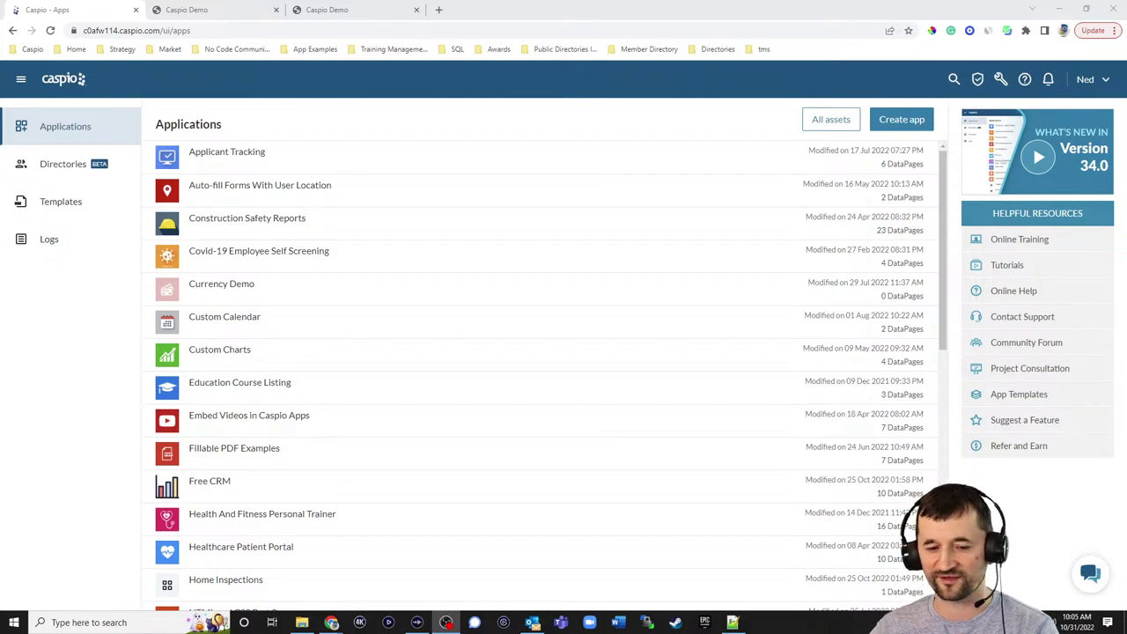
- Switch from the Caspio apps list to the Support Portal's All Tickets page showing two sample tickets
scroll(409, 323, down, 5)
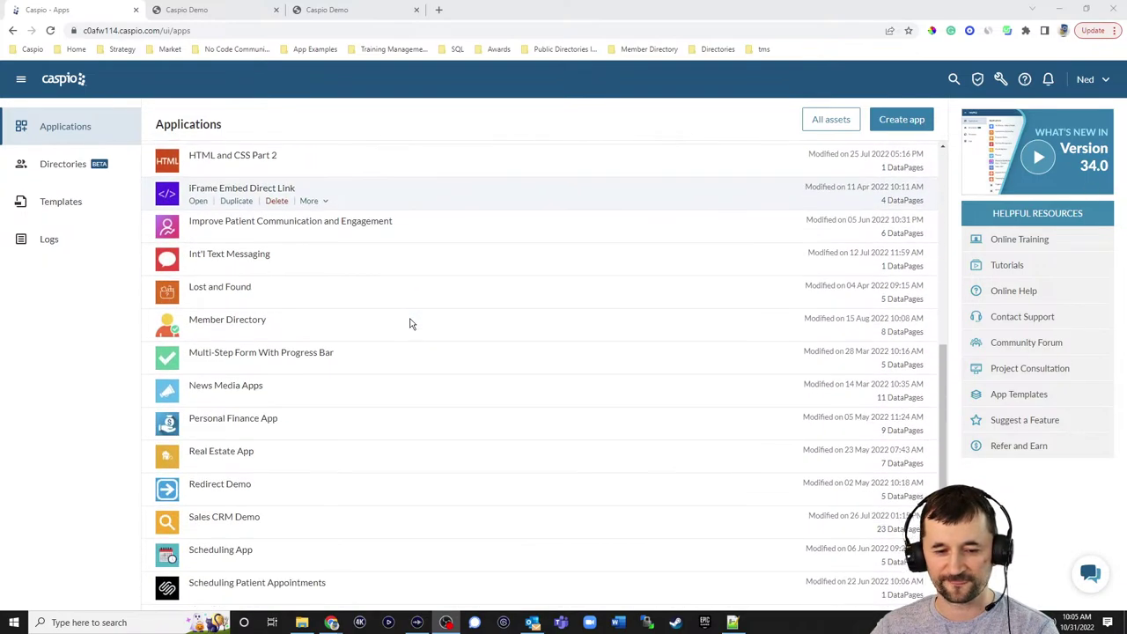
scroll(409, 323, down, 2)
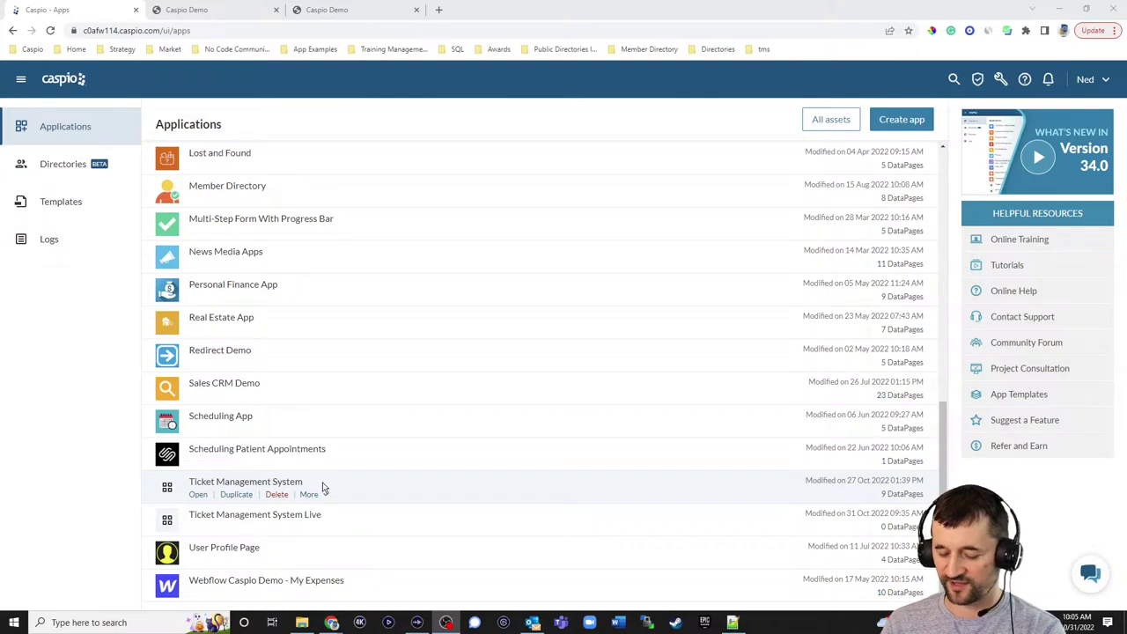
click(192, 10)
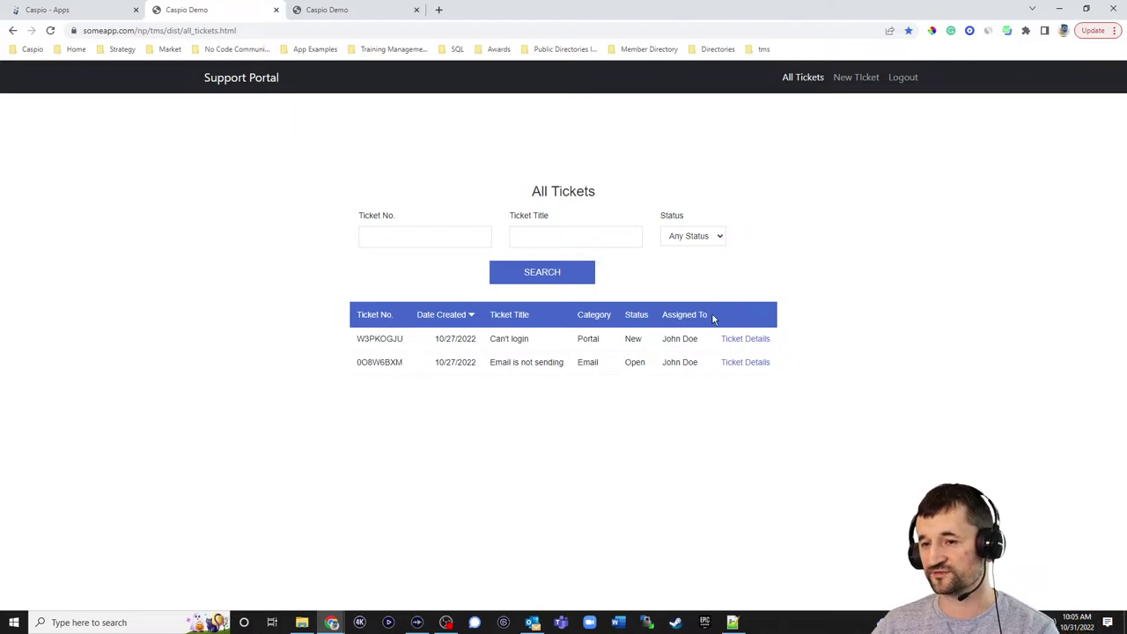
- Preview the New Ticket form's category list, then show the staff All Tickets view with edit/delete actions
click(858, 78)
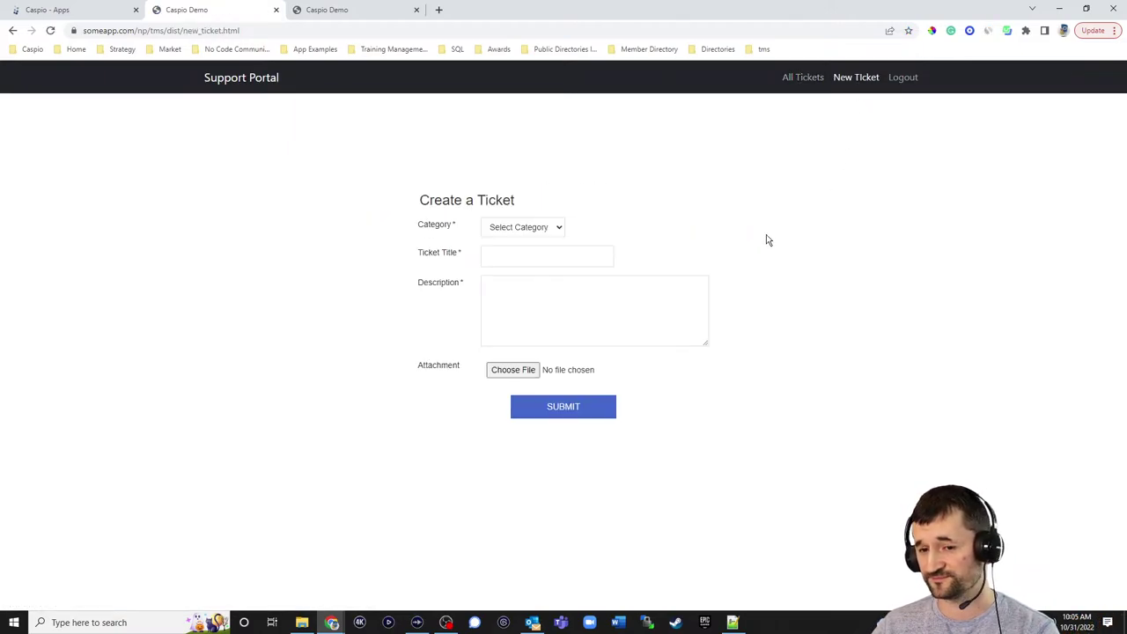
click(544, 231)
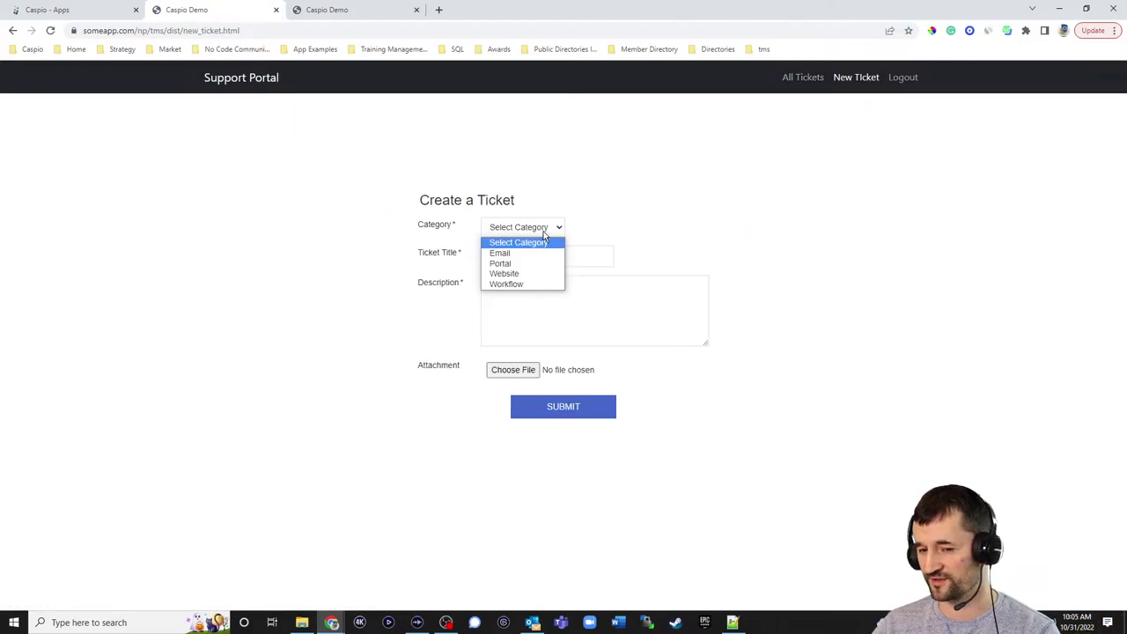
click(697, 231)
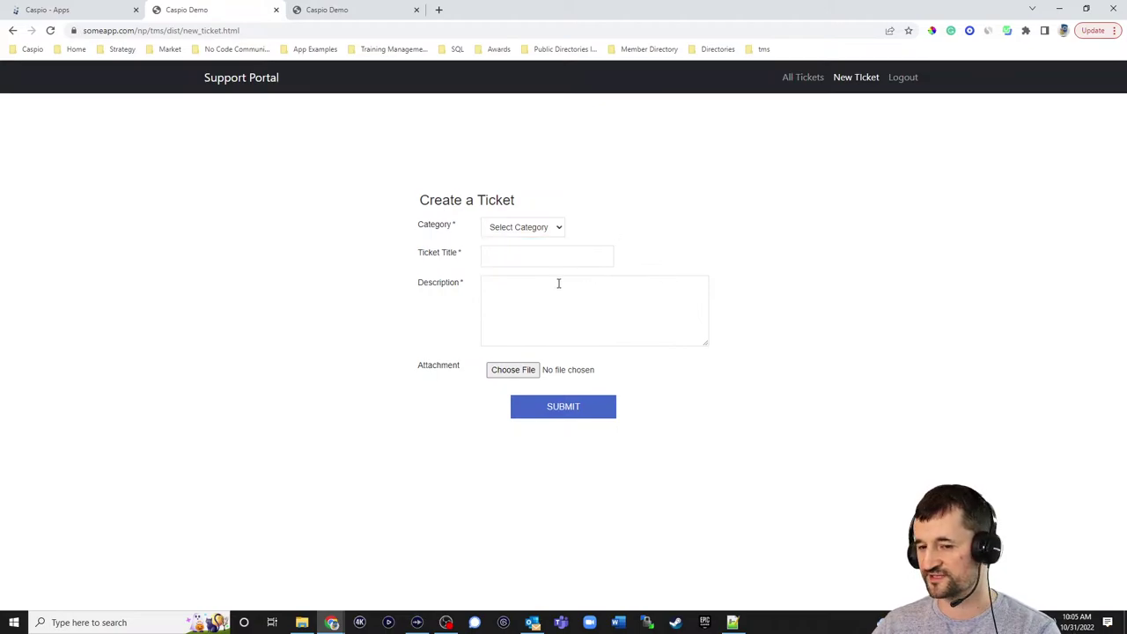
click(802, 77)
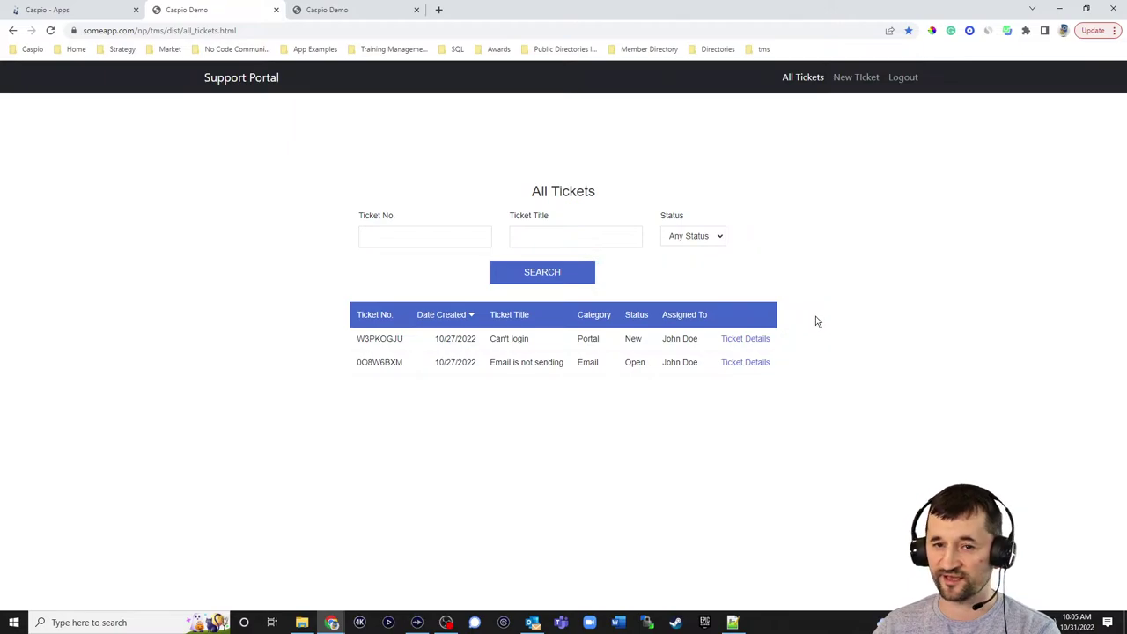
click(373, 14)
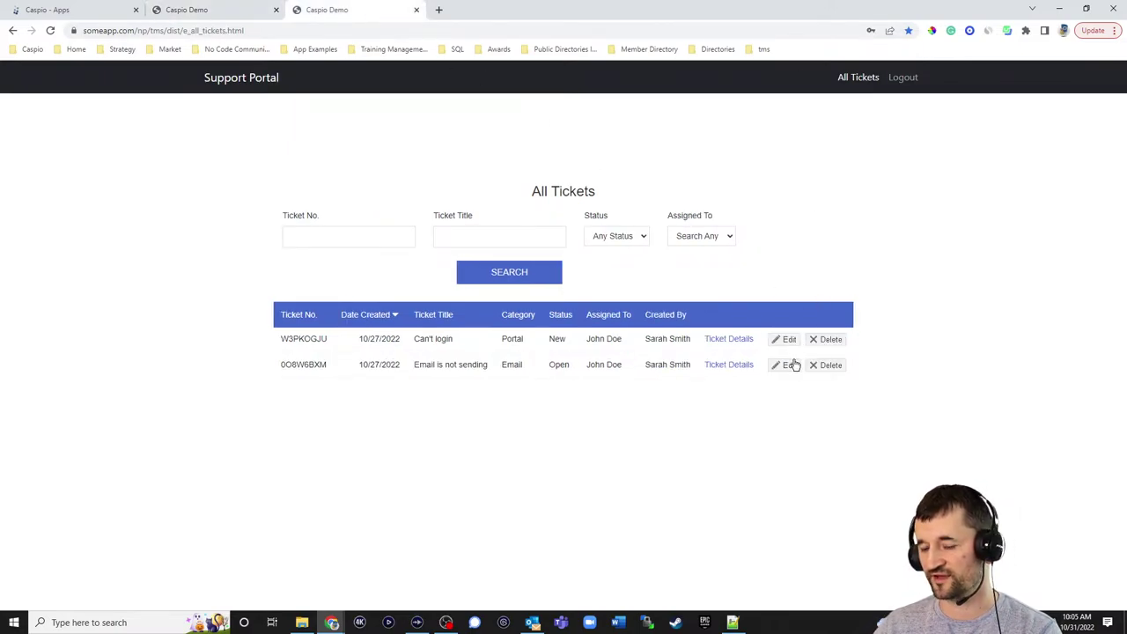
- Read ticket W3PKOGJU's details and responses, then return to the customer All Tickets page
click(741, 345)
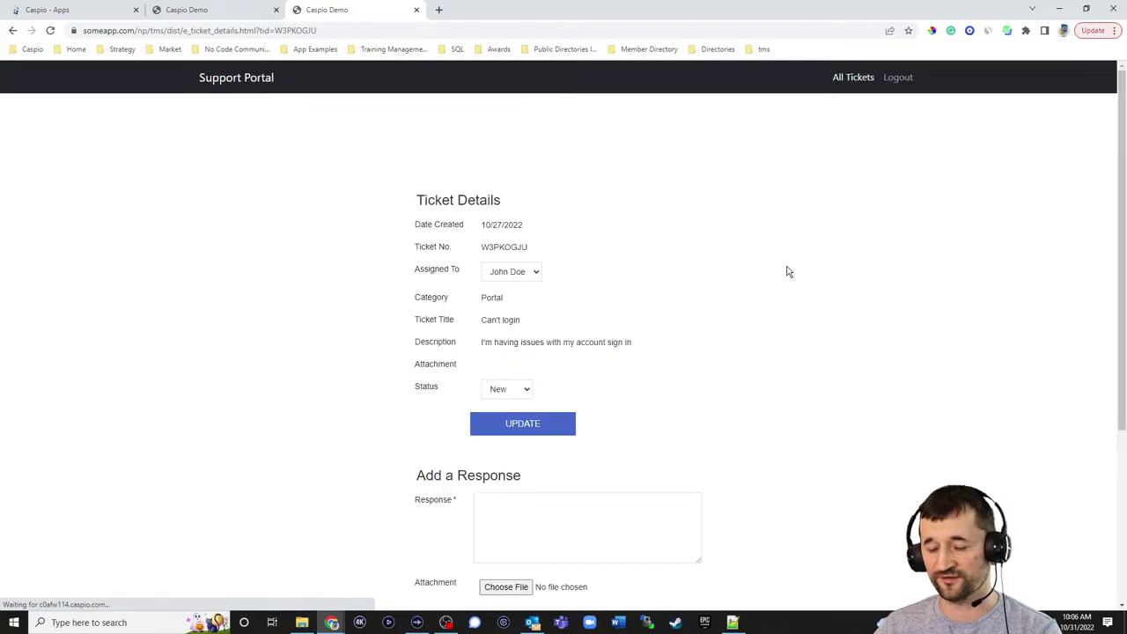
scroll(789, 276, down, 3)
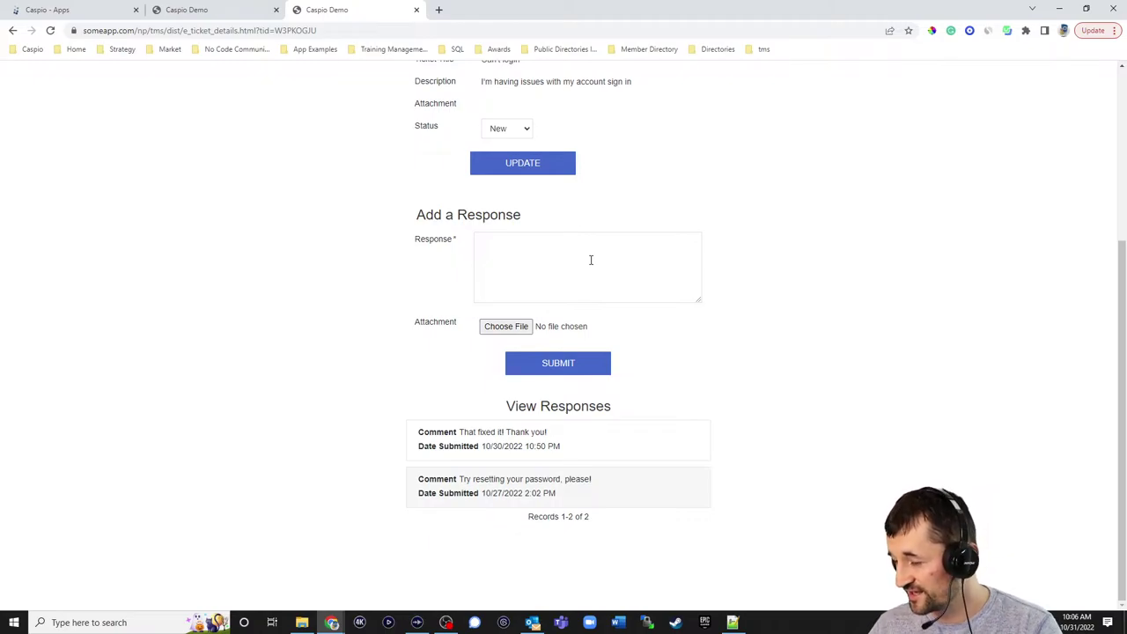
scroll(794, 217, up, 3)
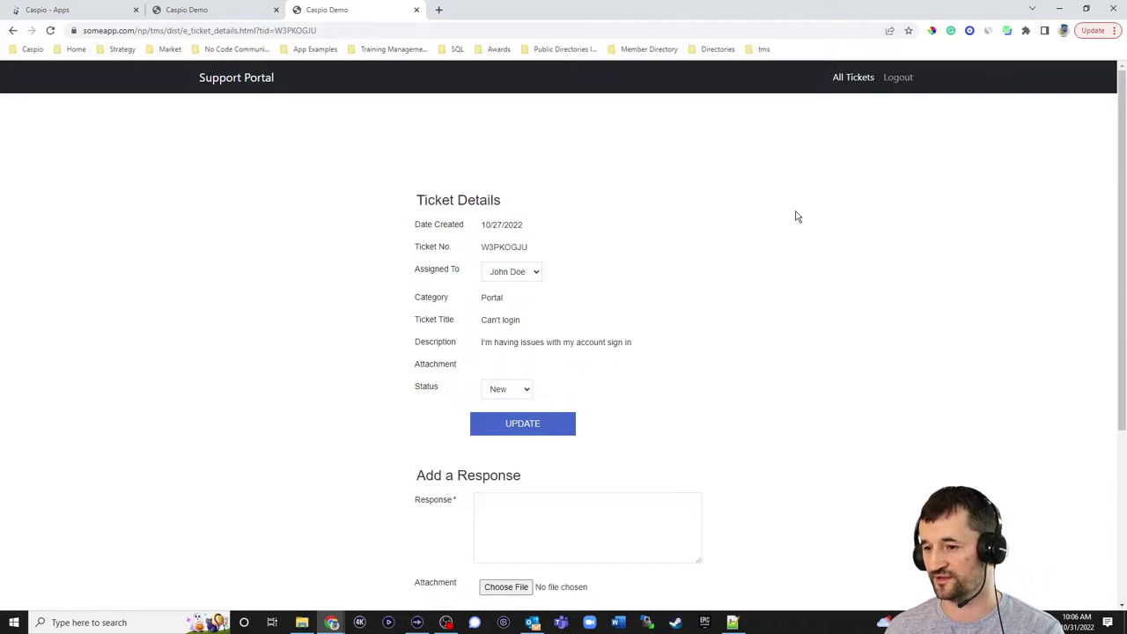
click(211, 9)
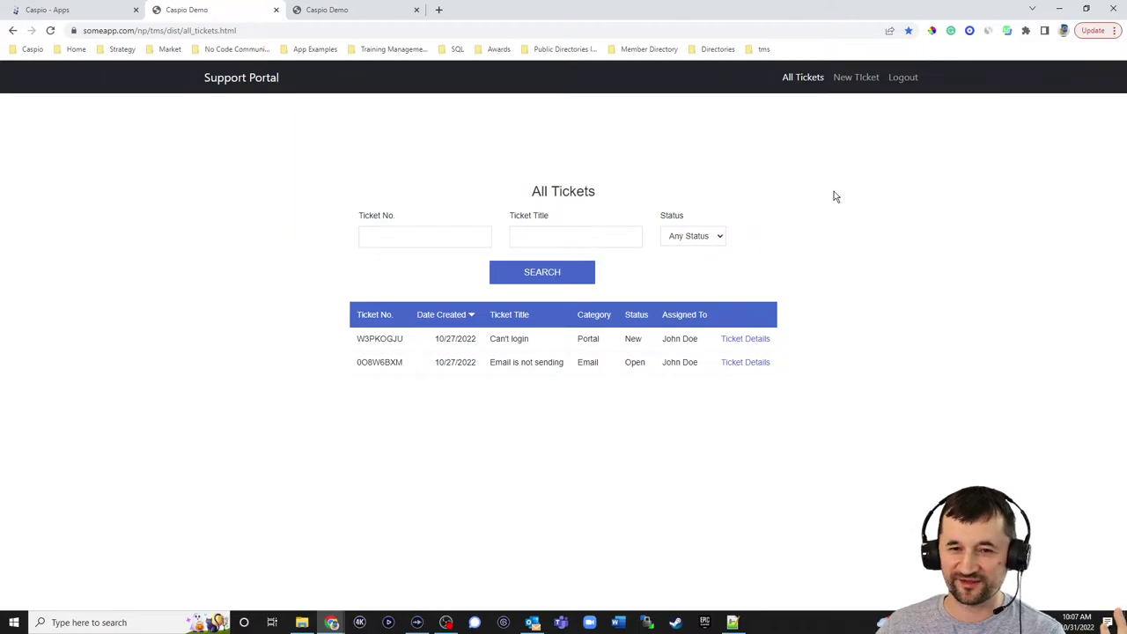
- Open the Ticket Management System Live app and the field design of tms_tbl_customers_1
click(70, 11)
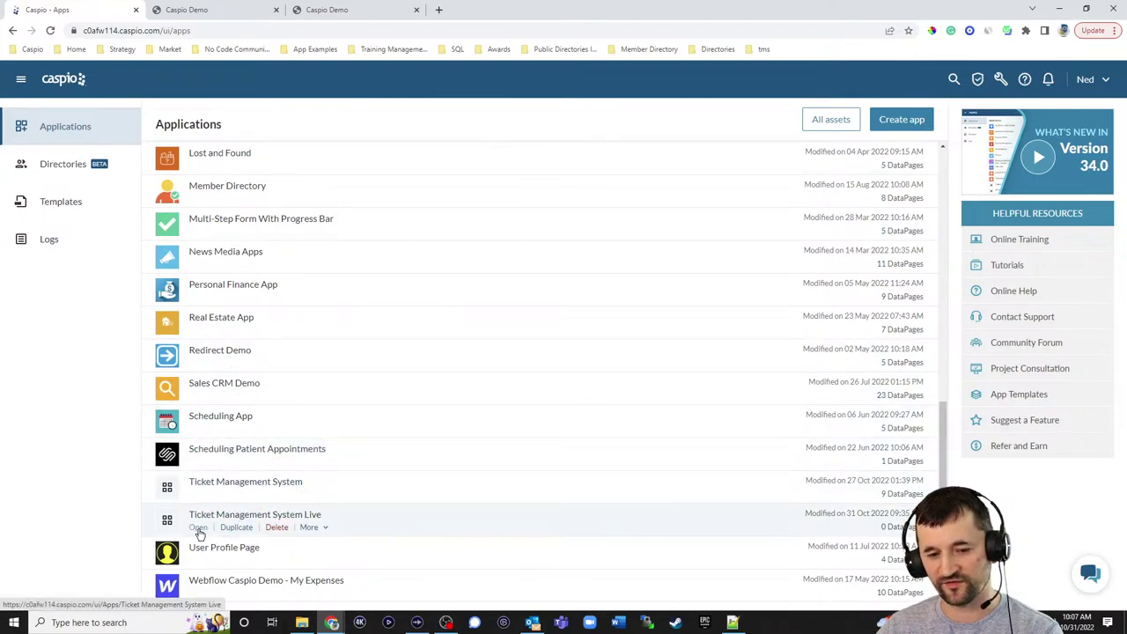
click(198, 527)
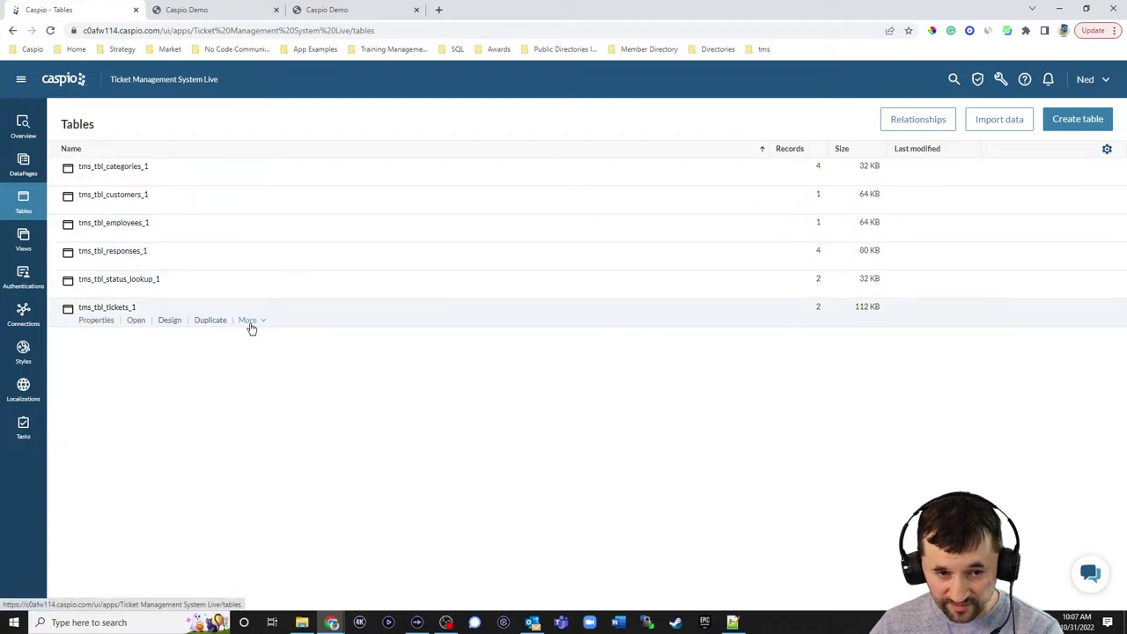
click(167, 208)
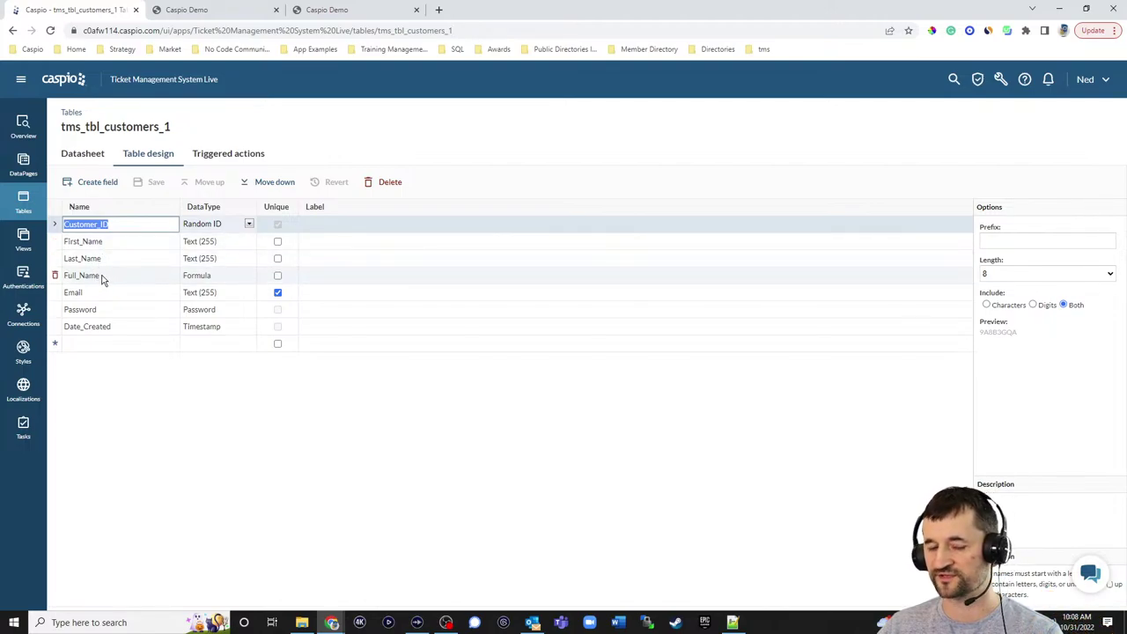
click(102, 276)
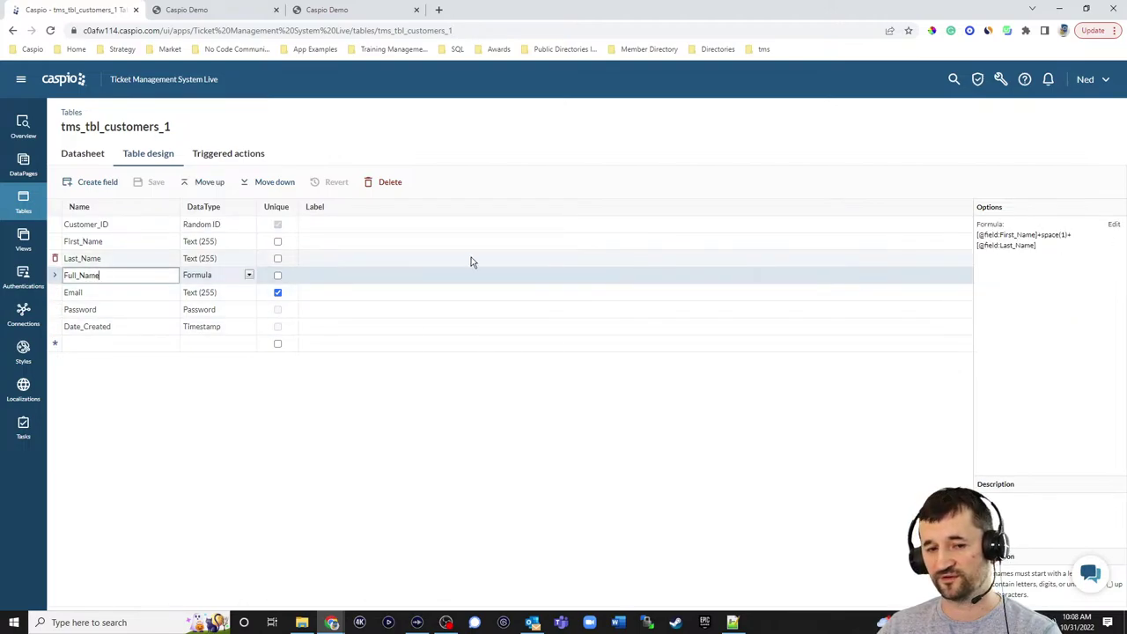
click(250, 276)
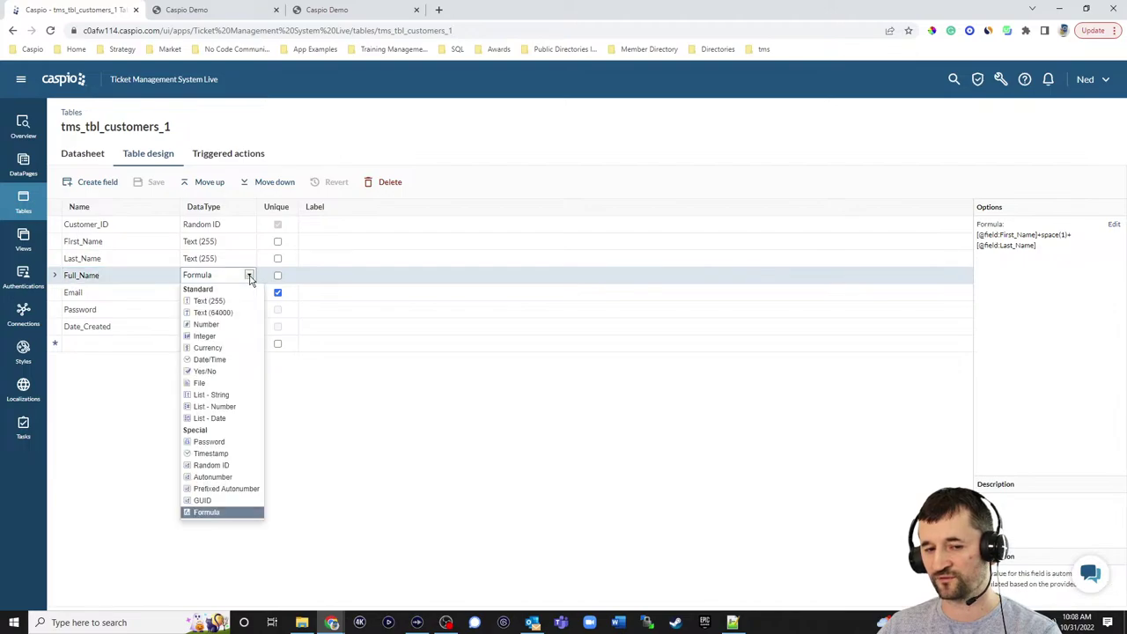
click(1115, 228)
click(666, 304)
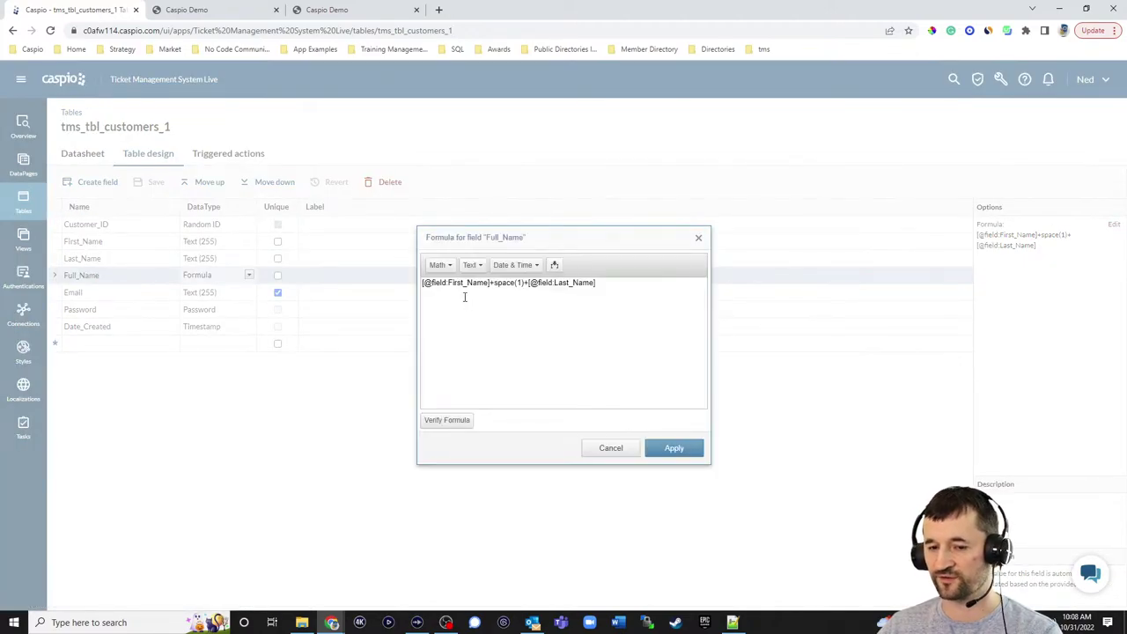
click(554, 265)
click(560, 285)
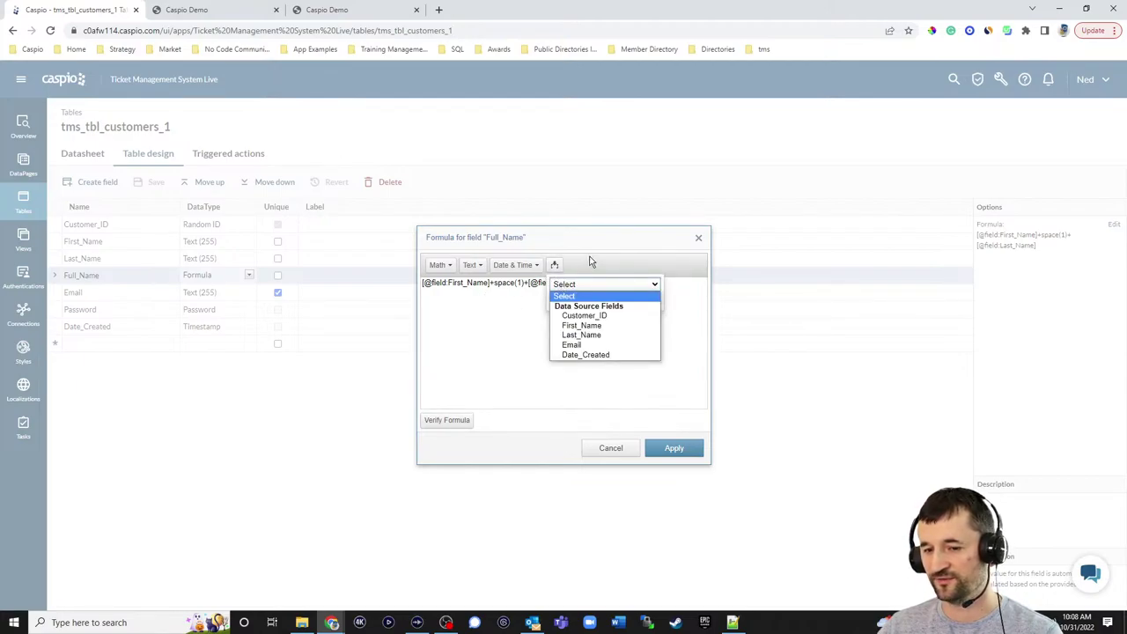
click(581, 335)
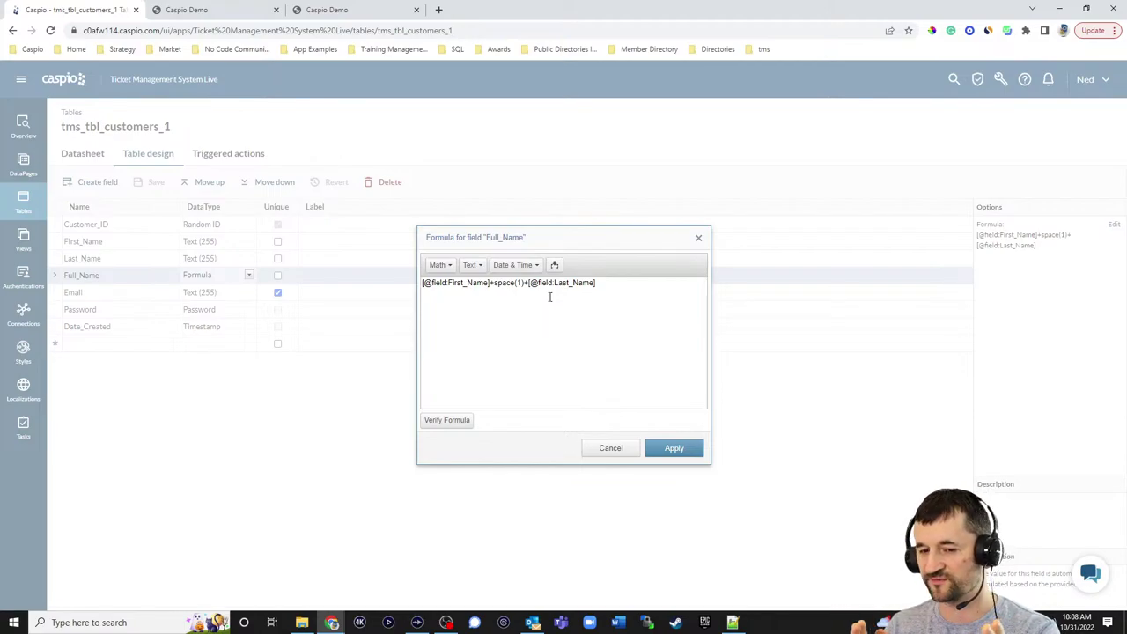
click(664, 451)
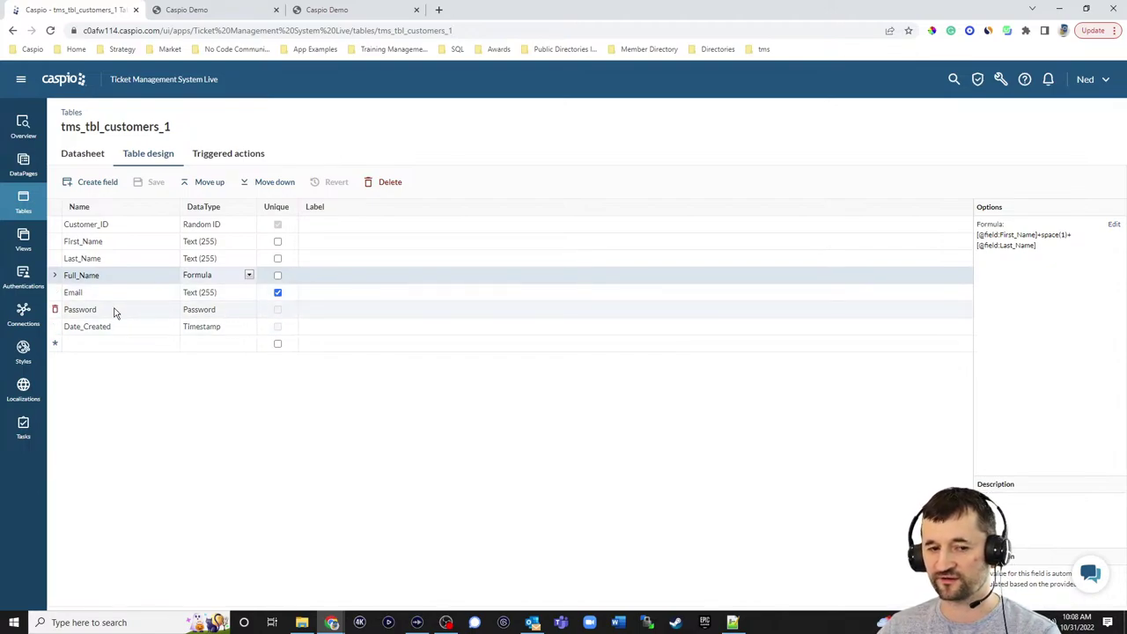
click(90, 156)
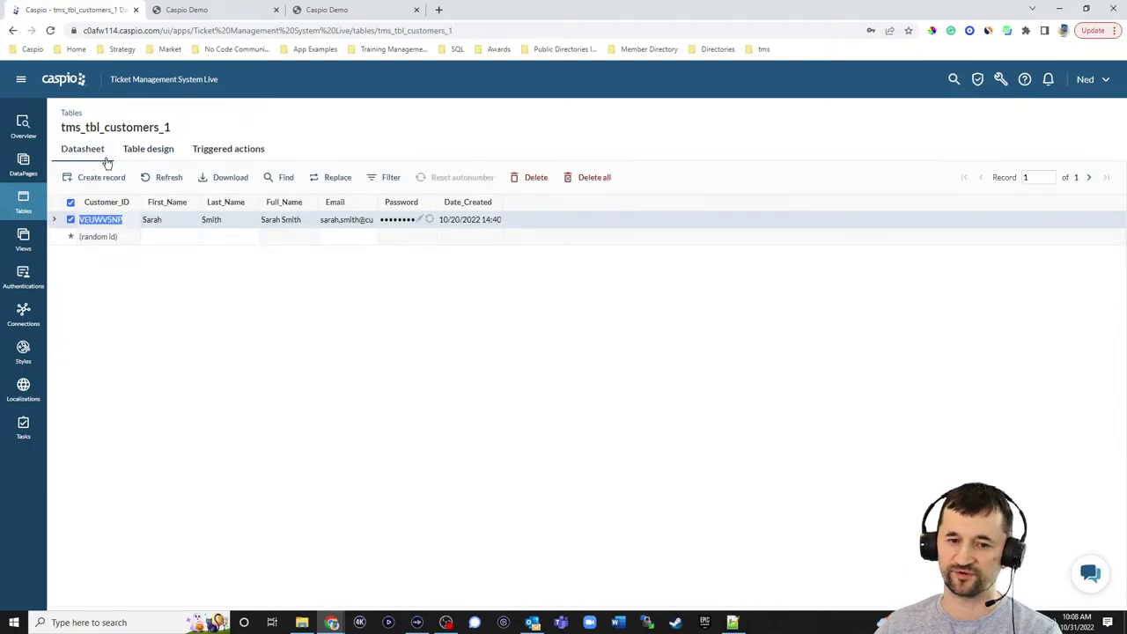
click(23, 200)
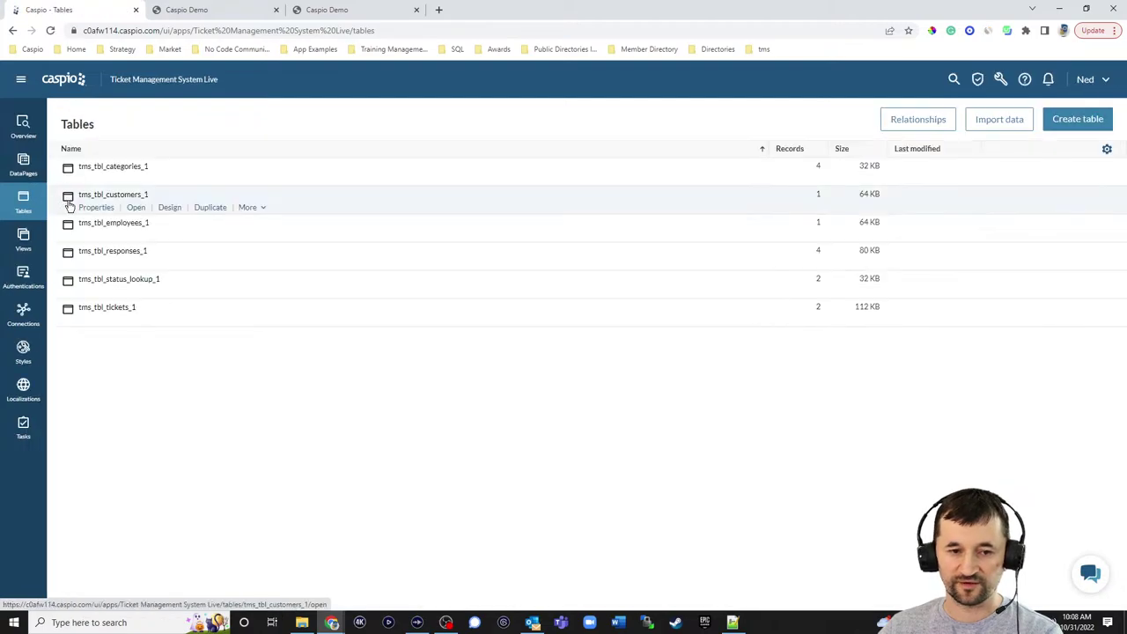
click(171, 237)
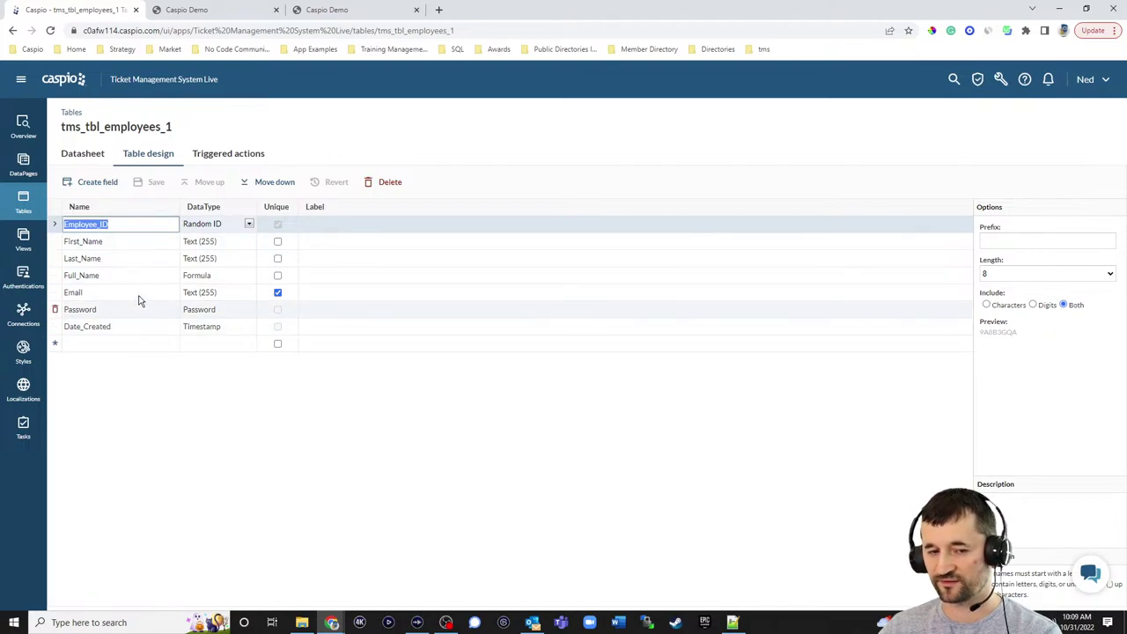
click(91, 161)
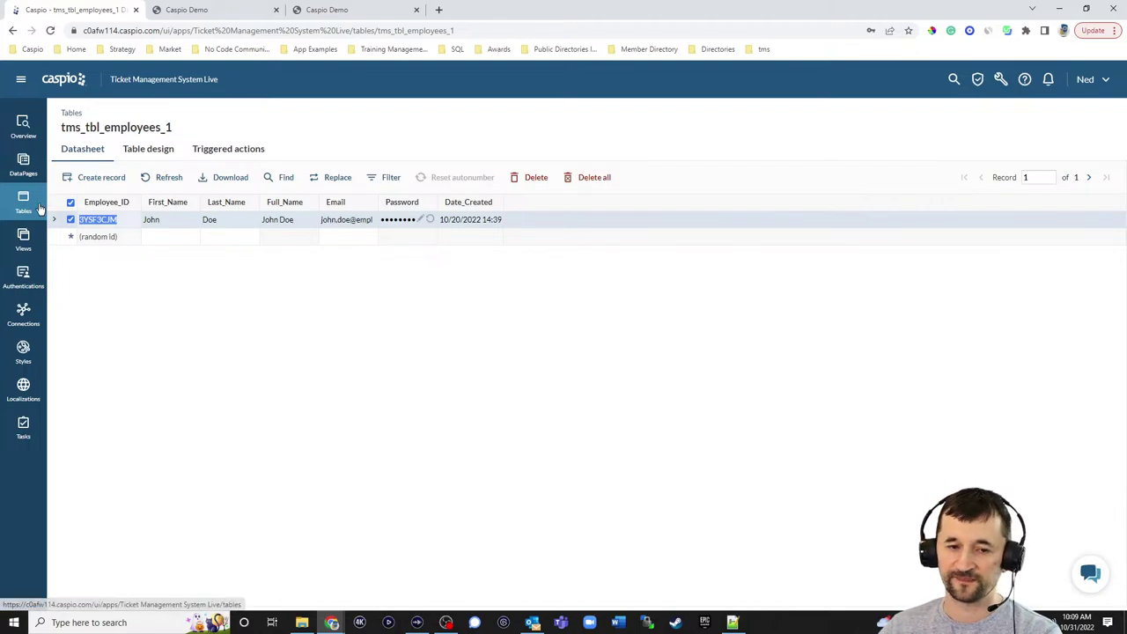
click(143, 156)
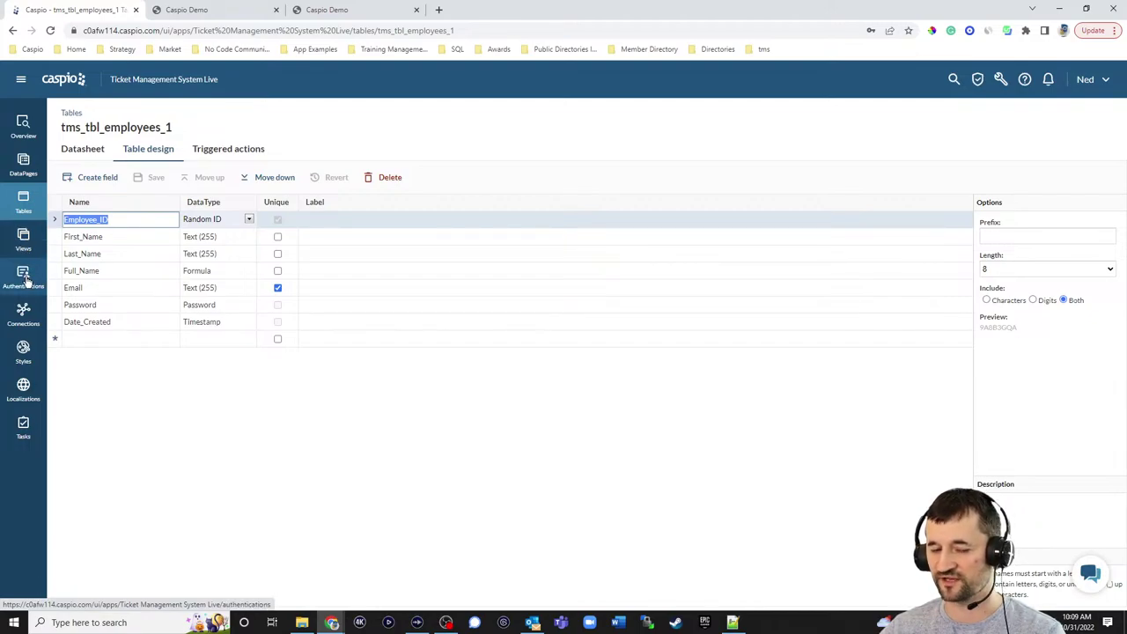
click(23, 204)
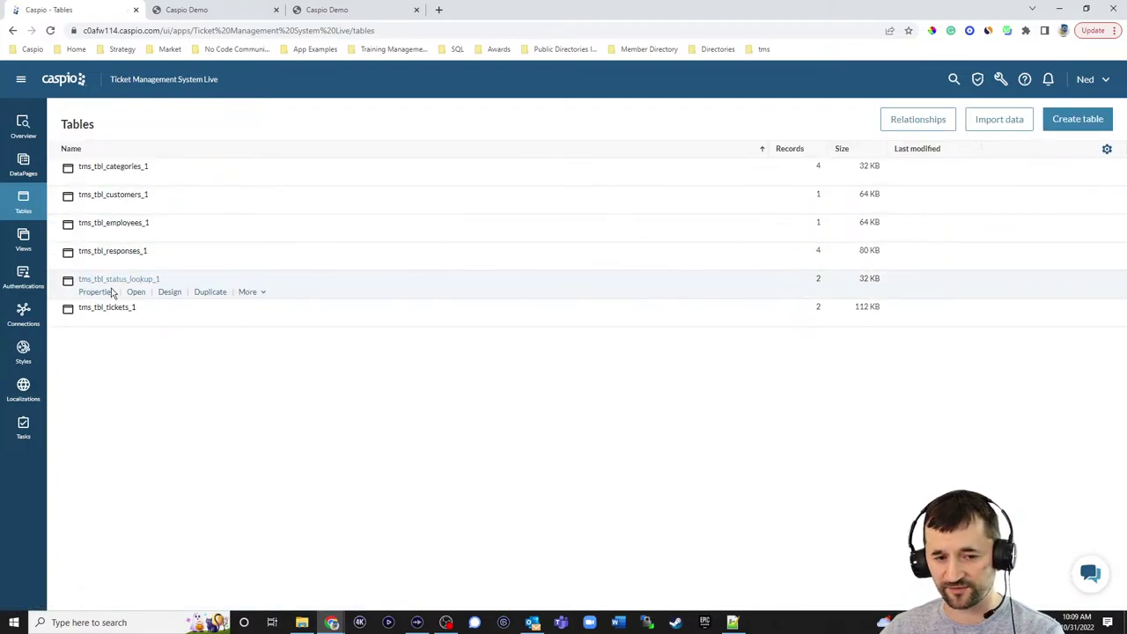
mouse_move(115, 316)
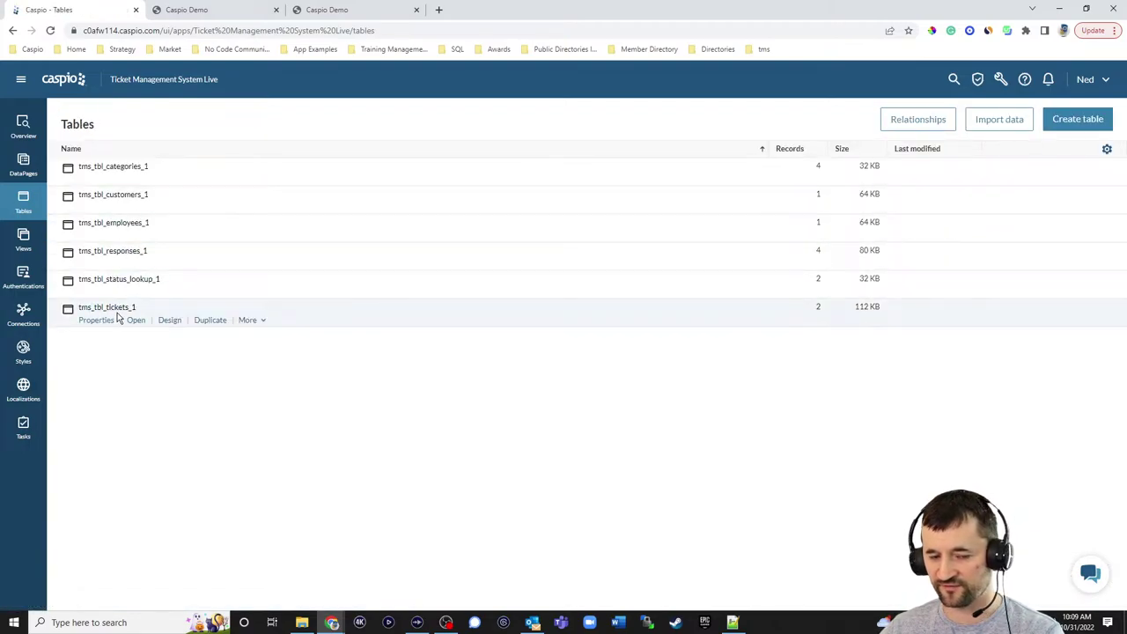
click(169, 320)
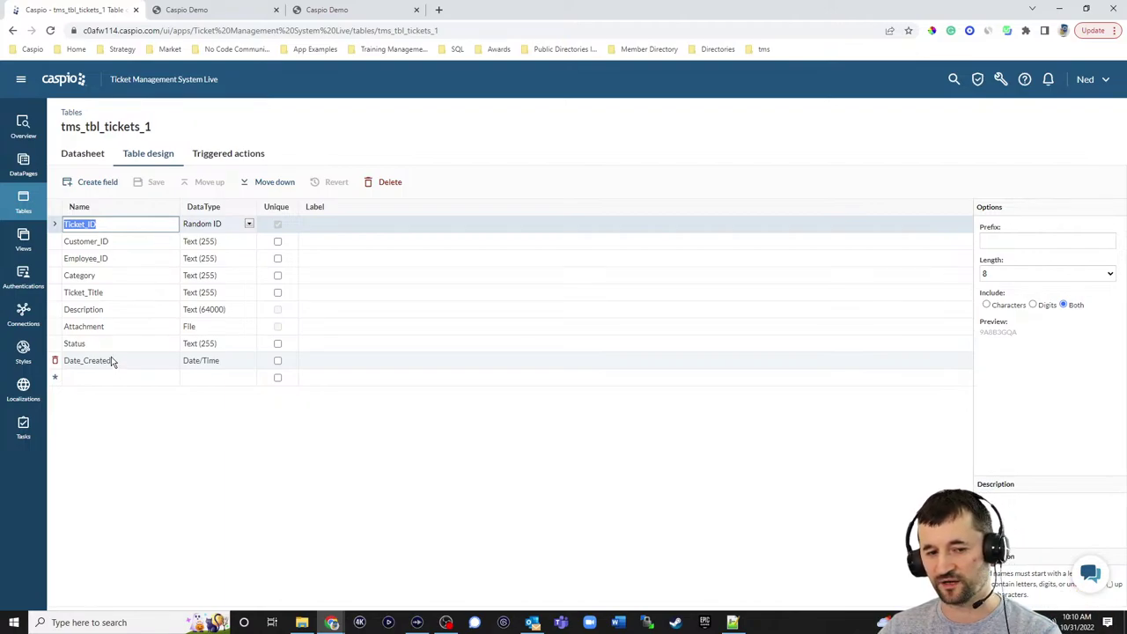
click(36, 210)
mouse_move(70, 241)
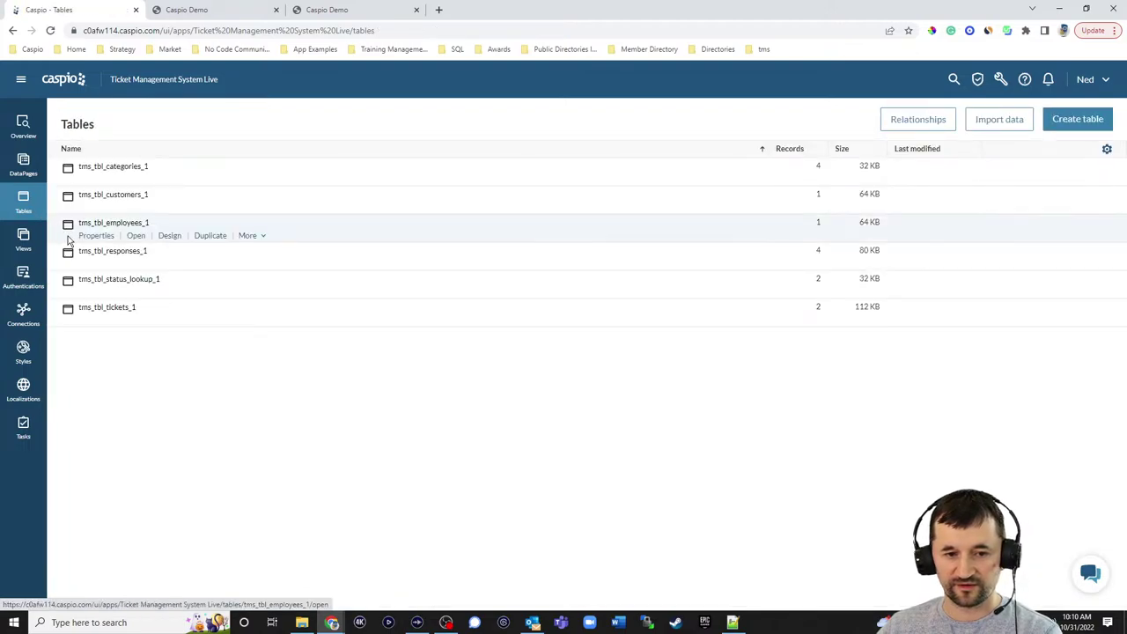
- View the categories records (Website, Portal, Workflow, Email) and the status lookup's Open and Closed entries
click(139, 181)
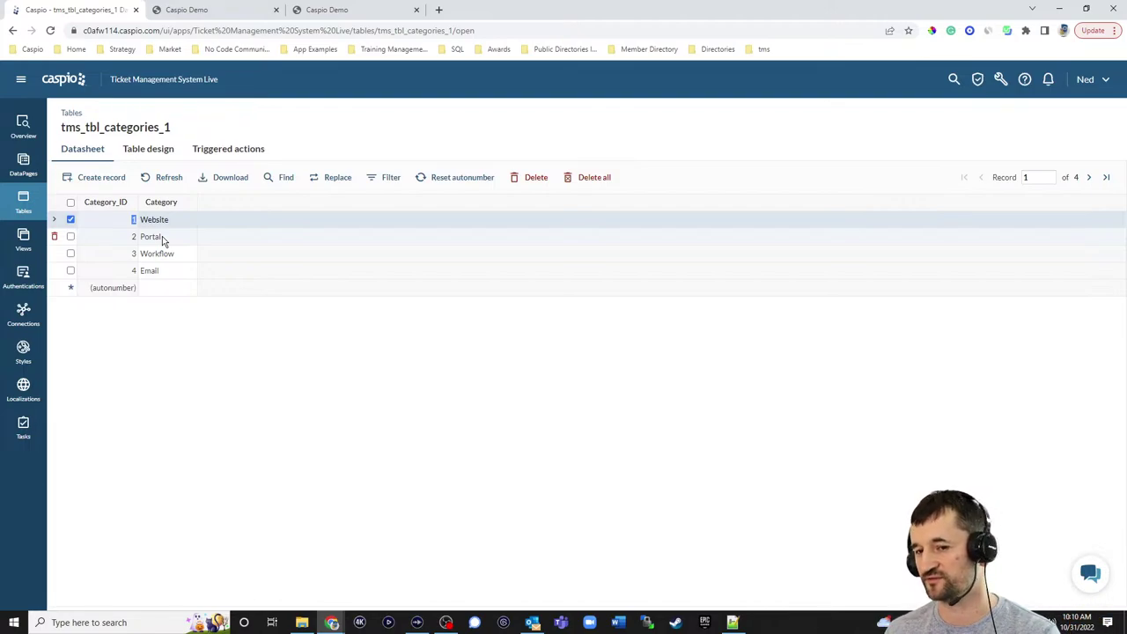
click(23, 201)
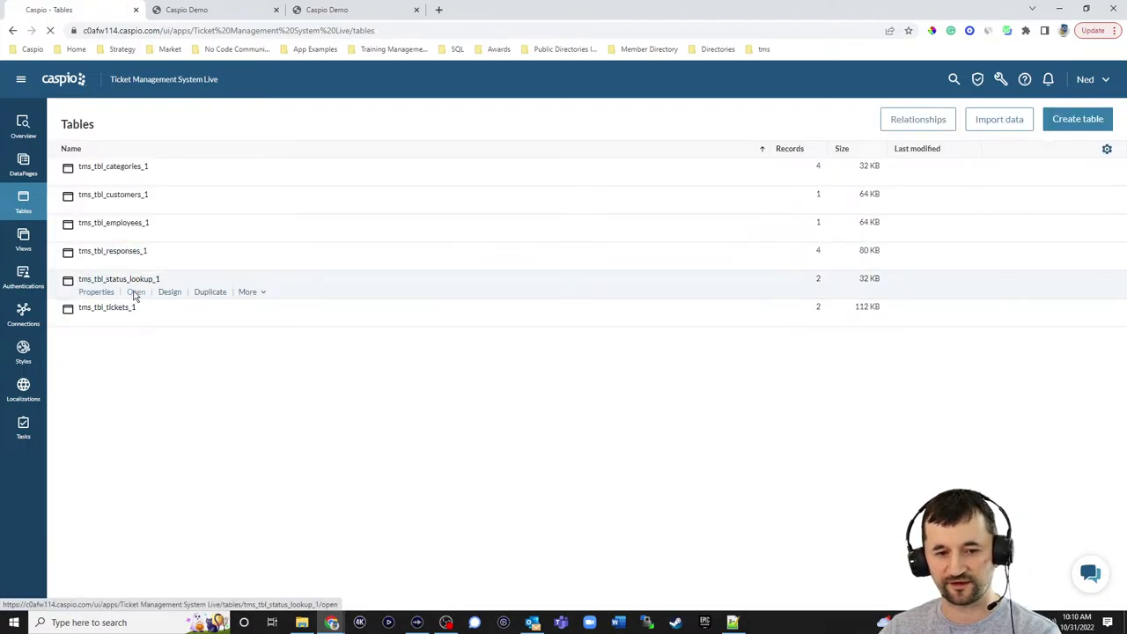
click(135, 292)
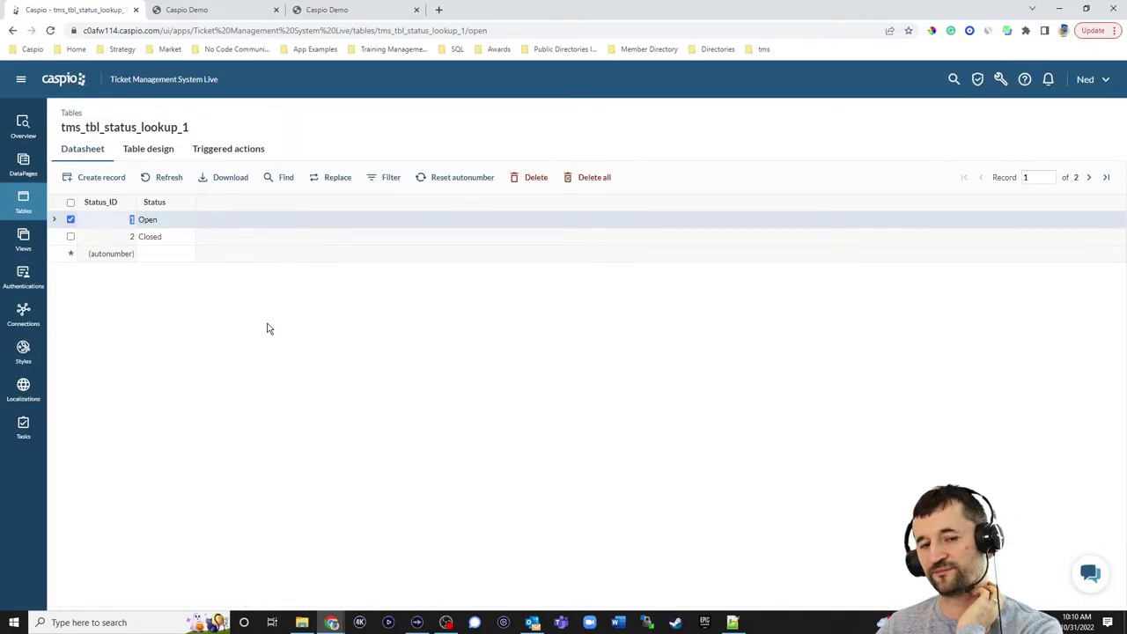
click(23, 201)
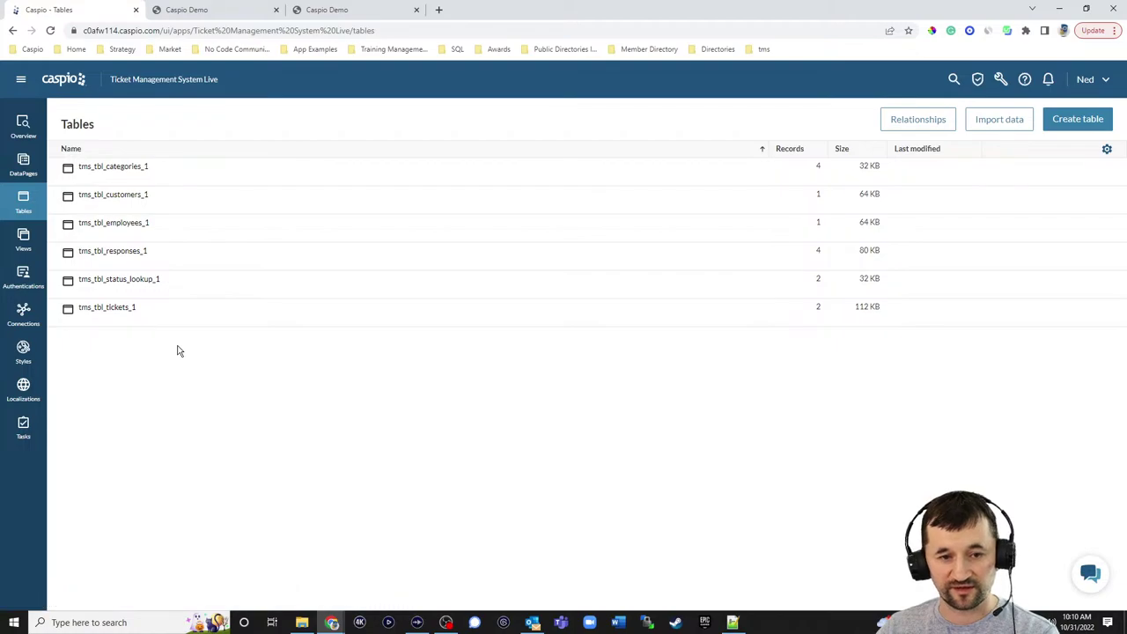
- Review the fields of tms_tbl_responses_1, then go to the app's Authentications page
mouse_move(143, 259)
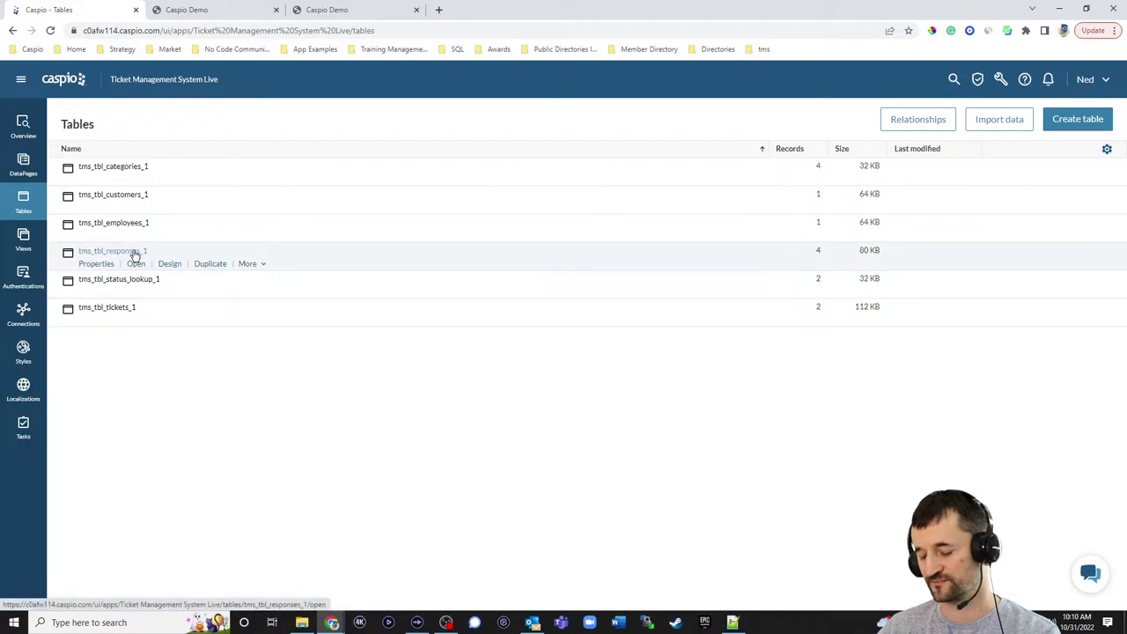
click(169, 263)
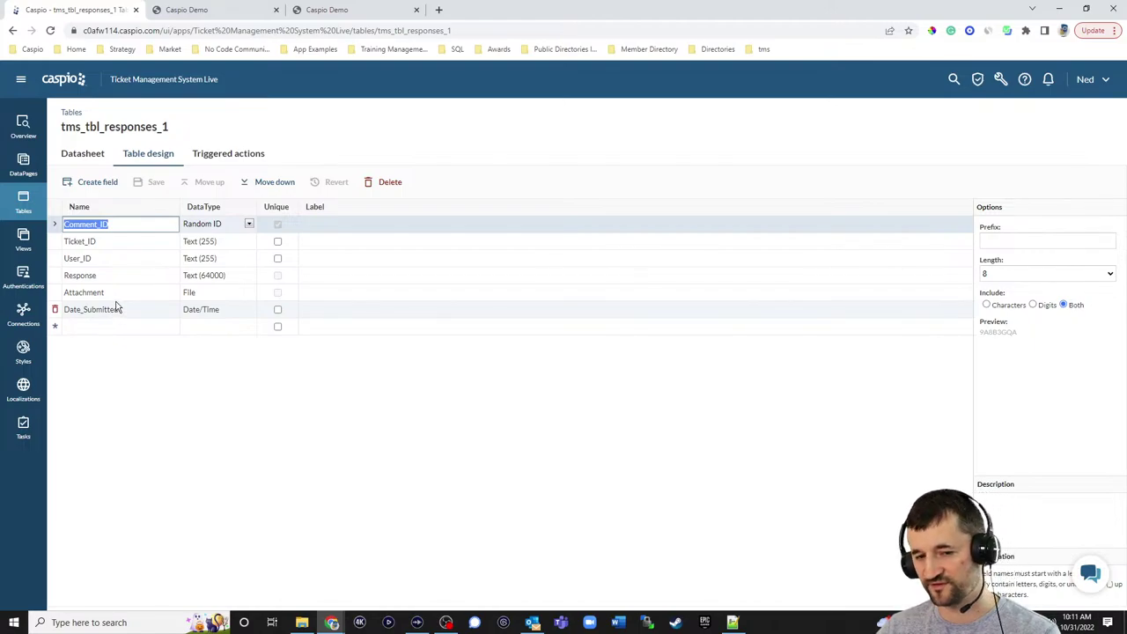
click(23, 275)
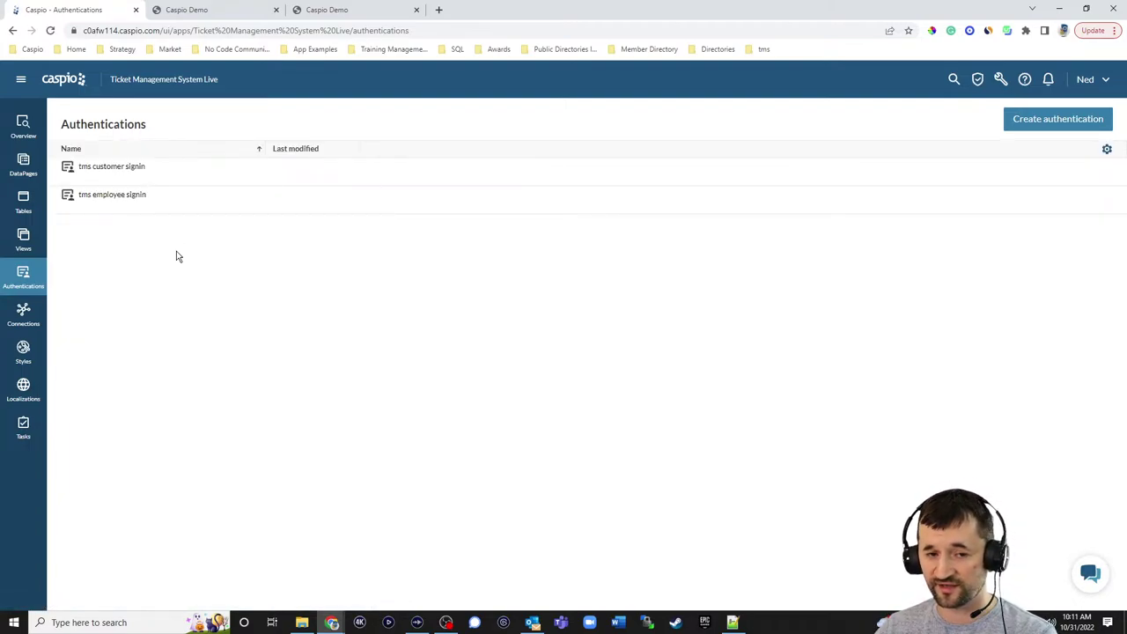
- Review and discard tms customer signin settings, then inspect tms employee signin using tms_tbl_employees_1
click(134, 180)
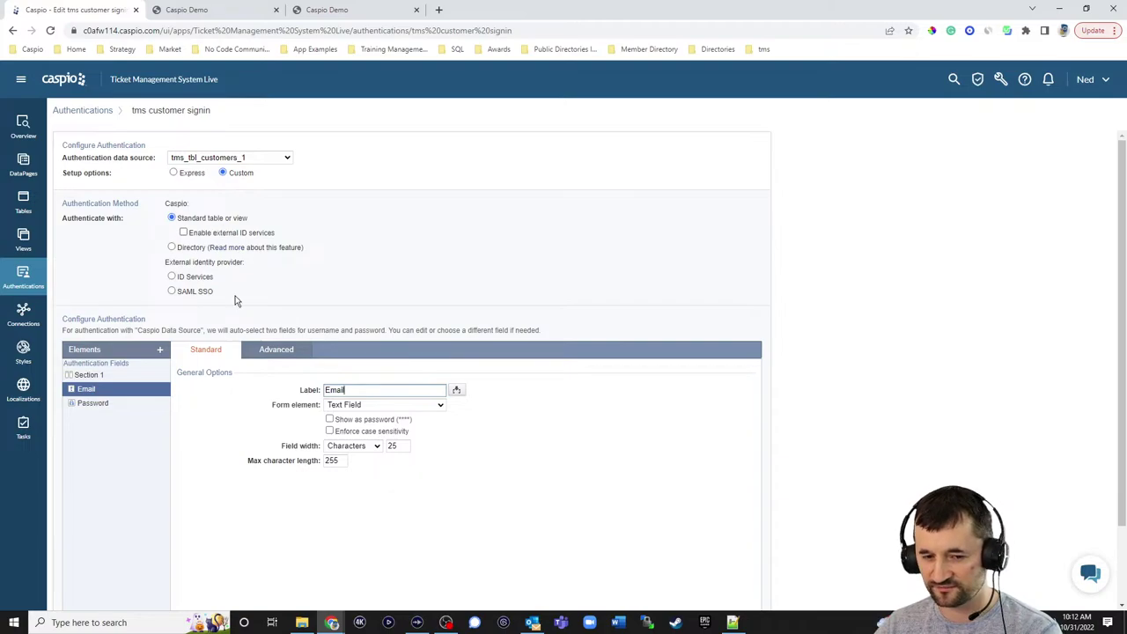
scroll(708, 396, down, 2)
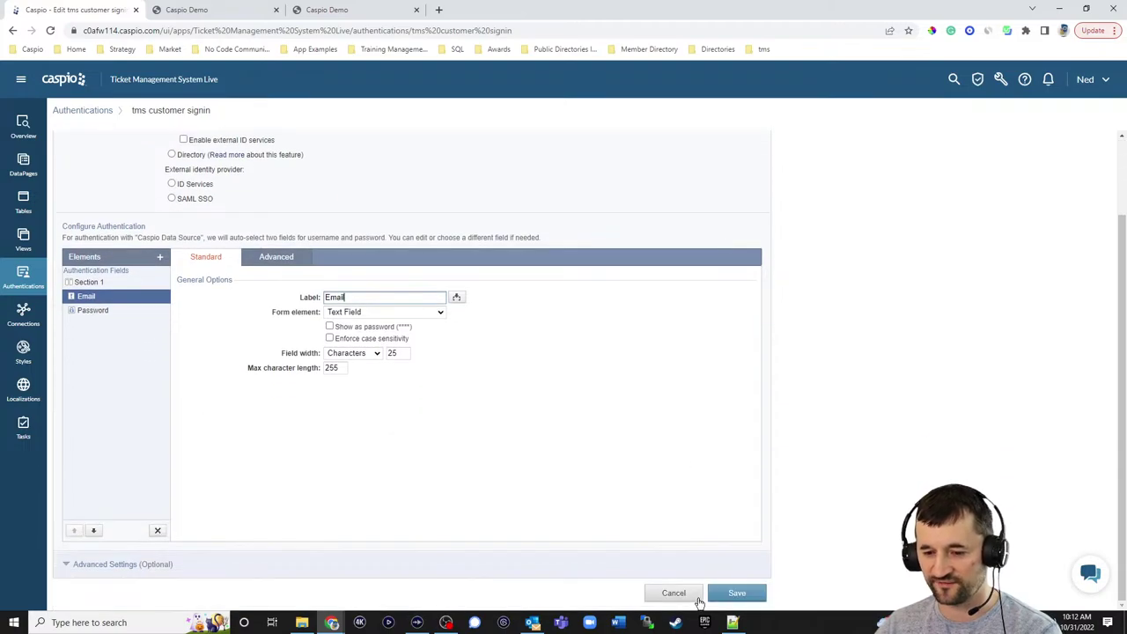
click(673, 593)
click(630, 306)
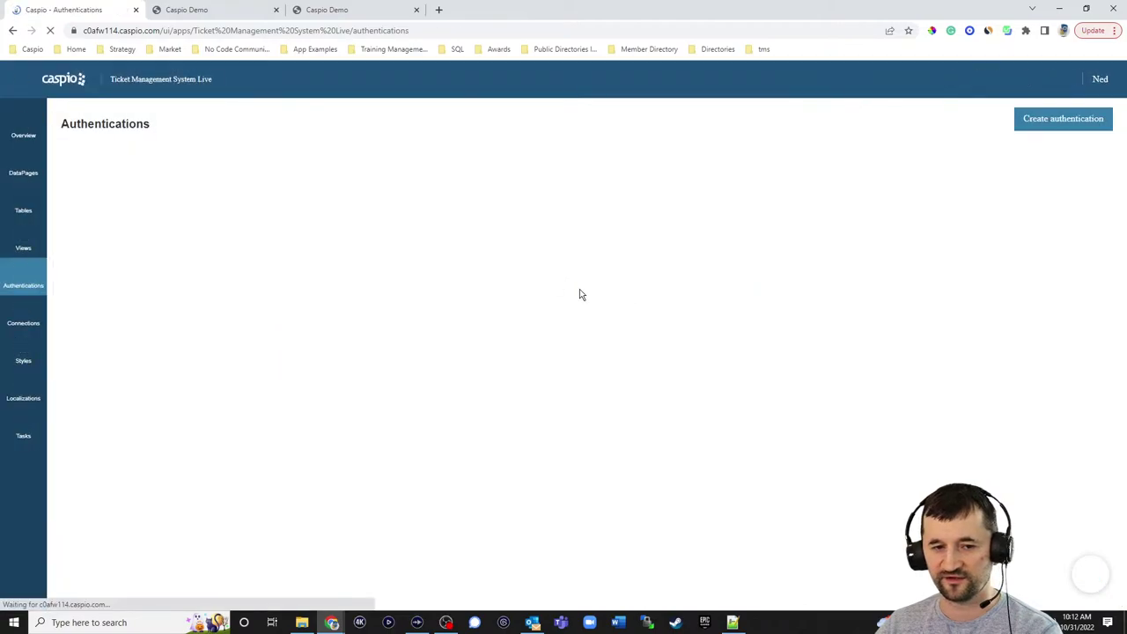
click(135, 209)
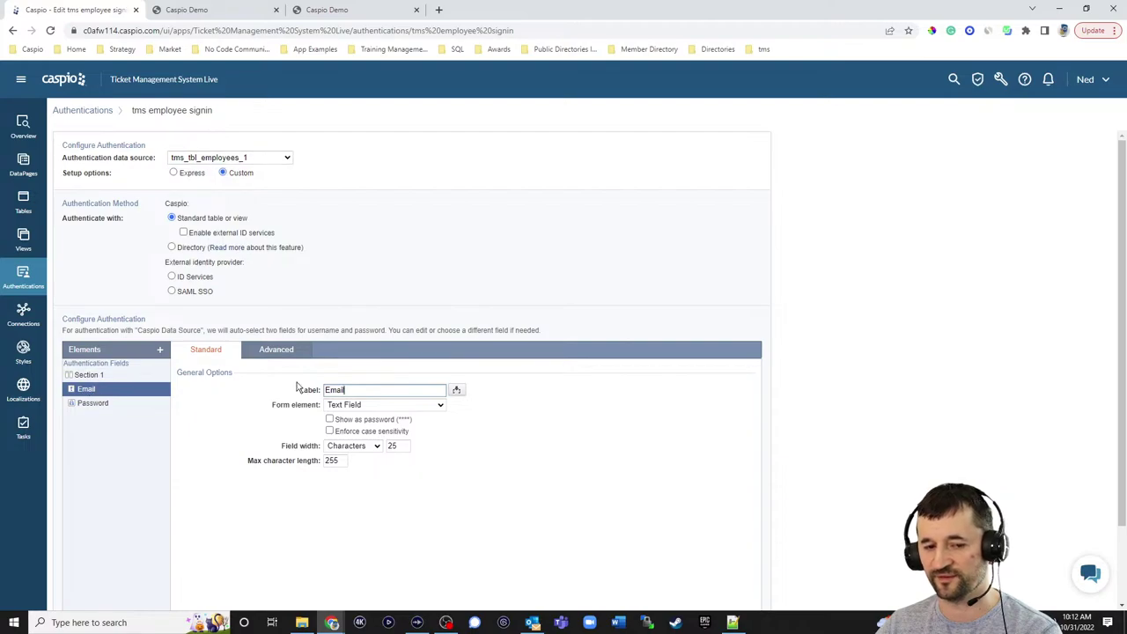
scroll(725, 415, down, 1)
- Discard employee sign-in changes, open the empty DataPages list, and glance at the portal's New Ticket form
click(674, 593)
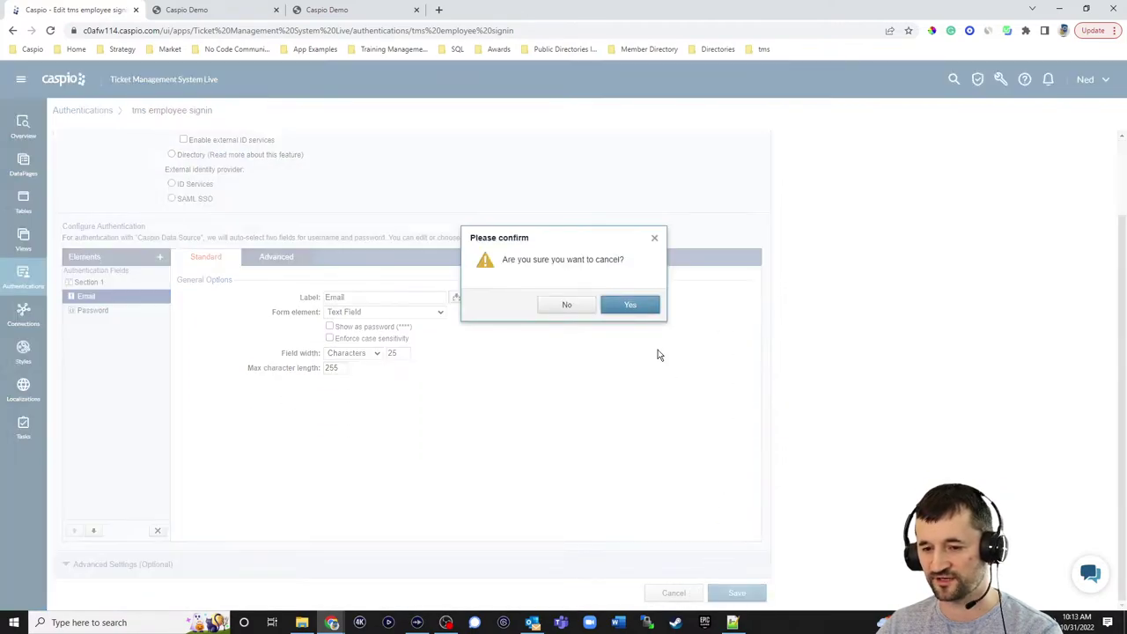
click(630, 304)
click(23, 164)
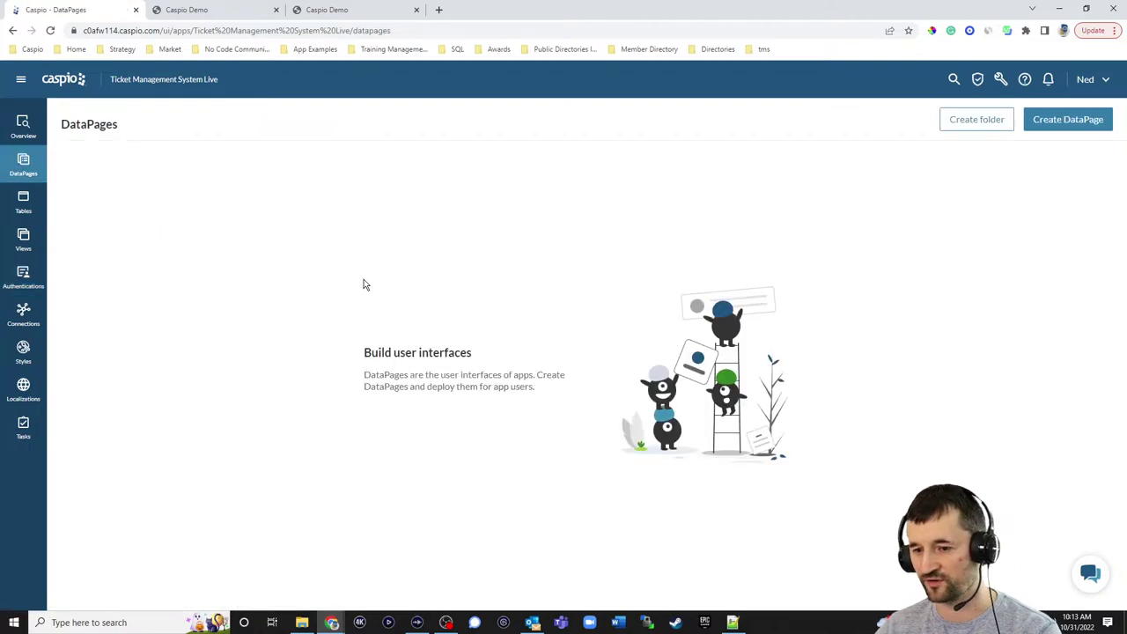
click(234, 11)
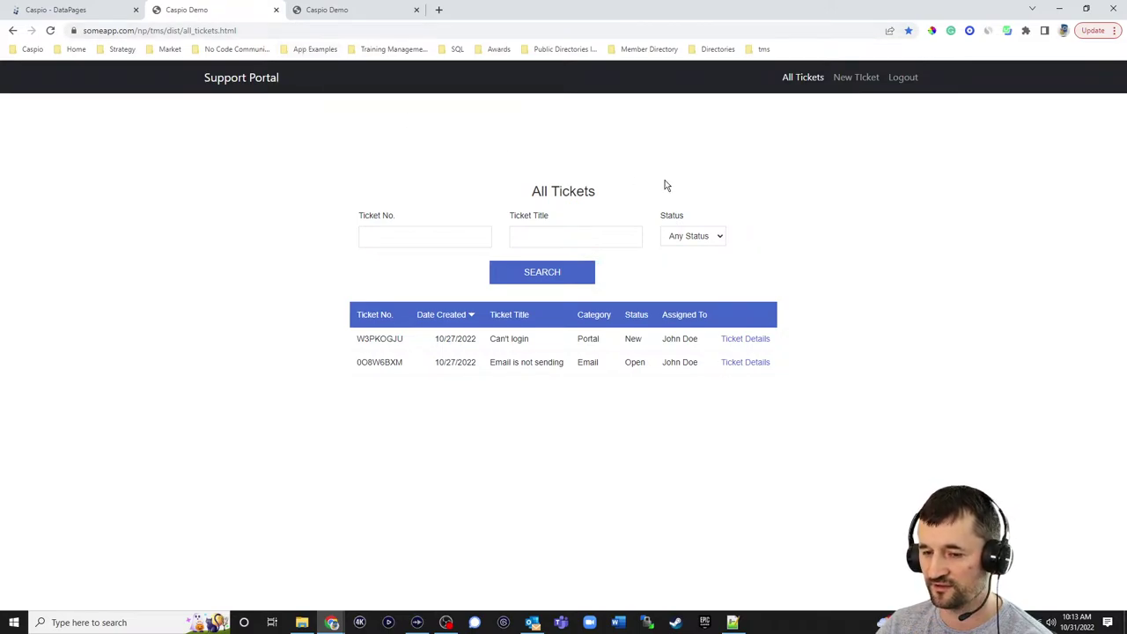
click(852, 80)
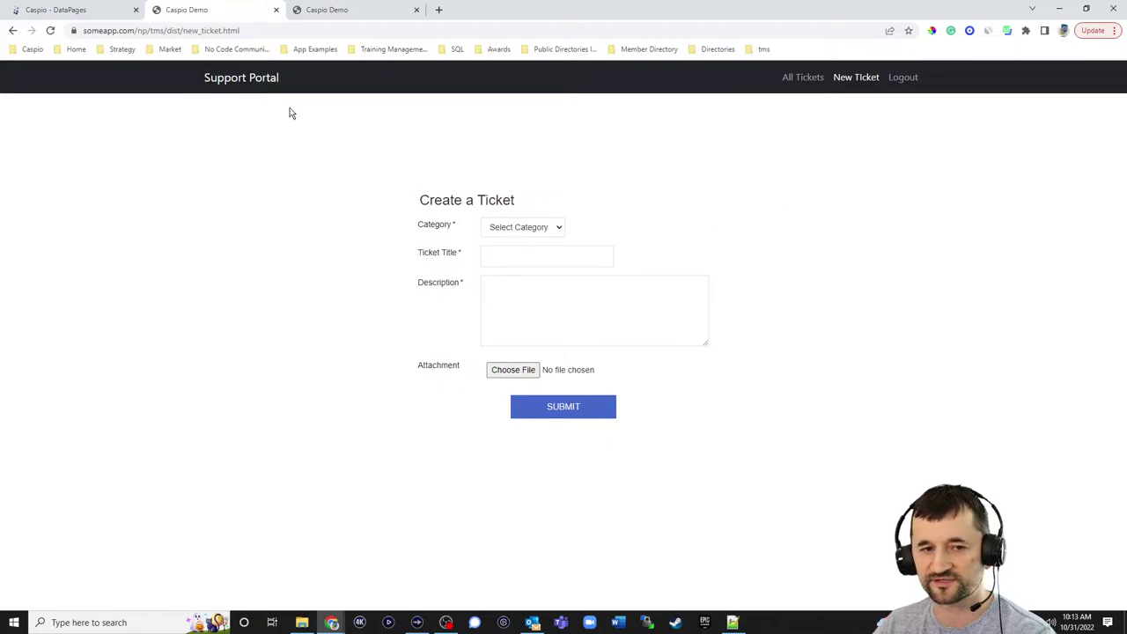
click(108, 12)
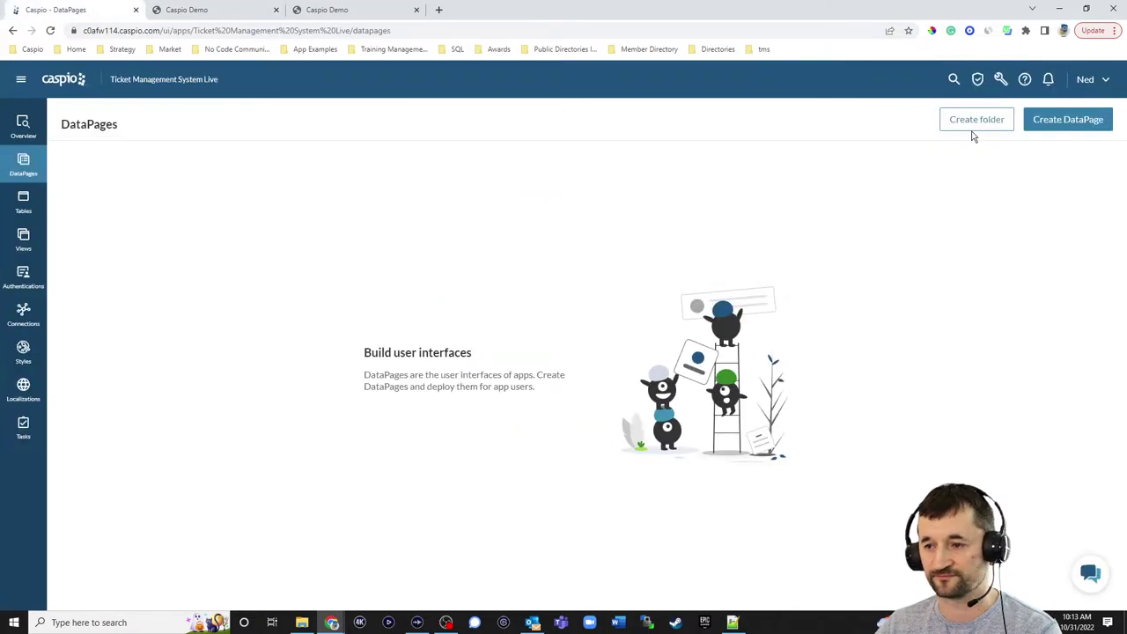
- Start a Submission Form DataPage on tms_tbl_tickets_1 named 'Create a Ticket'
click(1065, 121)
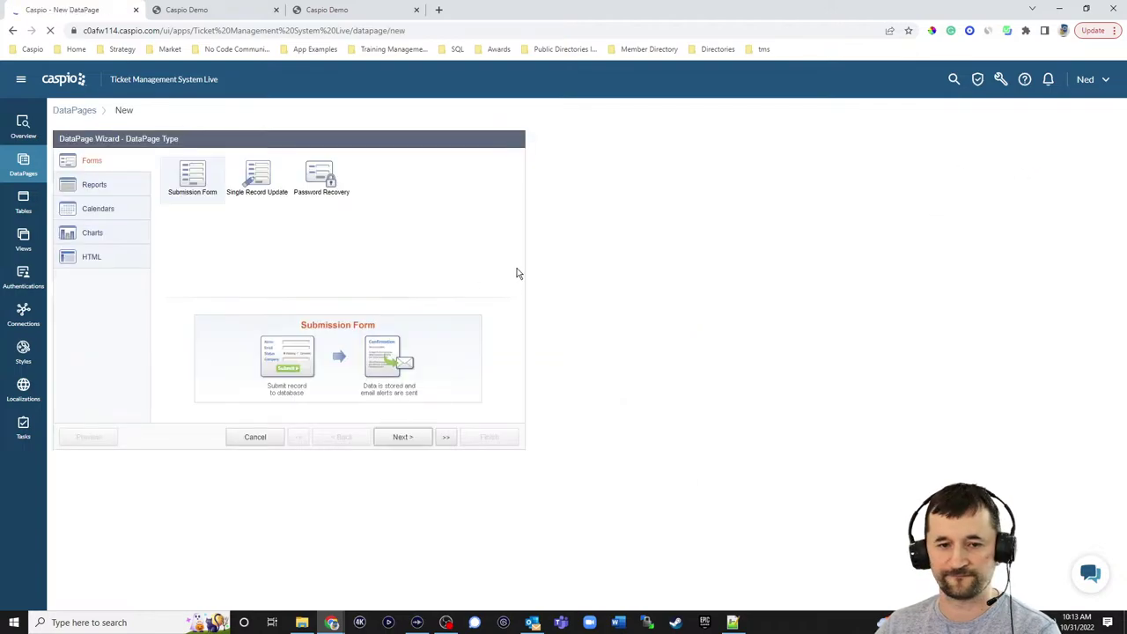
click(409, 438)
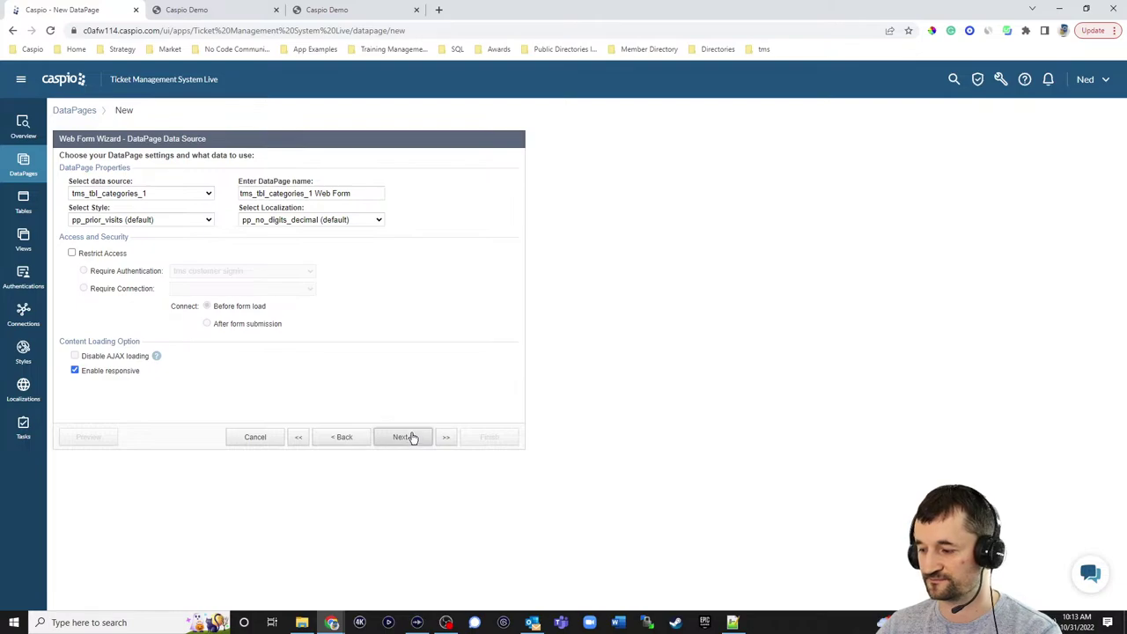
click(148, 194)
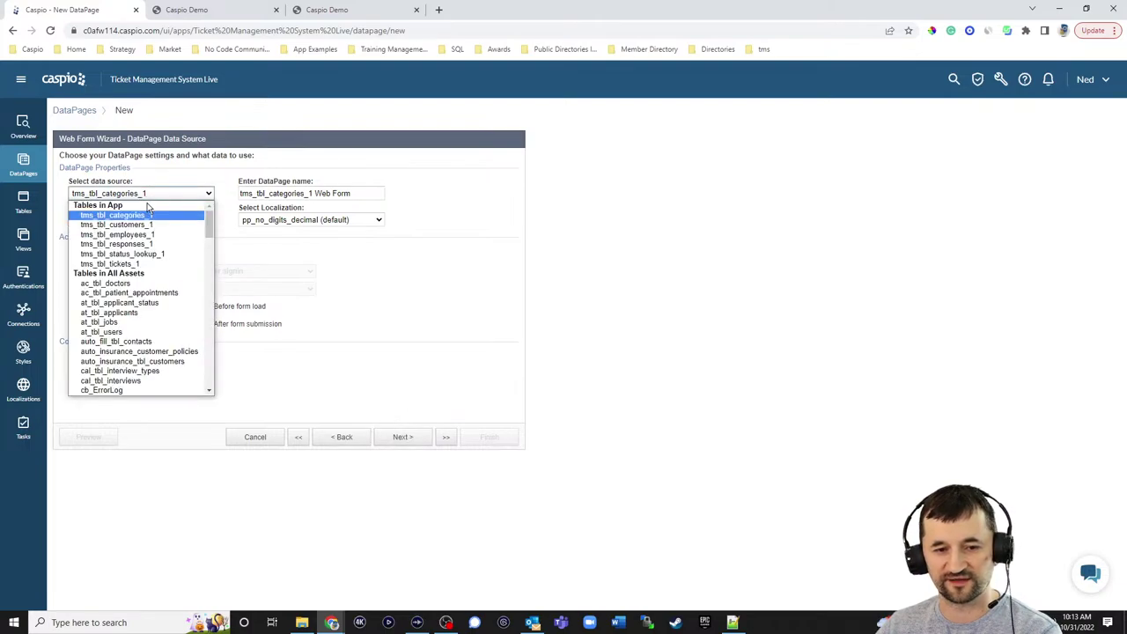
click(141, 263)
key(Tab)
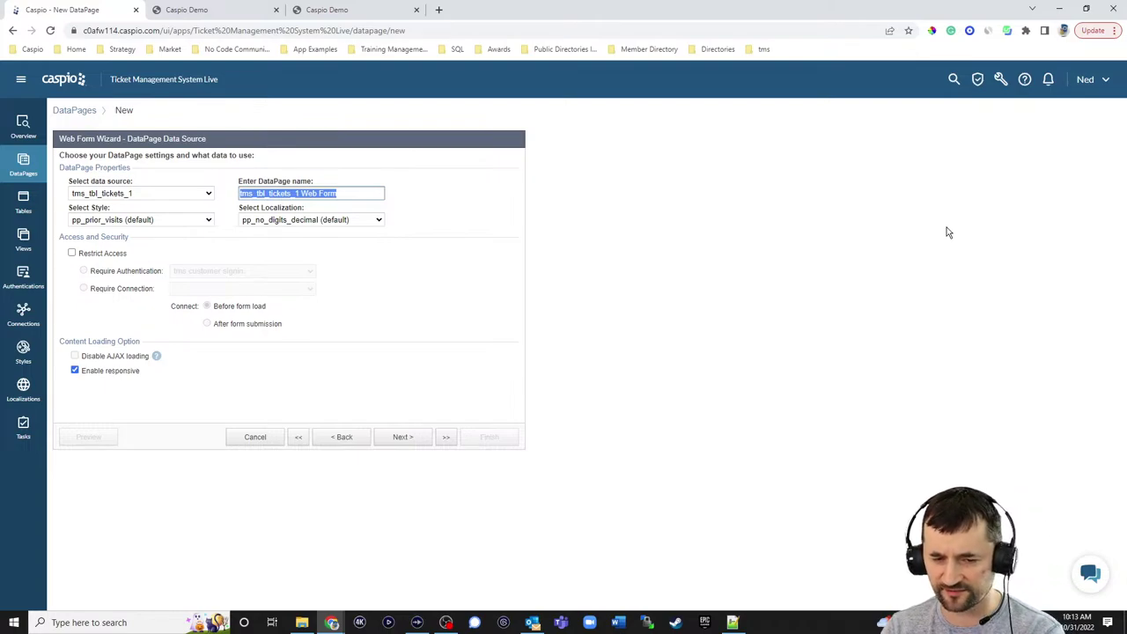
text(Create4 a)
key(BackSpace)
text(a Ticket)
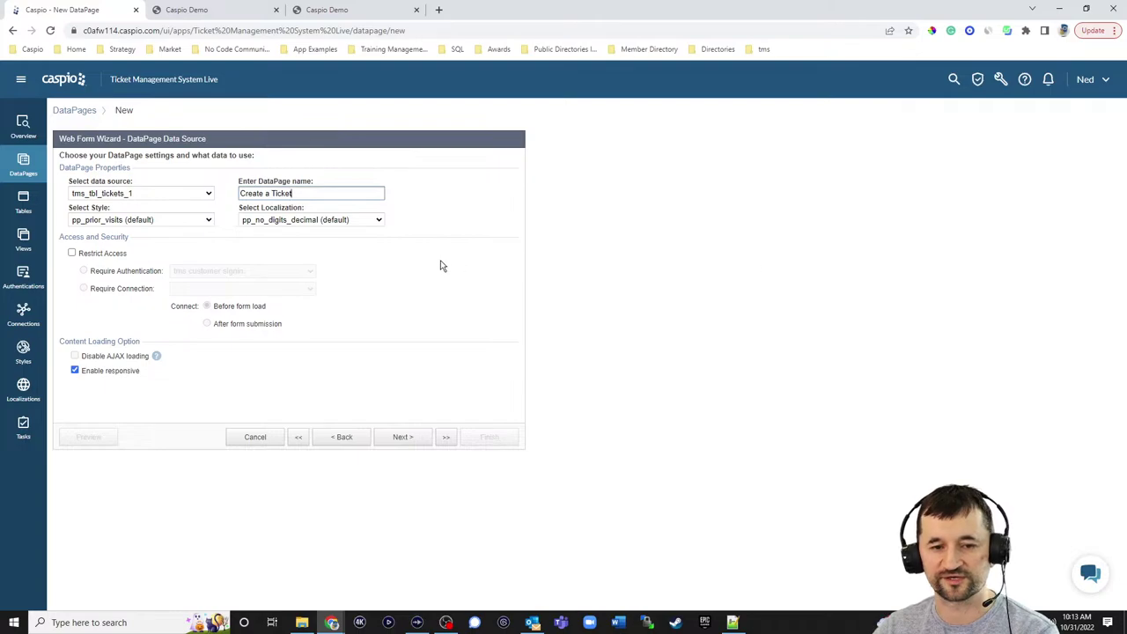
- Set Blue style, English localization and restrict access, then advance to field selection
click(176, 219)
scroll(115, 291, up, 5)
click(88, 241)
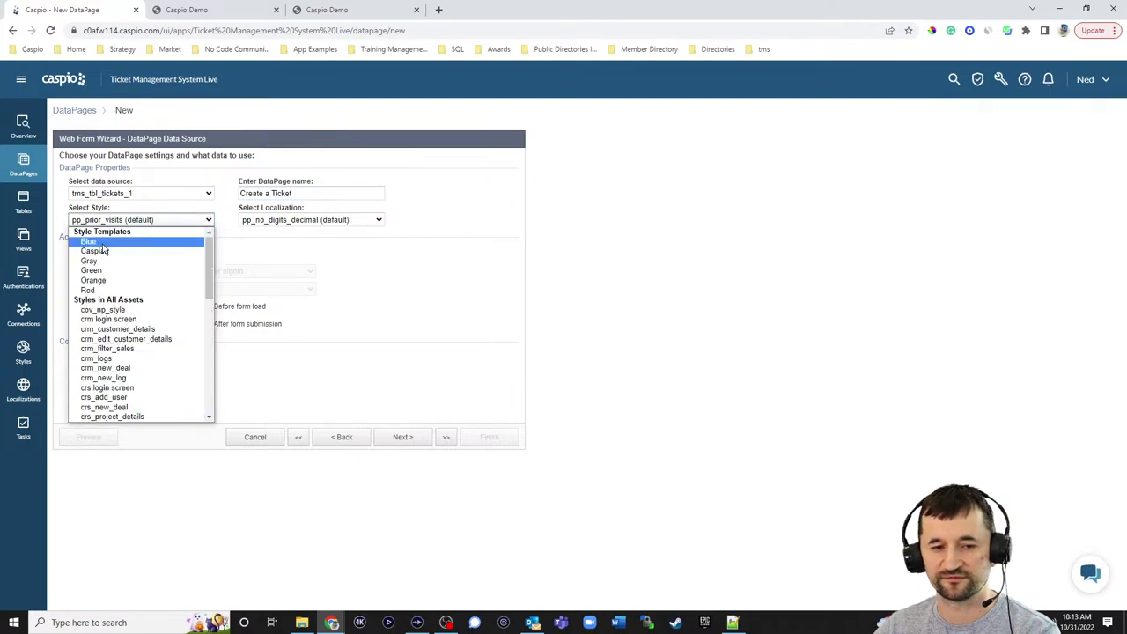
click(314, 220)
scroll(308, 254, up, 5)
click(299, 261)
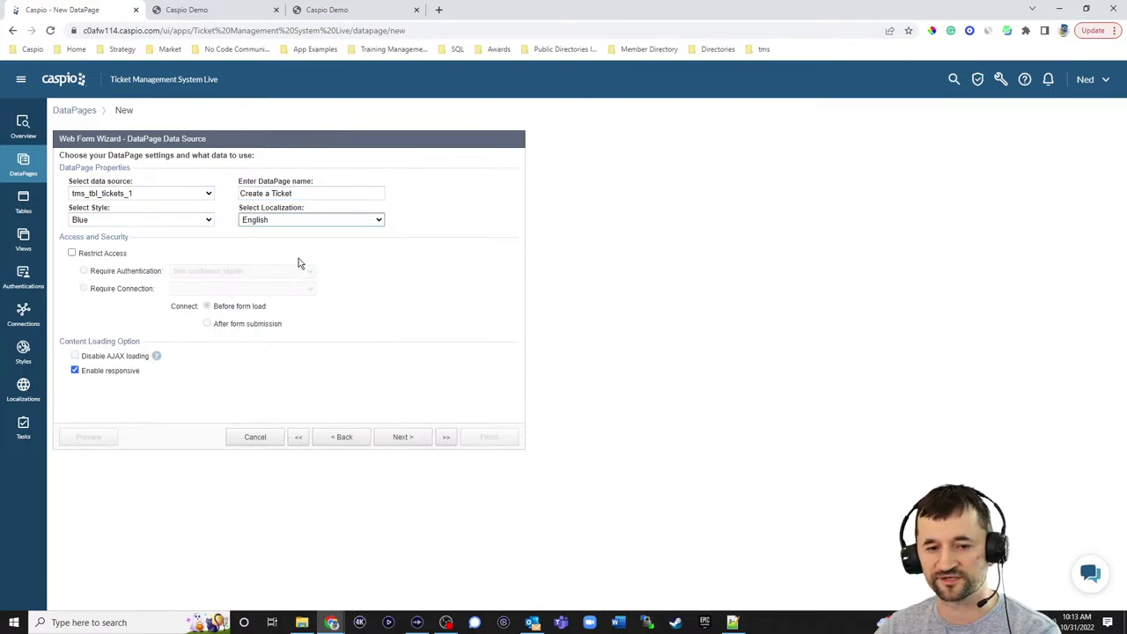
click(72, 253)
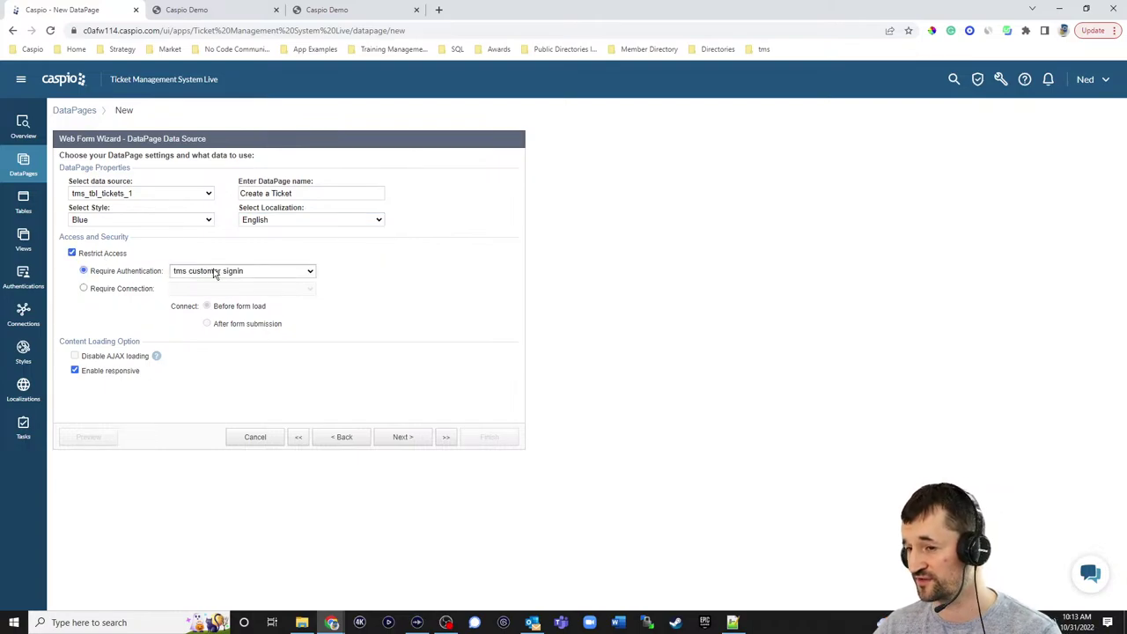
click(241, 10)
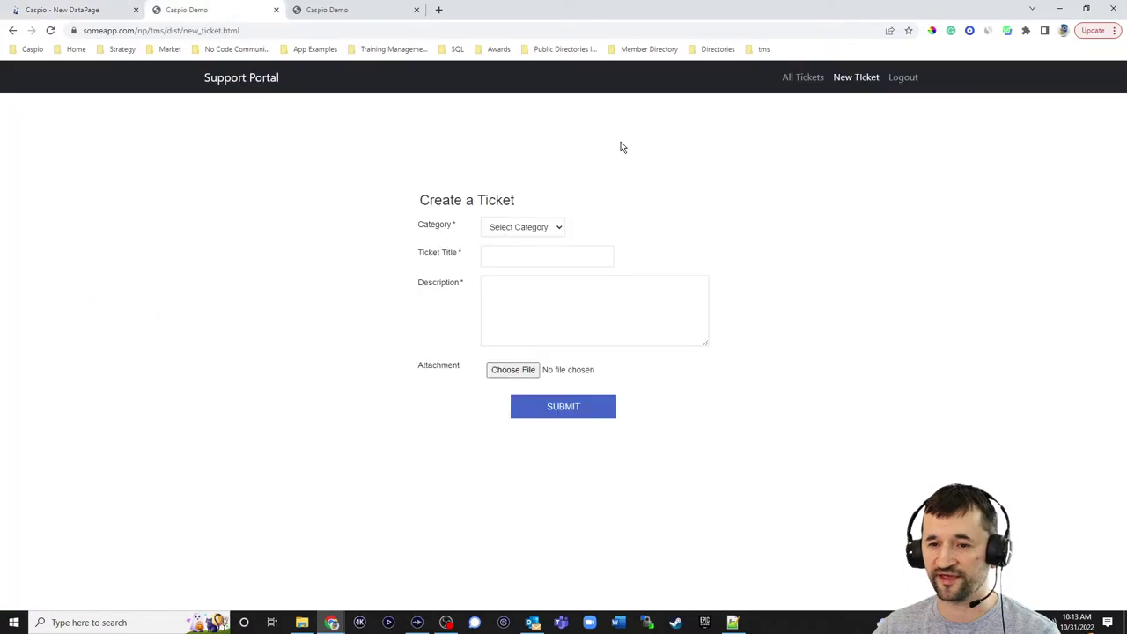
click(123, 13)
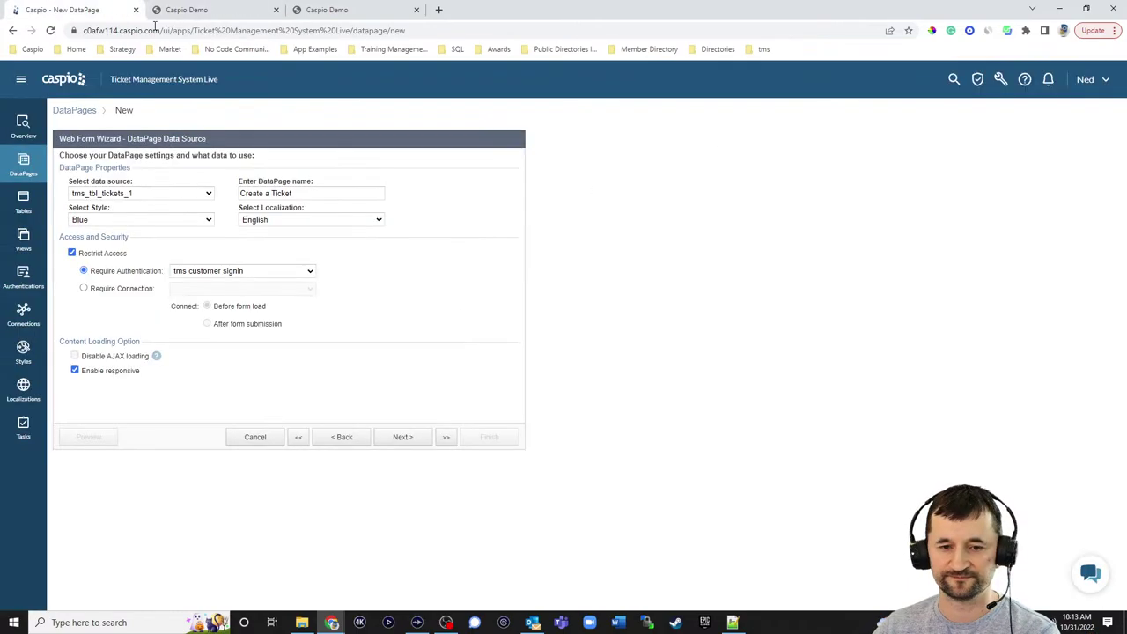
click(402, 438)
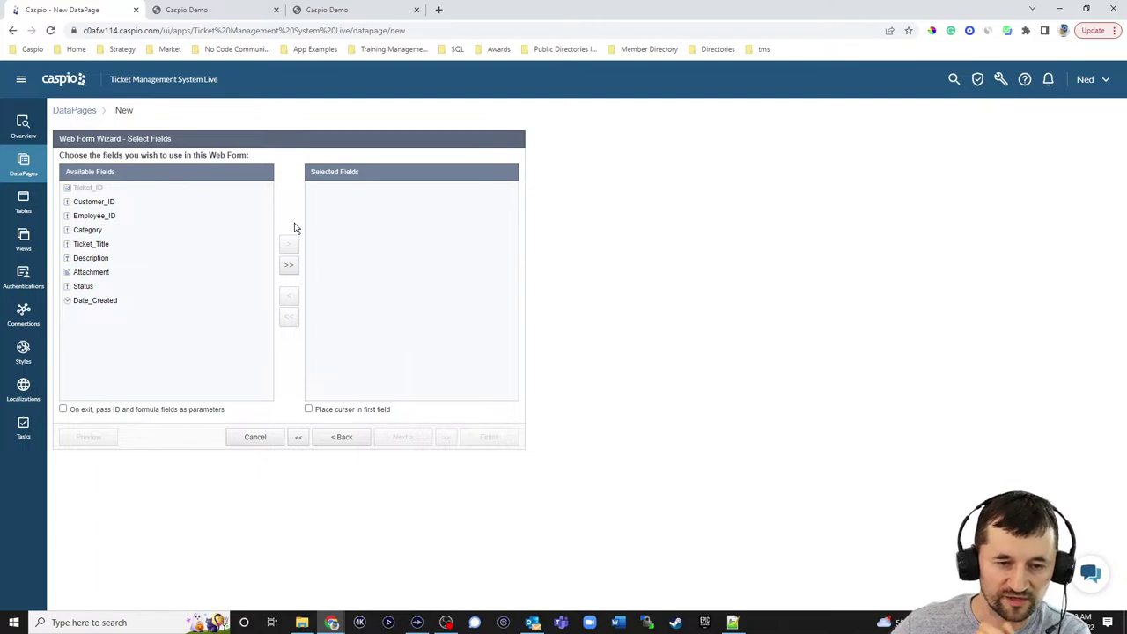
- Add Customer_ID, Category, Ticket_Title, Description, Attachment and Status to Selected Fields and continue
click(111, 201)
click(290, 247)
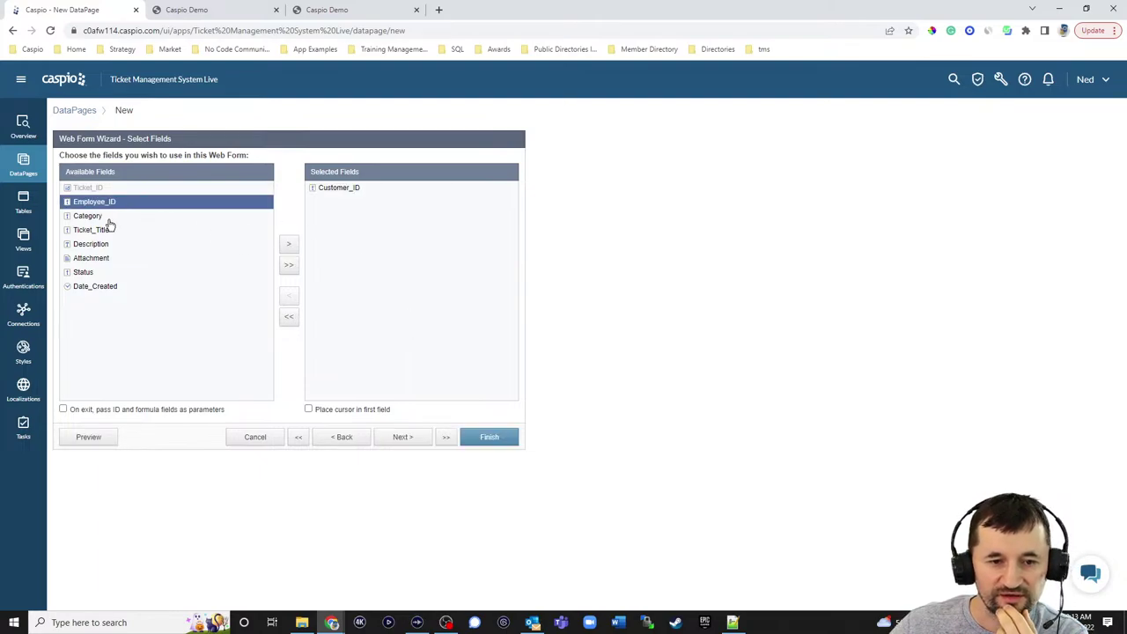
click(95, 216)
click(290, 246)
click(290, 246)
click(290, 246)
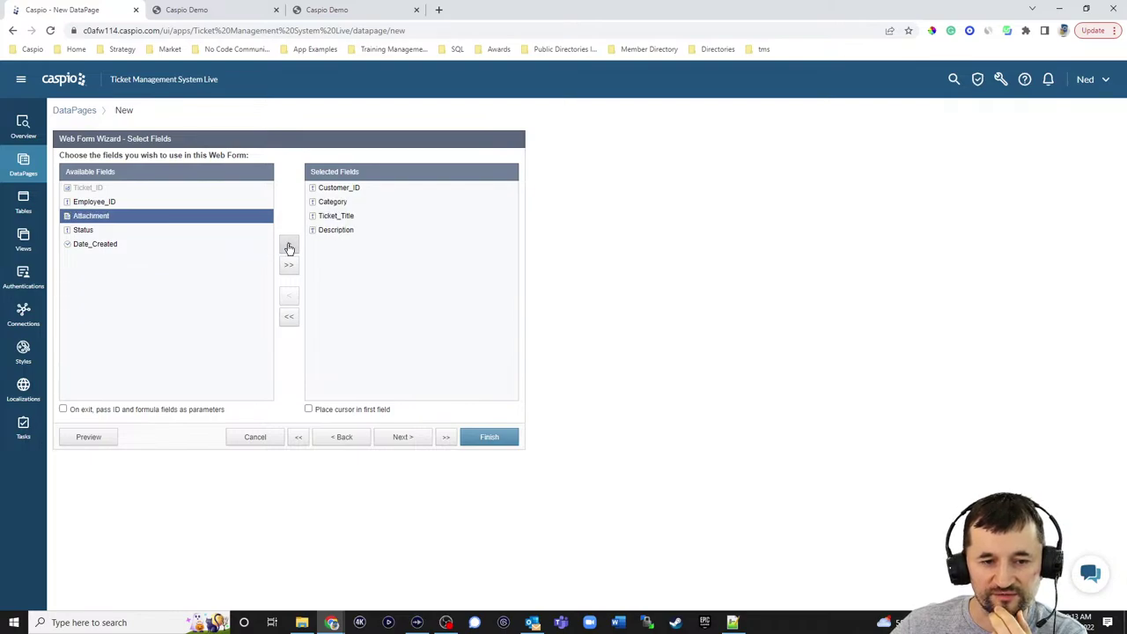
click(290, 246)
click(290, 246)
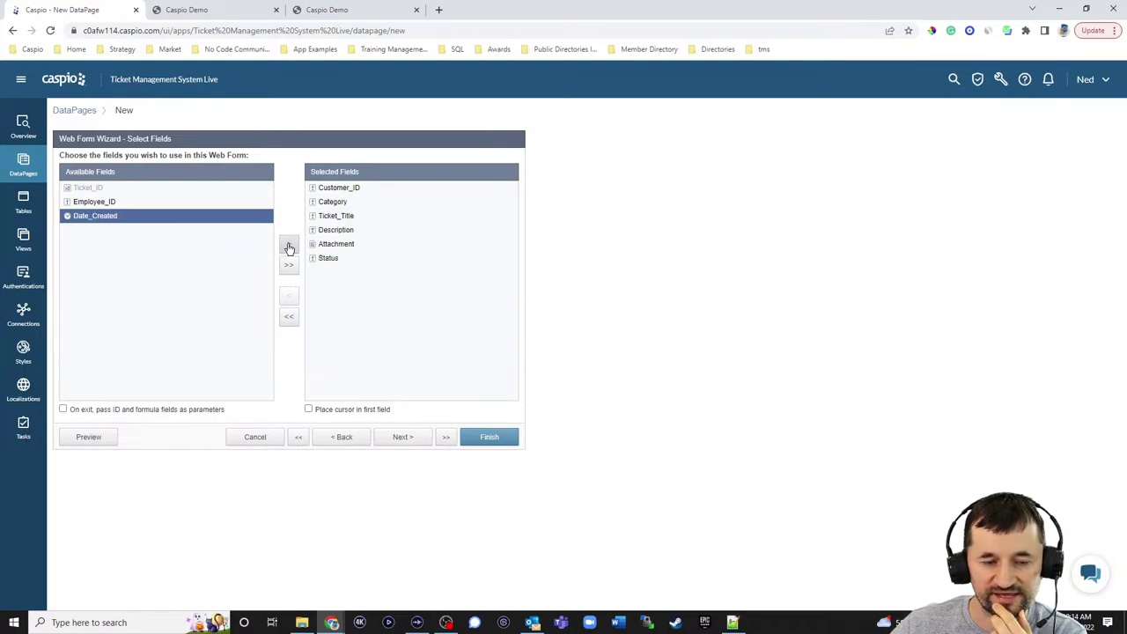
click(290, 246)
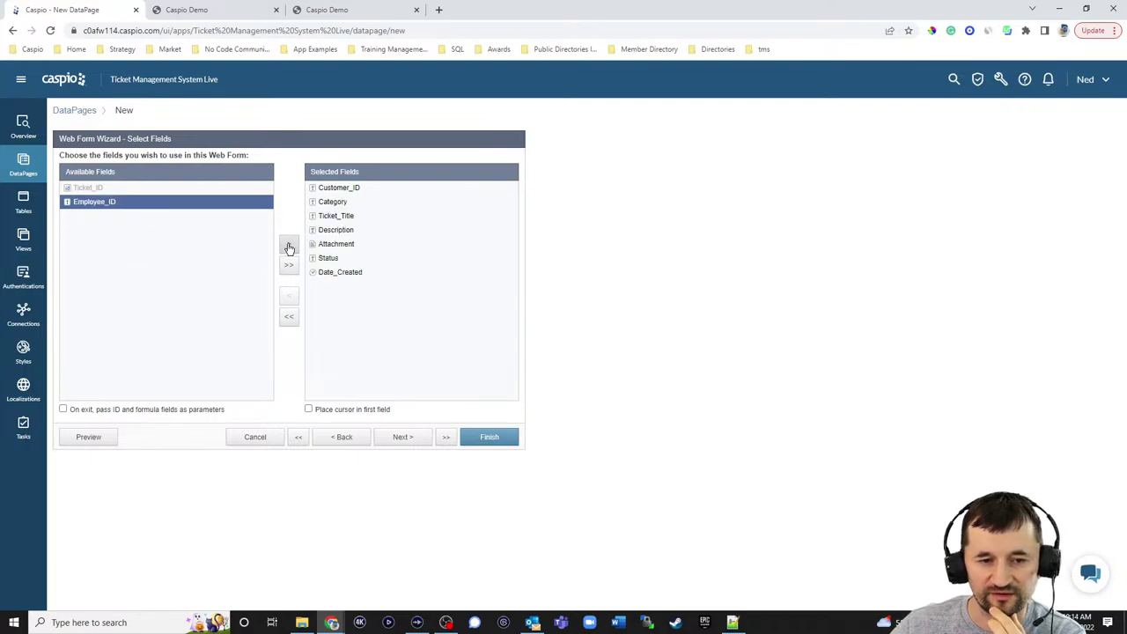
click(400, 437)
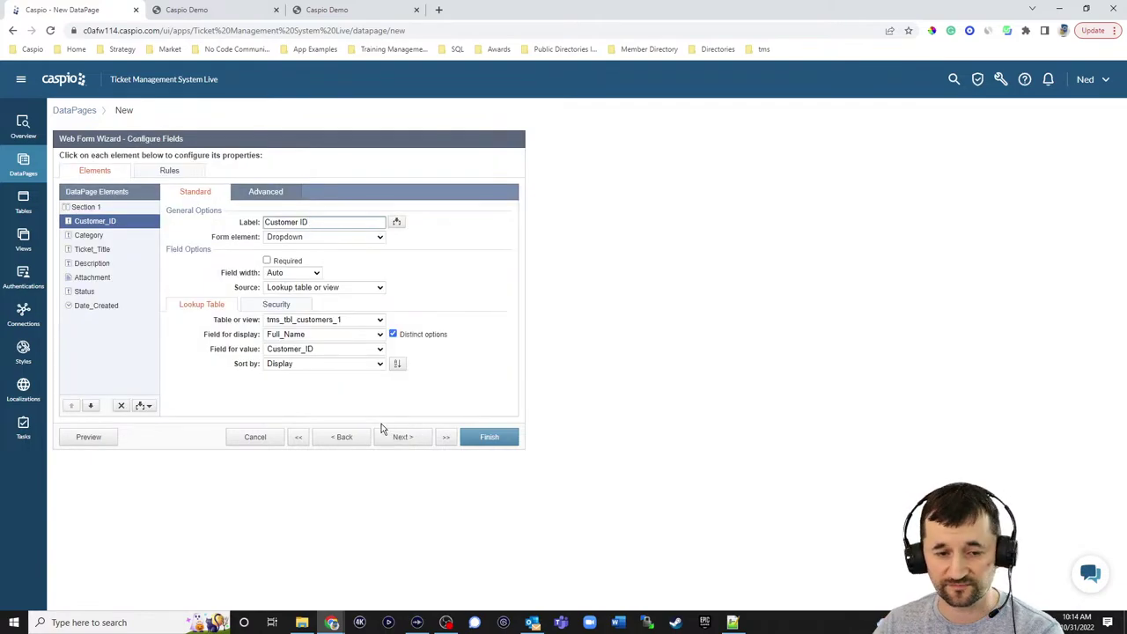
- Set Customer_ID to Hidden, receiving the Customer_ID authentication field on load
click(295, 239)
click(289, 306)
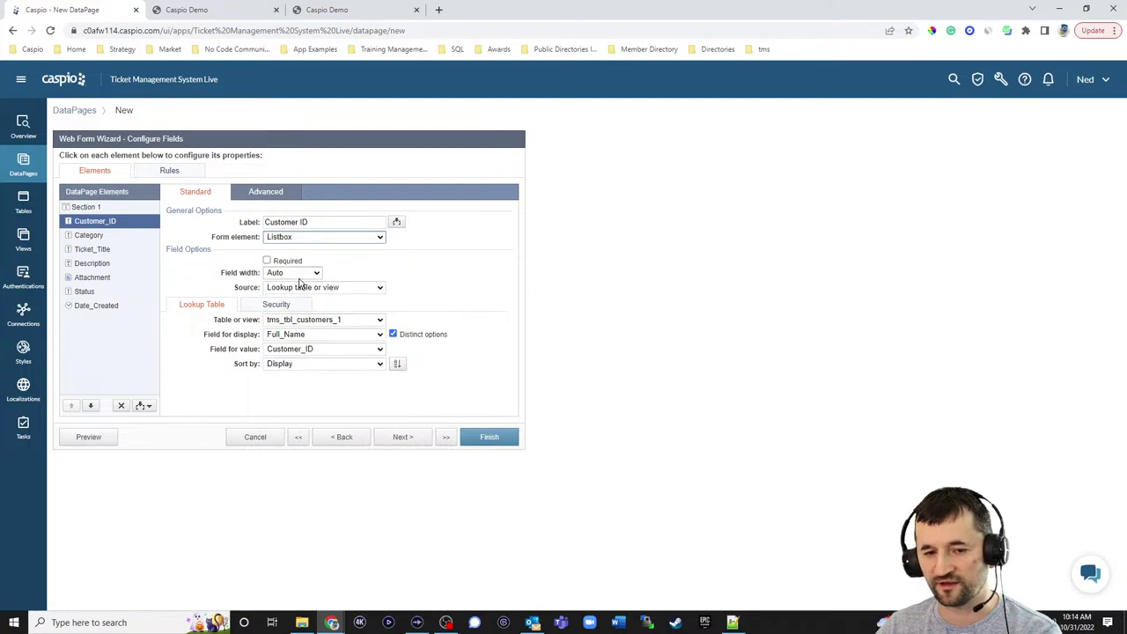
click(303, 239)
click(295, 317)
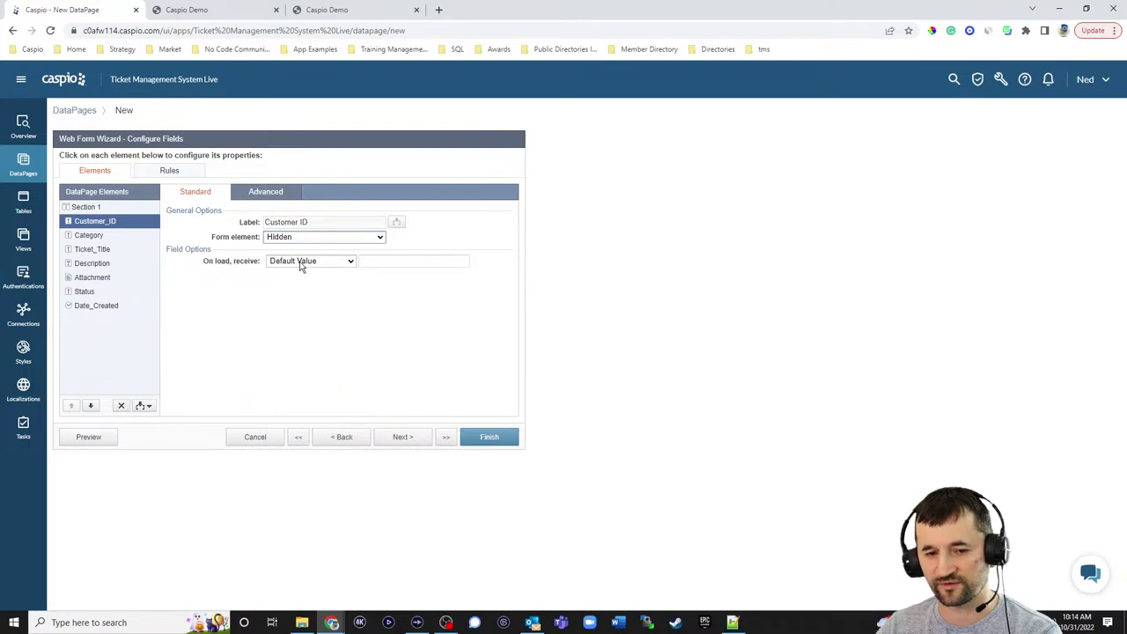
click(304, 261)
click(304, 283)
click(378, 262)
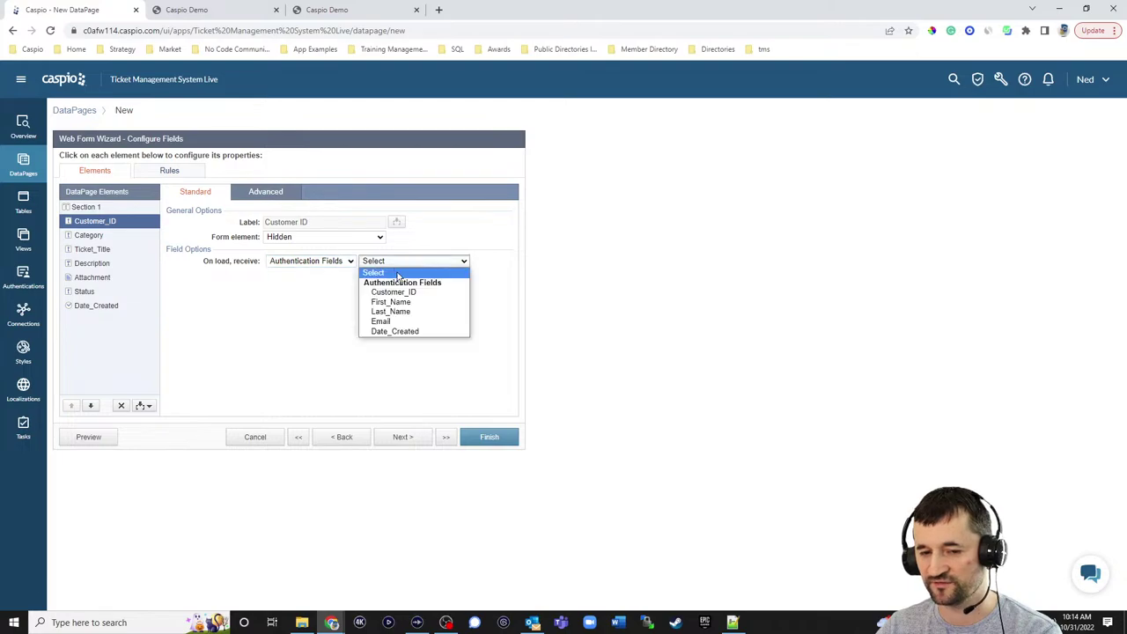
click(392, 292)
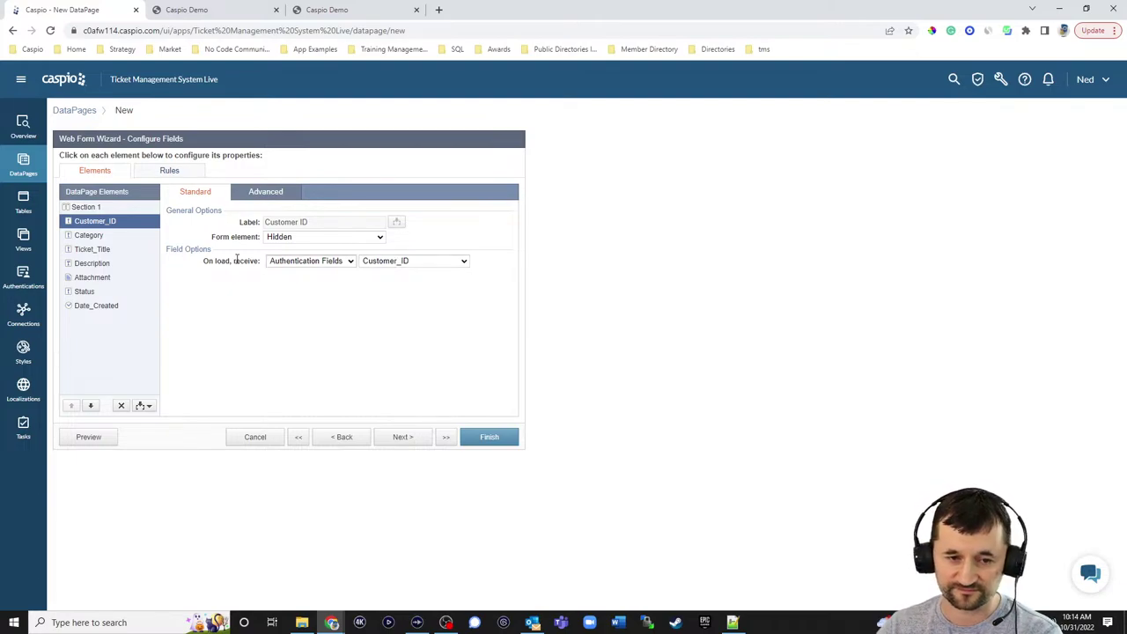
- Make Category a dropdown with custom and table sources and a 'Select Category' option
click(89, 235)
click(302, 237)
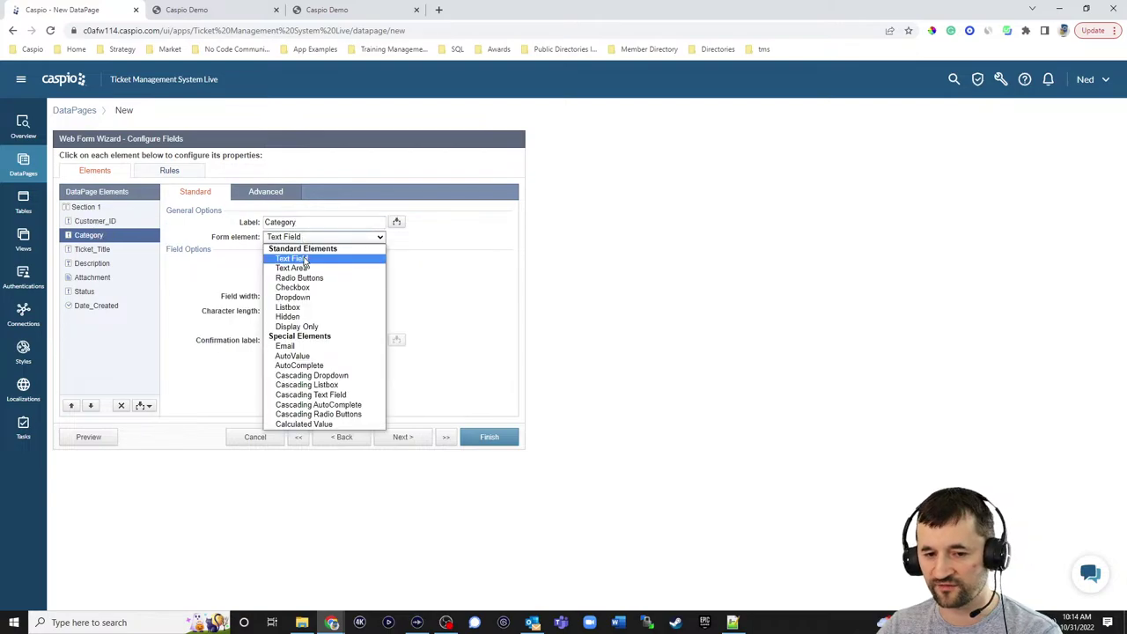
click(300, 298)
click(300, 288)
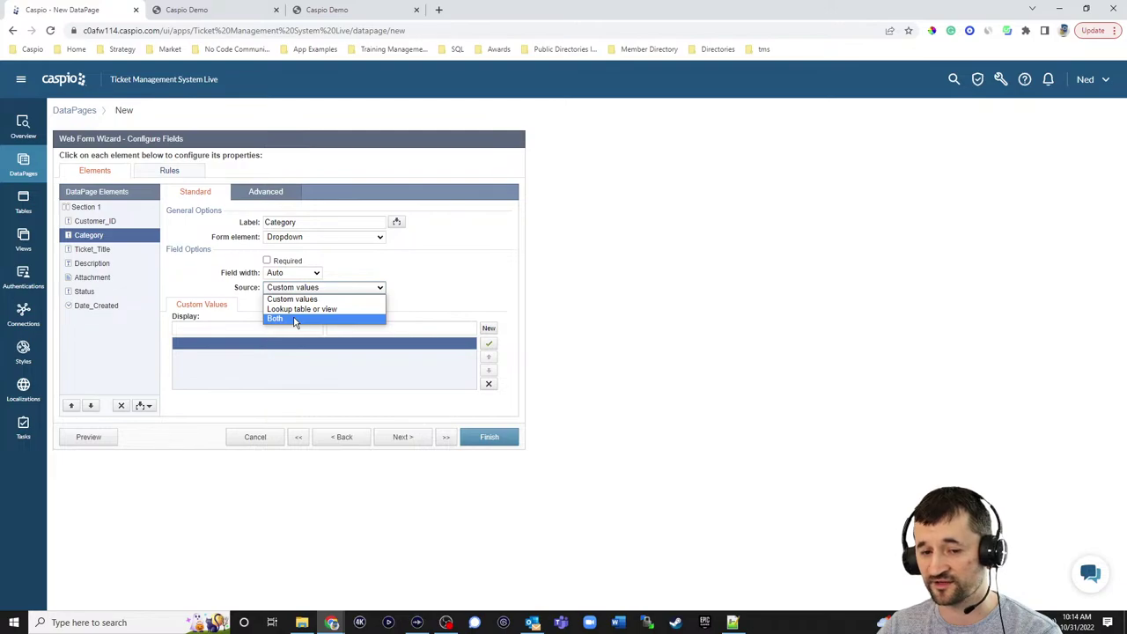
click(295, 319)
click(271, 329)
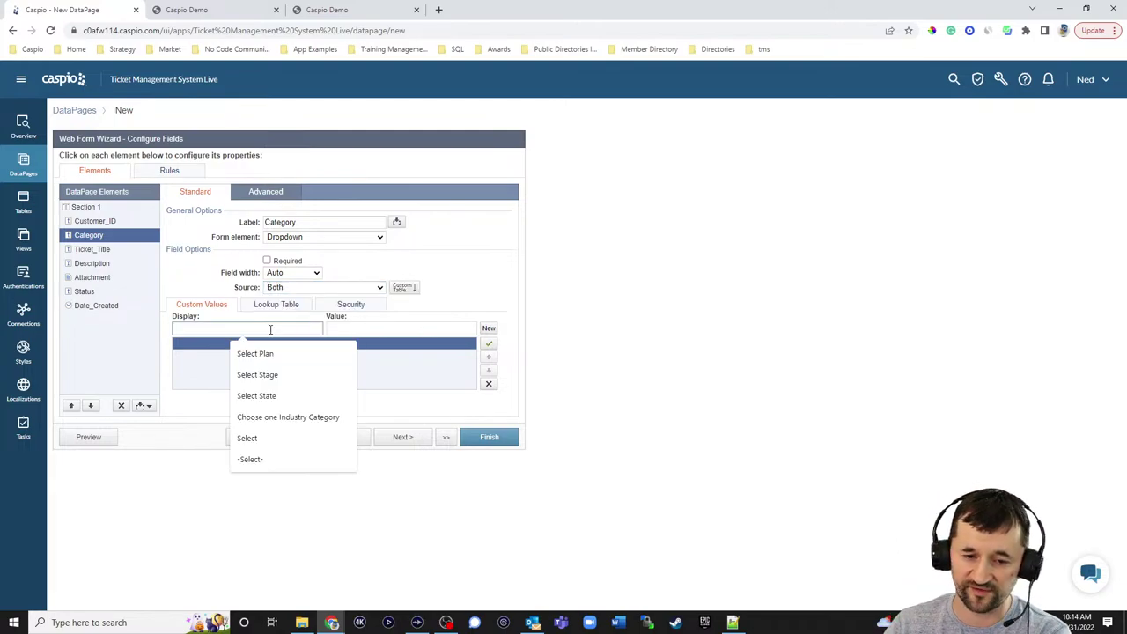
text(Select Category)
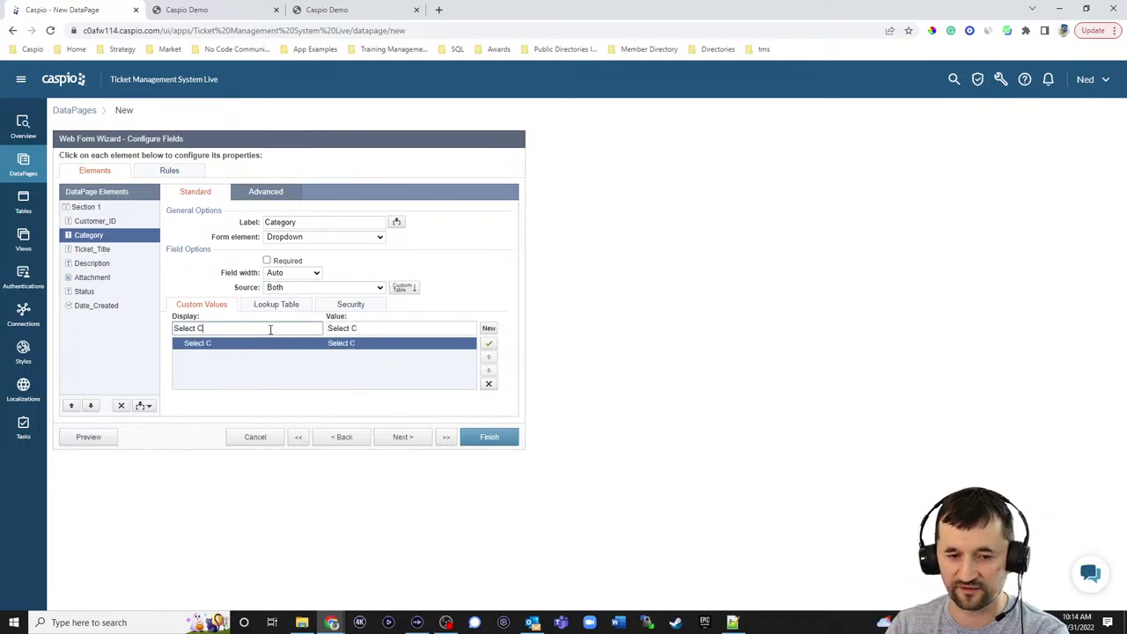
- Make Category required, blank the placeholder's value, and use lookup table tms_tbl_categories_1
click(267, 261)
click(402, 329)
drag(402, 328, 306, 324)
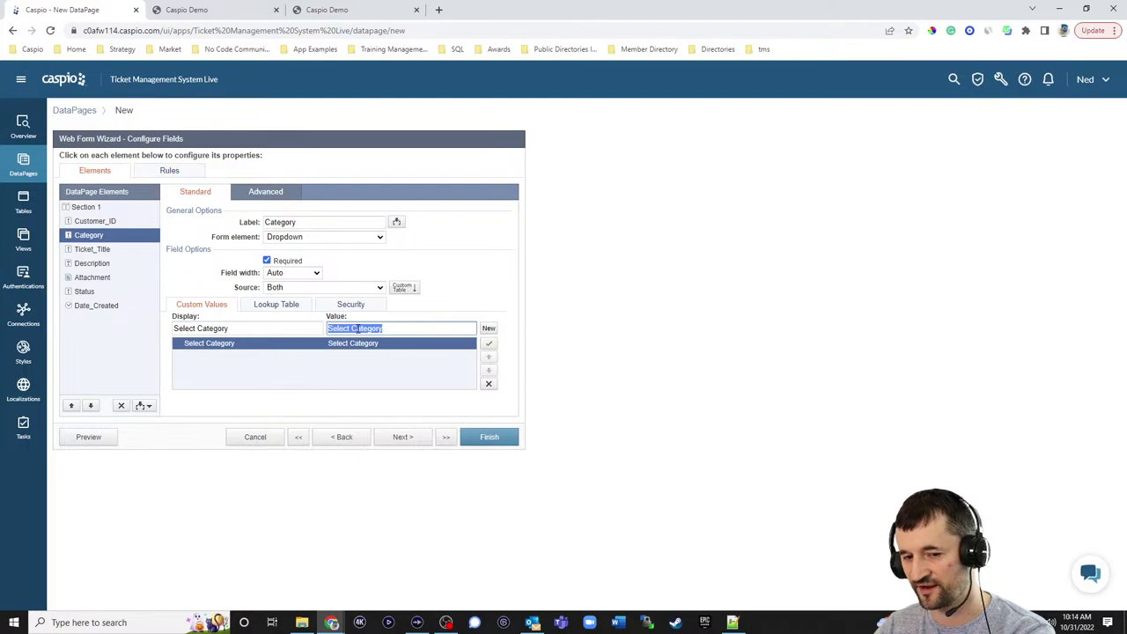
key(BackSpace)
click(276, 305)
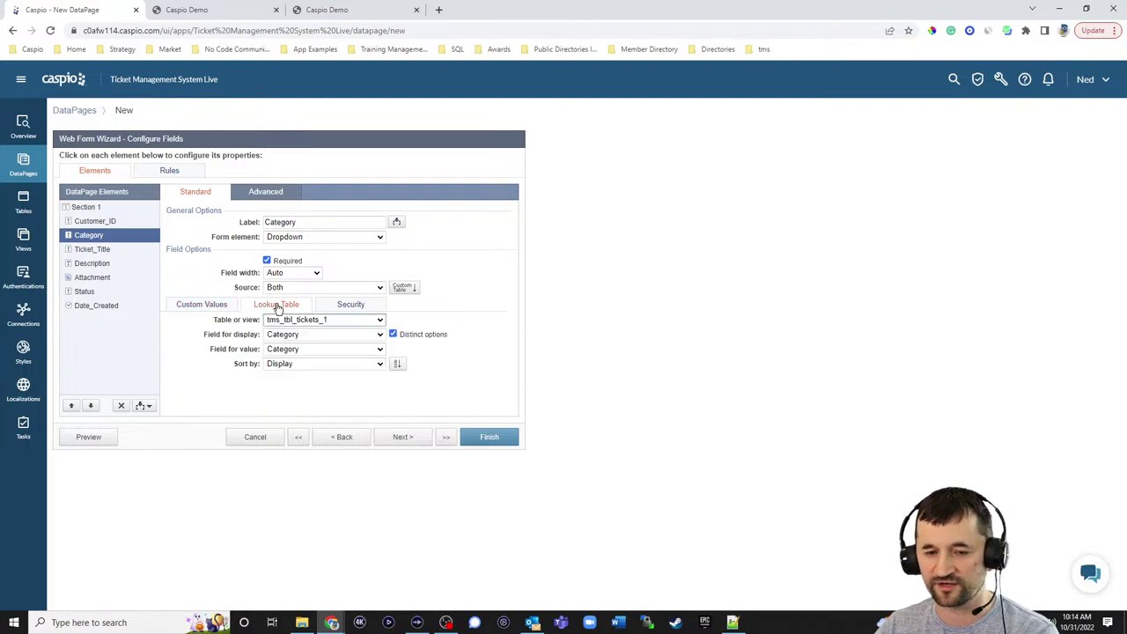
click(307, 322)
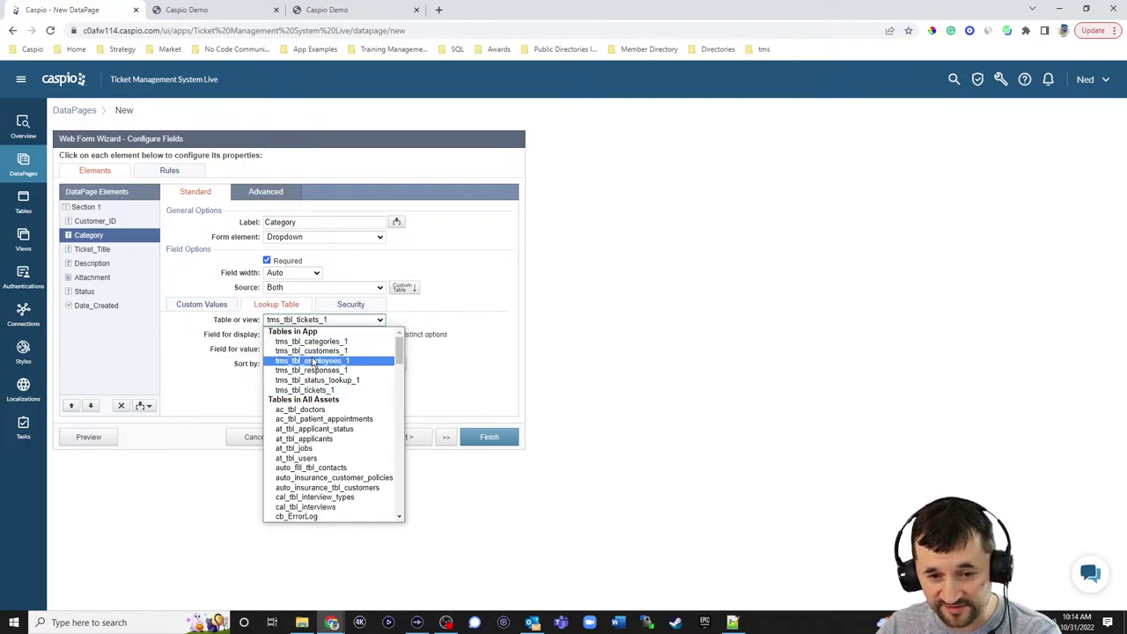
click(317, 341)
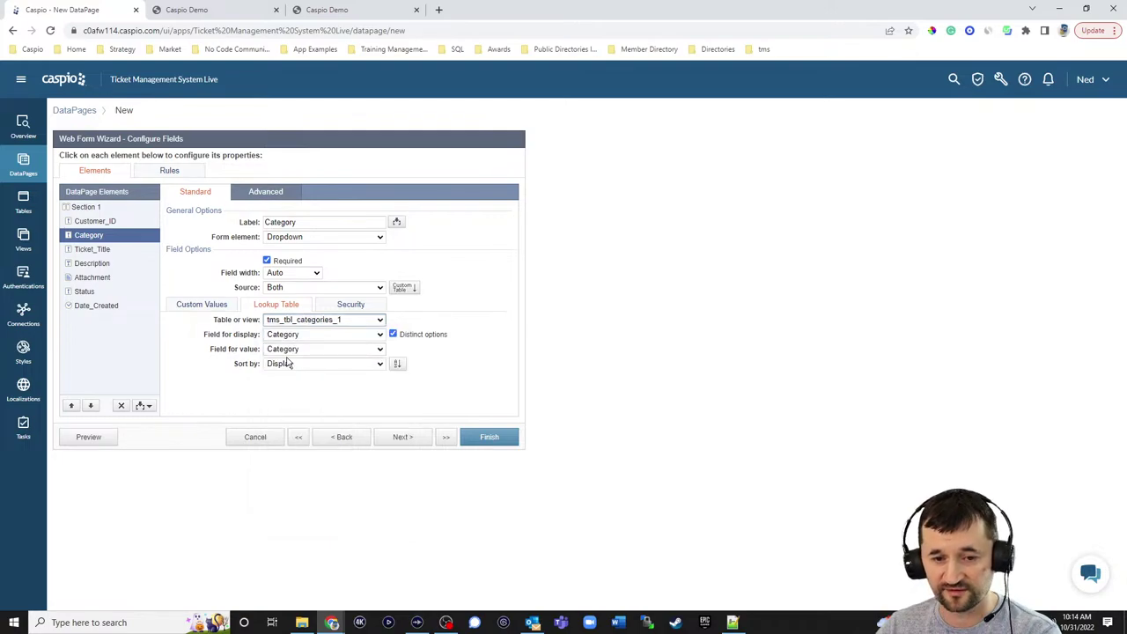
click(92, 251)
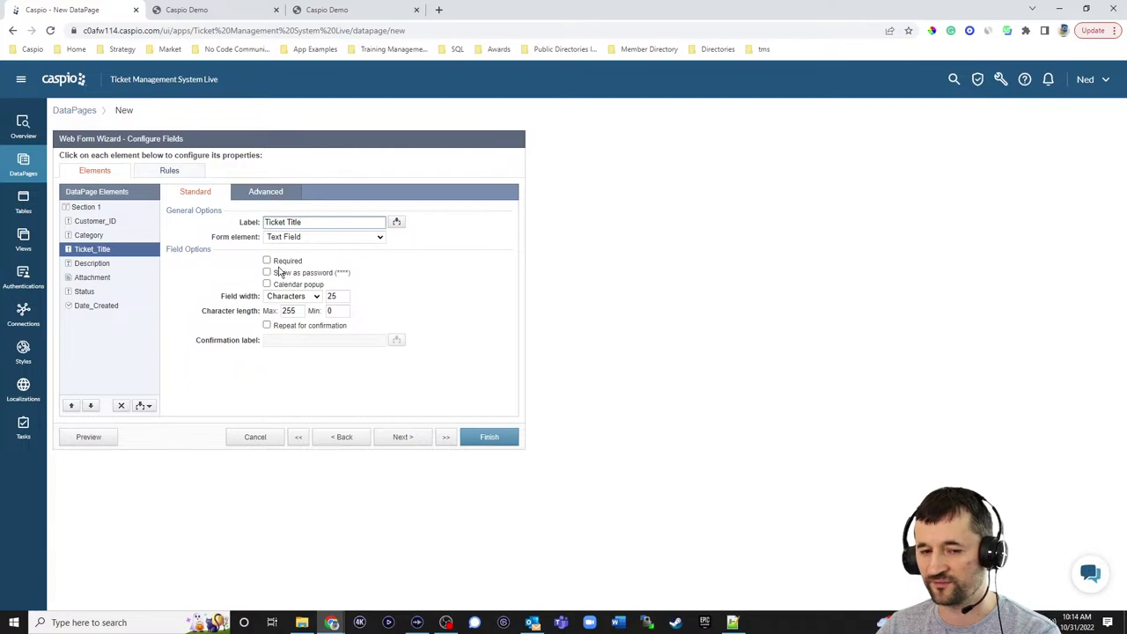
- Make Ticket_Title required and Description a required Text Area
click(279, 262)
click(105, 264)
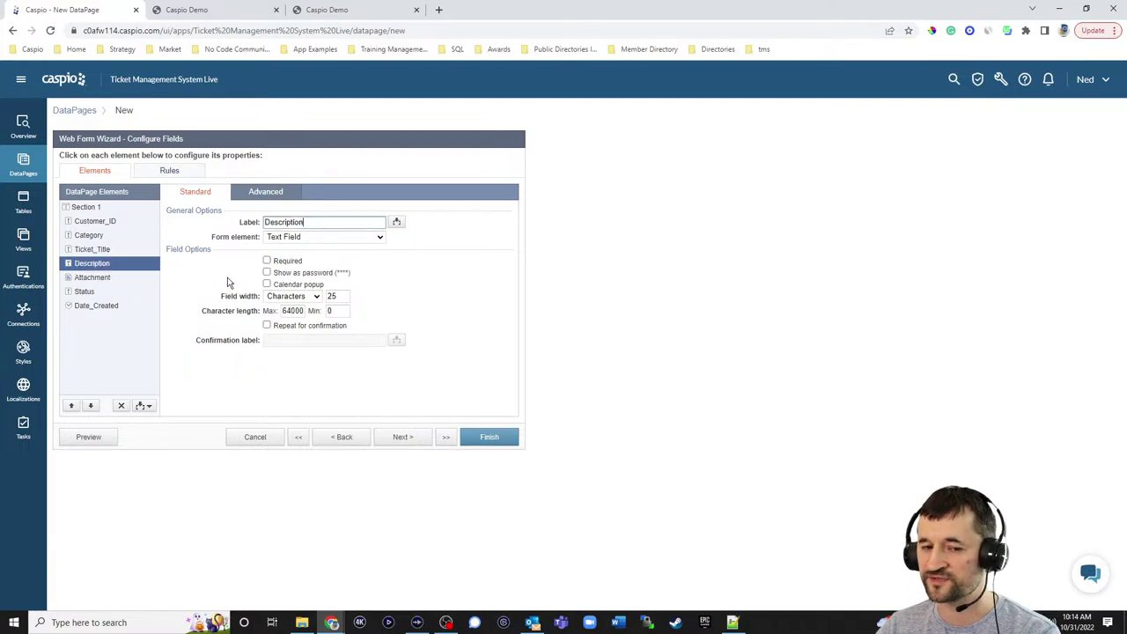
click(303, 237)
click(305, 268)
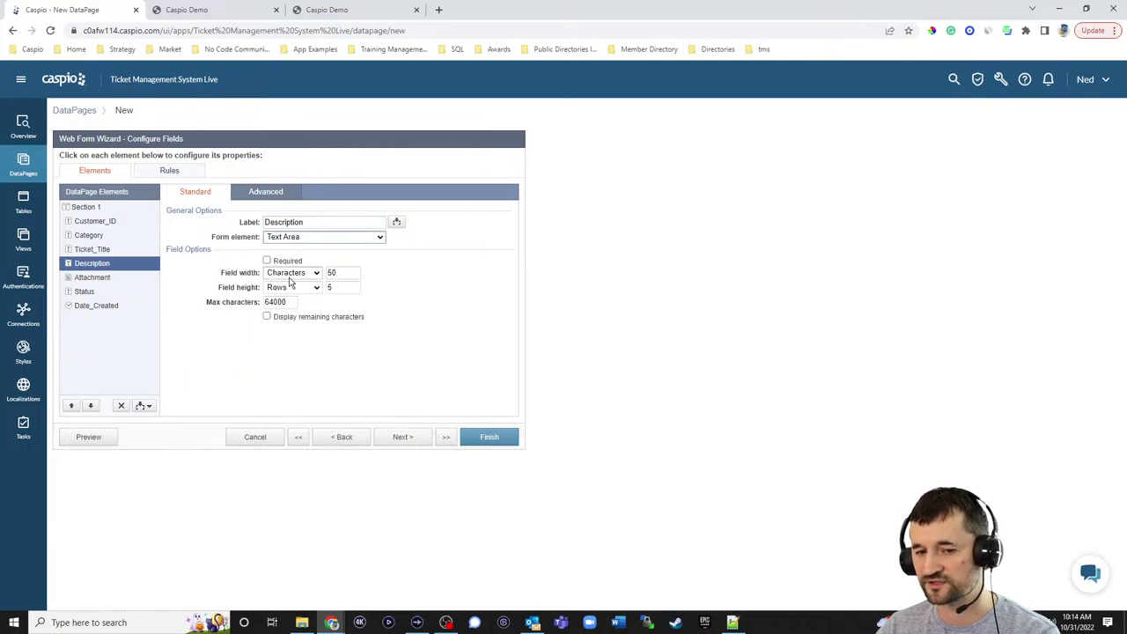
click(287, 263)
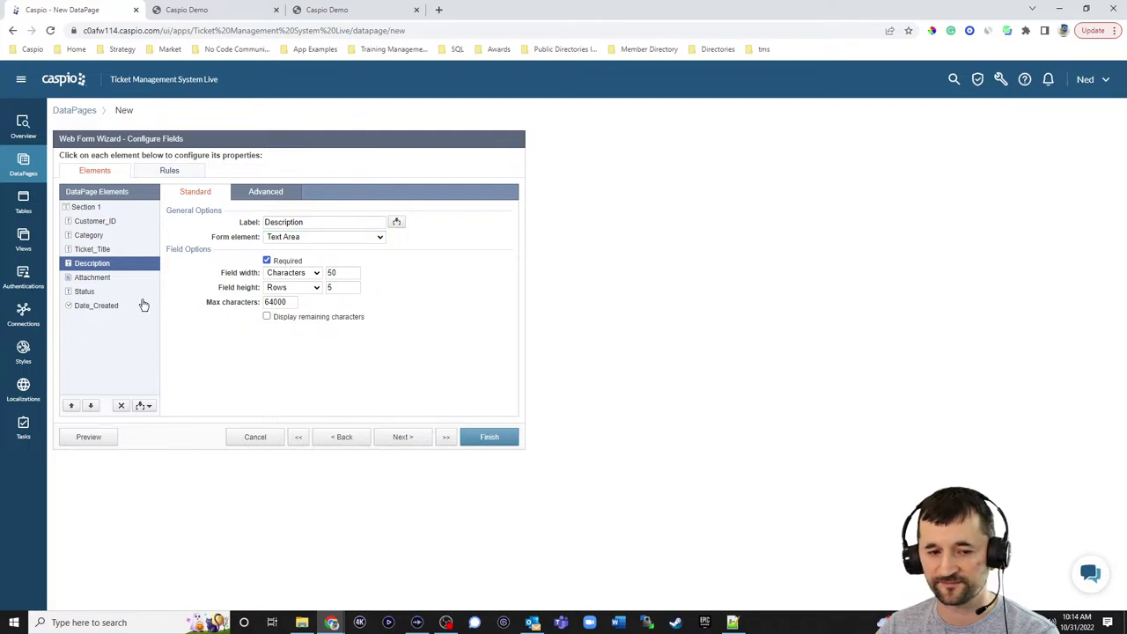
- Make Status a hidden field with default value 'Open'
click(112, 278)
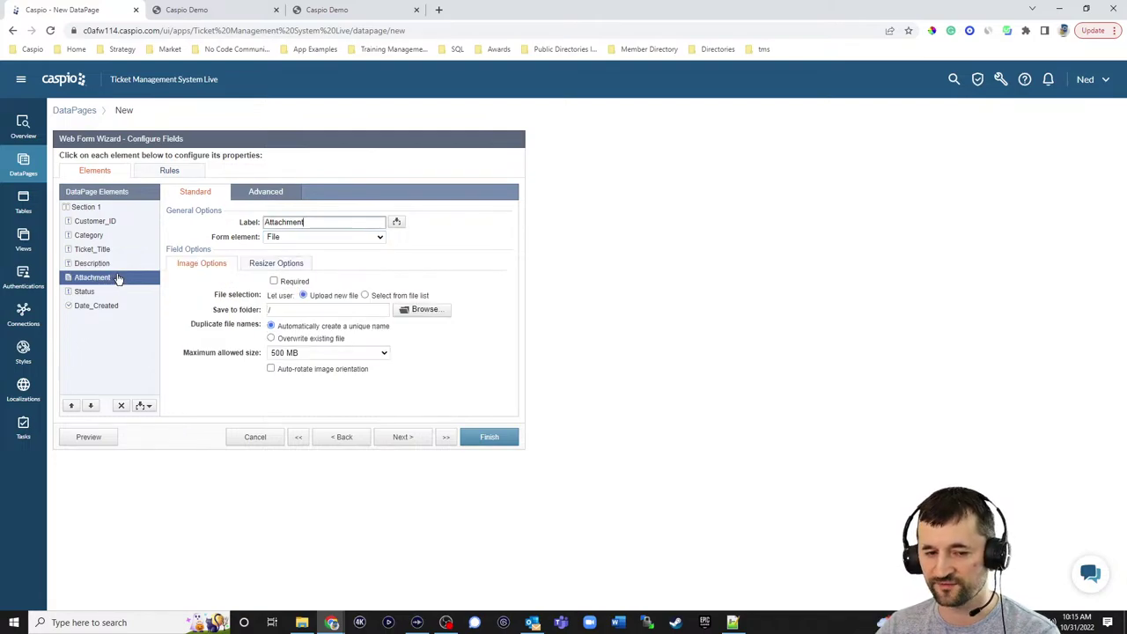
click(97, 293)
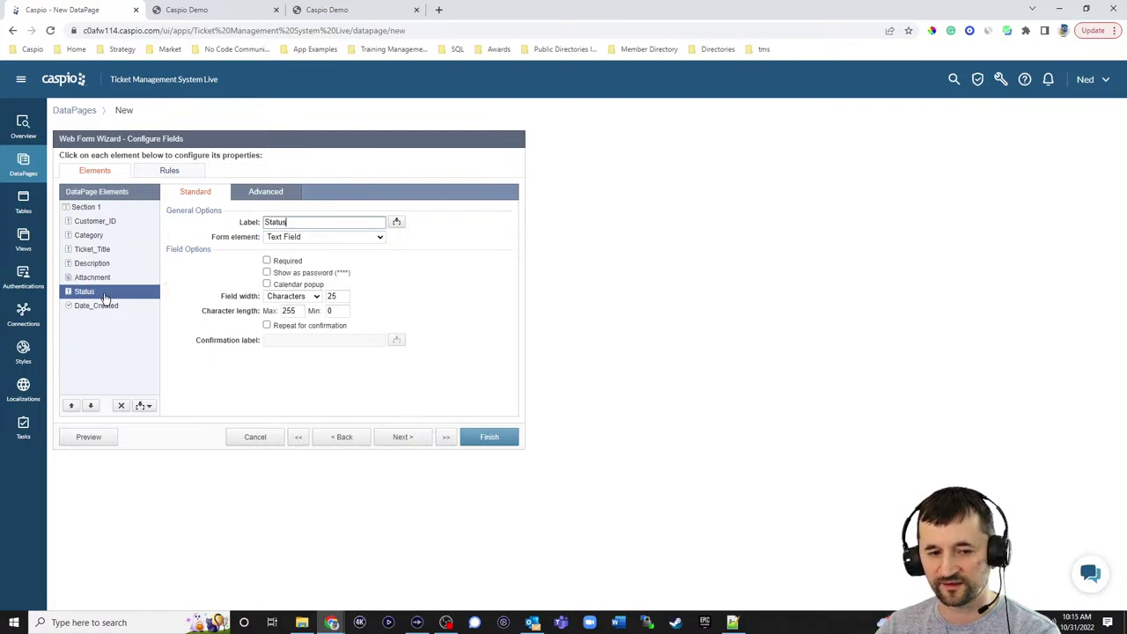
click(290, 238)
click(294, 317)
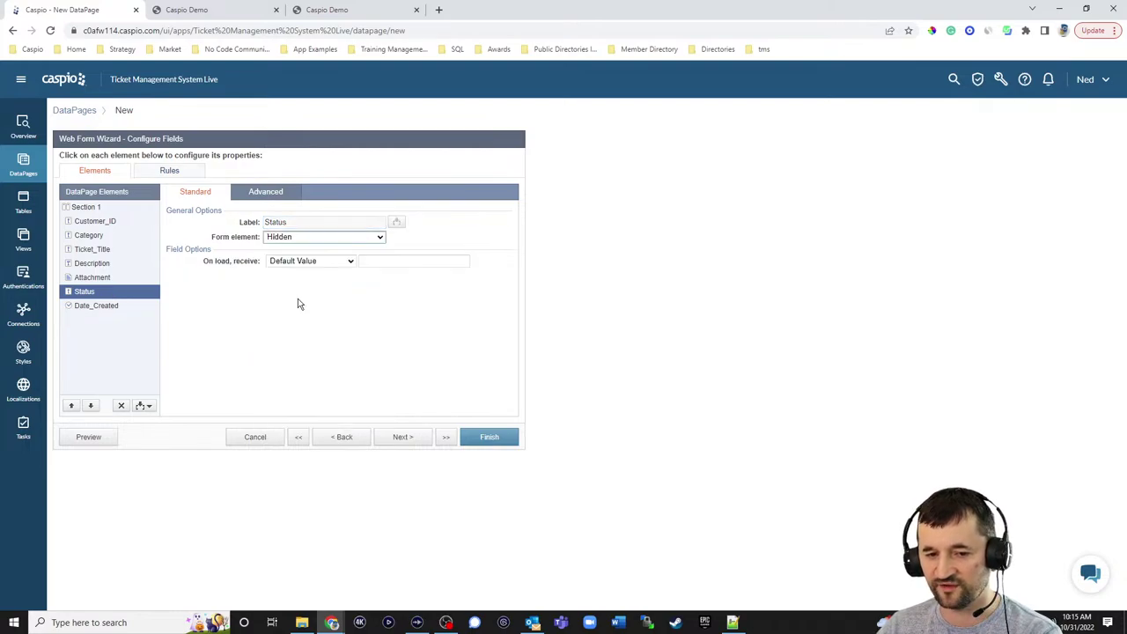
click(371, 261)
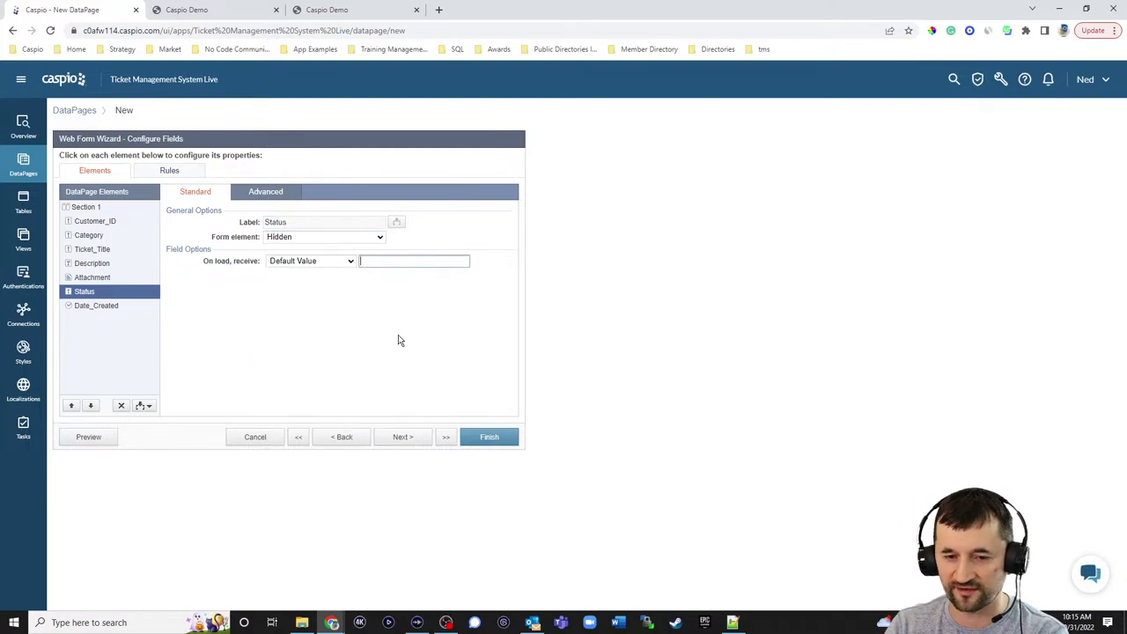
text(Open)
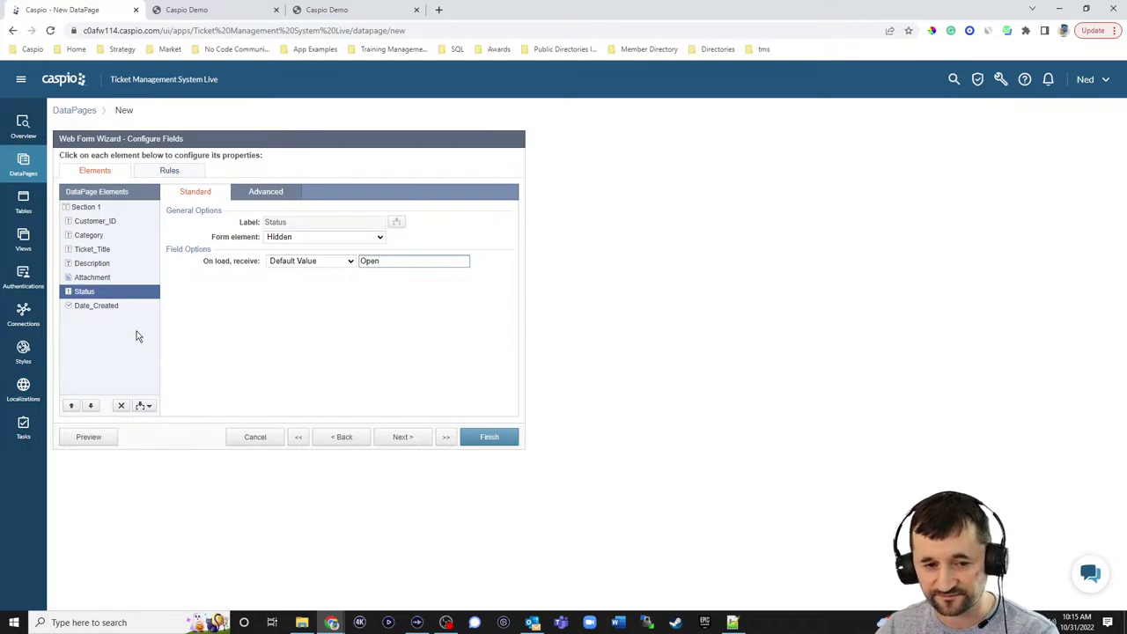
- Set Date_Created to a TimeStamp and finish the Create a Ticket DataPage
click(103, 305)
click(333, 237)
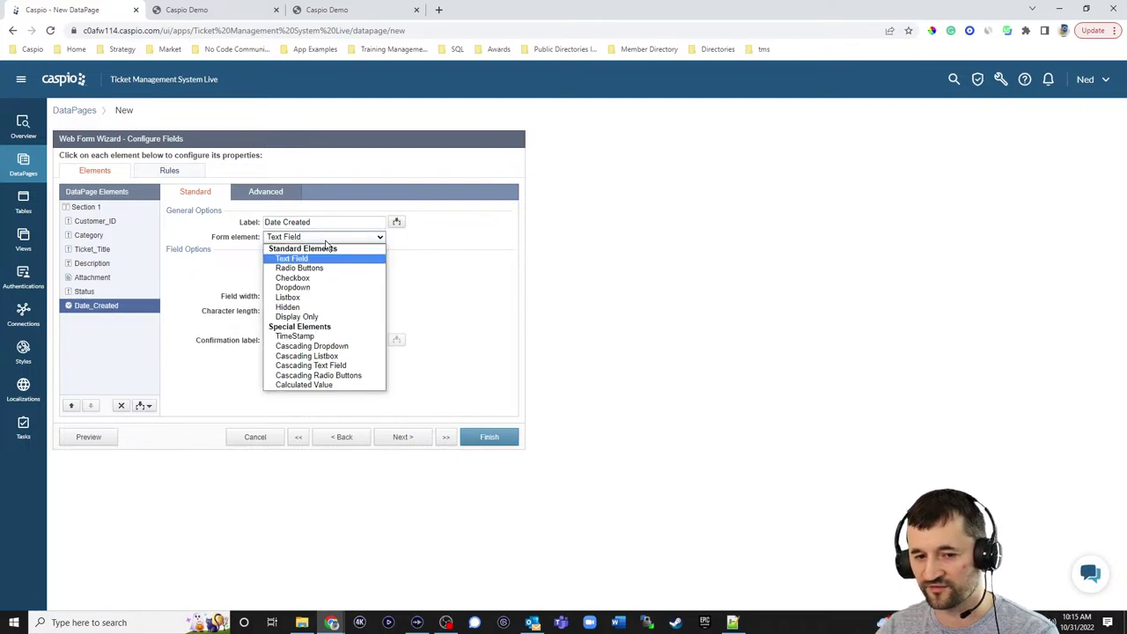
click(295, 337)
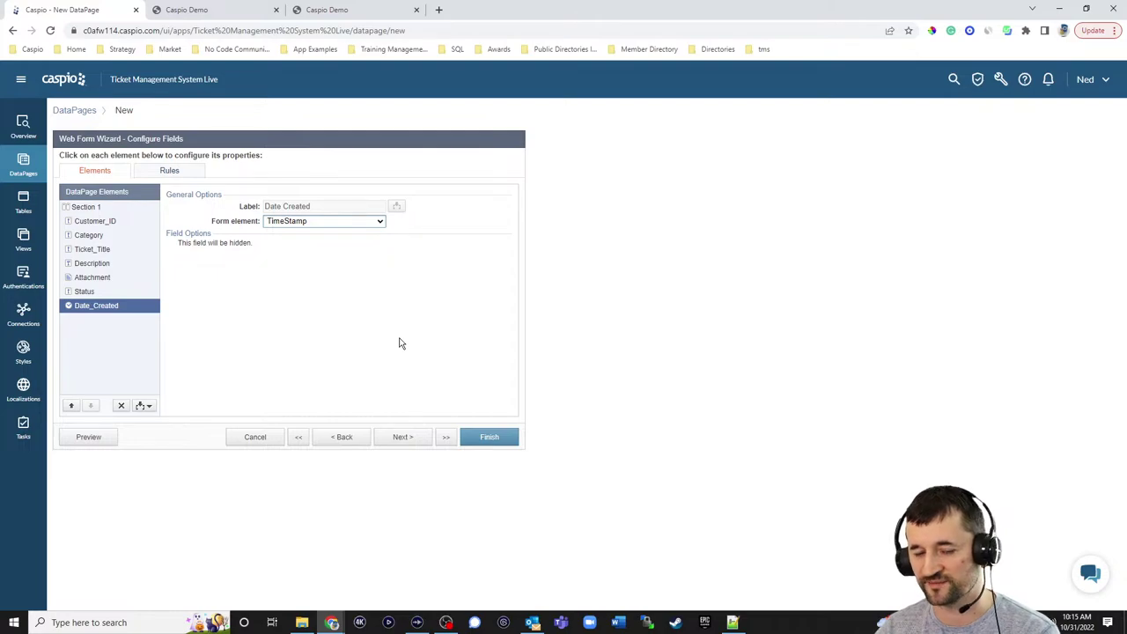
click(489, 437)
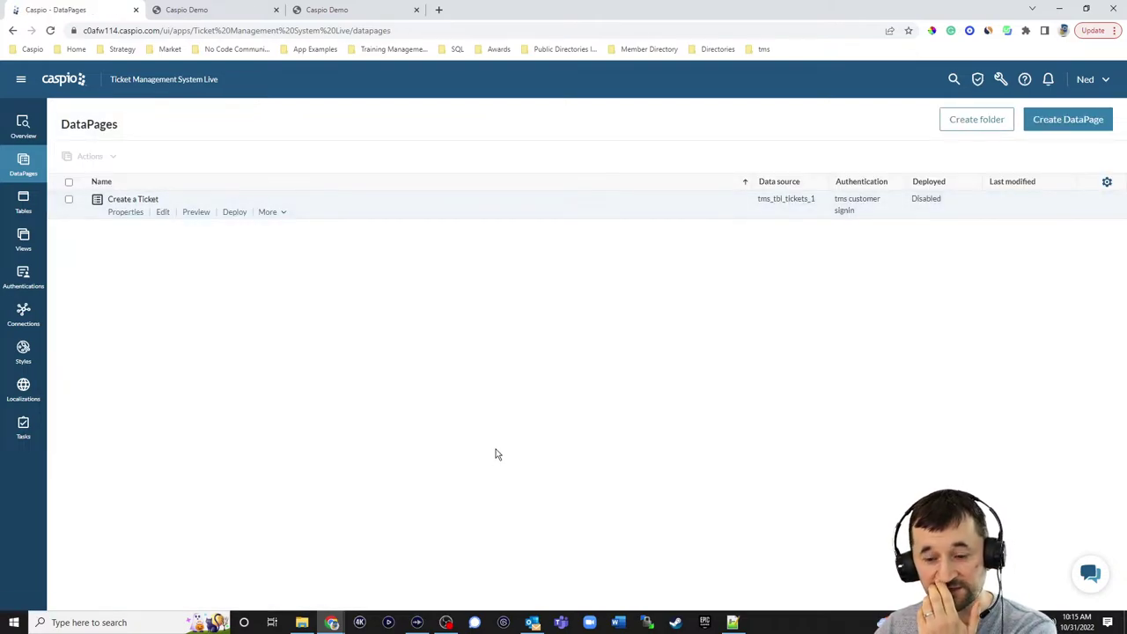
- Switch to Notepad++ showing all_tickets.html with its DATAPAGE placeholder
click(732, 623)
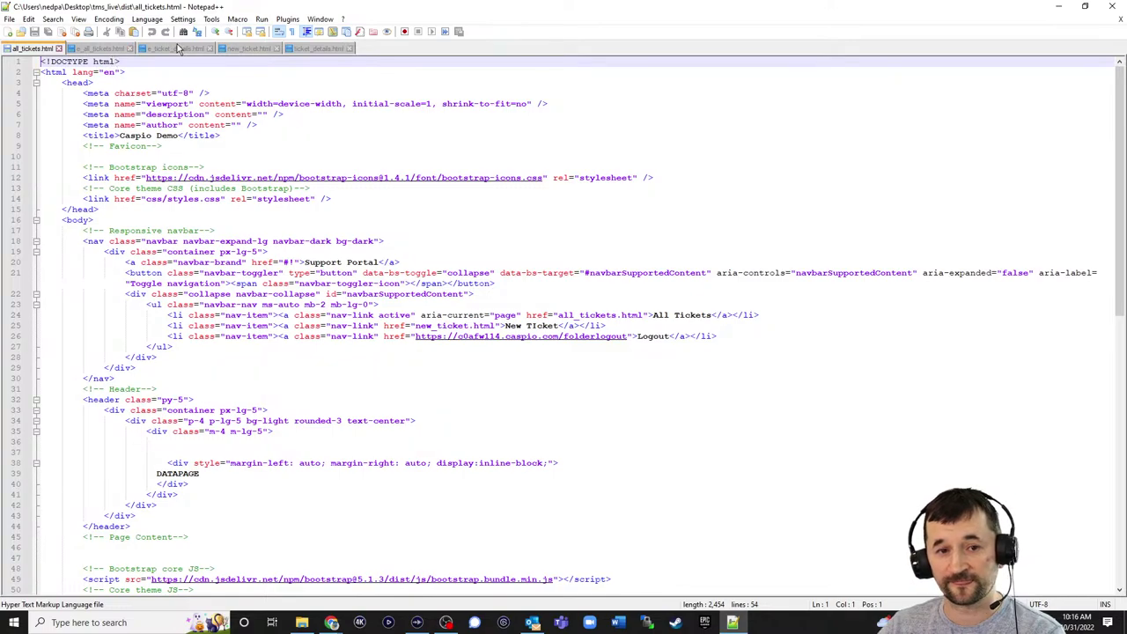
- Enable deployment of Create a Ticket and copy its embed code, with new_ticket.html open in Notepad++
click(250, 49)
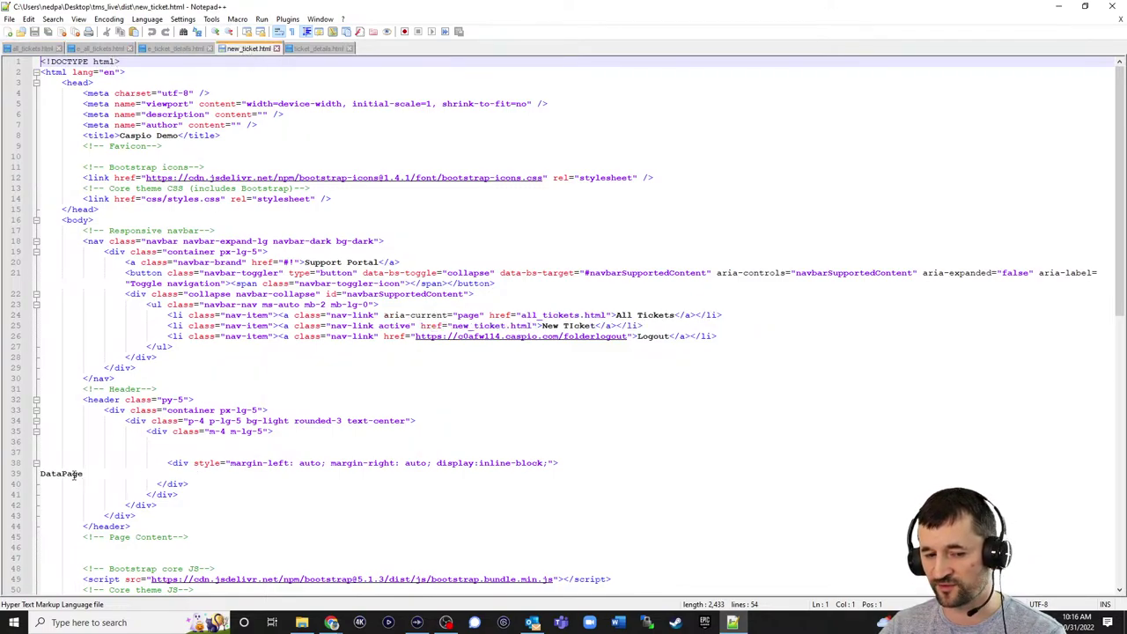
click(331, 623)
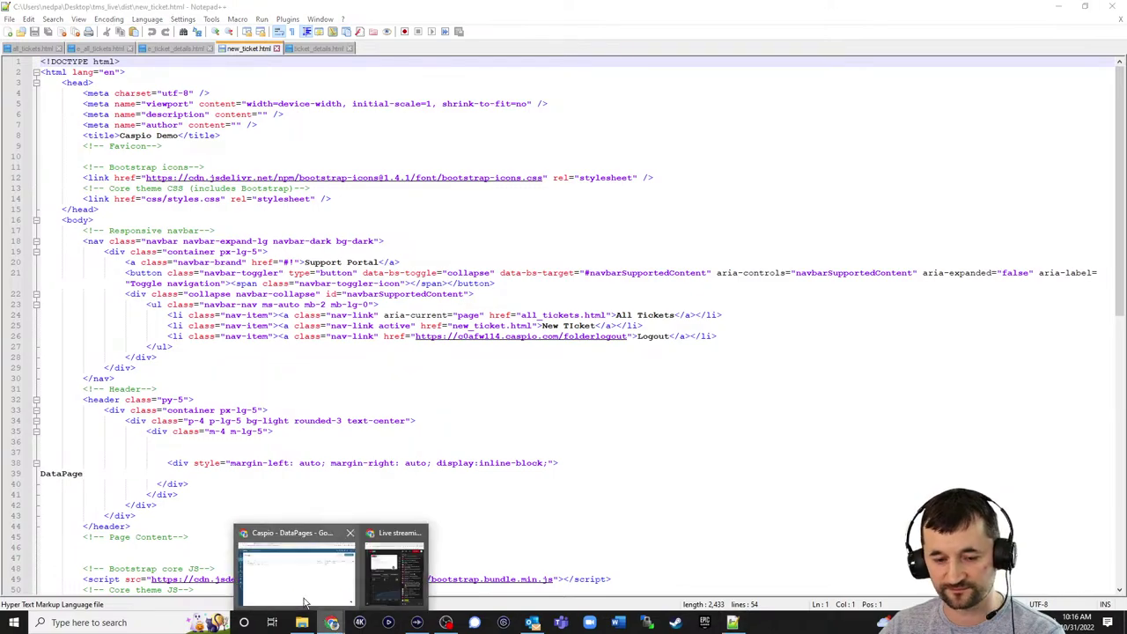
click(290, 568)
click(231, 213)
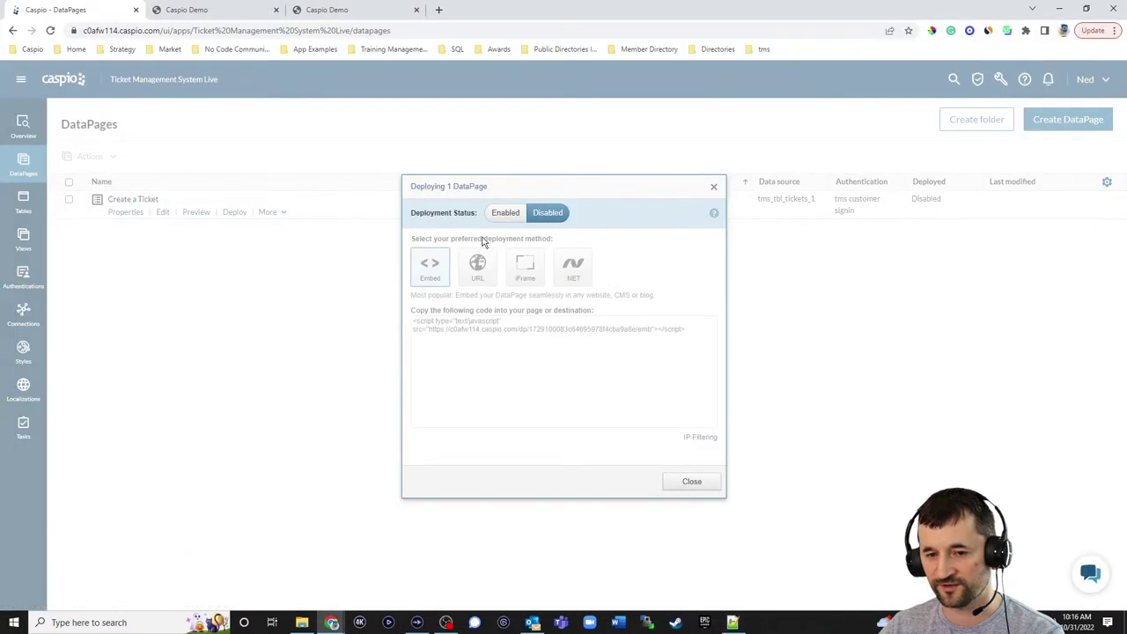
click(507, 220)
click(469, 322)
key(ctrl+c)
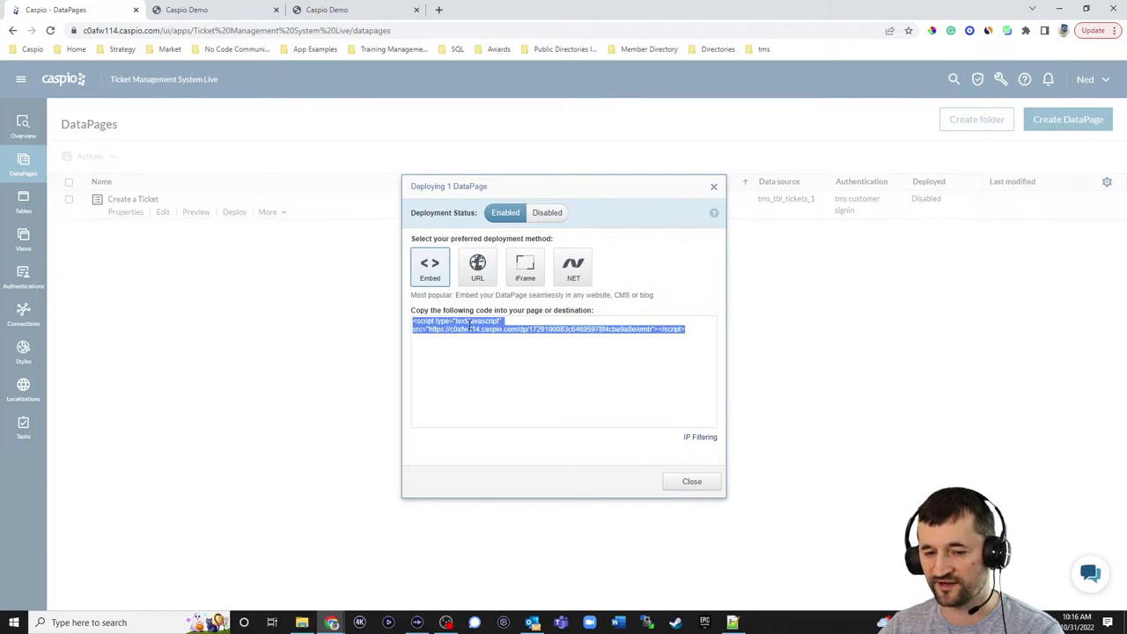
click(704, 483)
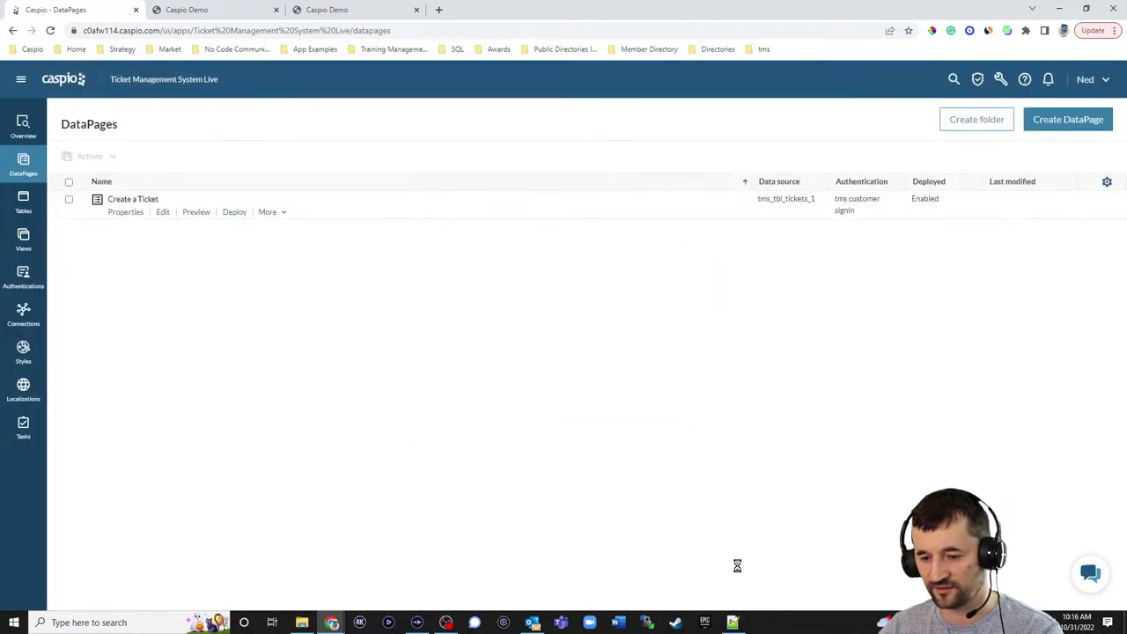
click(732, 623)
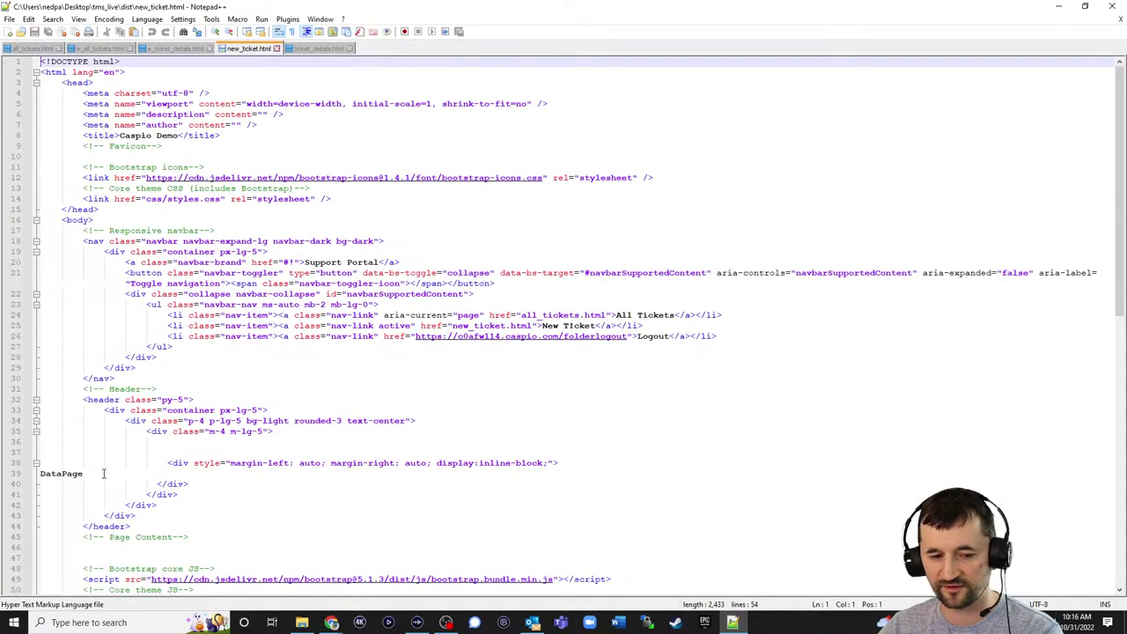
- Replace the DataPage placeholder in new_ticket.html with the pasted embed script and save
double_click(62, 474)
key(ctrl+v)
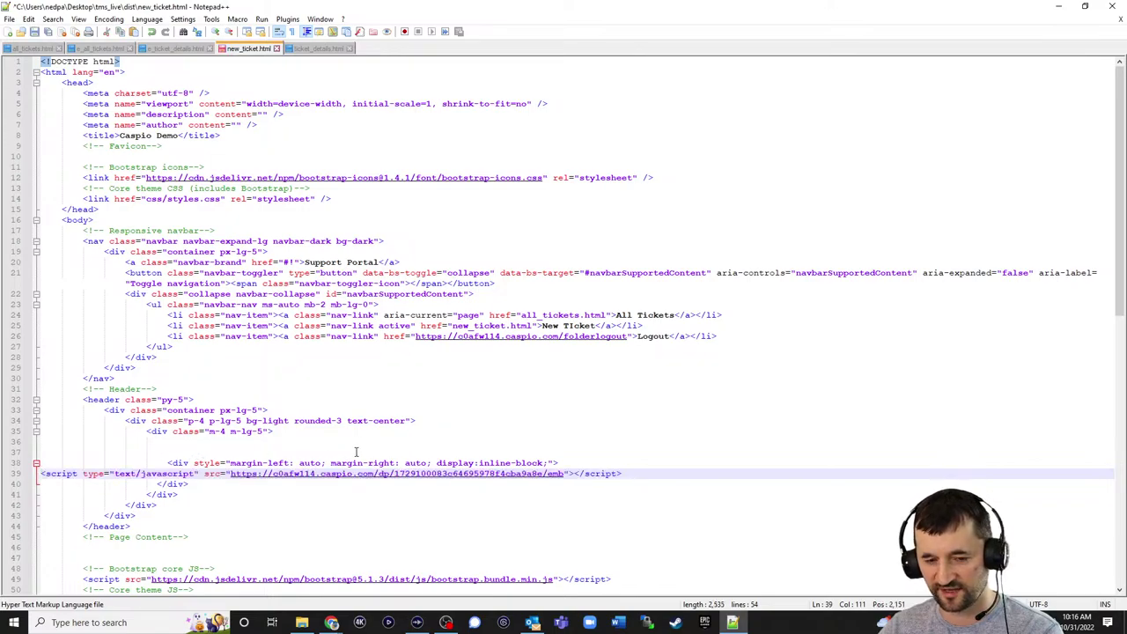
key(ctrl+s)
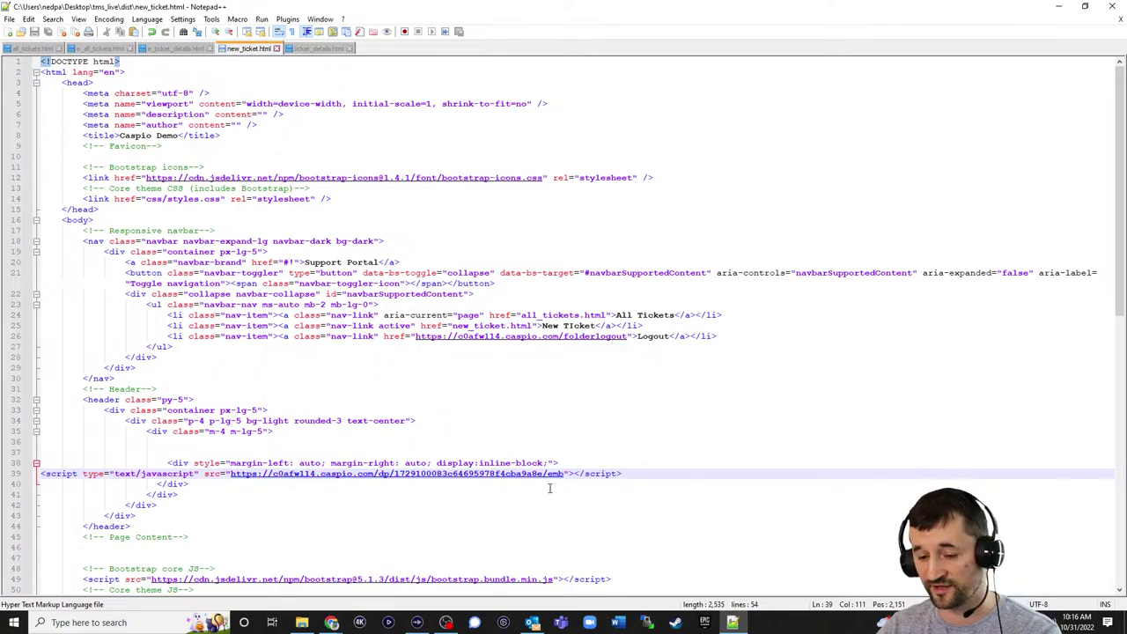
click(647, 622)
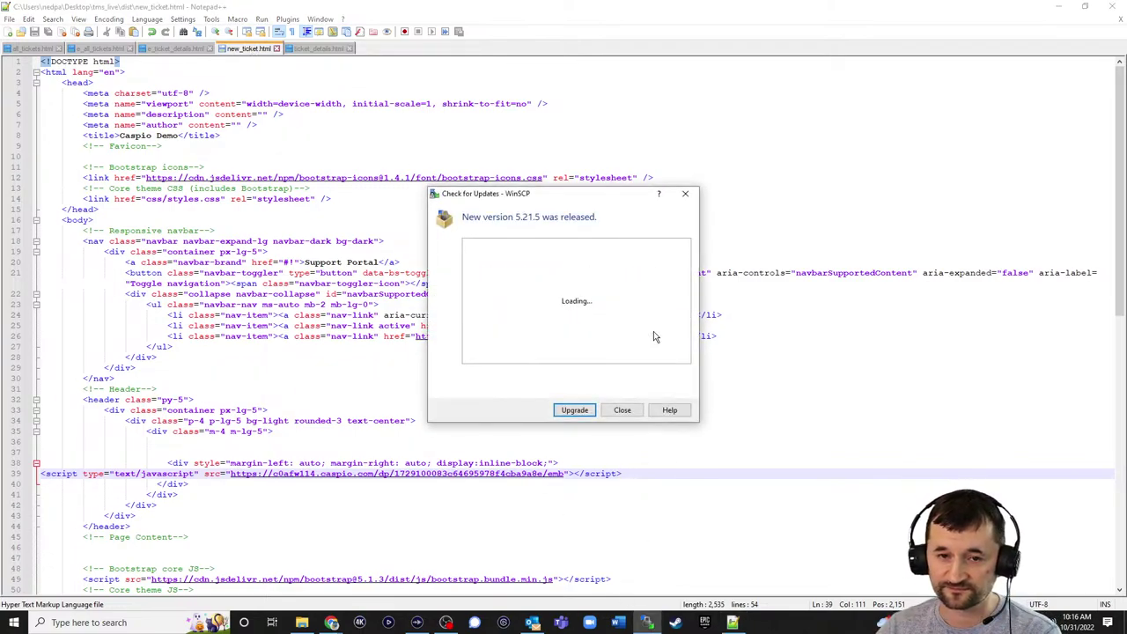
- Dismiss the update notice and log in to the someapp.com server with the account password
click(622, 411)
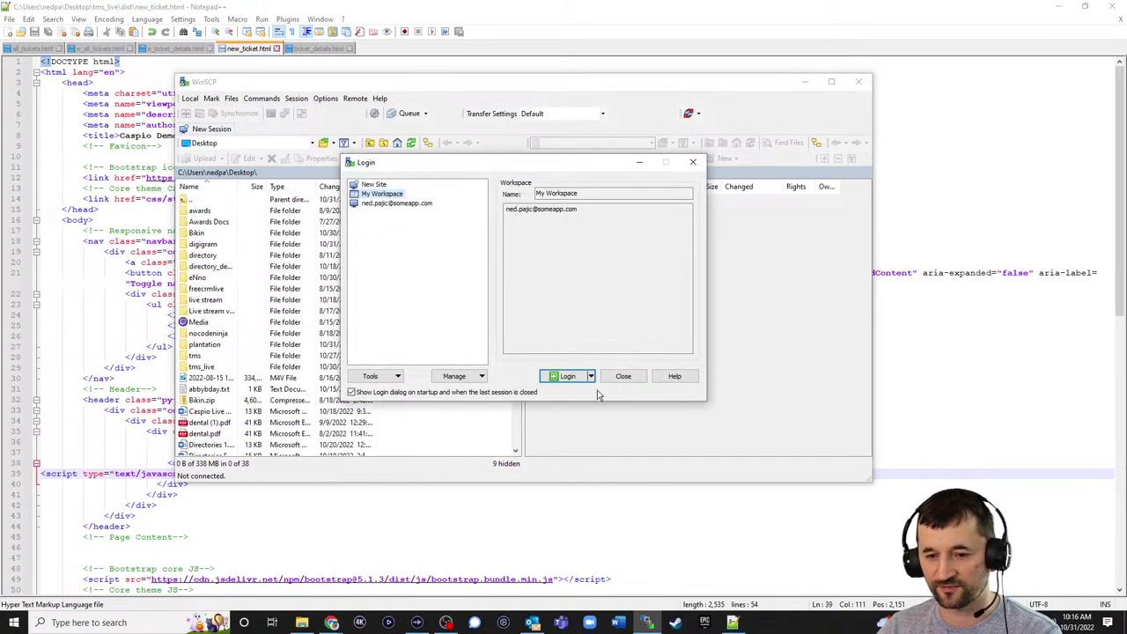
click(572, 378)
text(••)
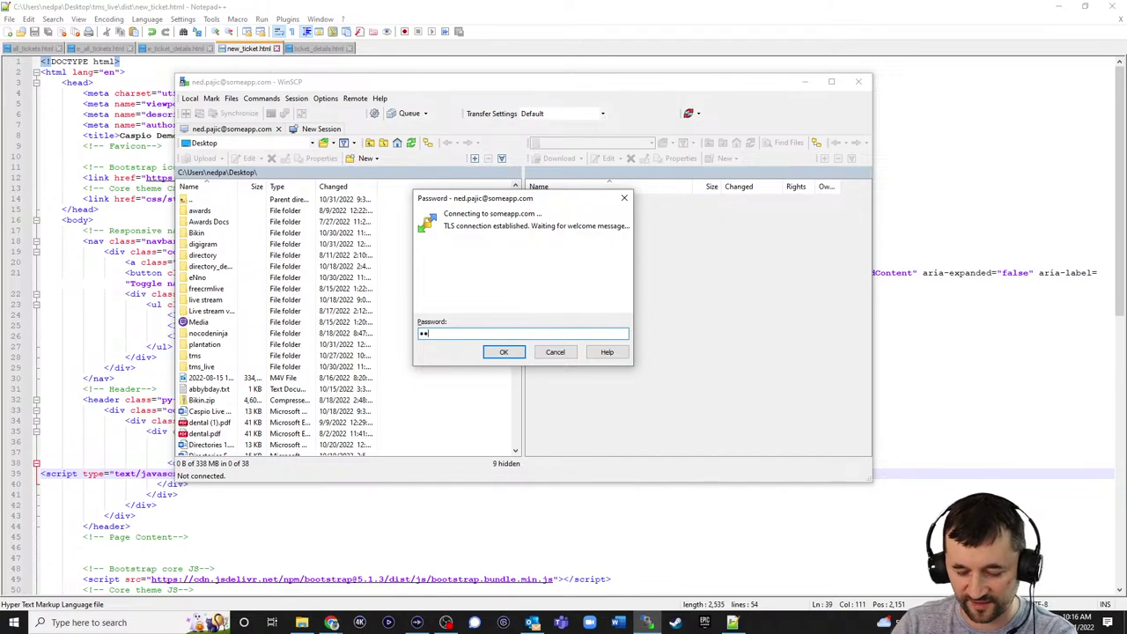
text(••••••)
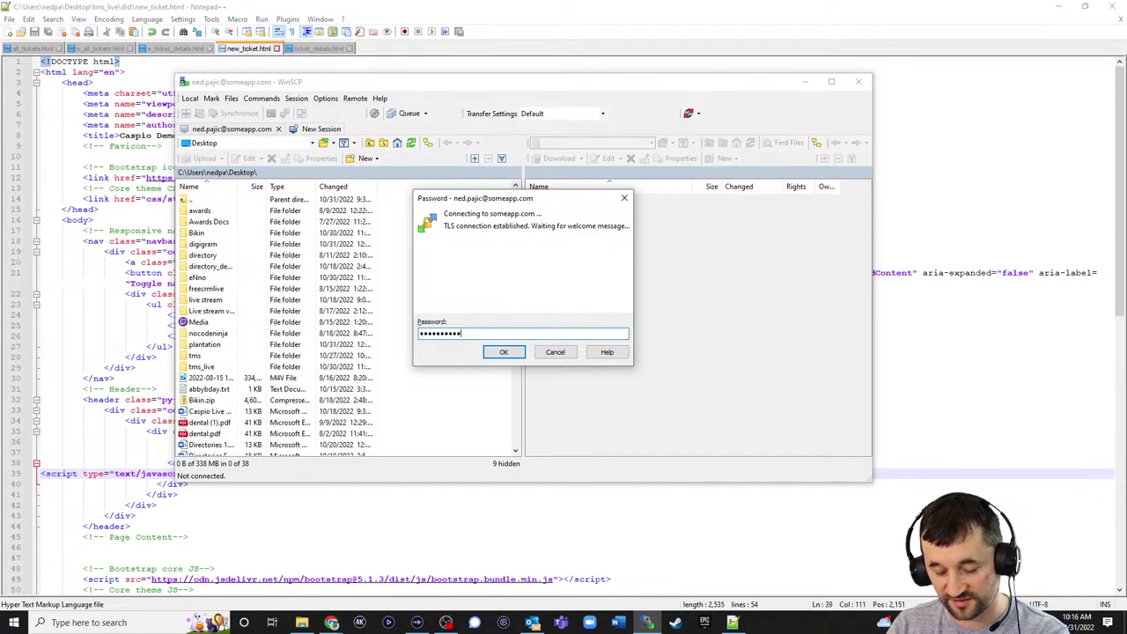
key(Return)
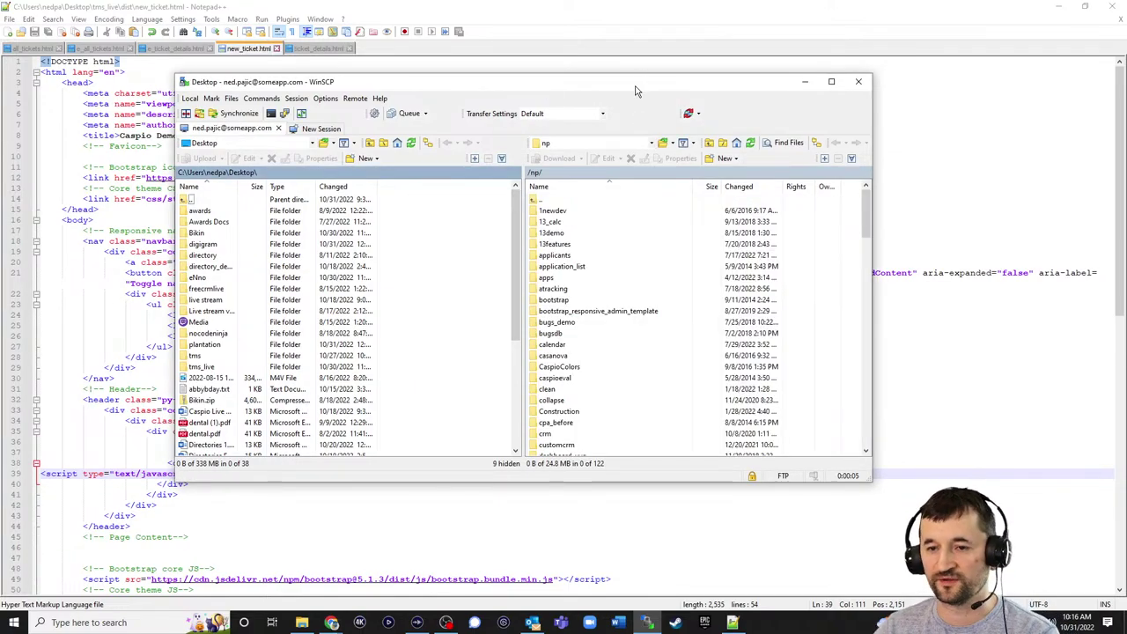
drag(638, 90, 793, 96)
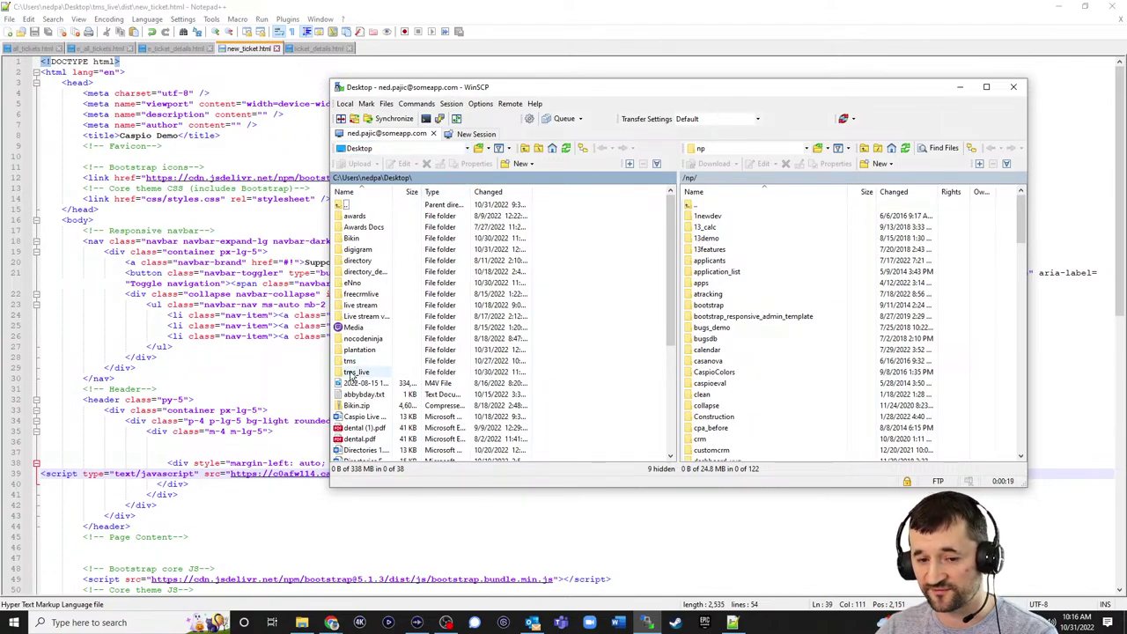
- Upload the local tms_live folder into the server's /np/ folder
click(353, 373)
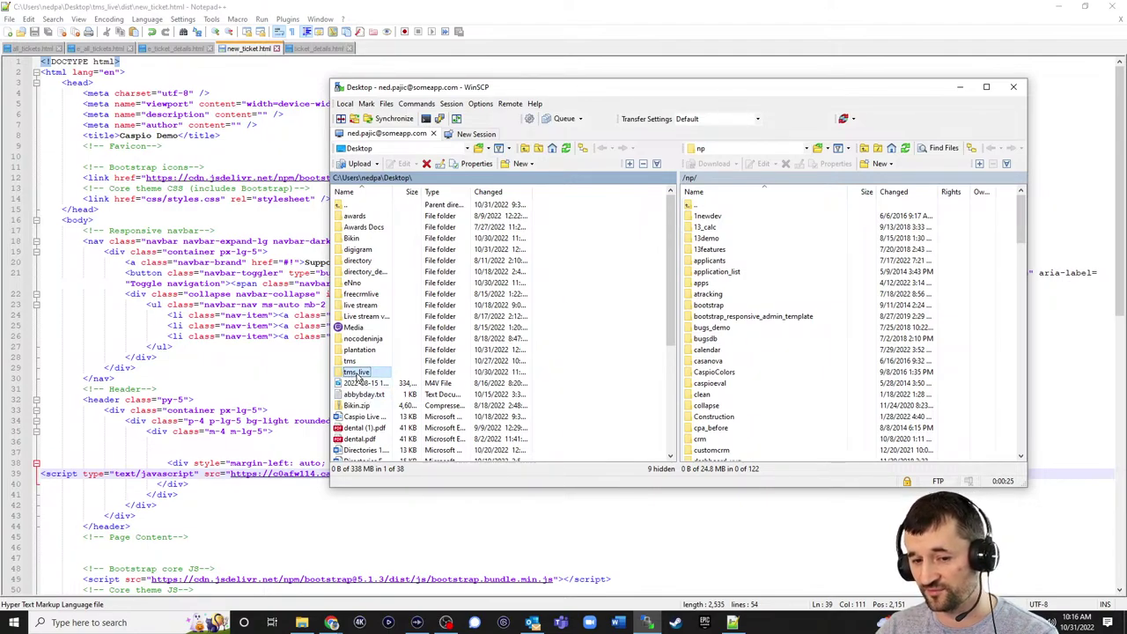
drag(358, 377, 975, 405)
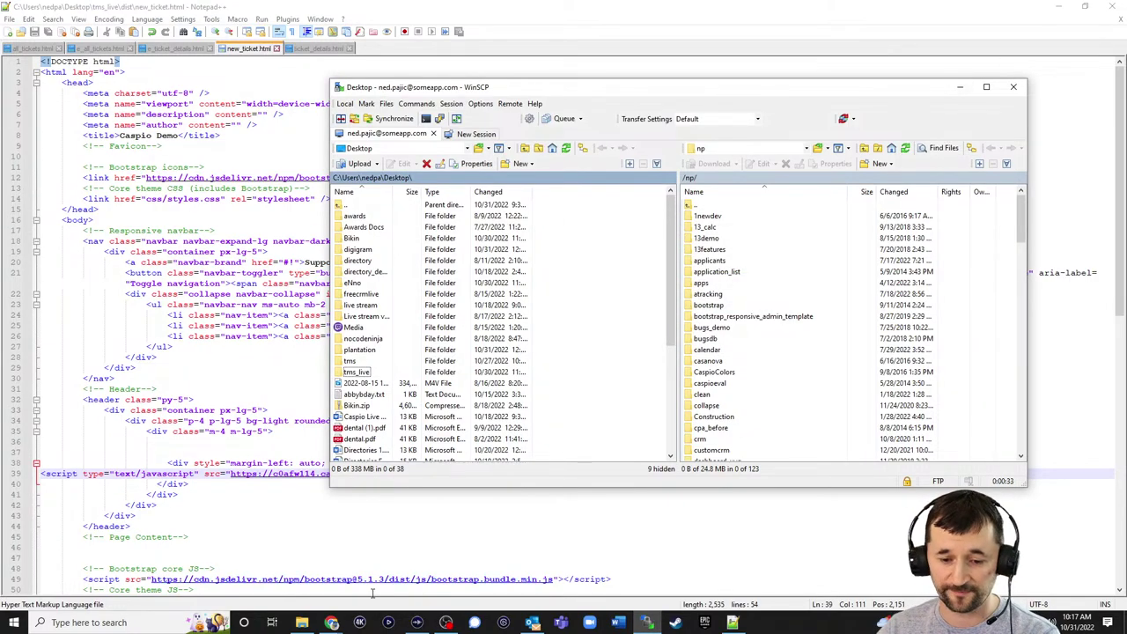
click(329, 624)
- Load someapp.com/np/tms_live/dist/new_ticket.html in a new Chrome tab
click(299, 563)
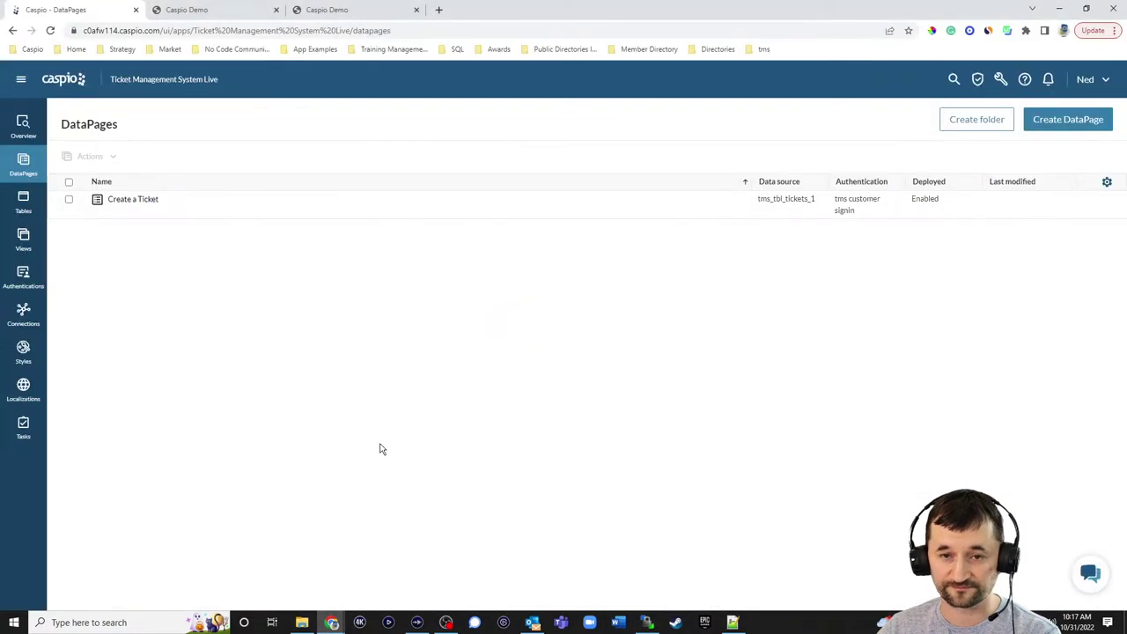
click(441, 10)
text(someapp)
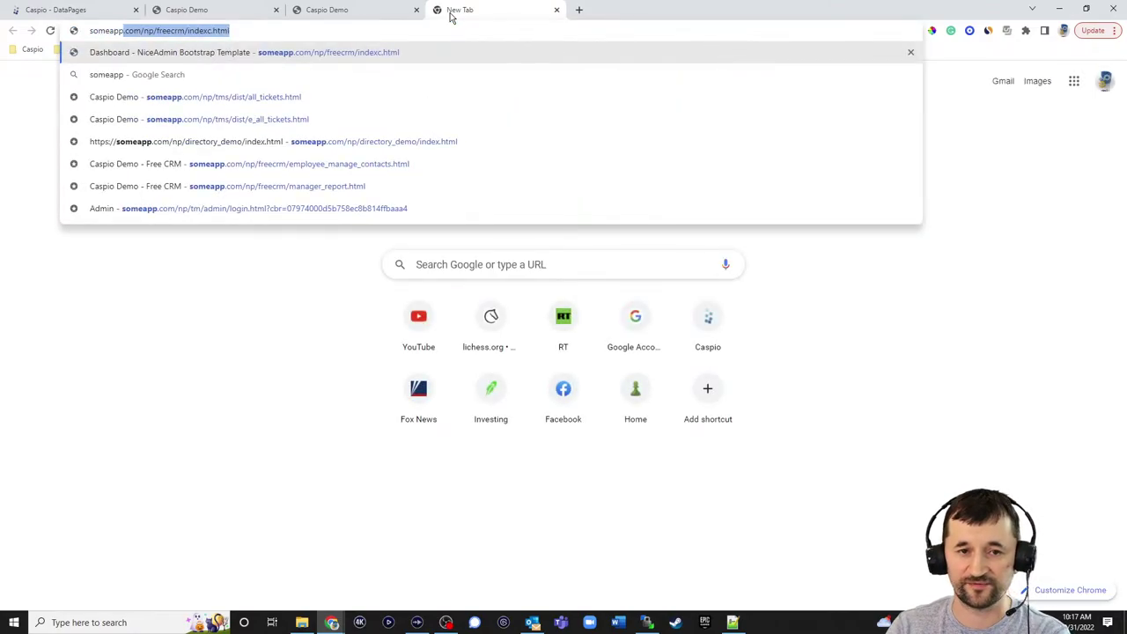
text(.com/np/)
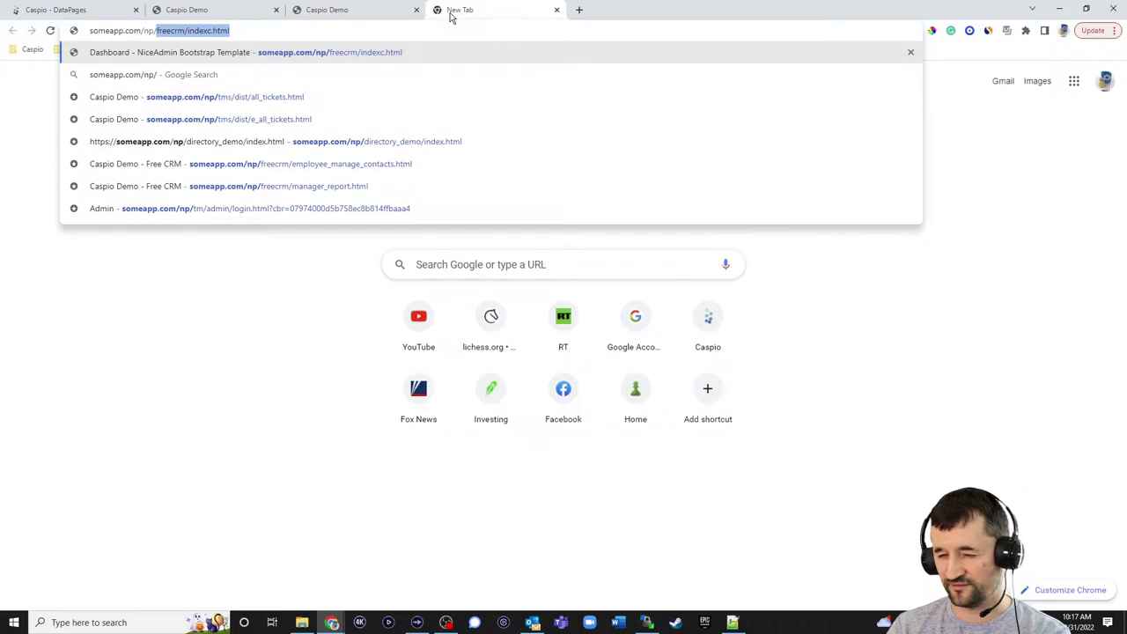
text(tms_liv)
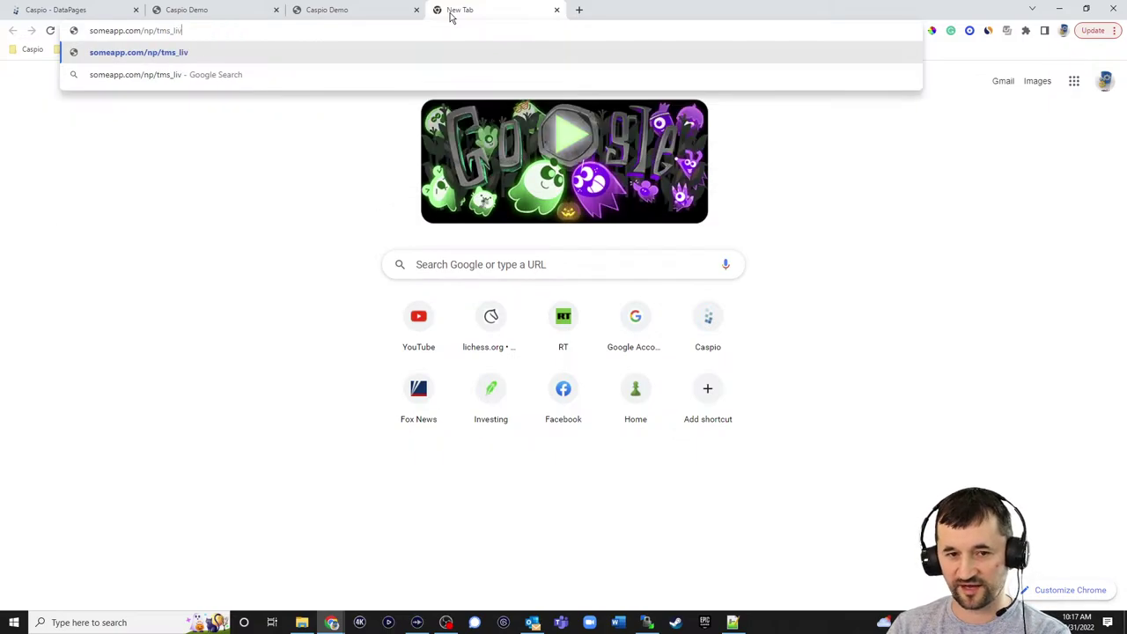
text(e/dist)
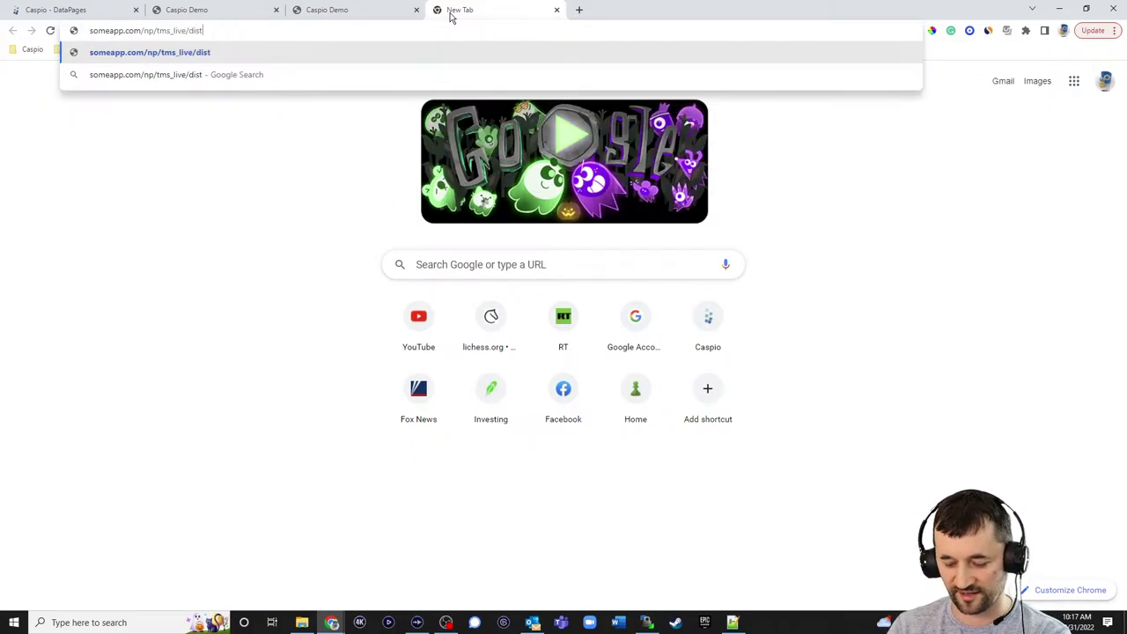
text(/)
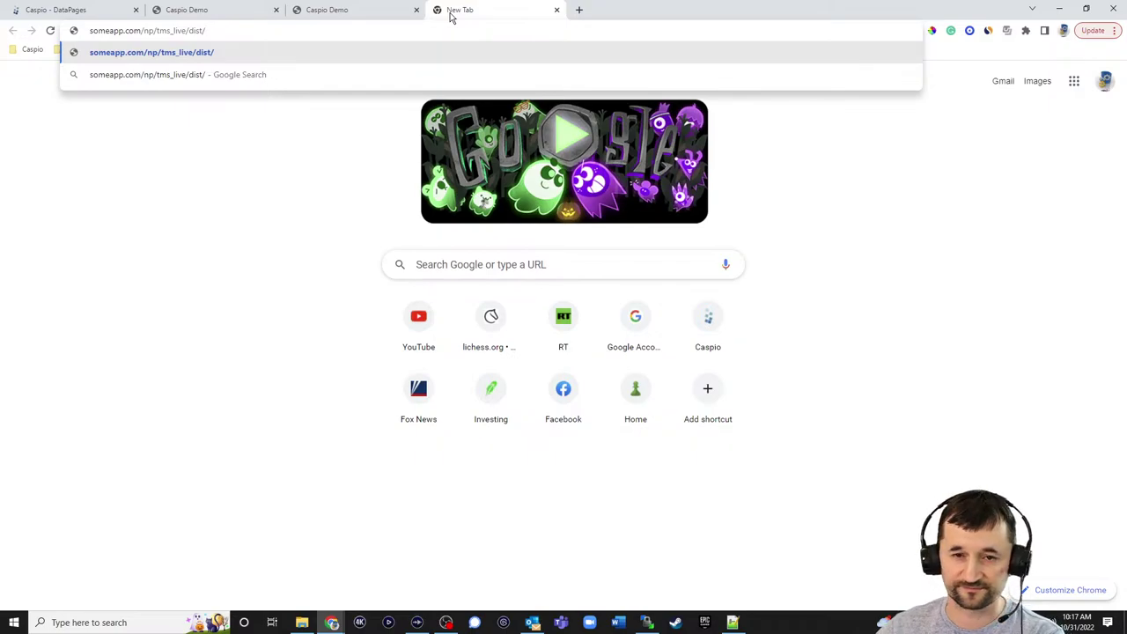
click(382, 18)
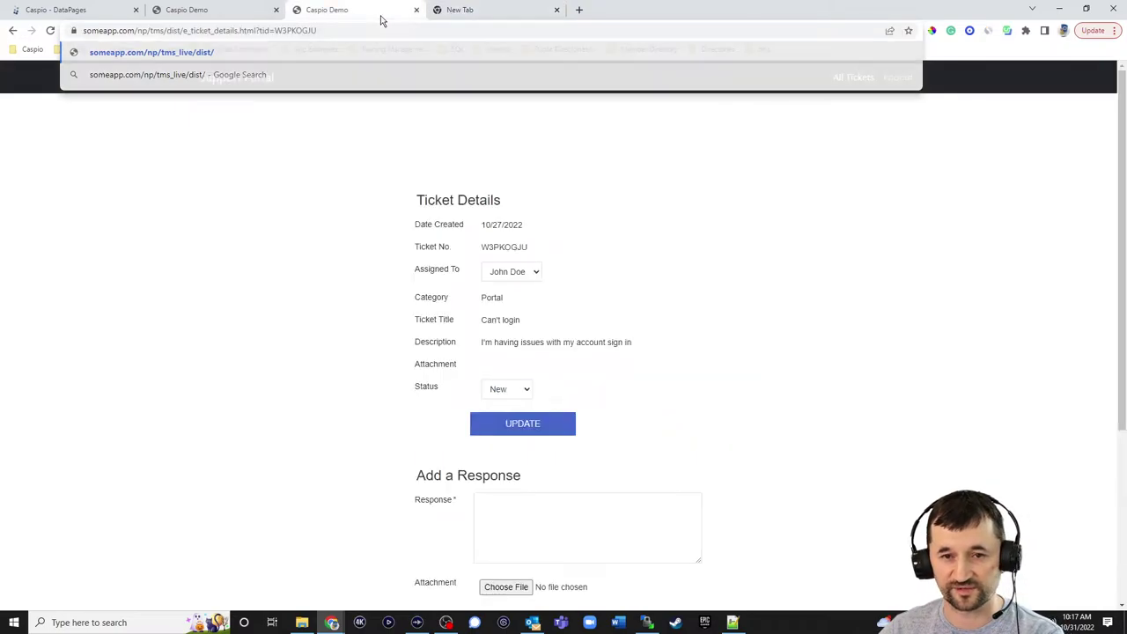
click(220, 10)
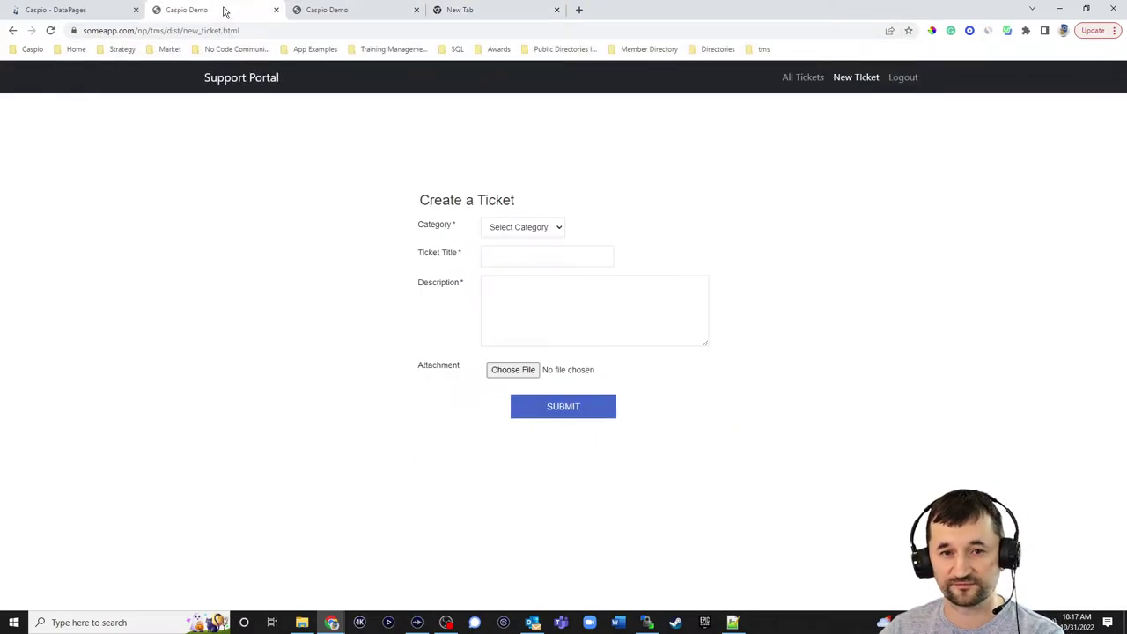
click(494, 16)
text(new)
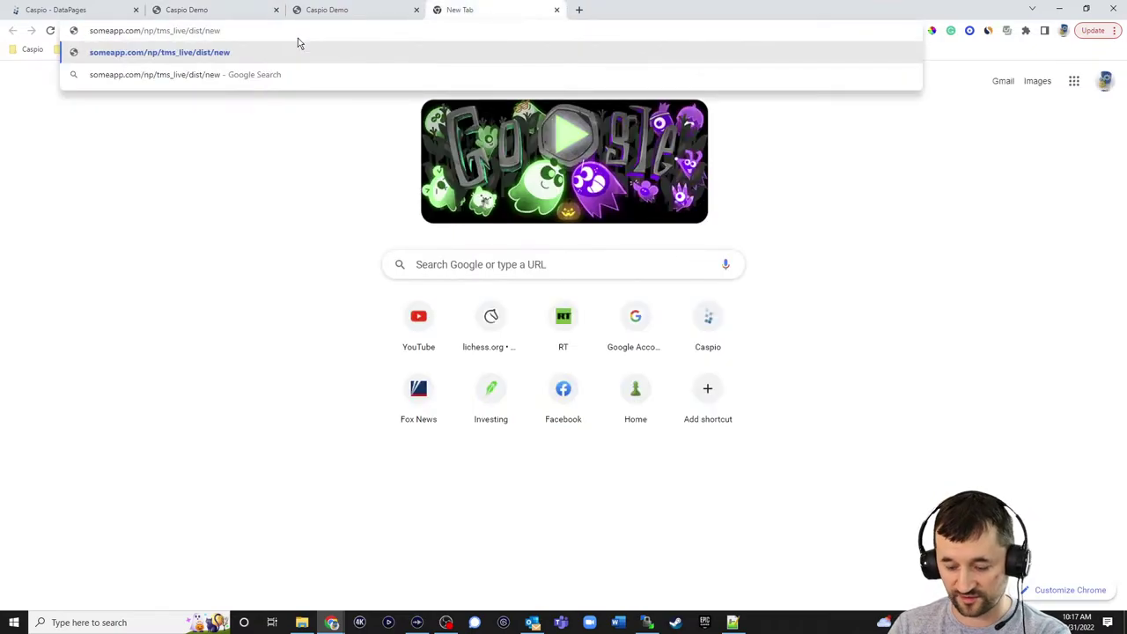
text(_ticket.html)
key(Return)
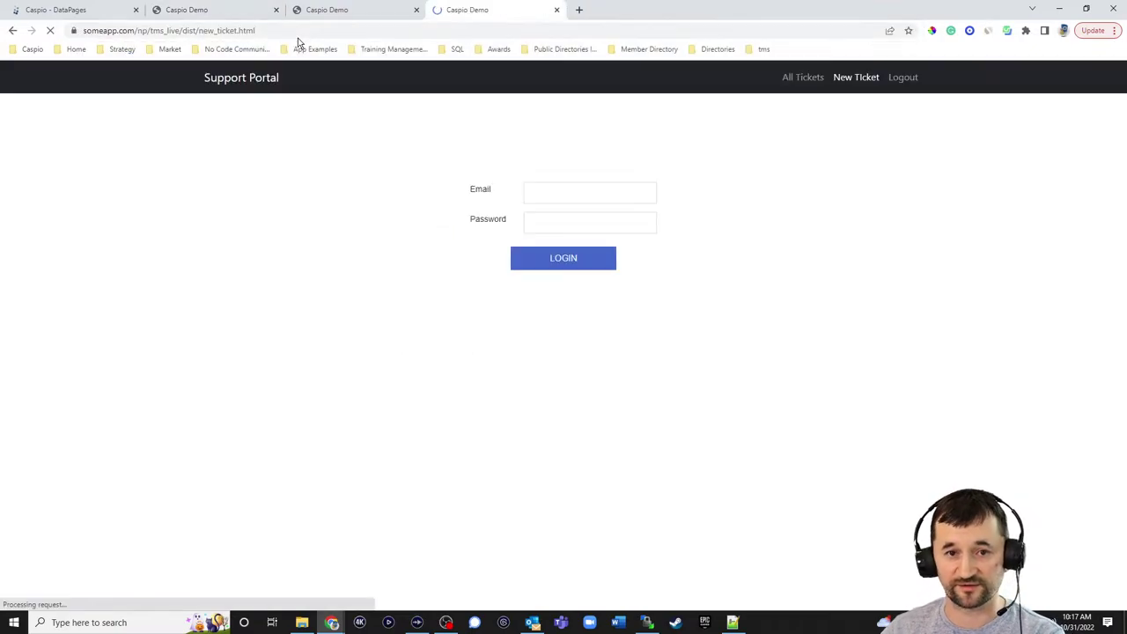
- Sign in to the Support Portal with the customer's e-mail login
drag(631, 191, 443, 185)
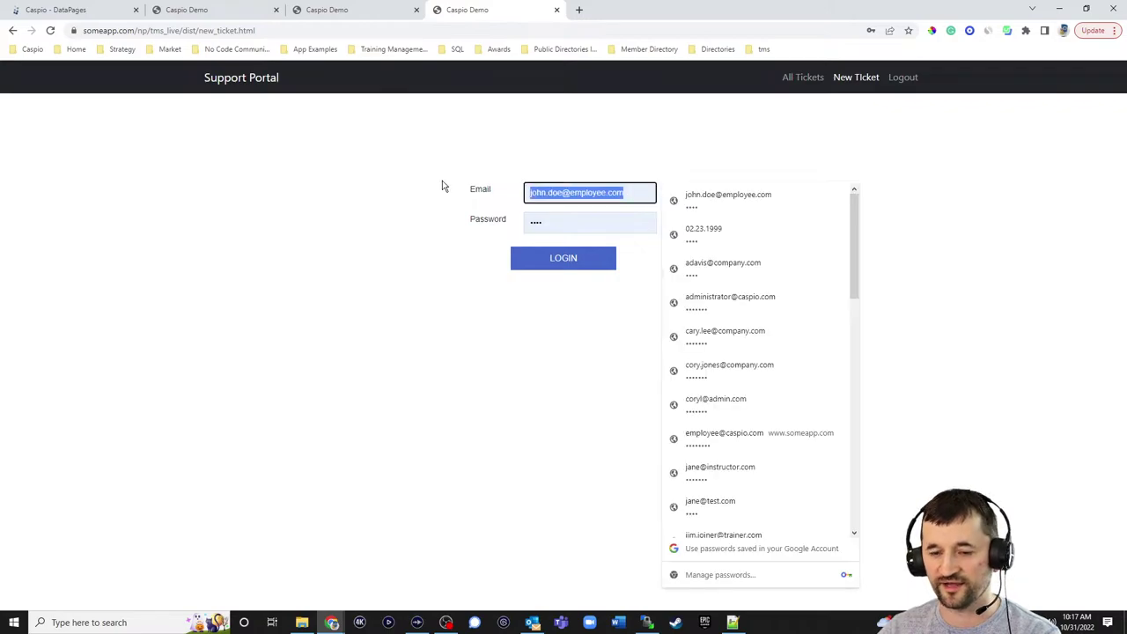
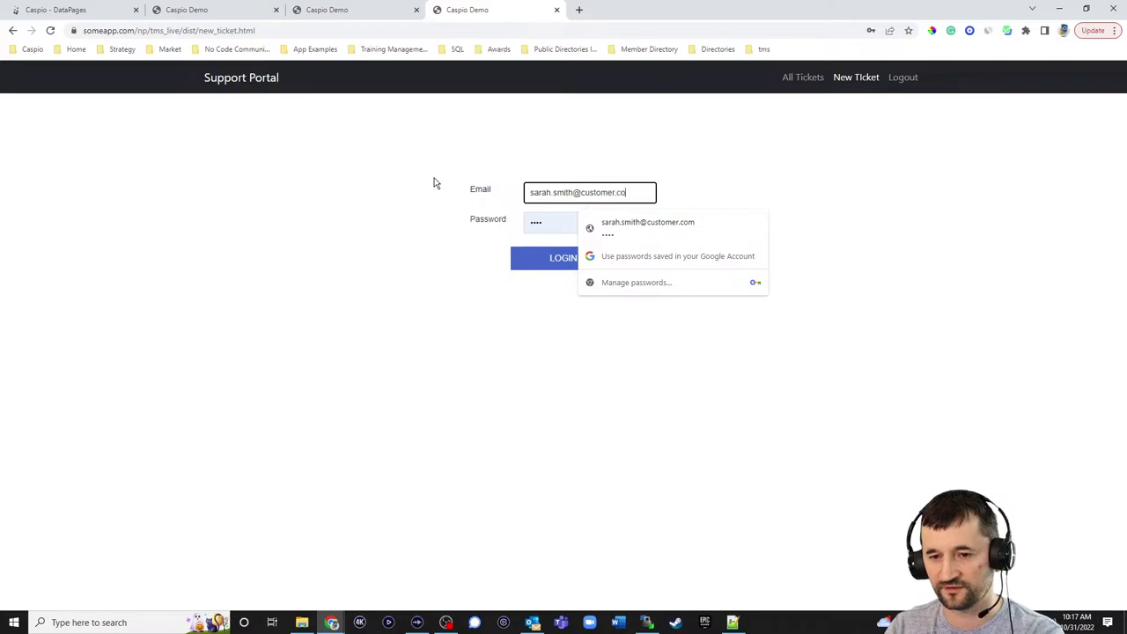
key(Tab)
key(Return)
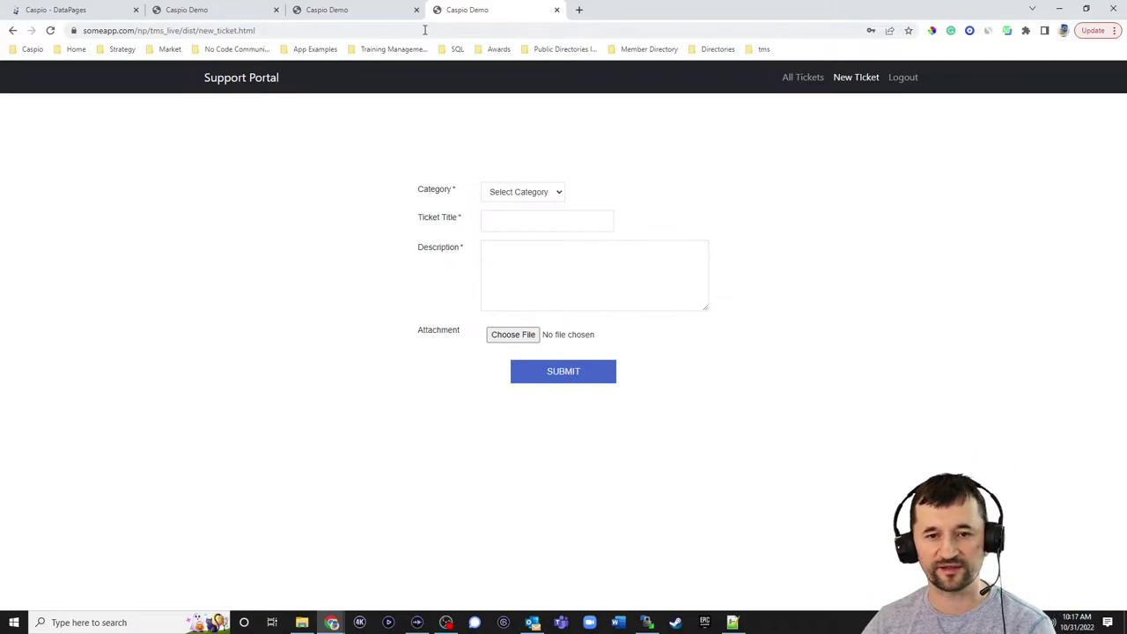
click(351, 11)
click(249, 31)
click(250, 16)
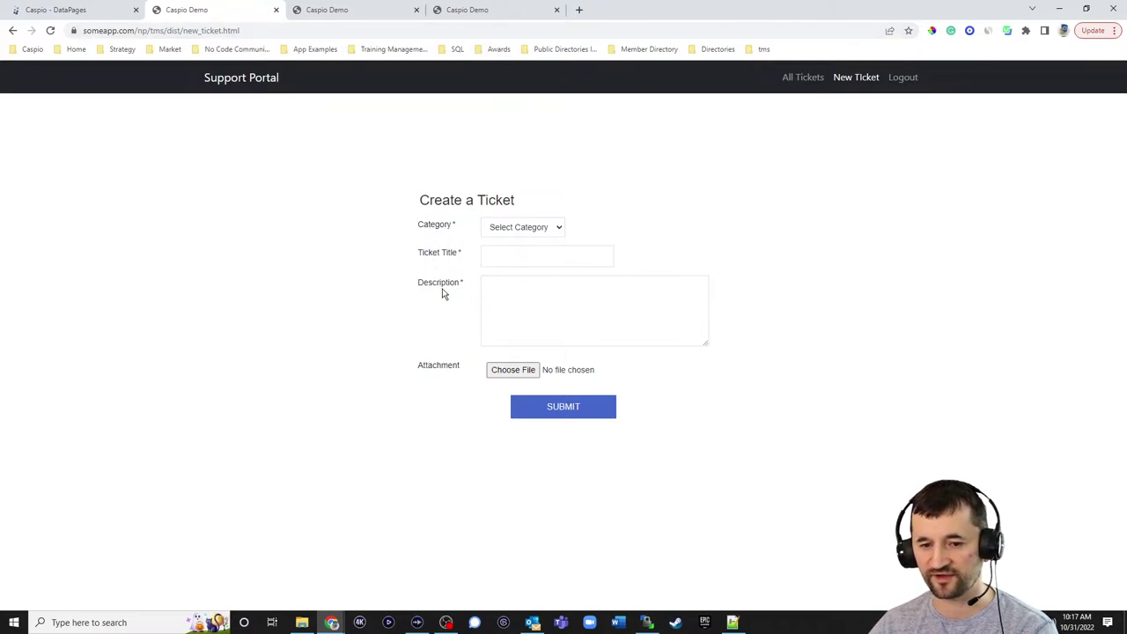
click(478, 12)
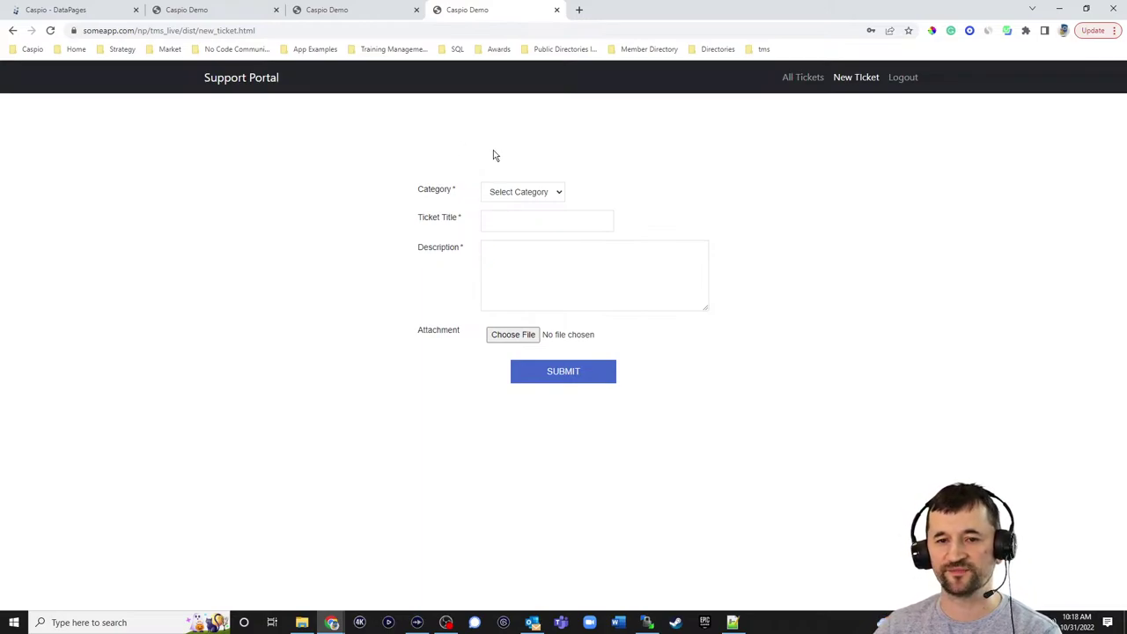
- Submit an Email ticket titled 'My outlook isn't responding' described 'Can someone take a look?'
click(529, 192)
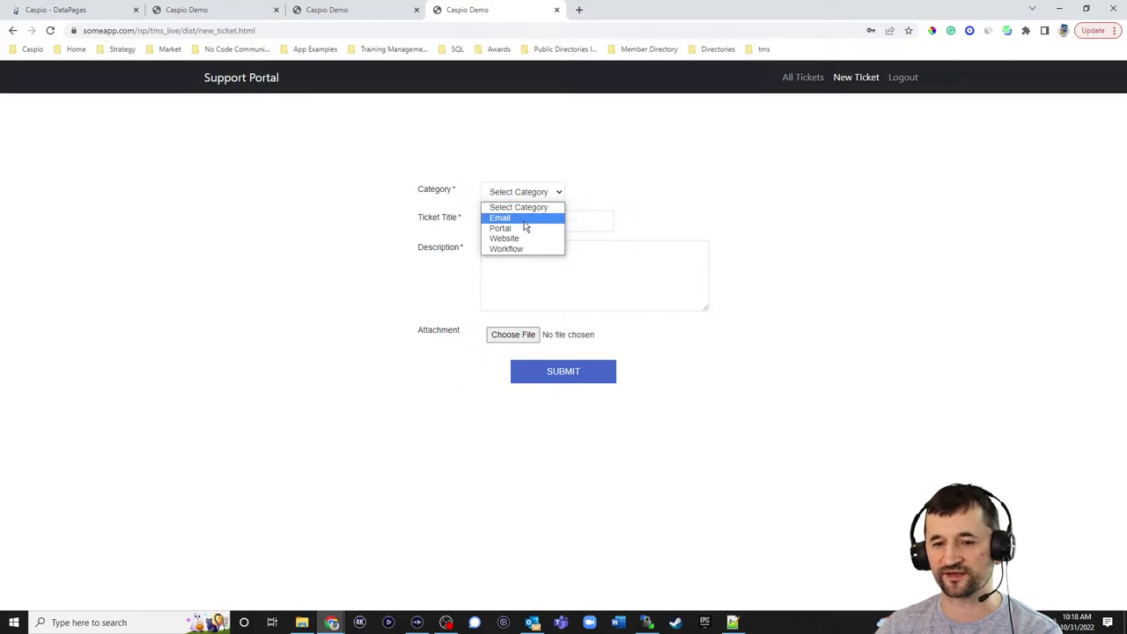
click(523, 219)
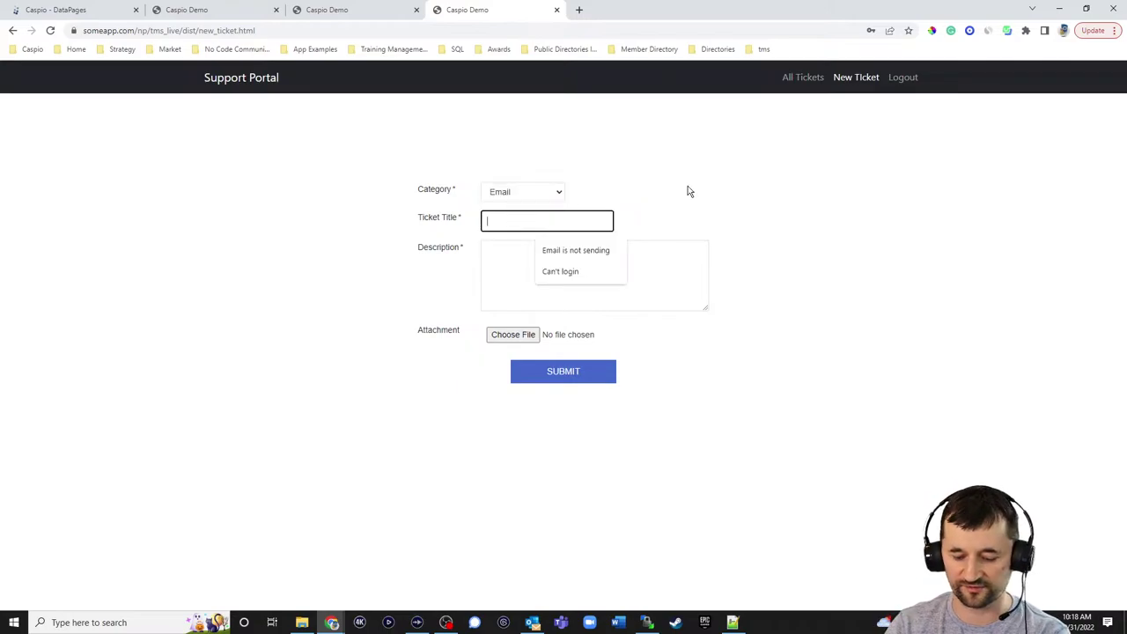
text(E)
key(BackSpace)
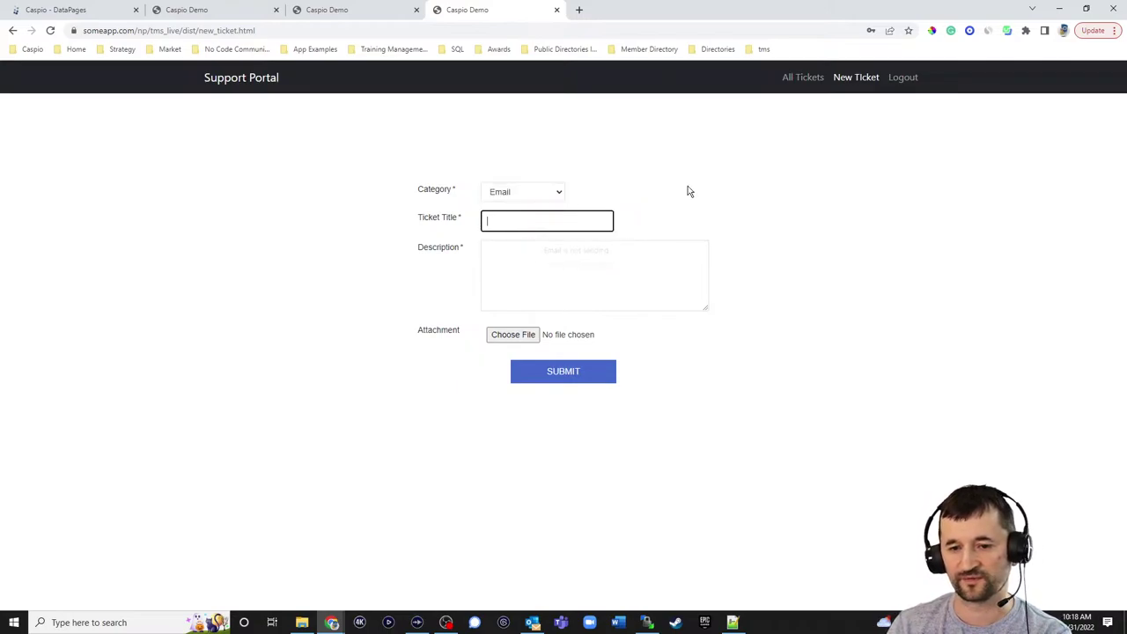
text(My outlook )
text(isn't respond)
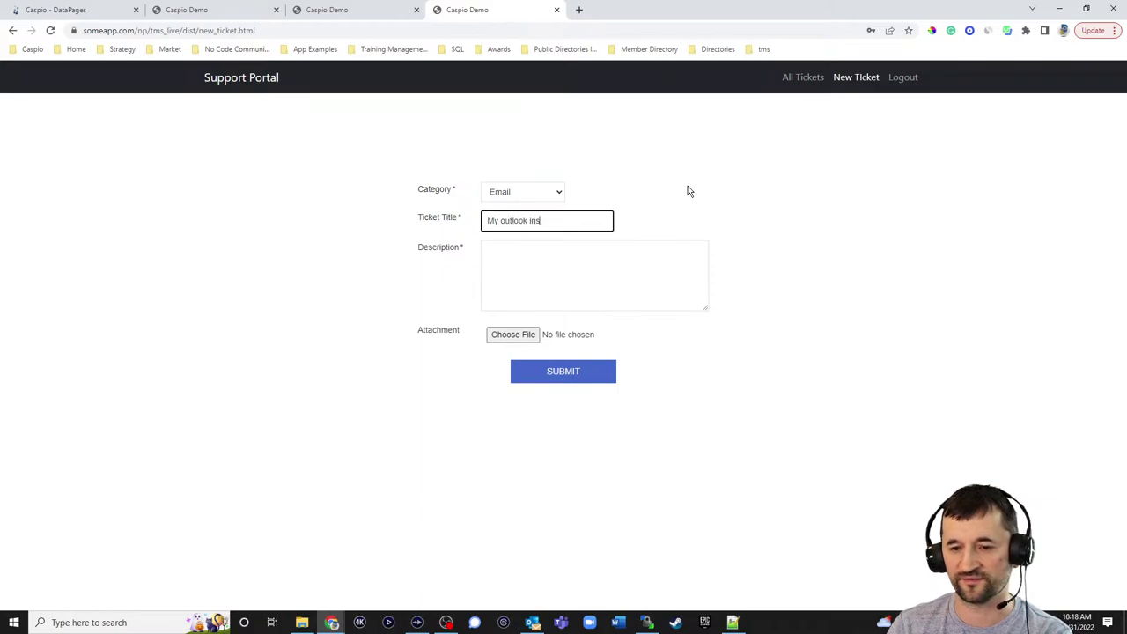
text(ing)
key(Tab)
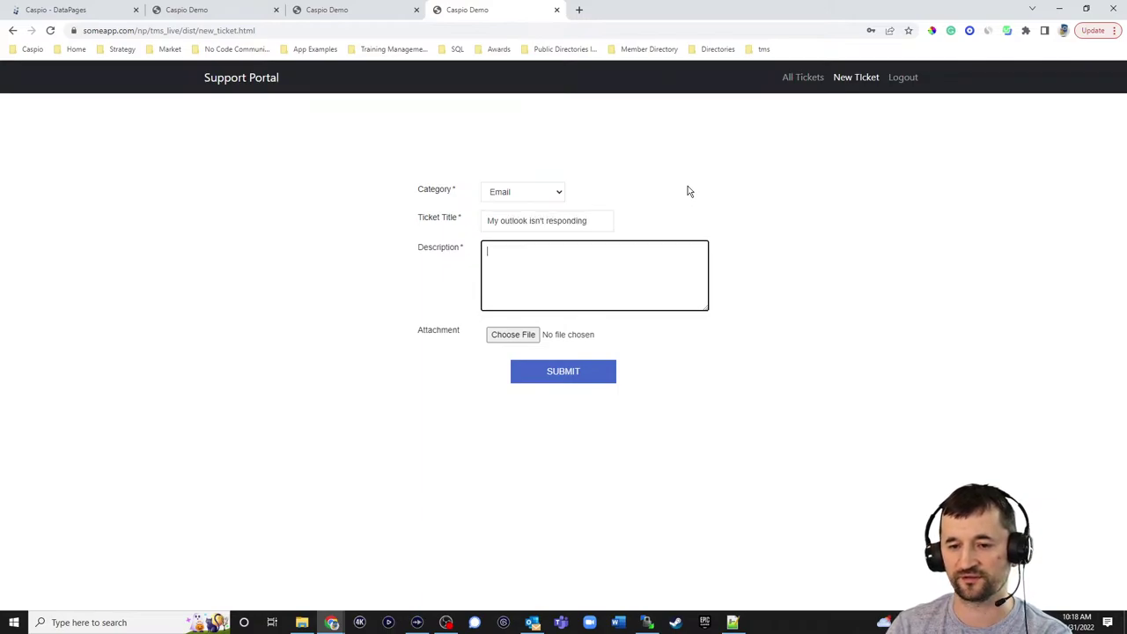
text(Can someone take a look?)
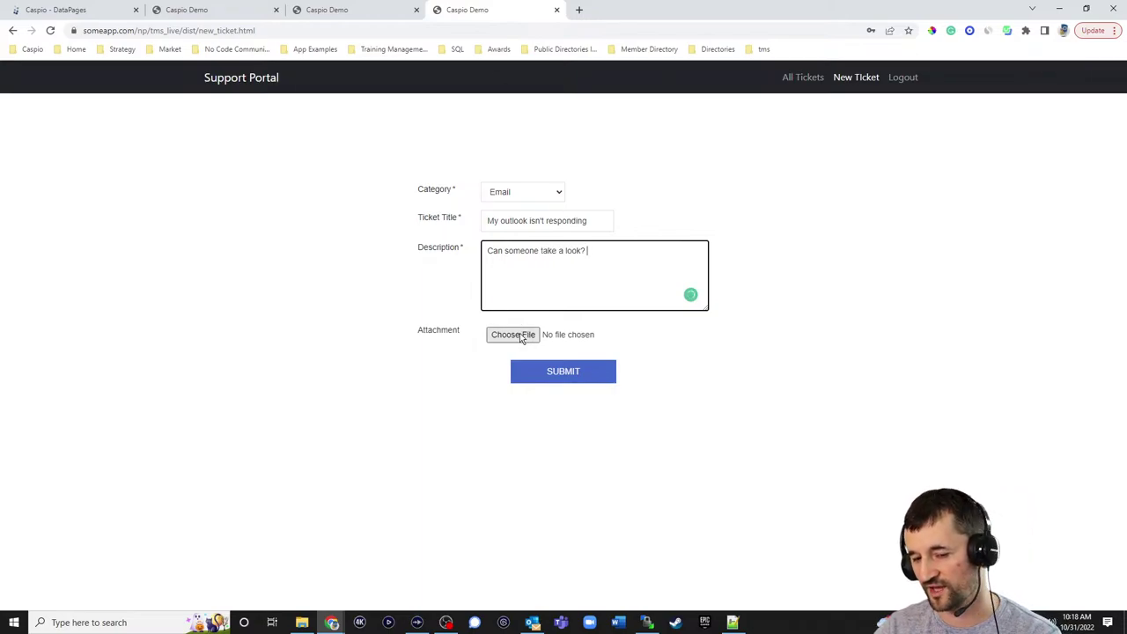
click(565, 381)
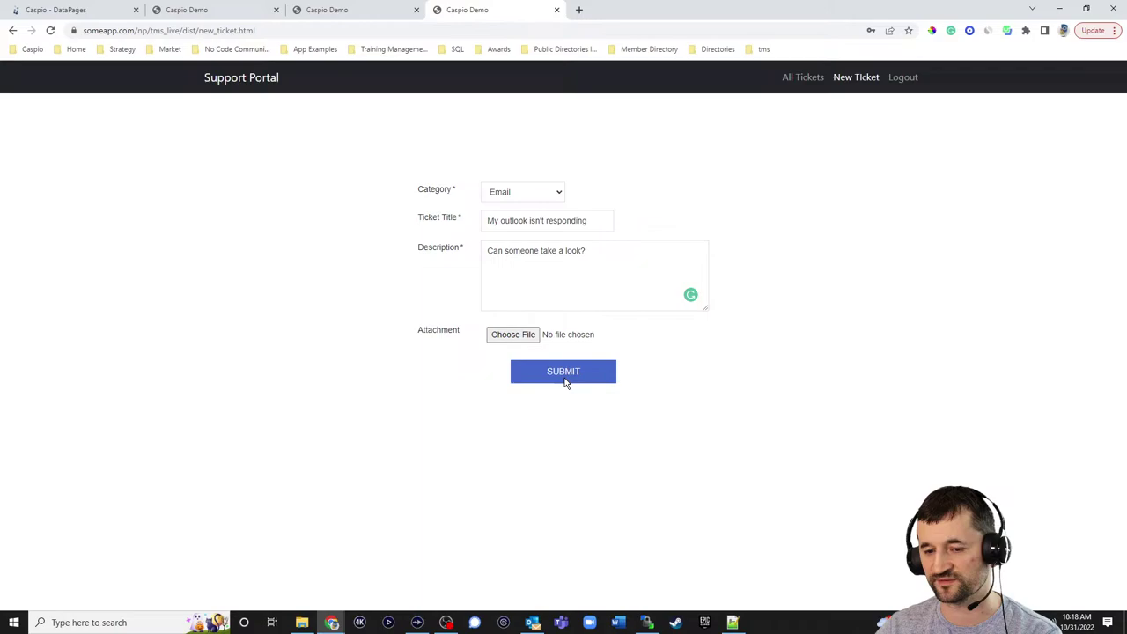
- Review the portal's All Tickets page, then go back to the Caspio DataPages list
click(802, 84)
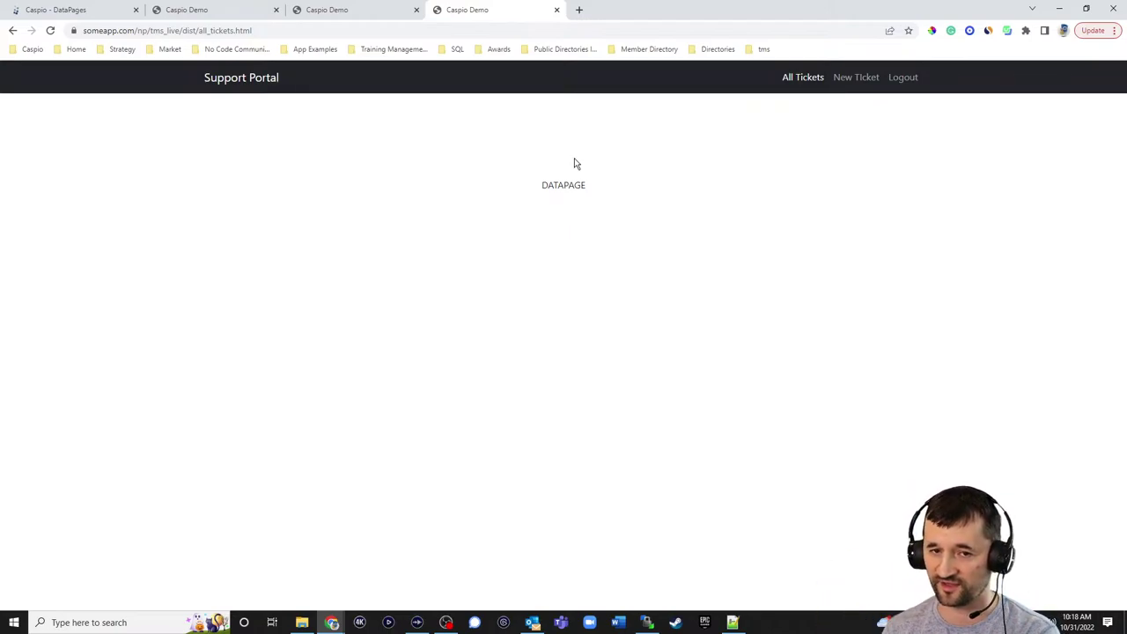
click(237, 14)
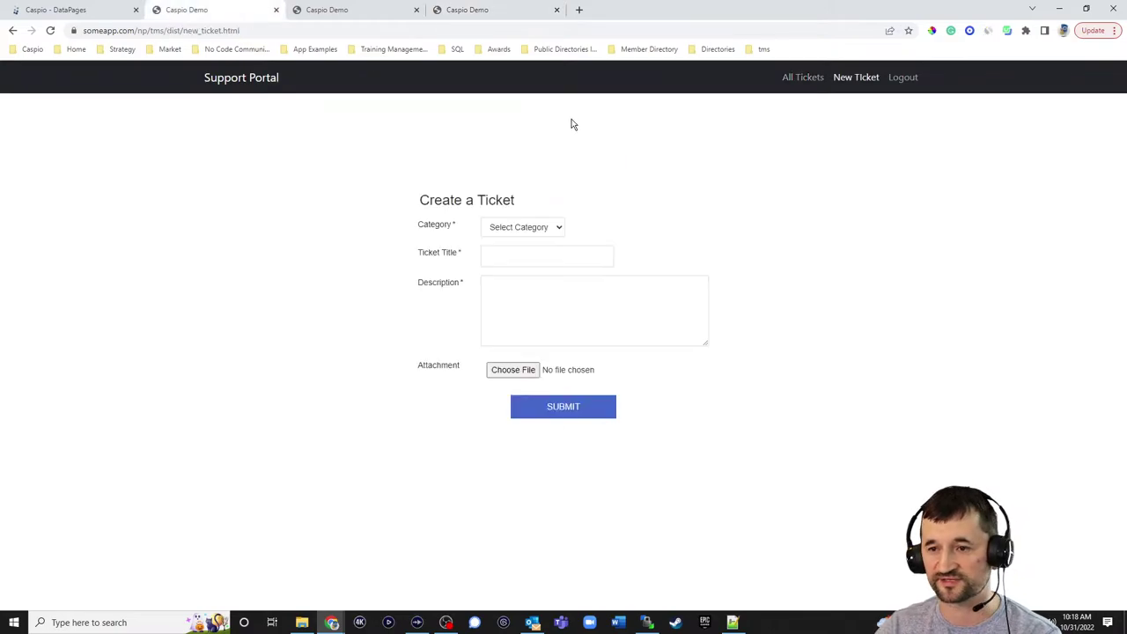
click(801, 77)
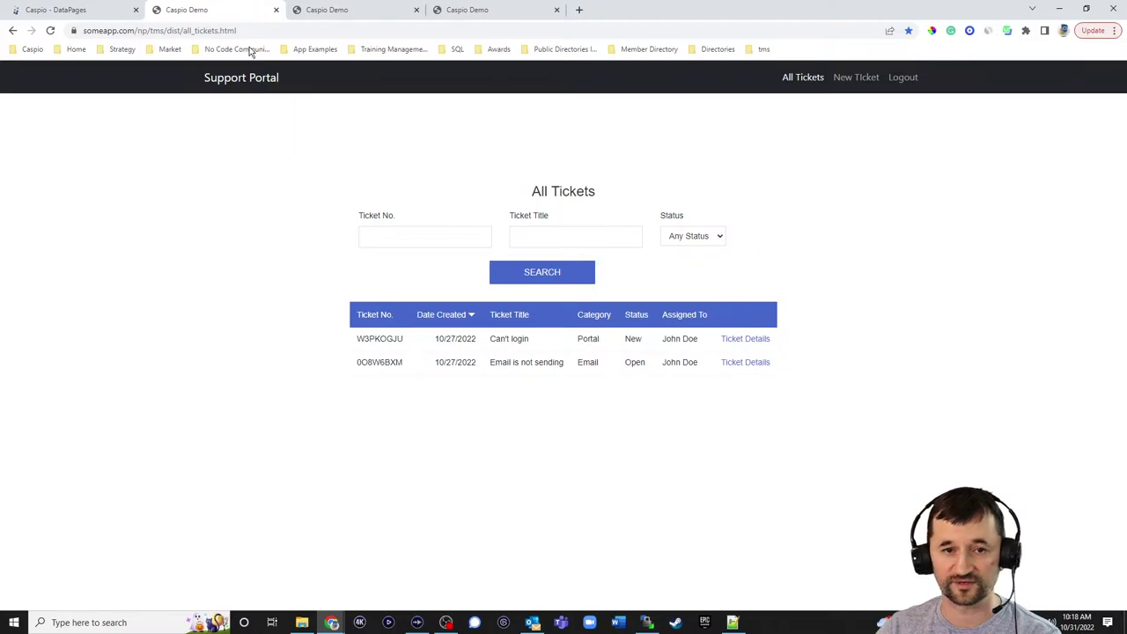
click(102, 14)
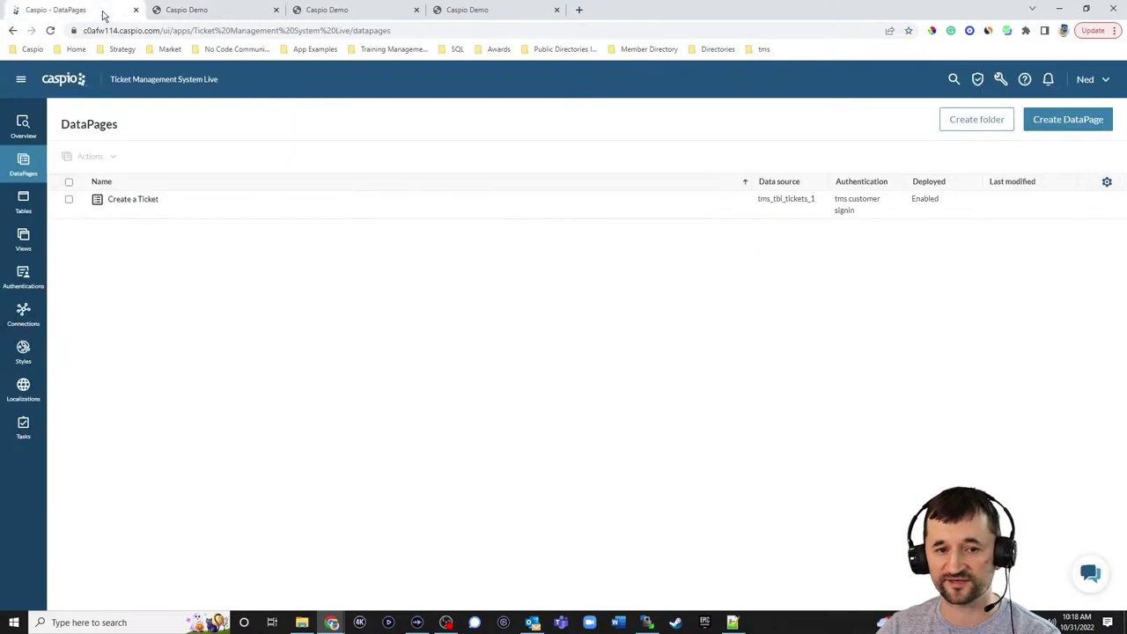
- Start a new Reports > Tabular DataPage and bring up the data source table list
click(1066, 119)
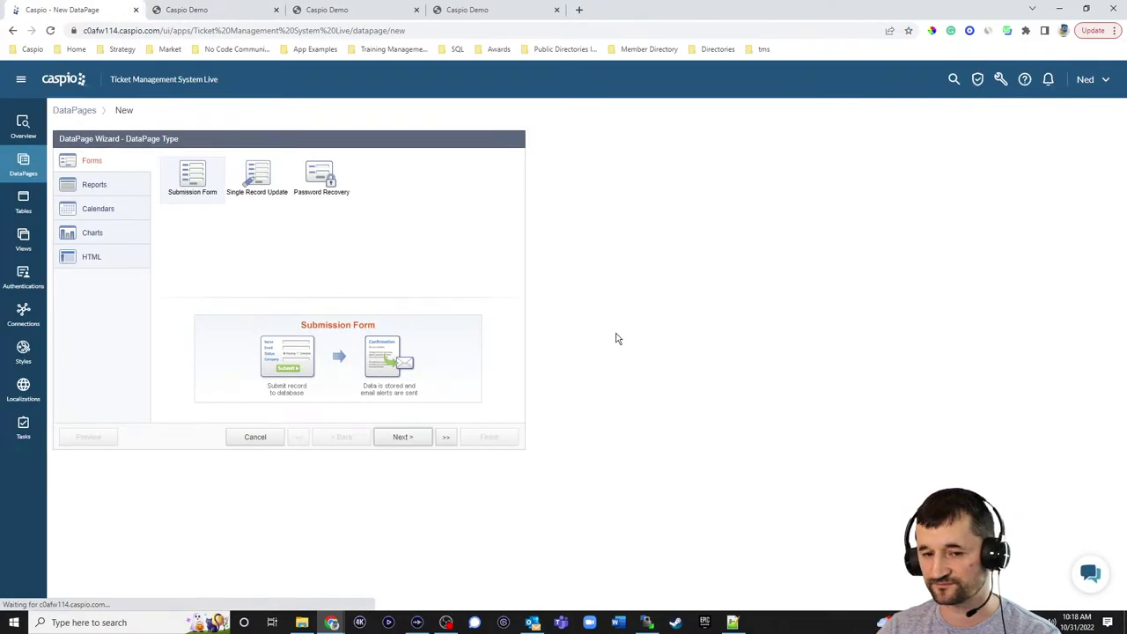
click(94, 185)
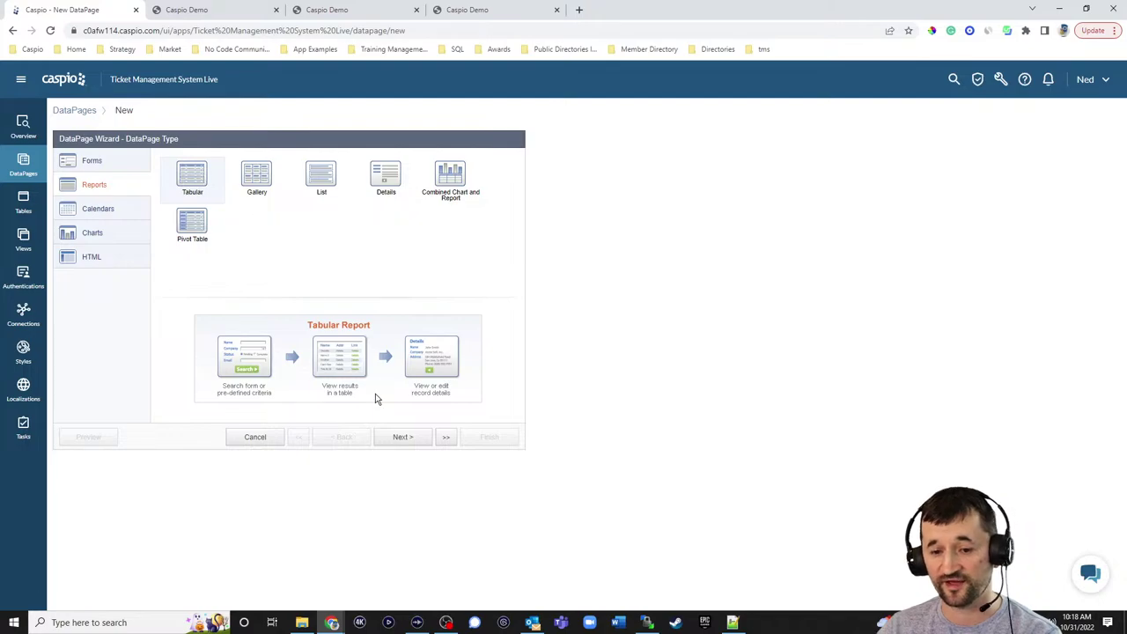
click(404, 437)
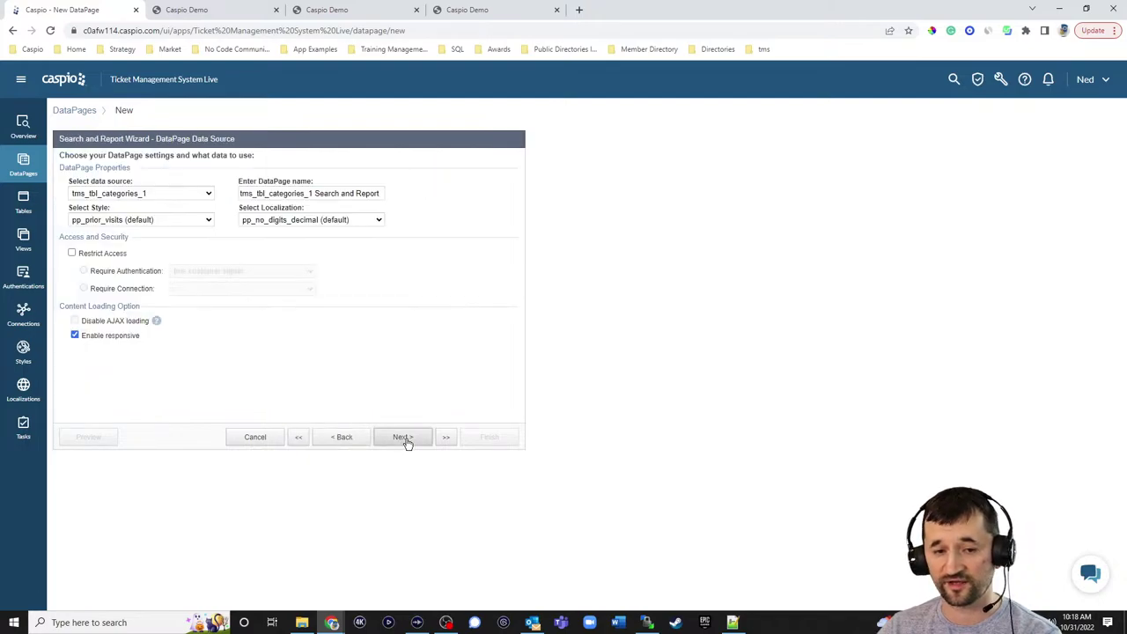
click(171, 198)
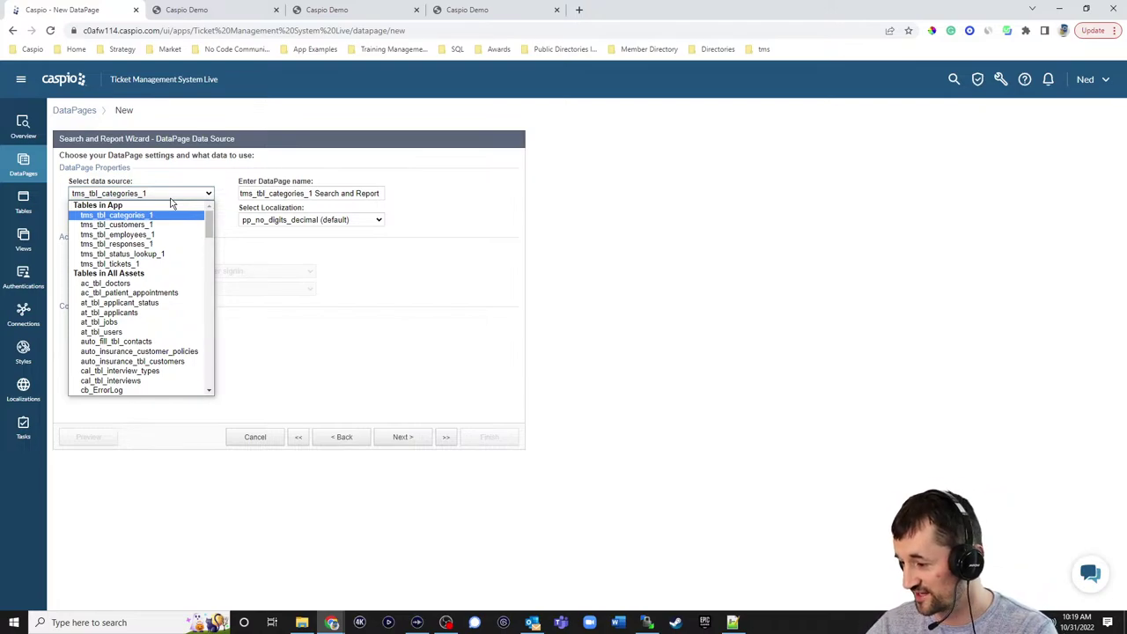
- Use tms_tbl_tickets_1 as the data source and name the DataPage 'My Tickets'
click(114, 264)
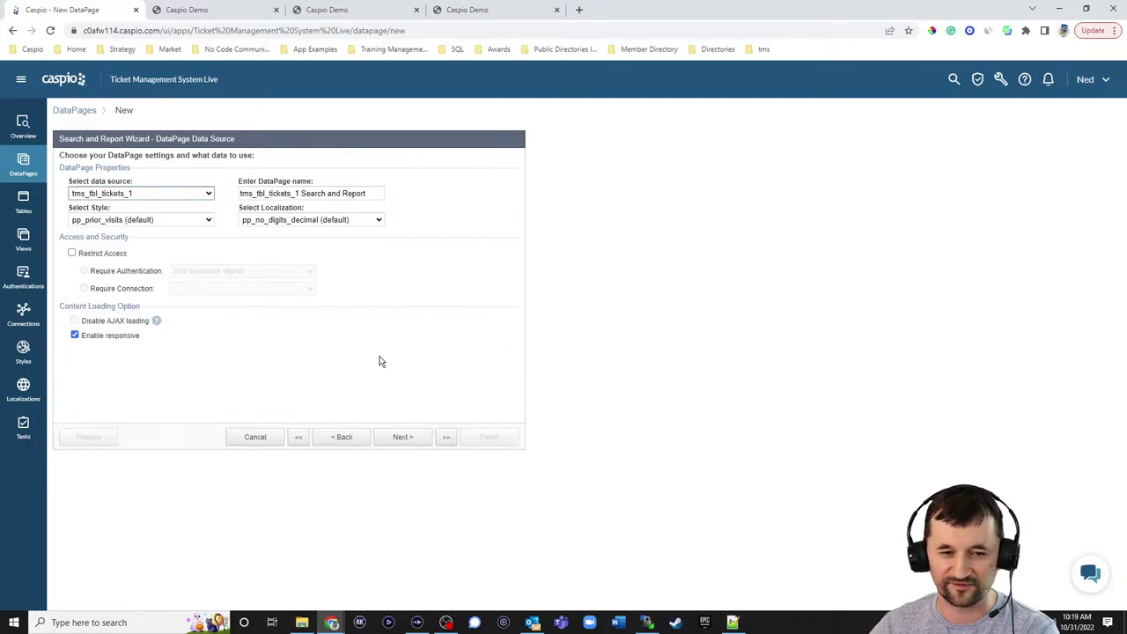
drag(369, 194, 239, 194)
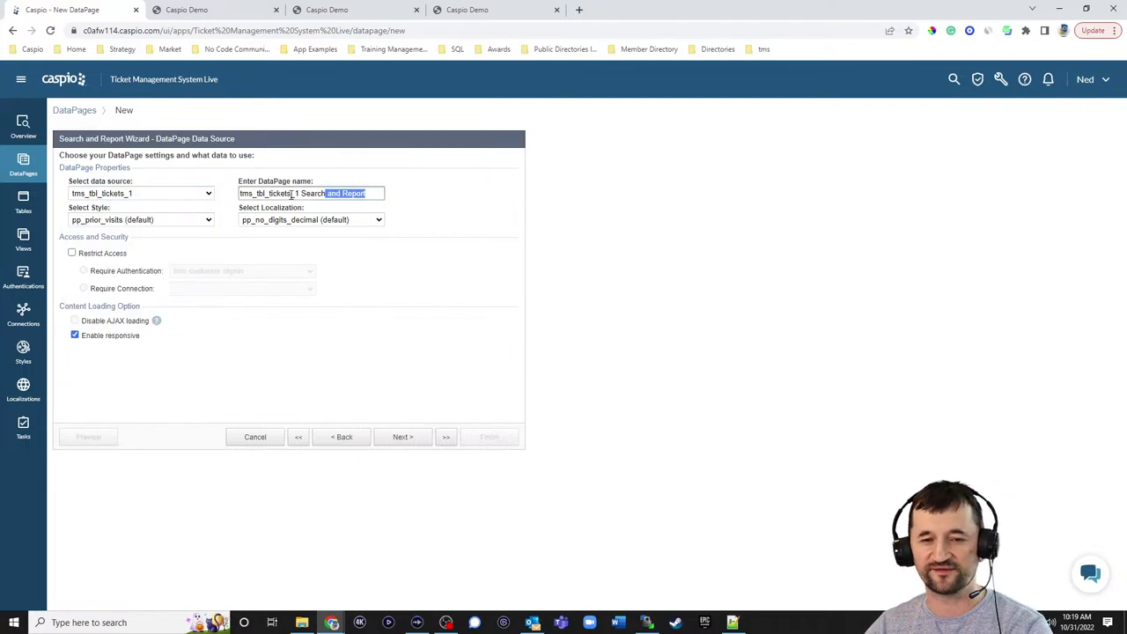
text(My Tickets)
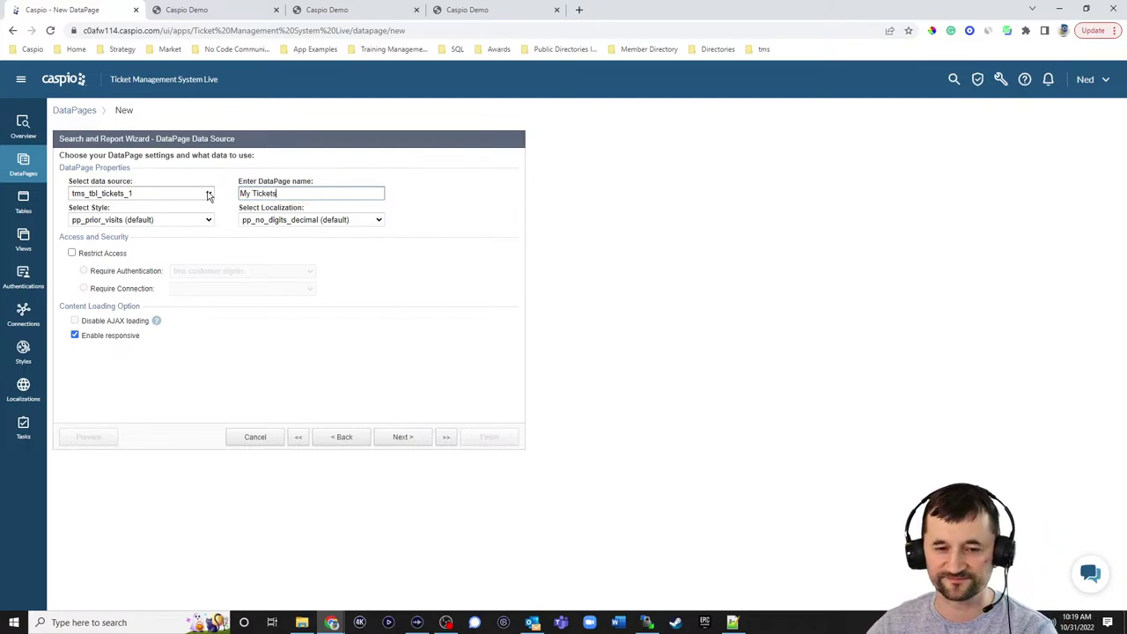
- Set the DataPage style to Blue and localization to English
click(132, 219)
scroll(132, 281, up, 5)
click(117, 237)
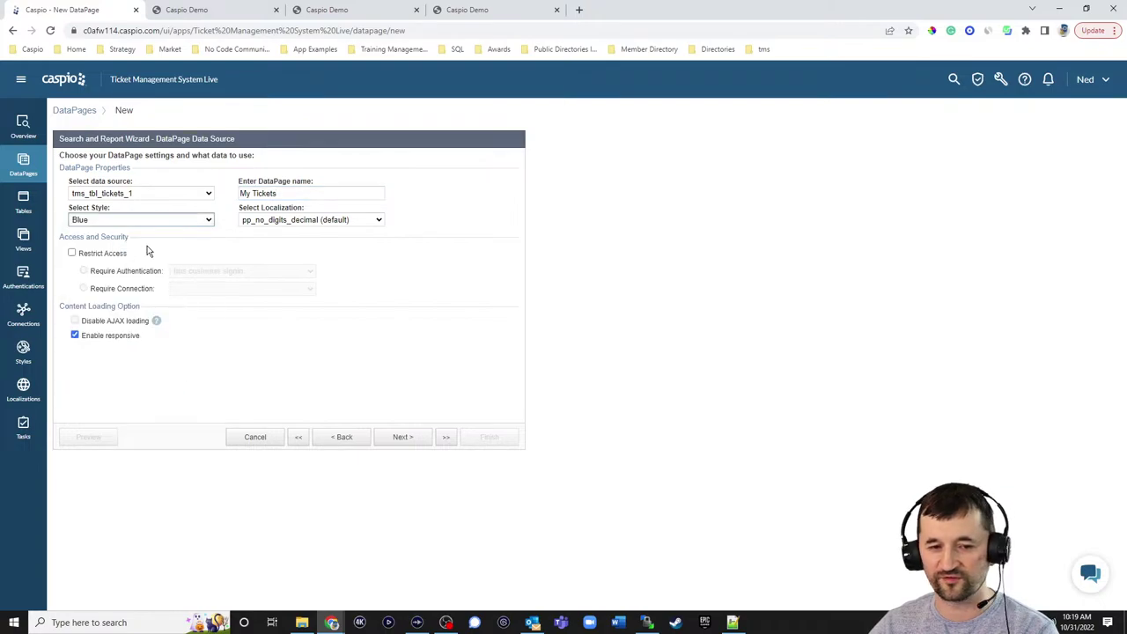
click(308, 219)
scroll(284, 294, up, 5)
click(269, 261)
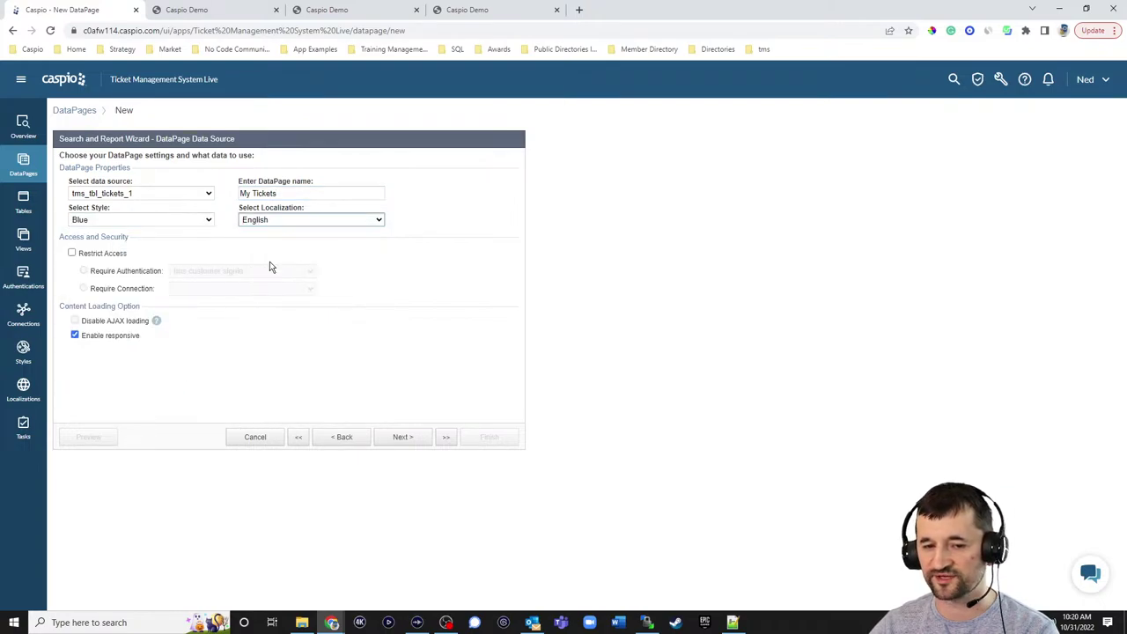
- Restrict access to the tms customer signin authentication and continue
click(96, 254)
click(205, 271)
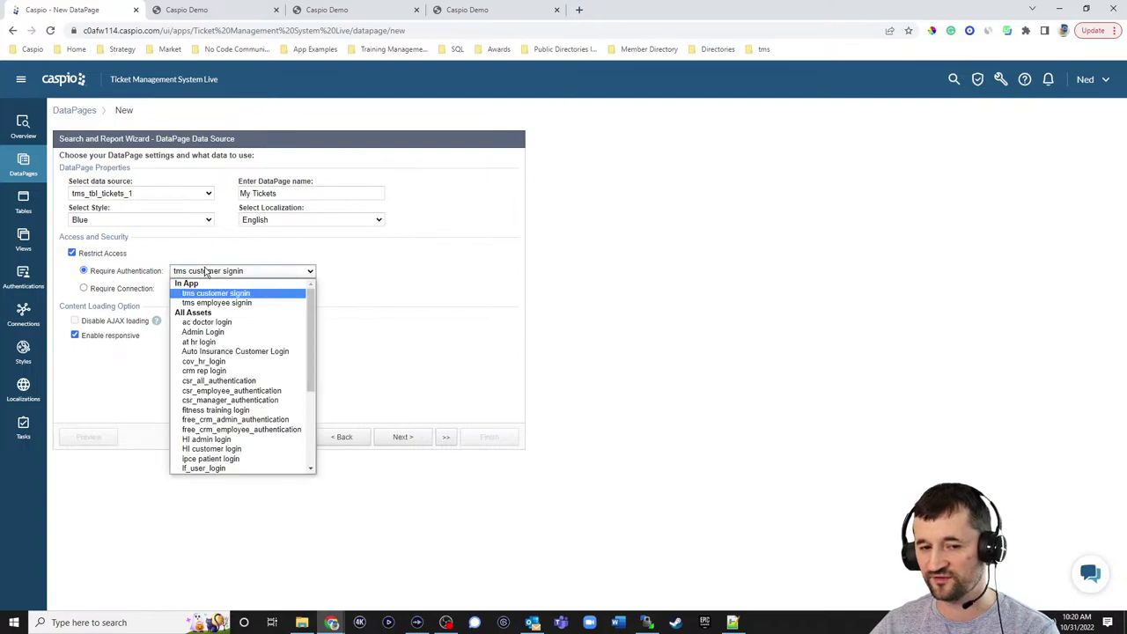
click(220, 275)
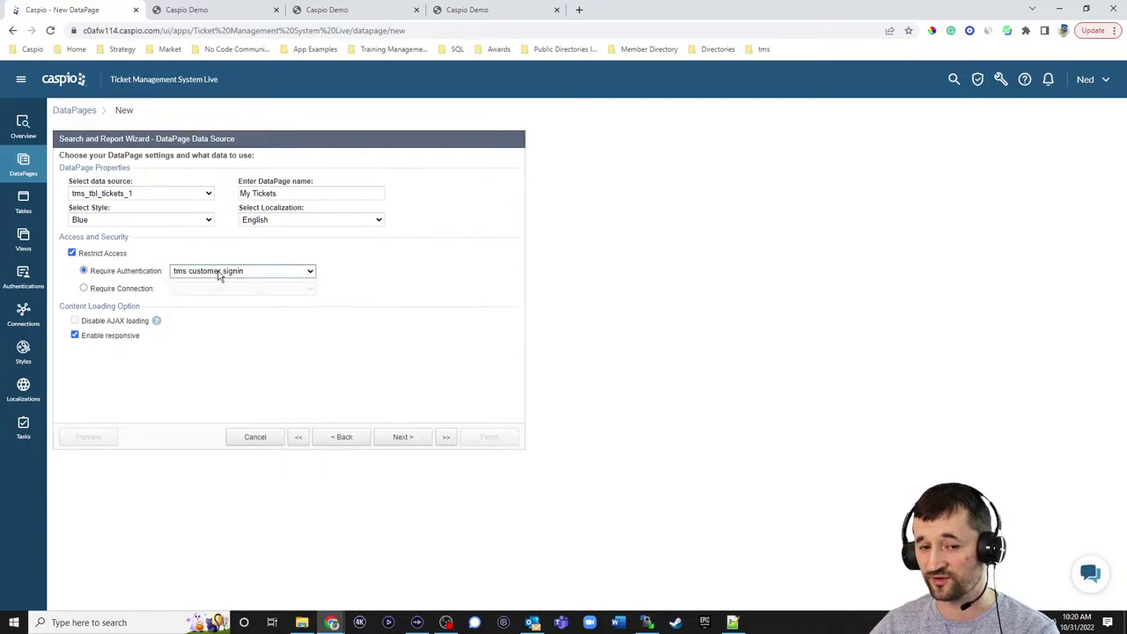
click(410, 437)
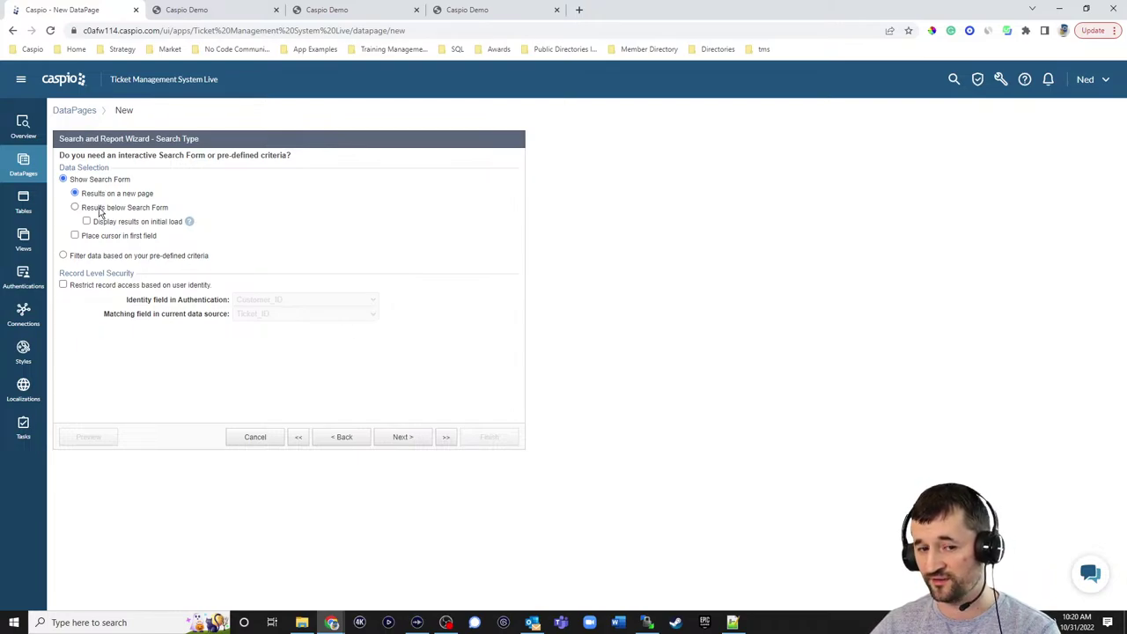
- Show results below the search form on initial load, restricting records by matching Customer_ID
click(102, 212)
click(118, 224)
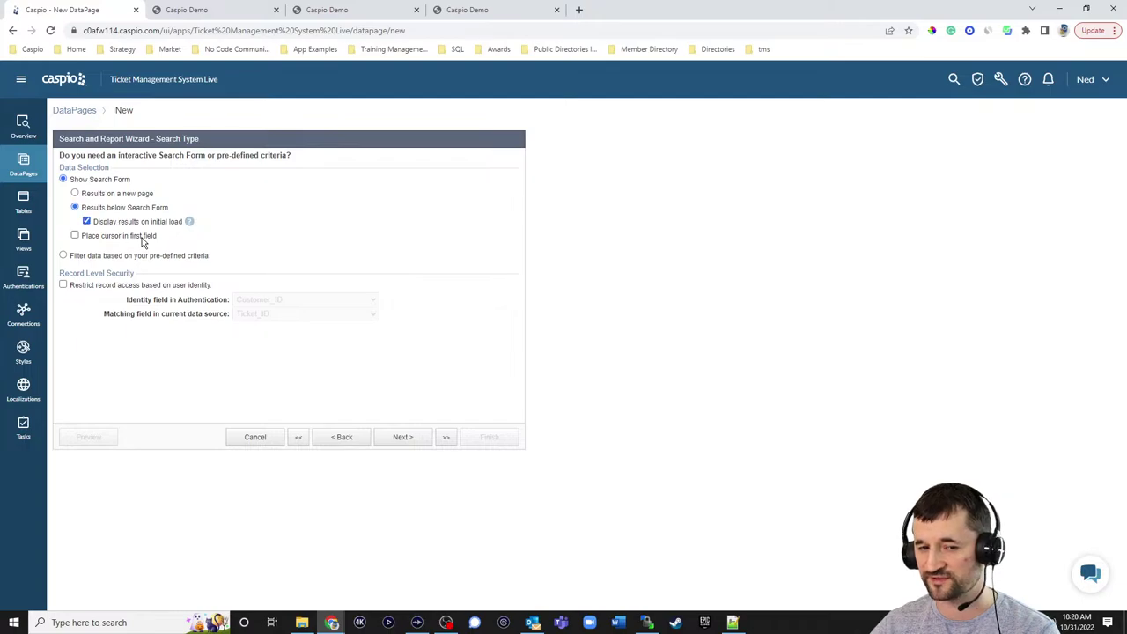
click(92, 286)
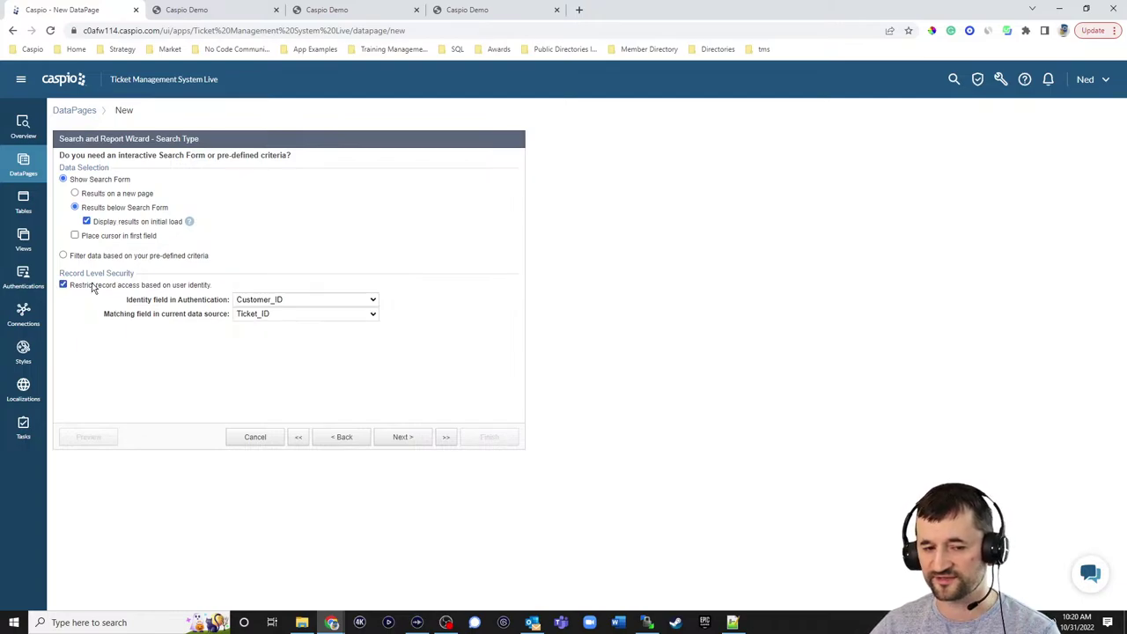
click(264, 315)
click(259, 336)
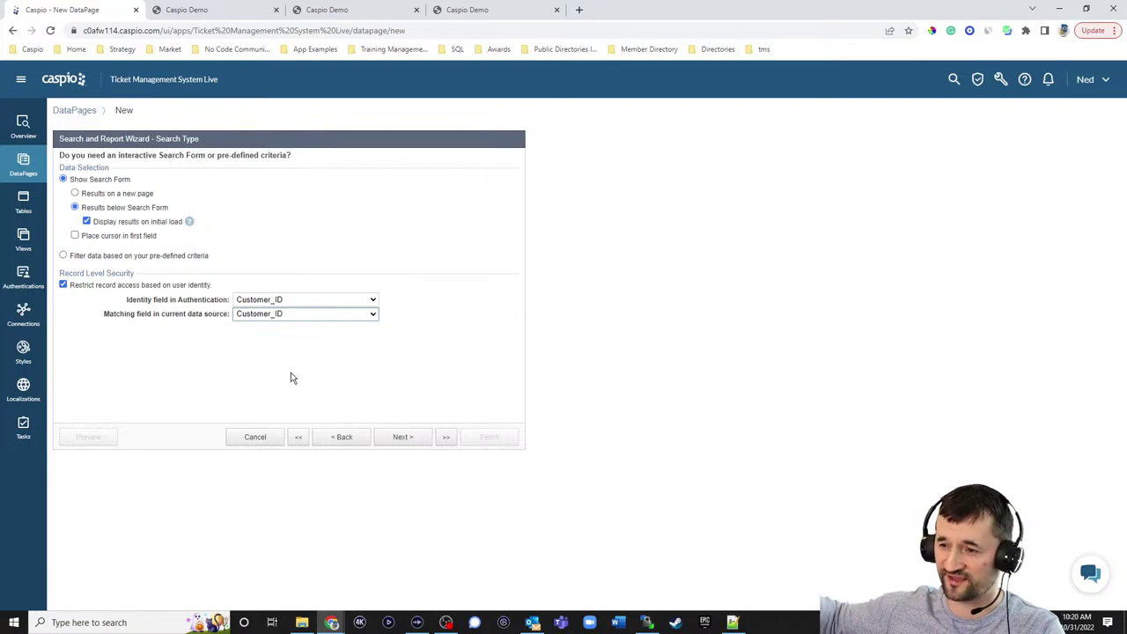
click(558, 348)
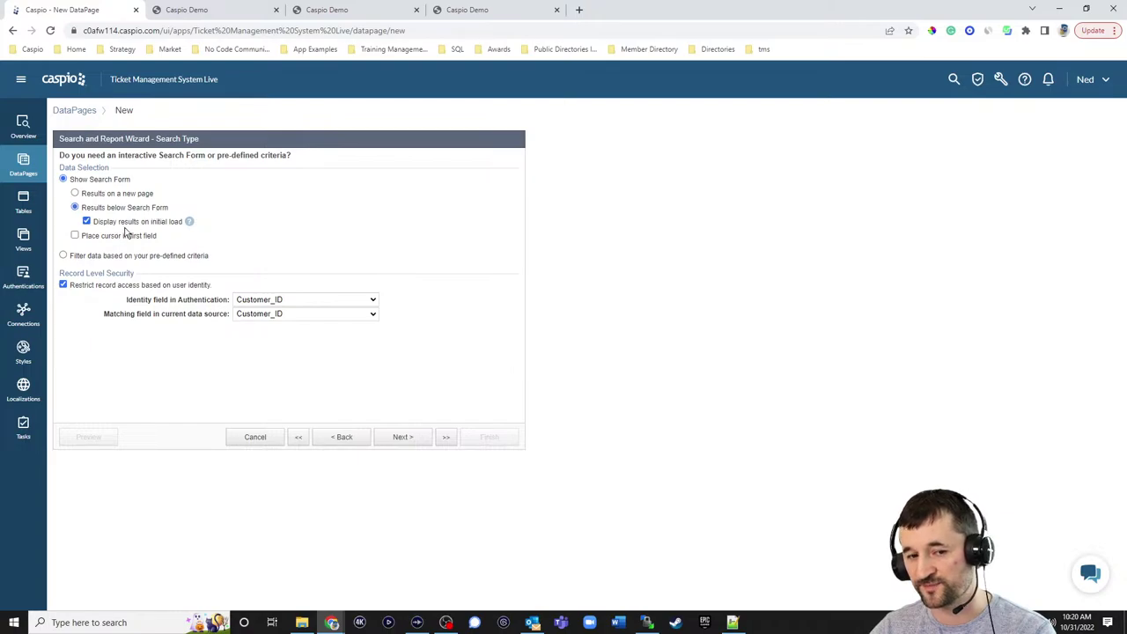
- Reload and compare the portal's All Tickets page, then continue to search field selection
click(202, 10)
click(51, 31)
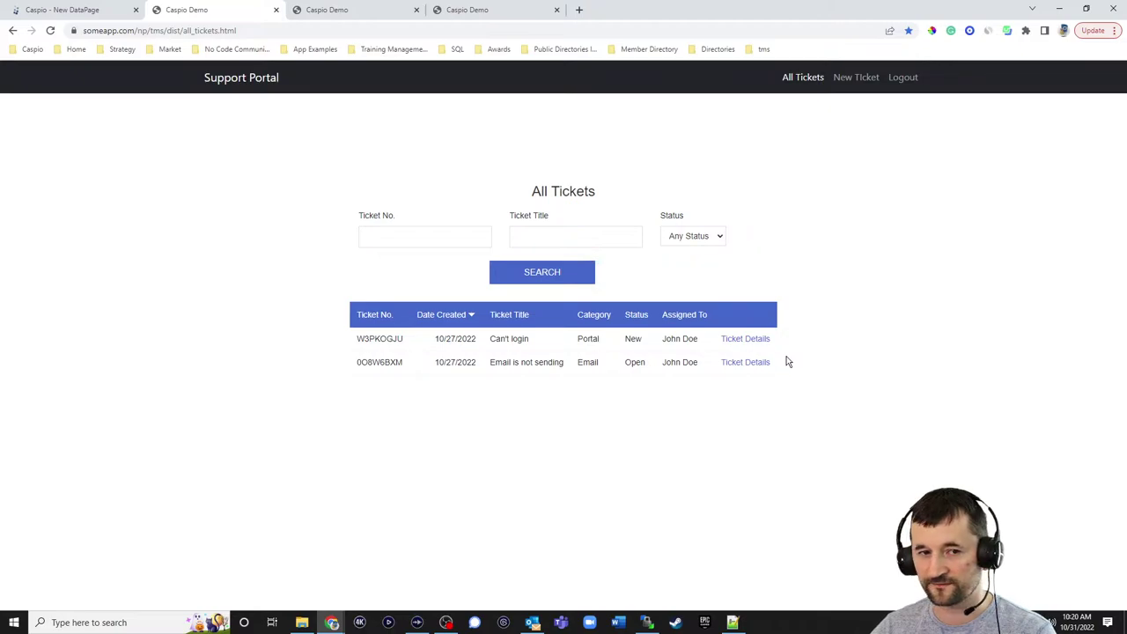
click(99, 10)
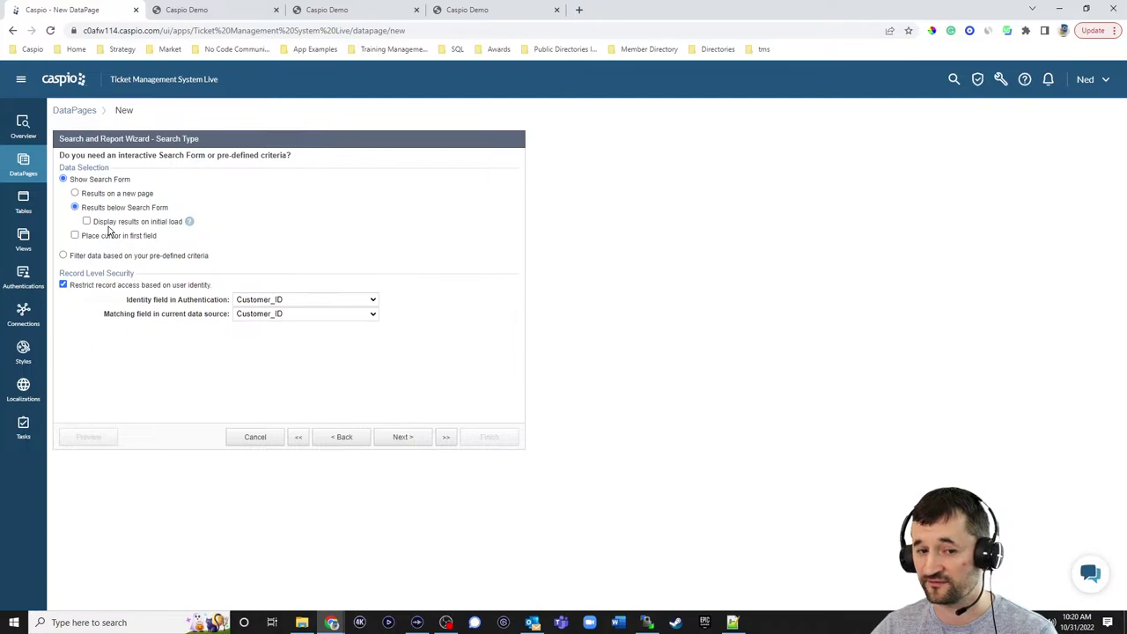
click(208, 13)
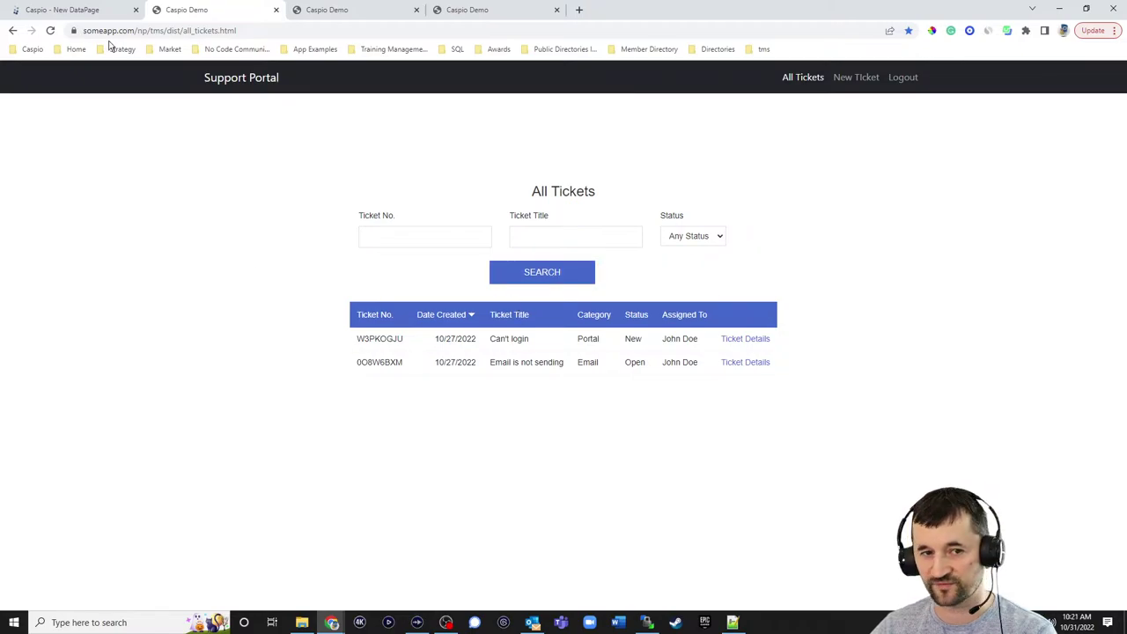
click(88, 11)
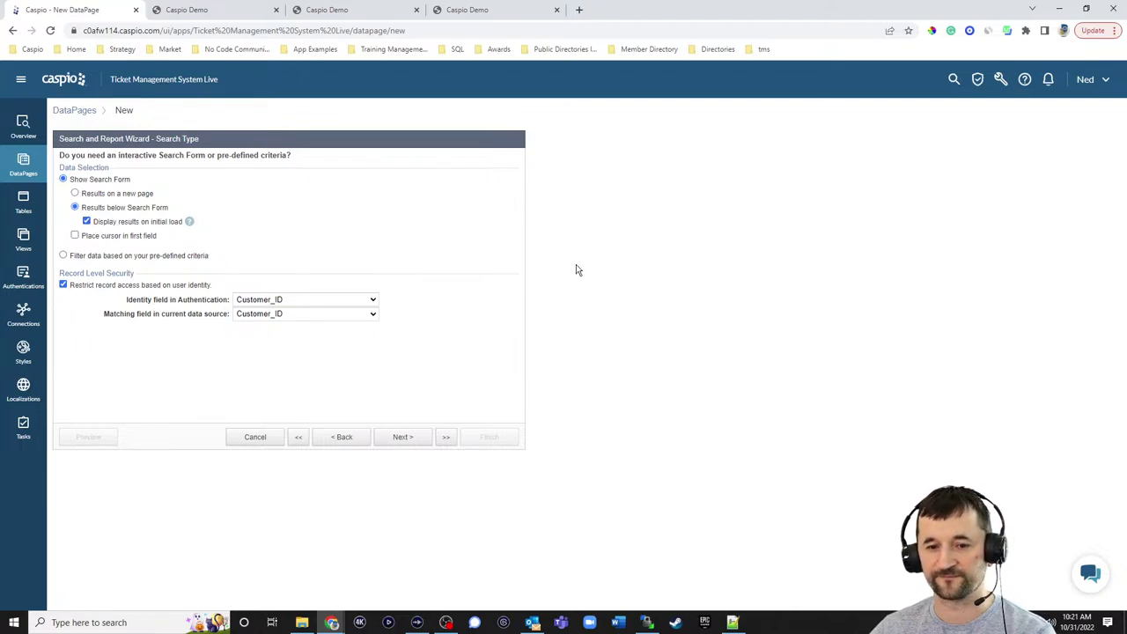
click(403, 437)
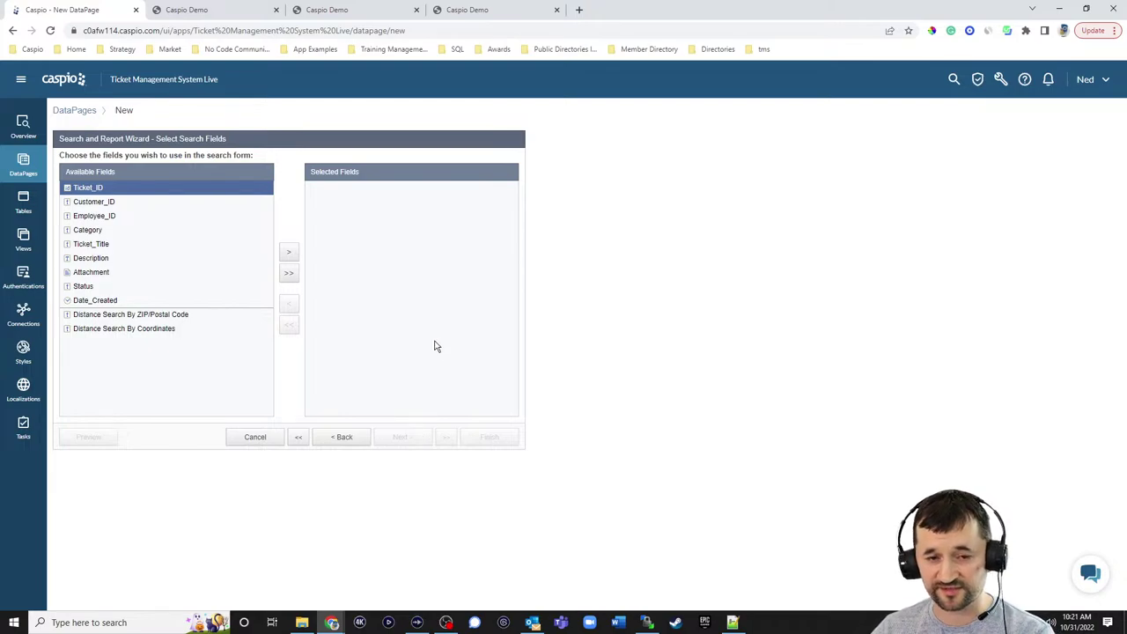
- Add Ticket_ID, Ticket_Title and Status as the search form's fields
click(243, 17)
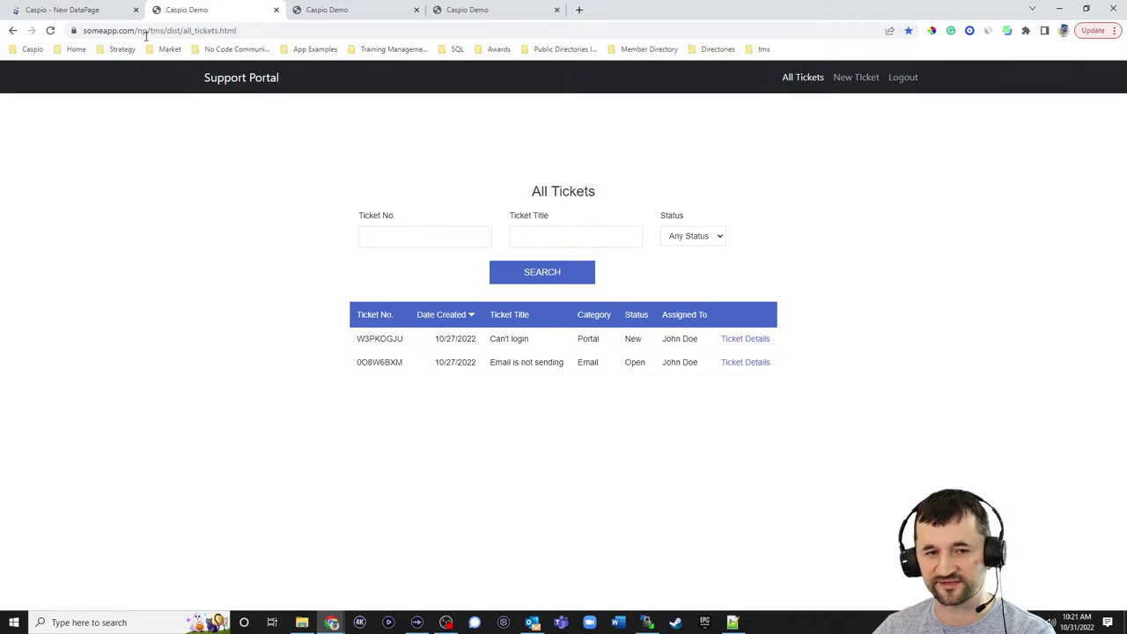
click(111, 12)
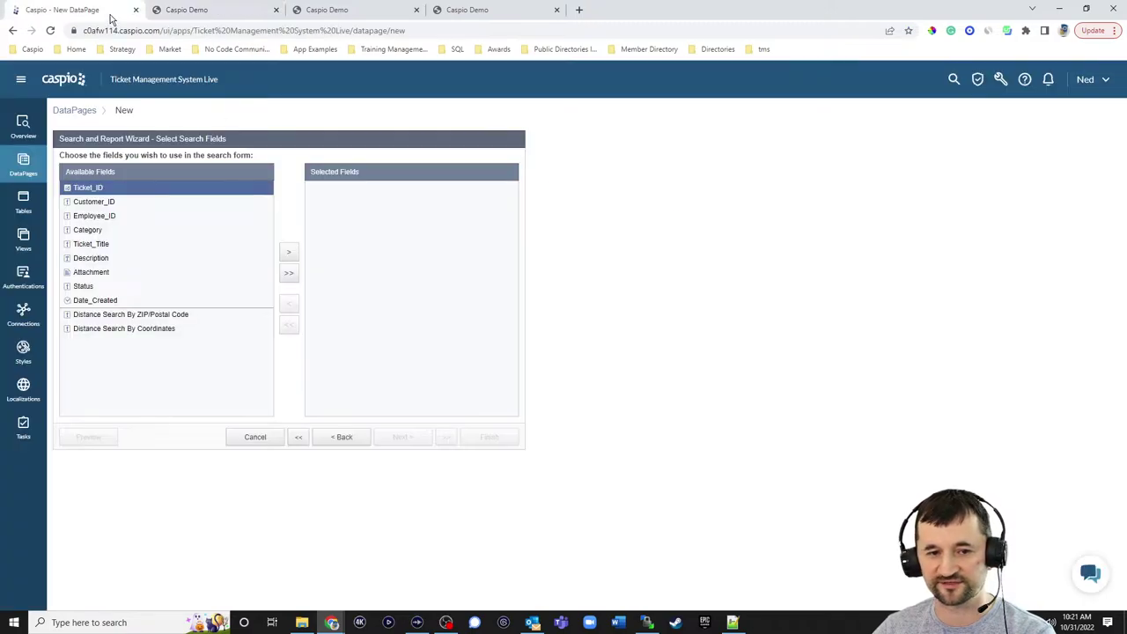
click(292, 261)
click(94, 272)
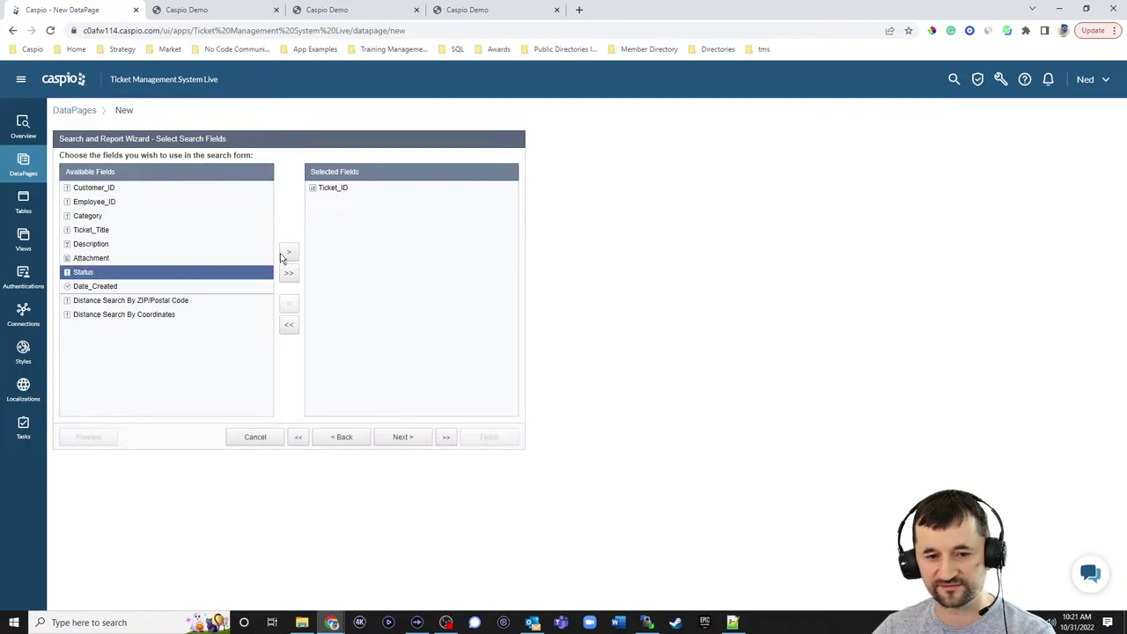
click(148, 231)
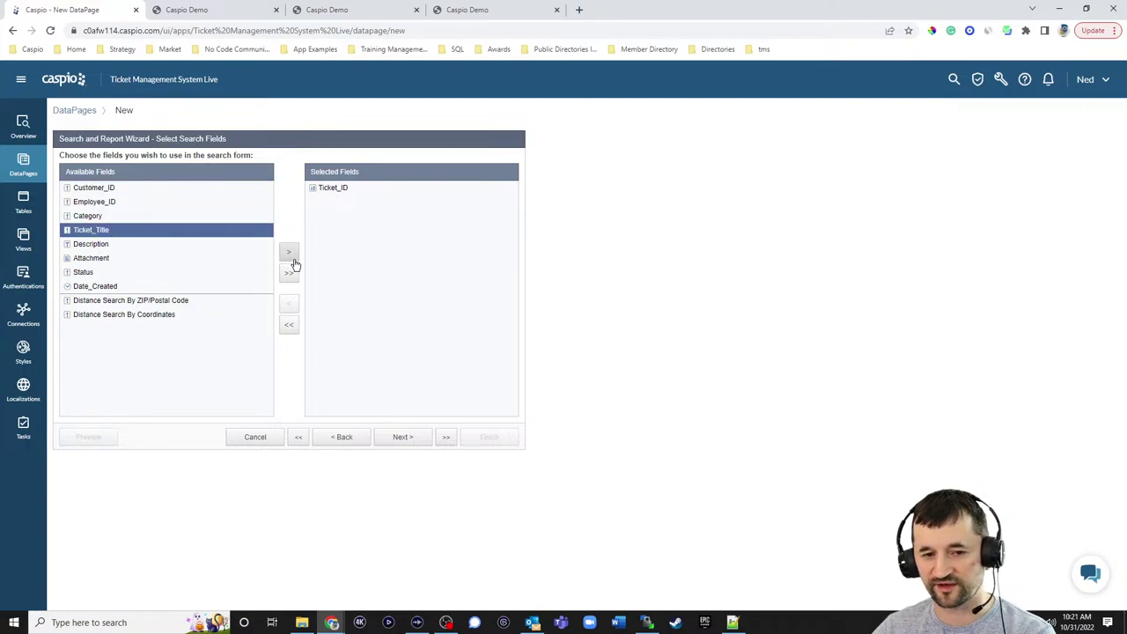
click(289, 255)
click(90, 258)
click(288, 254)
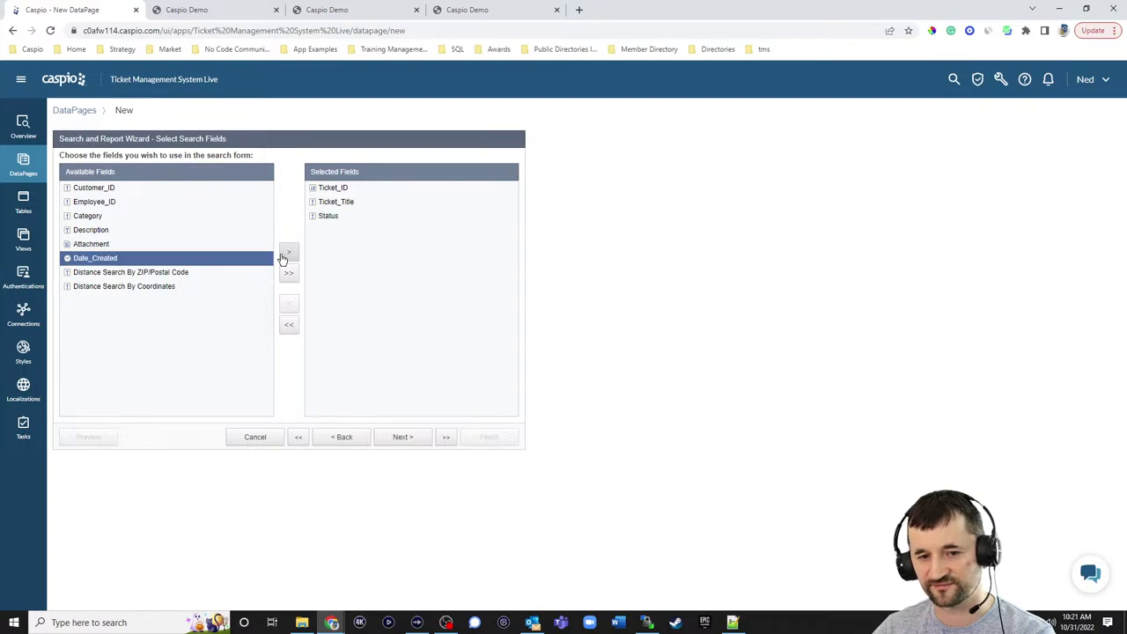
click(417, 436)
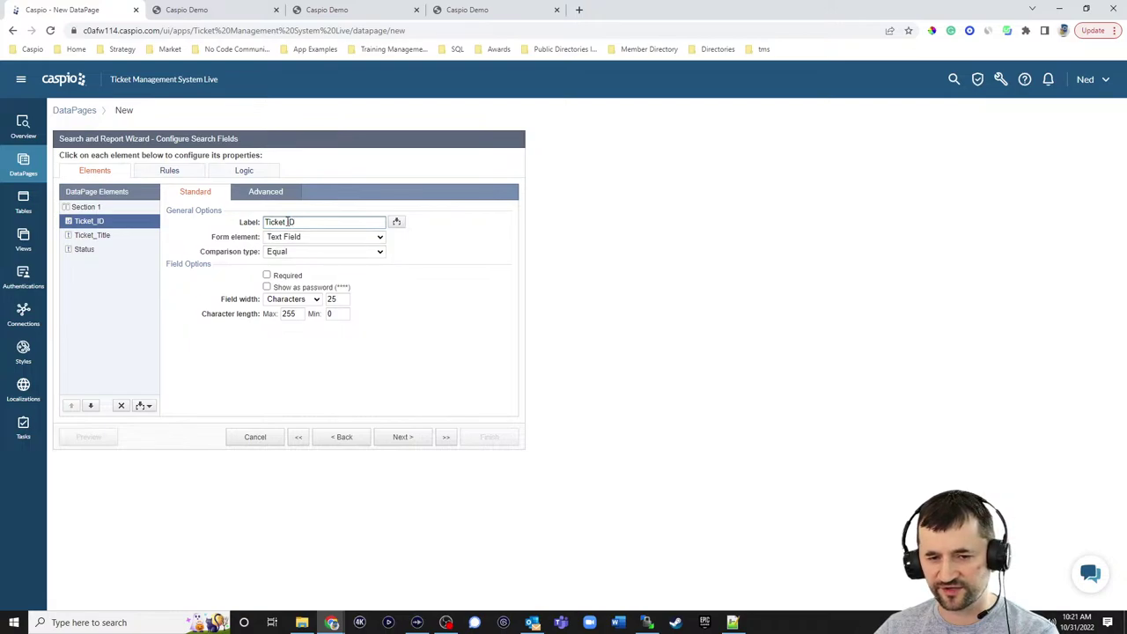
- Edit the Ticket_ID label and set Ticket_ID and Ticket_Title comparisons to Contains
text(No.)
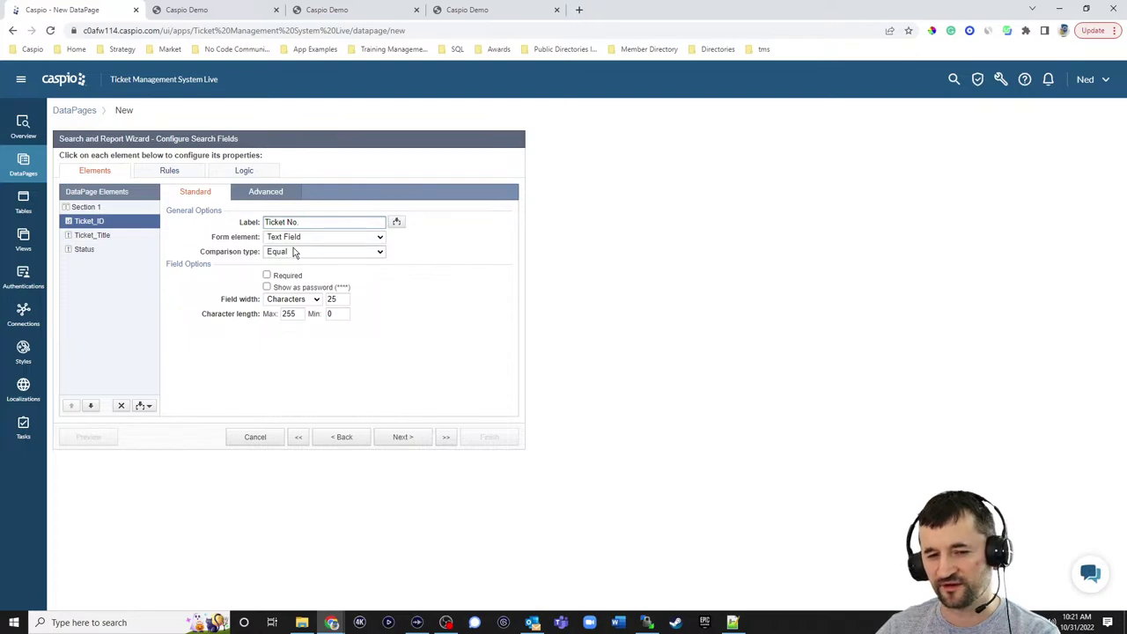
click(295, 252)
click(299, 281)
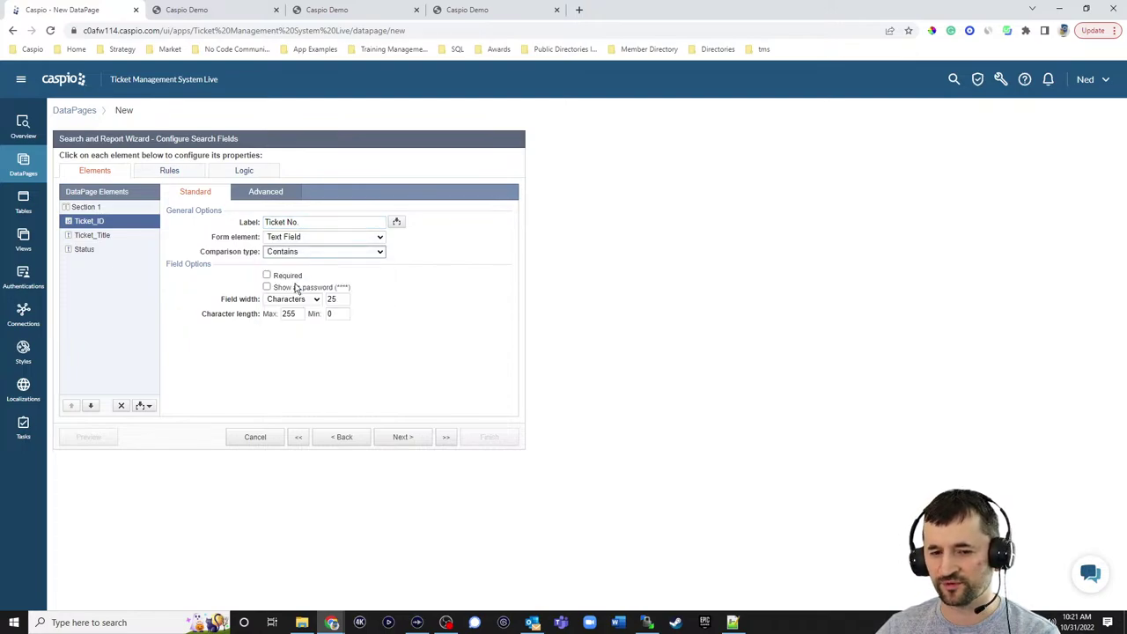
click(96, 236)
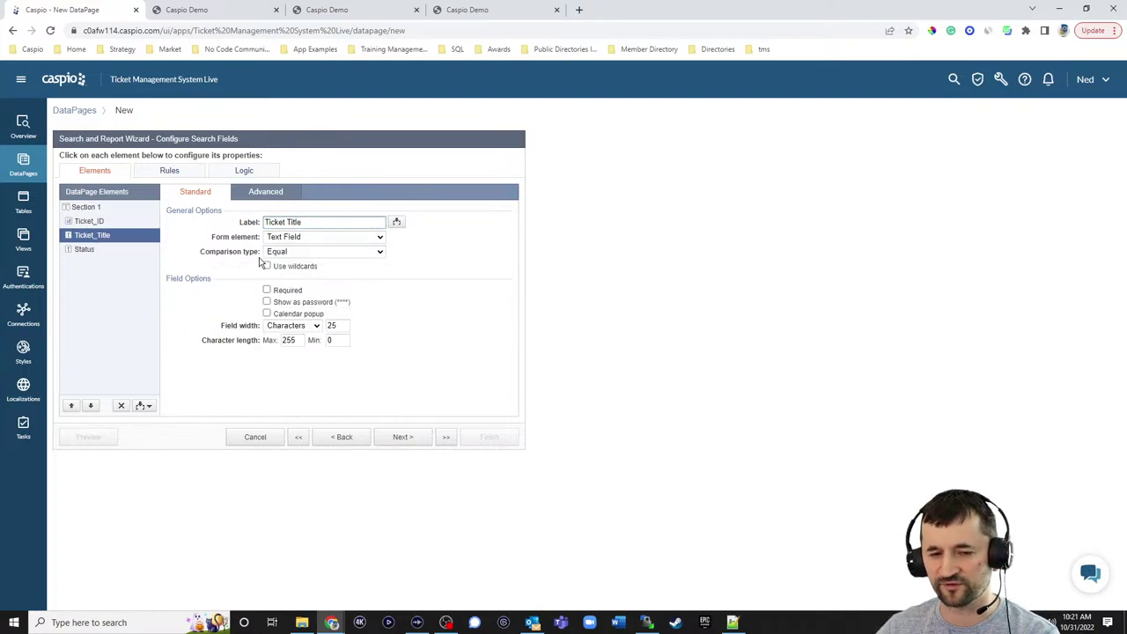
click(290, 253)
click(284, 282)
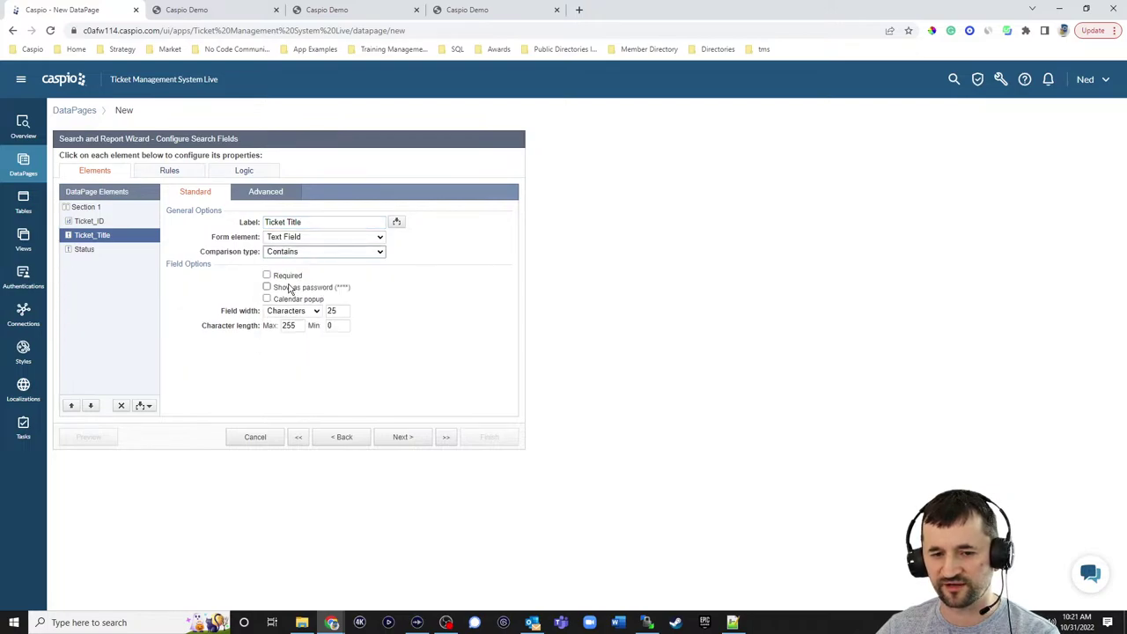
- Make Status a dropdown with a custom 'Search Any' option whose value is blank
click(88, 250)
click(299, 237)
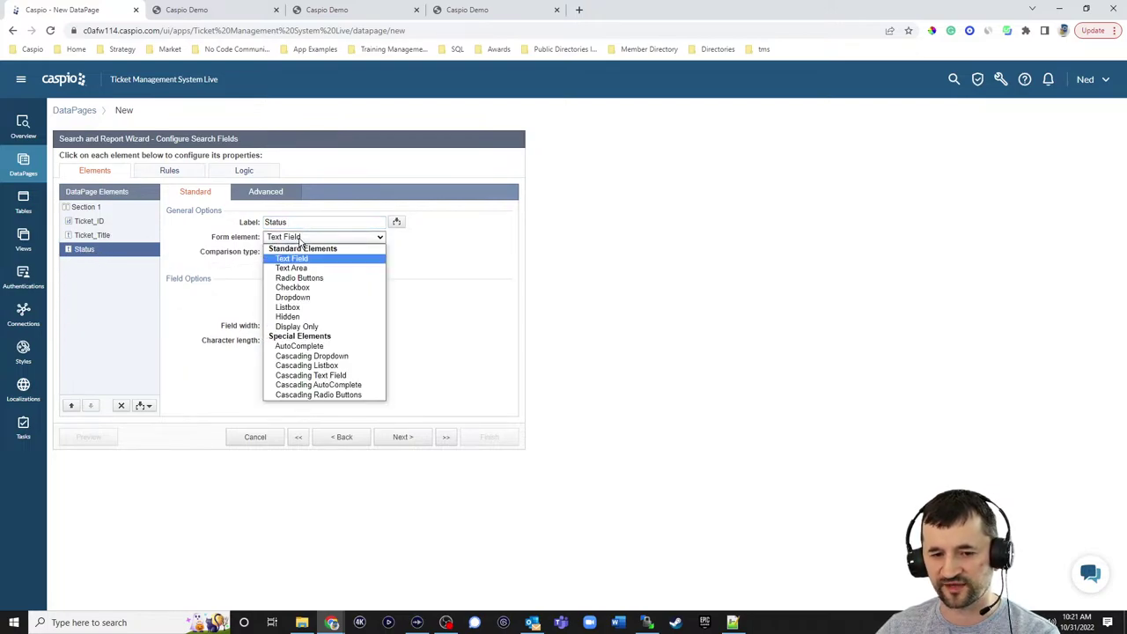
click(291, 297)
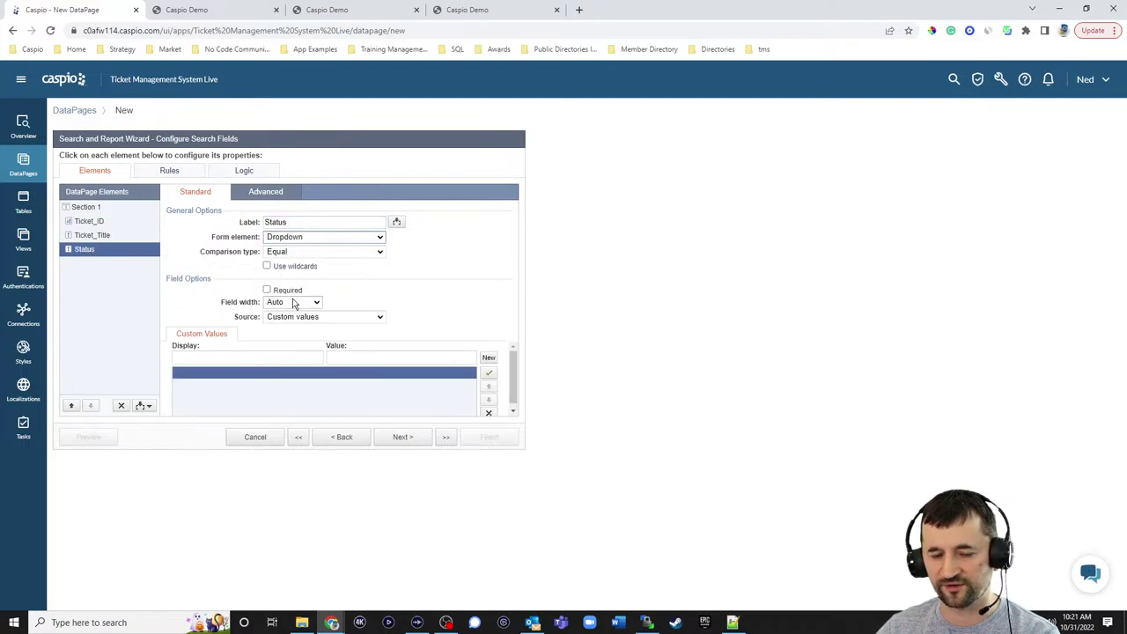
click(280, 358)
text(Se)
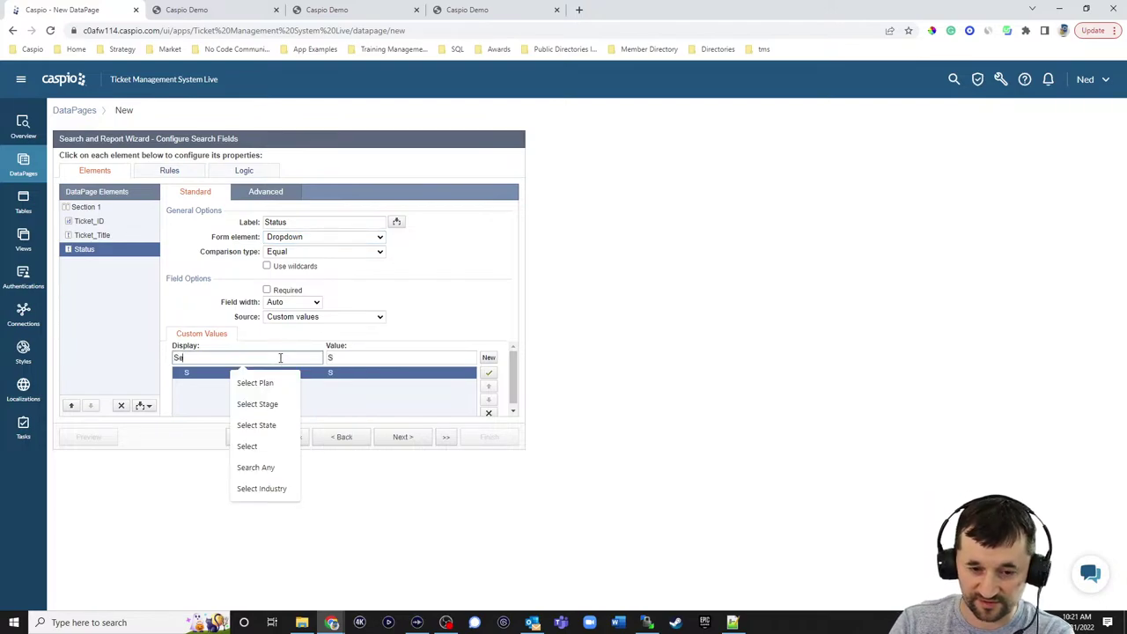
text(arch Any)
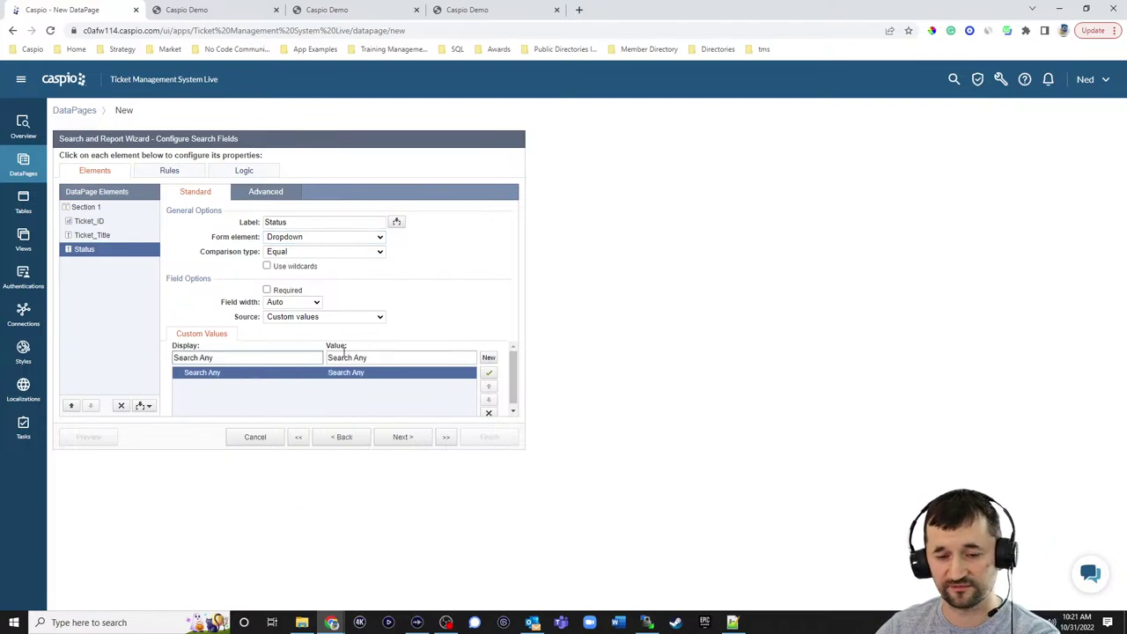
drag(380, 360, 277, 358)
key(BackSpace)
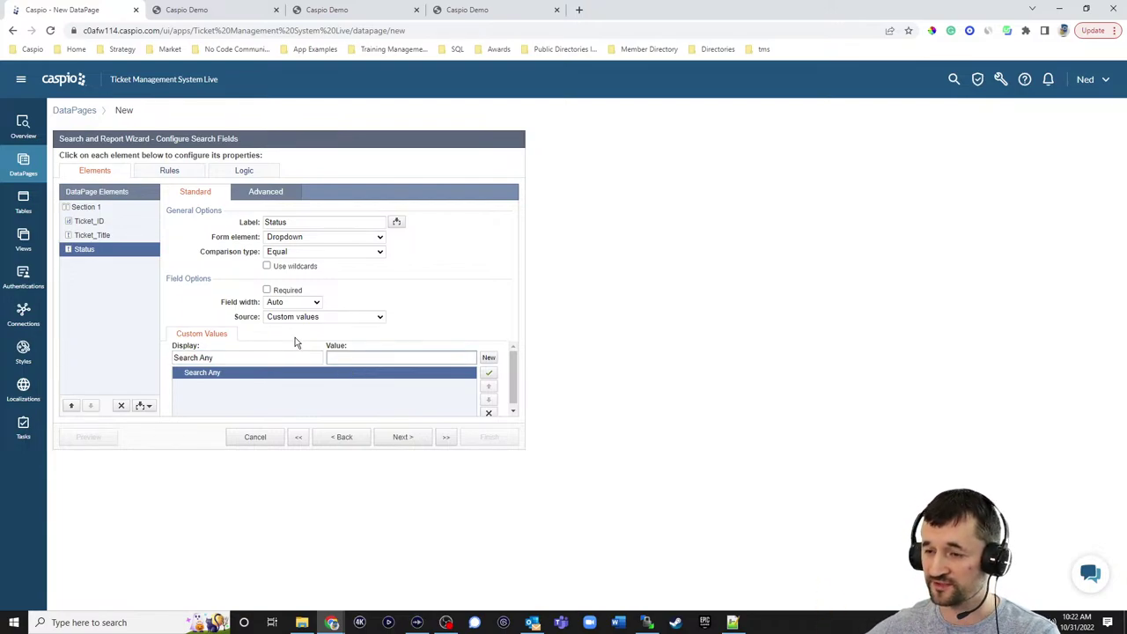
click(360, 356)
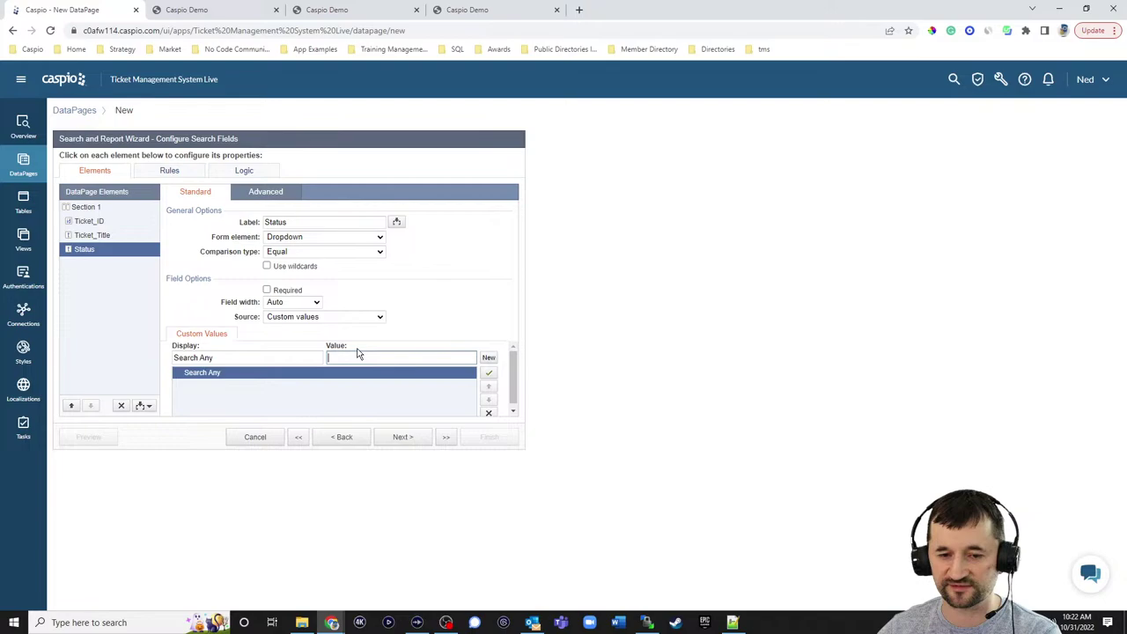
- Source Status options from both custom values and tms_tbl_status_lookup_1
click(302, 320)
click(291, 347)
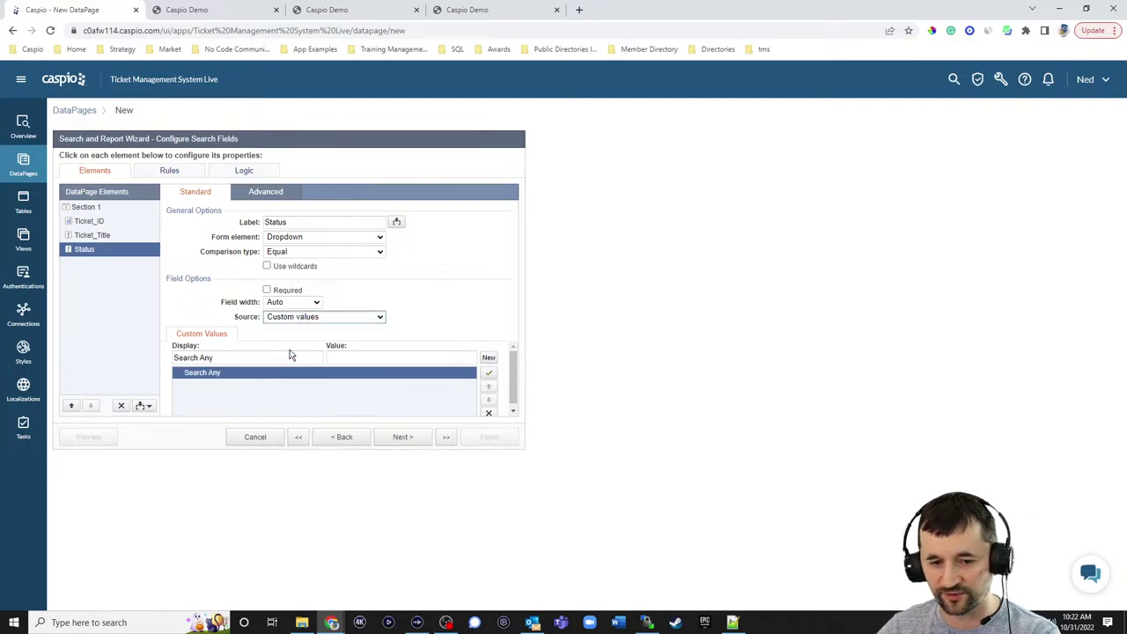
click(289, 350)
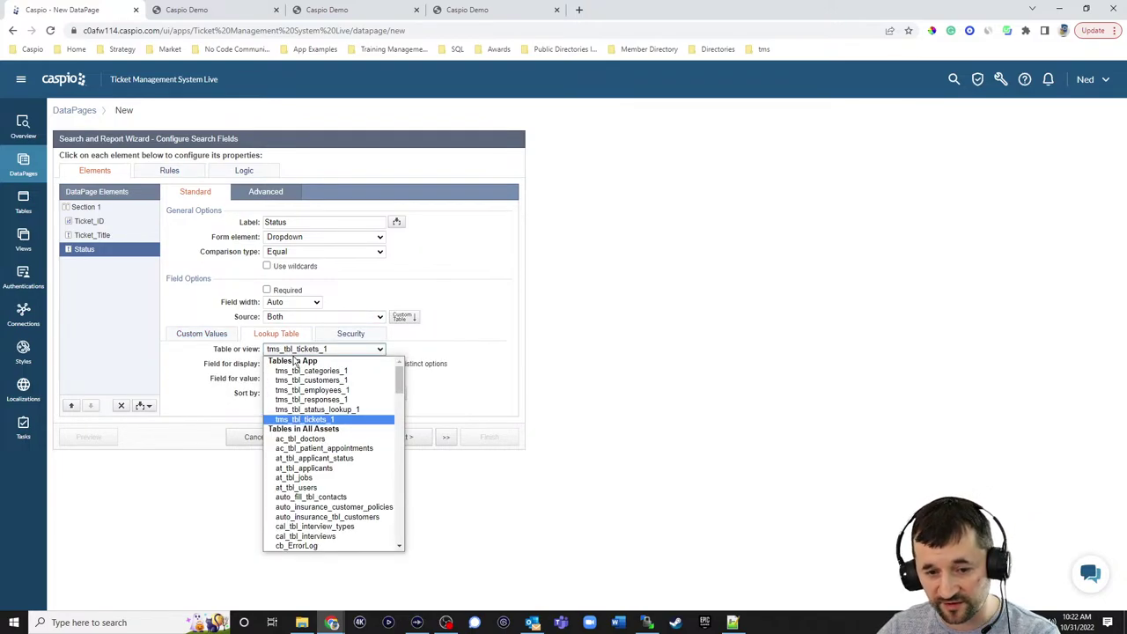
click(302, 409)
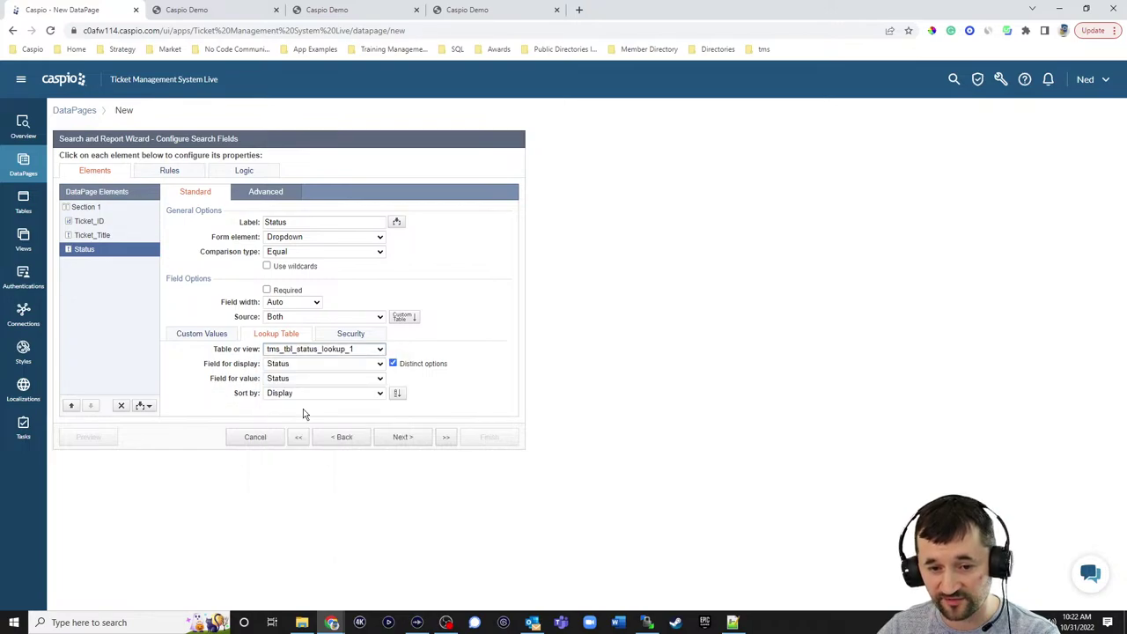
click(211, 335)
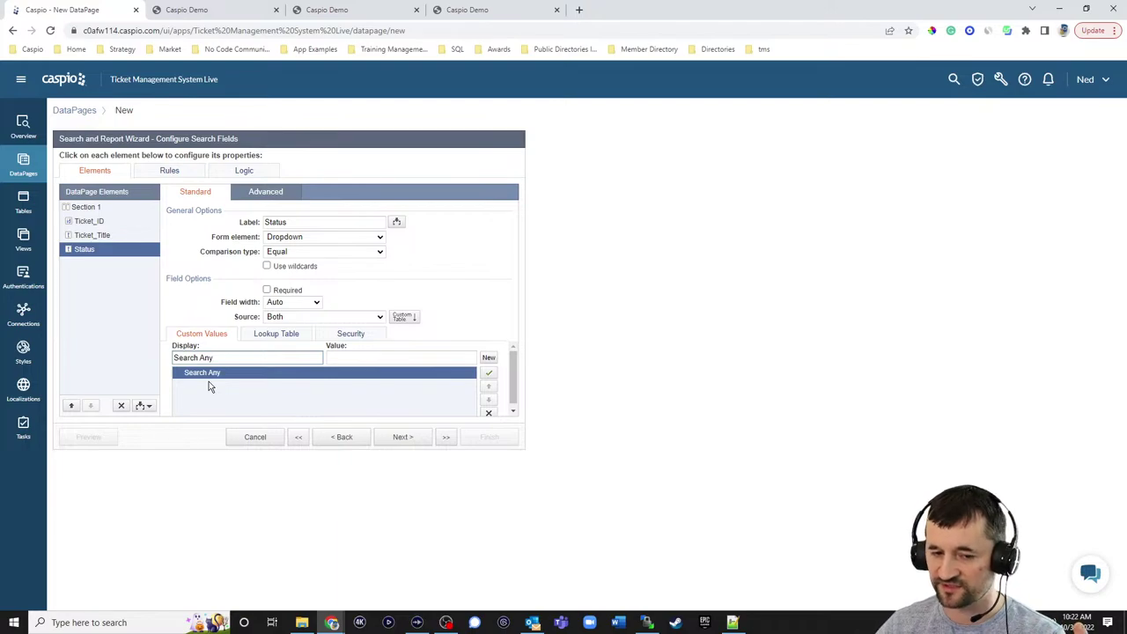
click(291, 335)
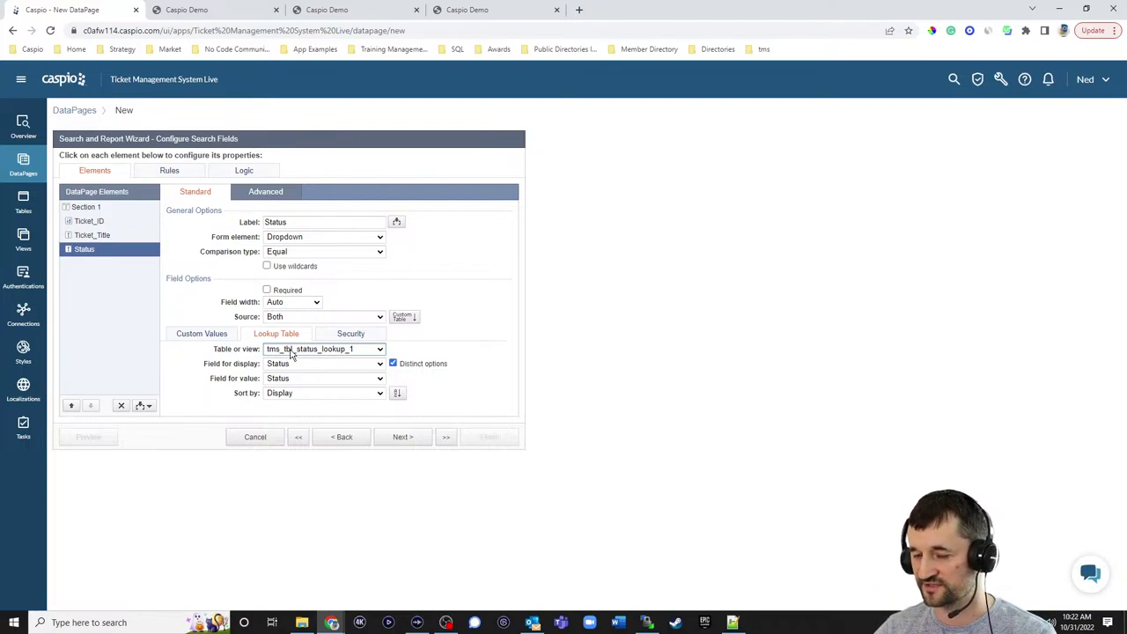
click(202, 338)
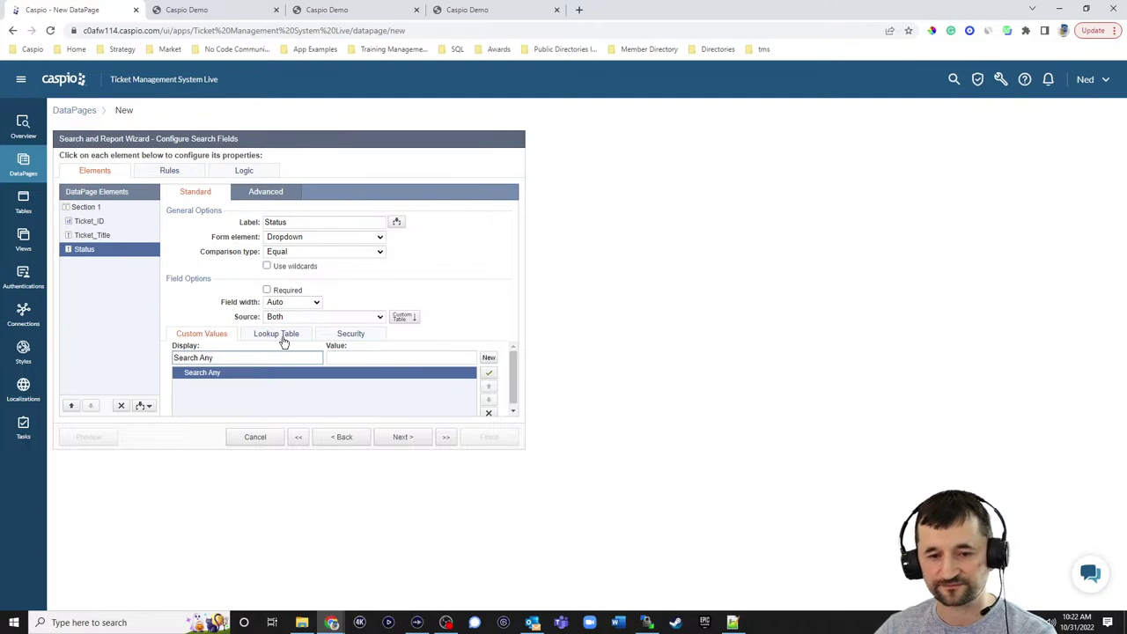
- Keep Ticket No. and Ticket Title on one line, and set all three labels to Top
click(96, 223)
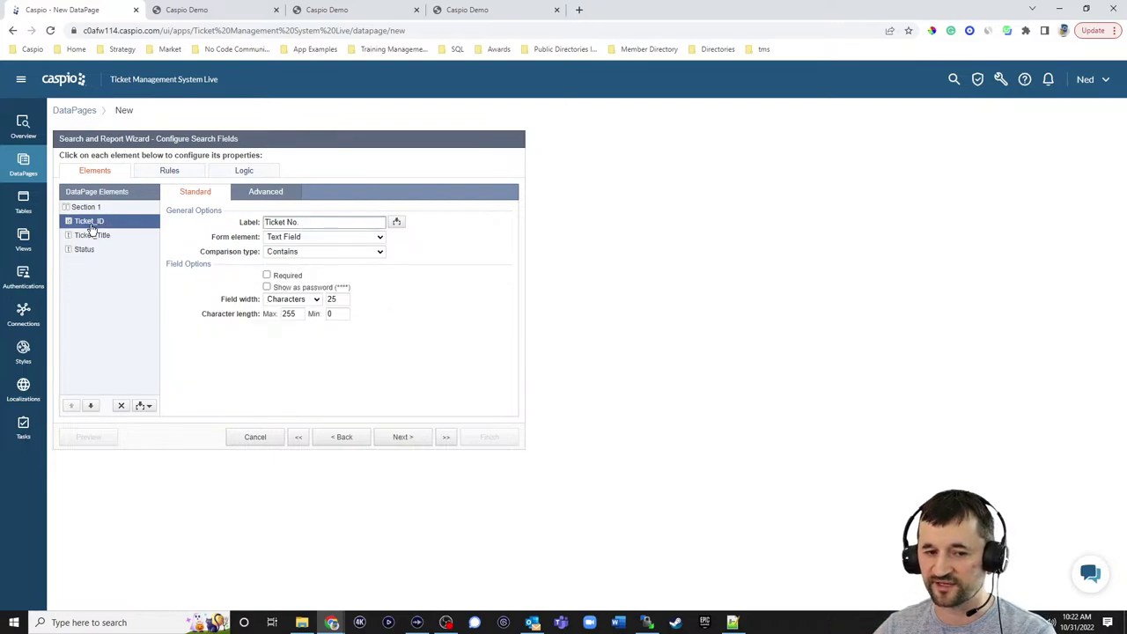
click(267, 194)
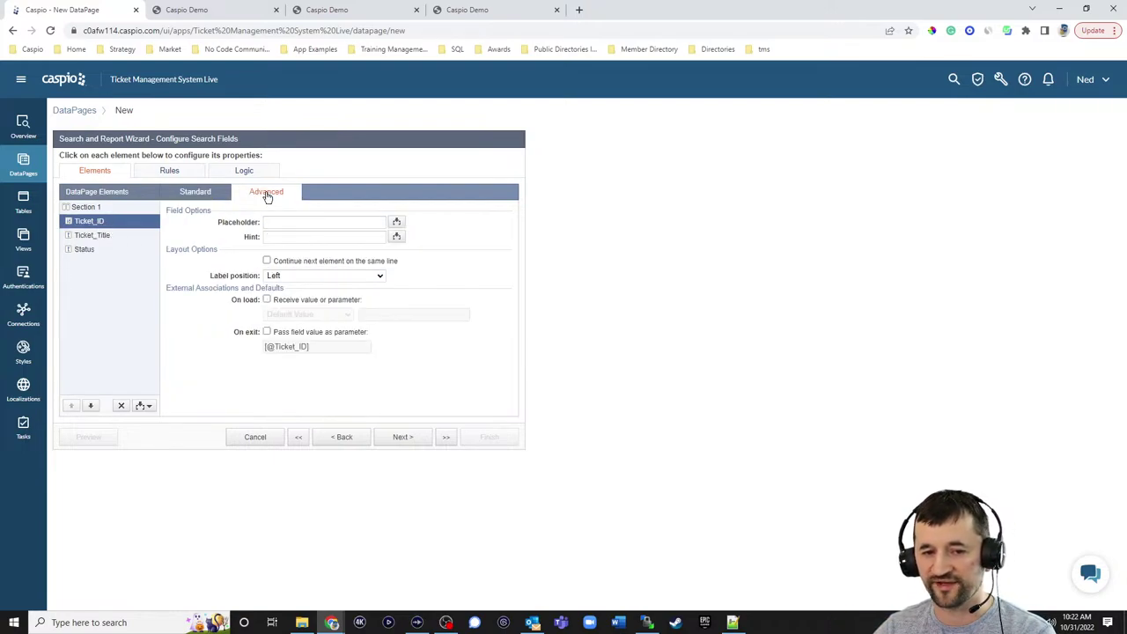
click(274, 262)
click(287, 278)
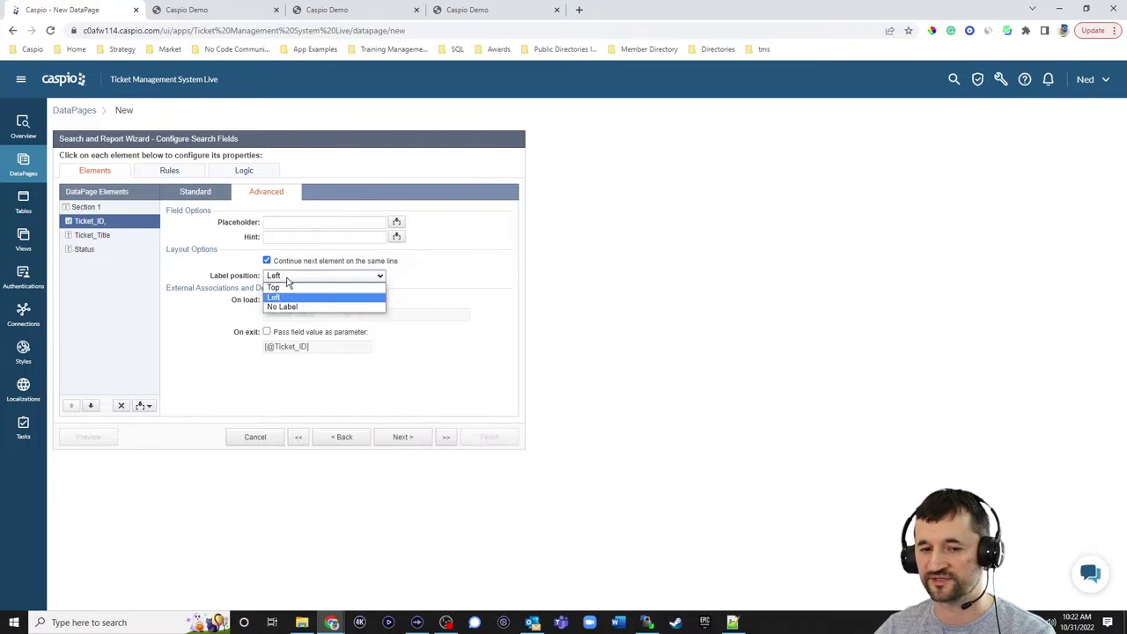
click(275, 288)
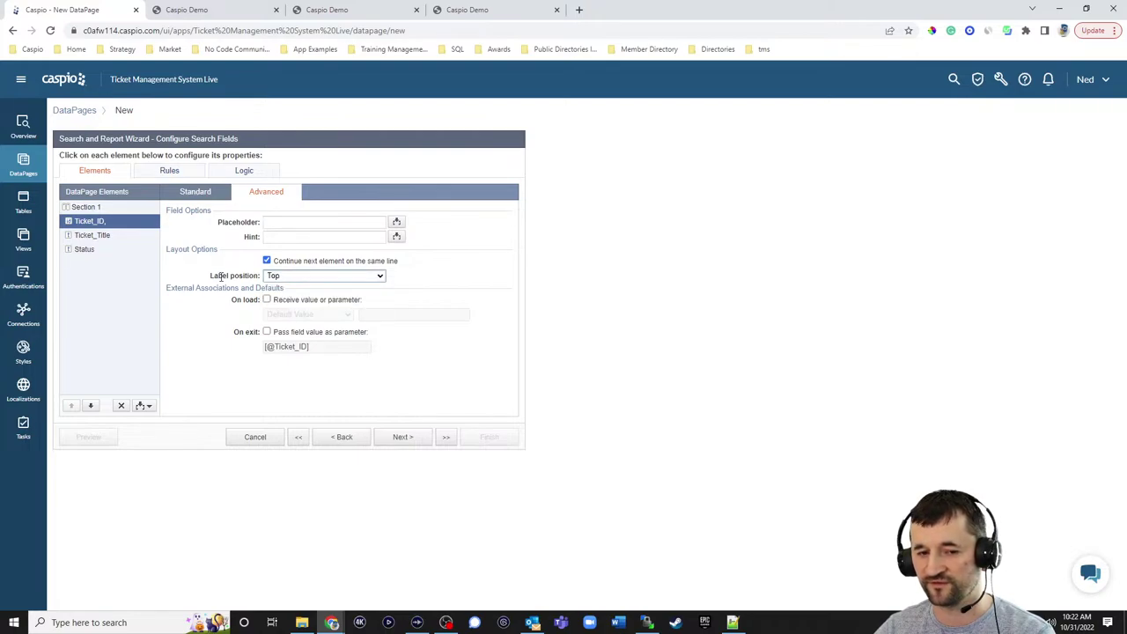
click(102, 236)
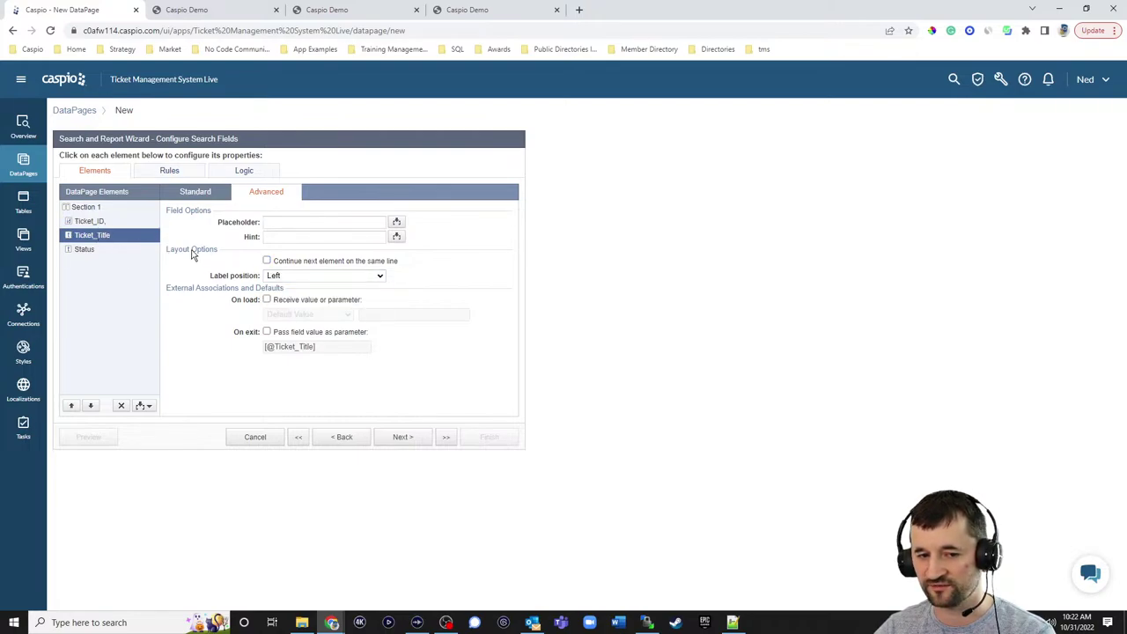
click(268, 261)
click(275, 277)
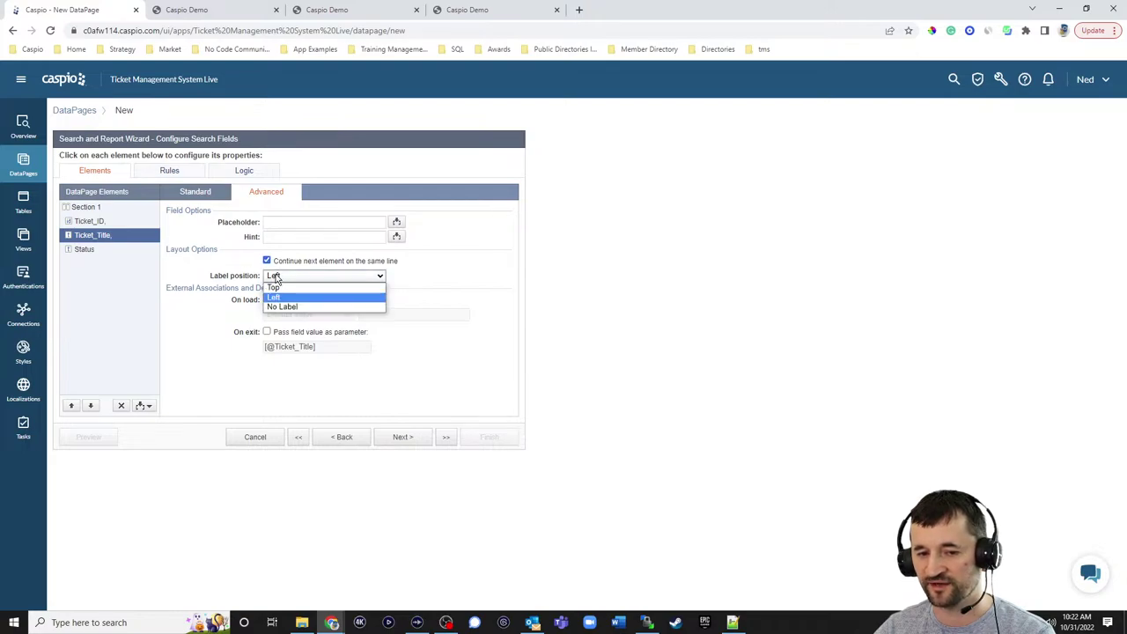
click(273, 296)
click(92, 250)
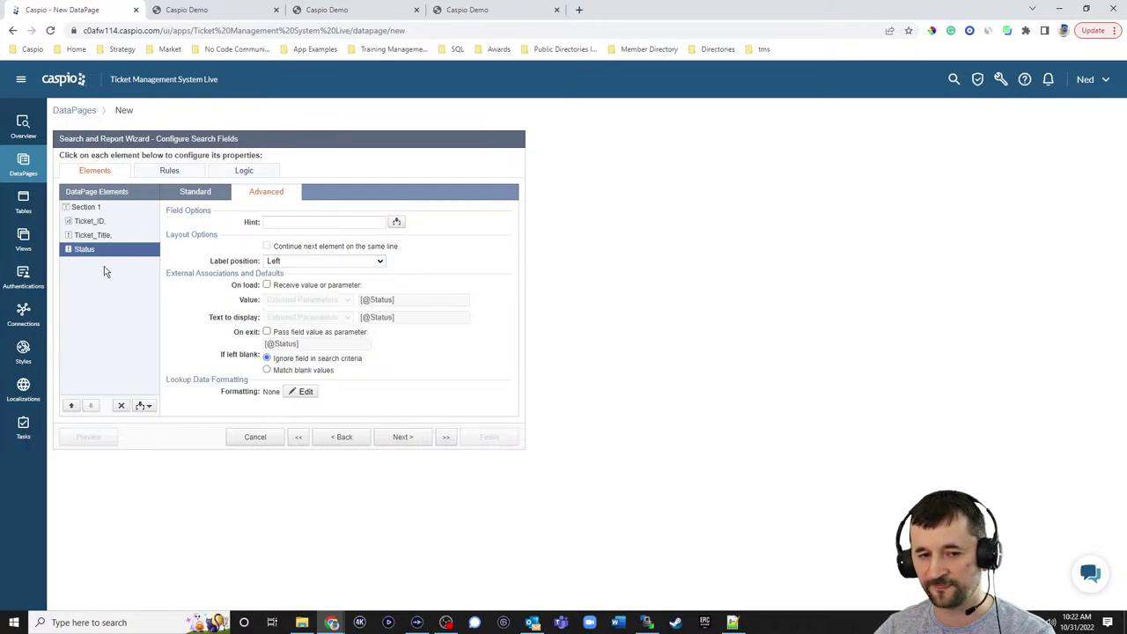
click(276, 262)
click(276, 275)
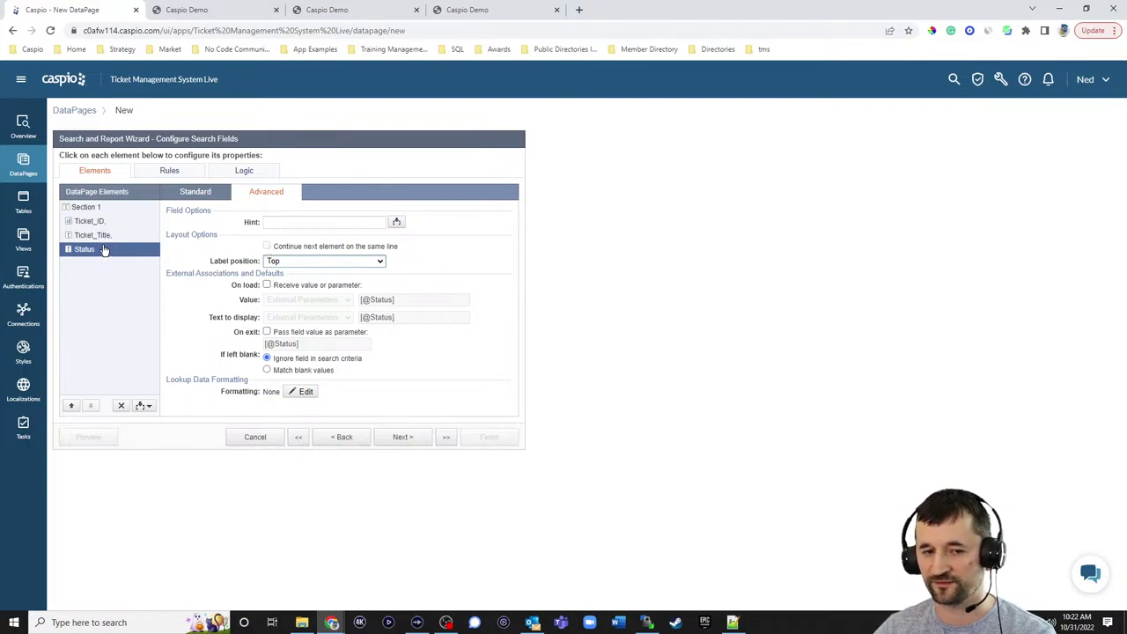
- Add Ticket_ID, Ticket_Title and Date_Created to the results page, matching the portal's column order
click(407, 436)
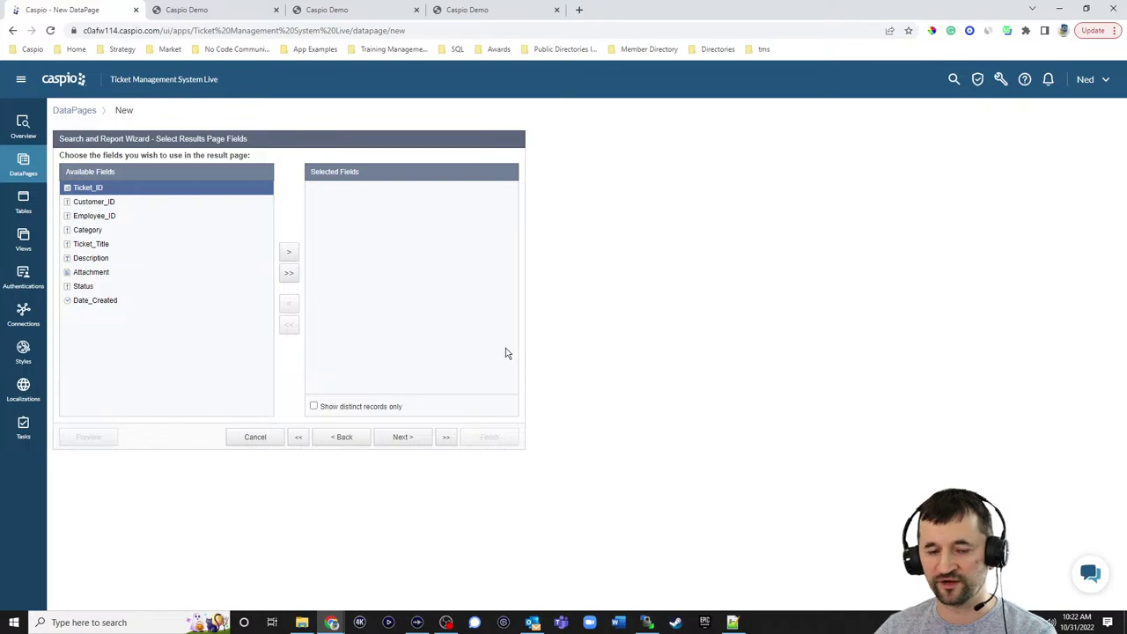
click(234, 30)
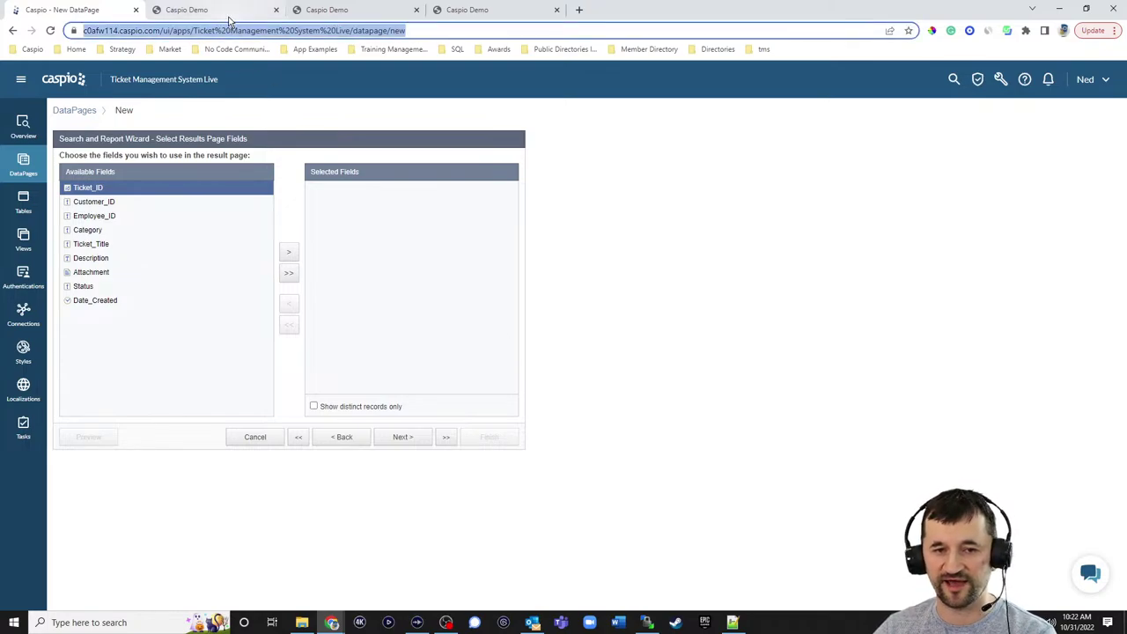
click(231, 12)
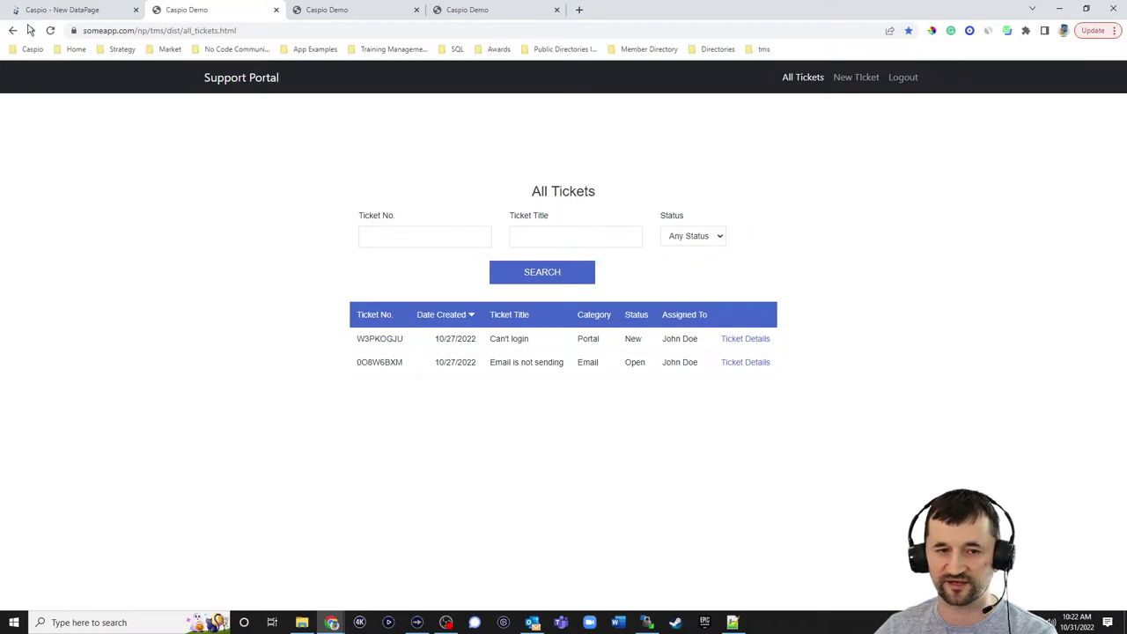
click(61, 10)
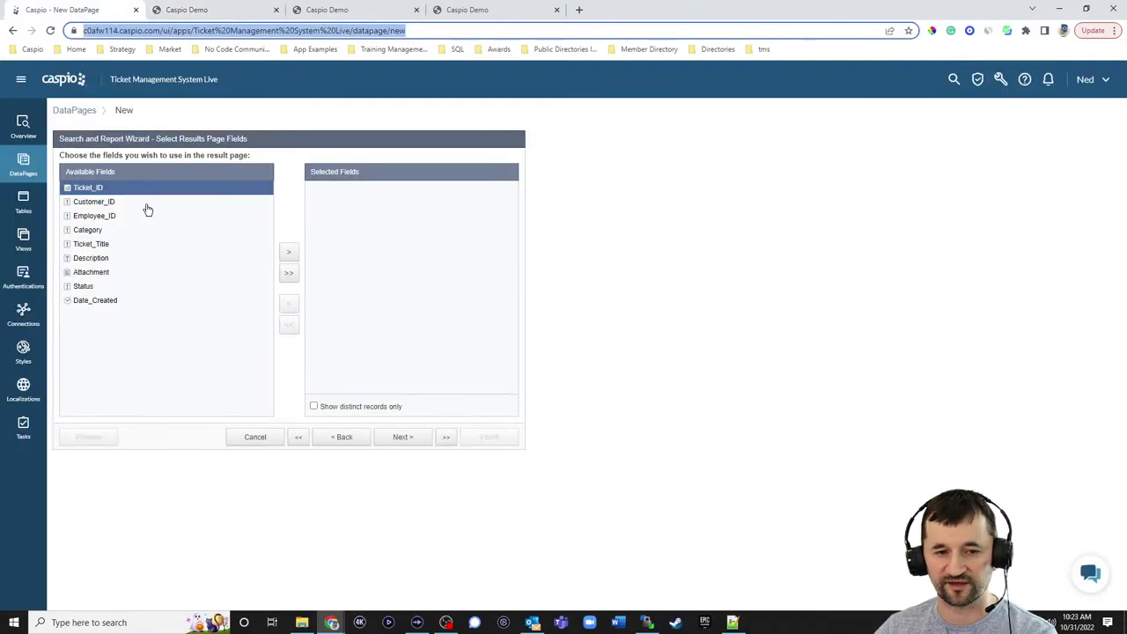
click(291, 253)
click(98, 230)
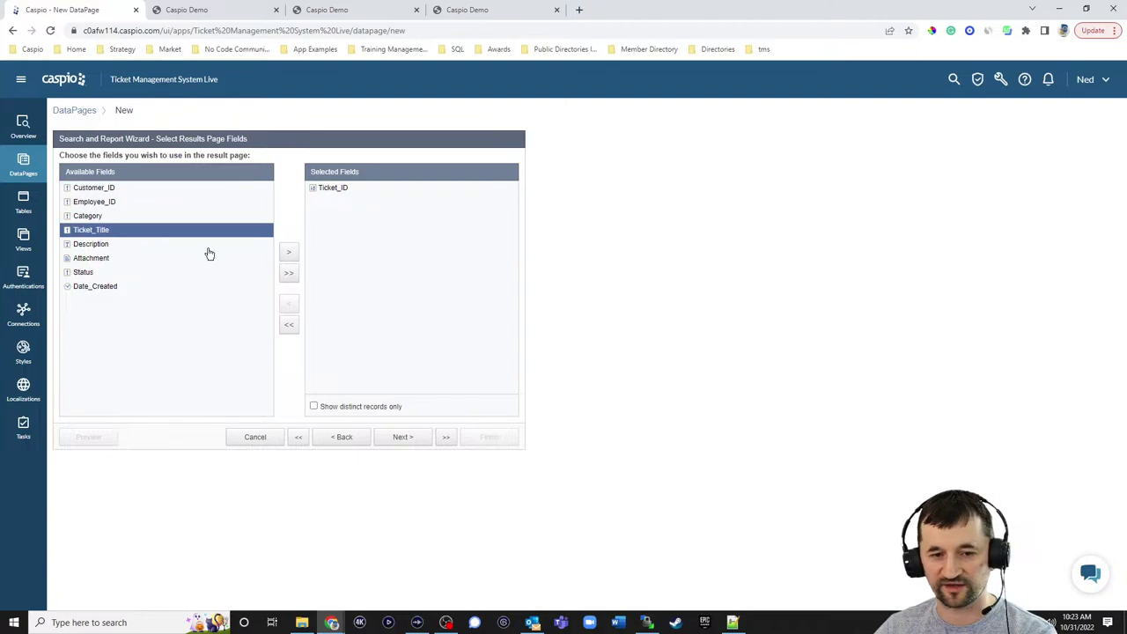
click(289, 252)
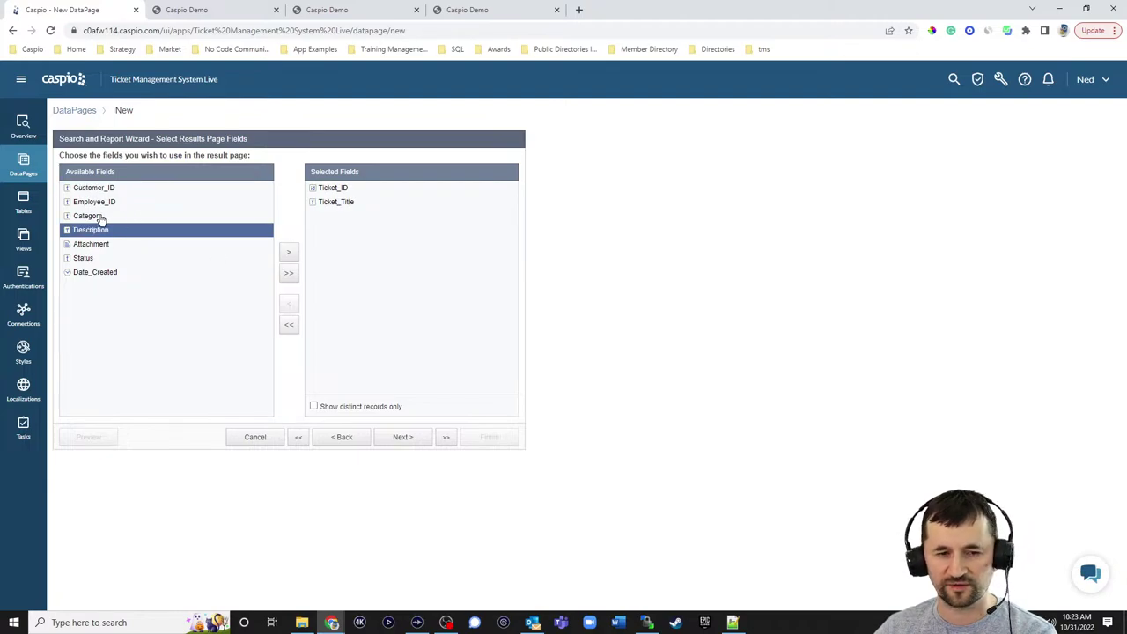
click(201, 11)
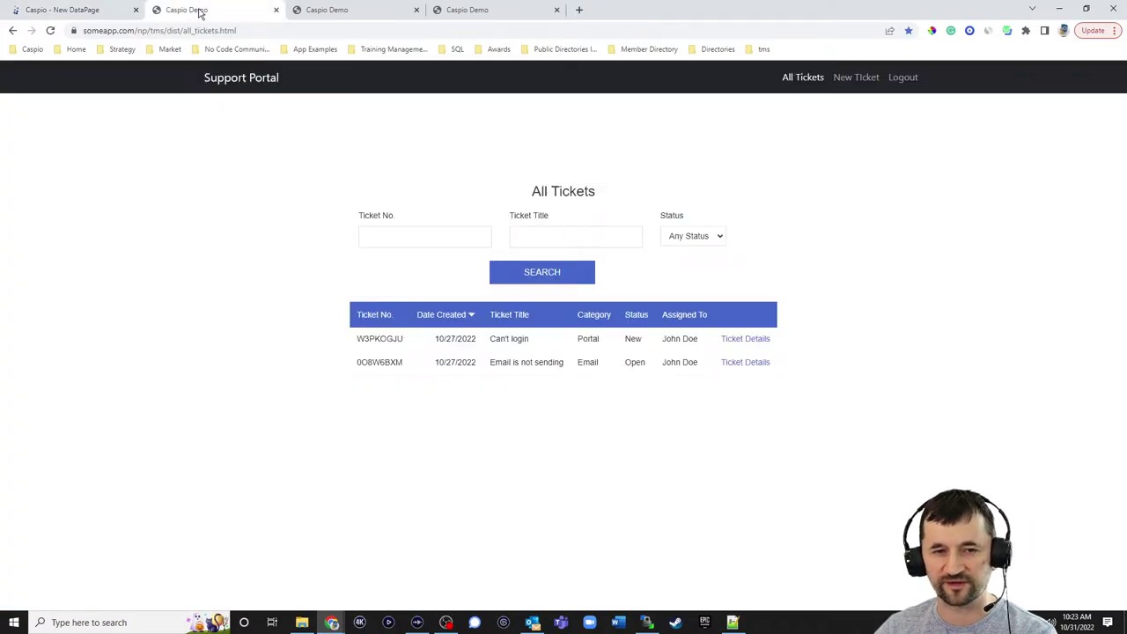
click(90, 12)
click(93, 272)
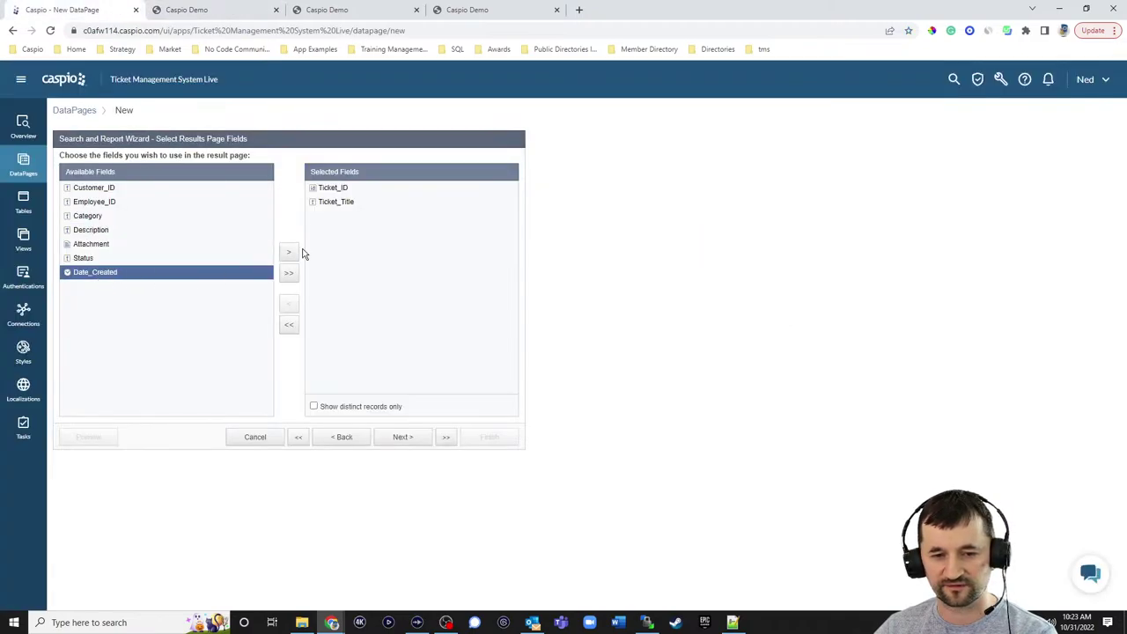
click(288, 253)
click(199, 12)
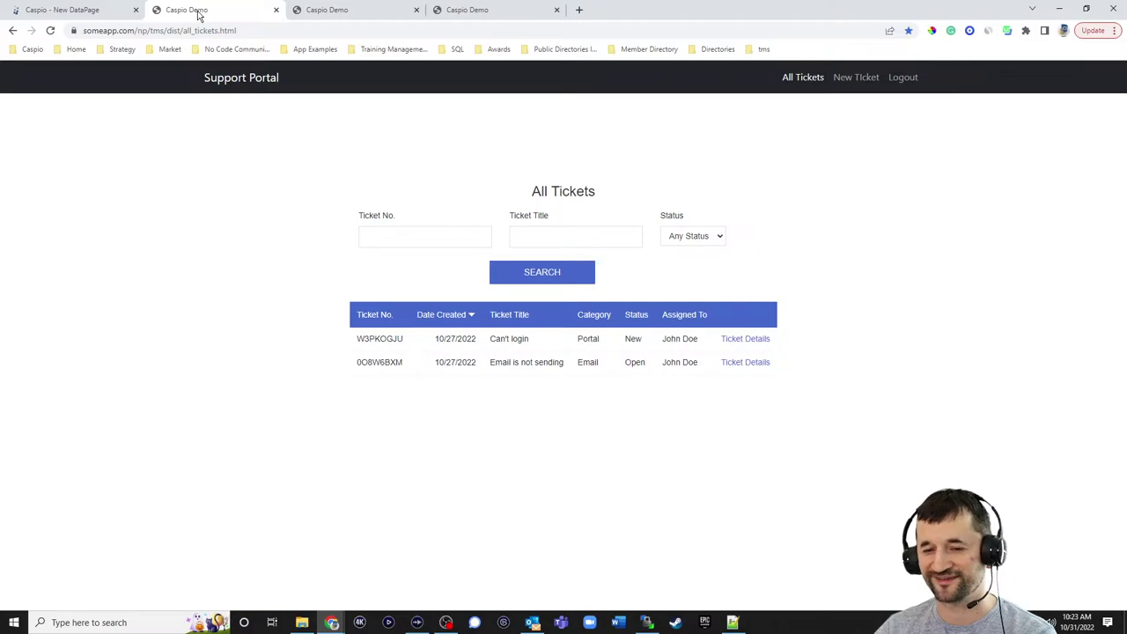
click(105, 11)
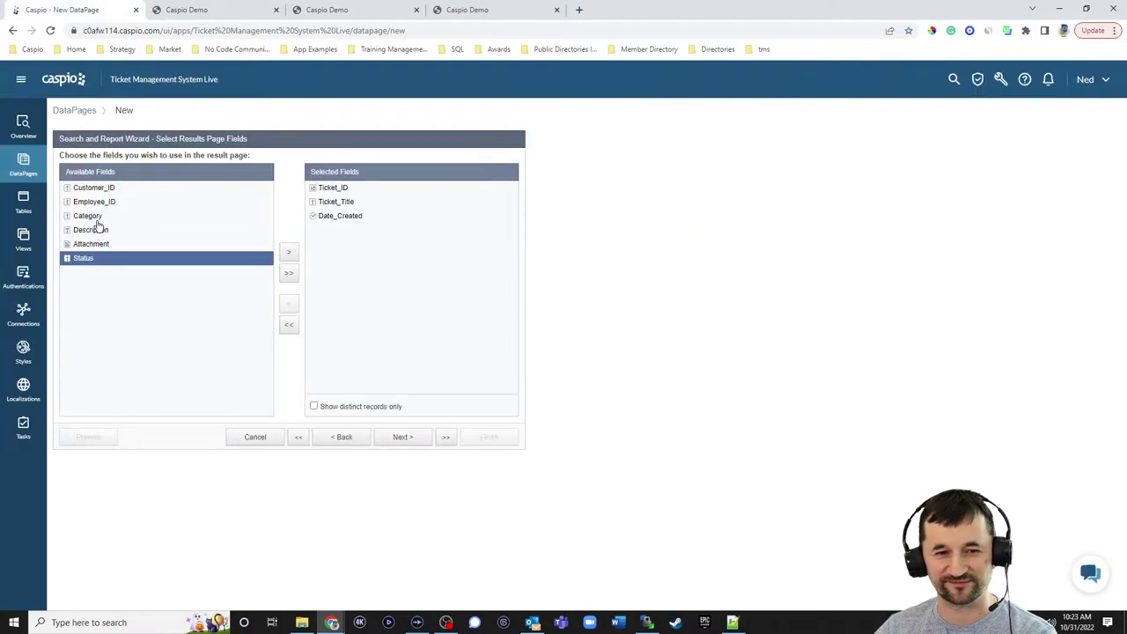
- Add Category, Status and Employee_ID to the results page fields
click(119, 217)
click(289, 253)
click(164, 247)
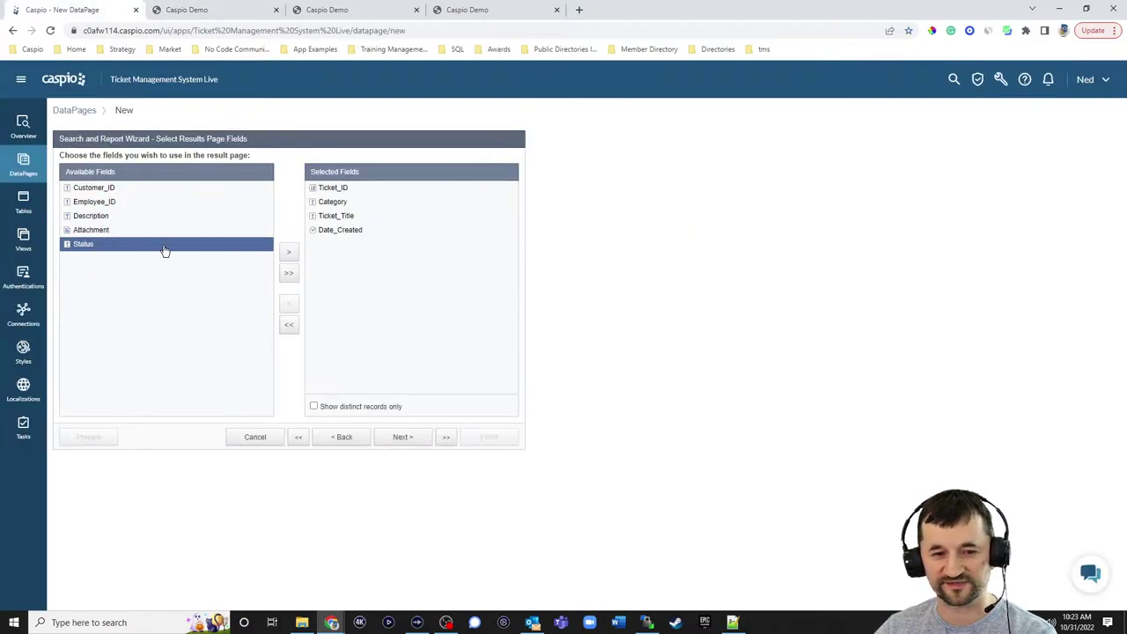
click(282, 253)
click(132, 203)
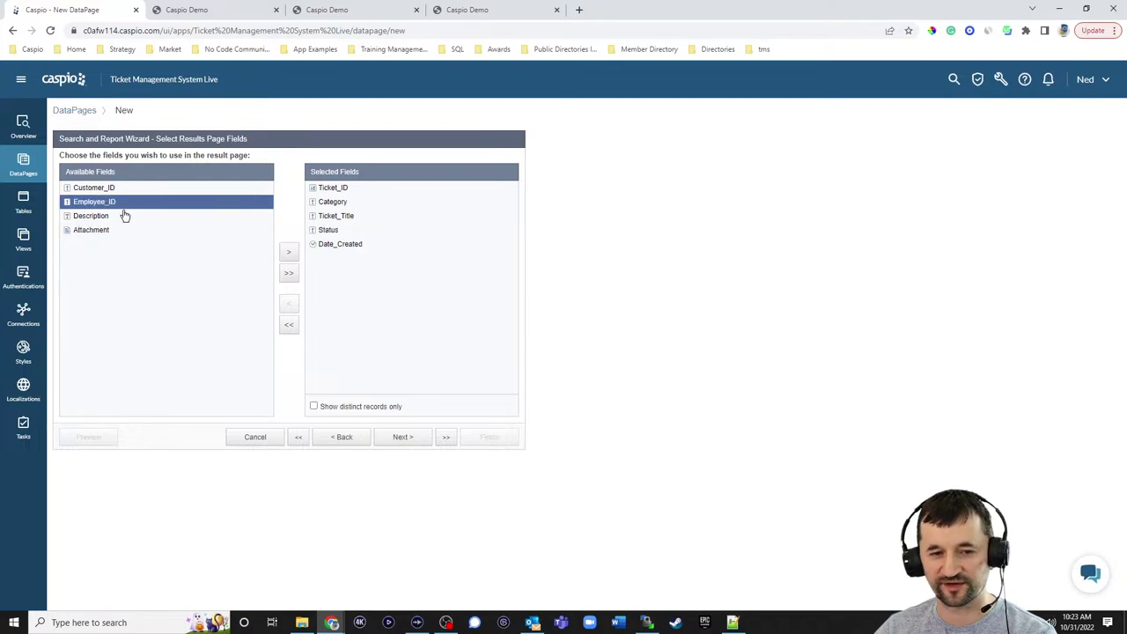
click(286, 255)
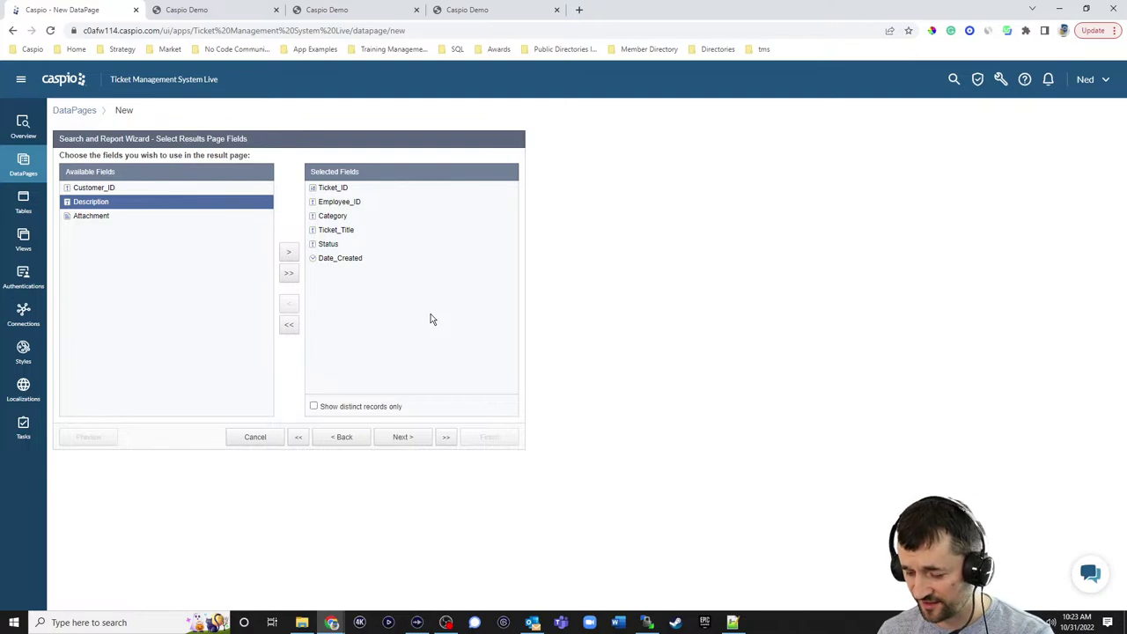
click(406, 436)
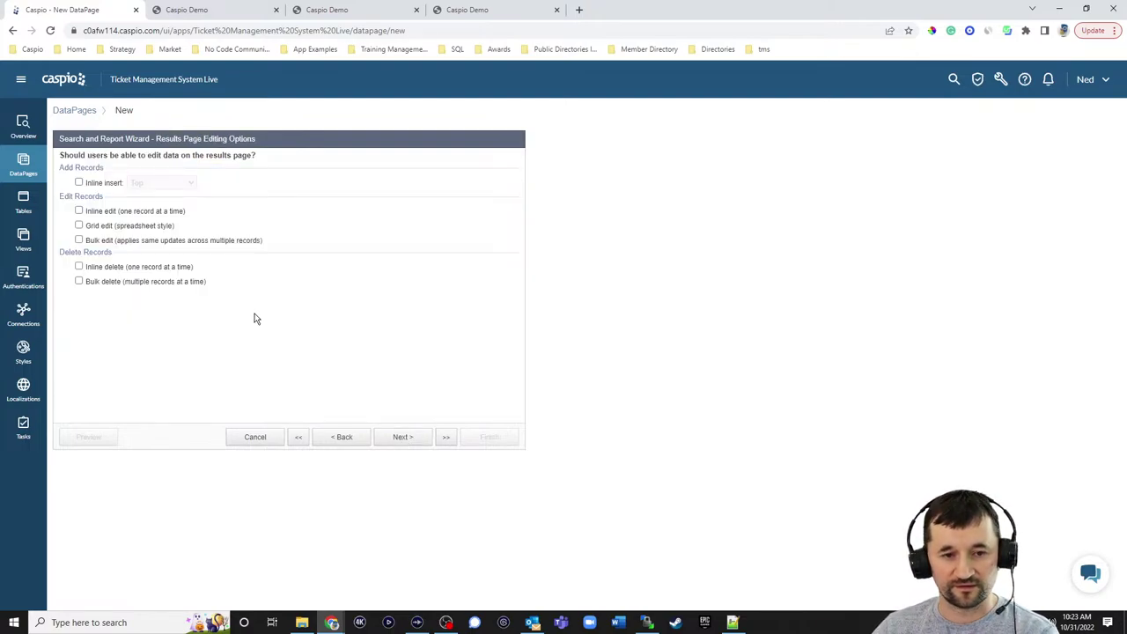
click(199, 10)
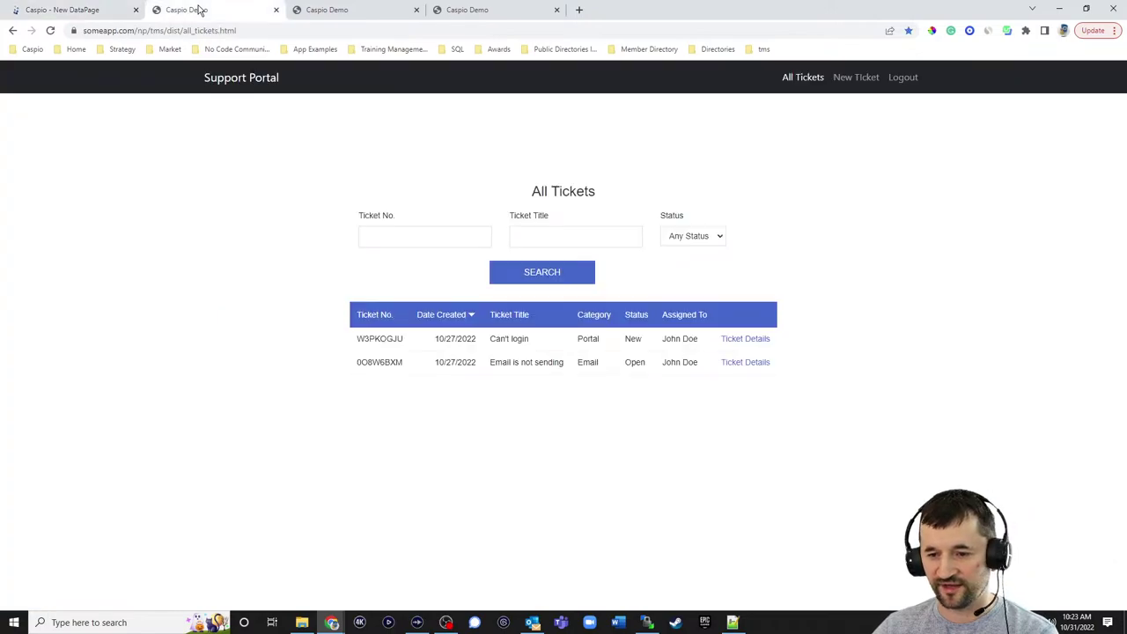
click(97, 12)
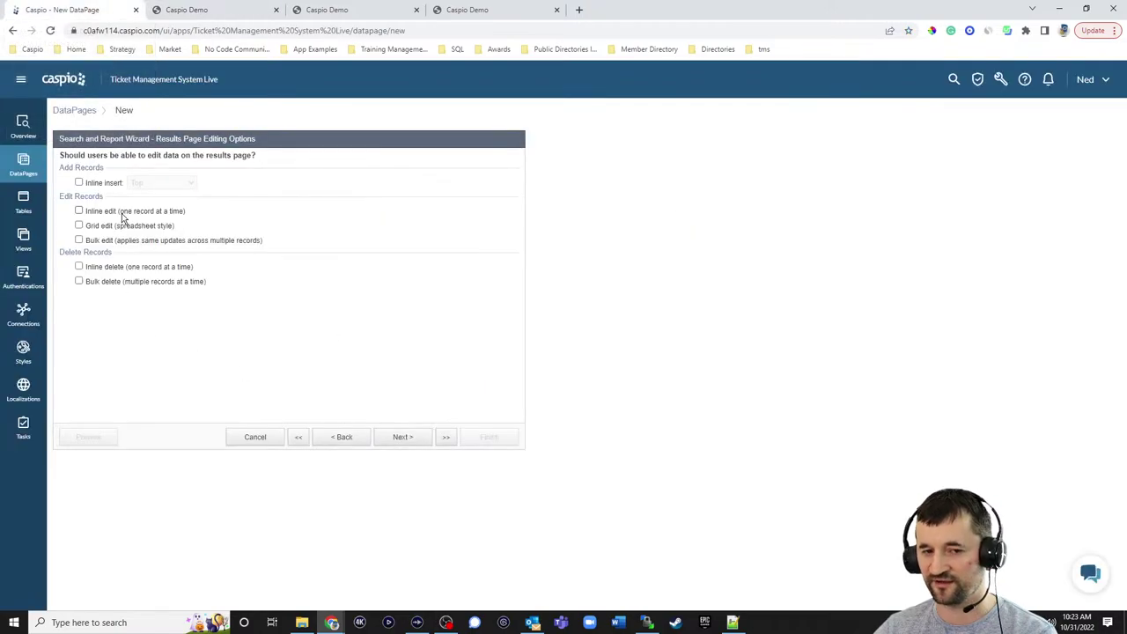
- Add an HTML Block to the results page and move it to the end of the list
click(401, 437)
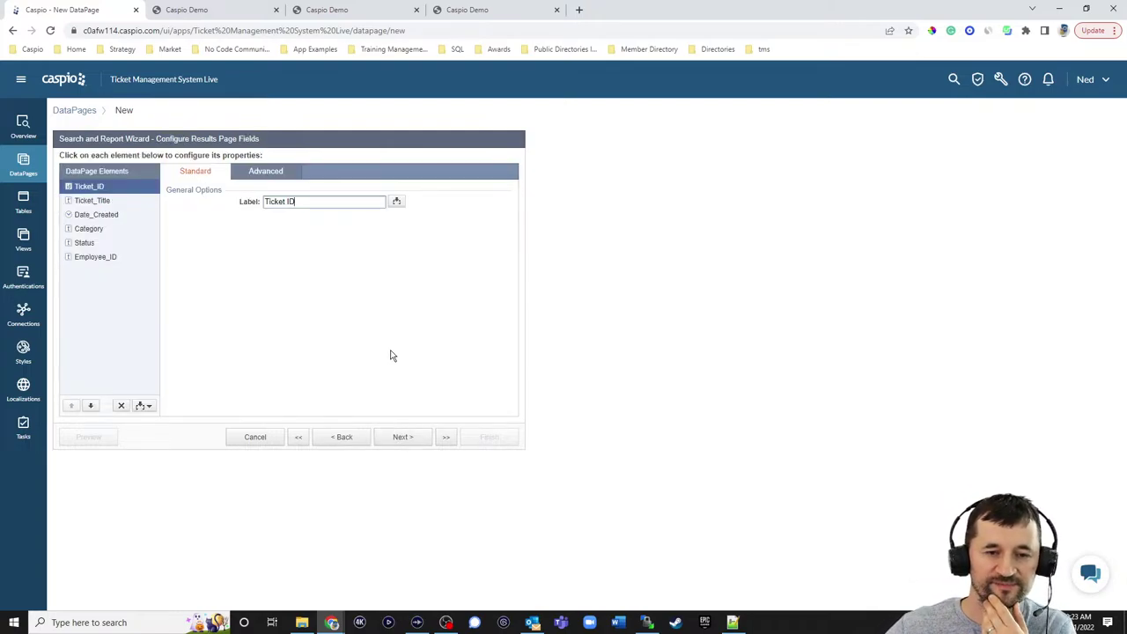
click(143, 405)
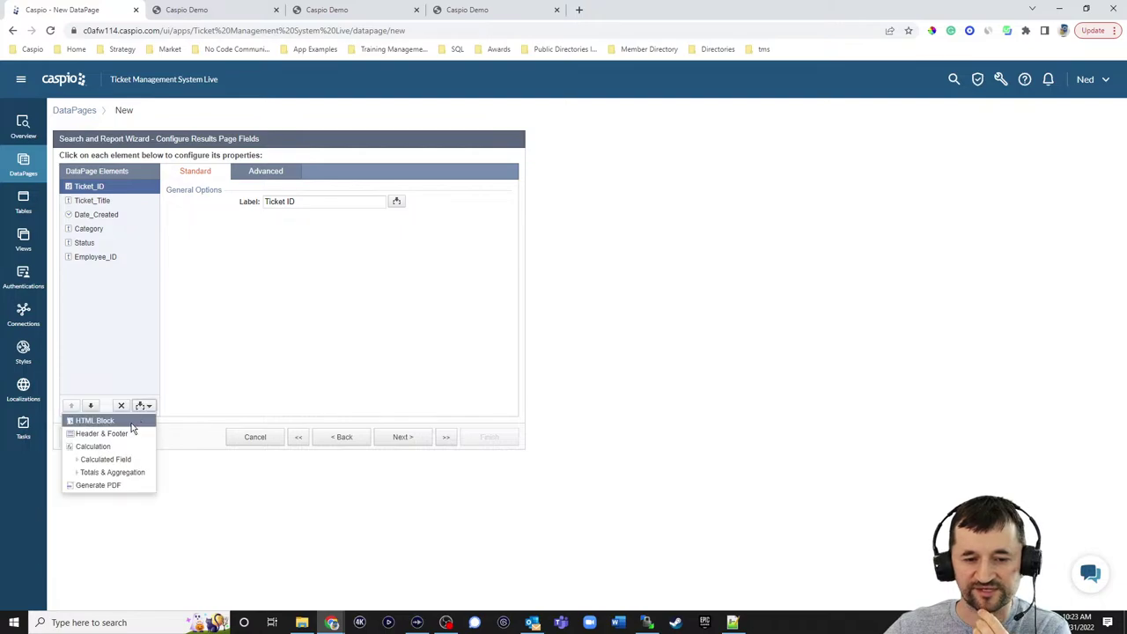
click(120, 423)
click(90, 405)
click(90, 405)
click(90, 405)
click(90, 405)
click(90, 405)
click(90, 405)
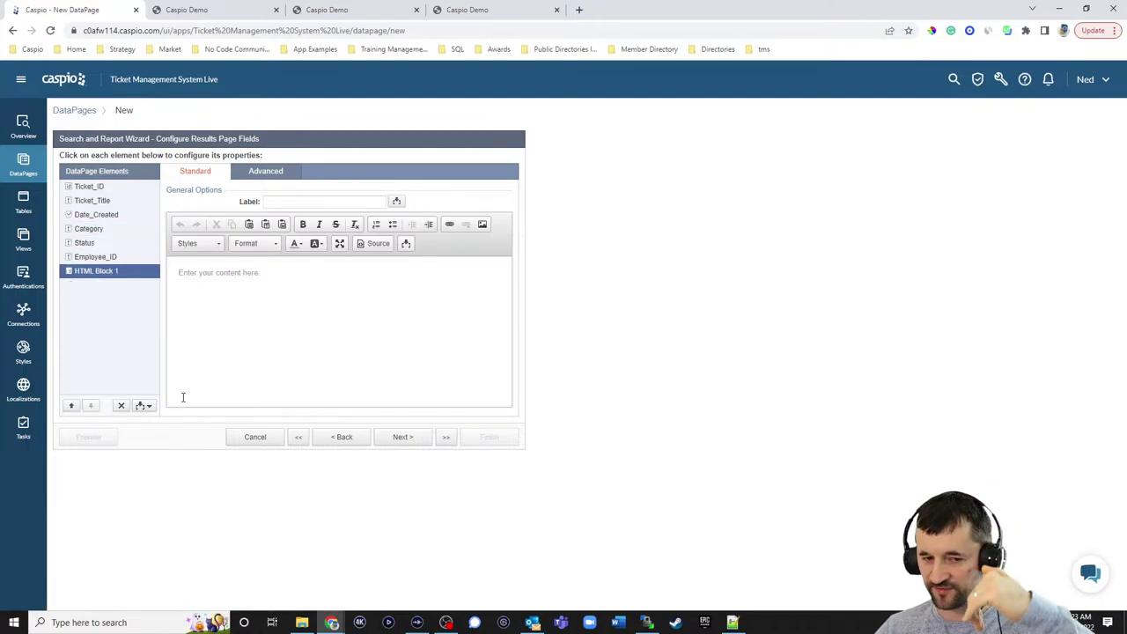
- Review the HTML block's Advanced options, then view the portal's All Tickets page
click(275, 174)
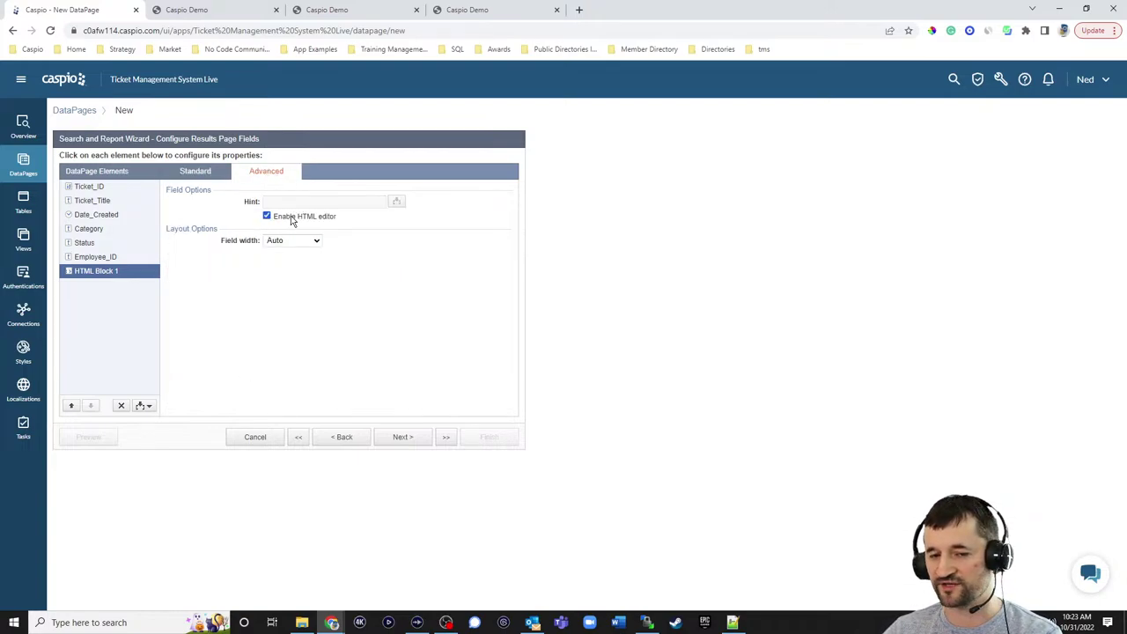
click(216, 175)
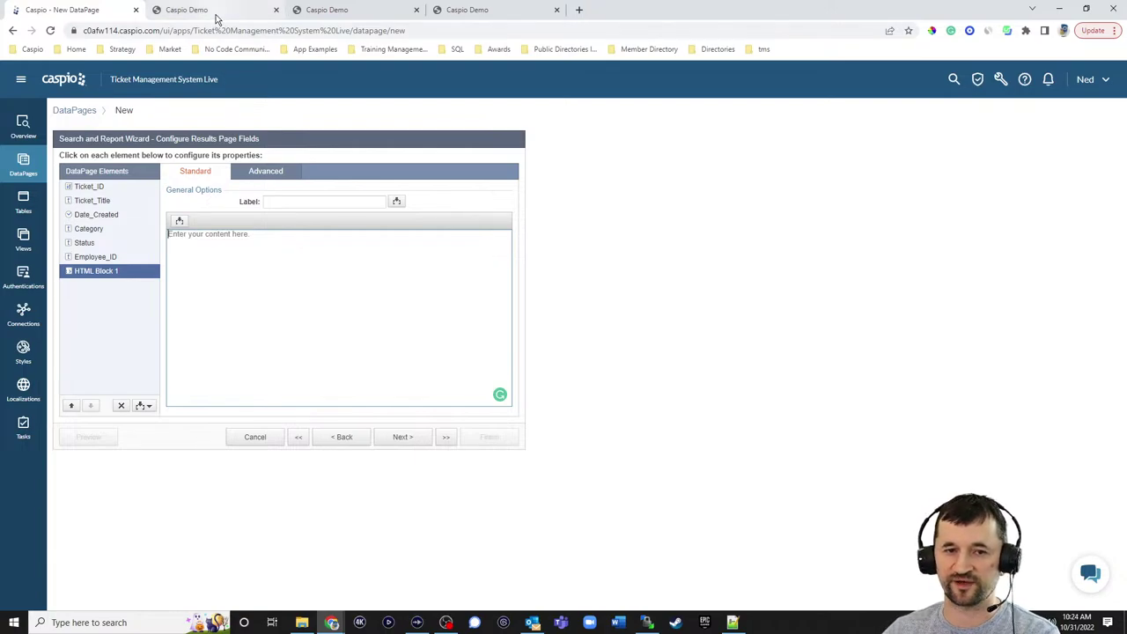
click(186, 10)
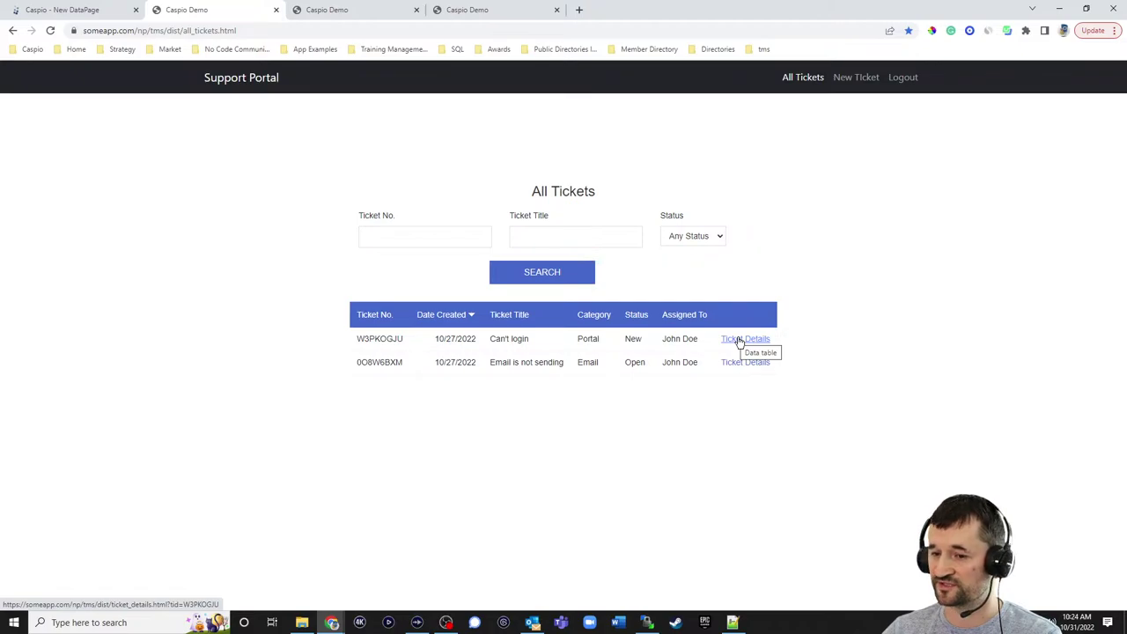
- Open ticket W3PKOGJU's details page and note the tid parameter in its address
click(740, 340)
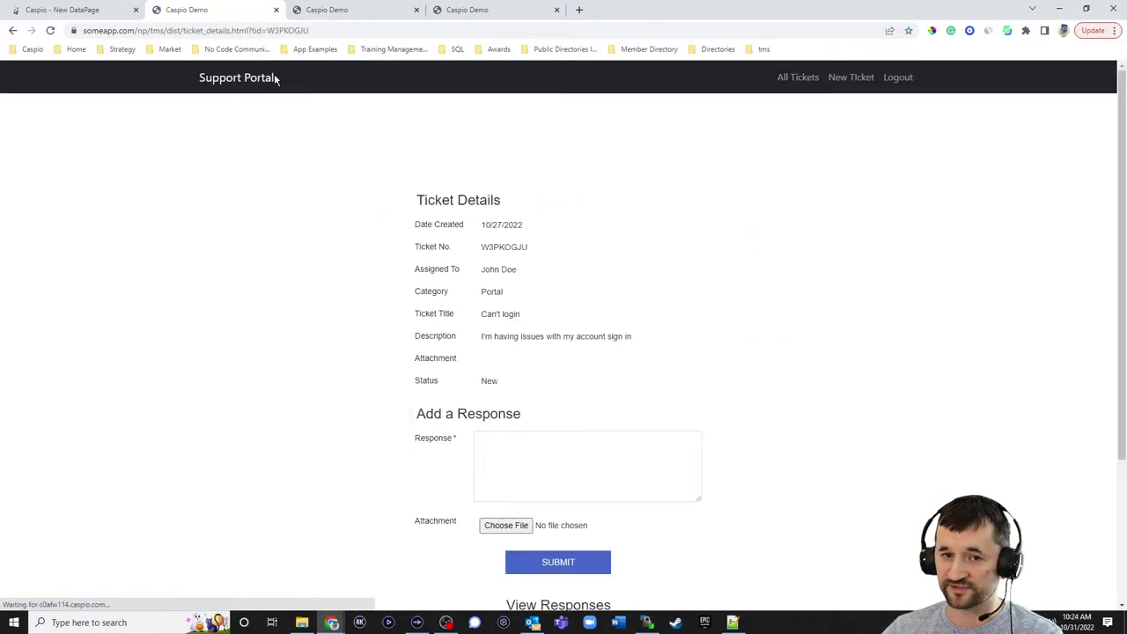
drag(254, 31, 309, 32)
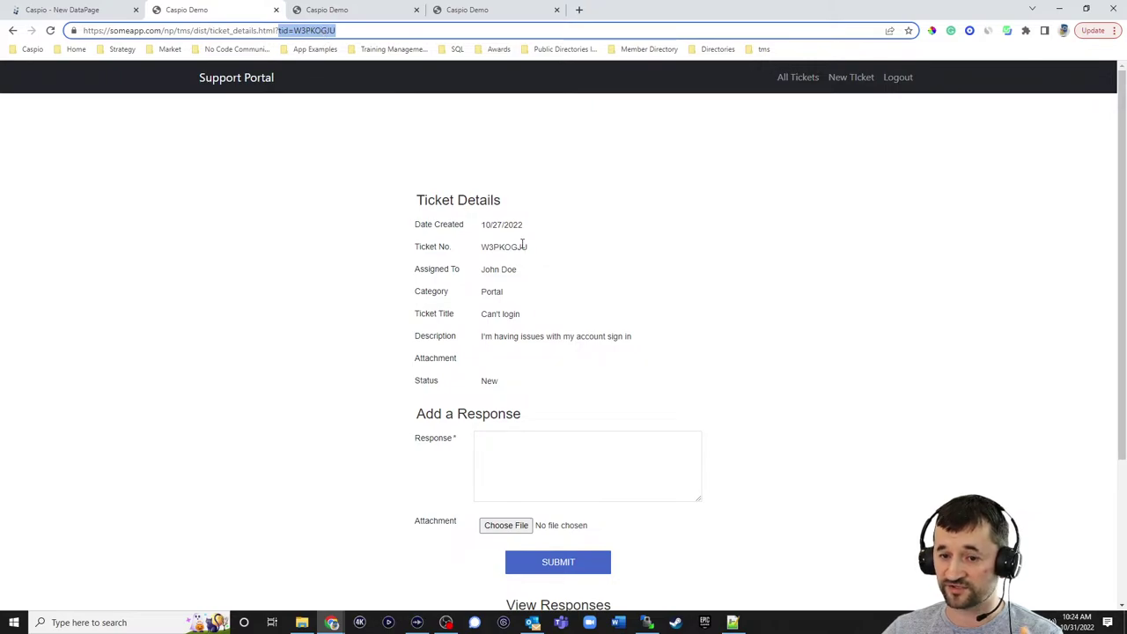
scroll(779, 317, down, 2)
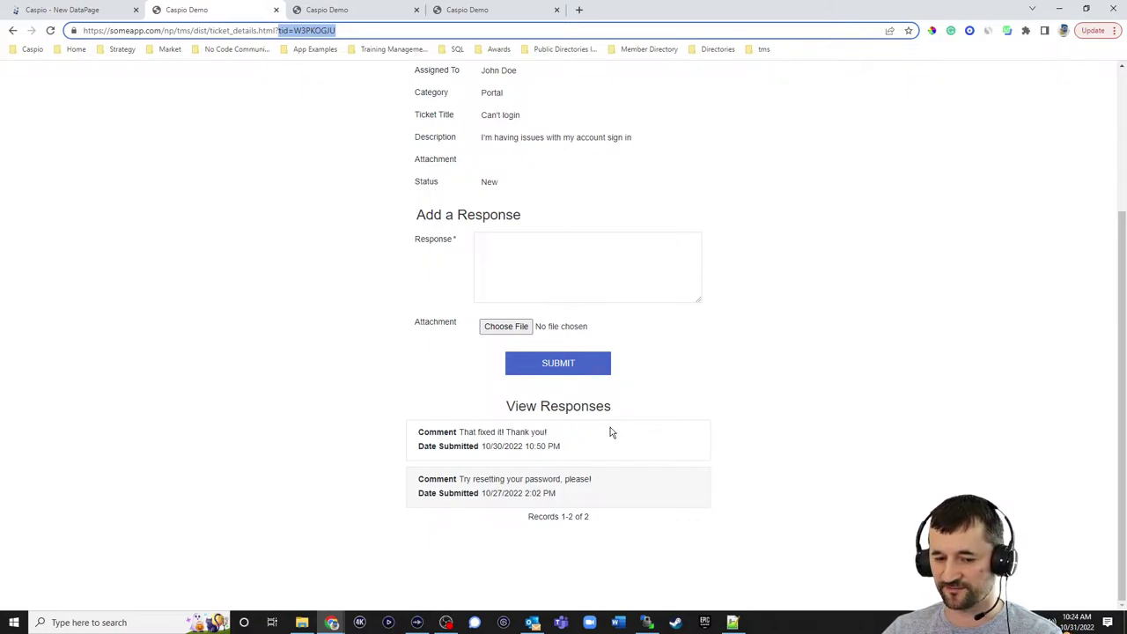
- Back in the DataPage wizard, enable the HTML editor for HTML Block 1 and confirm
click(124, 15)
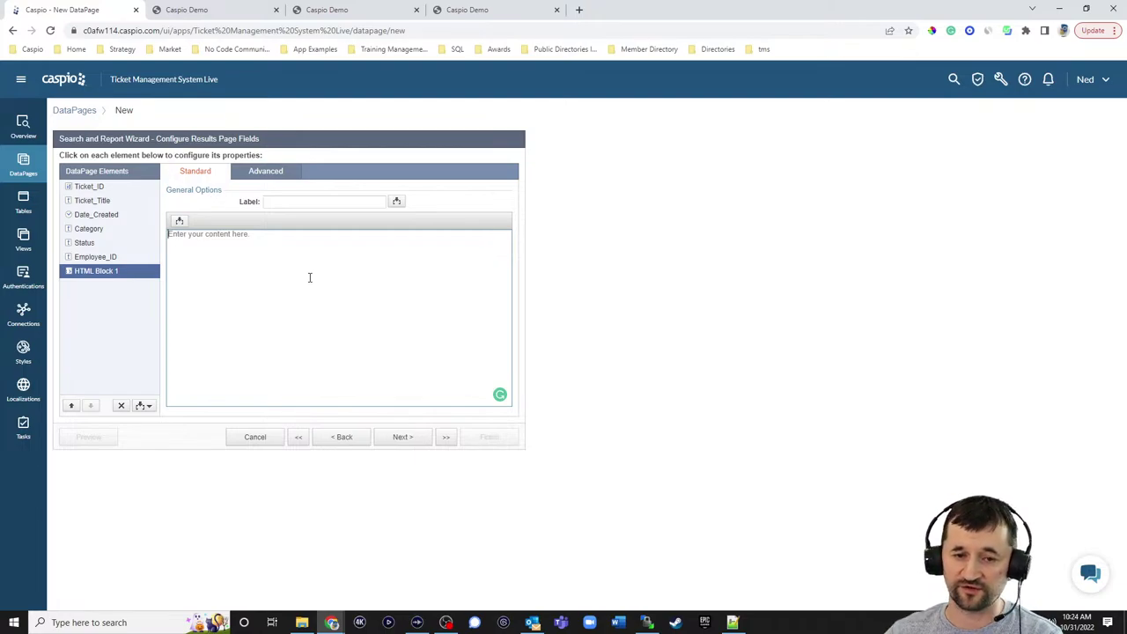
click(277, 173)
drag(284, 217, 289, 224)
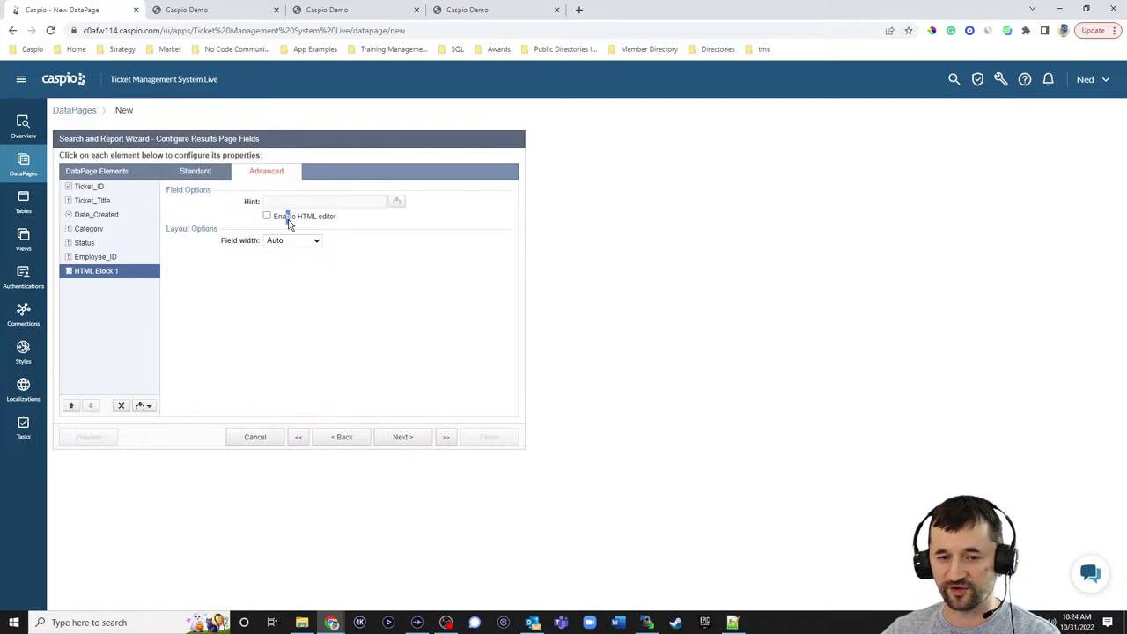
click(290, 218)
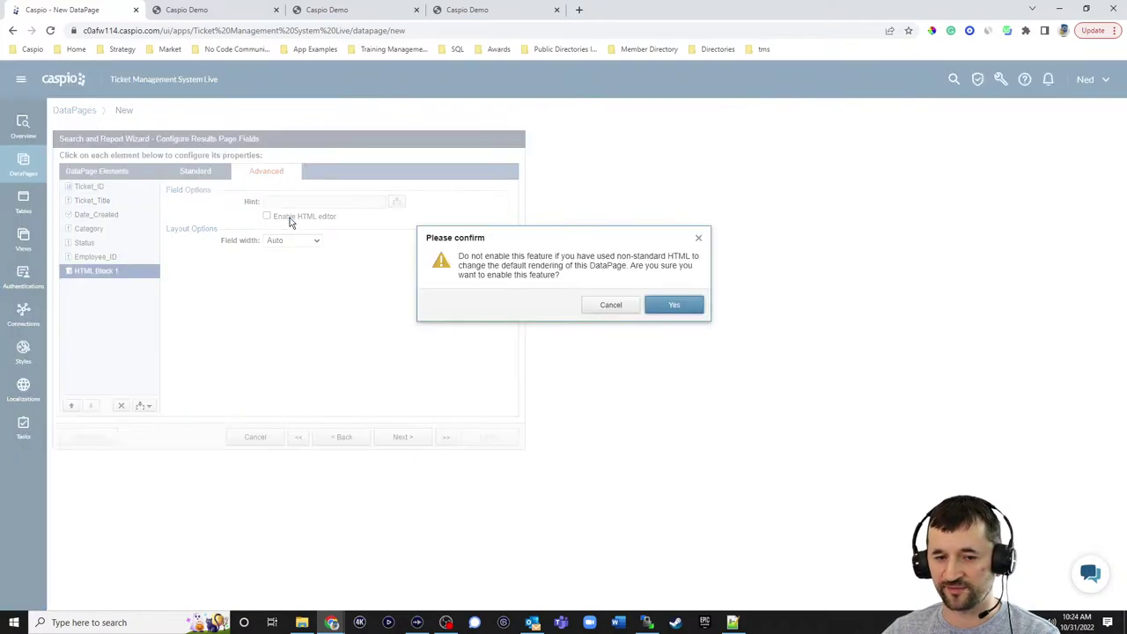
click(686, 308)
- Type 'Ticket Details' into HTML Block 1 and select the text
click(196, 170)
click(250, 275)
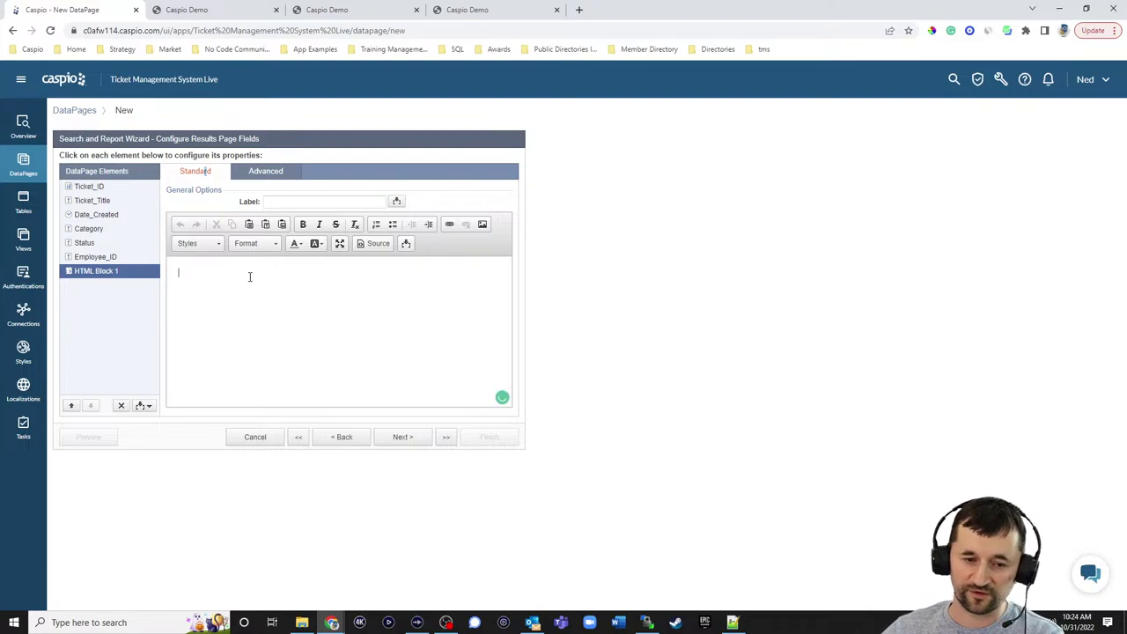
text(Ticket)
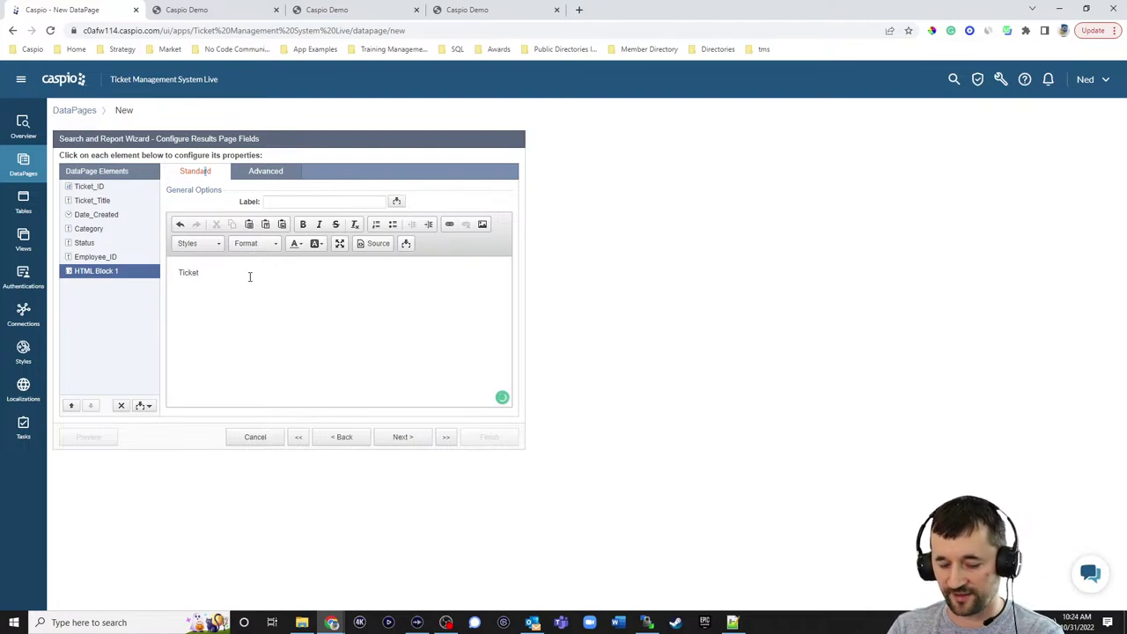
text( Details)
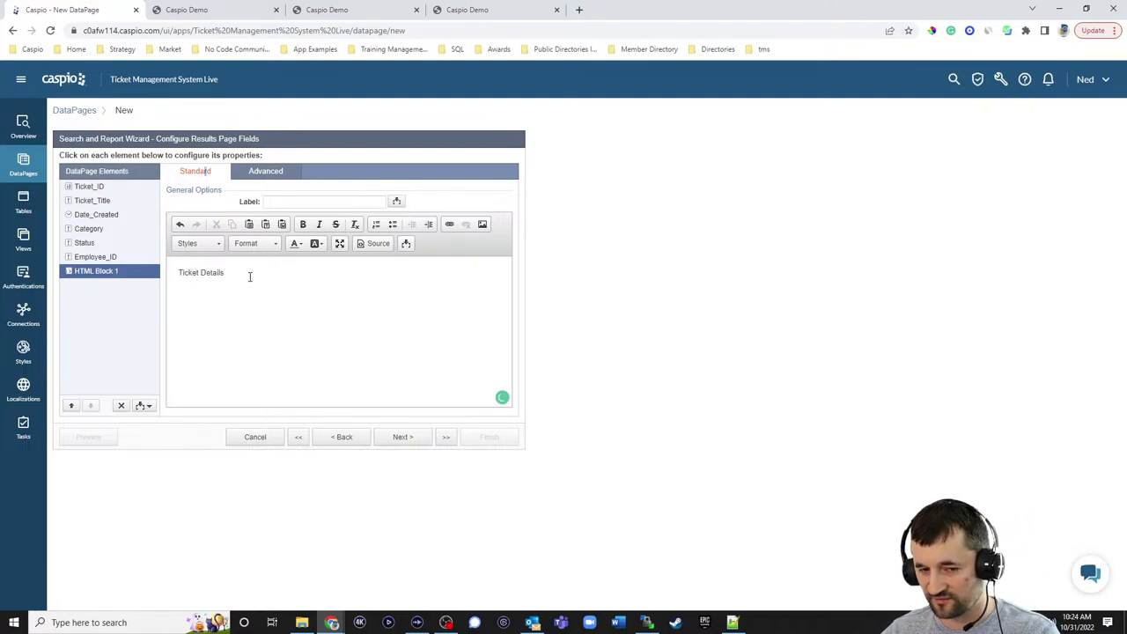
key(ctrl+a)
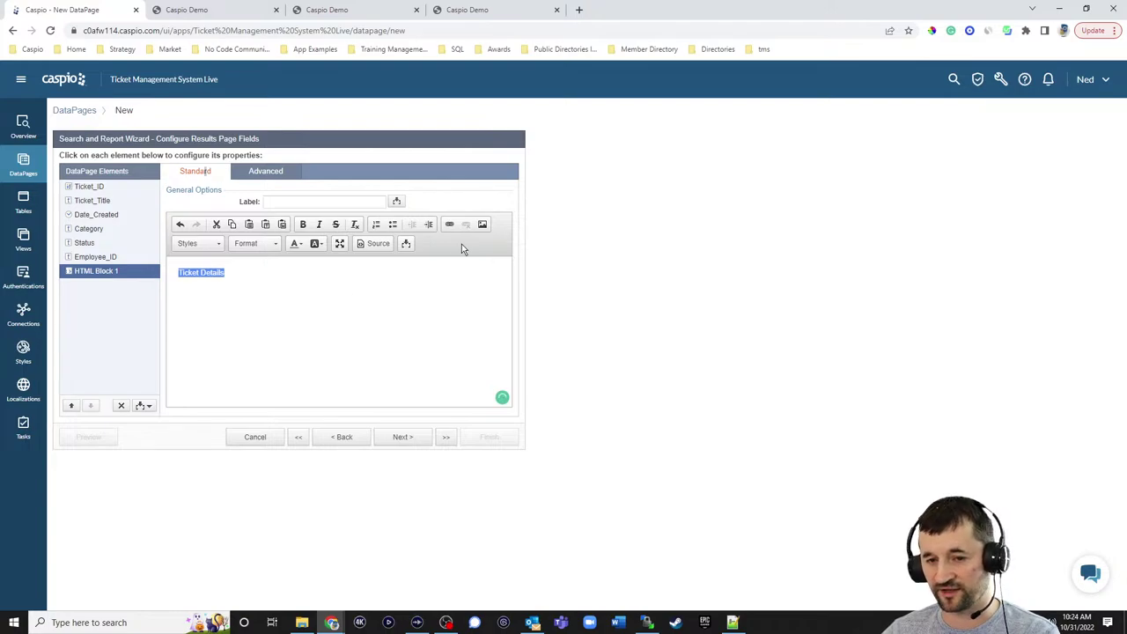
click(452, 227)
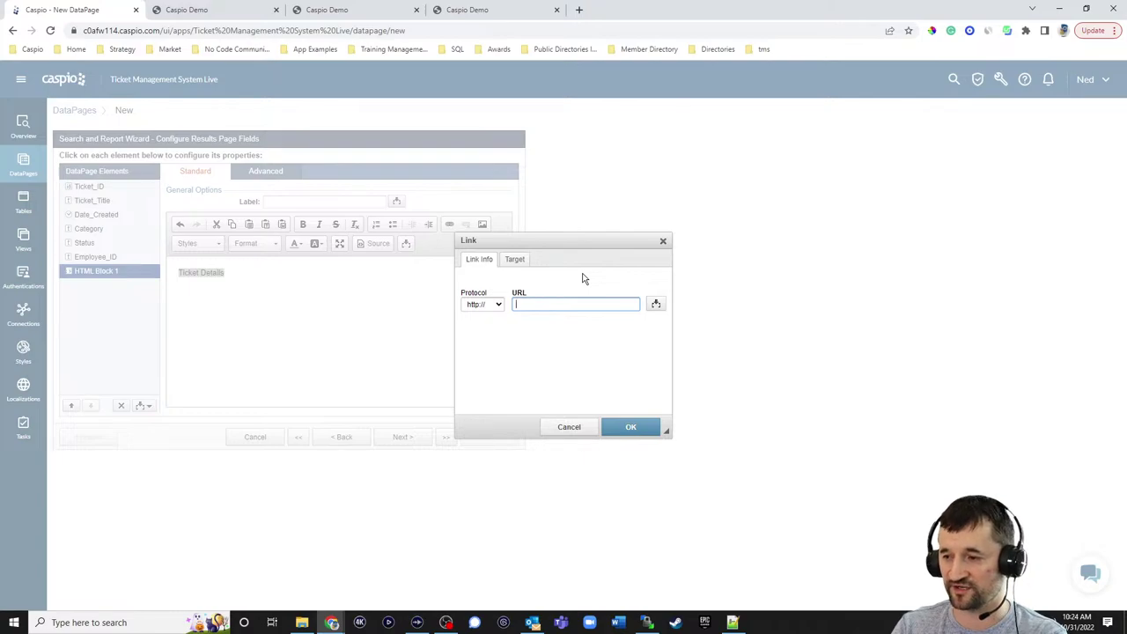
text(ticket_details.html?tid)
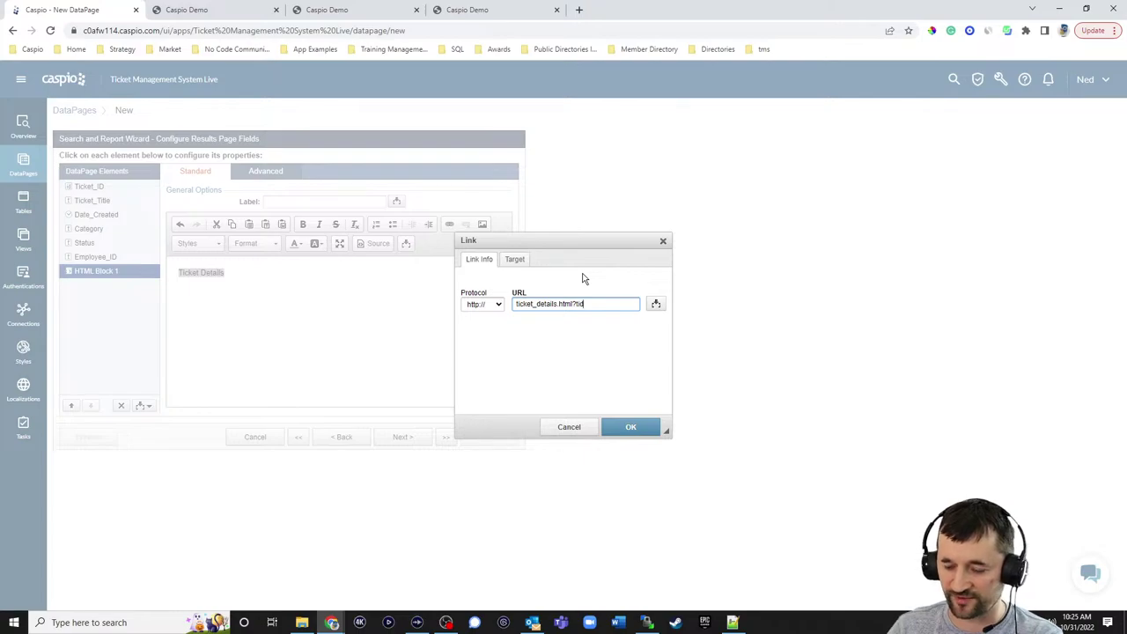
key(BackSpace)
text(cket)
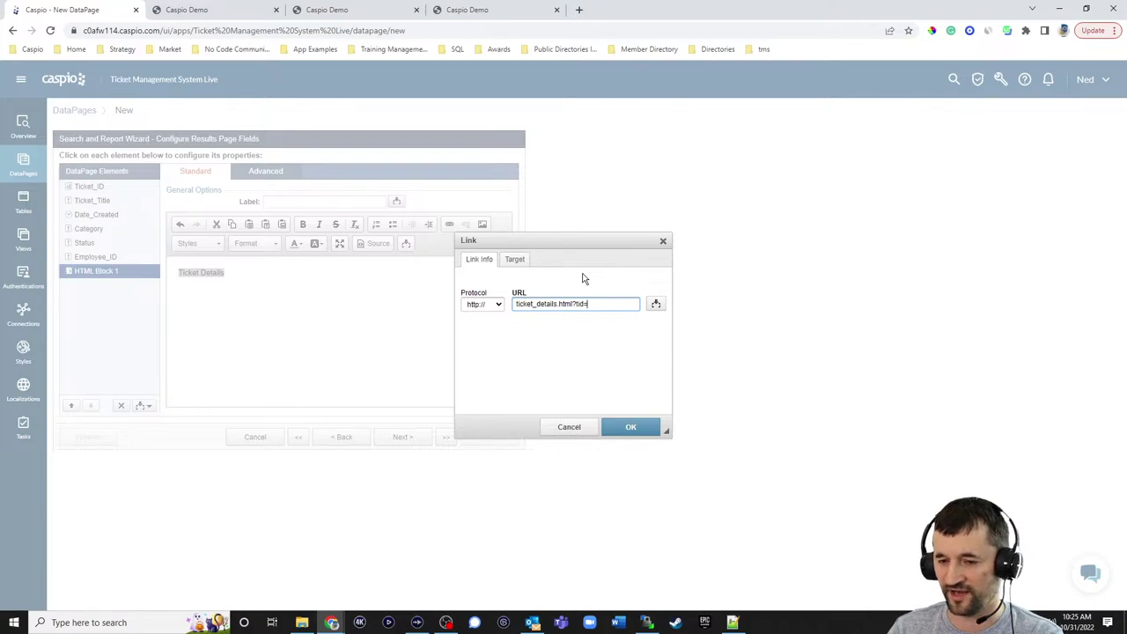
click(656, 304)
click(650, 324)
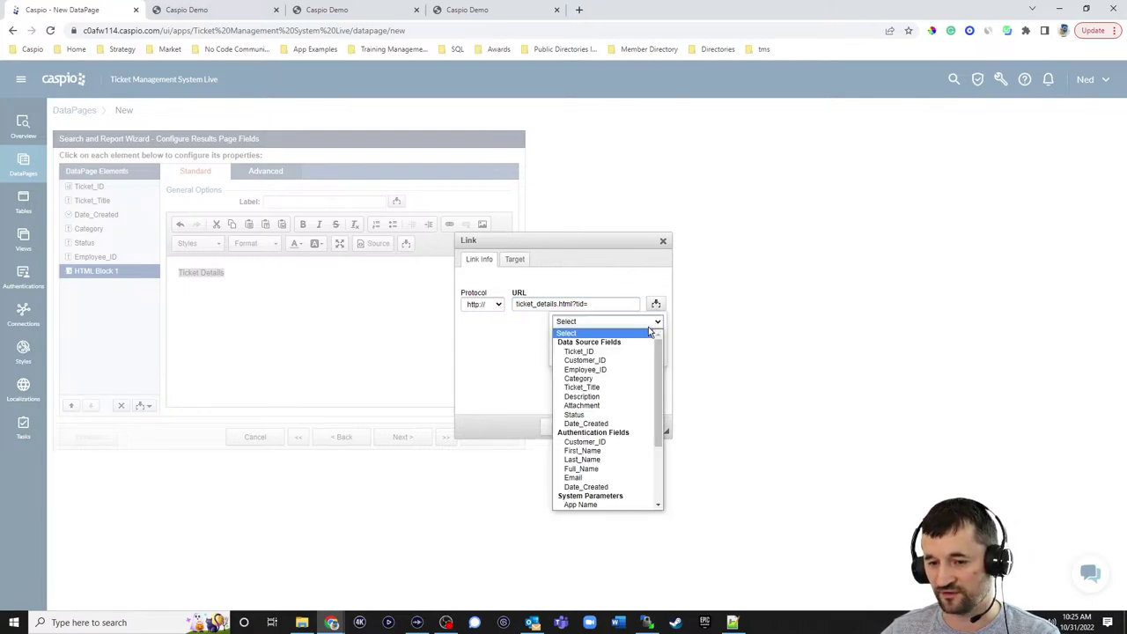
click(598, 352)
click(607, 355)
click(618, 437)
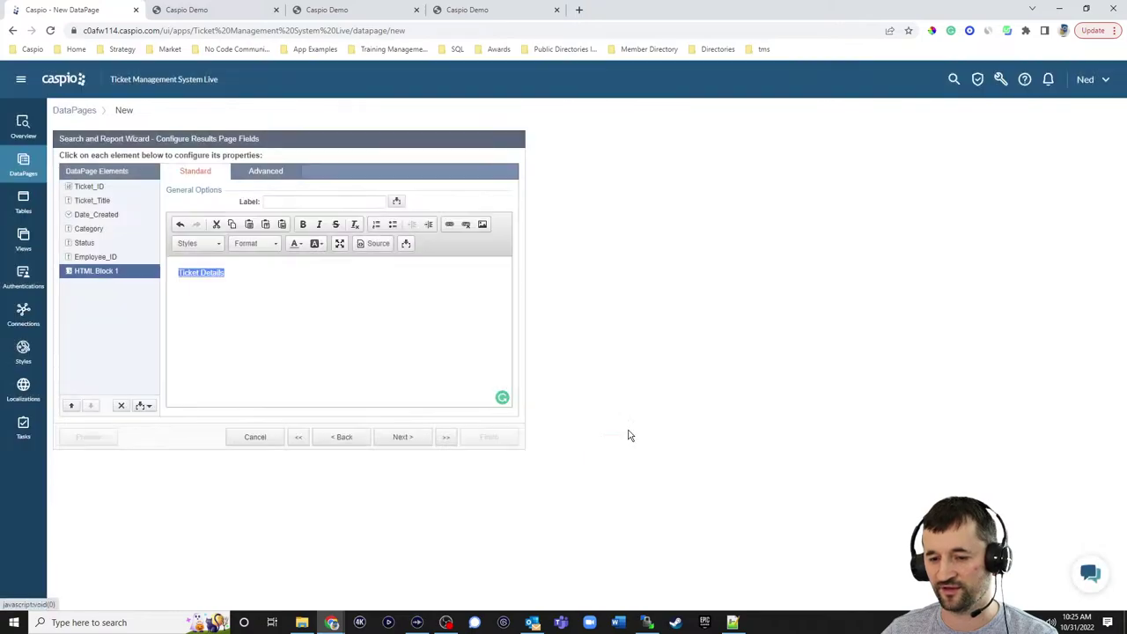
click(347, 291)
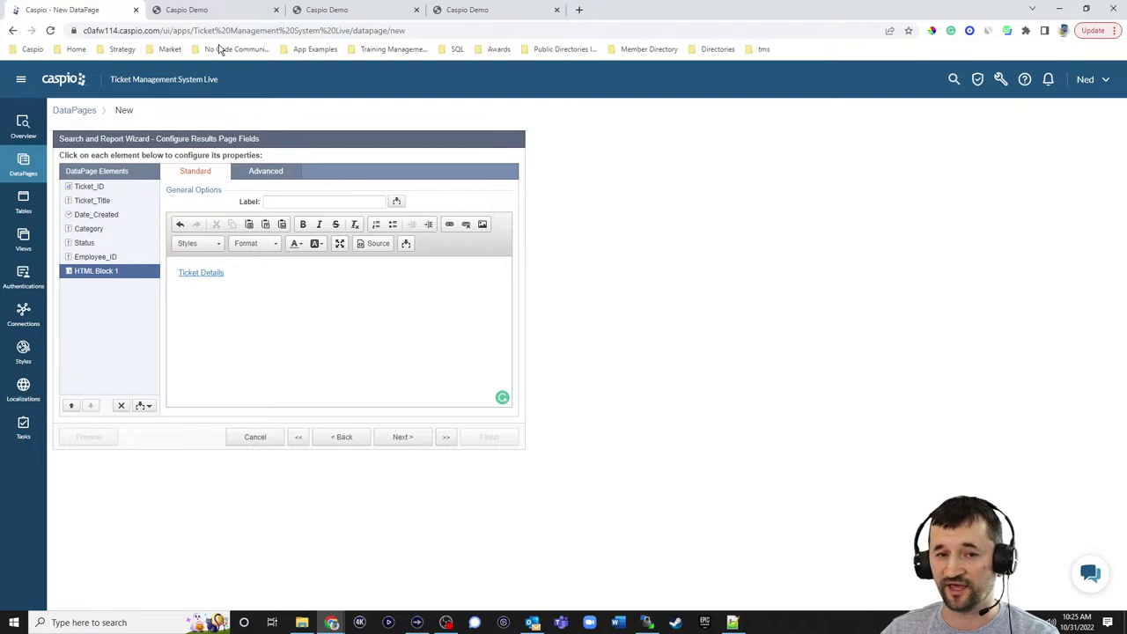
click(200, 10)
- Check the portal's details page for the Can't login ticket and its two responses
scroll(555, 224, up, 2)
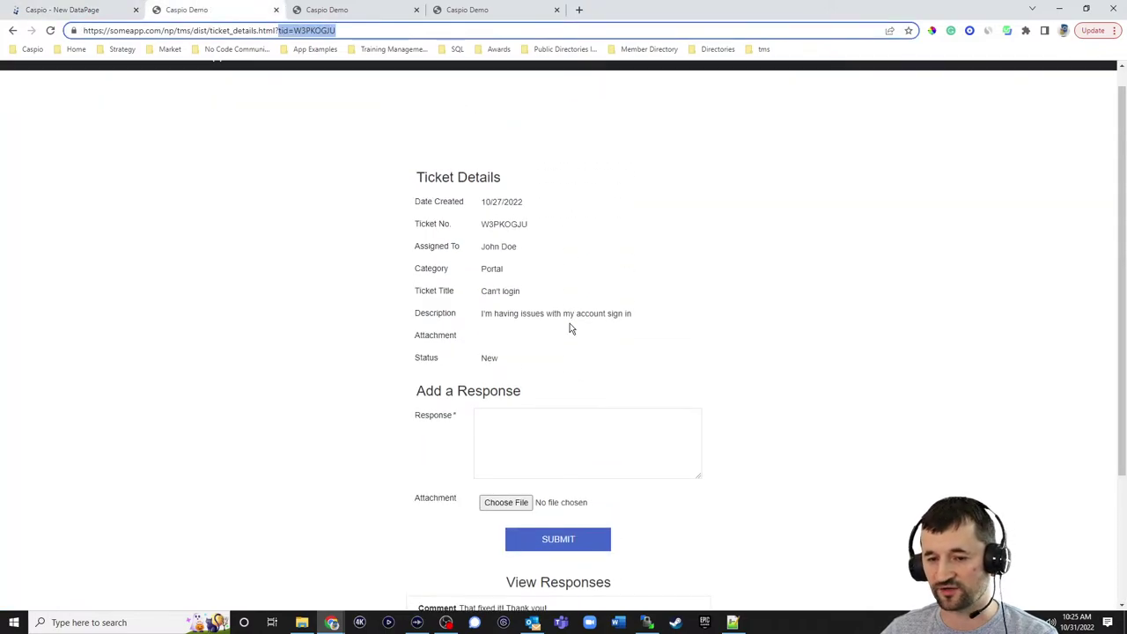
scroll(569, 414, down, 2)
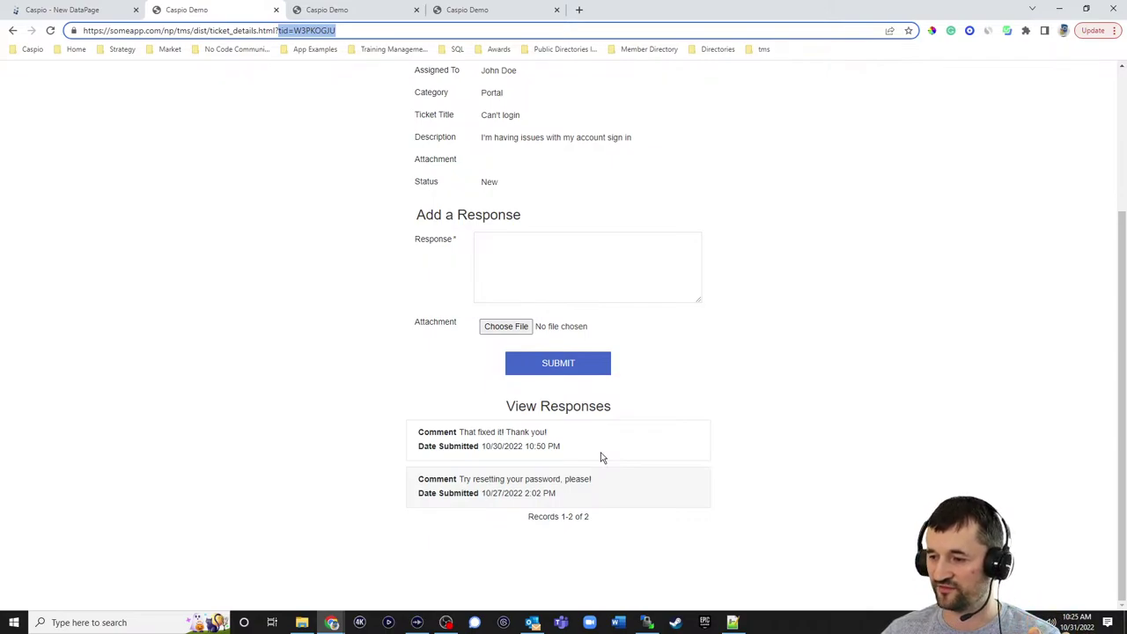
scroll(634, 453, up, 1)
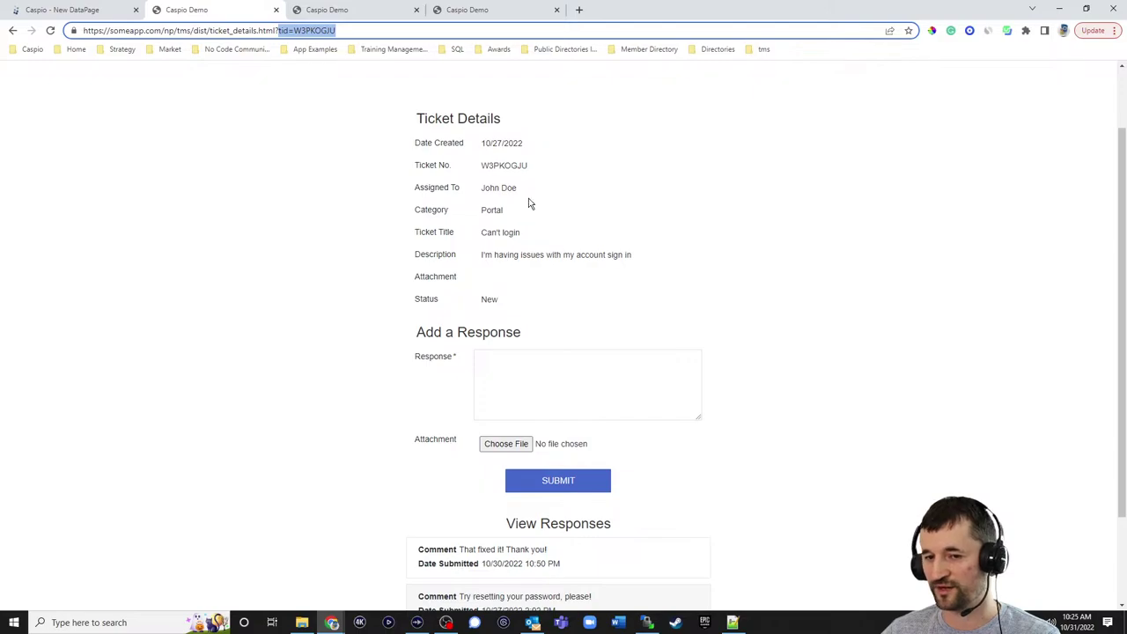
scroll(604, 246, down, 1)
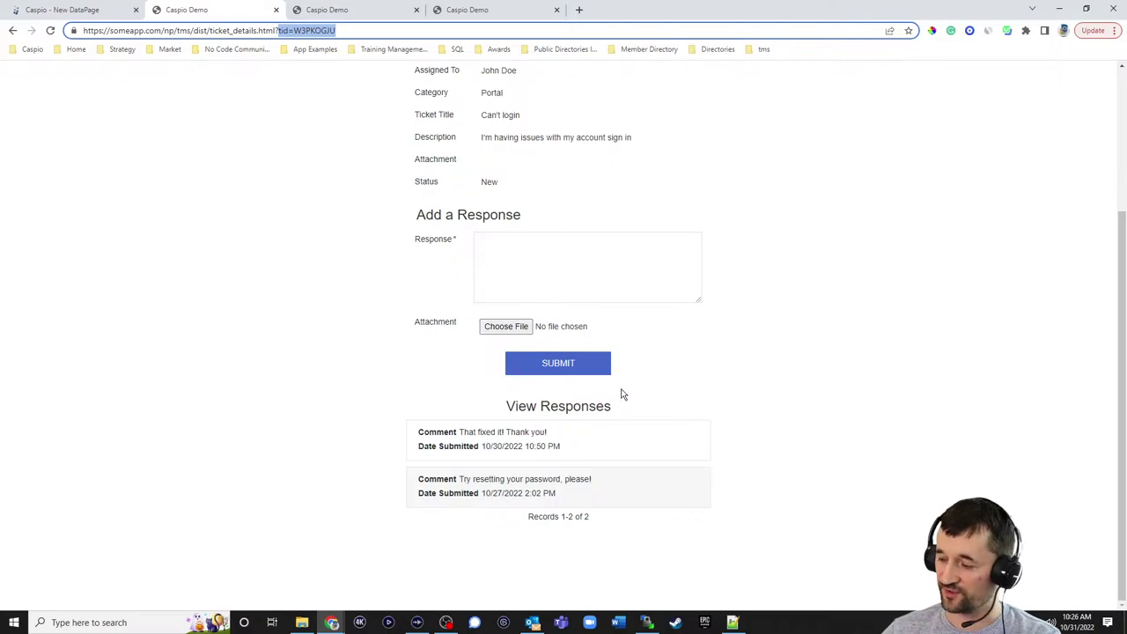
click(453, 10)
click(214, 10)
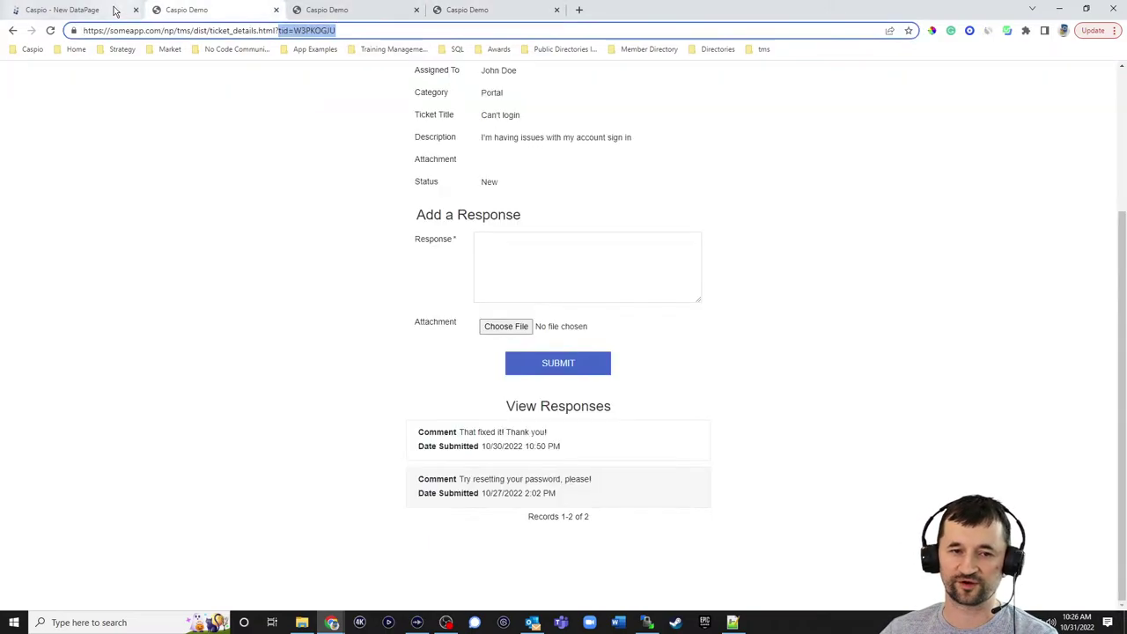
- Sort results by Date_Created descending, choose No Details Page, and finish the DataPage
click(80, 11)
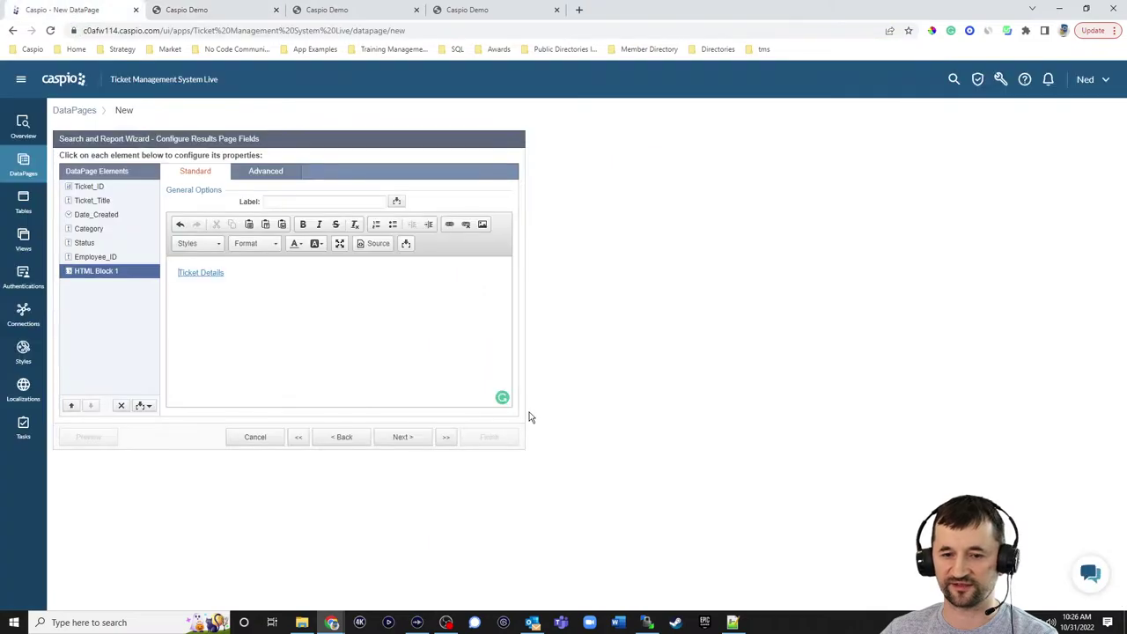
click(403, 437)
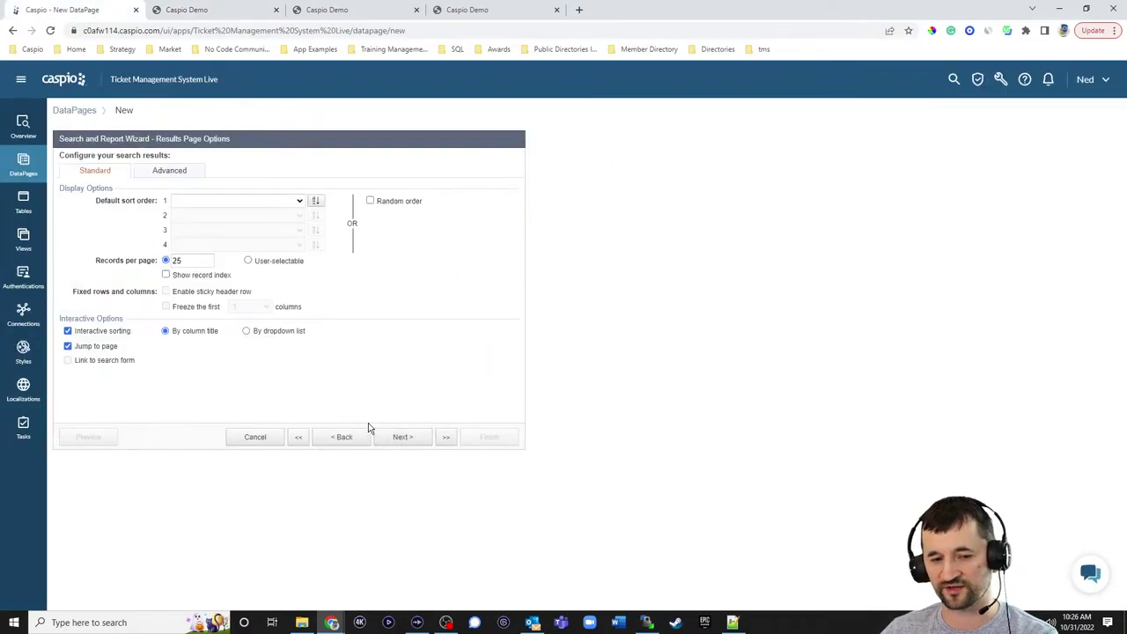
double_click(195, 258)
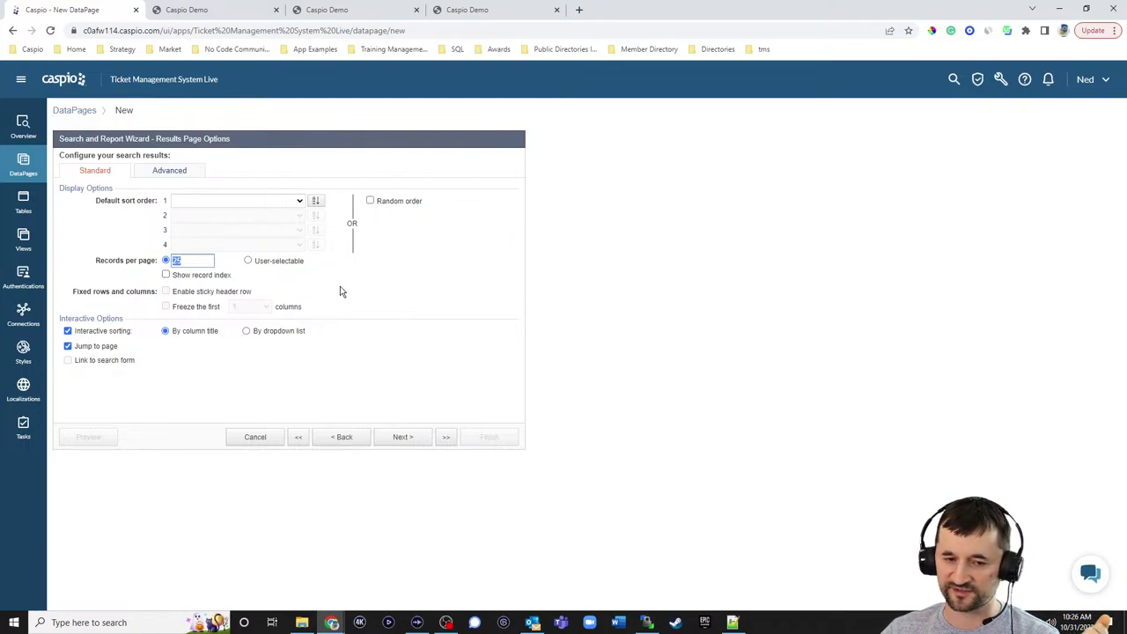
click(272, 202)
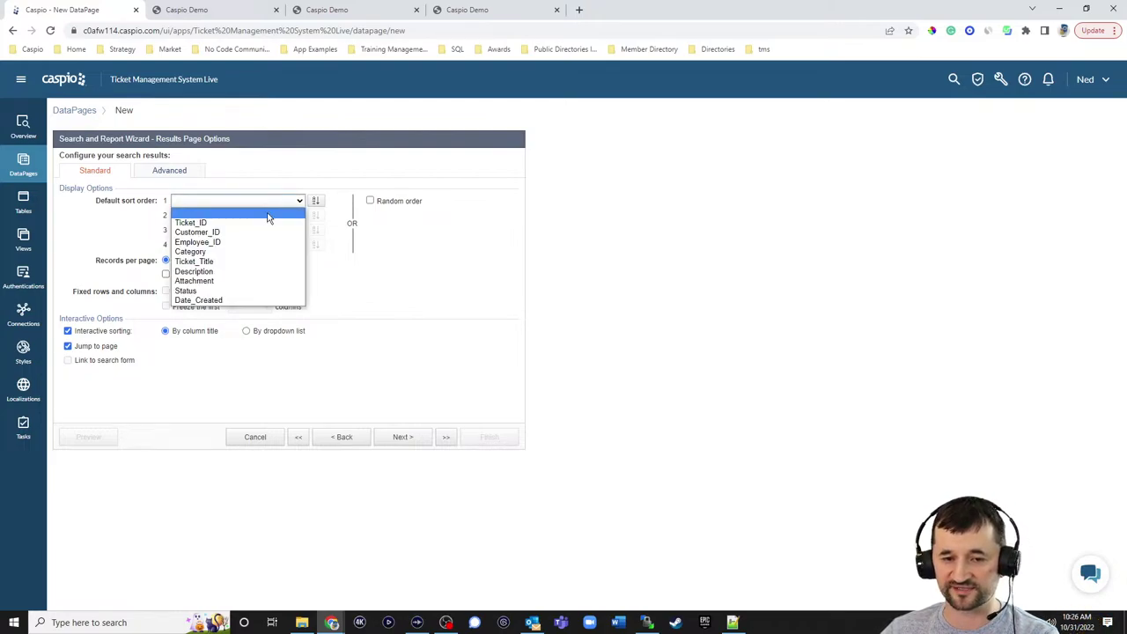
click(224, 301)
click(315, 200)
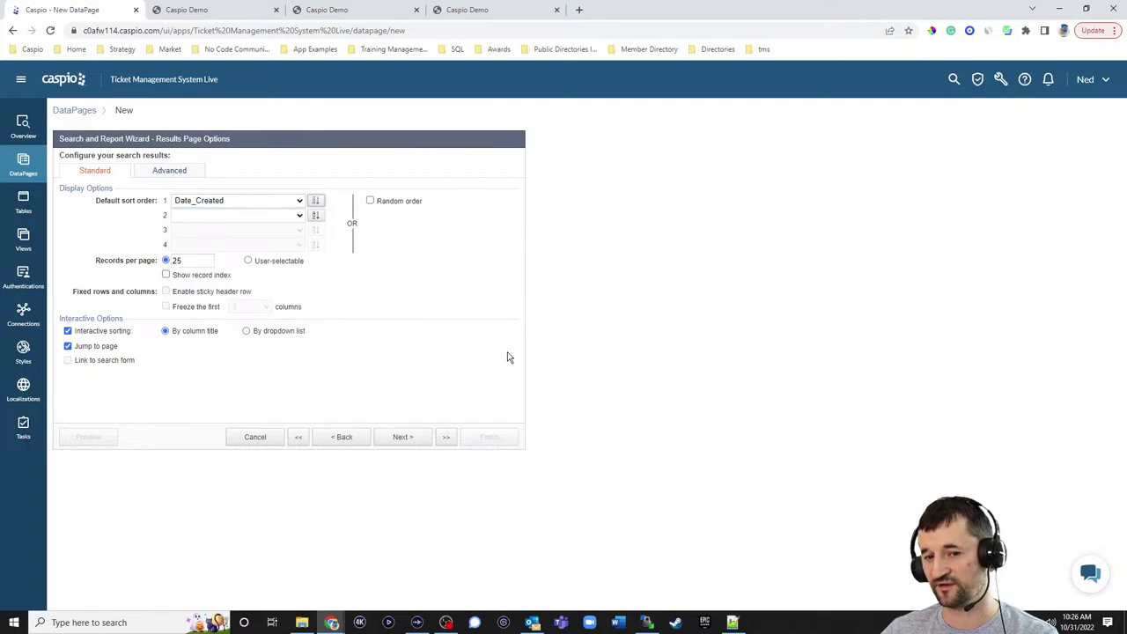
click(398, 440)
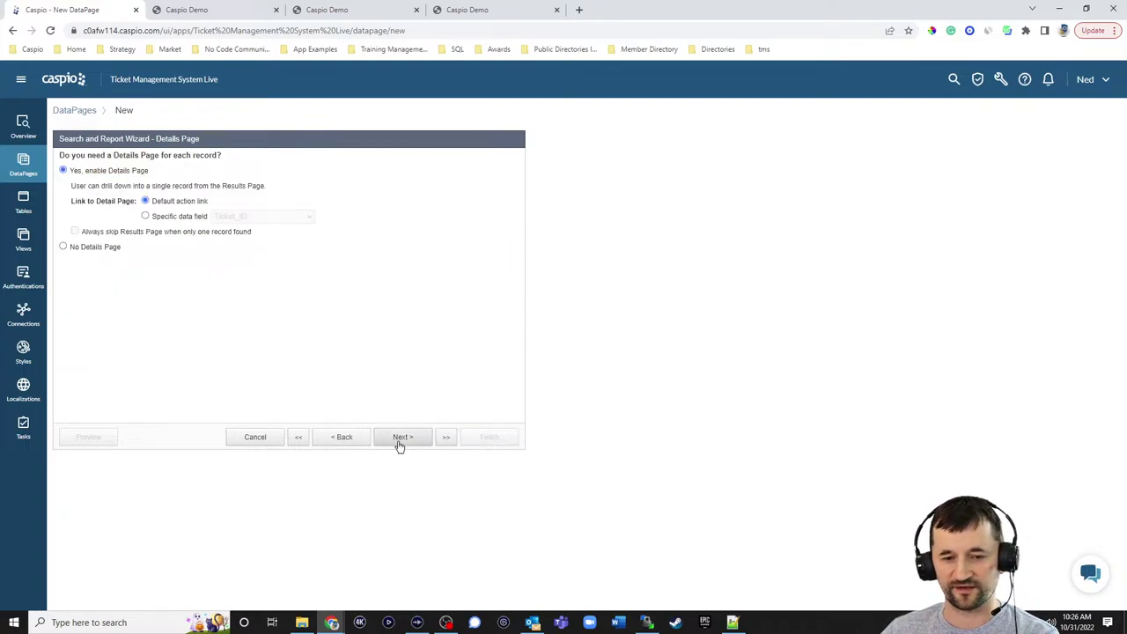
click(106, 248)
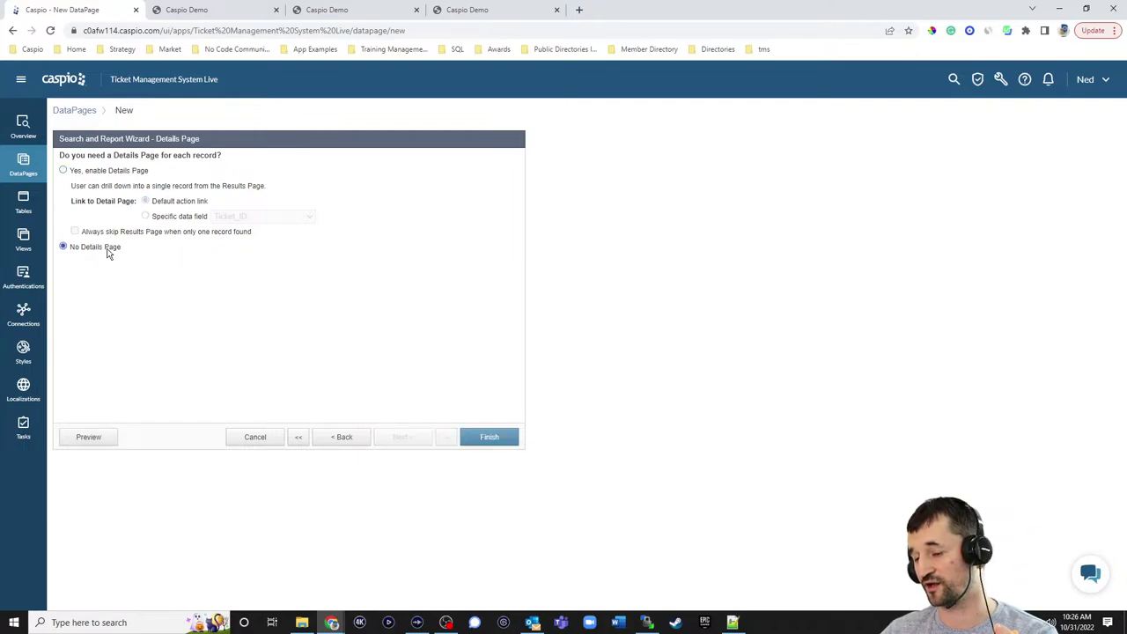
click(495, 437)
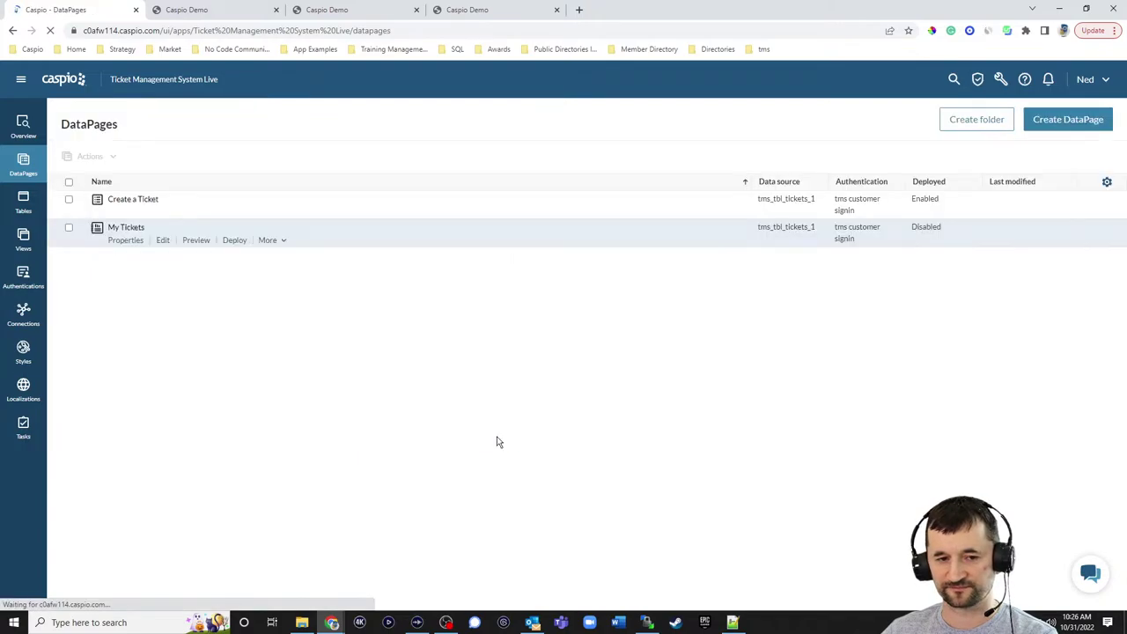
- Enable deployment of My Tickets and copy its embed code
click(234, 240)
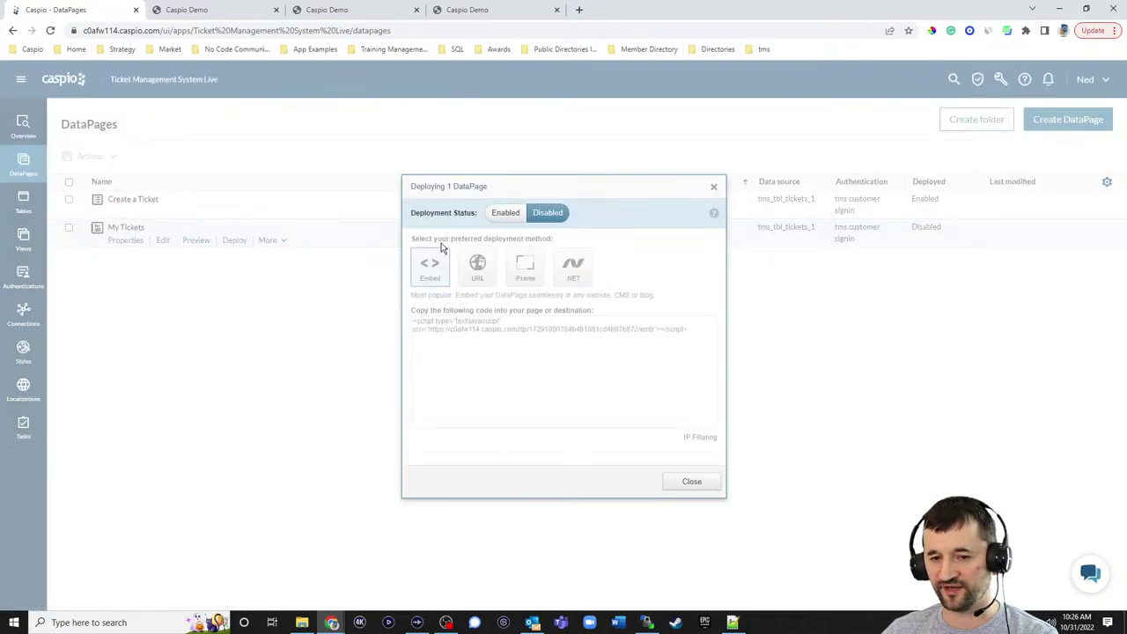
click(512, 216)
click(473, 325)
key(ctrl+c)
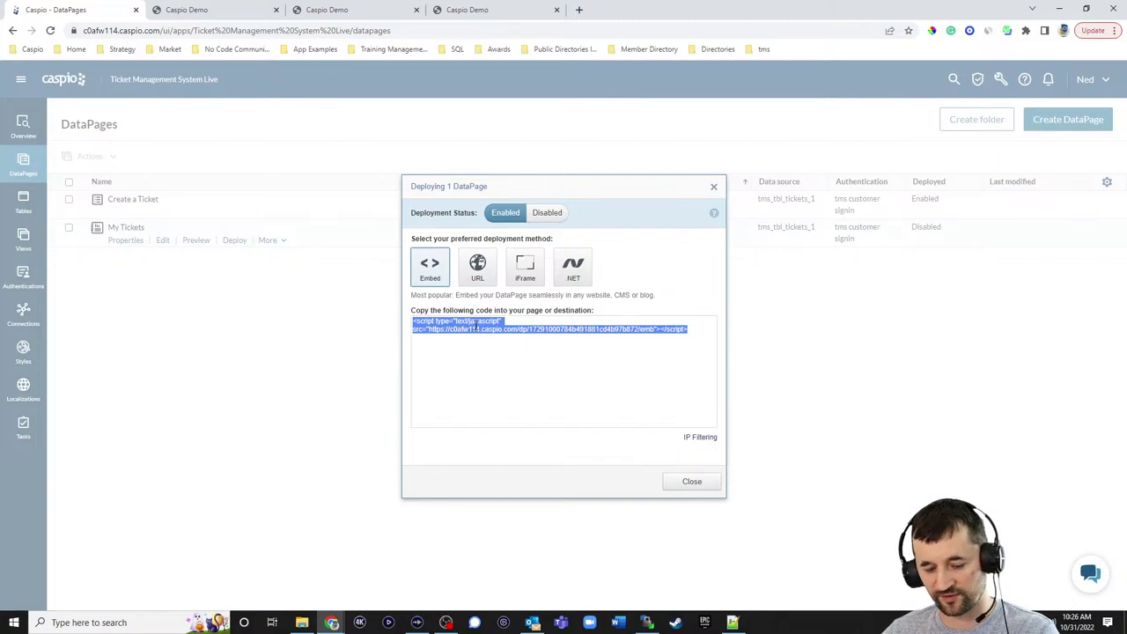
click(688, 482)
- Paste the embed script over the DATAPAGE line in all_tickets.html and save it
click(732, 622)
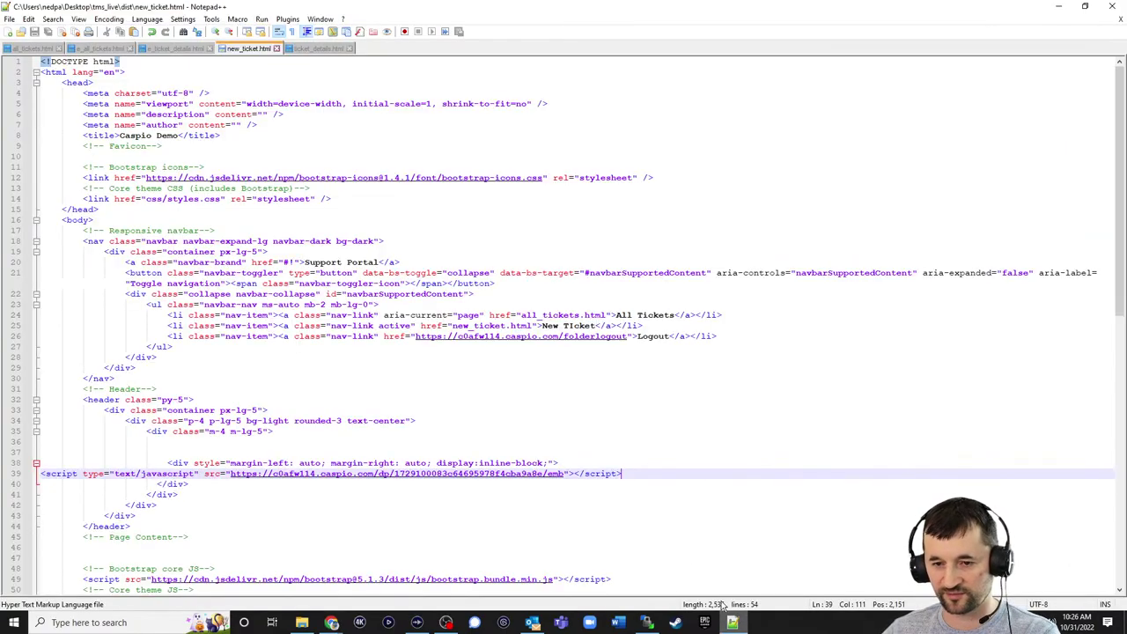
click(28, 51)
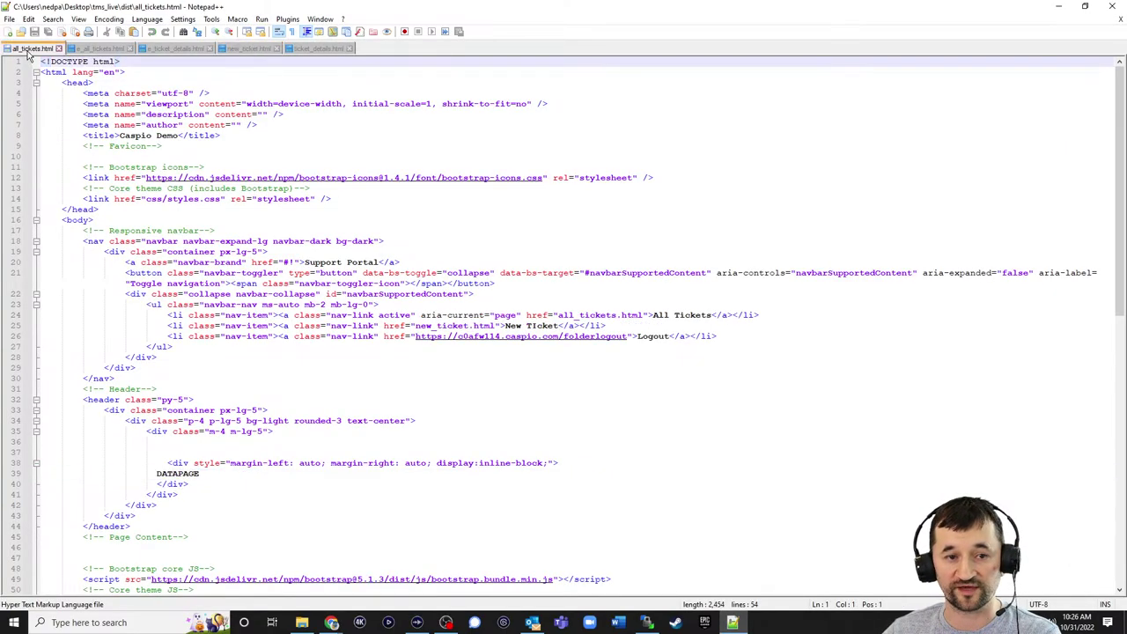
triple_click(204, 475)
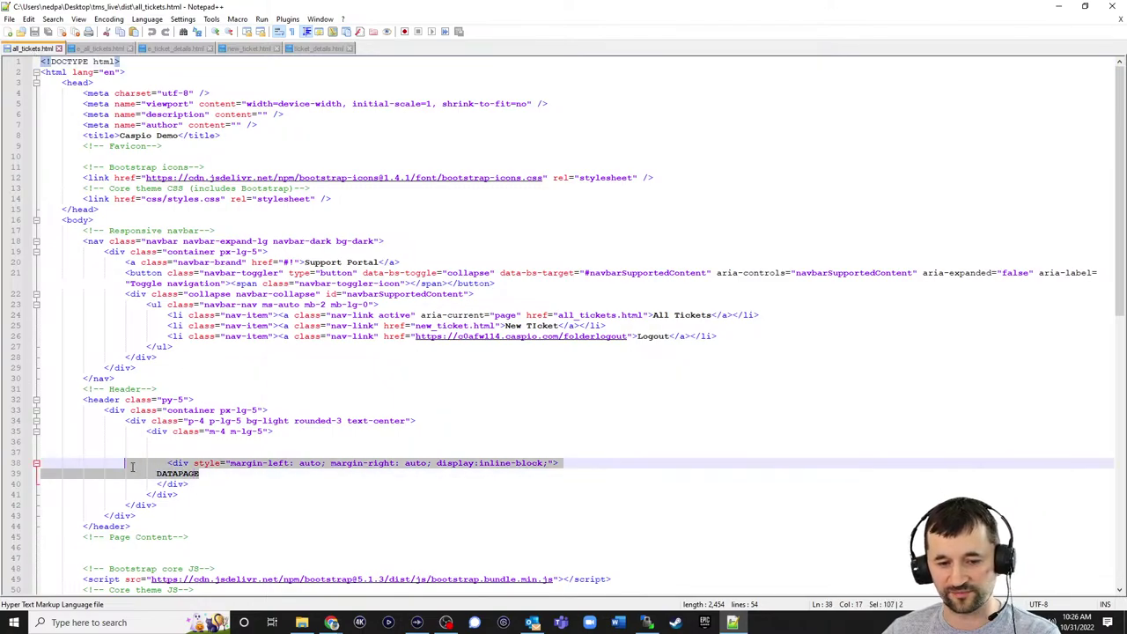
key(ctrl+v)
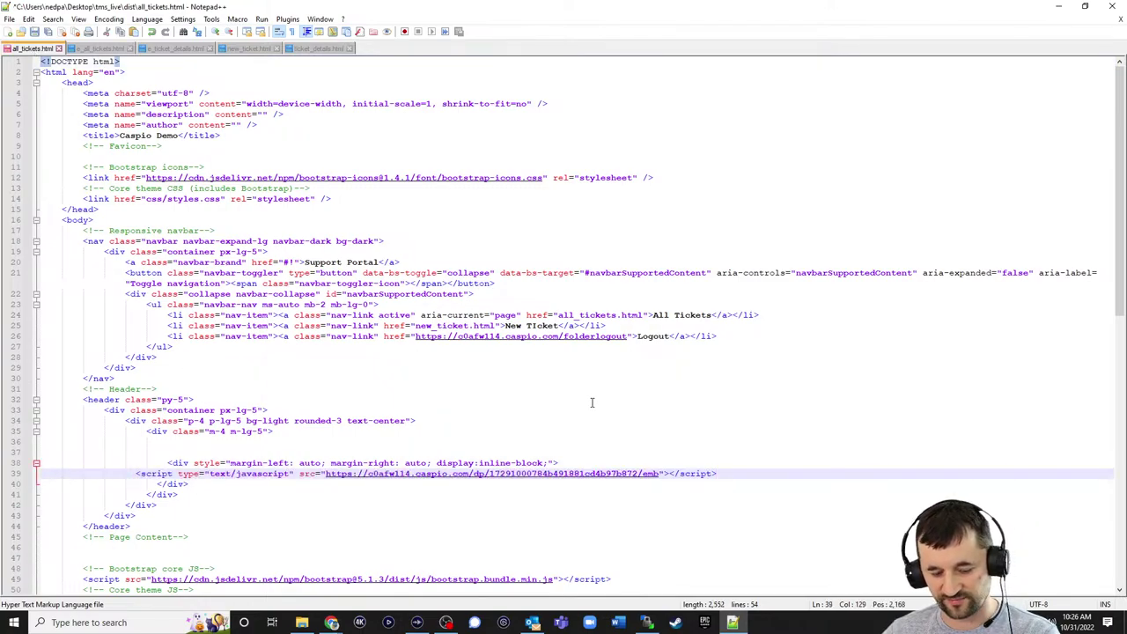
key(ctrl+s)
- Upload local tms_live\dist\all_tickets.html to the server's tms_live/dist, overwriting the old copy
click(647, 622)
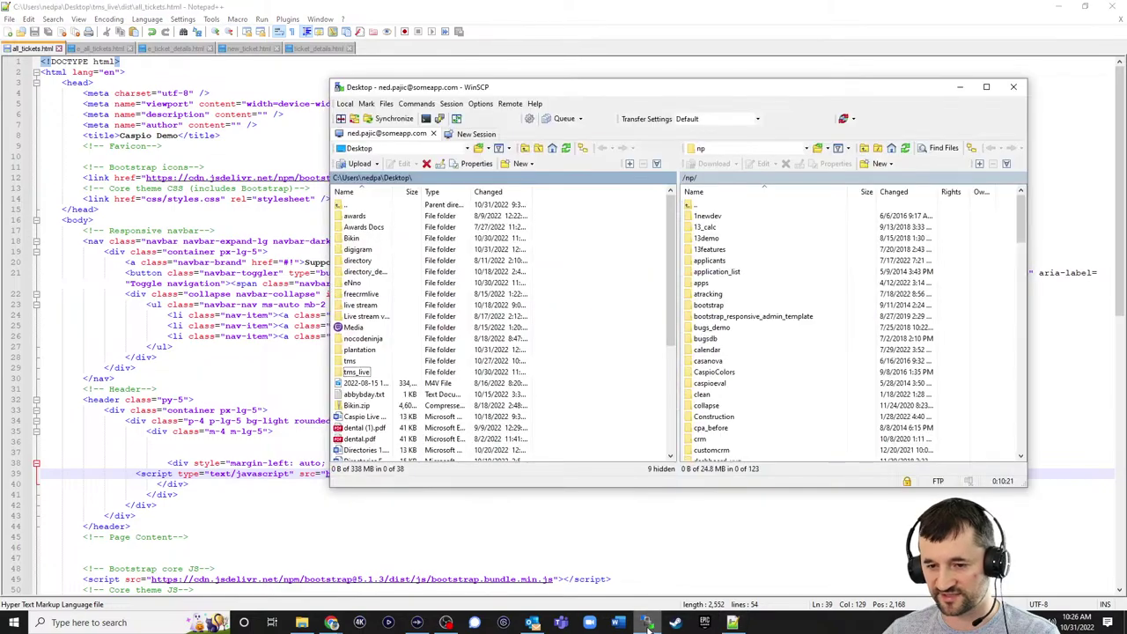
double_click(355, 372)
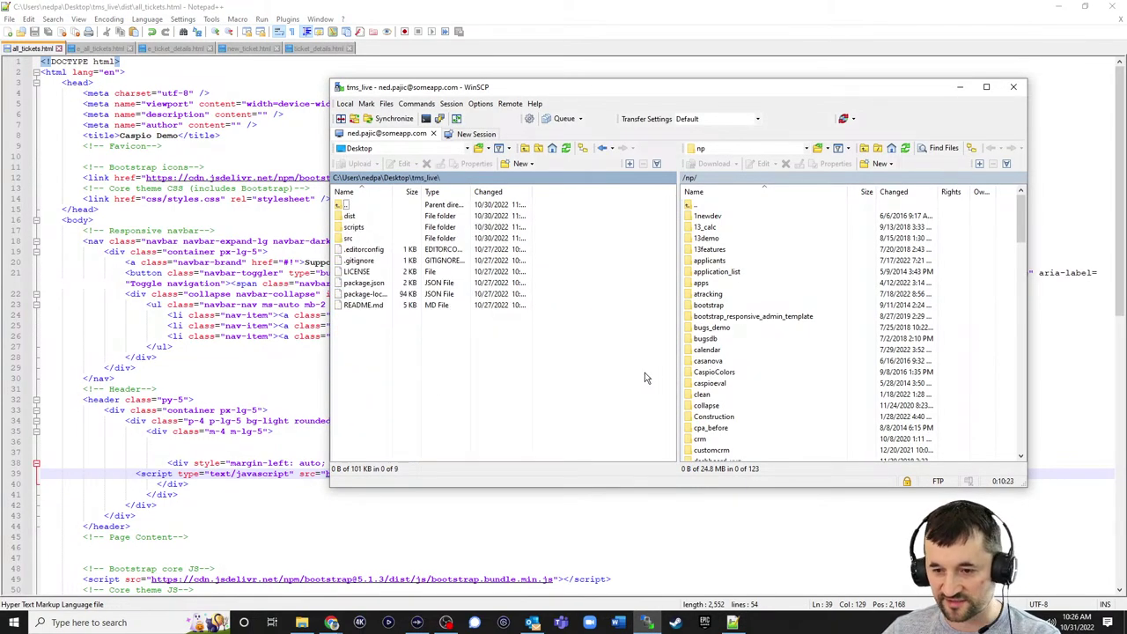
scroll(774, 305, down, 17)
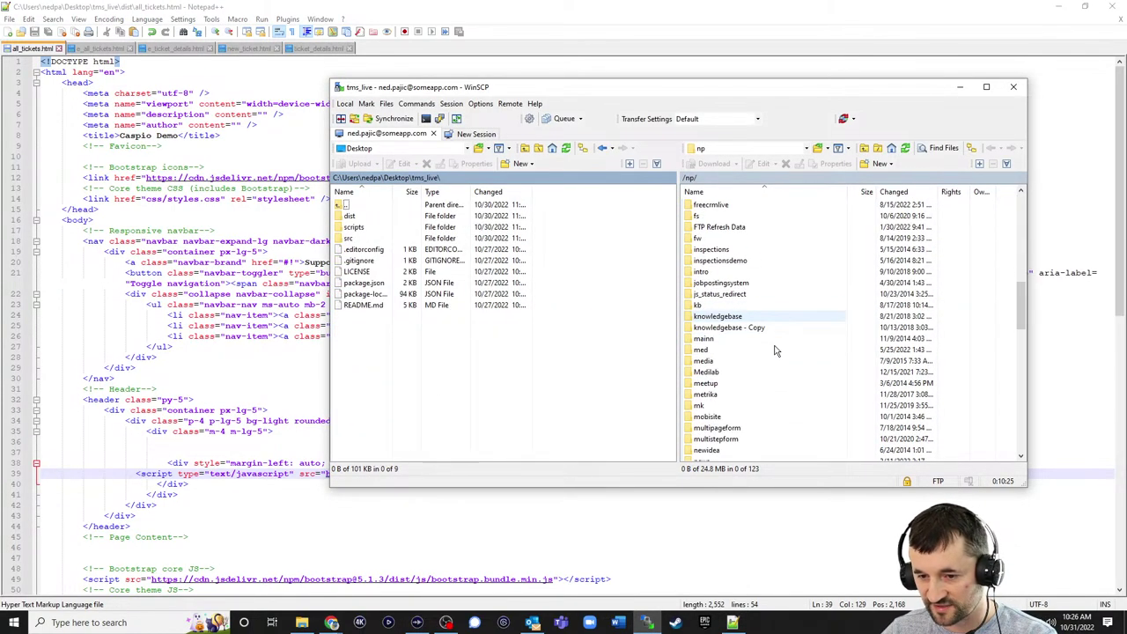
scroll(775, 355, down, 12)
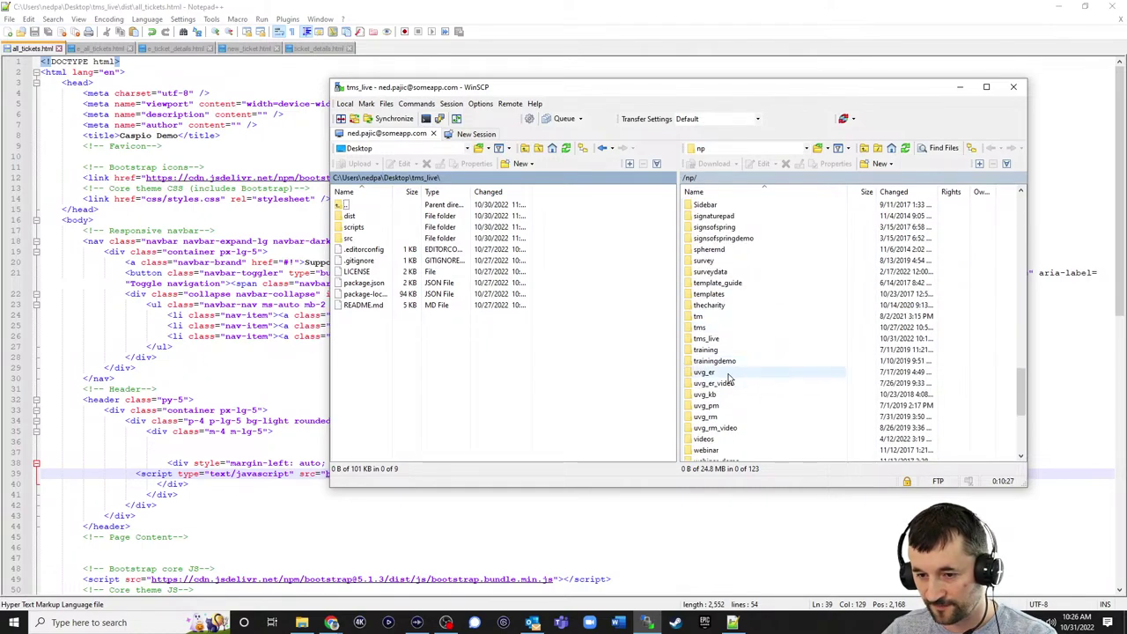
double_click(713, 341)
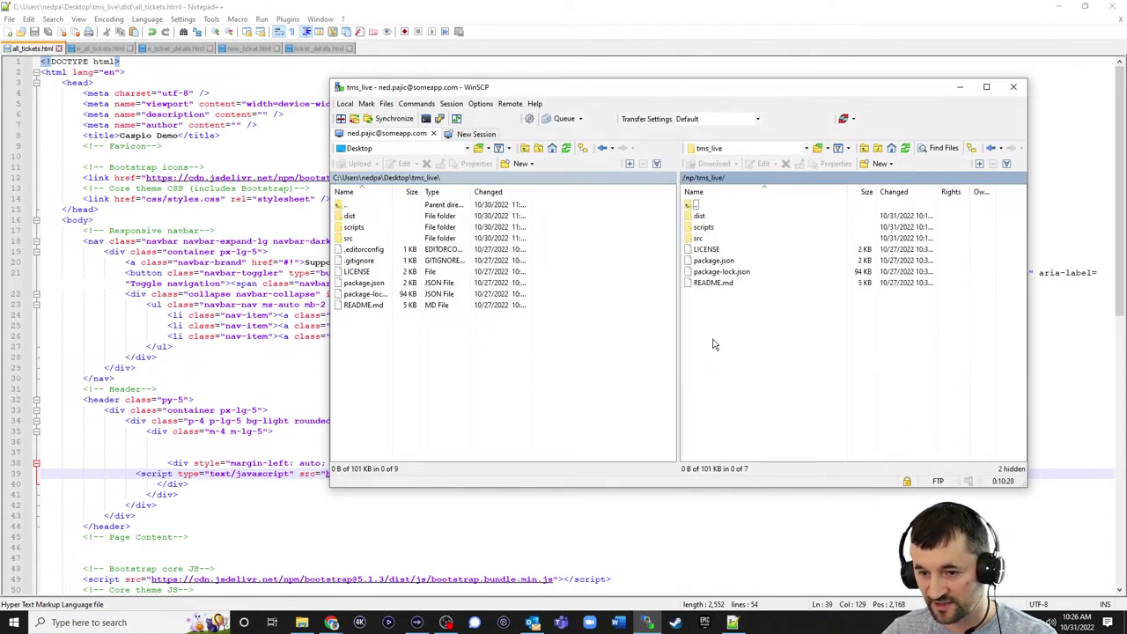
double_click(698, 217)
double_click(351, 216)
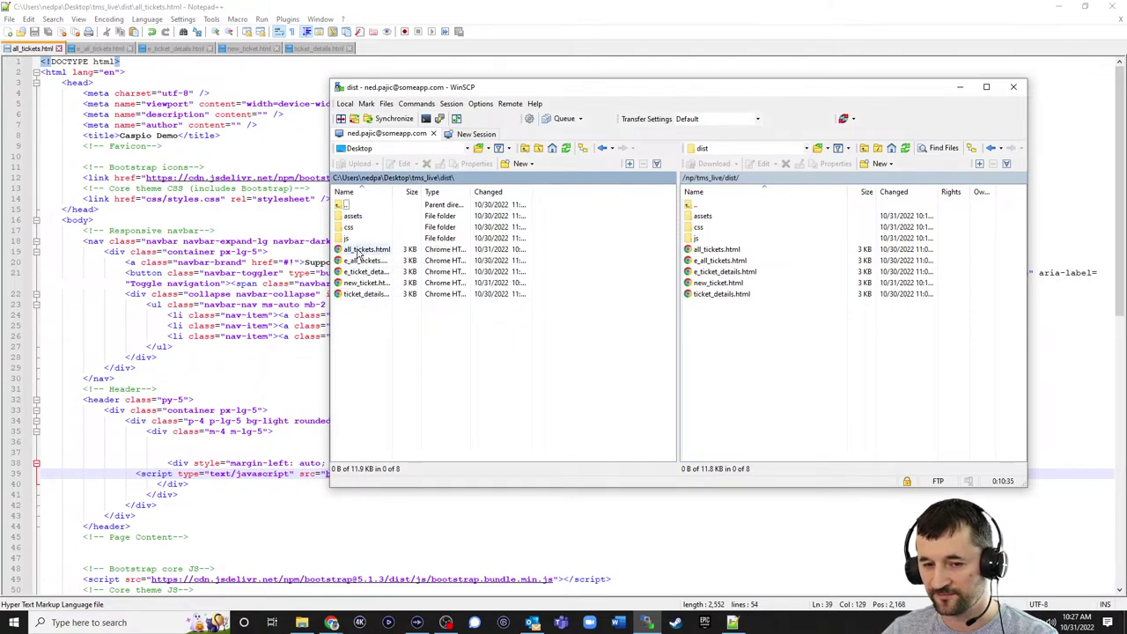
drag(358, 254, 730, 352)
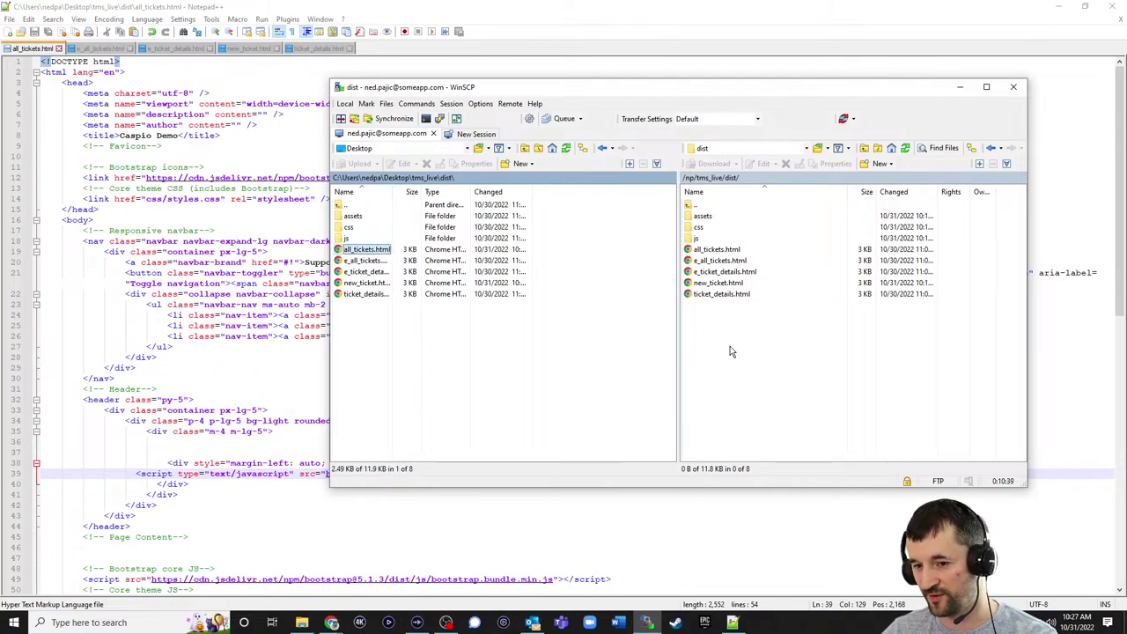
click(642, 333)
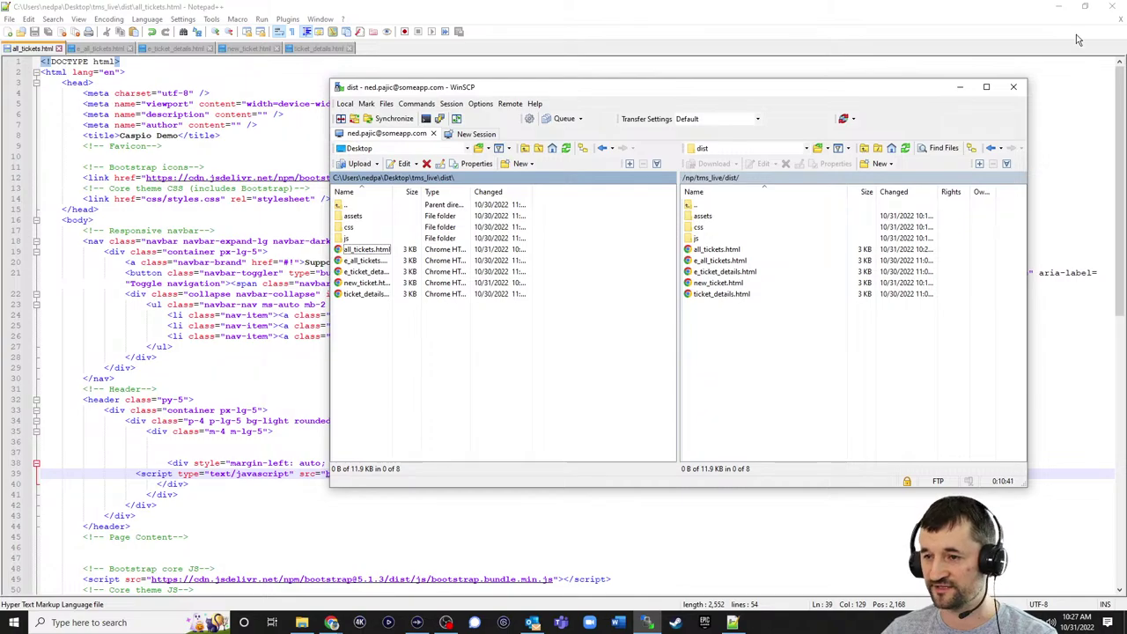
- Reload the Support Portal's all tickets page in Chrome
key(alt+Tab)
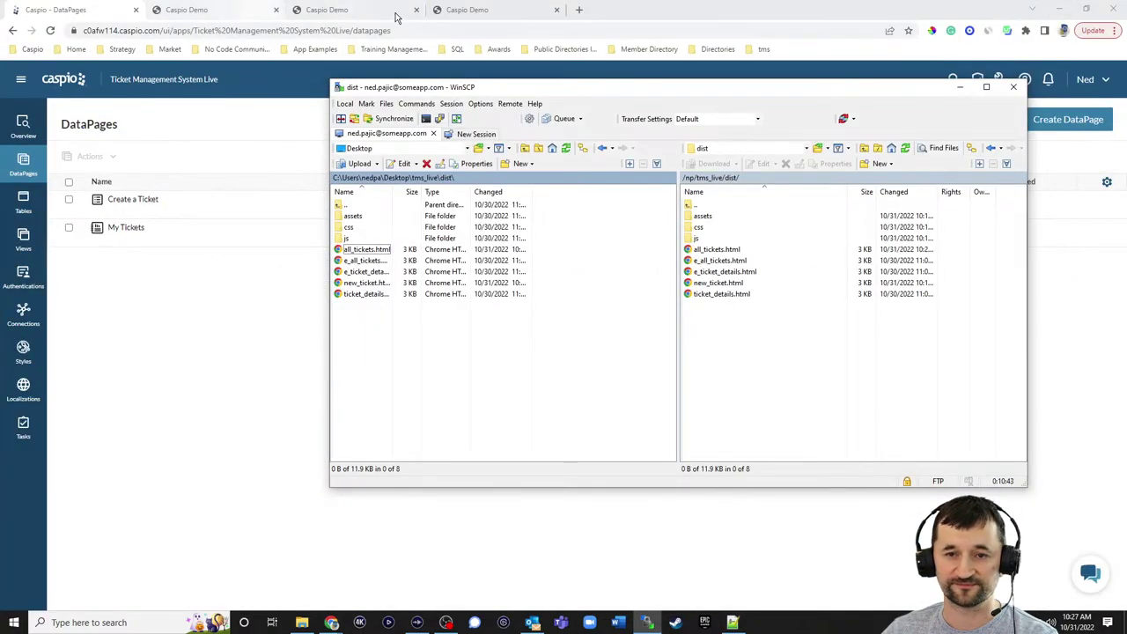
click(467, 11)
click(796, 79)
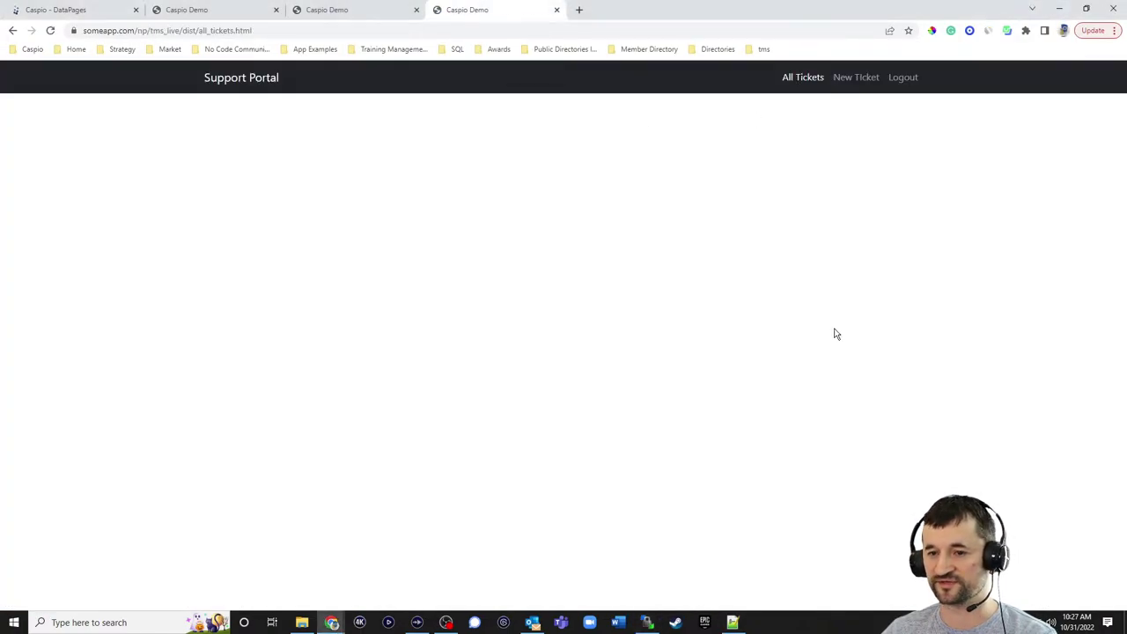
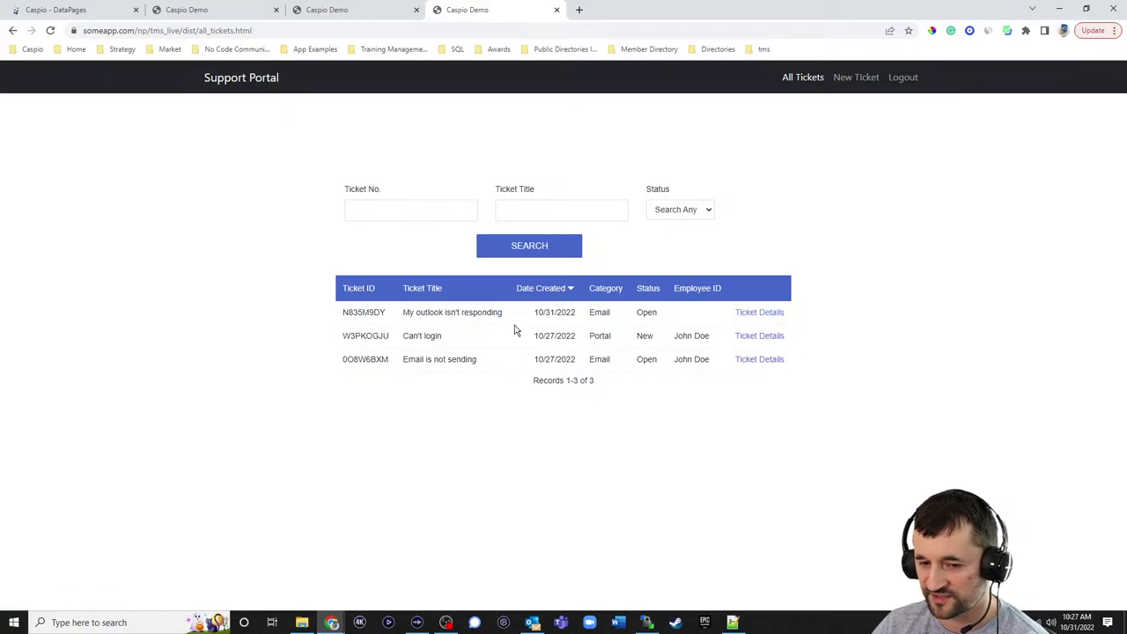
- Check a ticket's details page in the live portal and copy the page's web address
click(756, 314)
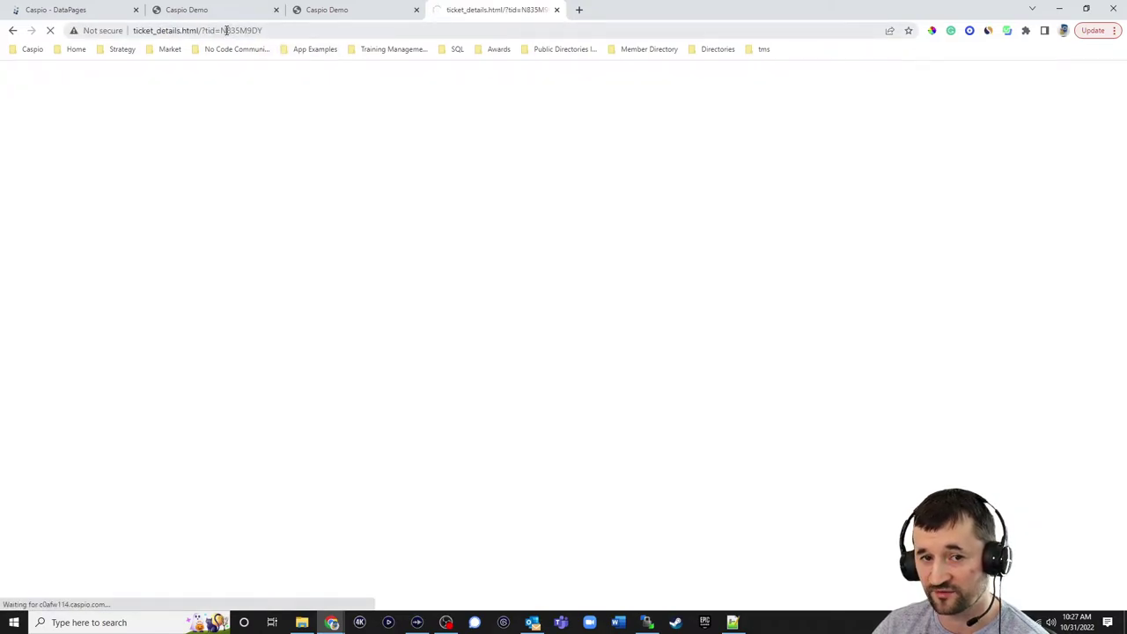
click(14, 32)
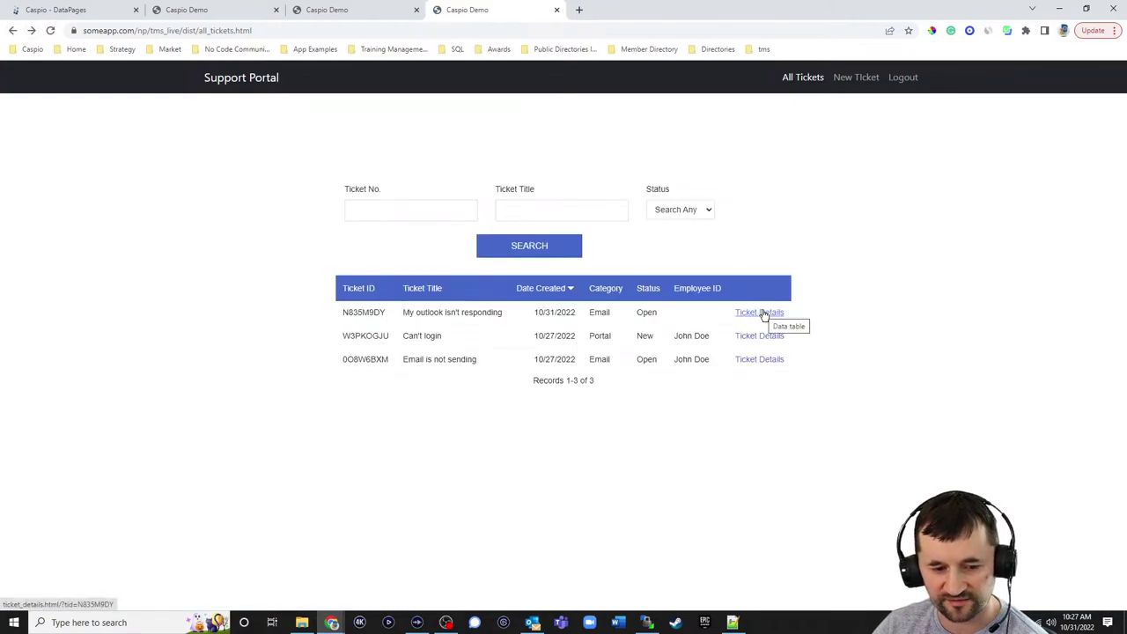
click(265, 32)
key(ctrl+c)
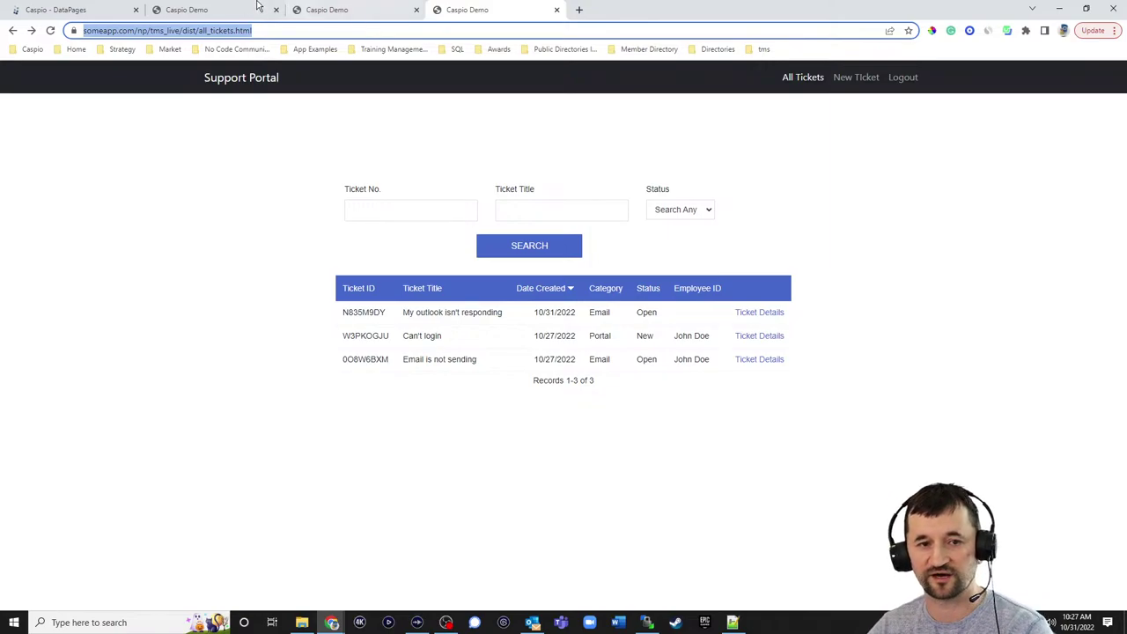
- Open the source of HTML Block 1 in the My Tickets Results Page Fields
click(101, 10)
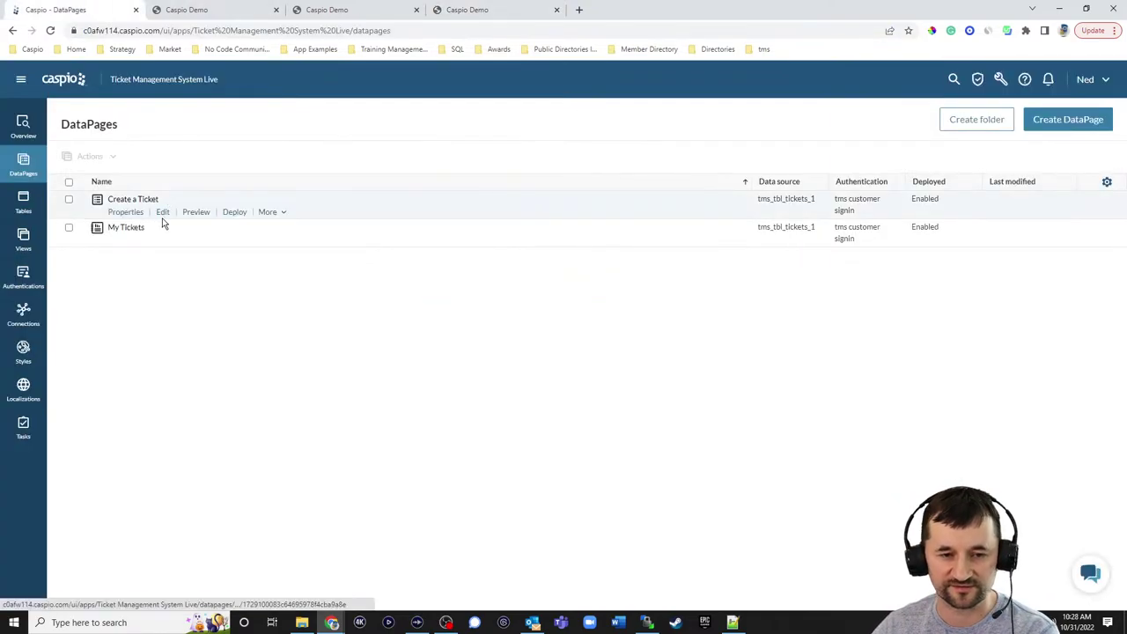
click(162, 241)
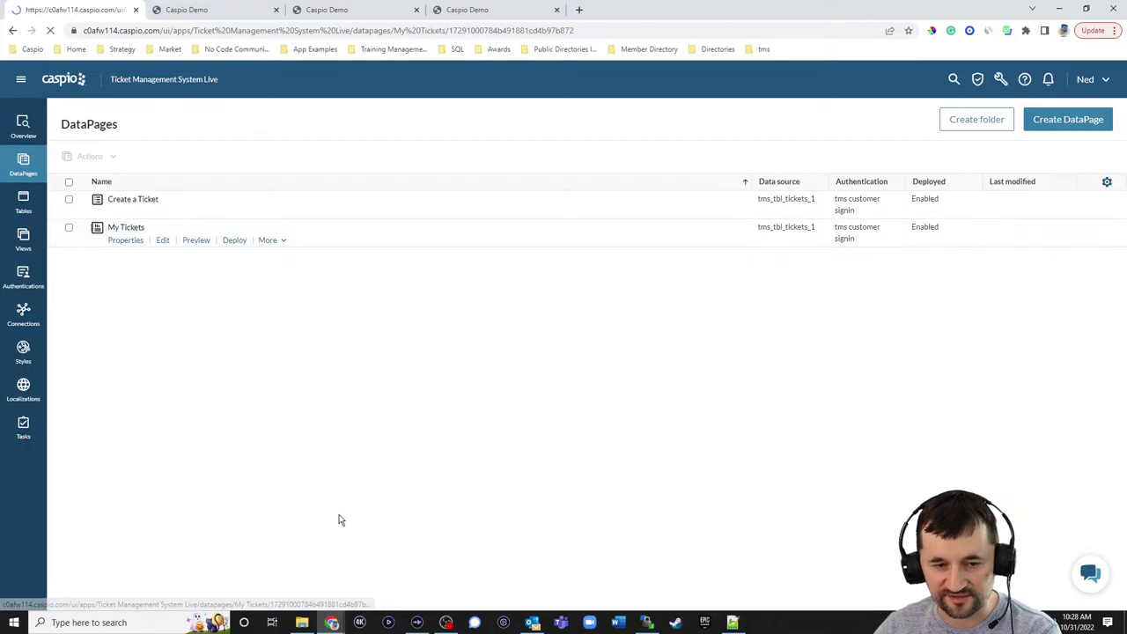
click(402, 438)
click(402, 437)
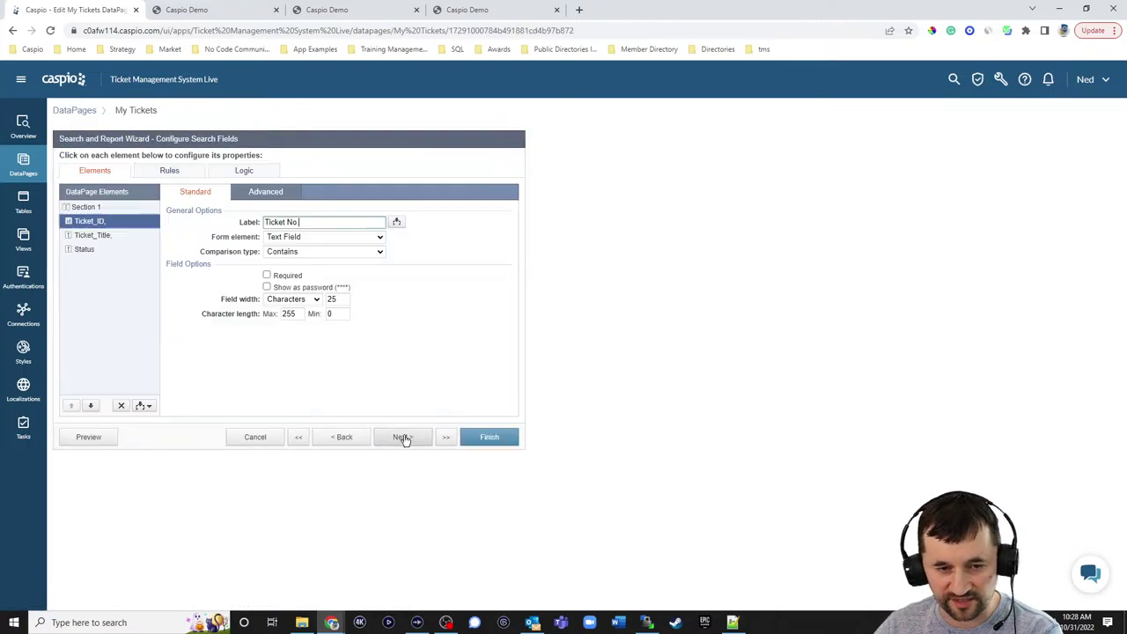
click(403, 437)
click(402, 438)
click(74, 273)
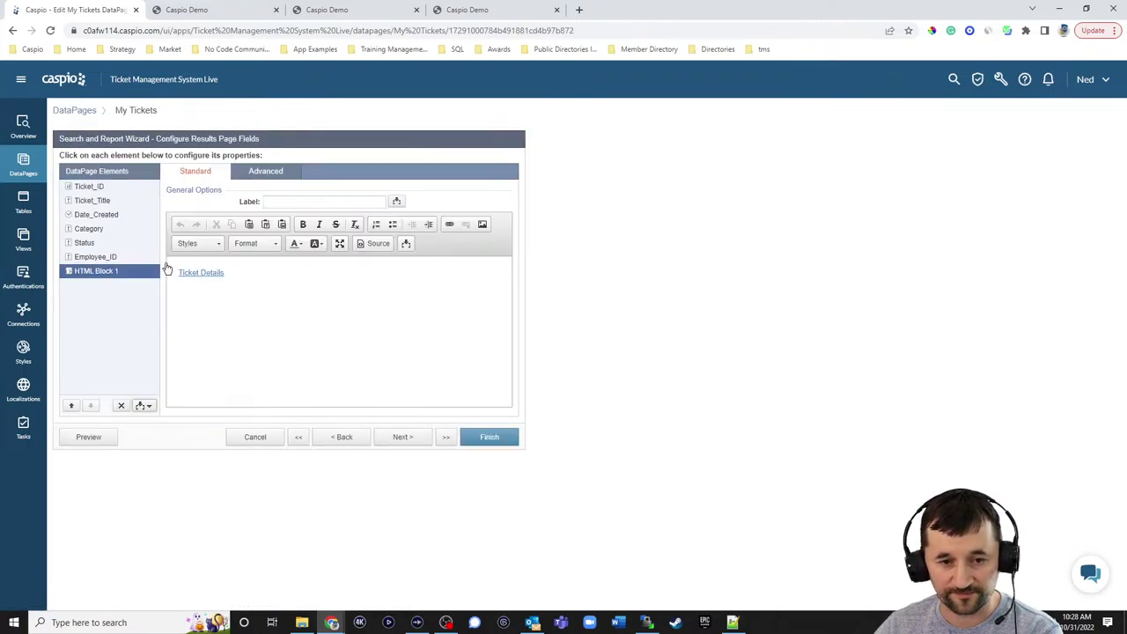
click(375, 246)
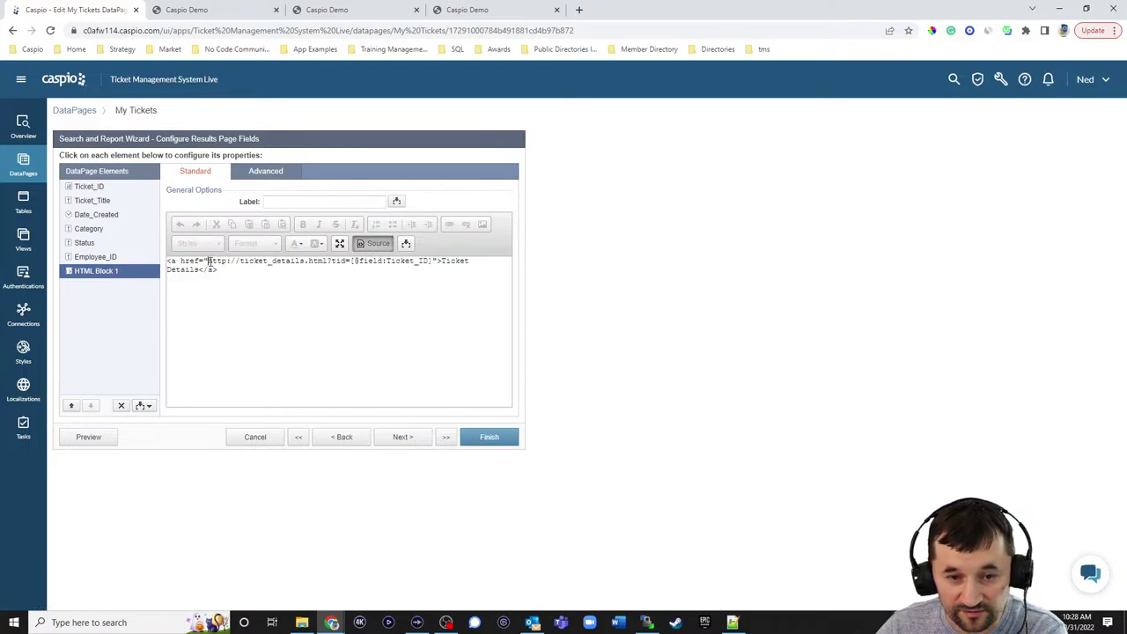
- Replace the Ticket Details link href with the ticket_details.html URL and save My Tickets
drag(209, 261, 326, 262)
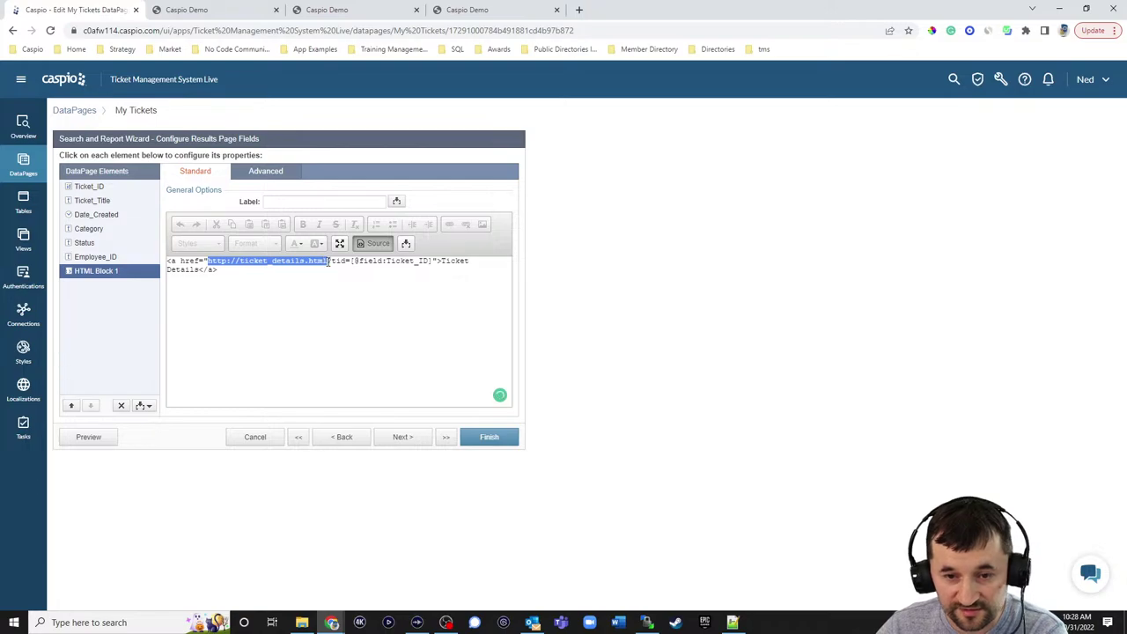
key(ctrl+v)
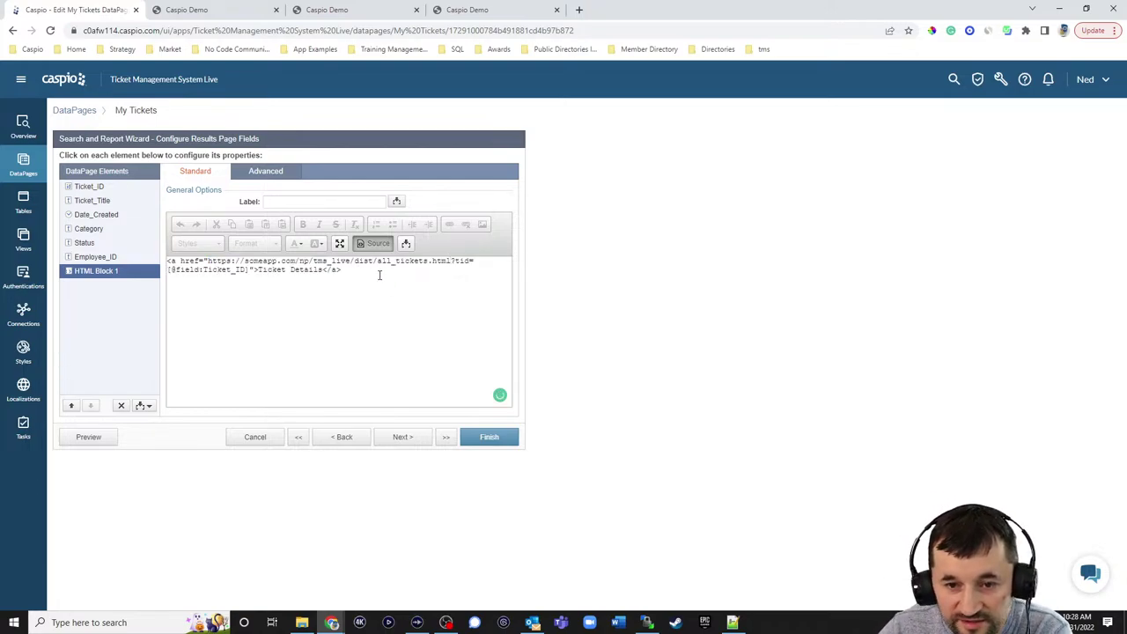
drag(378, 262, 426, 262)
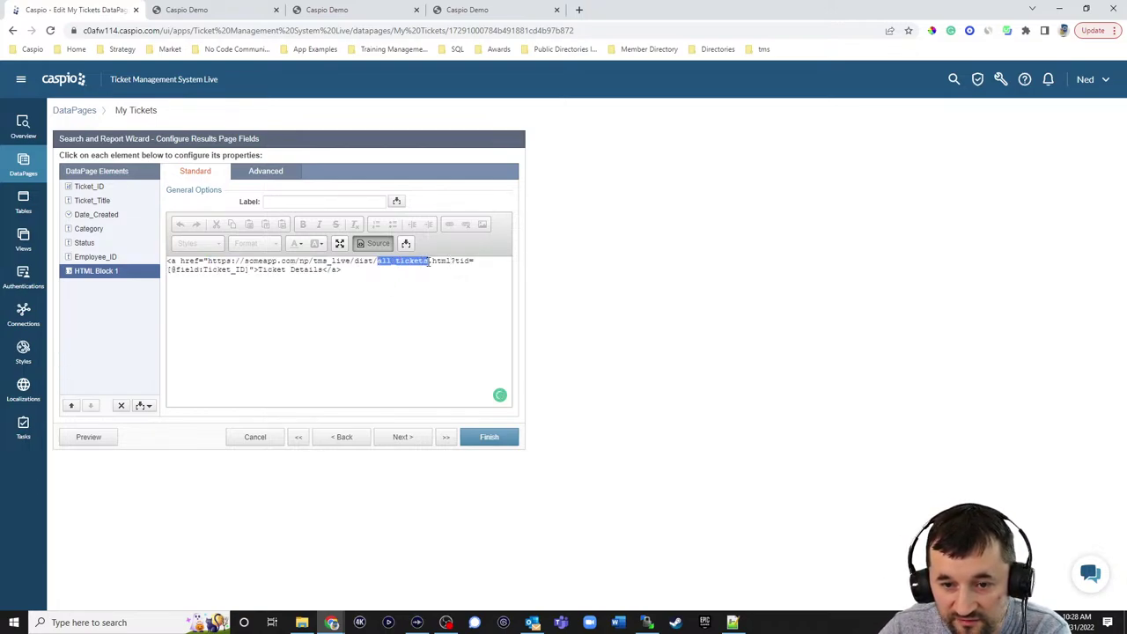
text(ticket_)
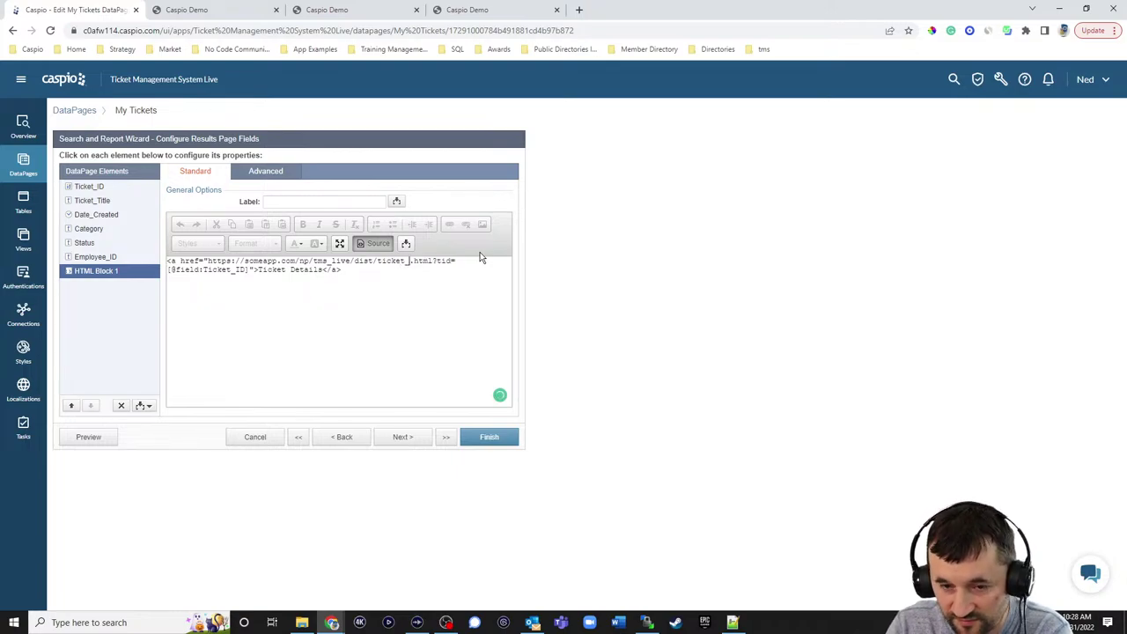
text(details)
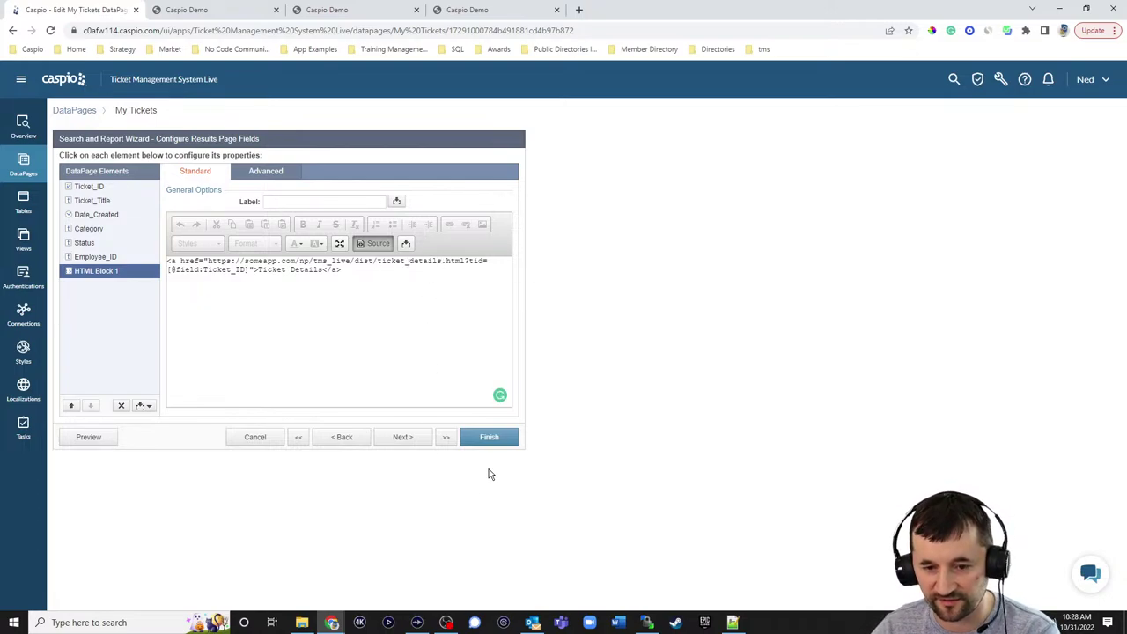
click(496, 445)
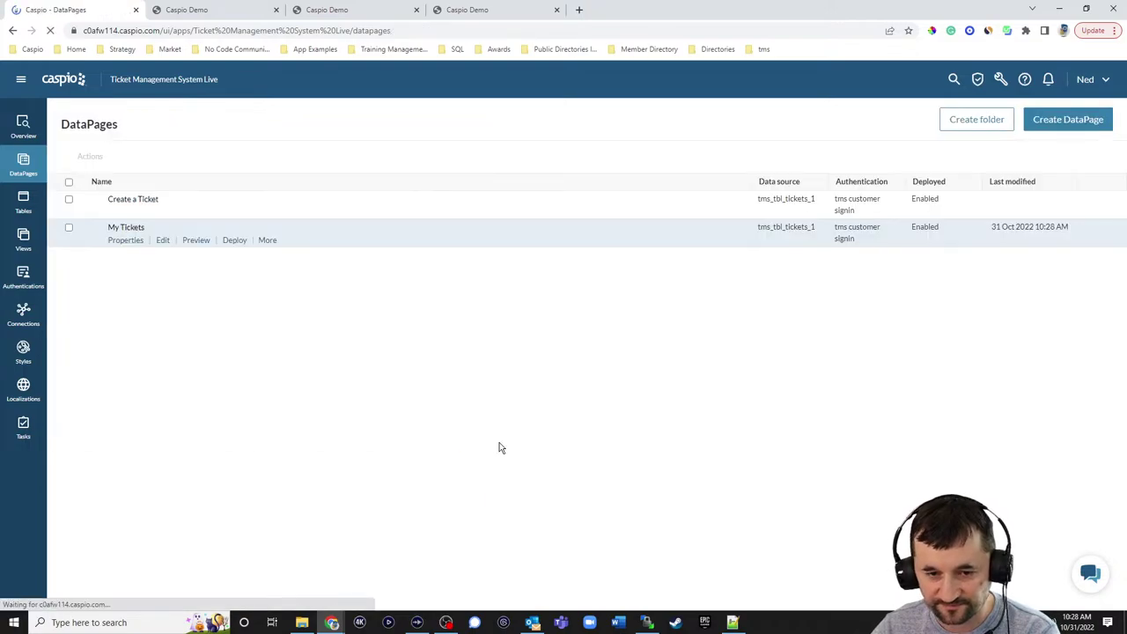
click(482, 10)
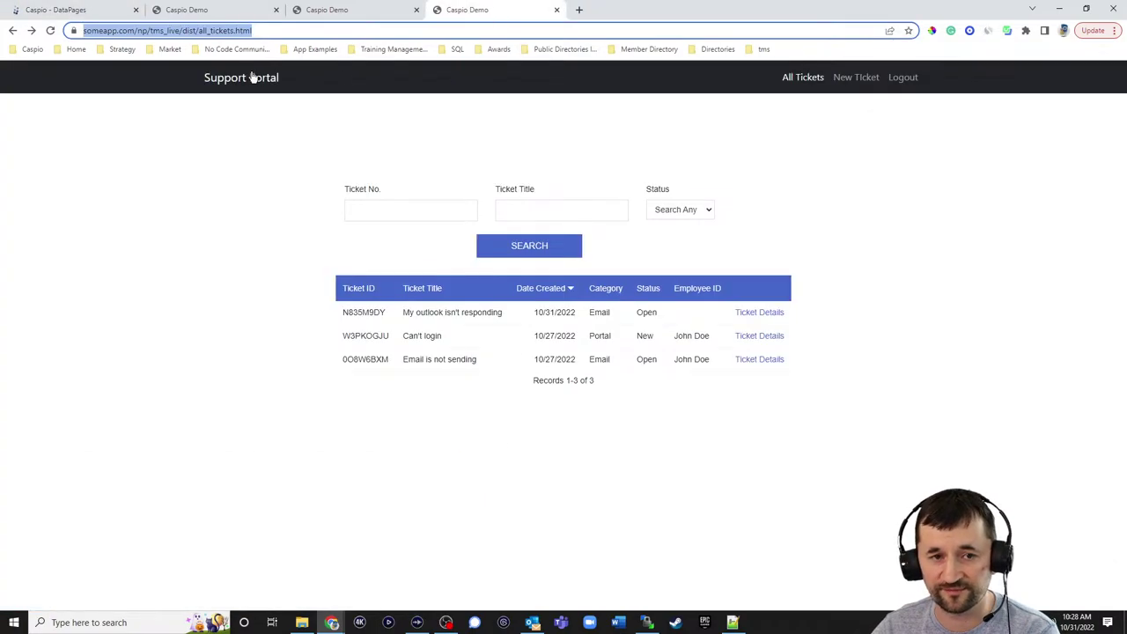
click(51, 31)
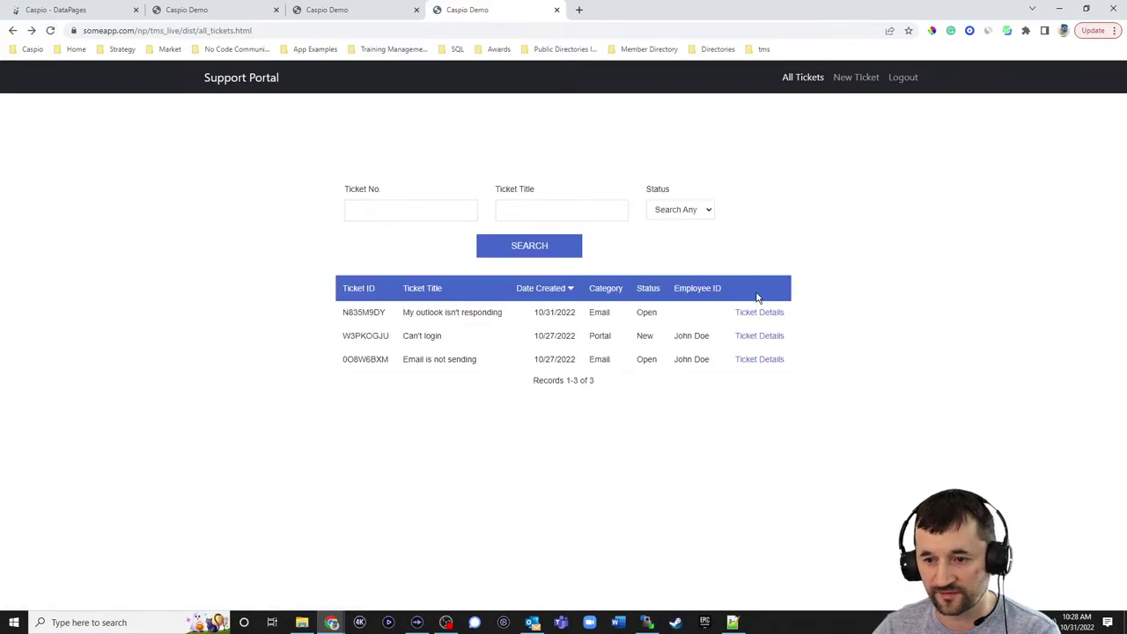
click(760, 314)
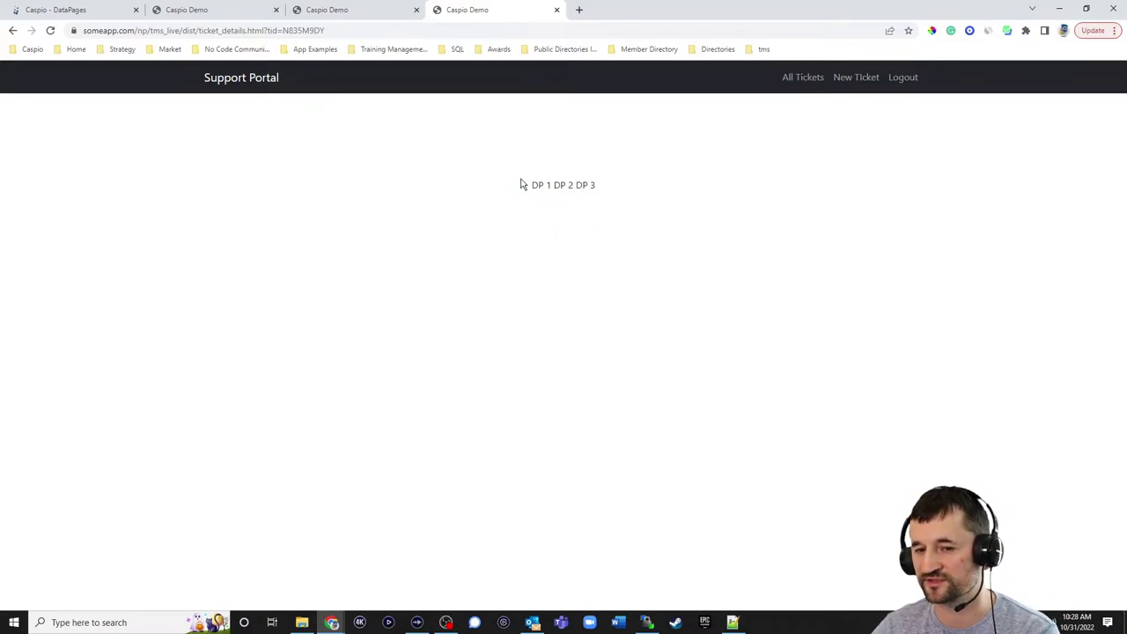
drag(284, 32, 351, 31)
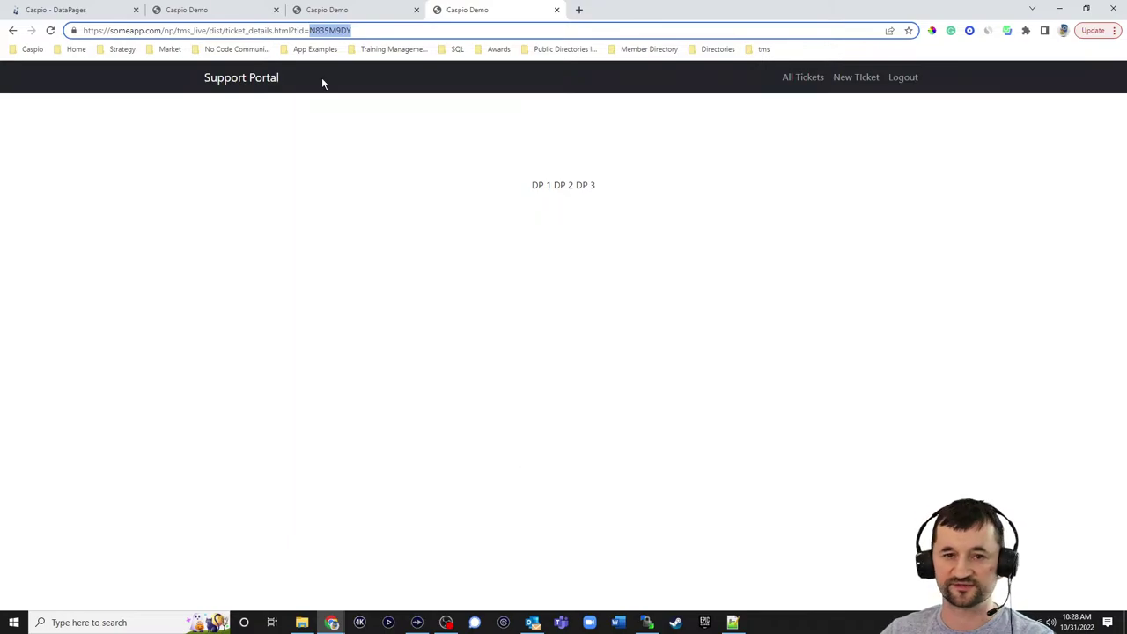
click(91, 9)
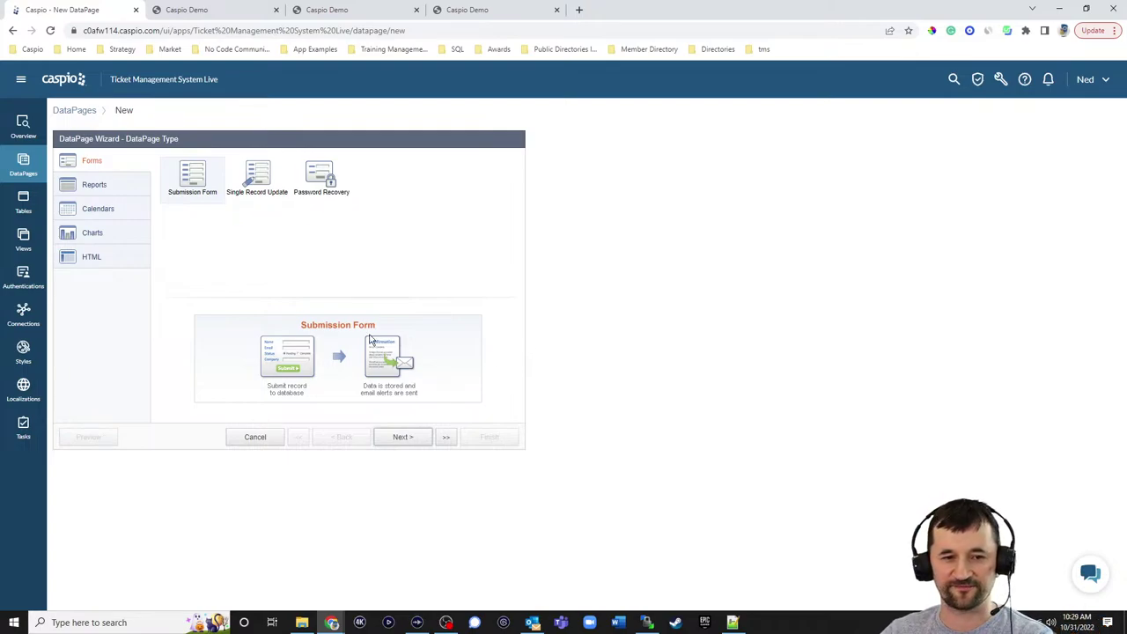
- Start a Details report on tms_tbl_tickets_1 named Ticket Details
click(98, 187)
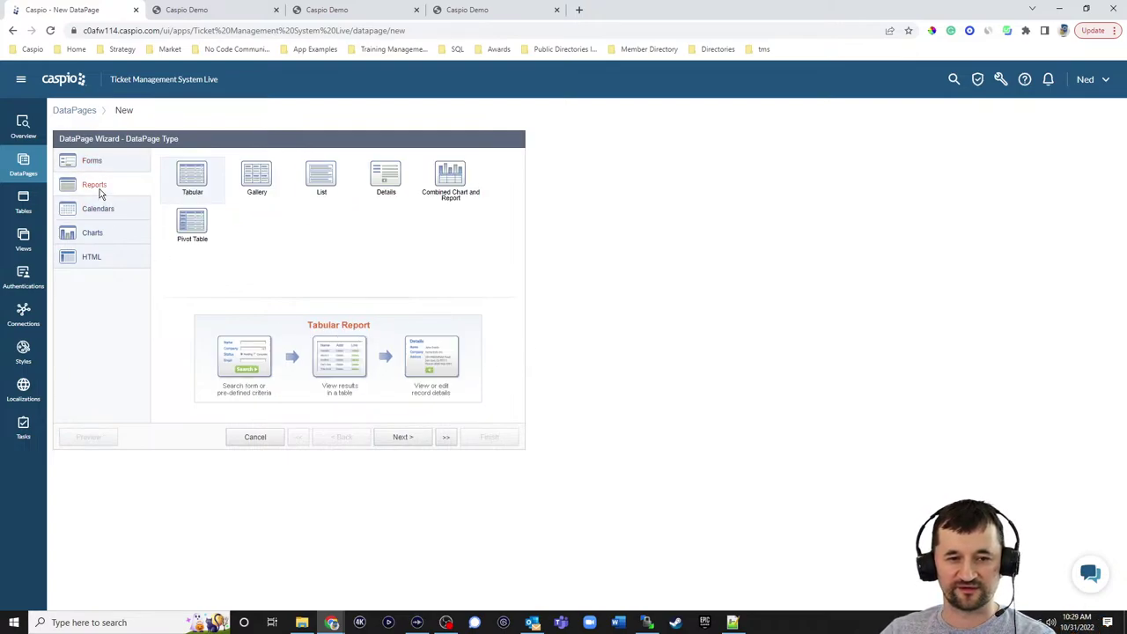
click(382, 175)
click(402, 437)
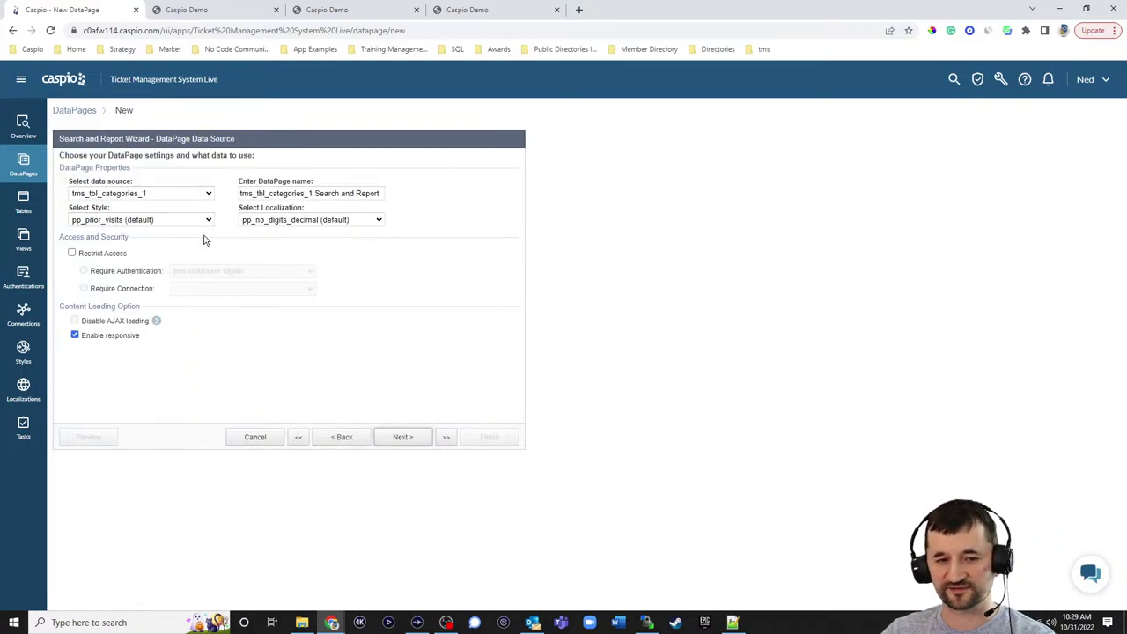
click(161, 193)
click(136, 264)
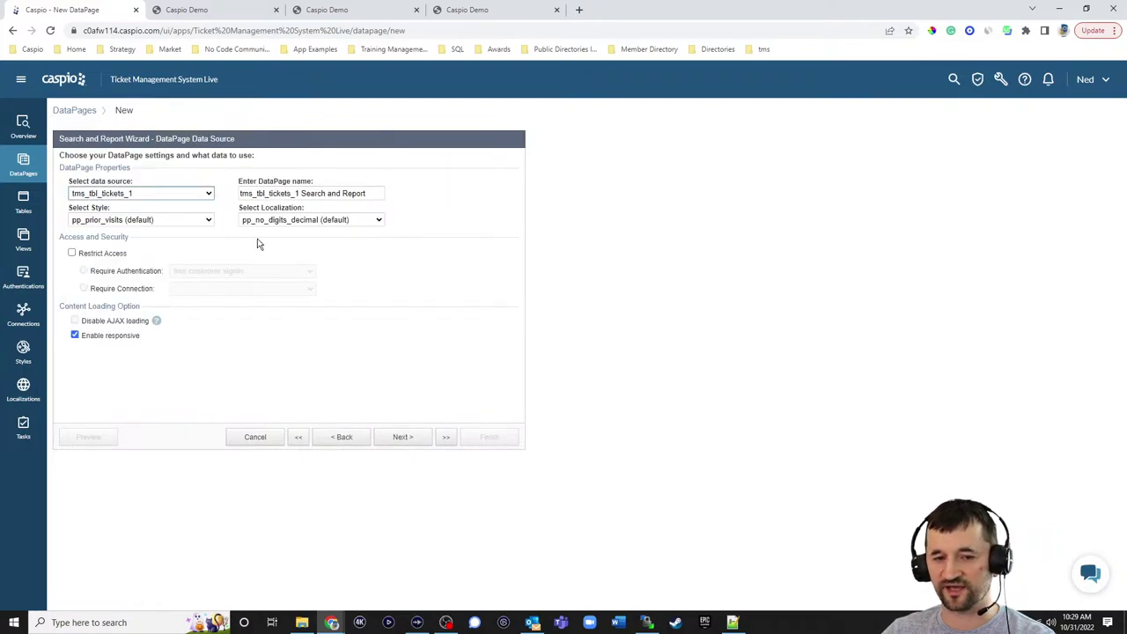
click(368, 196)
key(ctrl+a)
text(Tic)
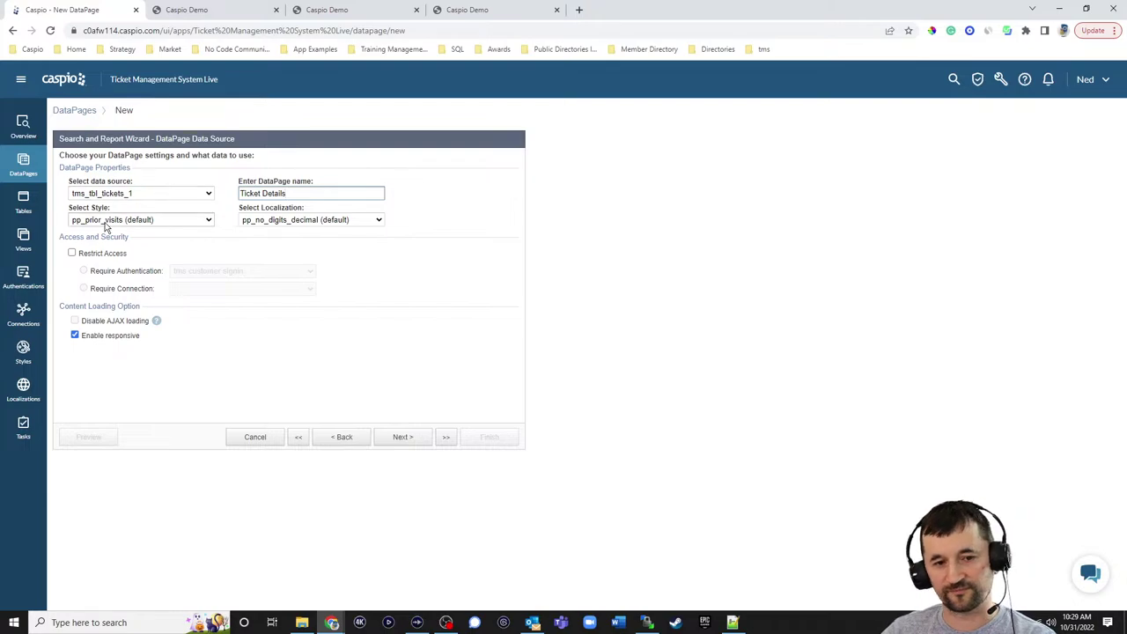
- Apply the Blue style and English localization, and restrict access to signed-in customers
click(176, 221)
scroll(132, 300, up, 10)
click(97, 243)
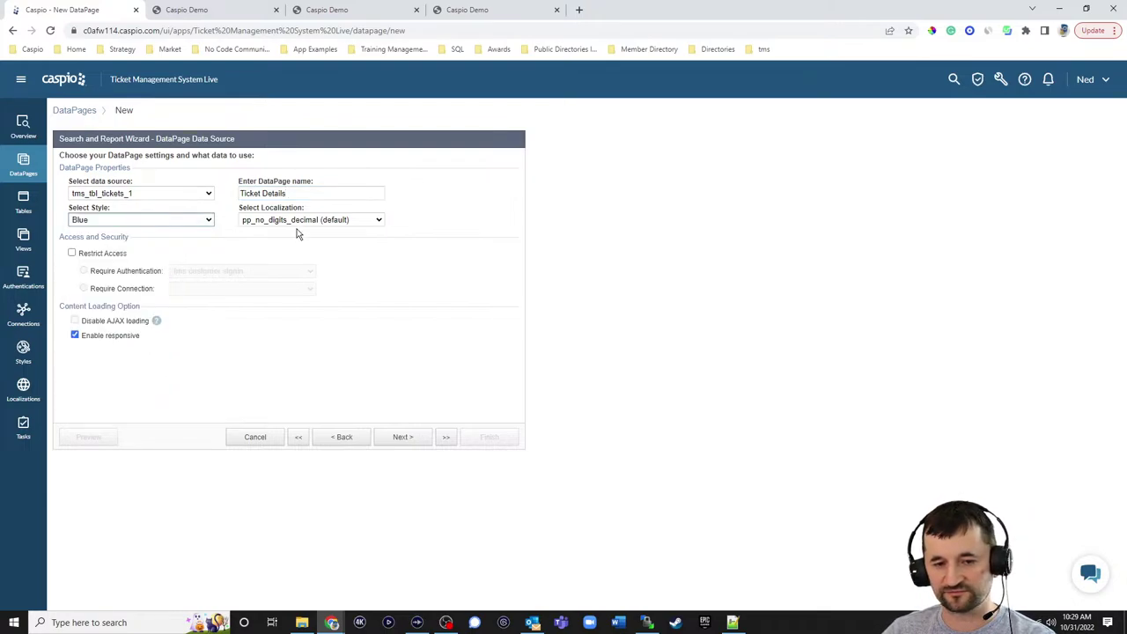
click(299, 220)
scroll(299, 265, up, 5)
click(288, 267)
click(95, 256)
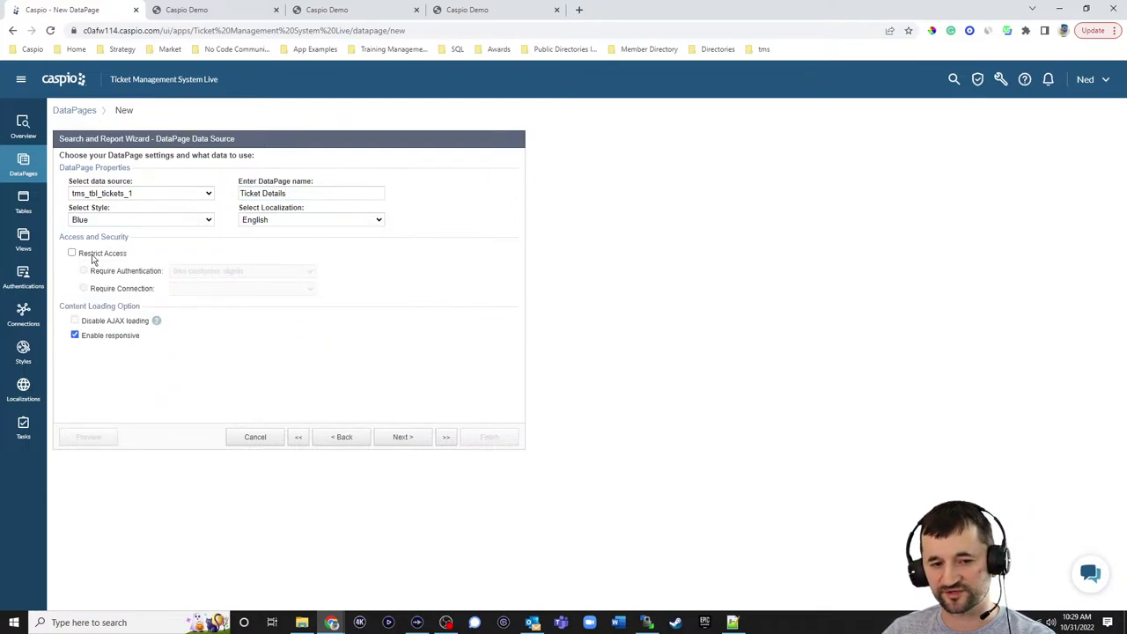
- Set the report to filter data by pre-defined criteria instead of a search
click(402, 437)
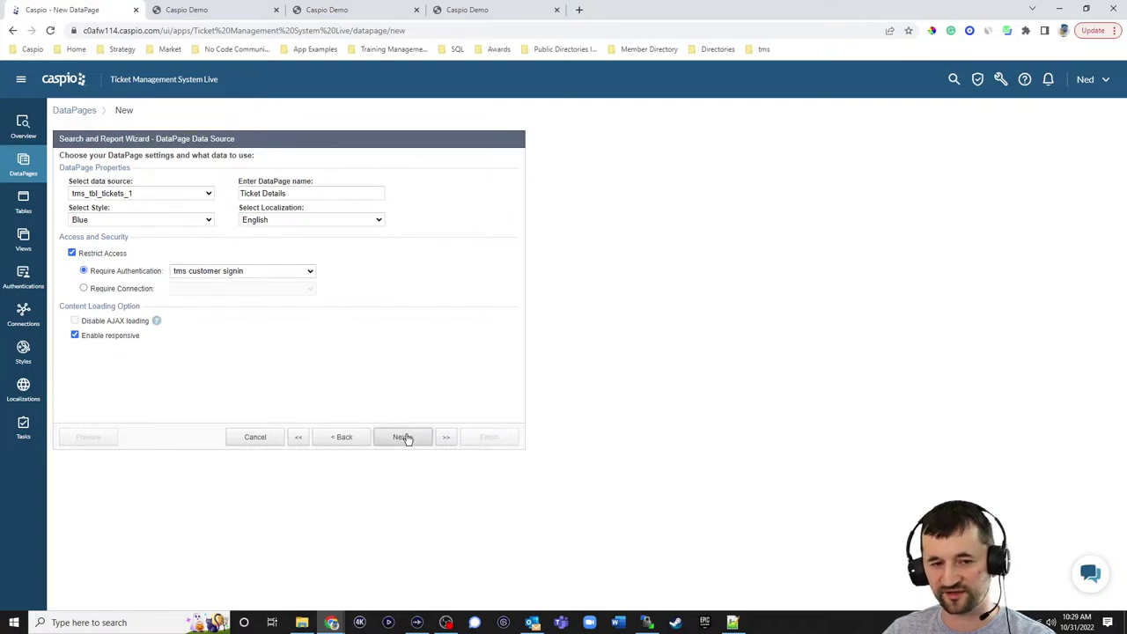
click(115, 257)
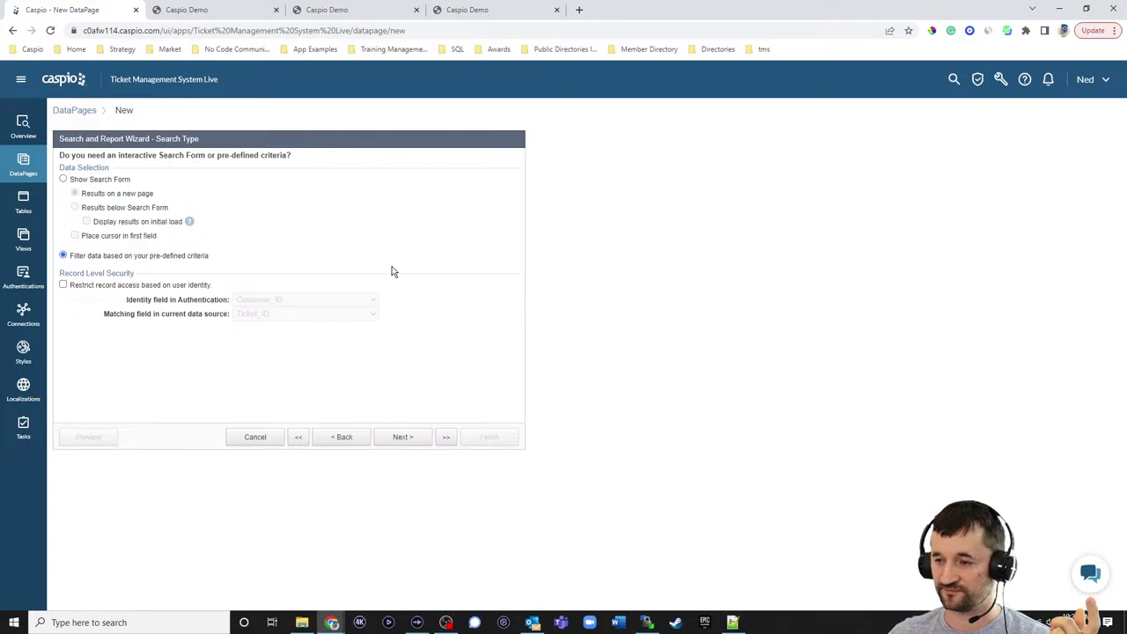
click(420, 438)
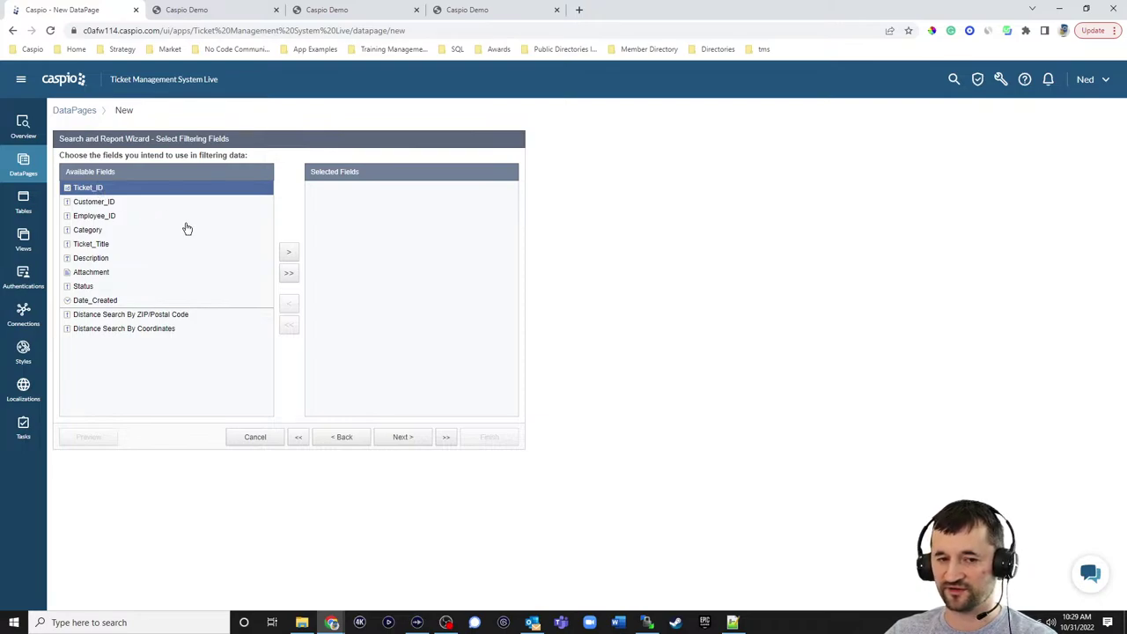
- Add Ticket_ID as a filter field that receives an external parameter on load
click(288, 254)
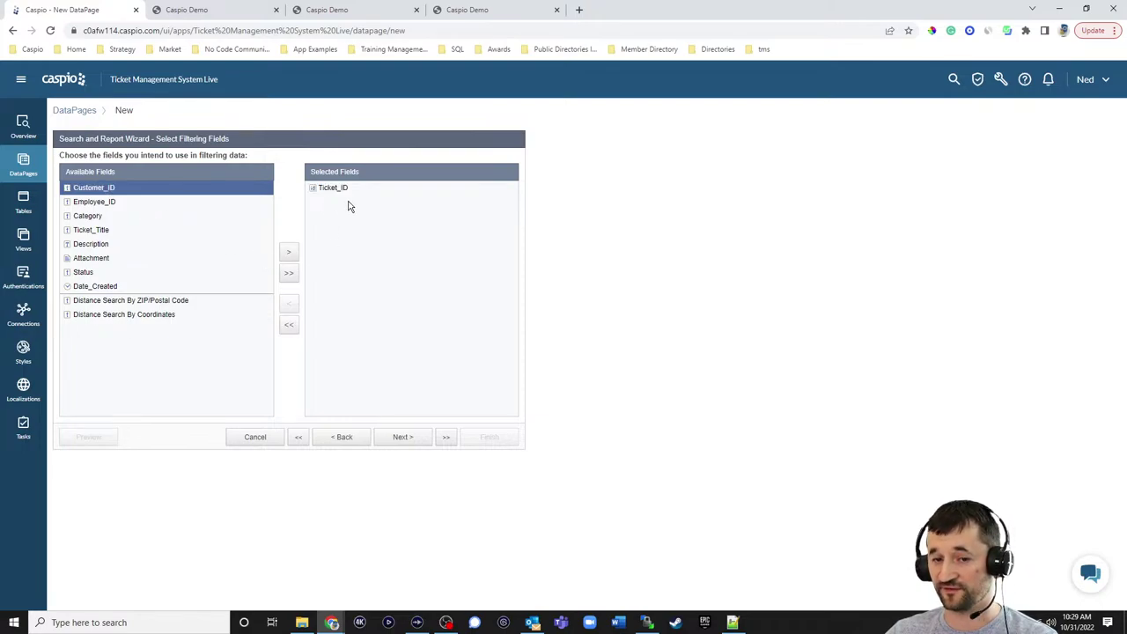
click(422, 437)
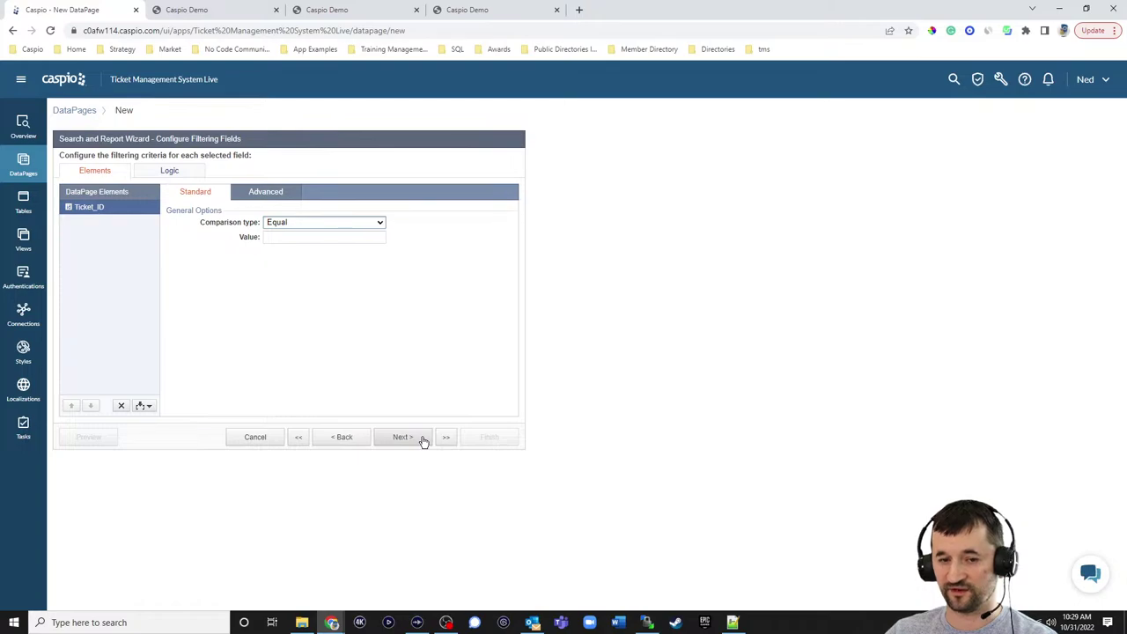
click(275, 195)
click(288, 224)
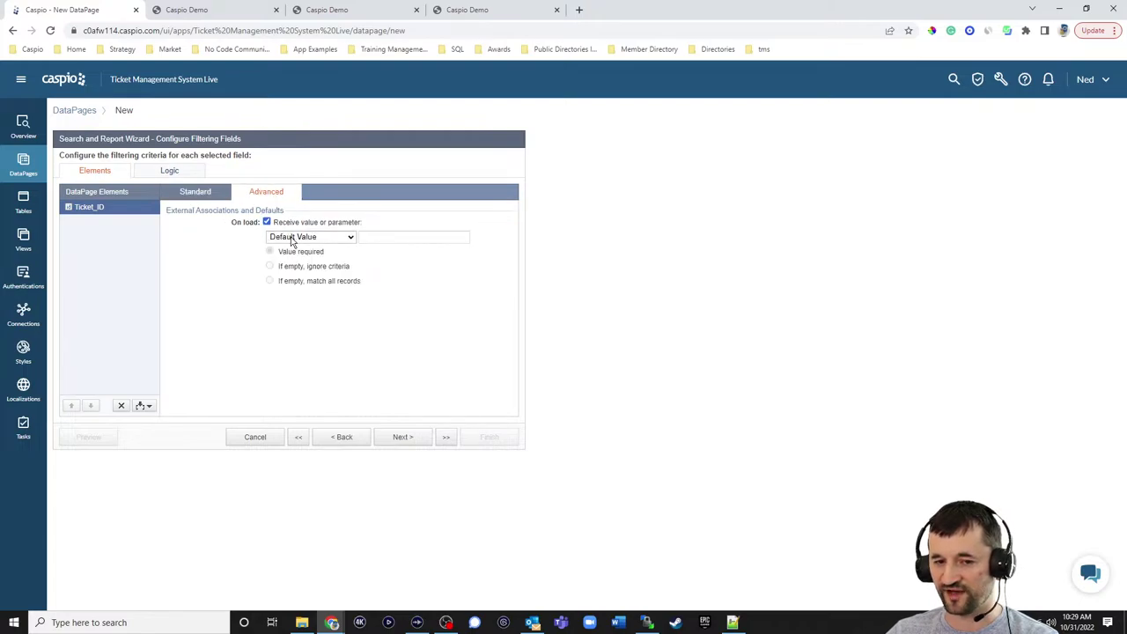
click(310, 237)
click(296, 264)
click(295, 268)
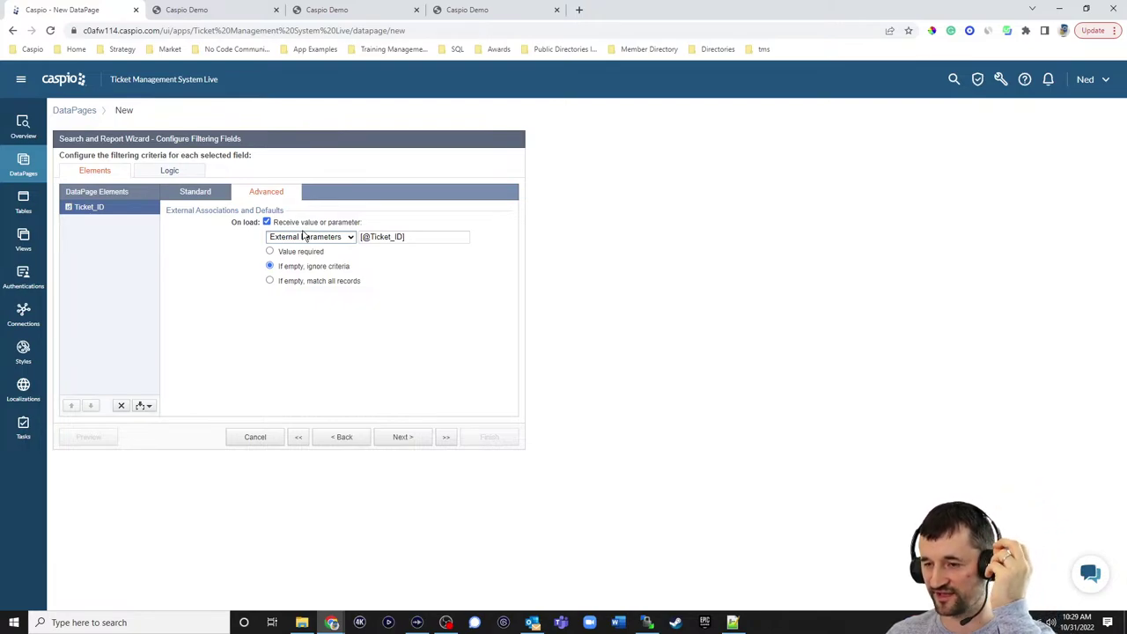
drag(361, 237, 394, 237)
text(tid)
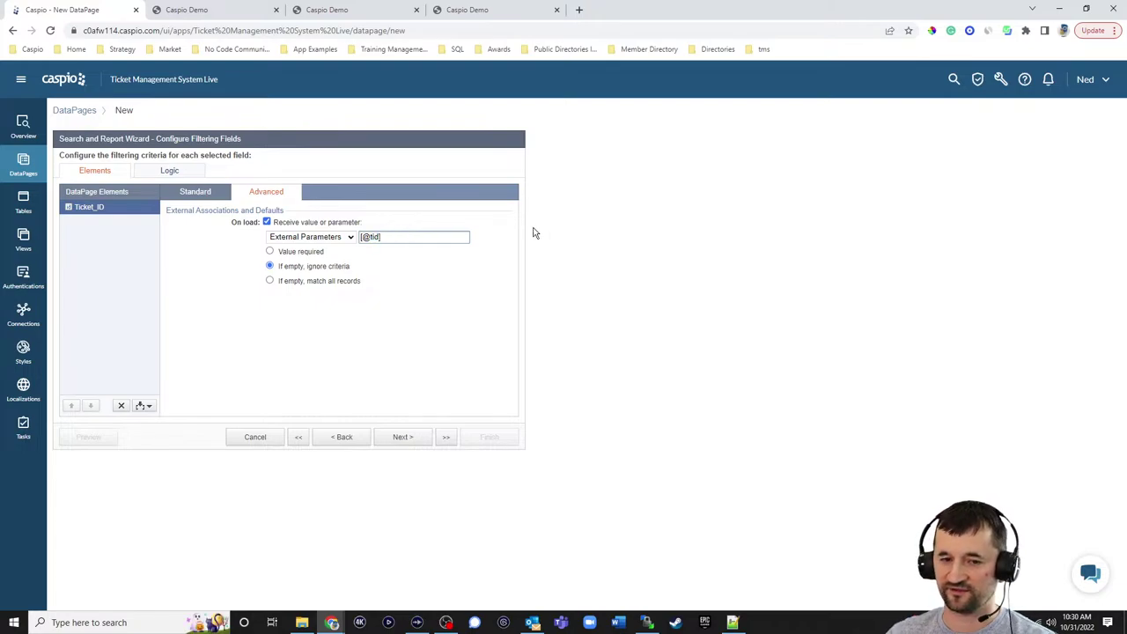
click(311, 253)
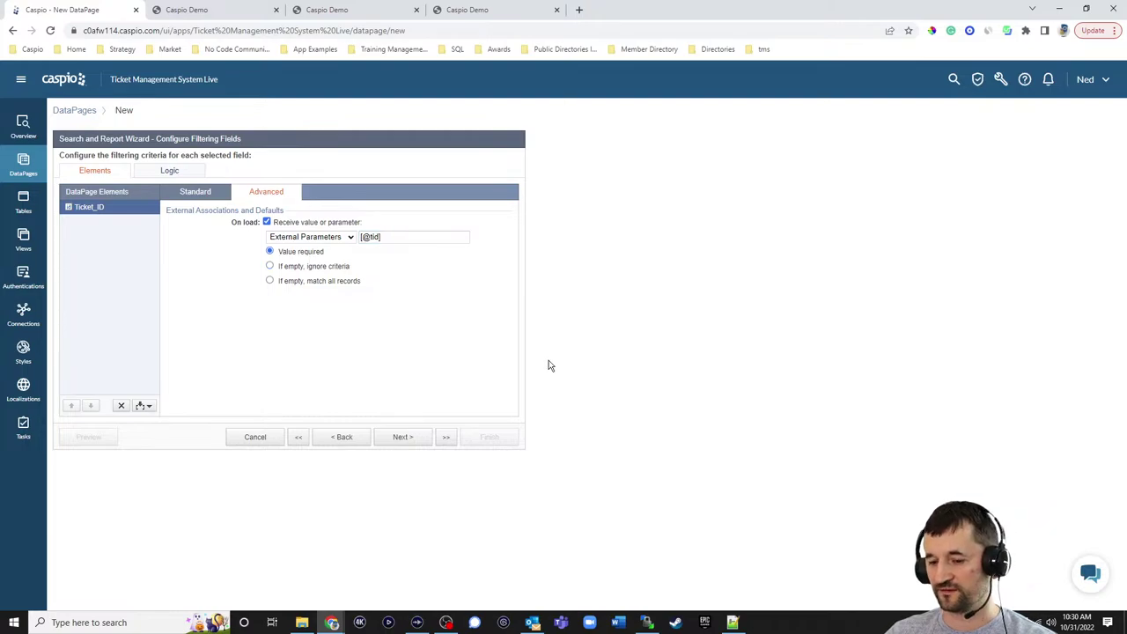
click(472, 10)
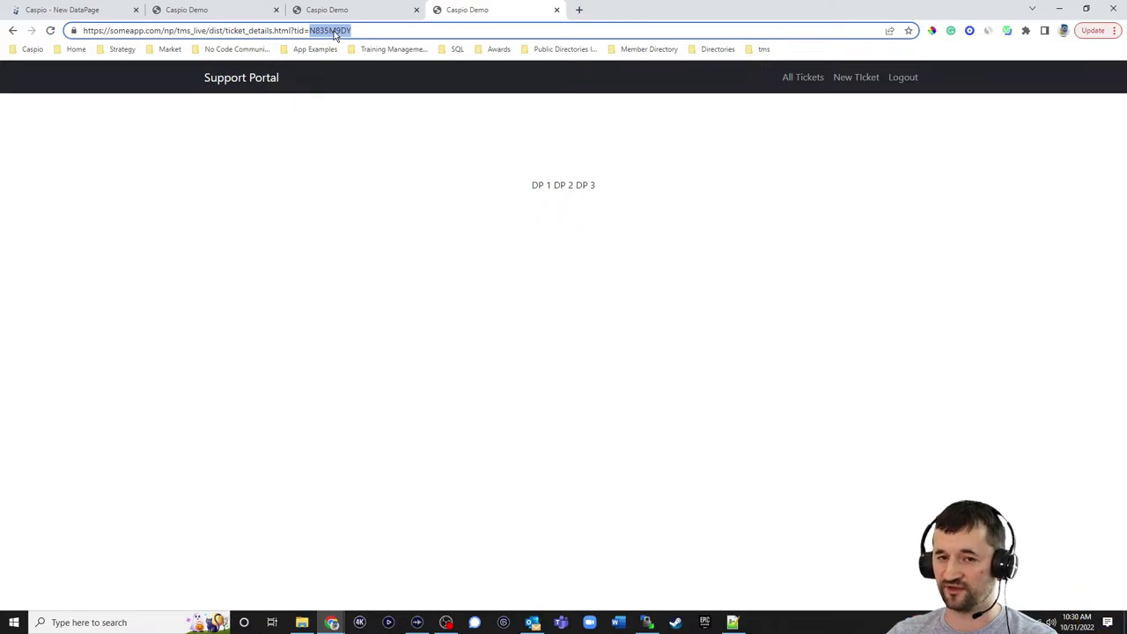
- Compare with the portal's Ticket Details page and add Date_Created as the first field
click(123, 10)
click(402, 436)
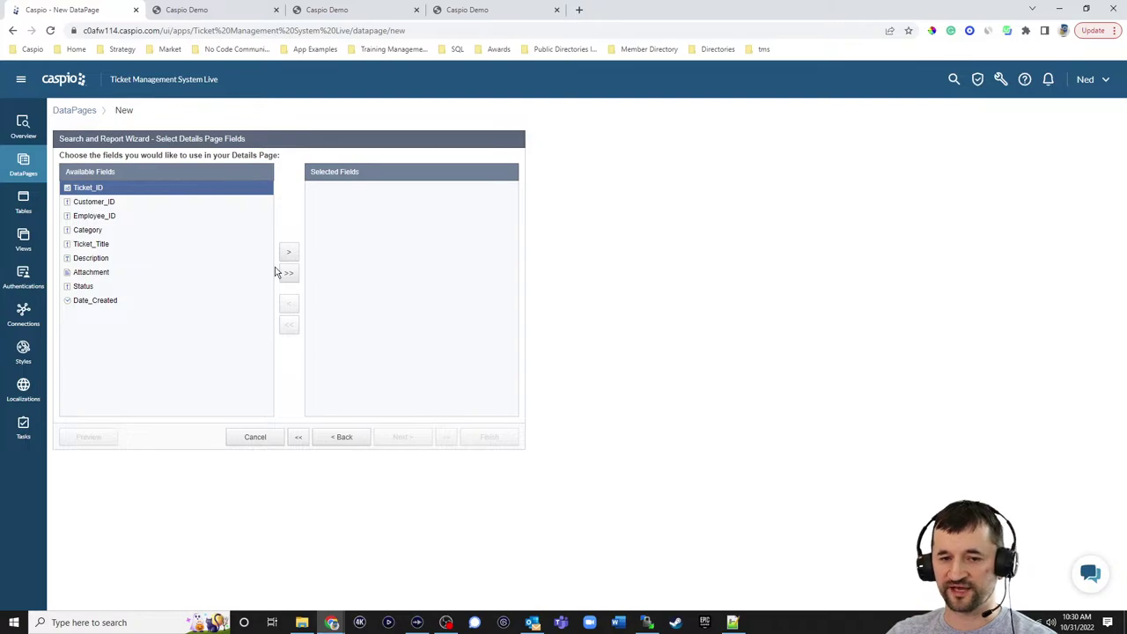
click(204, 10)
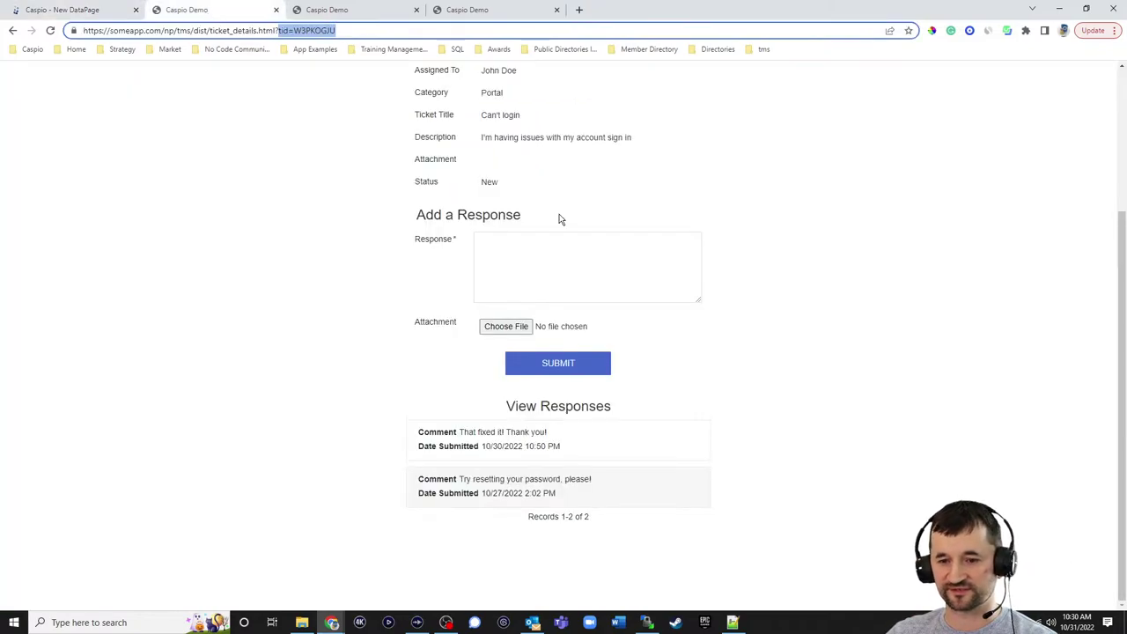
scroll(564, 221, up, 5)
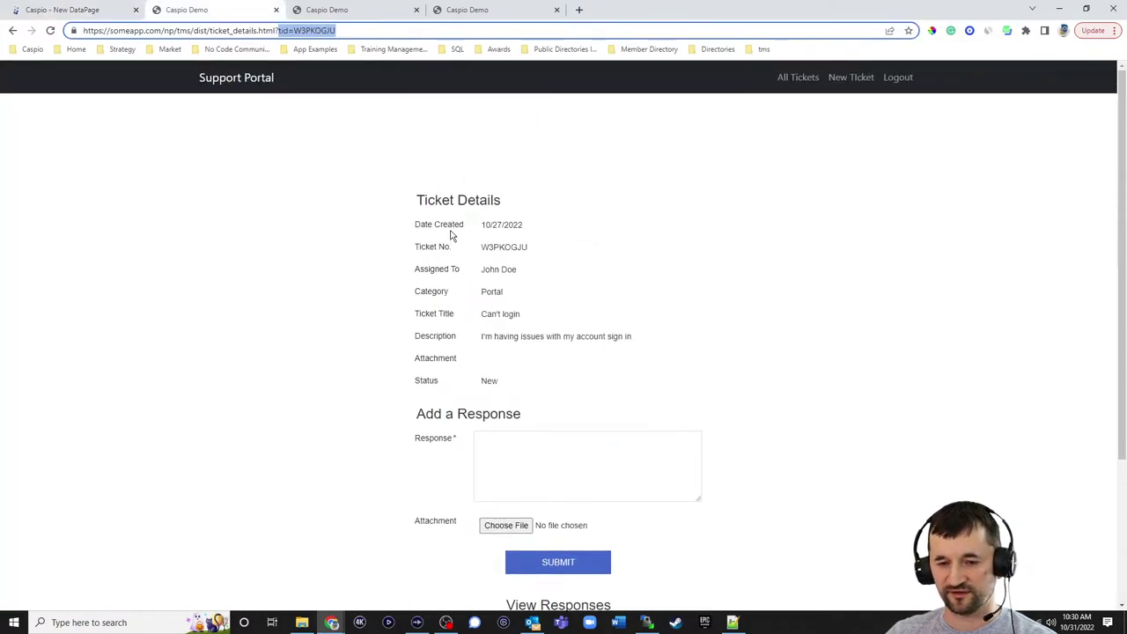
click(80, 10)
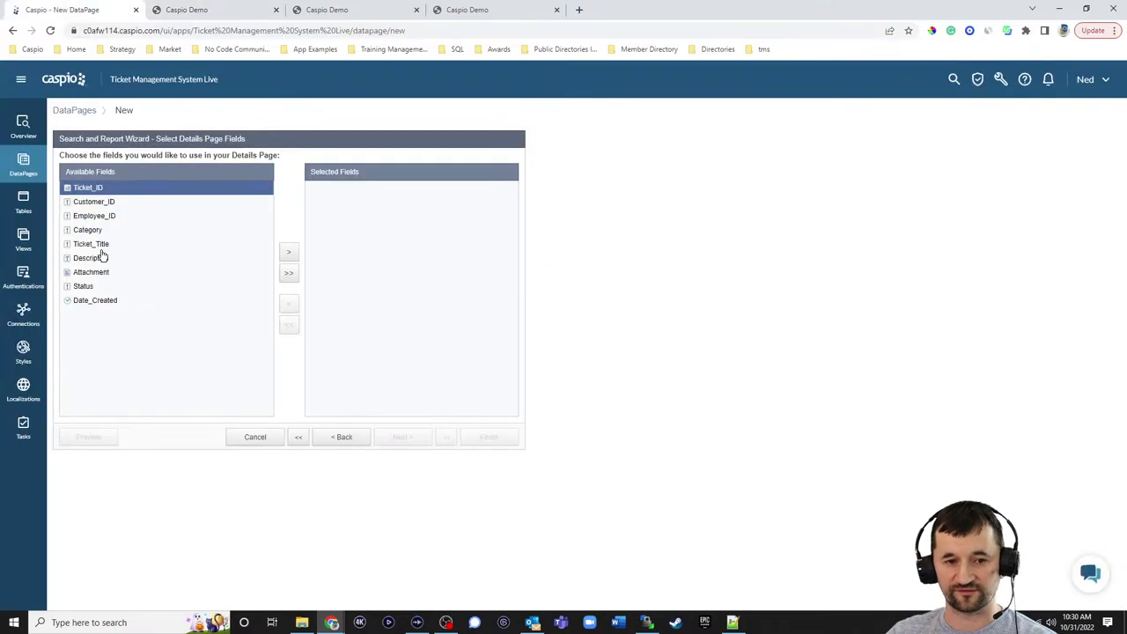
click(95, 300)
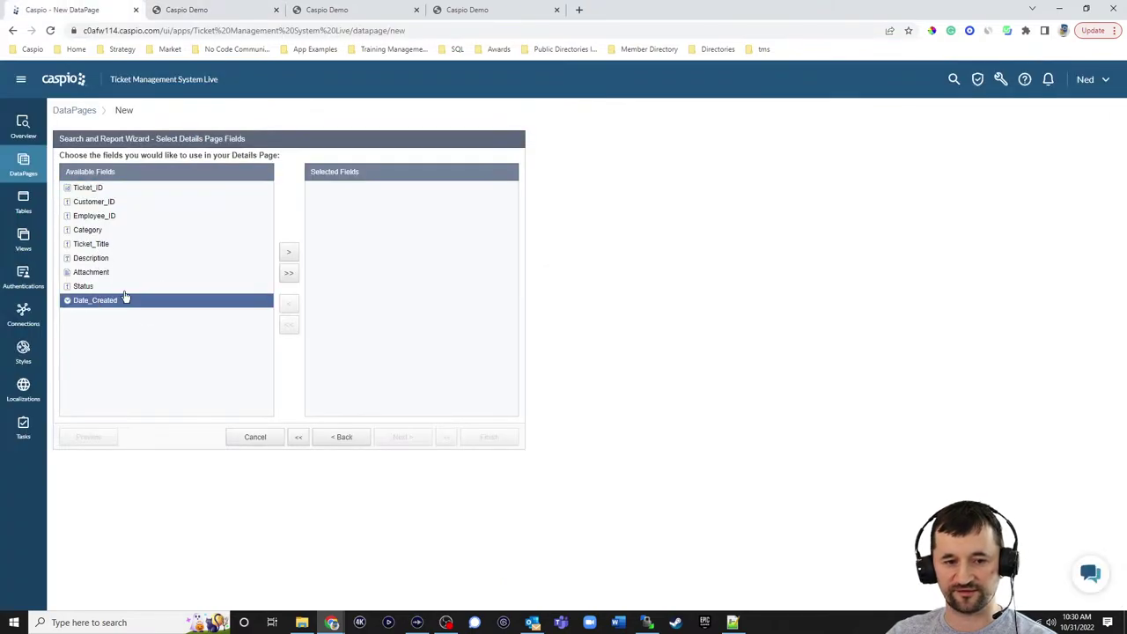
click(289, 252)
click(215, 15)
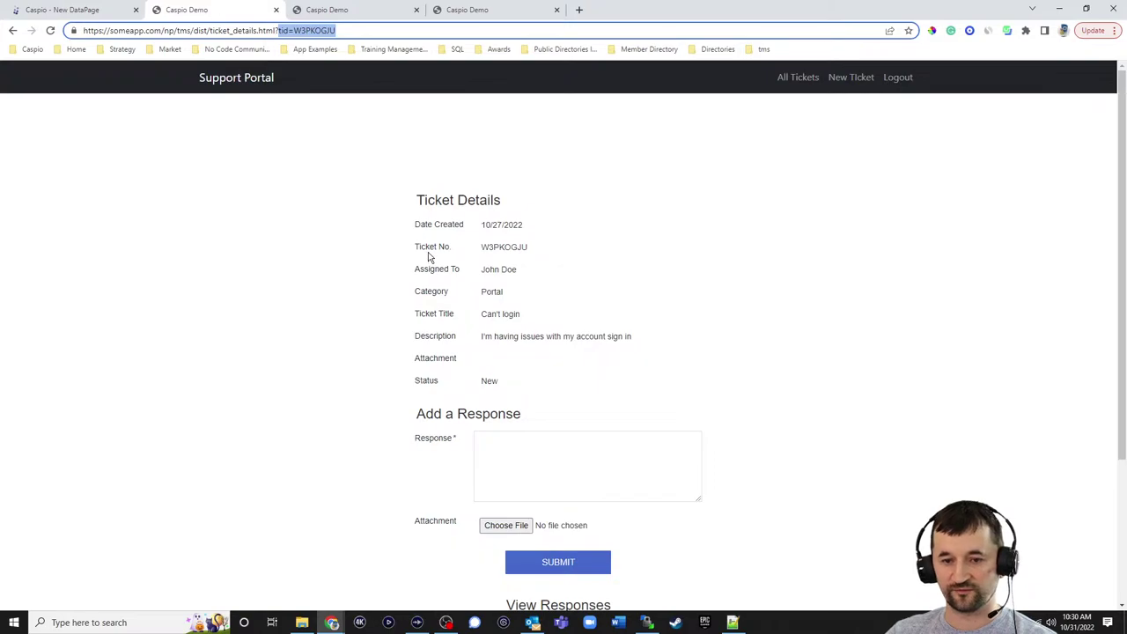
click(112, 17)
- Add Ticket_ID, Employee_ID and Category to the details page fields
click(110, 187)
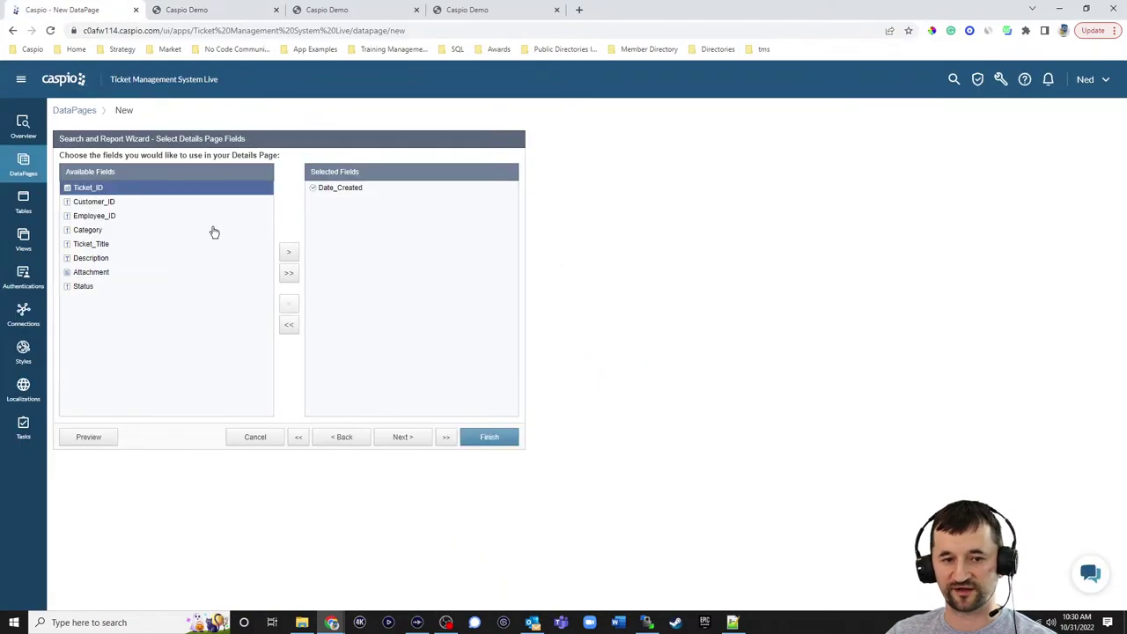
click(288, 252)
click(201, 9)
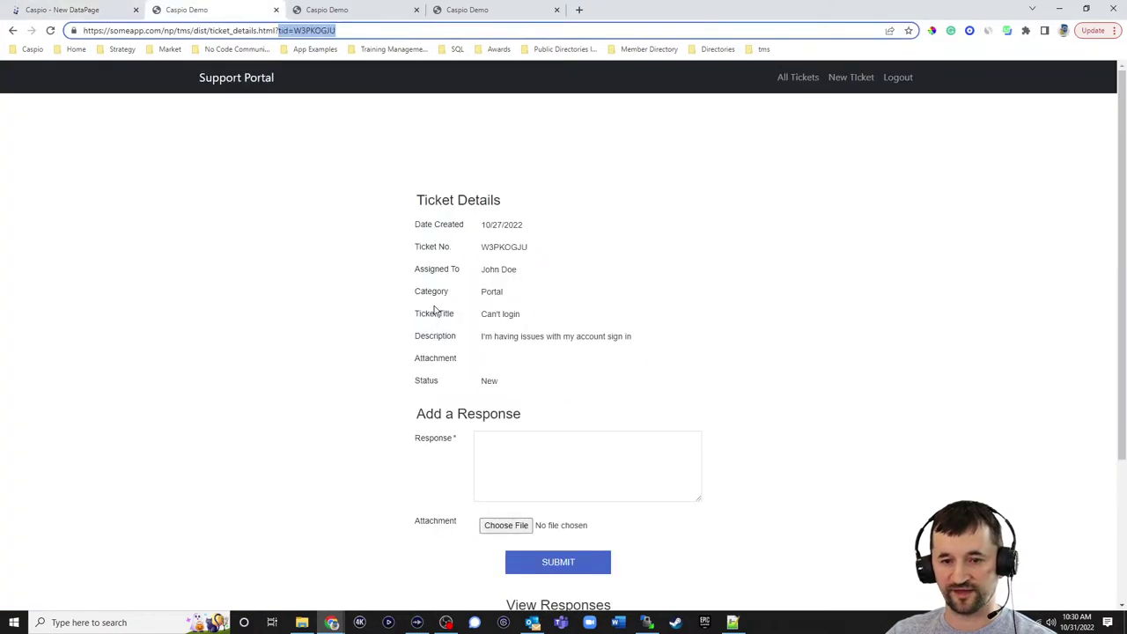
click(93, 11)
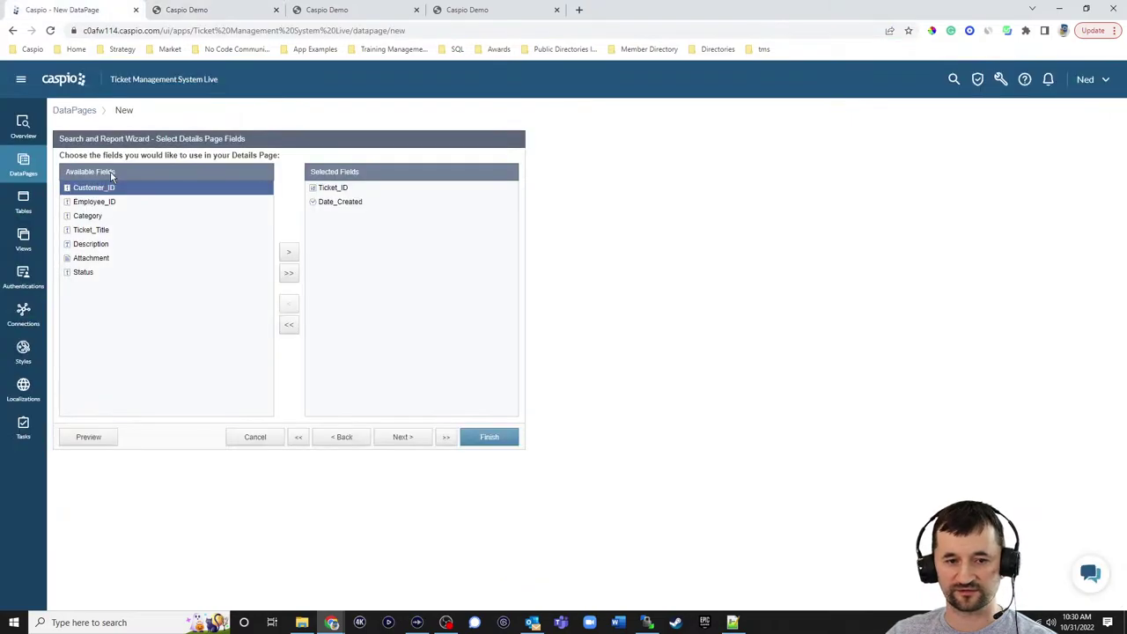
click(101, 202)
click(288, 252)
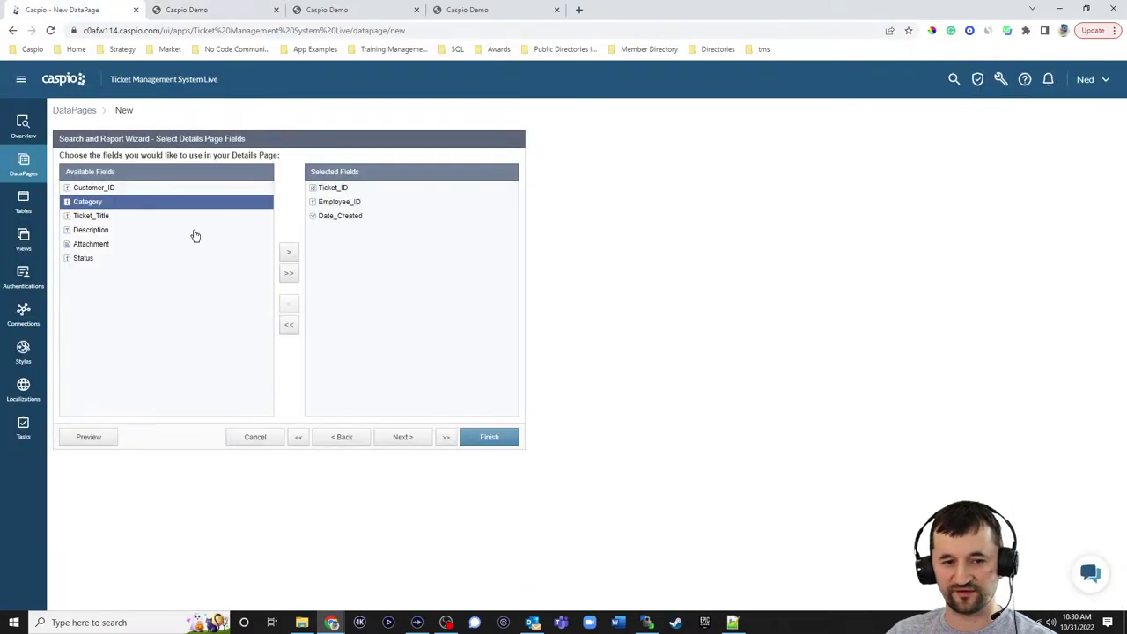
click(289, 252)
click(190, 16)
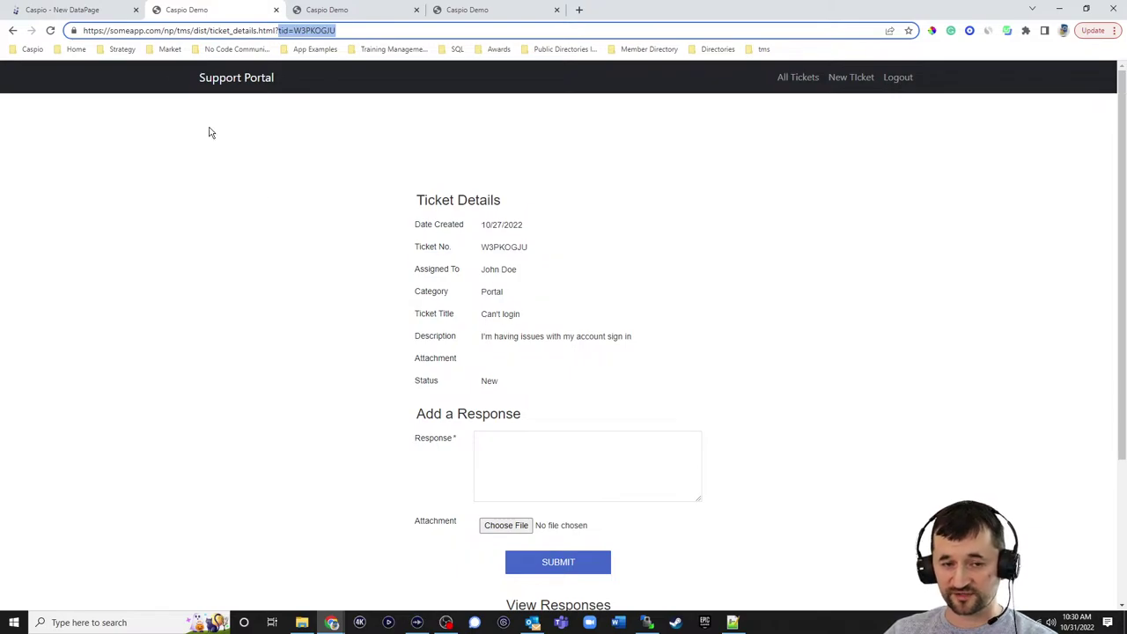
click(103, 16)
- Add Ticket_Title, Description, Attachment and Status to the details page fields
click(290, 254)
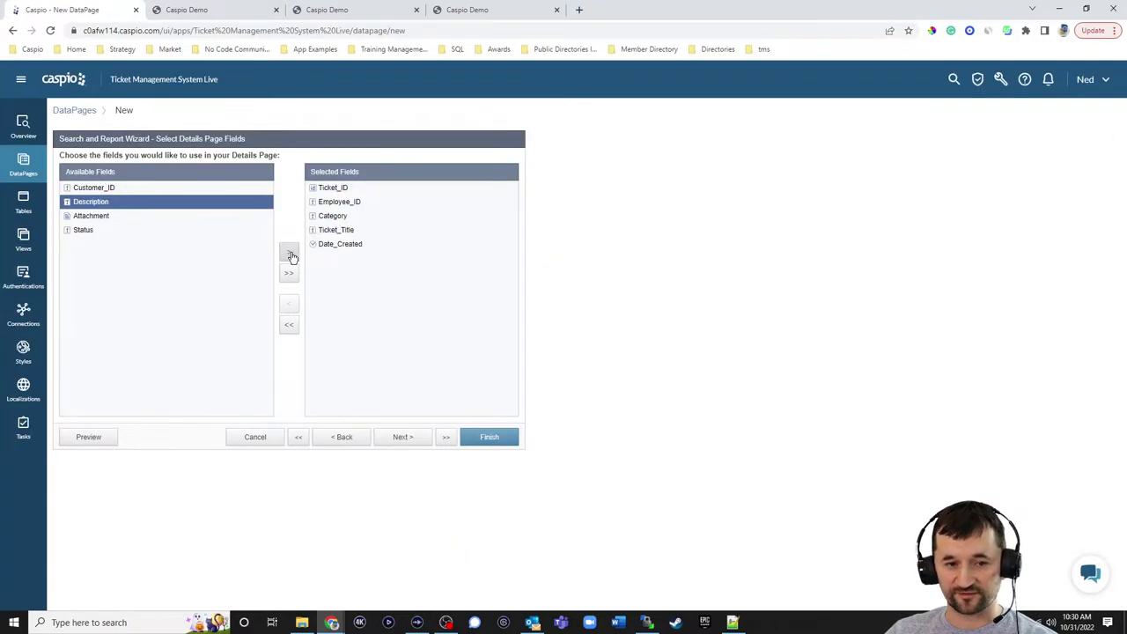
click(291, 254)
click(291, 254)
click(190, 10)
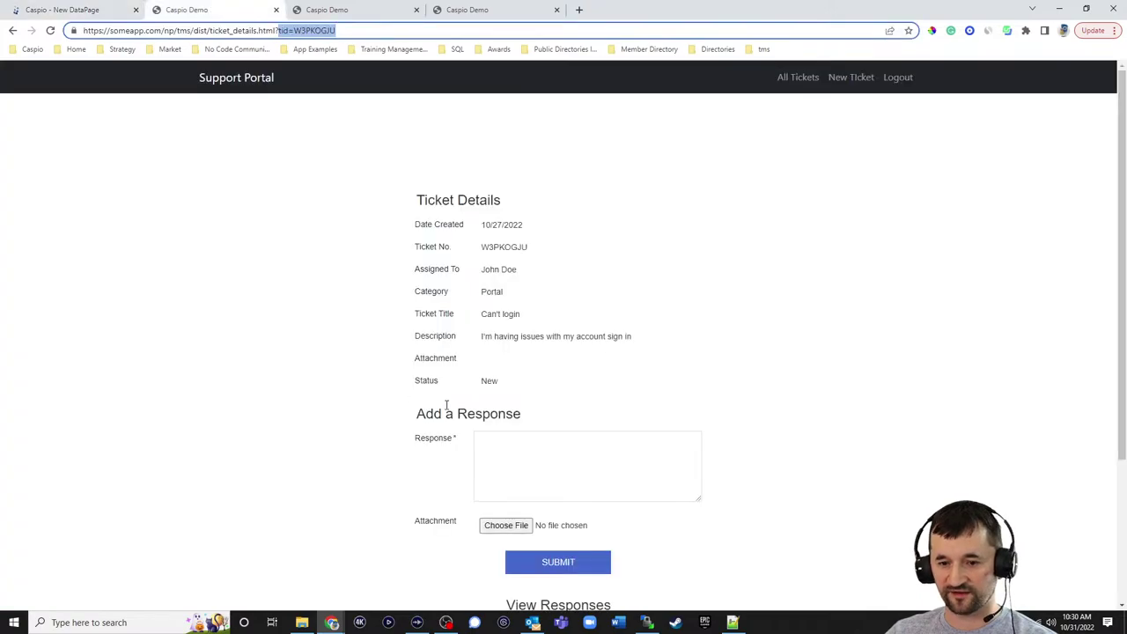
click(88, 10)
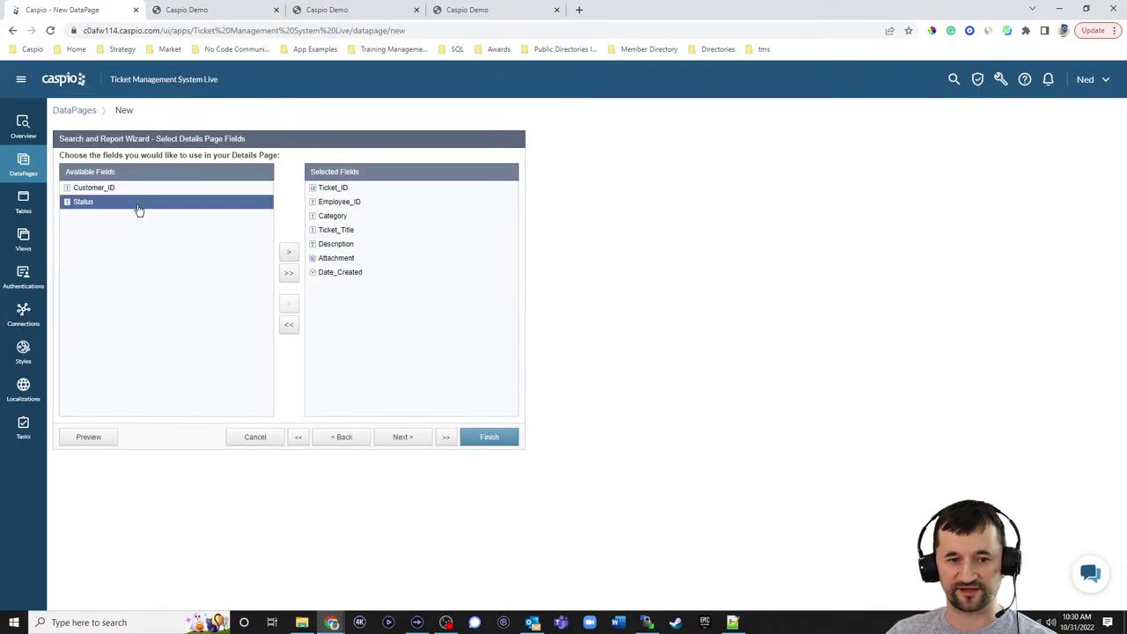
click(289, 252)
click(403, 437)
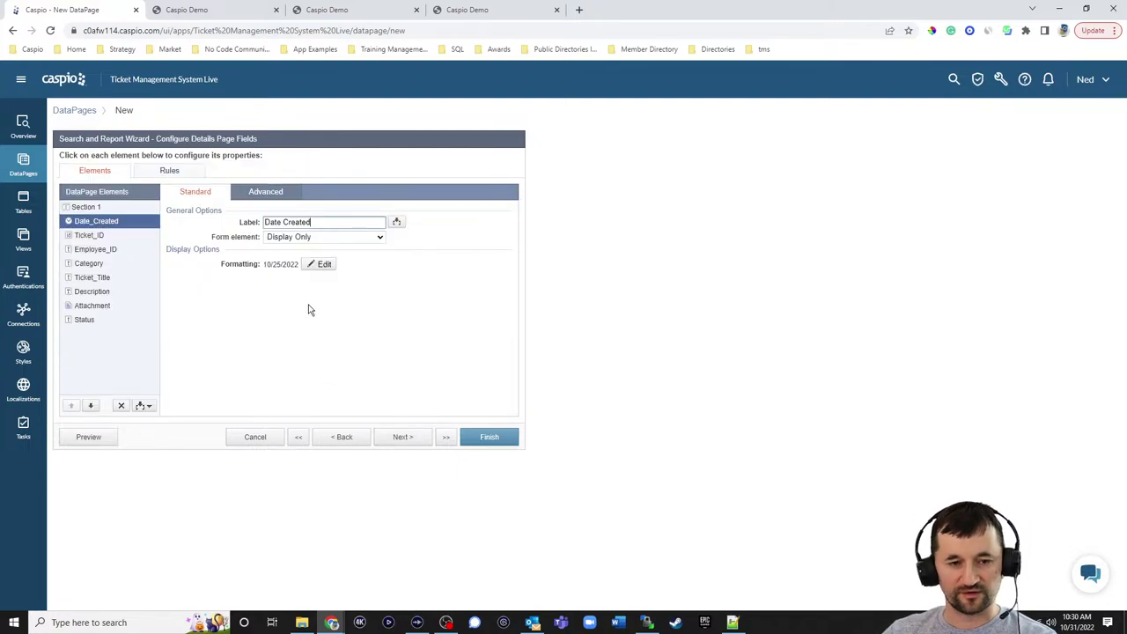
- Review the settings of Ticket_ID, Employee_ID, Category, Ticket_Title, Description and Attachment
click(90, 235)
click(99, 251)
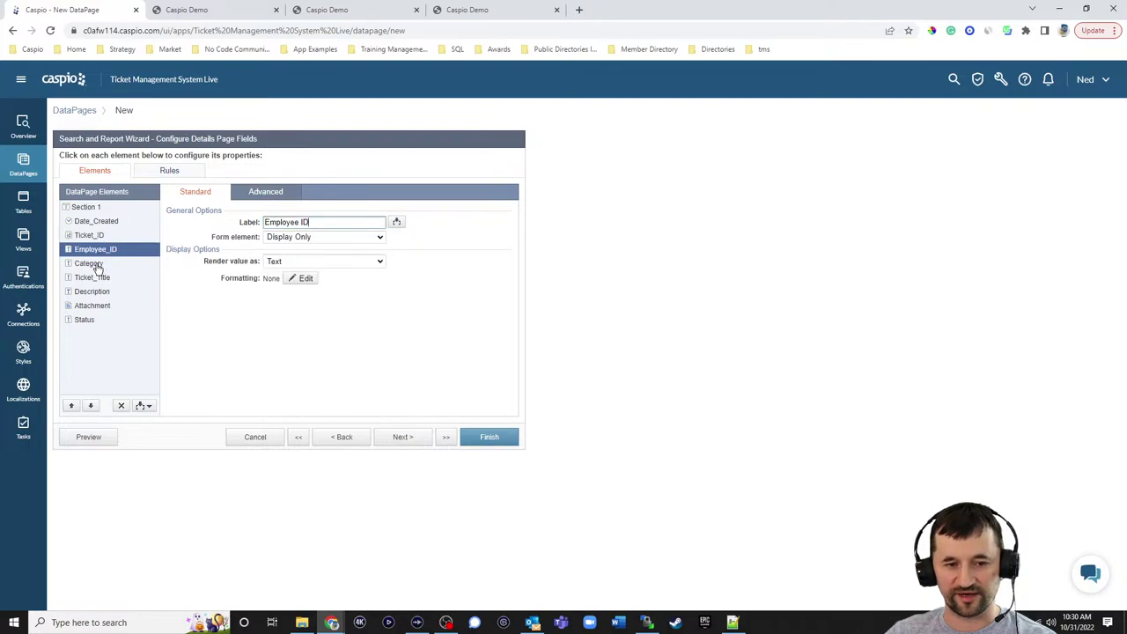
click(96, 264)
click(101, 278)
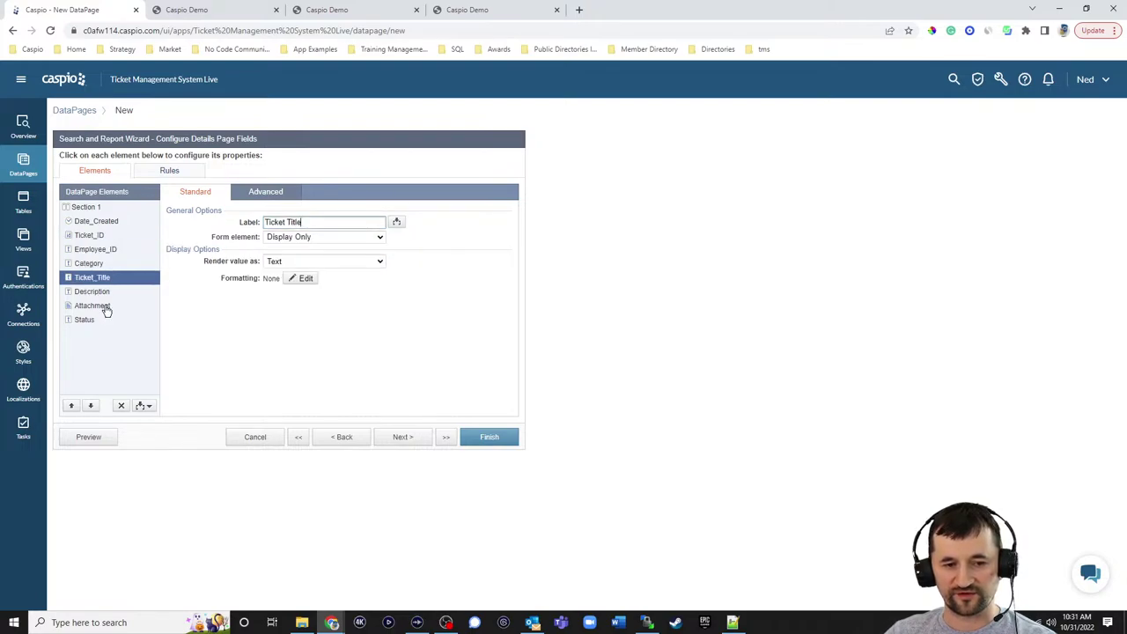
click(98, 292)
click(99, 306)
- Set the Attachment field to be hidden when blank
click(268, 195)
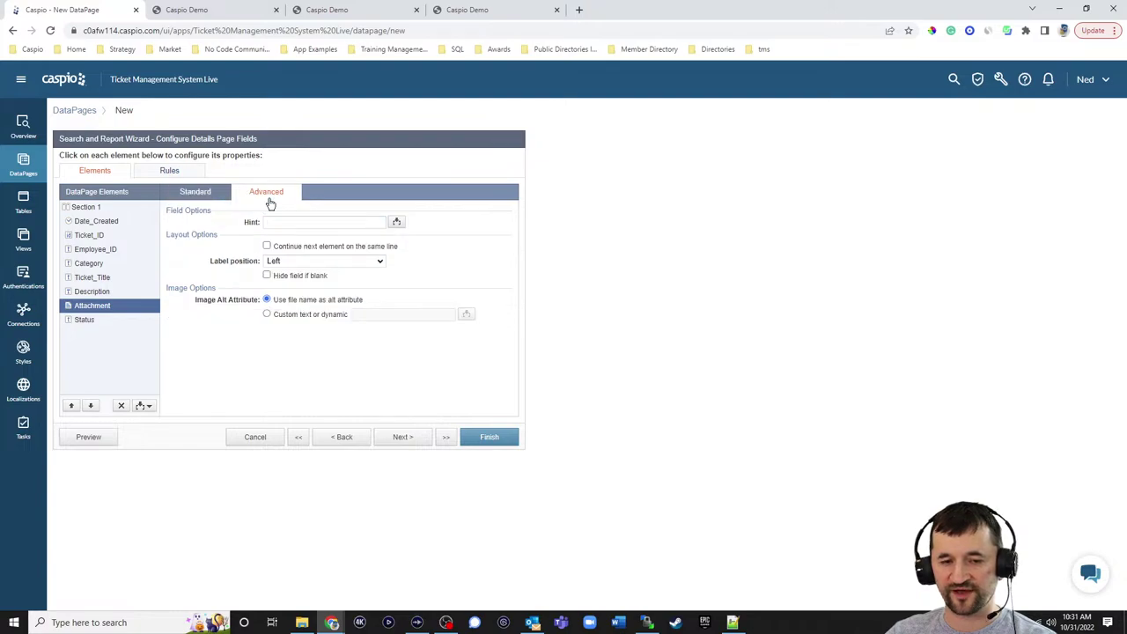
click(292, 277)
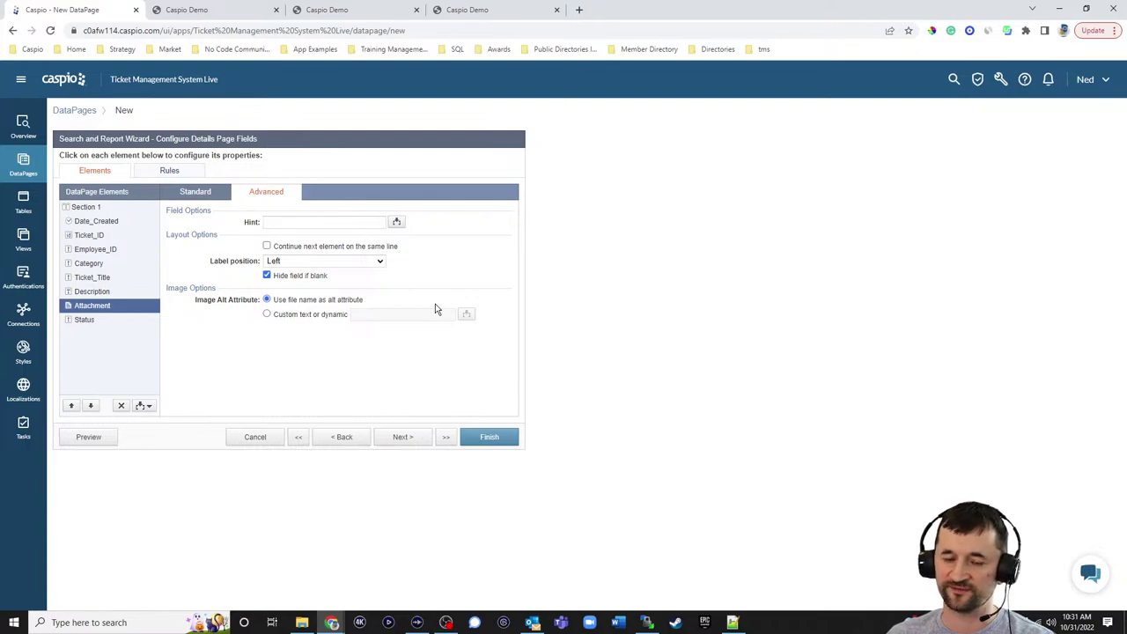
click(264, 10)
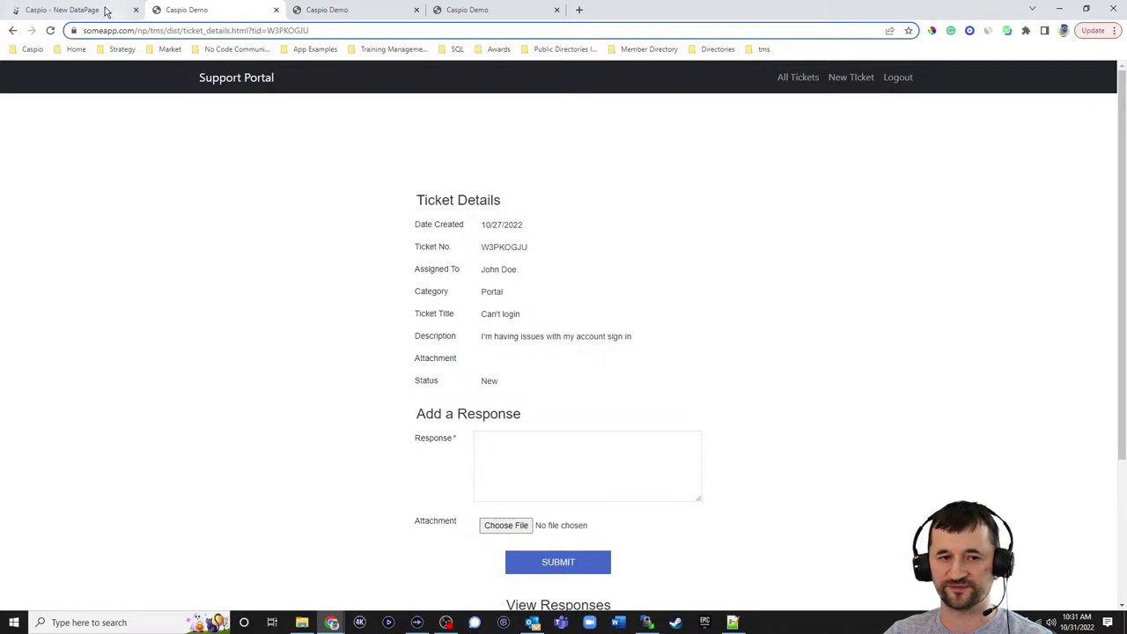
click(102, 10)
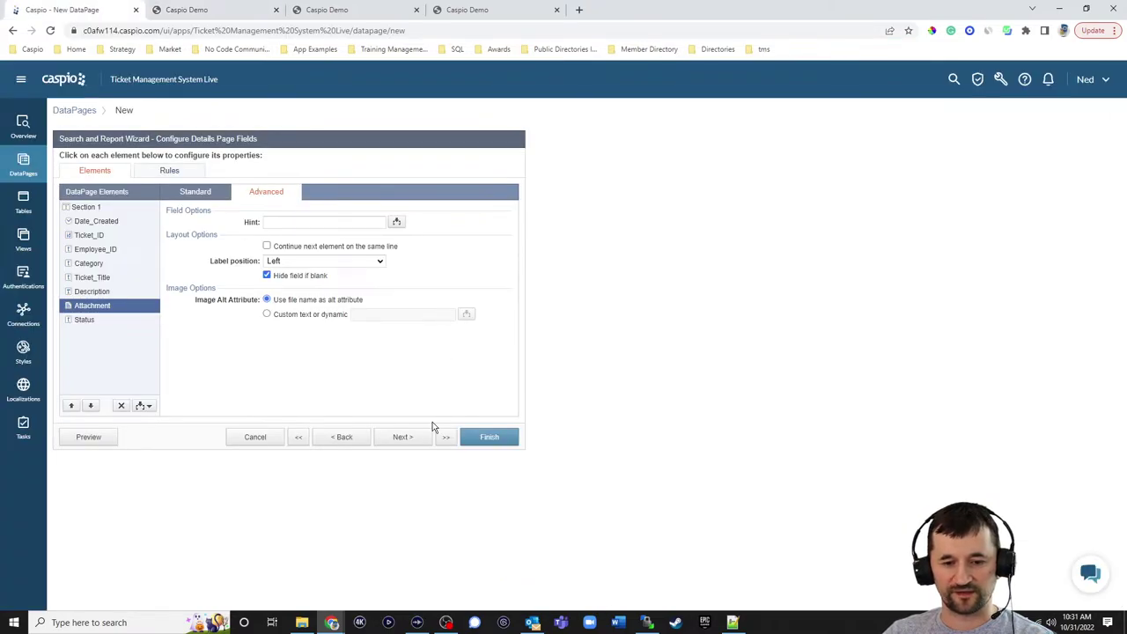
click(416, 443)
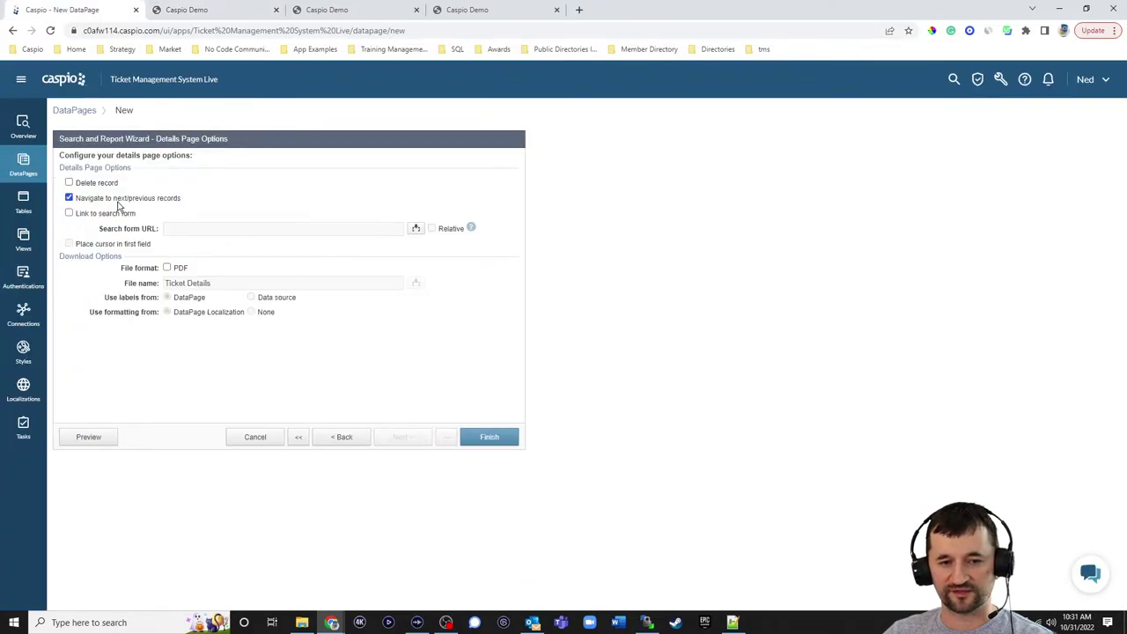
- Turn off record navigation, finish Ticket Details, deploy it as Enabled and copy its embed code
click(119, 200)
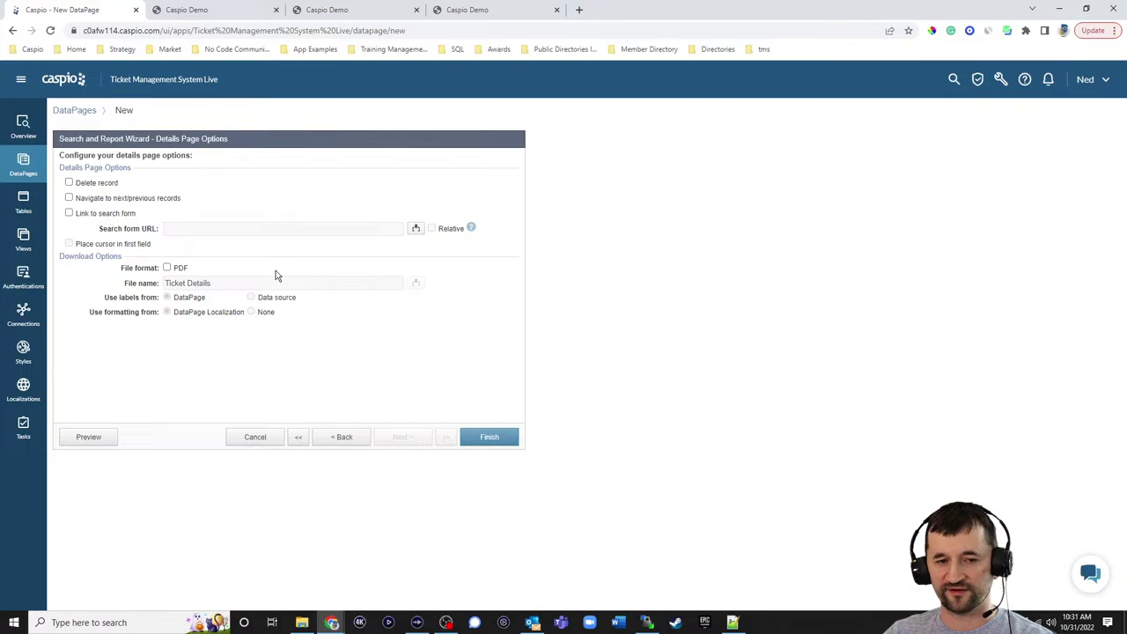
click(499, 436)
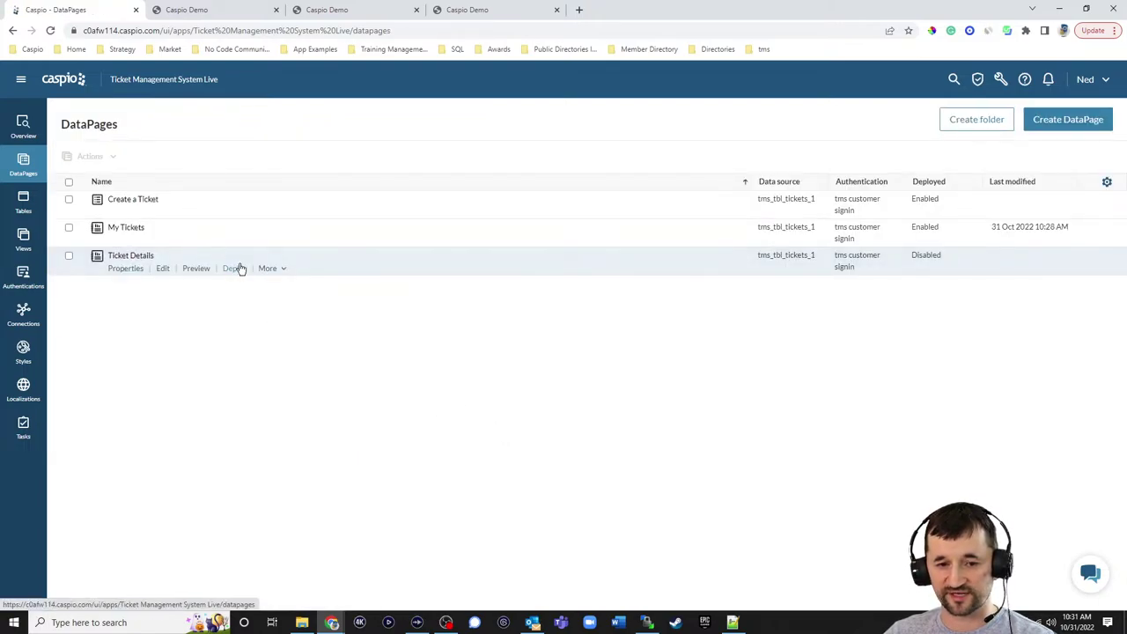
click(236, 268)
click(500, 215)
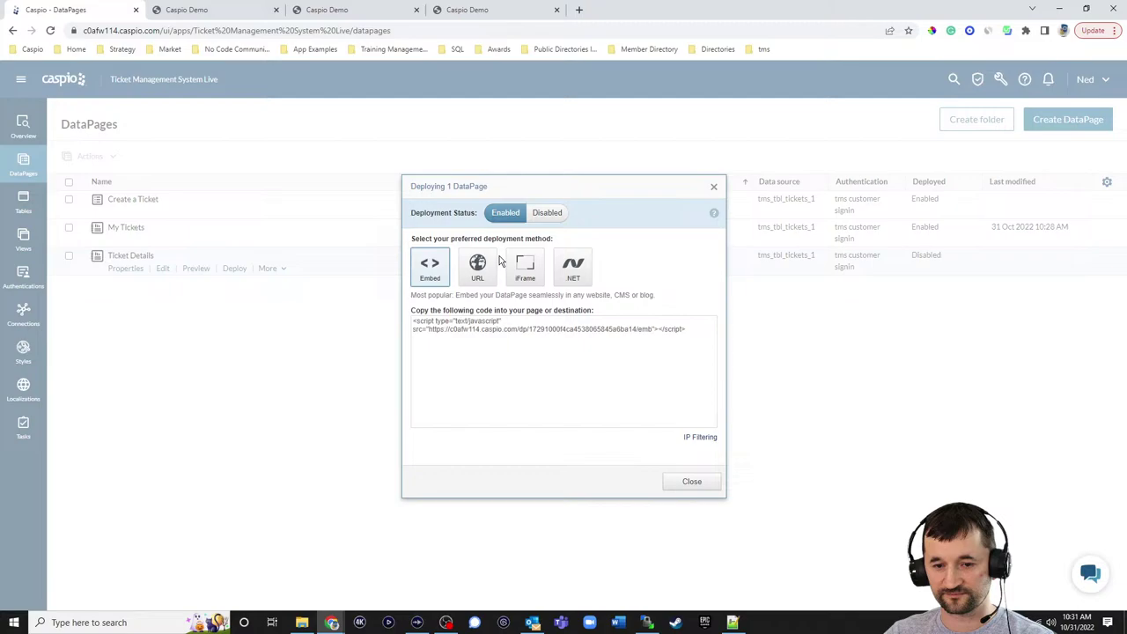
click(471, 326)
key(ctrl+c)
click(692, 483)
click(733, 623)
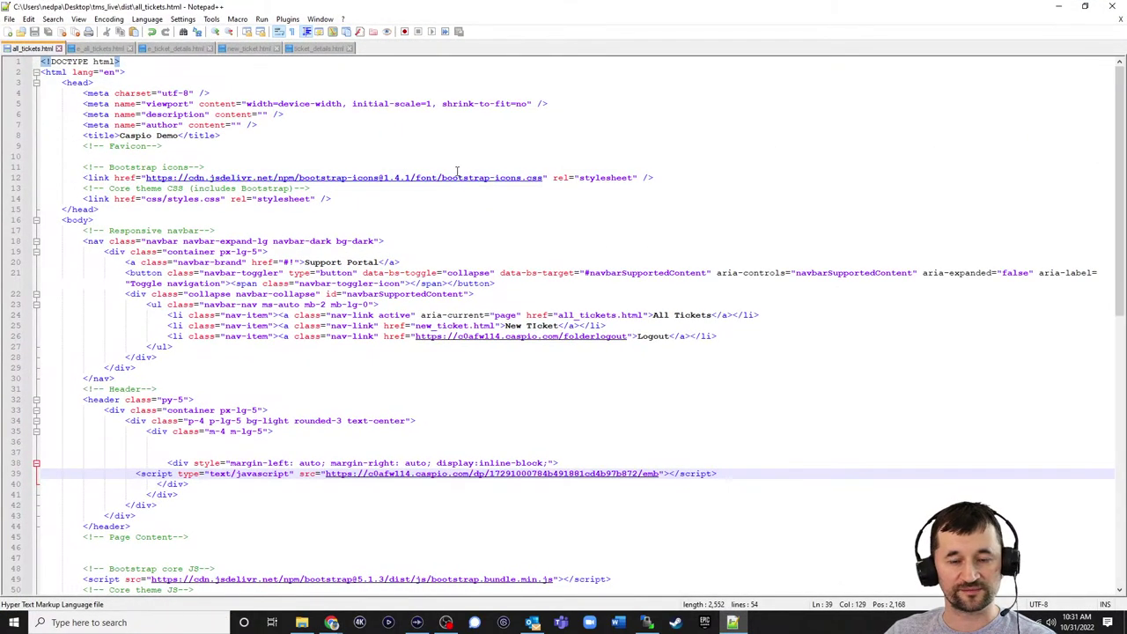
- Replace the DP 1 placeholder in ticket_details.html with the embed script and save
click(317, 48)
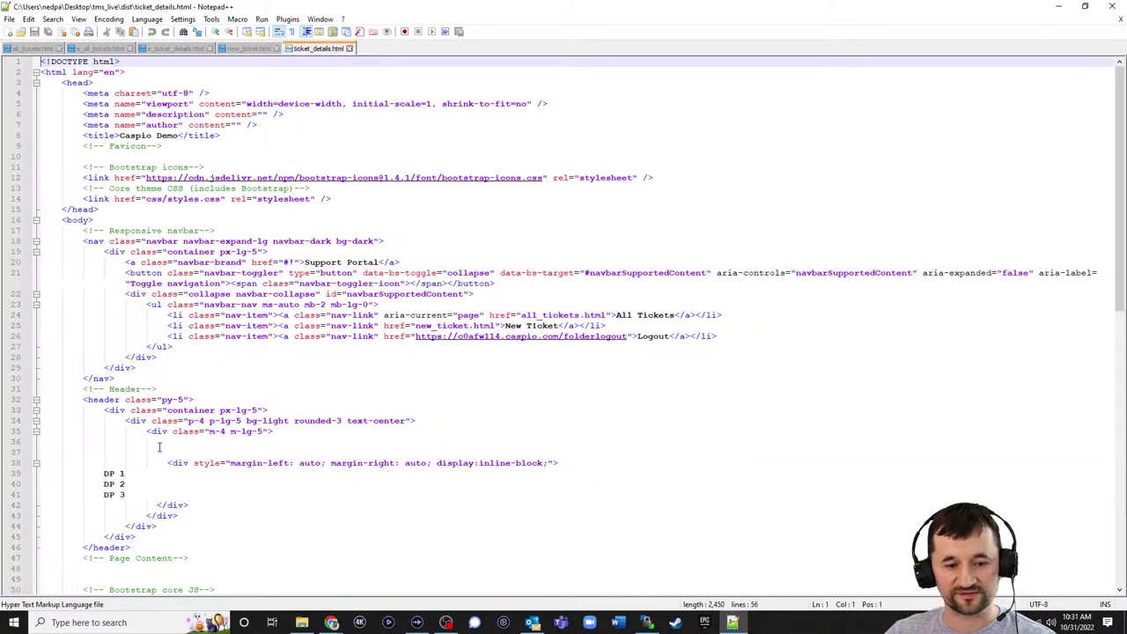
drag(142, 474, 96, 474)
key(ctrl+v)
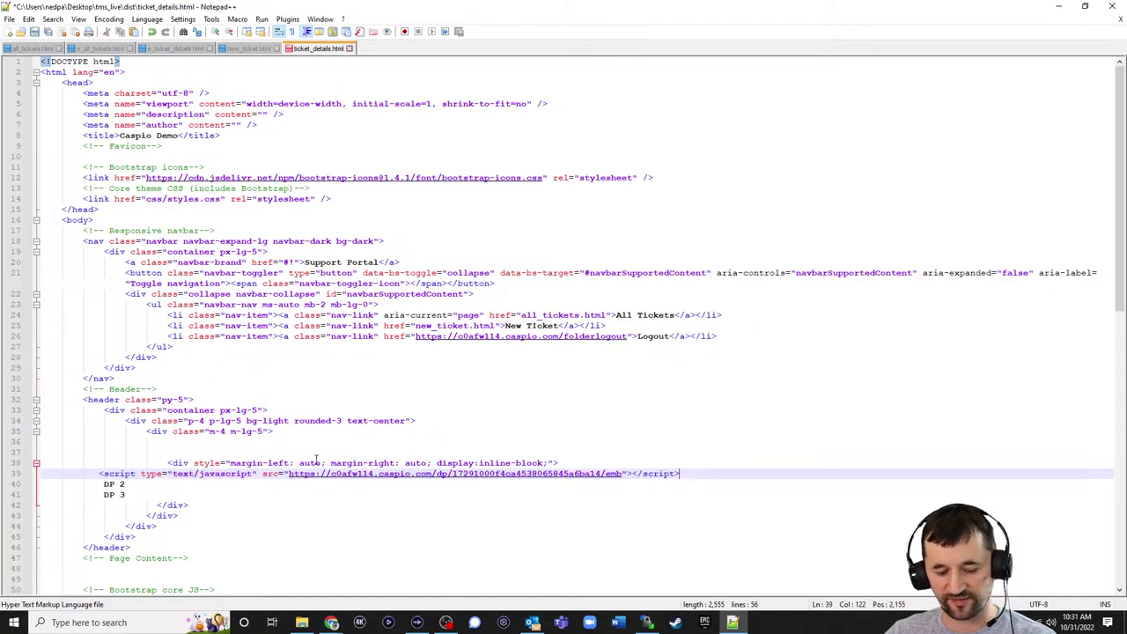
key(ctrl+s)
- Upload ticket_details.html to the server's dist folder, overwriting the remote copy
click(646, 622)
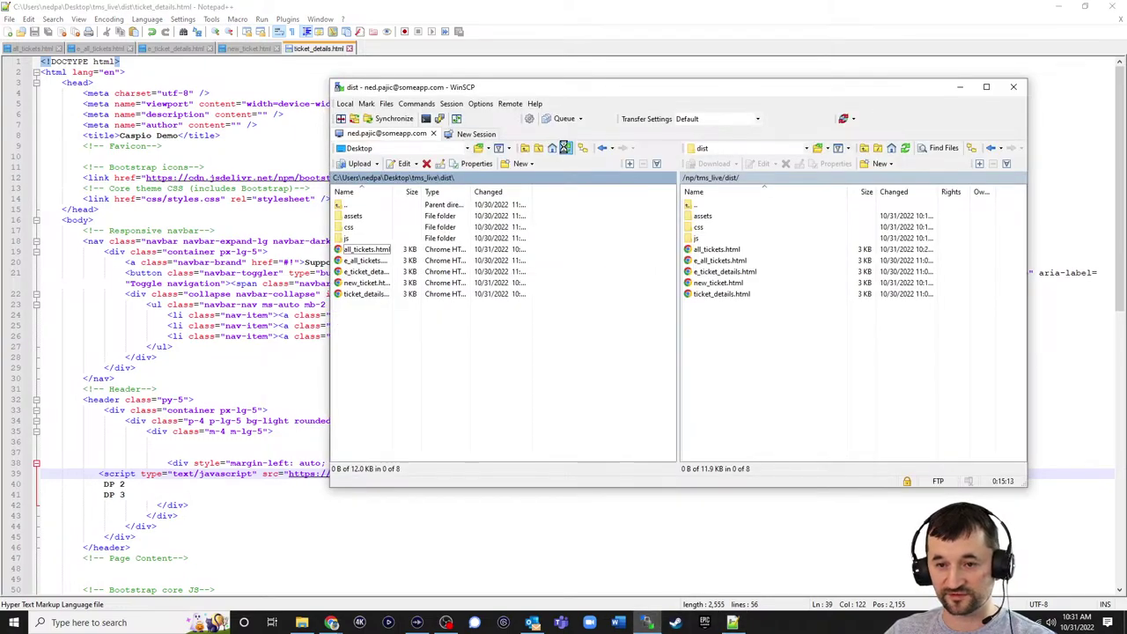
click(364, 293)
drag(763, 351, 762, 350)
click(646, 332)
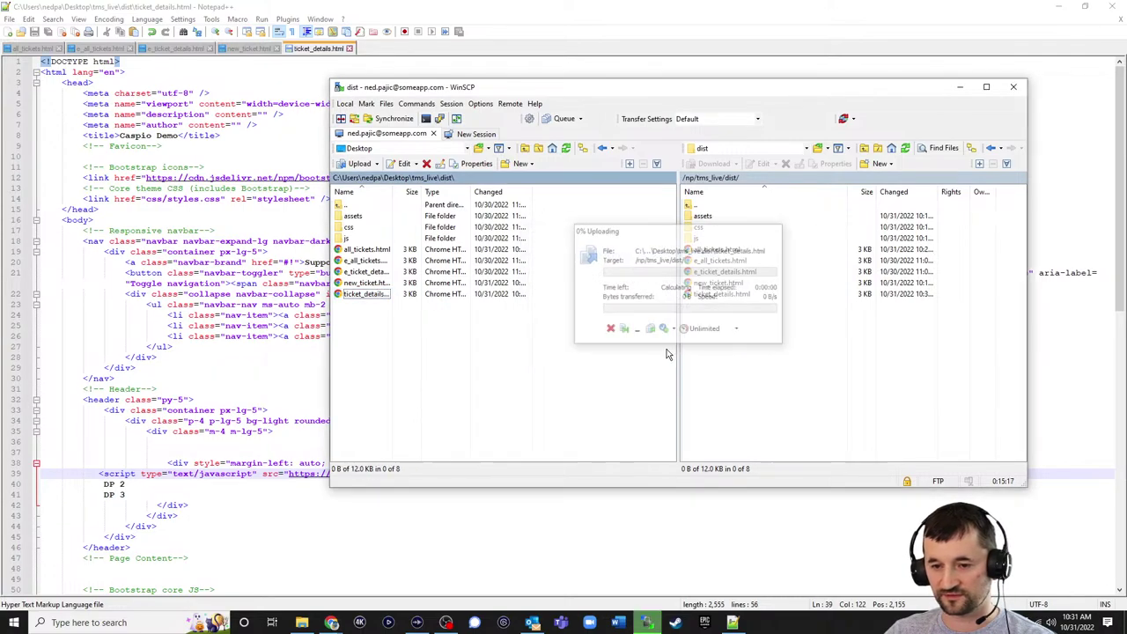
click(1056, 8)
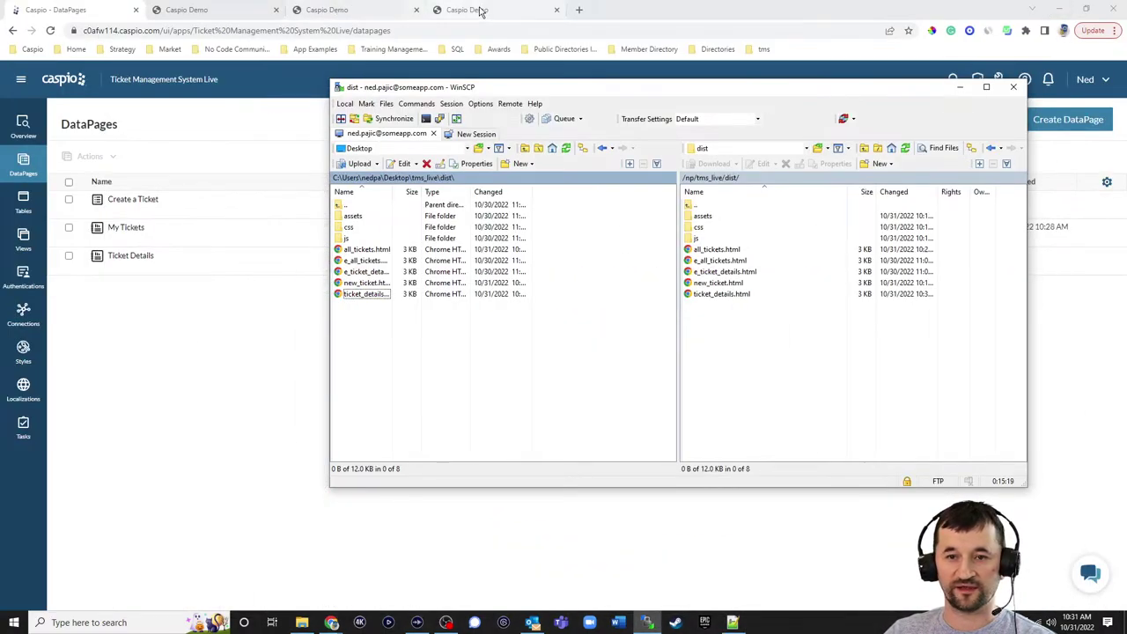
- Reload the Support Portal ticket page to show its details and check the tid value
click(466, 9)
click(51, 32)
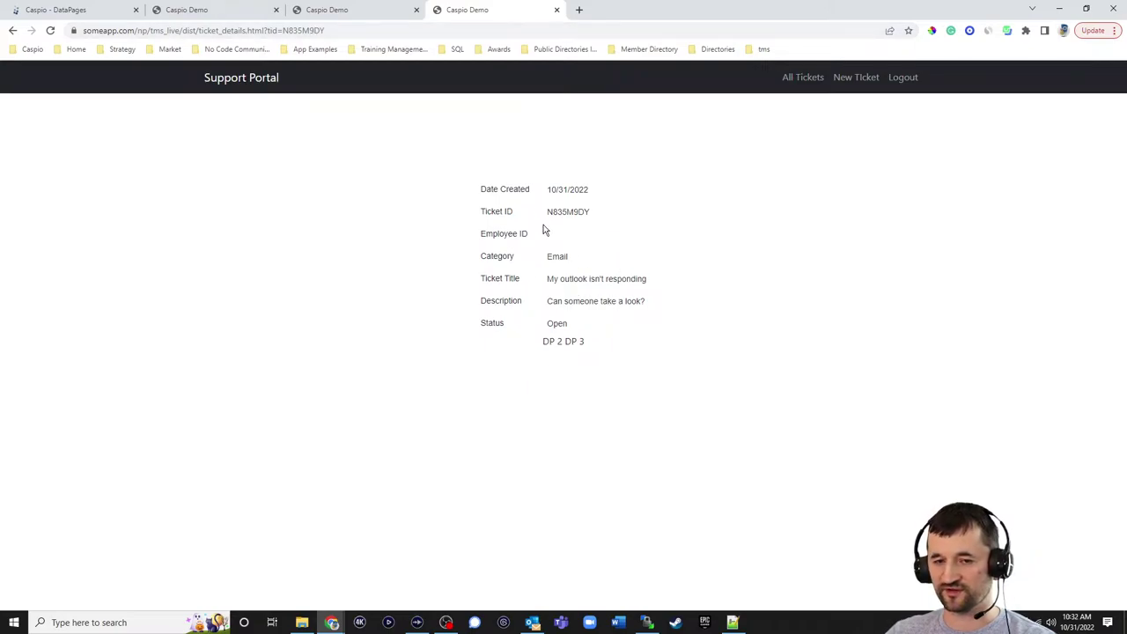
double_click(284, 32)
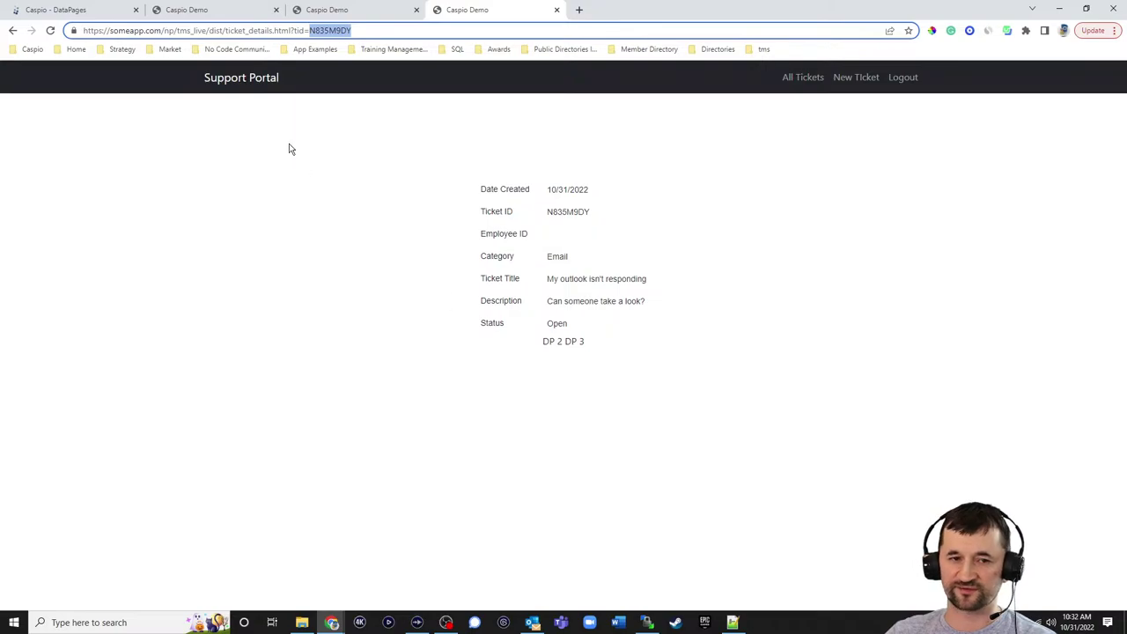
click(102, 13)
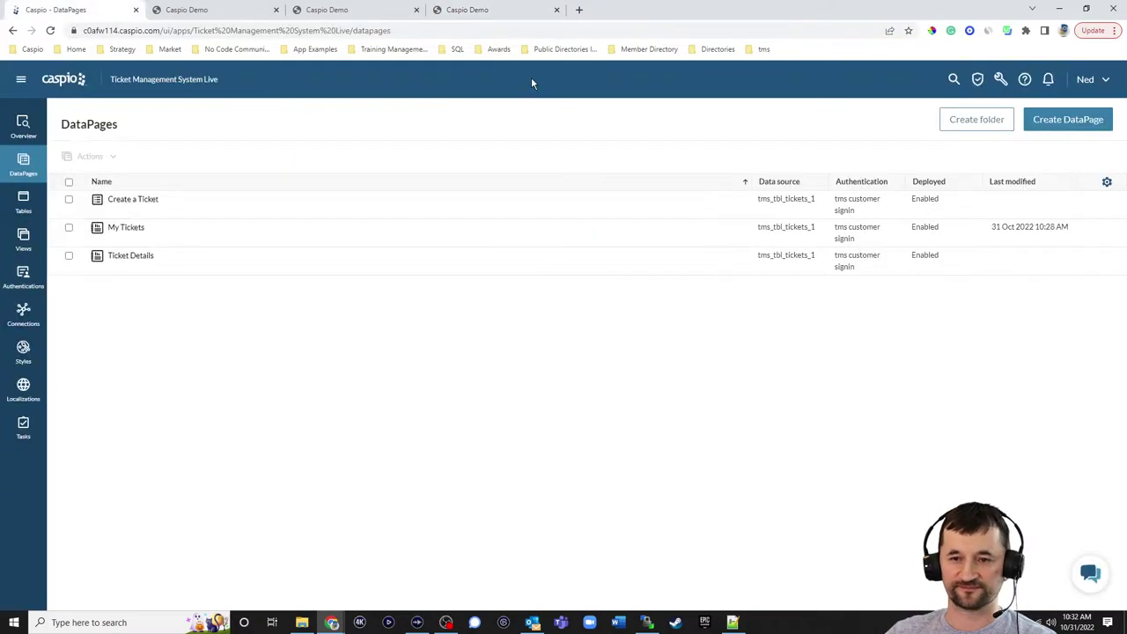
- Start a Submission Form on tms_tbl_responses_1 named Submit a response
click(1074, 127)
click(221, 12)
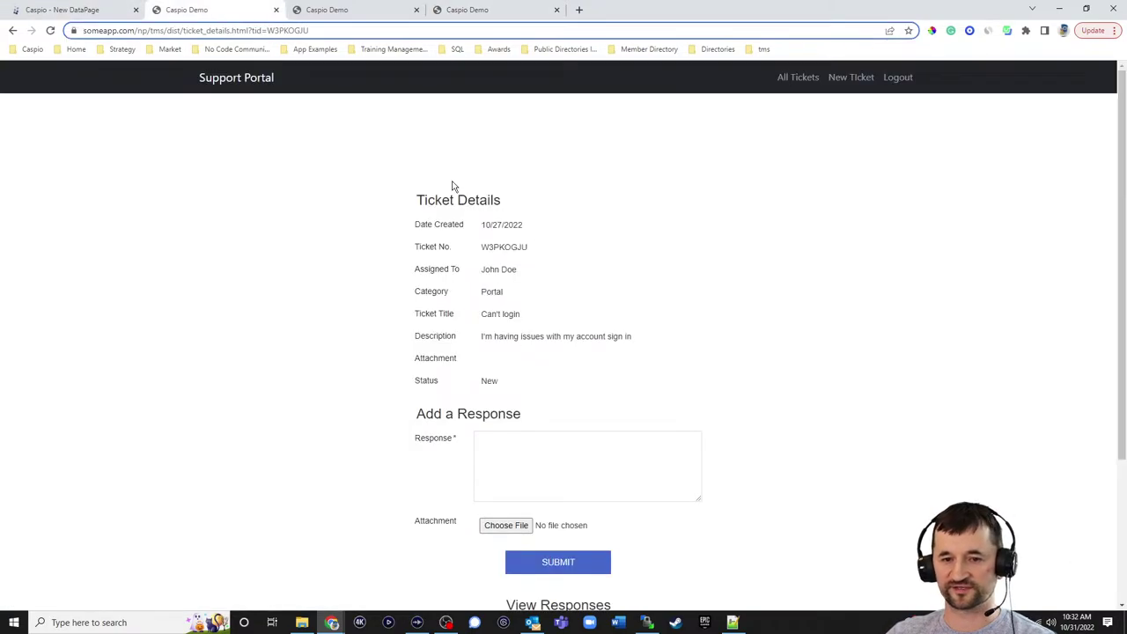
scroll(668, 255, down, 2)
click(95, 14)
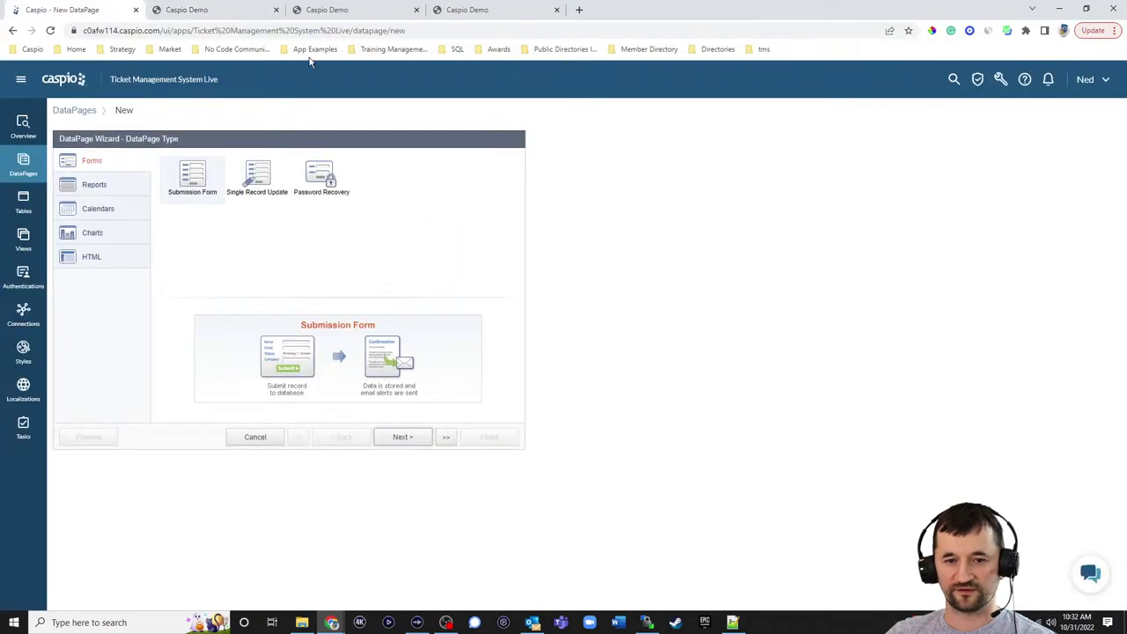
click(403, 436)
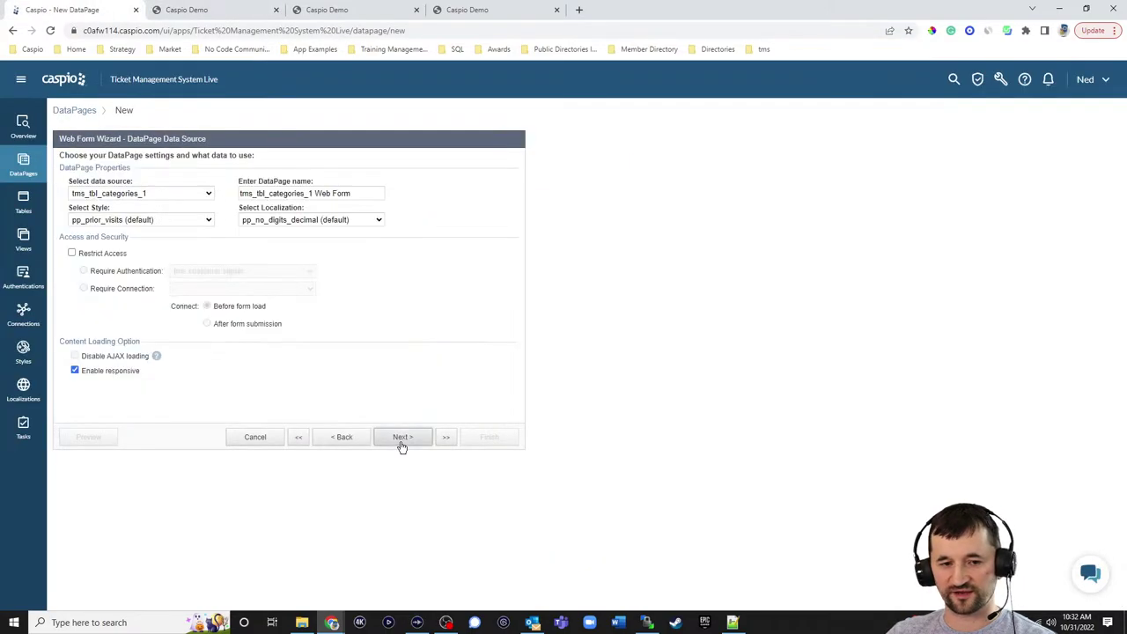
click(182, 191)
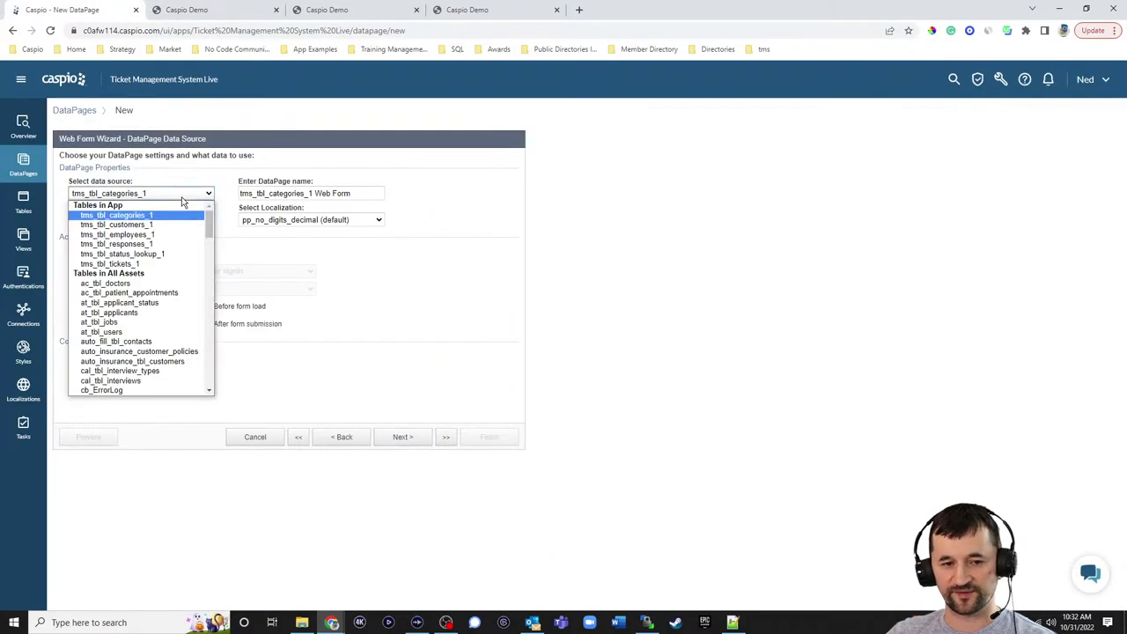
click(169, 242)
triple_click(367, 194)
text(Submit a response)
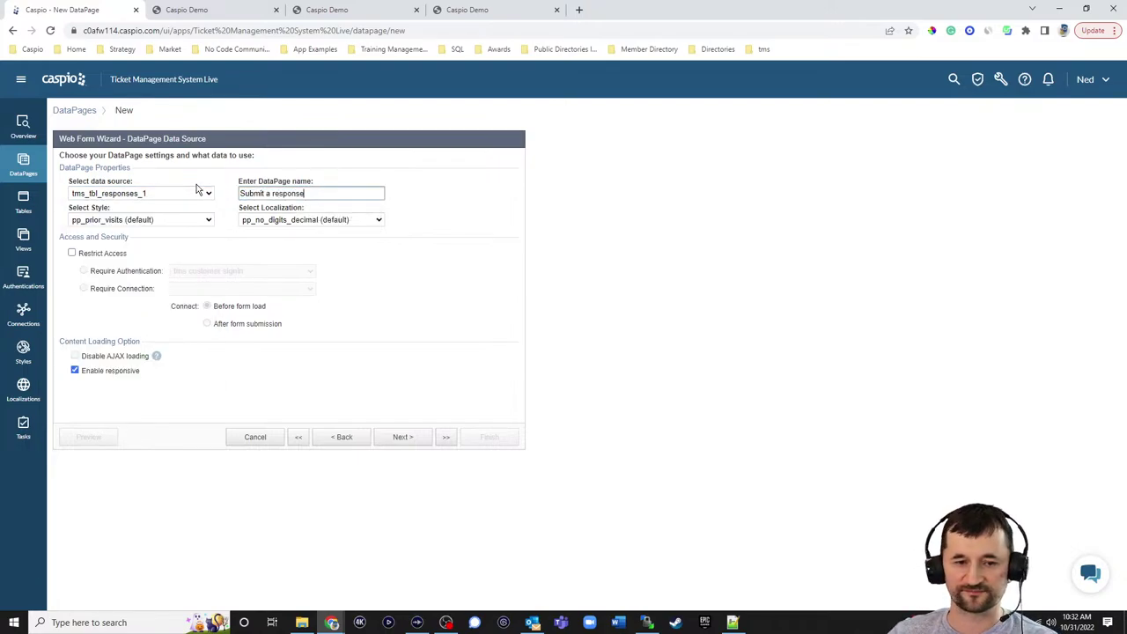
- Apply the Blue style and English localization, and restrict access to the form
click(132, 220)
click(123, 222)
click(141, 222)
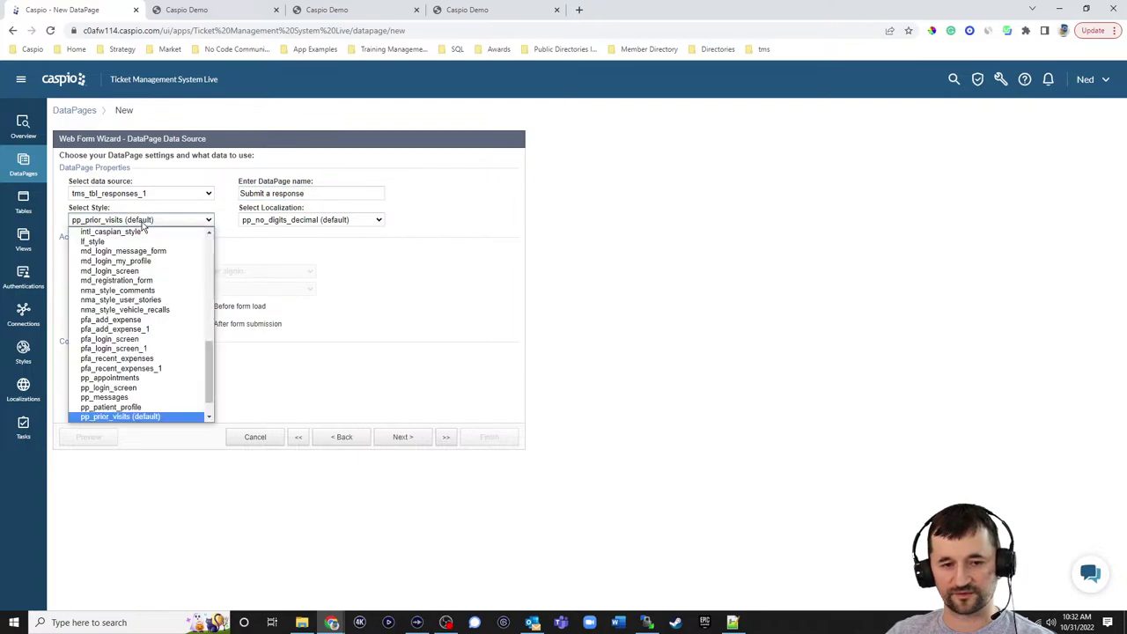
scroll(140, 264, up, 10)
click(141, 252)
click(310, 220)
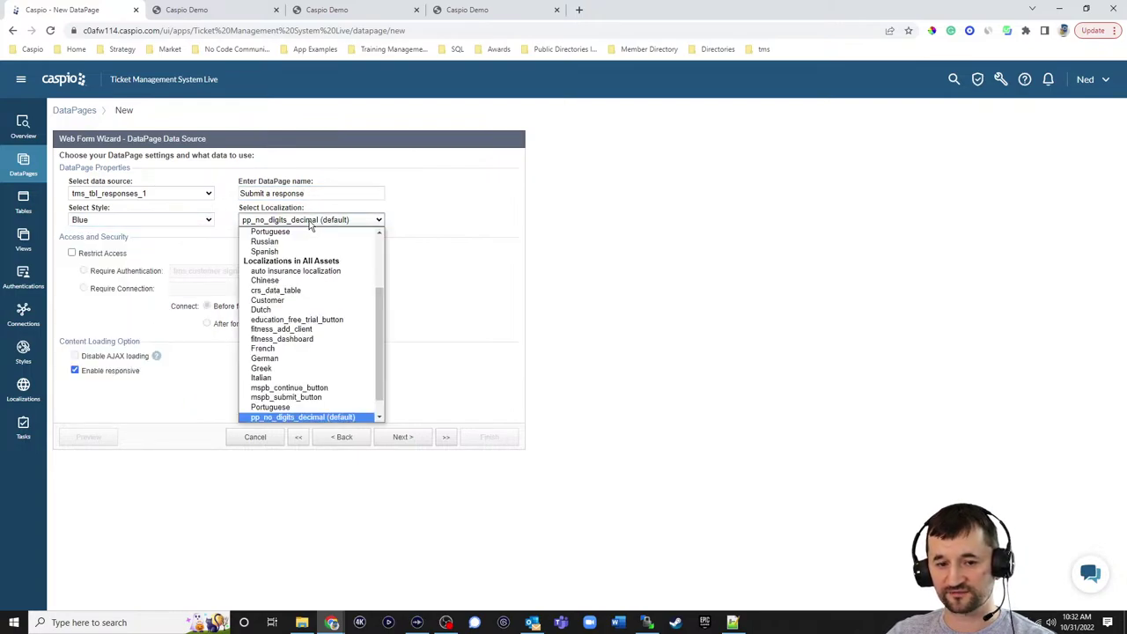
scroll(320, 273, up, 5)
click(282, 251)
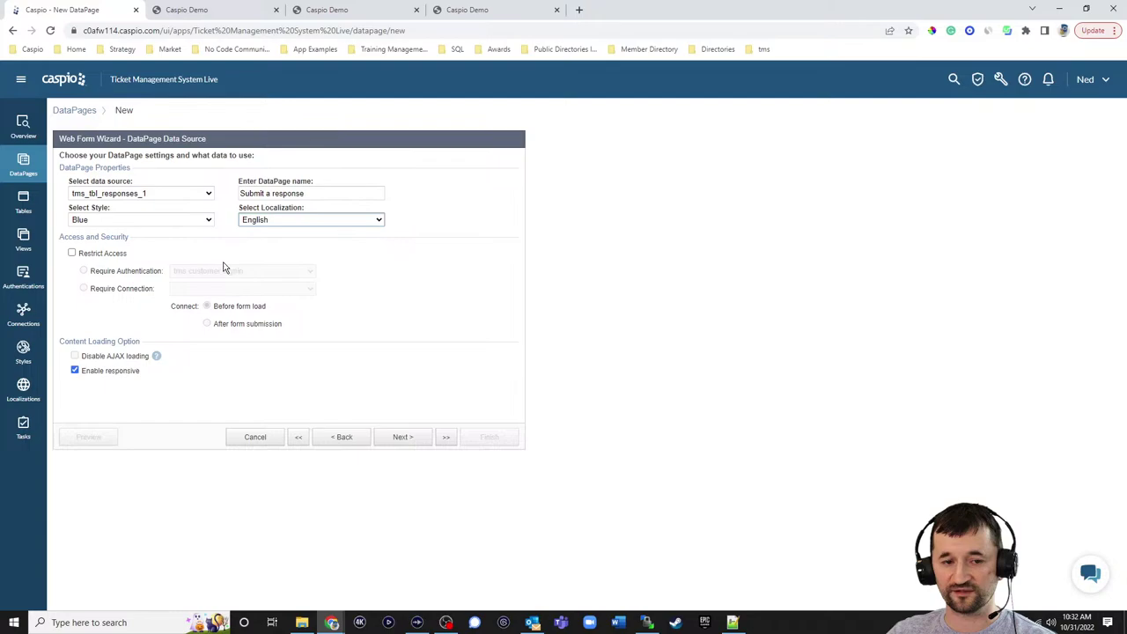
click(104, 255)
click(411, 438)
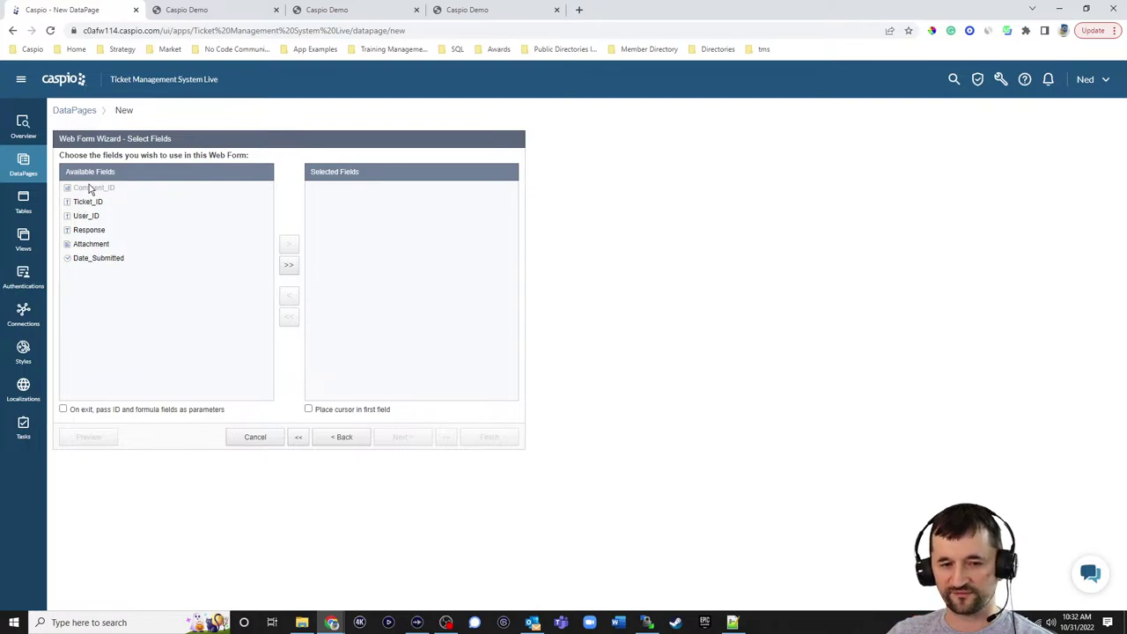
click(289, 265)
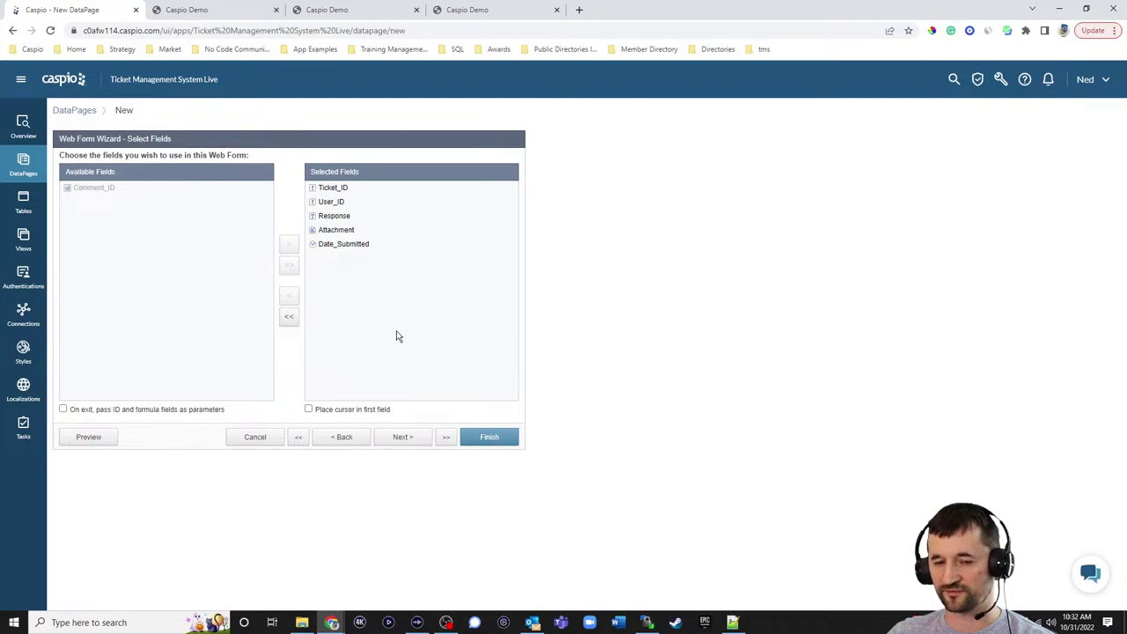
click(416, 440)
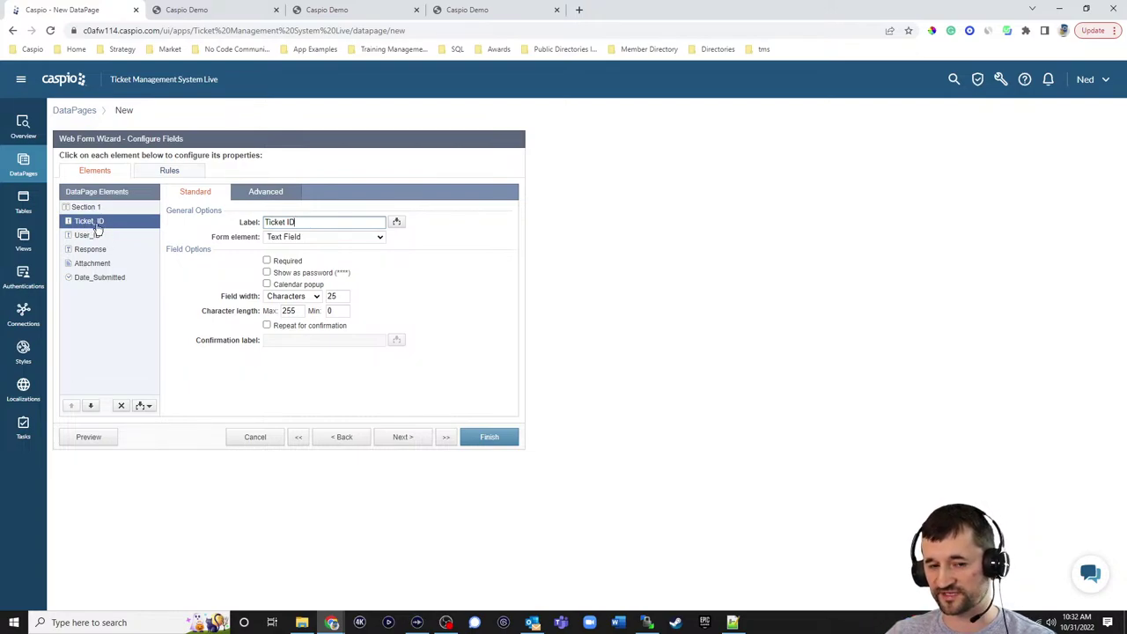
click(265, 193)
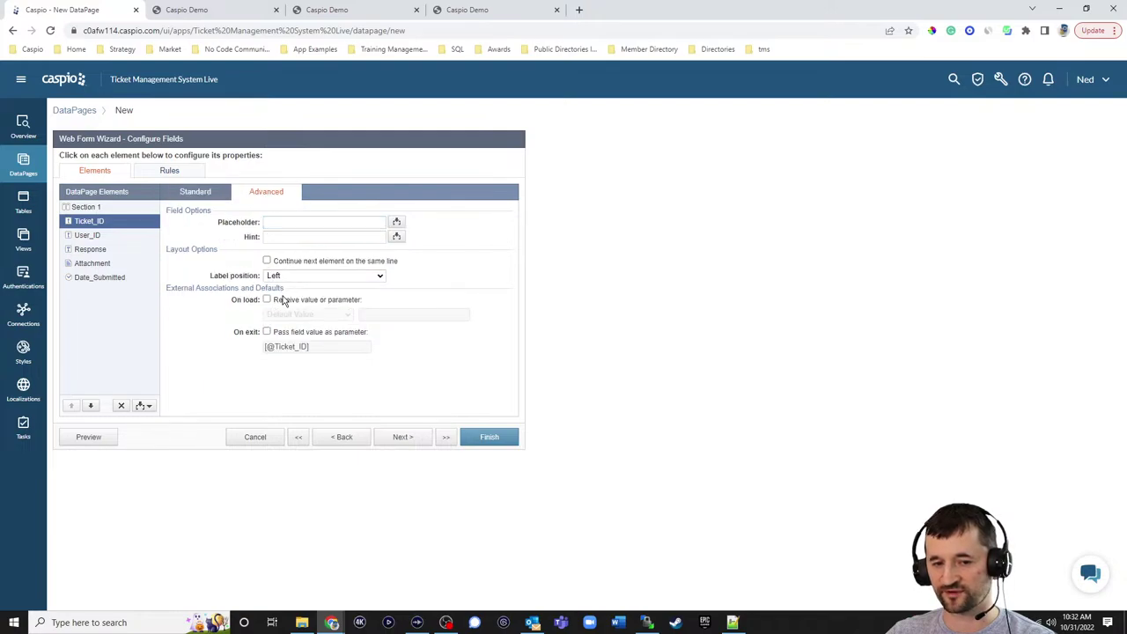
click(280, 300)
click(287, 315)
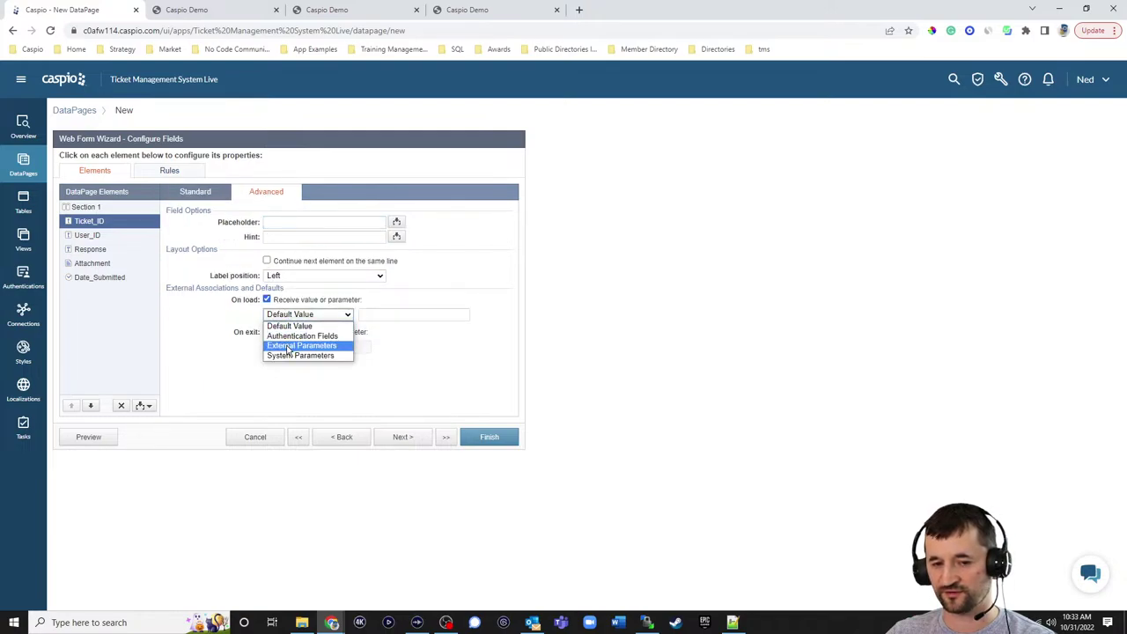
click(289, 346)
drag(371, 315, 399, 309)
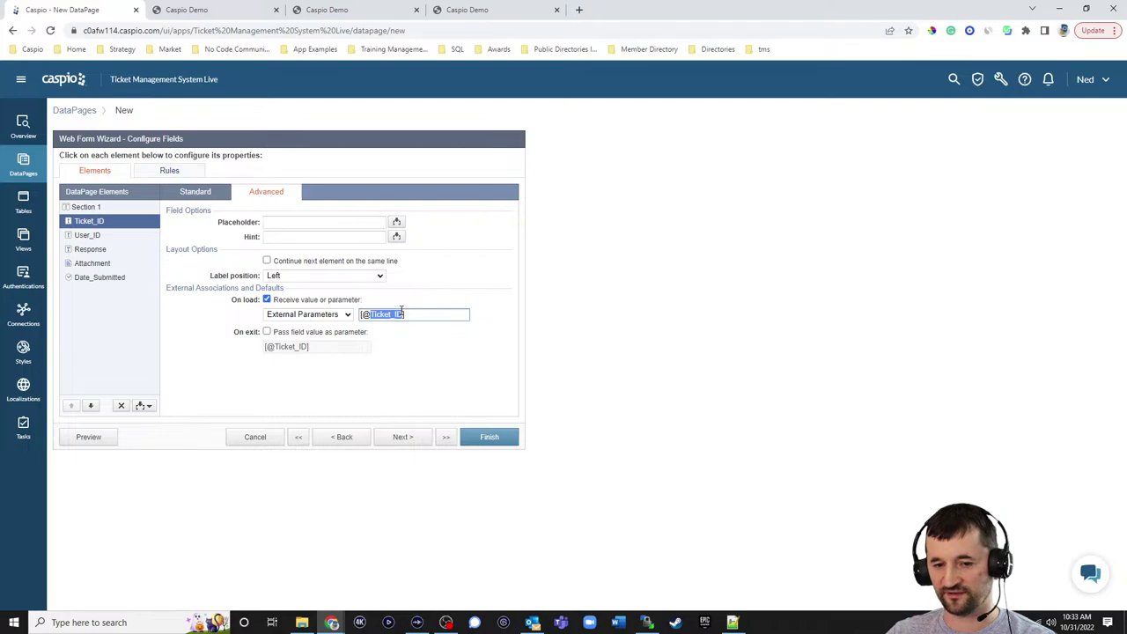
text(tid)
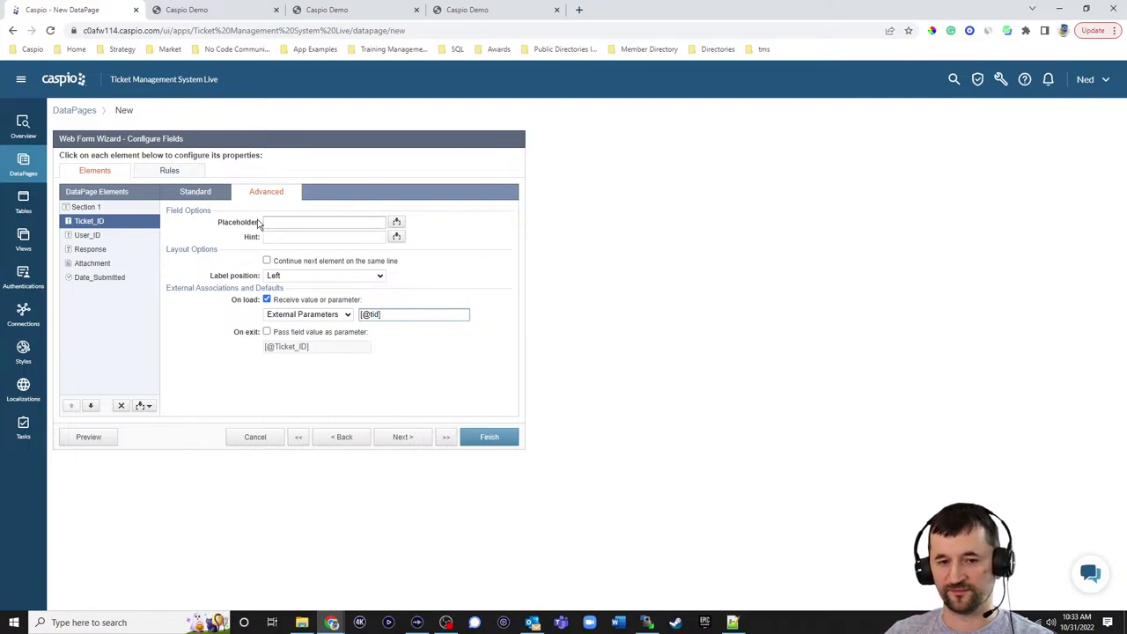
click(196, 190)
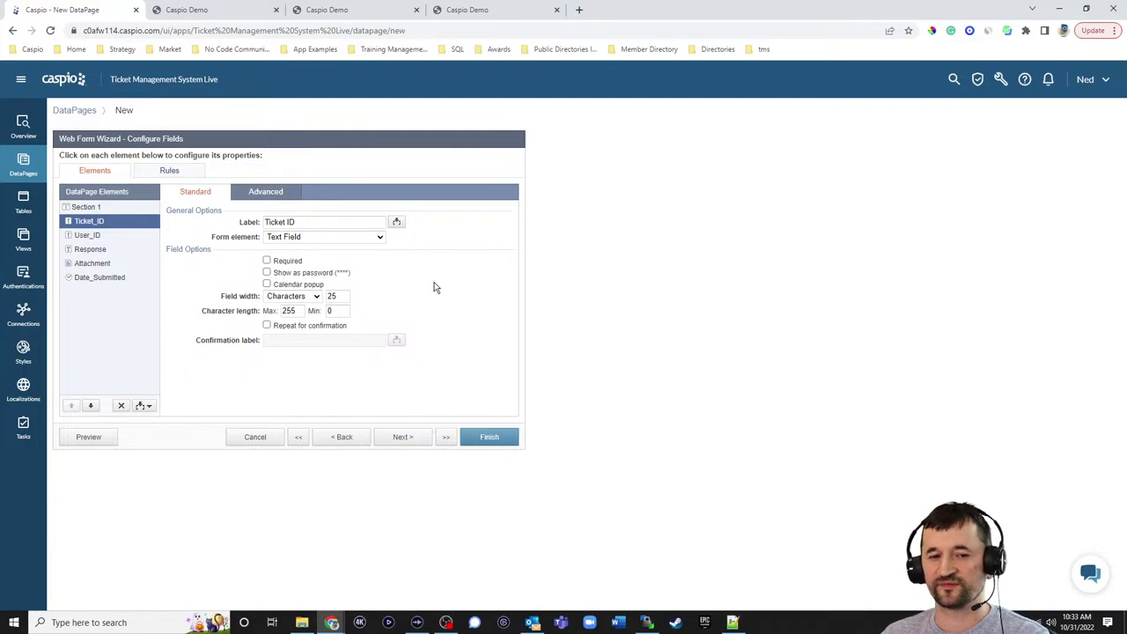
click(288, 239)
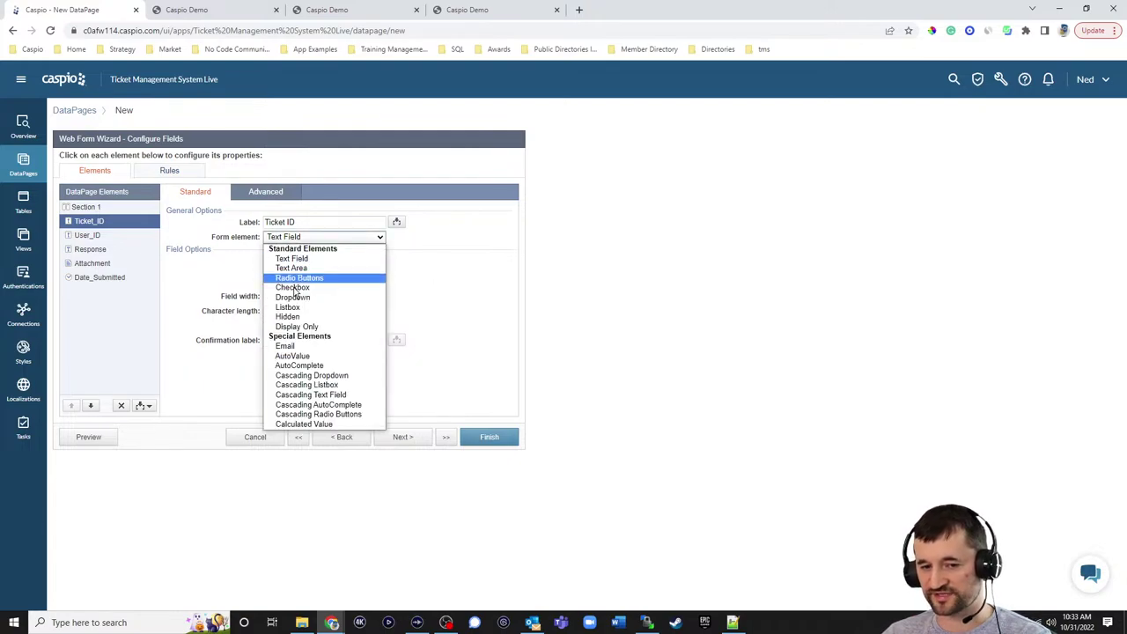
click(289, 316)
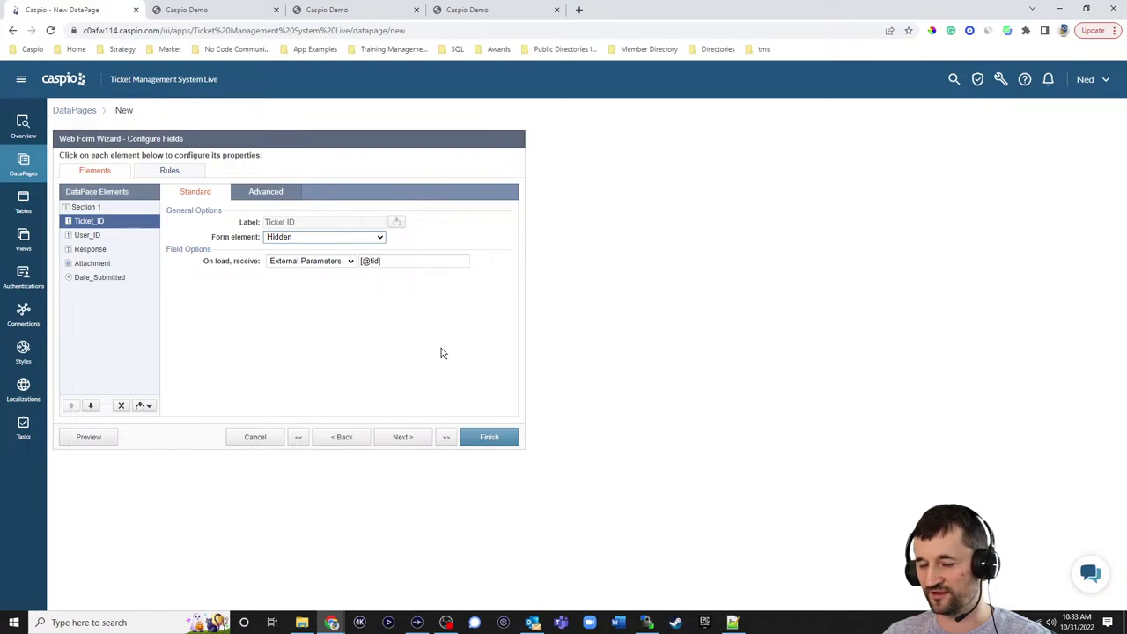
- Make User_ID hidden, filled on load from Authentication Fields > Customer_ID
click(119, 239)
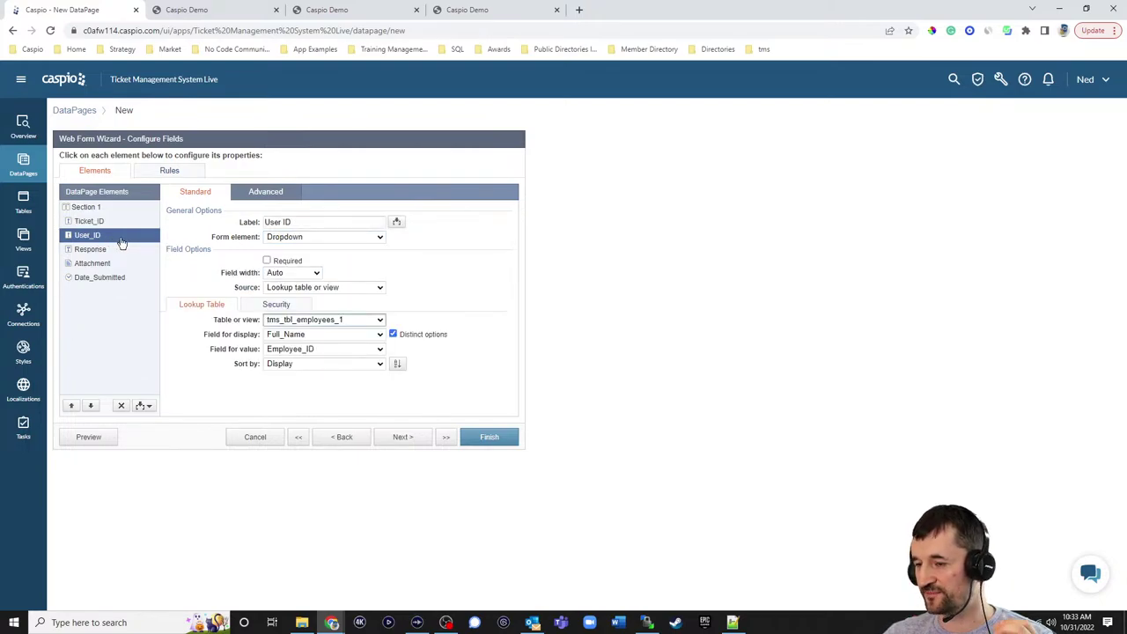
click(295, 240)
click(289, 317)
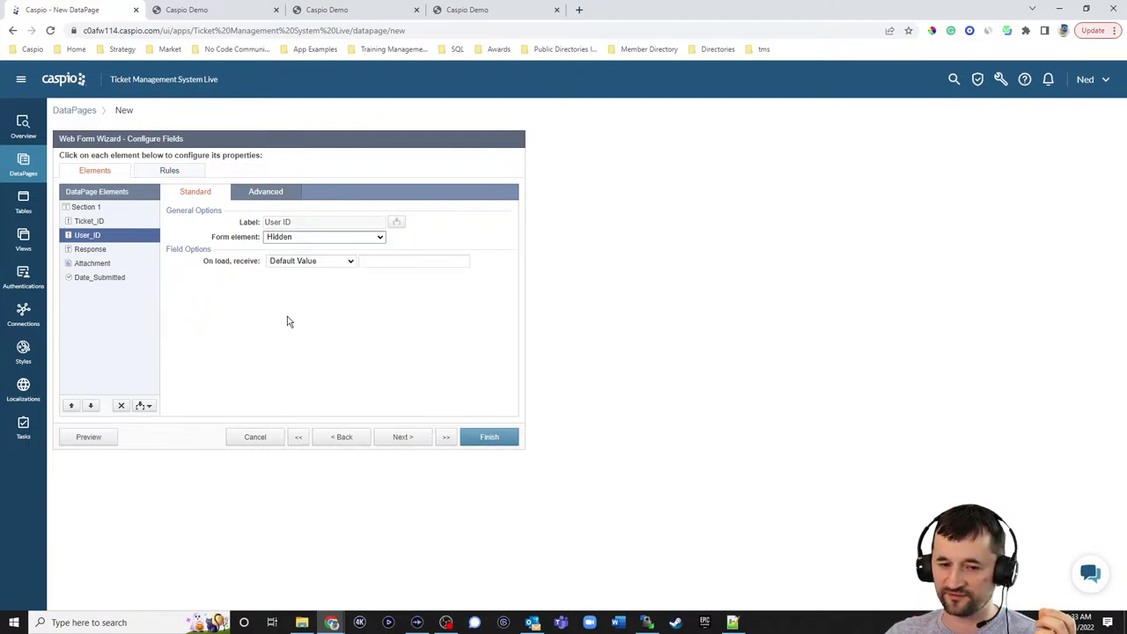
click(297, 262)
click(300, 283)
click(396, 262)
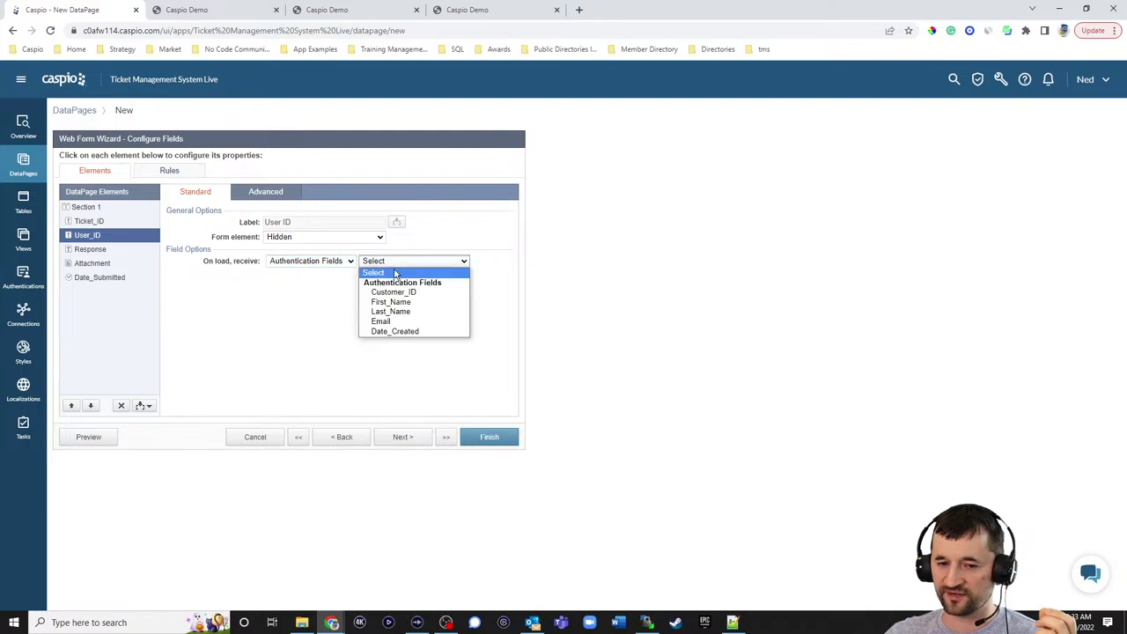
click(395, 291)
click(414, 313)
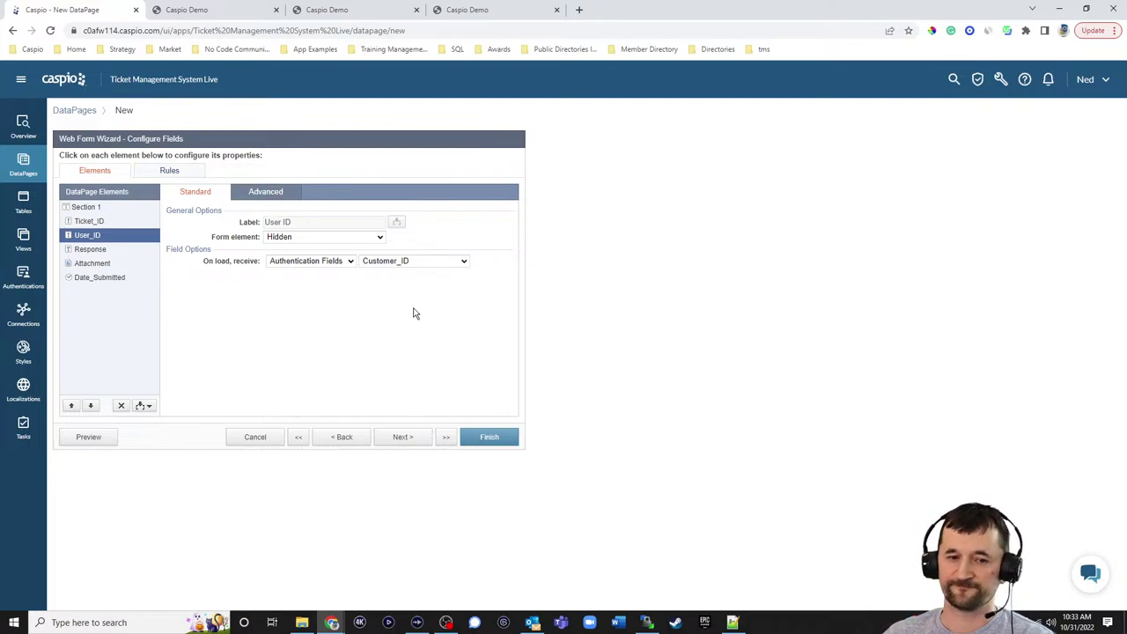
- Make Response a required Text Area and Date_Submitted a TimeStamp
click(111, 250)
click(285, 238)
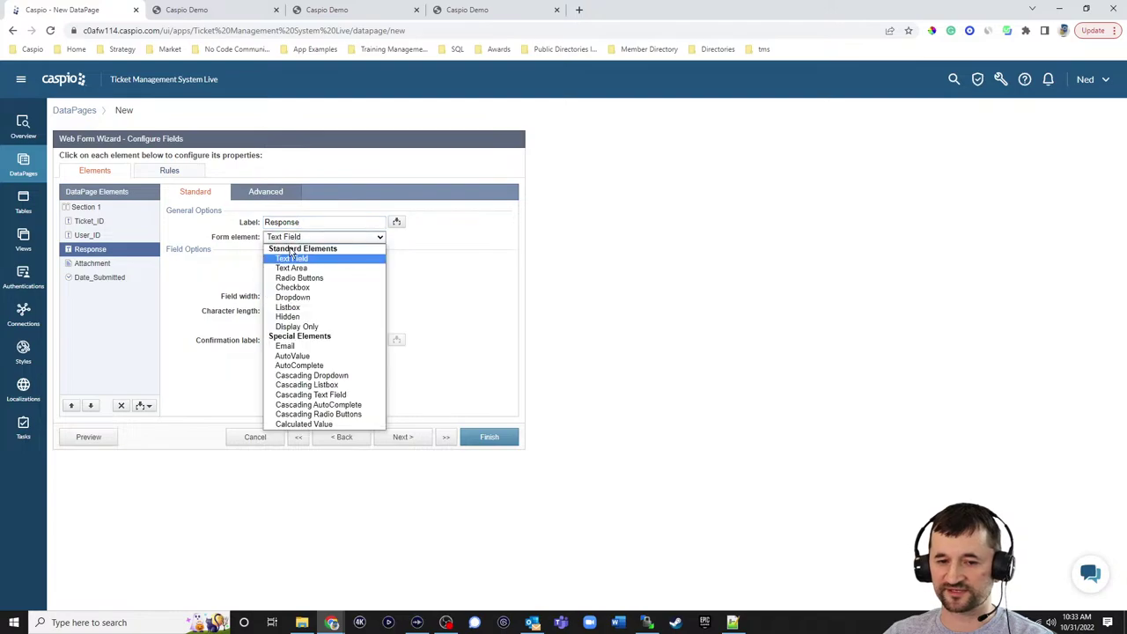
click(290, 267)
click(268, 261)
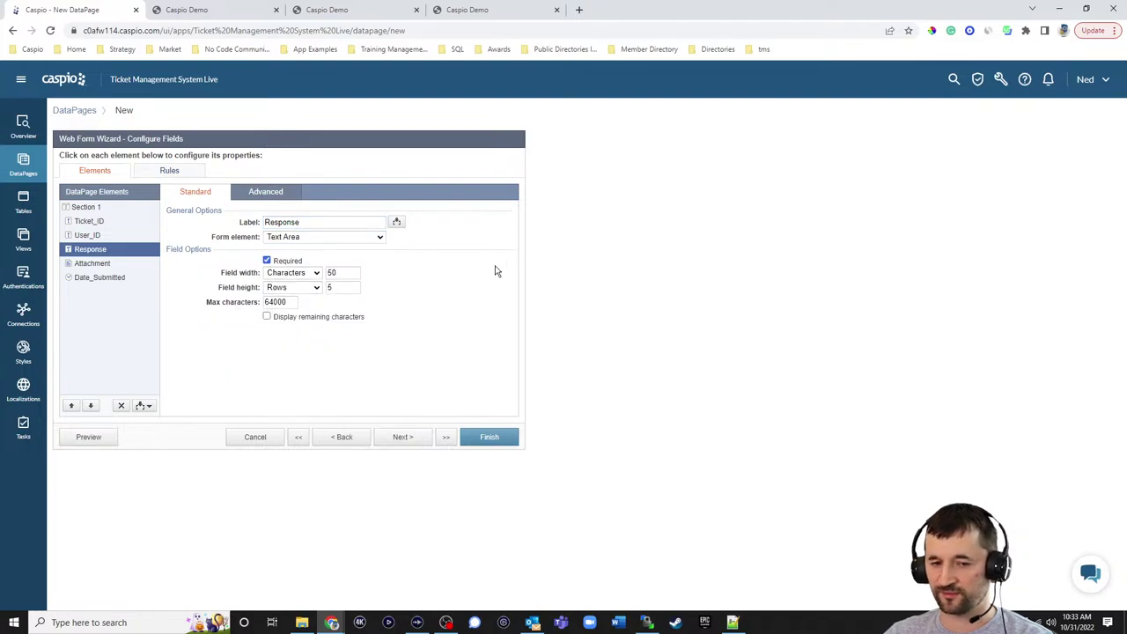
click(119, 266)
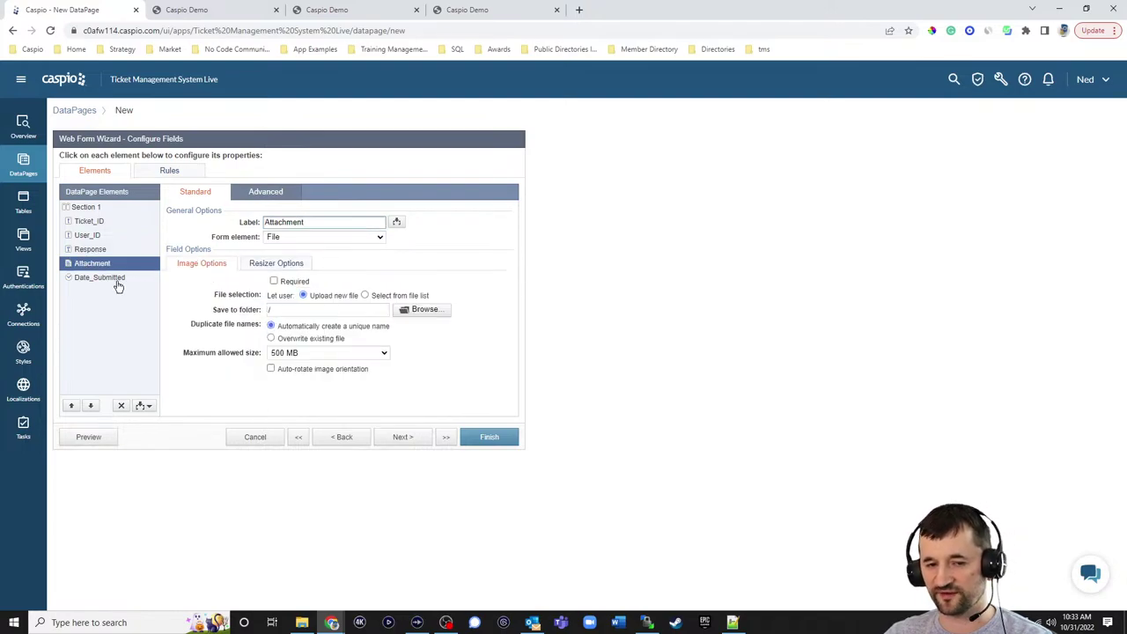
click(106, 280)
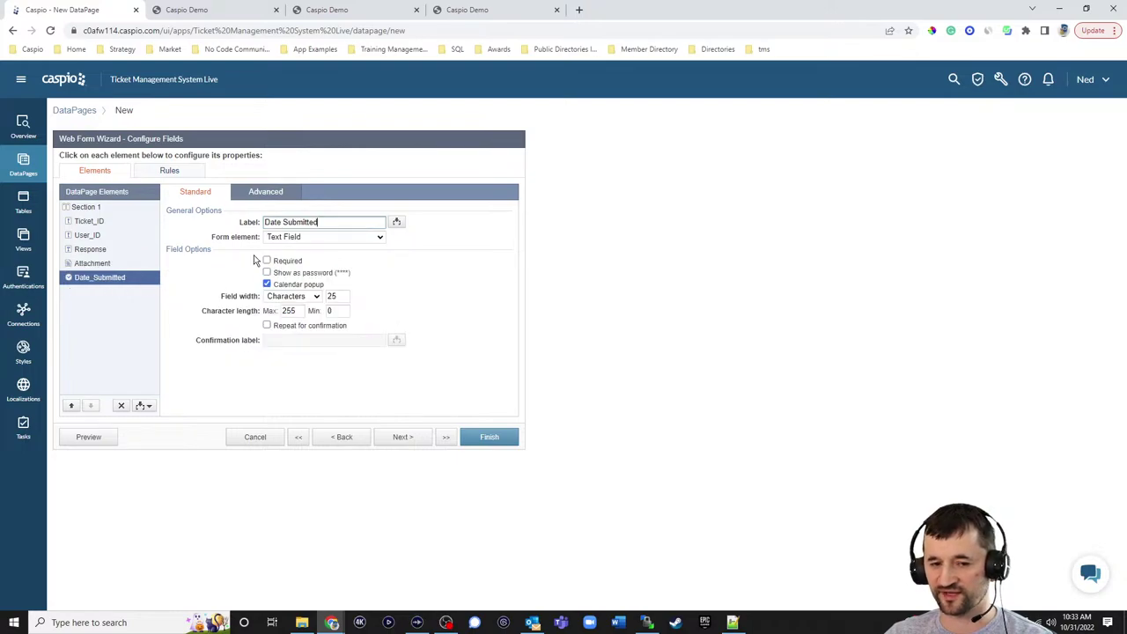
click(293, 236)
click(295, 335)
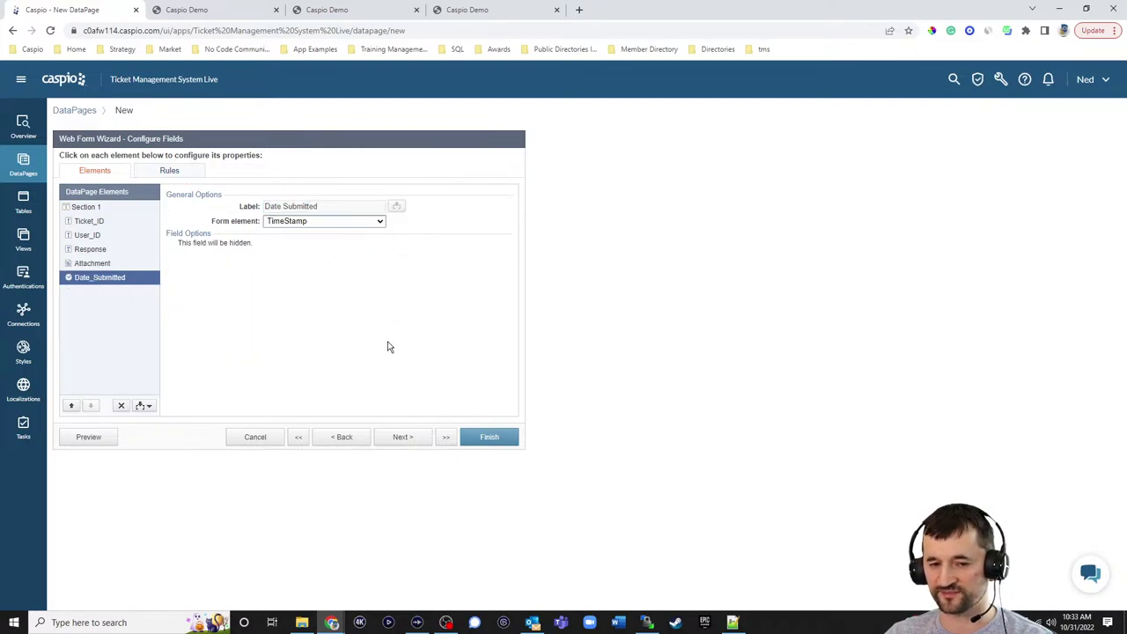
- Set the after-submit destination to Same form
click(414, 438)
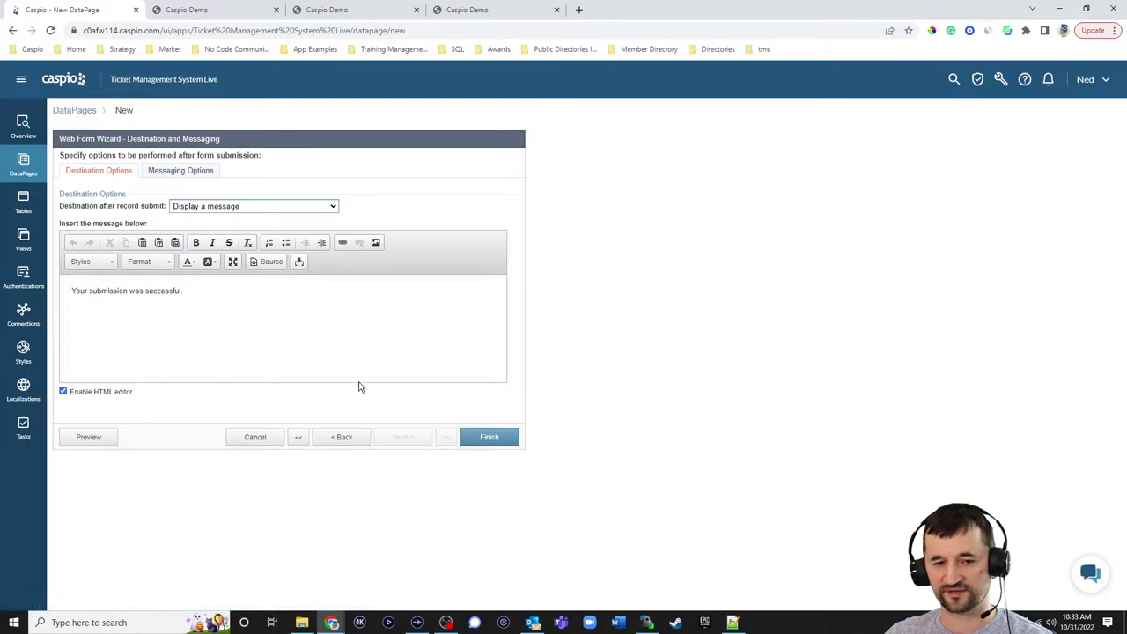
click(246, 208)
click(244, 217)
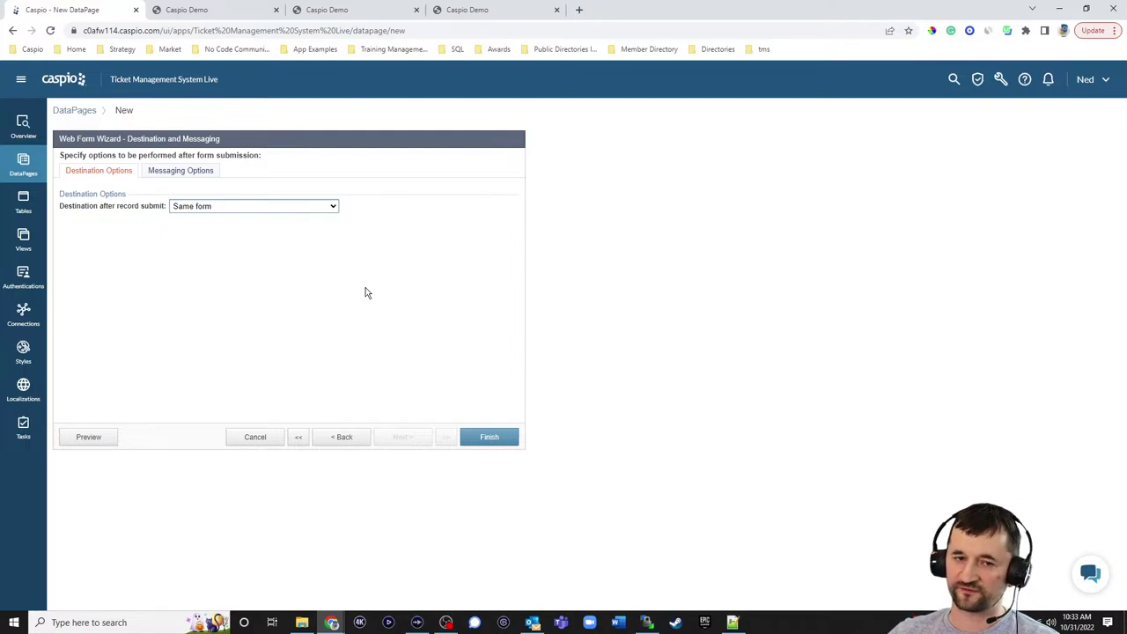
click(242, 20)
- Submit a test response 'afgsdgfs' on the reference ticket page
click(535, 299)
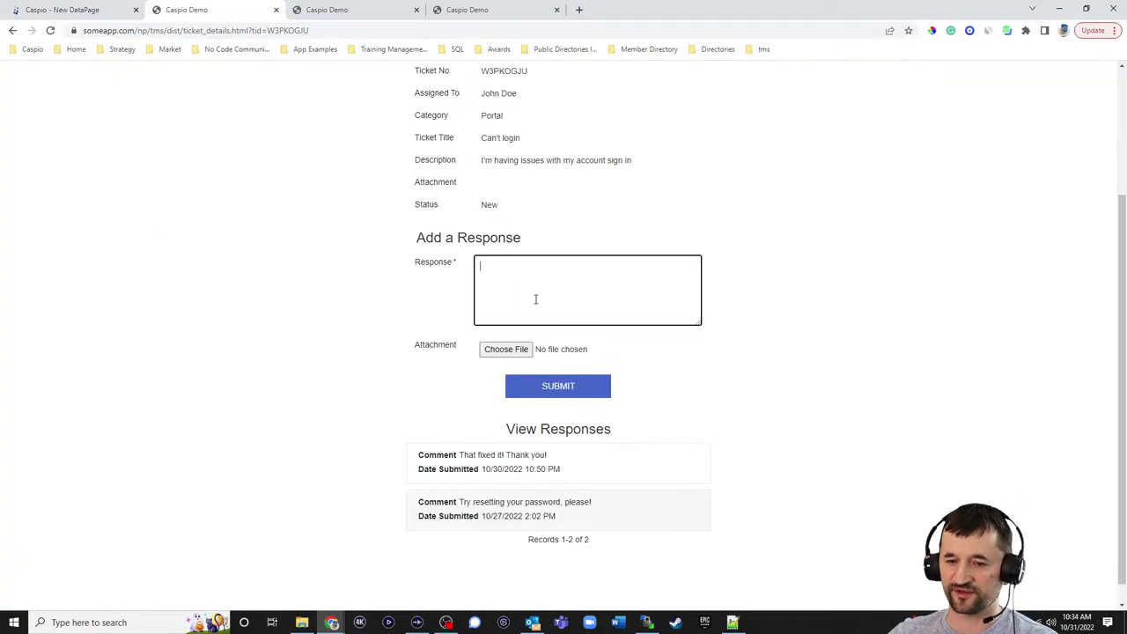
text(afgsdgfs)
click(560, 389)
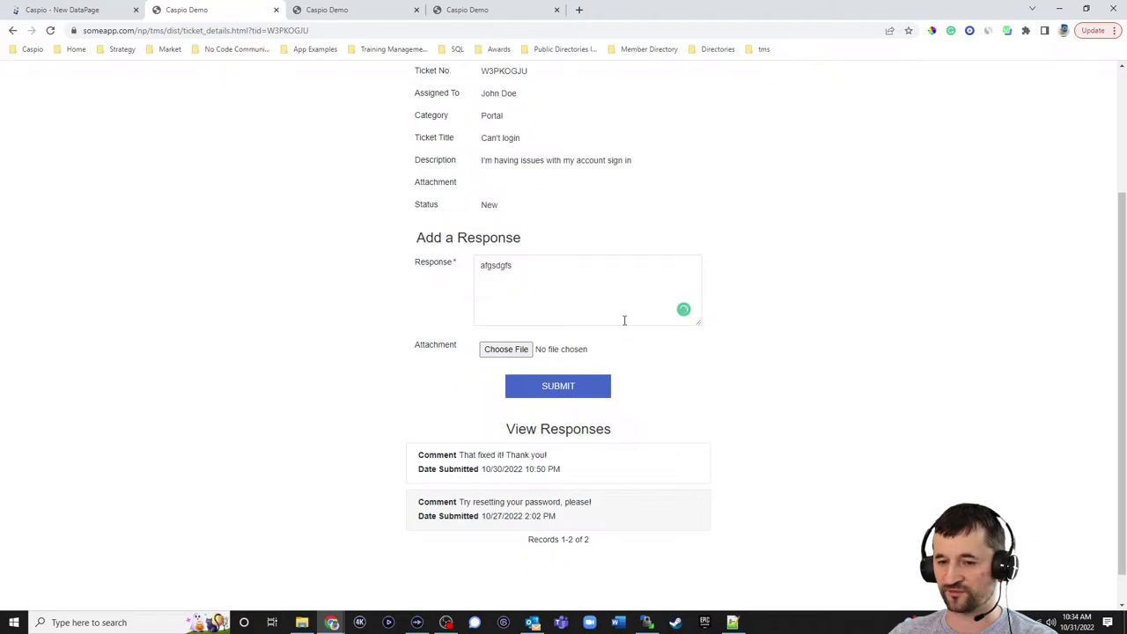
click(558, 388)
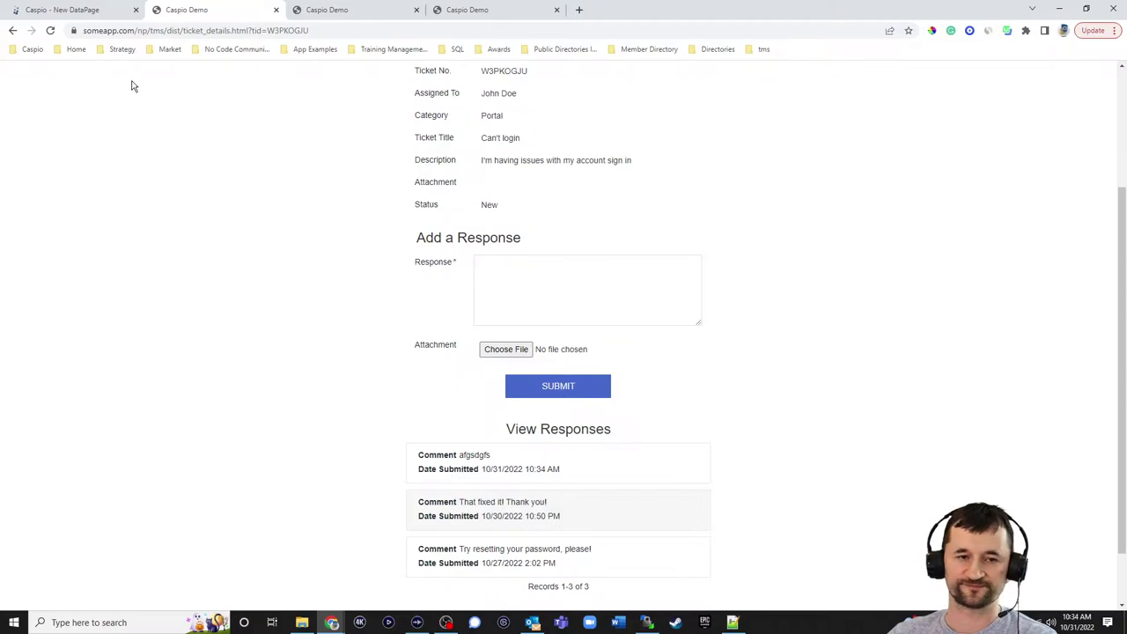
- Save the Submit a response DataPage, deploy it as Enabled and copy its embed code
click(87, 10)
click(484, 440)
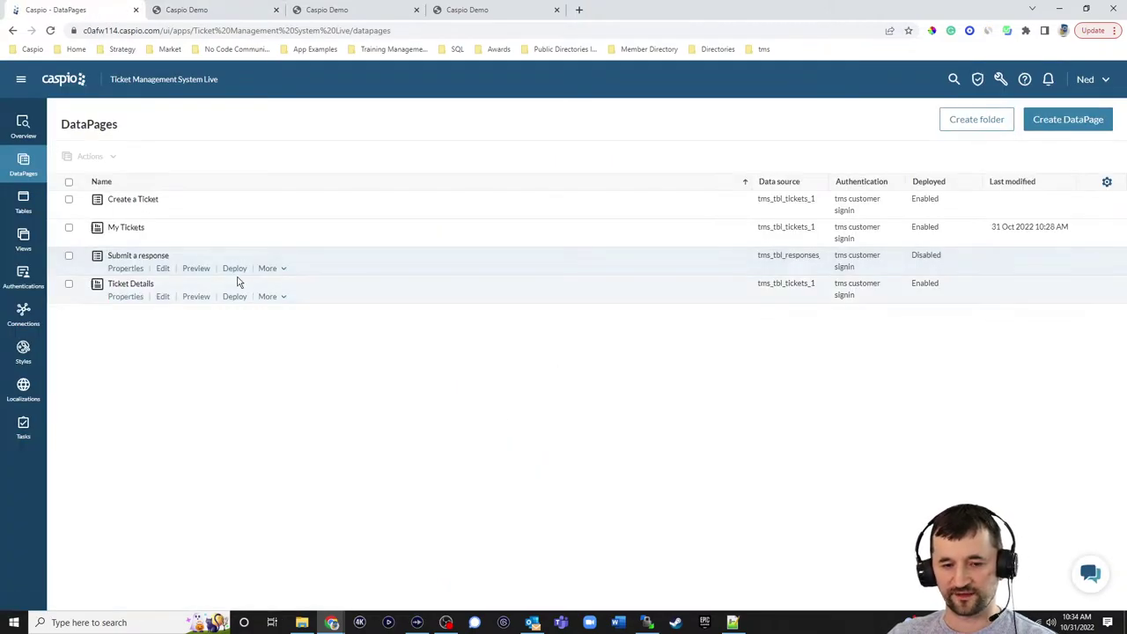
click(235, 267)
click(506, 212)
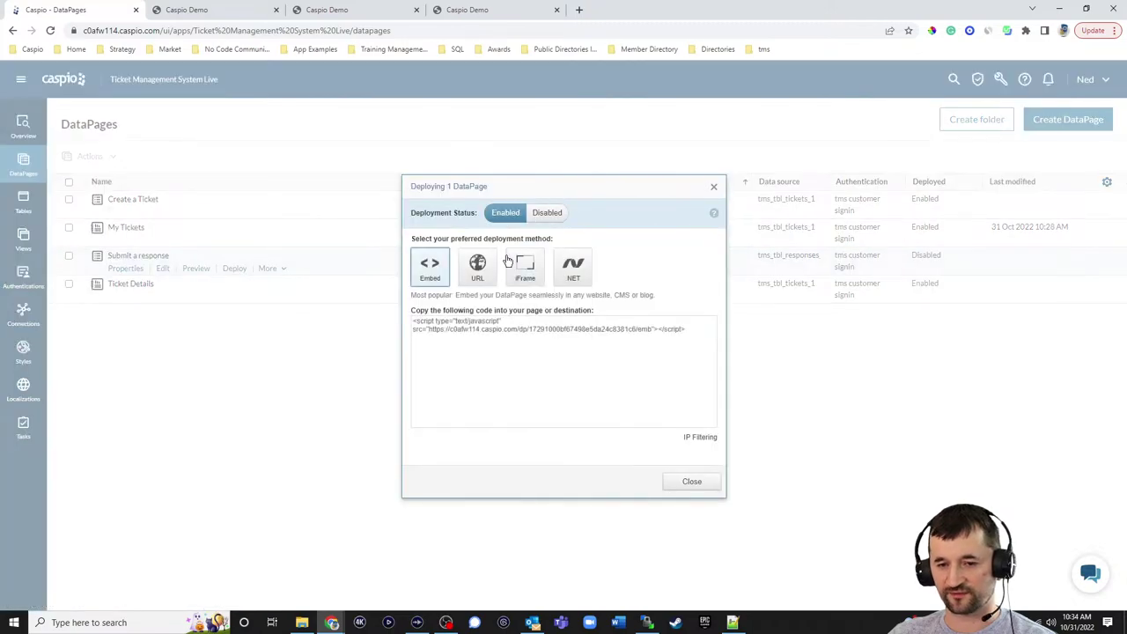
click(503, 342)
key(ctrl+c)
click(689, 481)
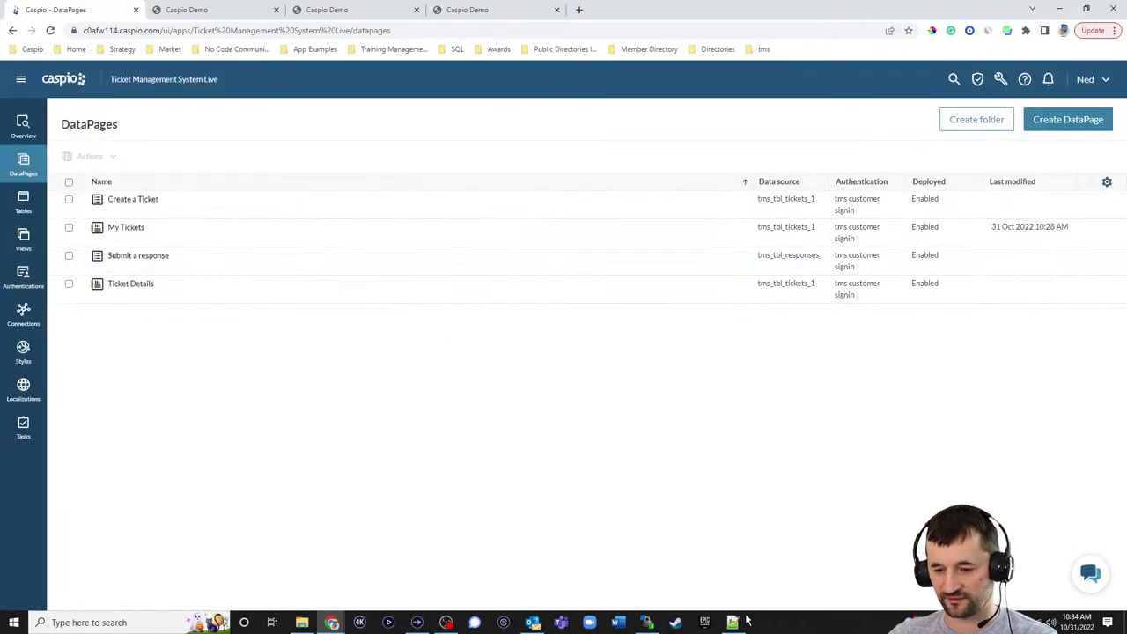
key(alt+Tab)
- Replace DP 2 on line 40 with the embed script and upload ticket_details.html, overwriting the server copy
drag(131, 486, 103, 484)
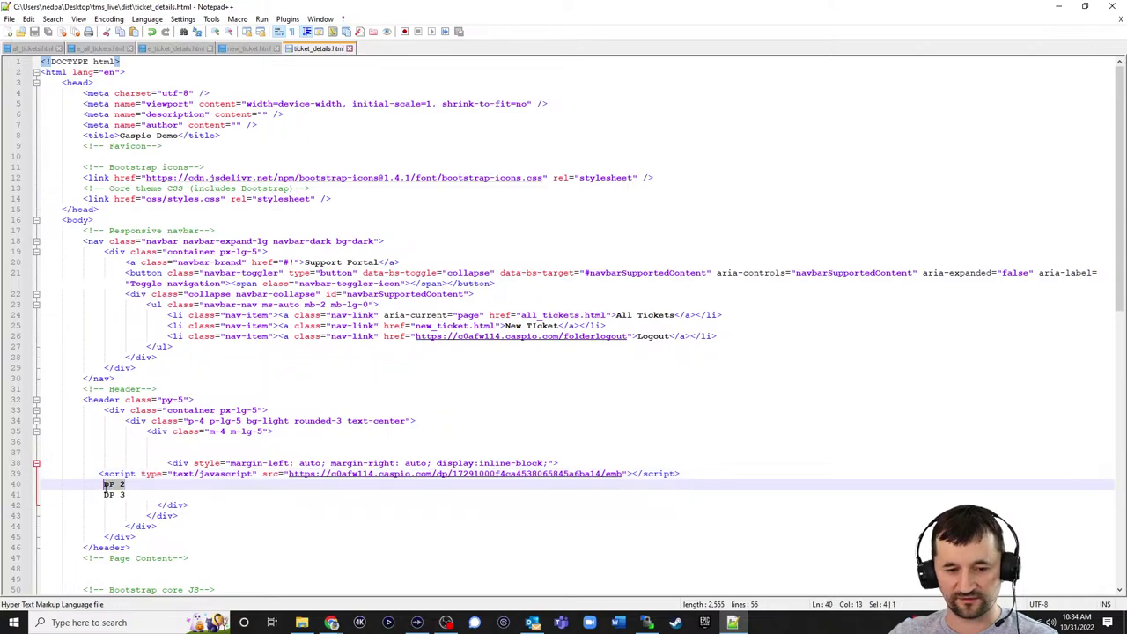
key(ctrl+v)
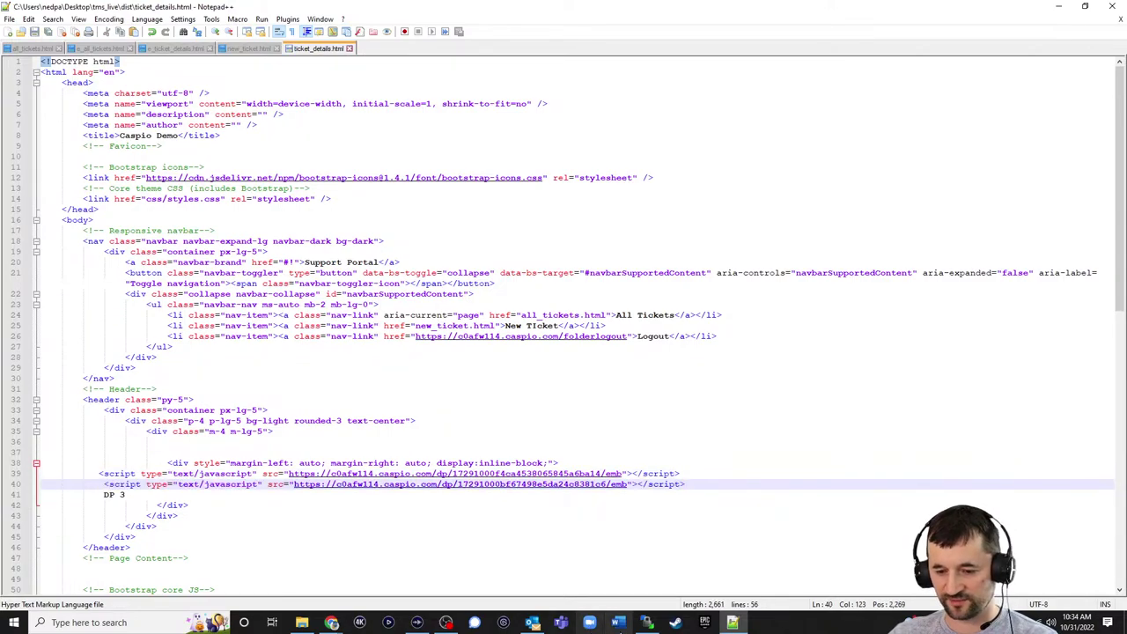
click(646, 623)
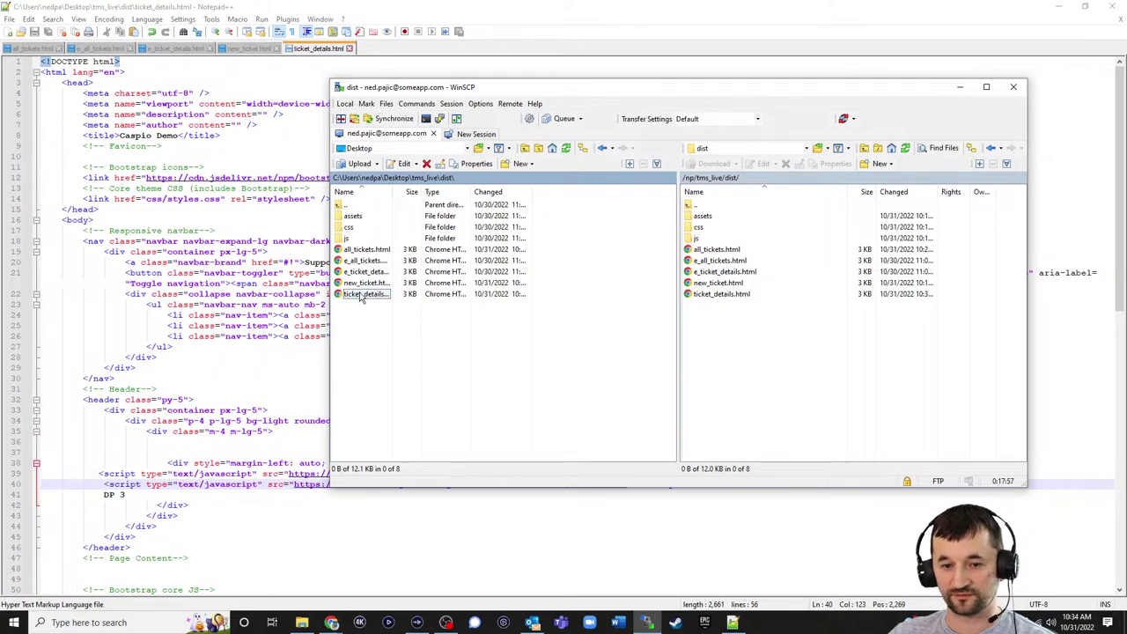
drag(379, 297, 739, 355)
click(642, 333)
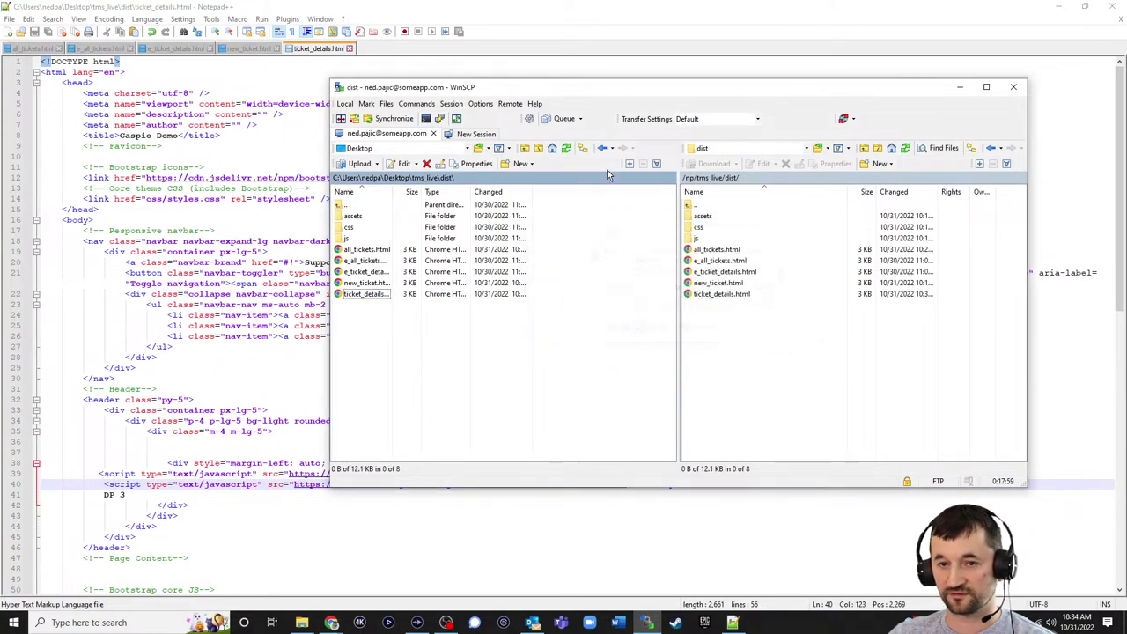
click(1046, 6)
- Reload the live Support Portal ticket page to see the new response form, then return to DataPages
click(516, 19)
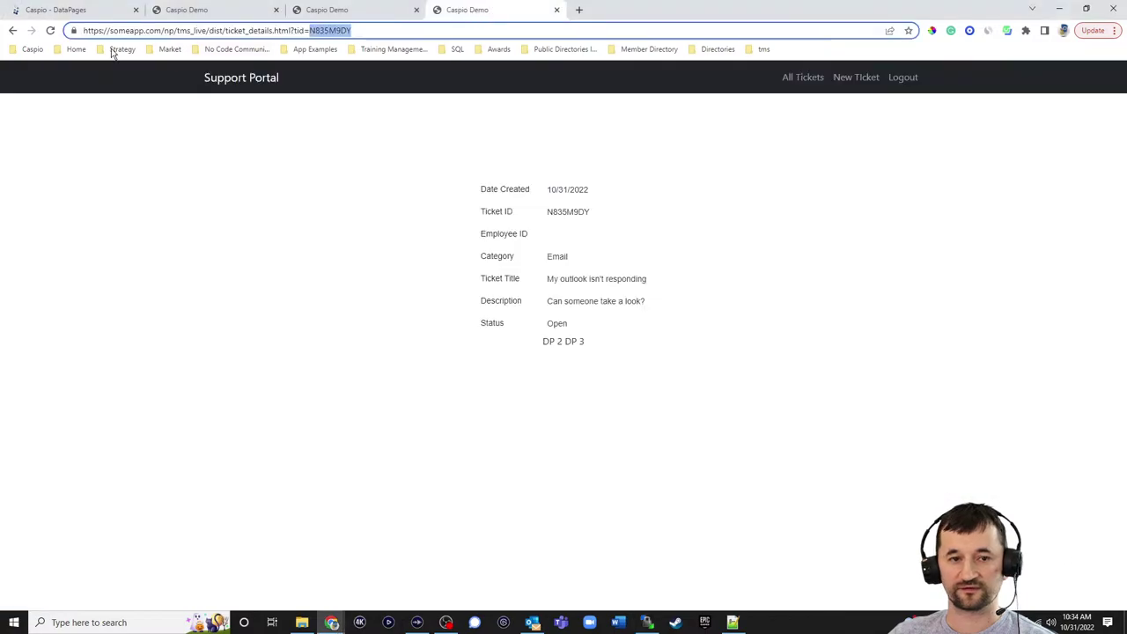
click(50, 30)
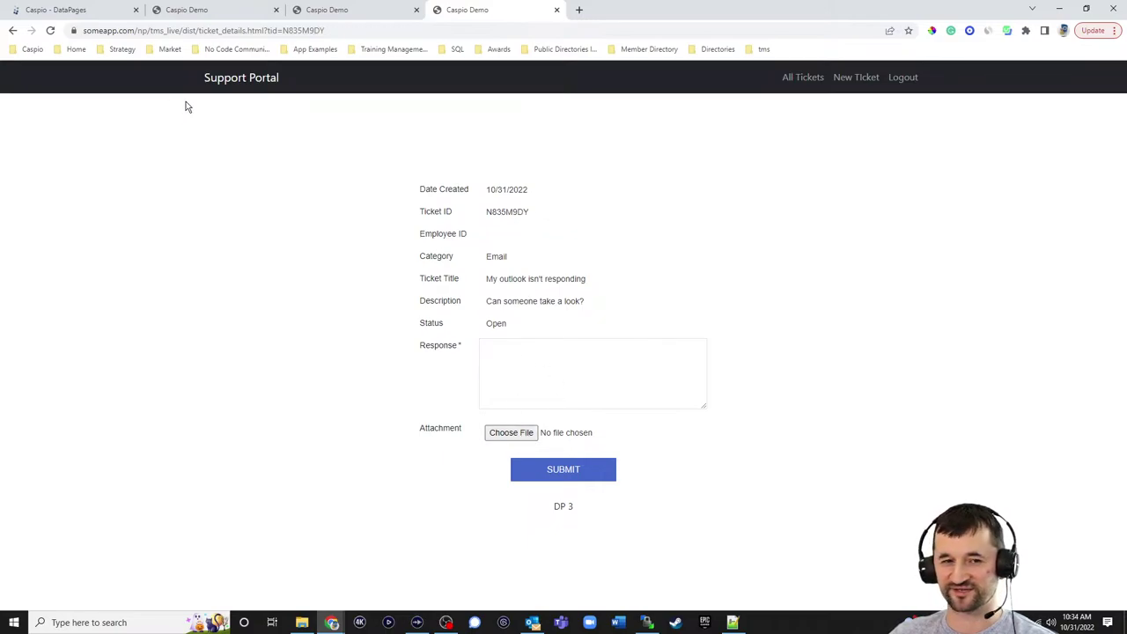
click(83, 10)
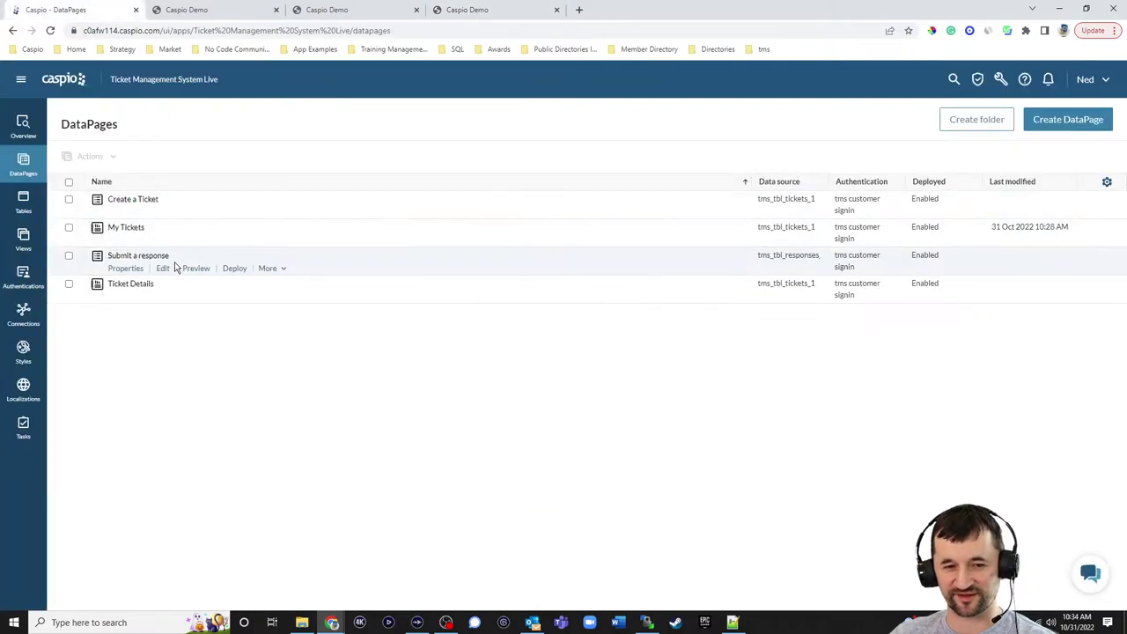
- Insert an HTML block with the text 'Submit a Response' into the Submit a response form
click(163, 269)
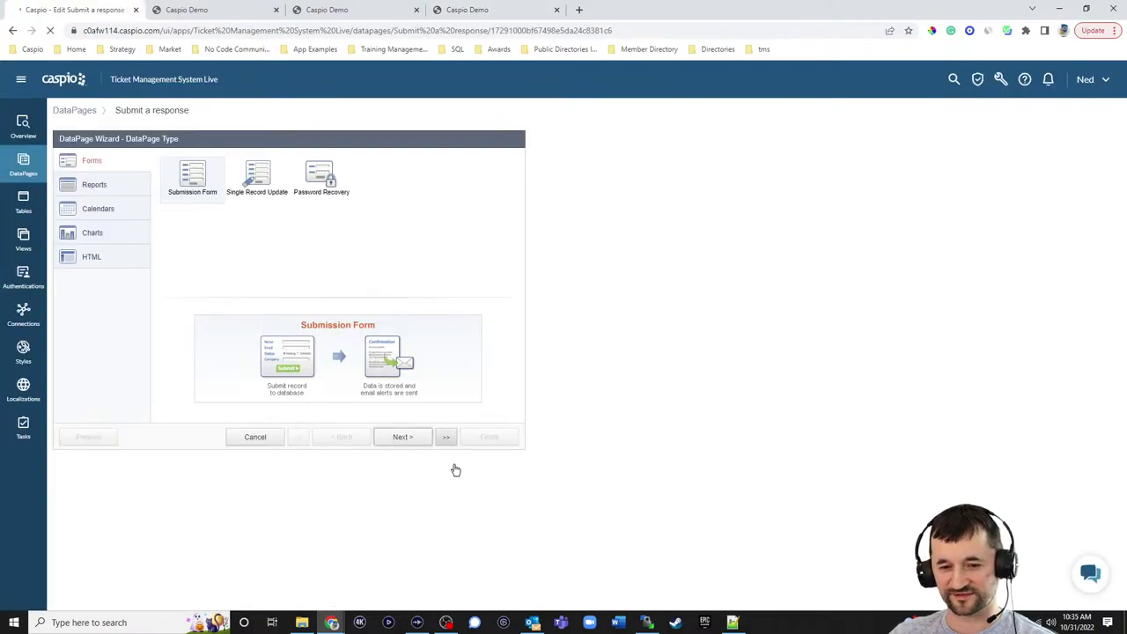
click(404, 437)
click(144, 405)
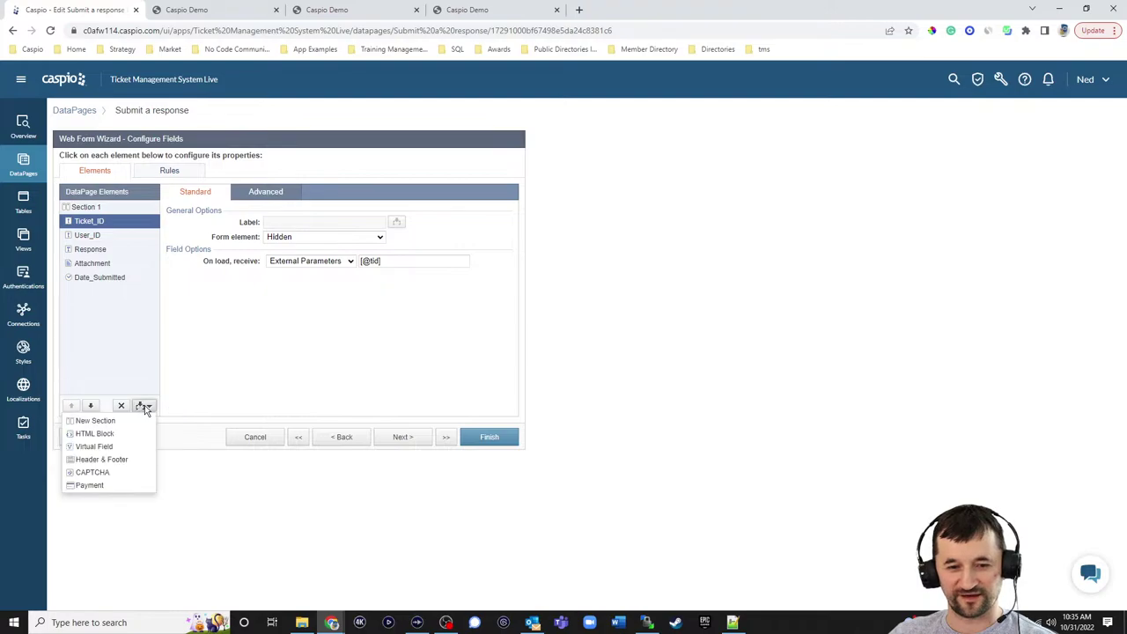
click(123, 430)
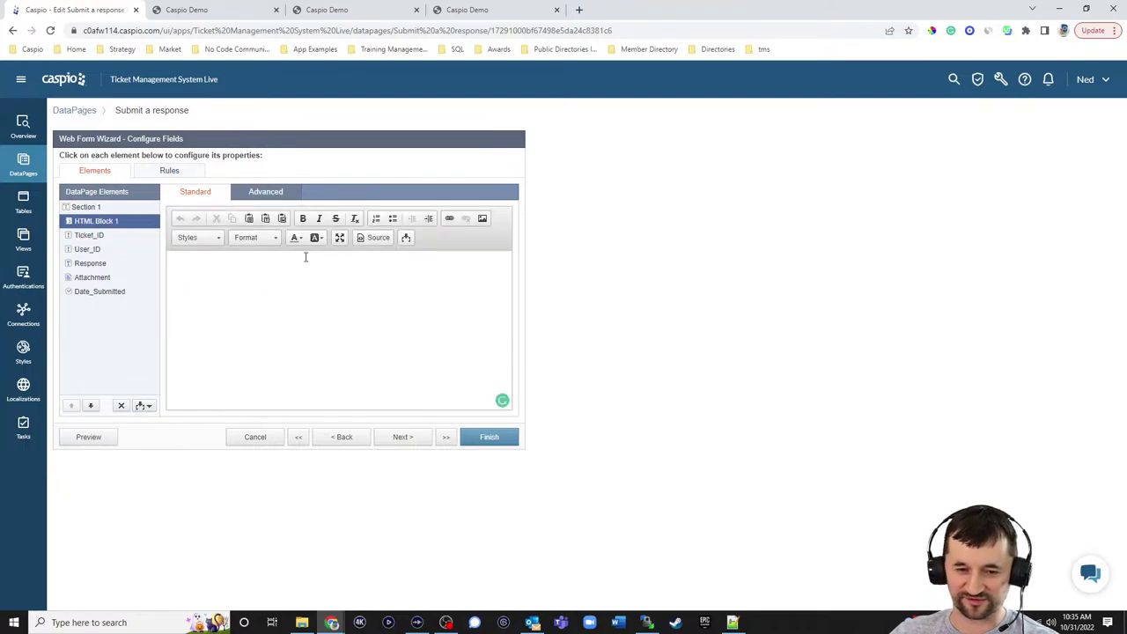
click(262, 195)
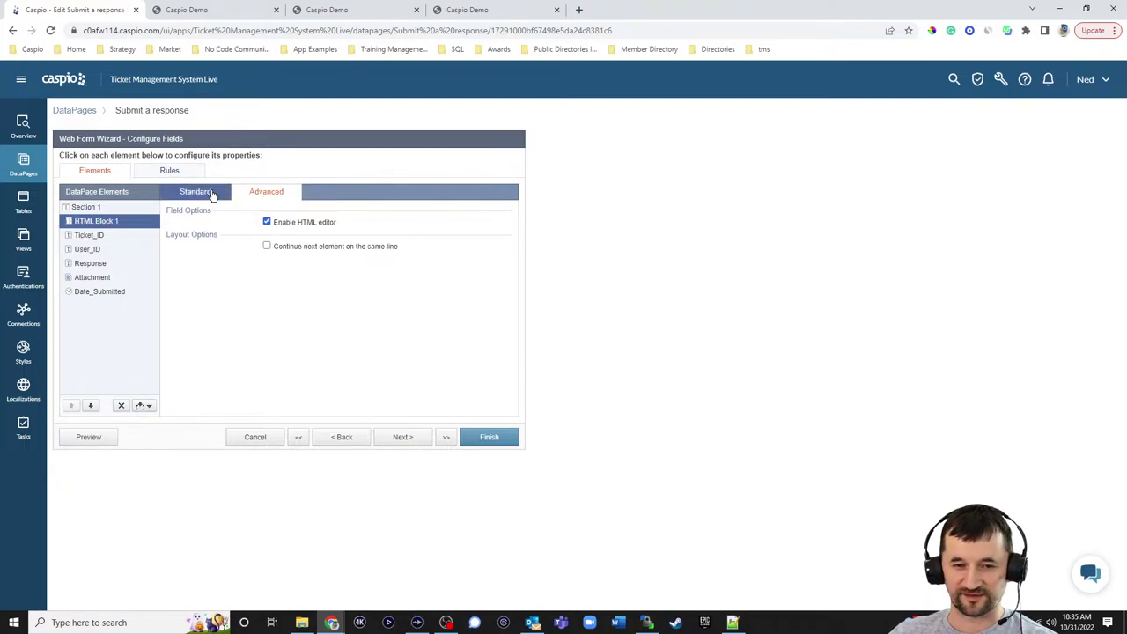
click(212, 193)
click(260, 291)
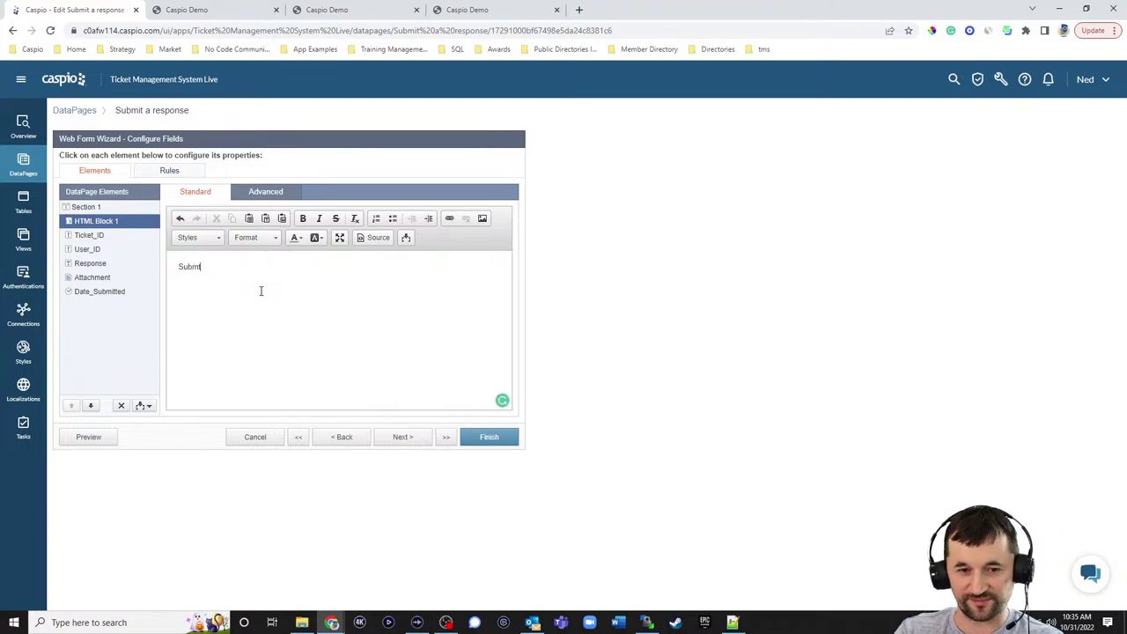
text(it a Response)
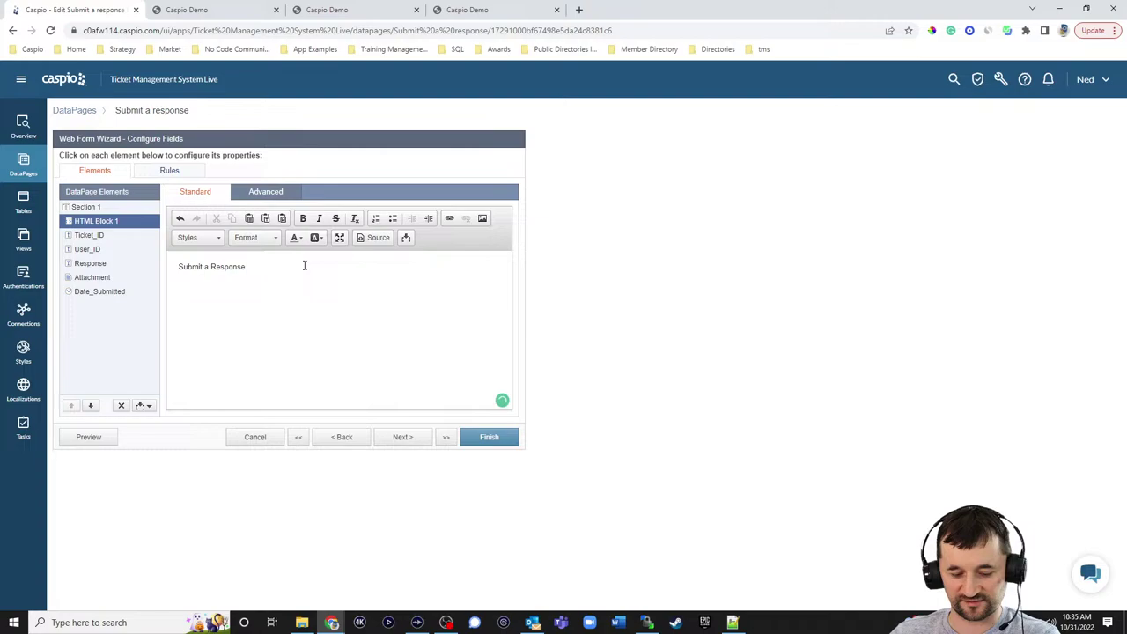
- Format 'Submit a Response' as bold Heading 2, save, and reload the live portal page
triple_click(303, 265)
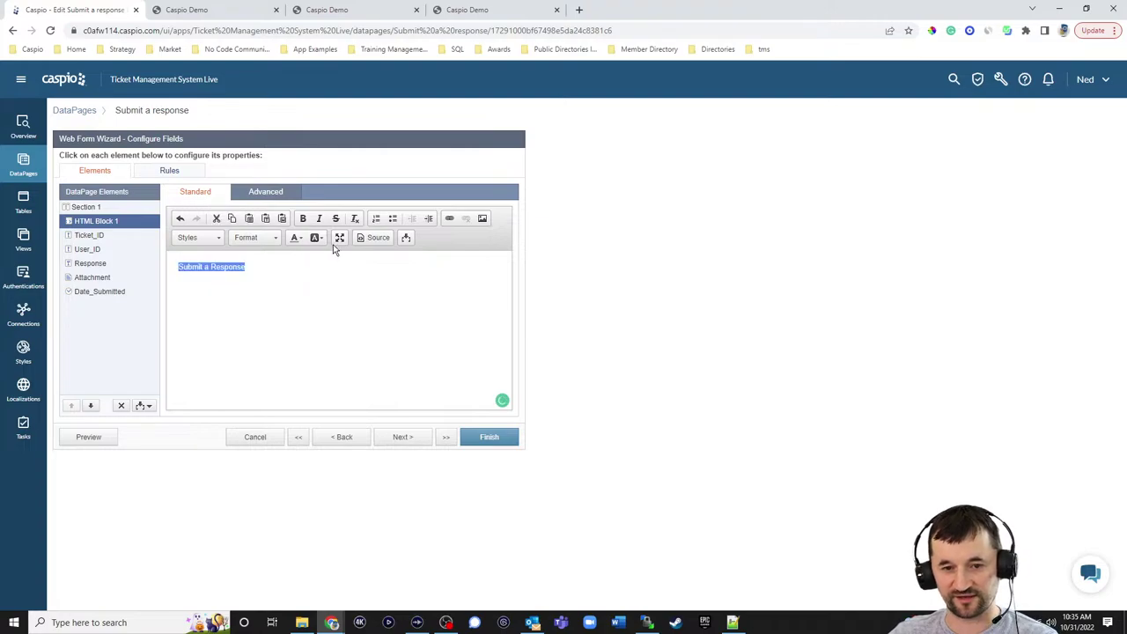
click(302, 218)
click(253, 237)
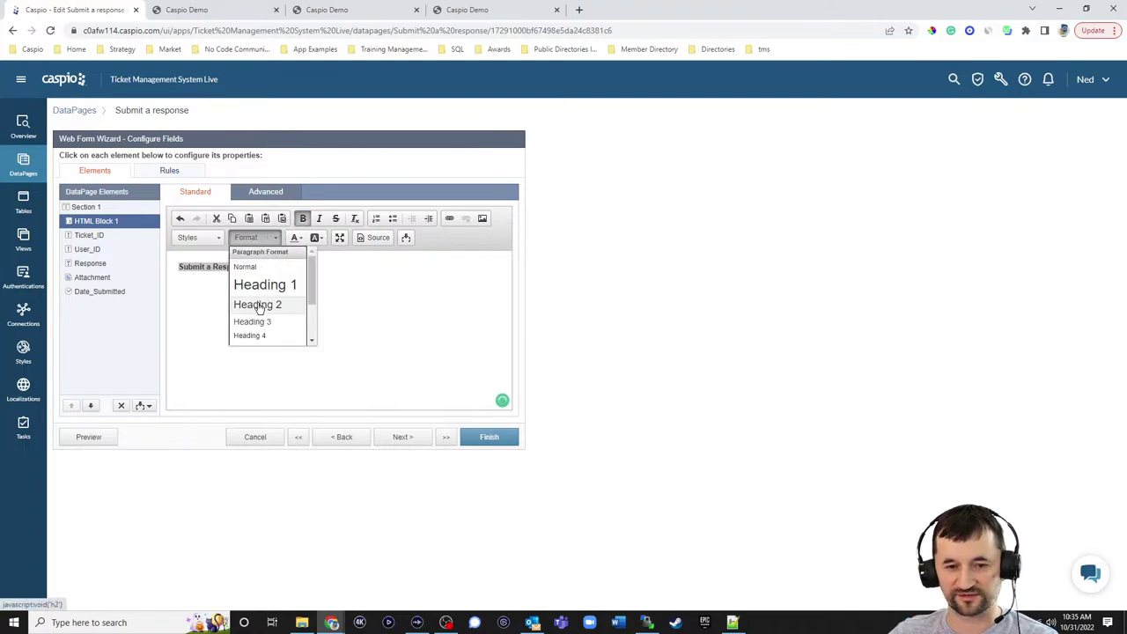
click(265, 304)
click(357, 292)
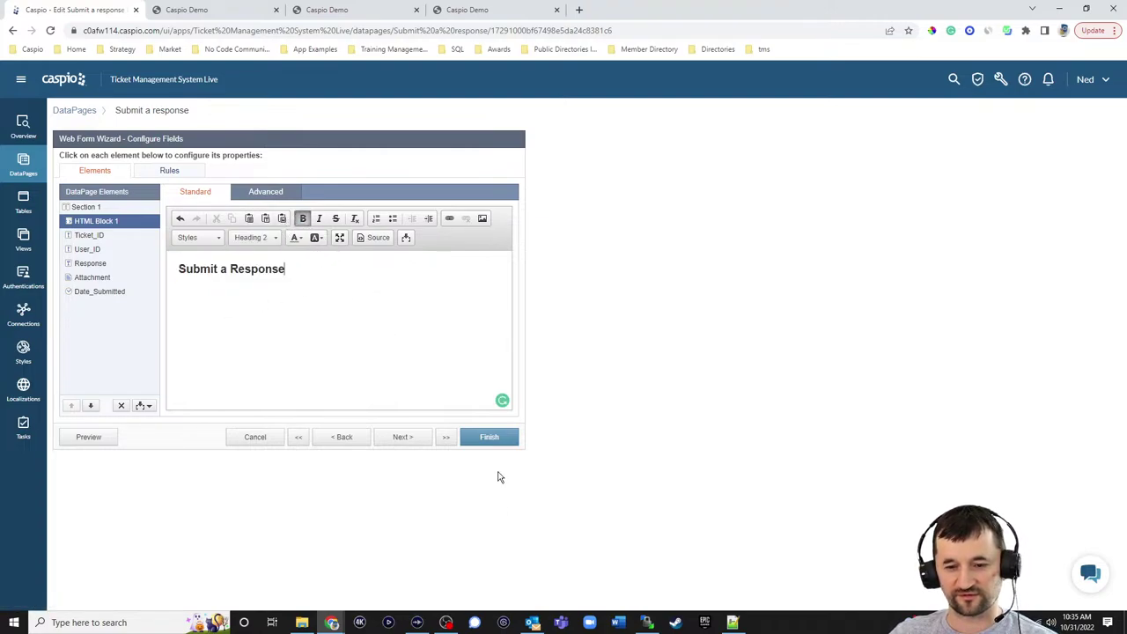
click(491, 438)
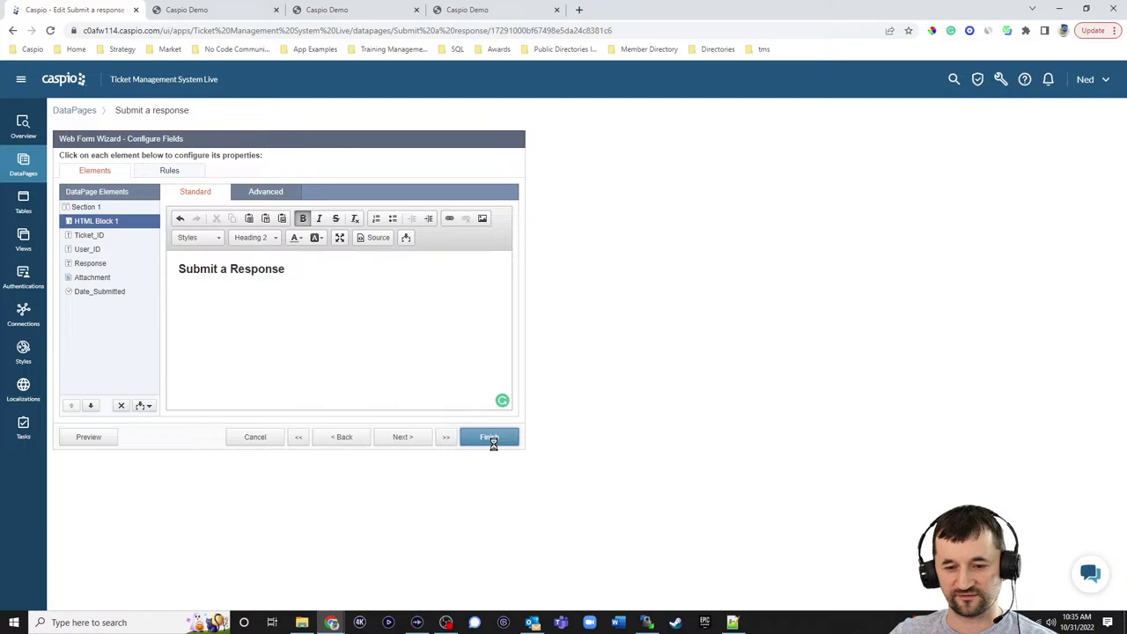
click(479, 10)
key(F5)
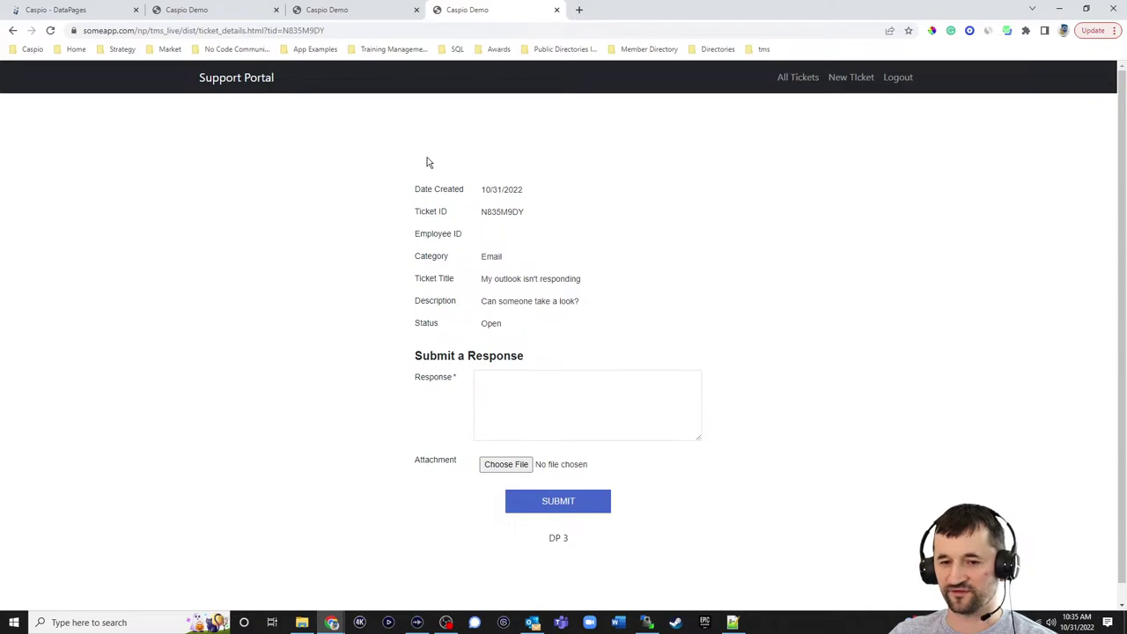
click(49, 13)
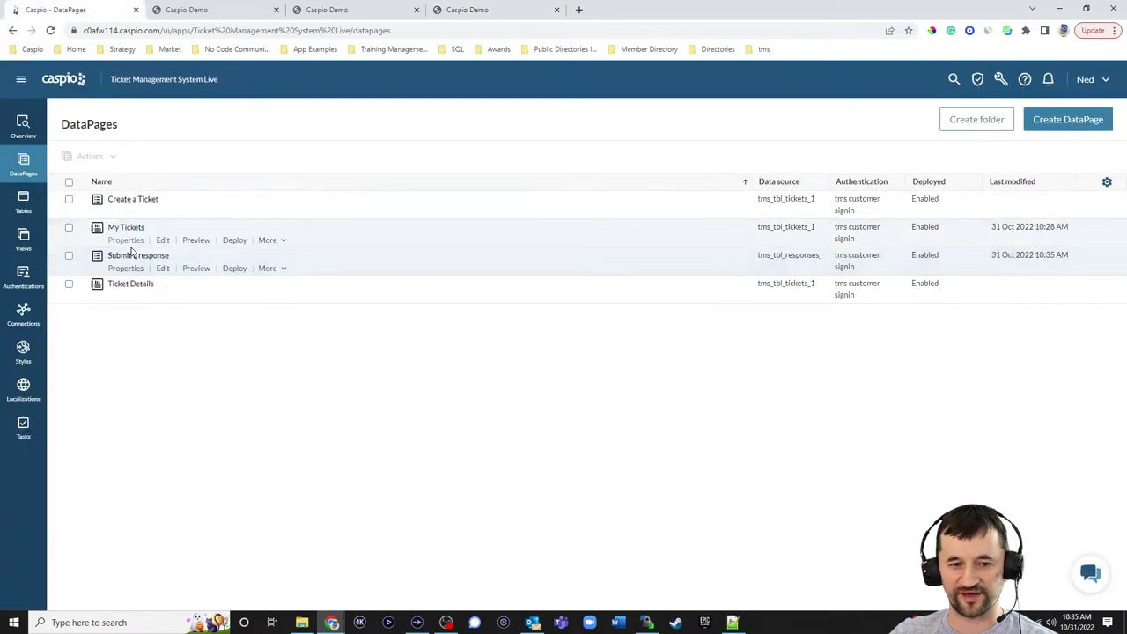
- Add an HTML block above the fields of the Ticket Details DataPage
click(161, 297)
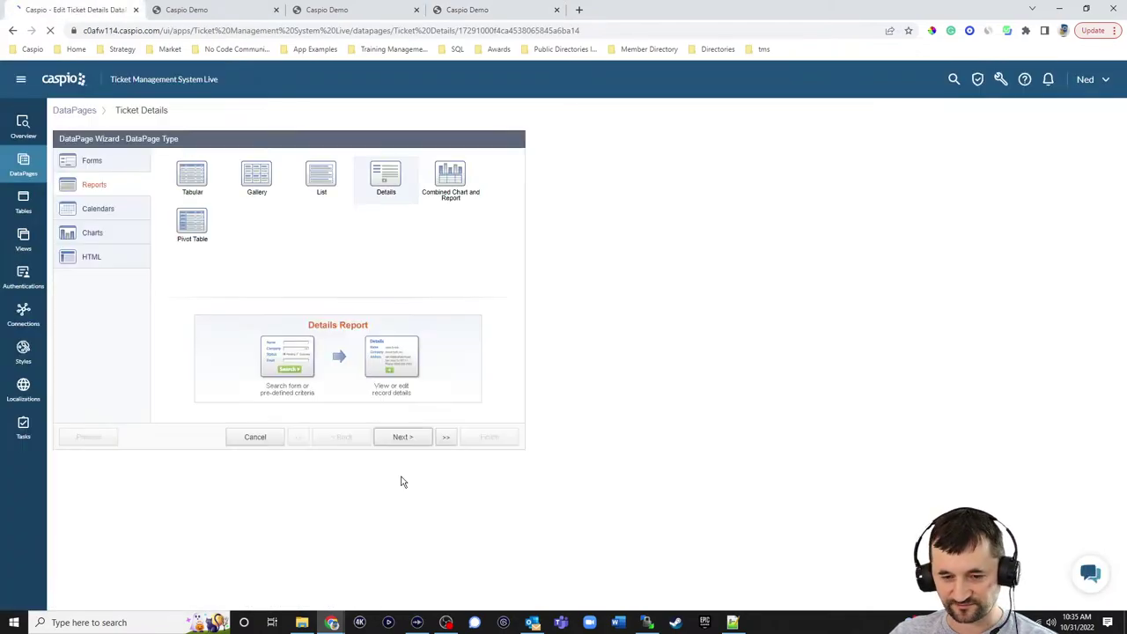
click(411, 444)
click(411, 444)
click(411, 443)
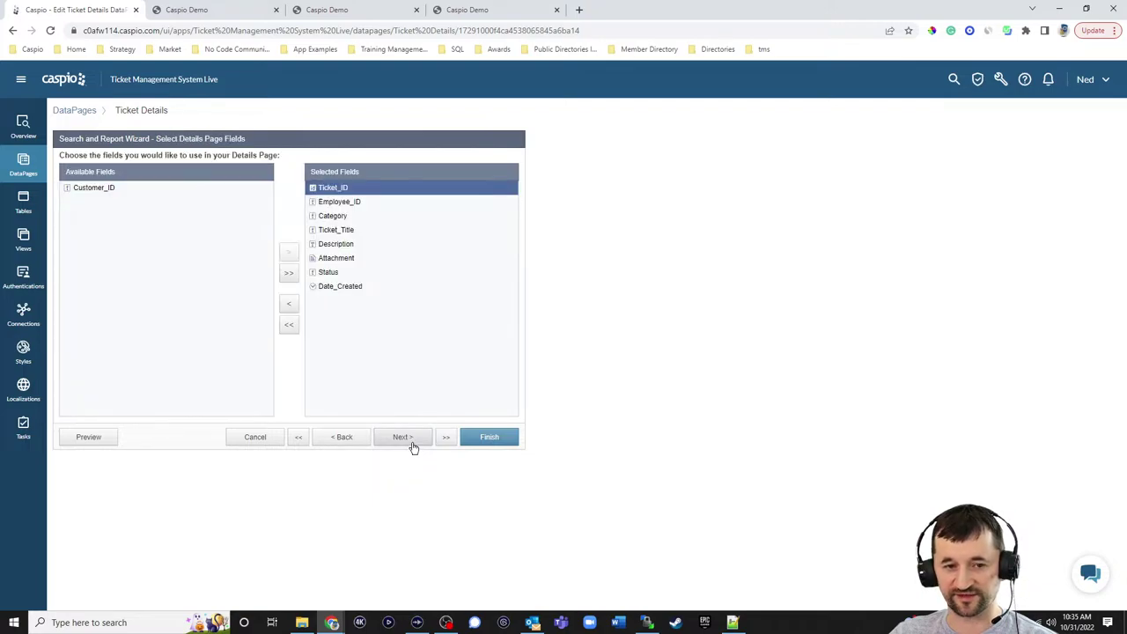
click(411, 443)
click(143, 404)
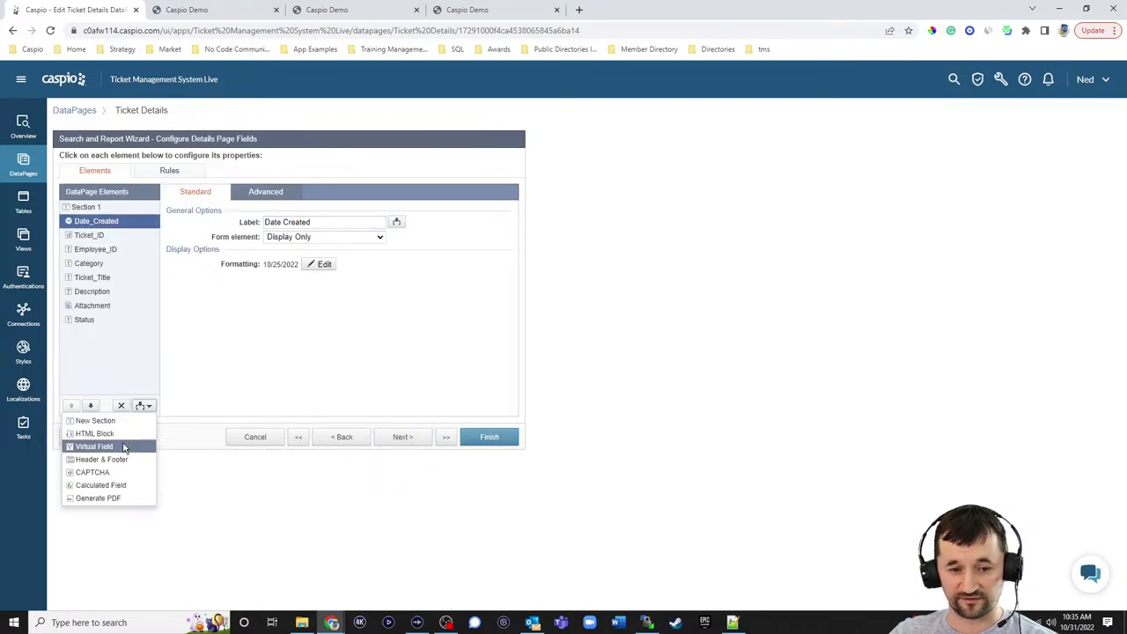
click(126, 436)
- Enter 'Ticket Details' as a bold Heading 2 and reload the live portal to check it
click(307, 301)
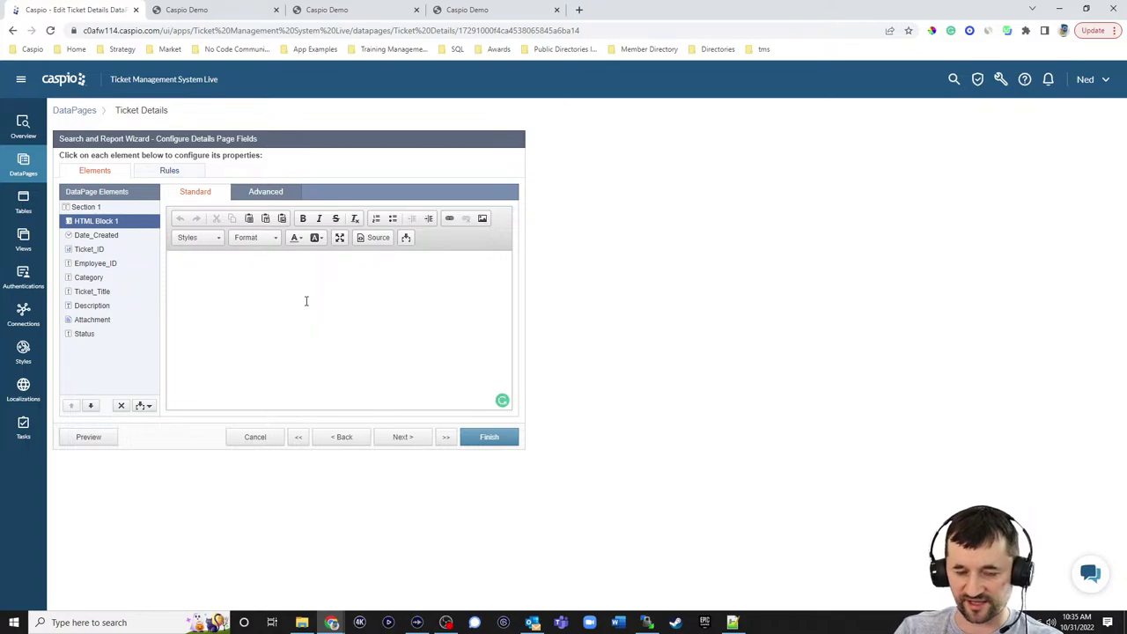
text(Tickedt)
key(BackSpace)
key(BackSpace)
key(BackSpace)
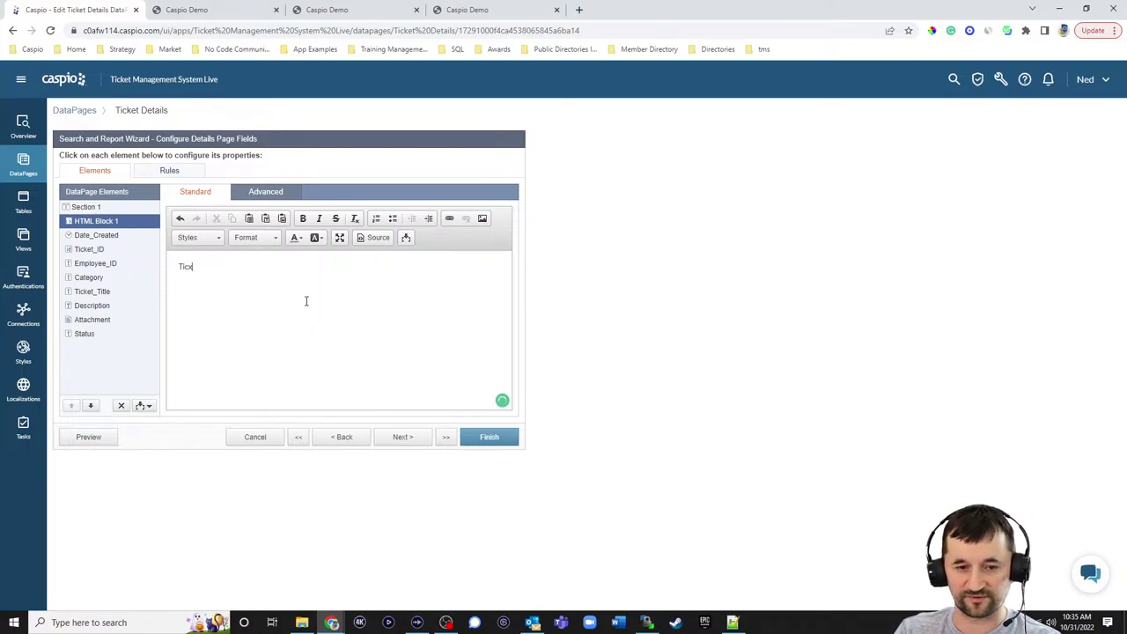
key(ctrl+a)
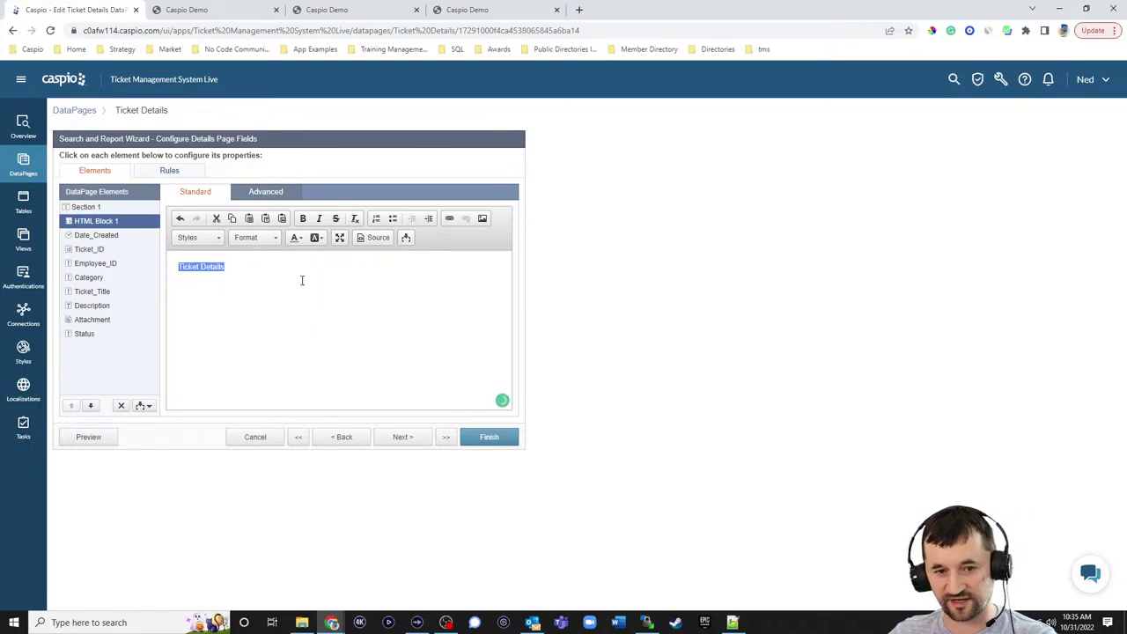
click(302, 218)
click(262, 244)
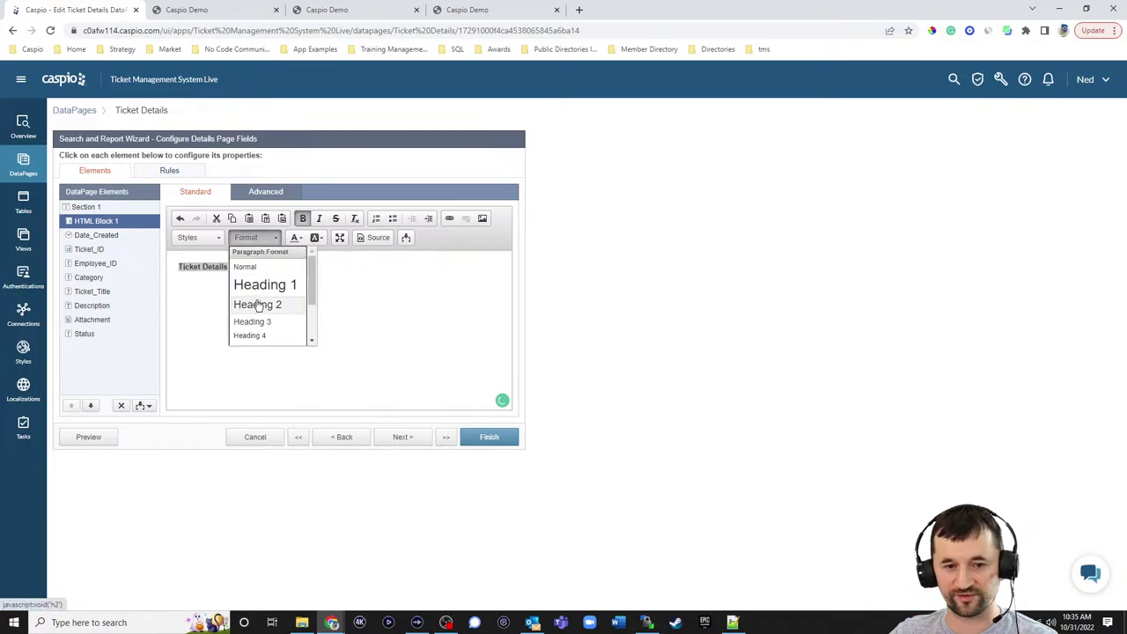
click(264, 302)
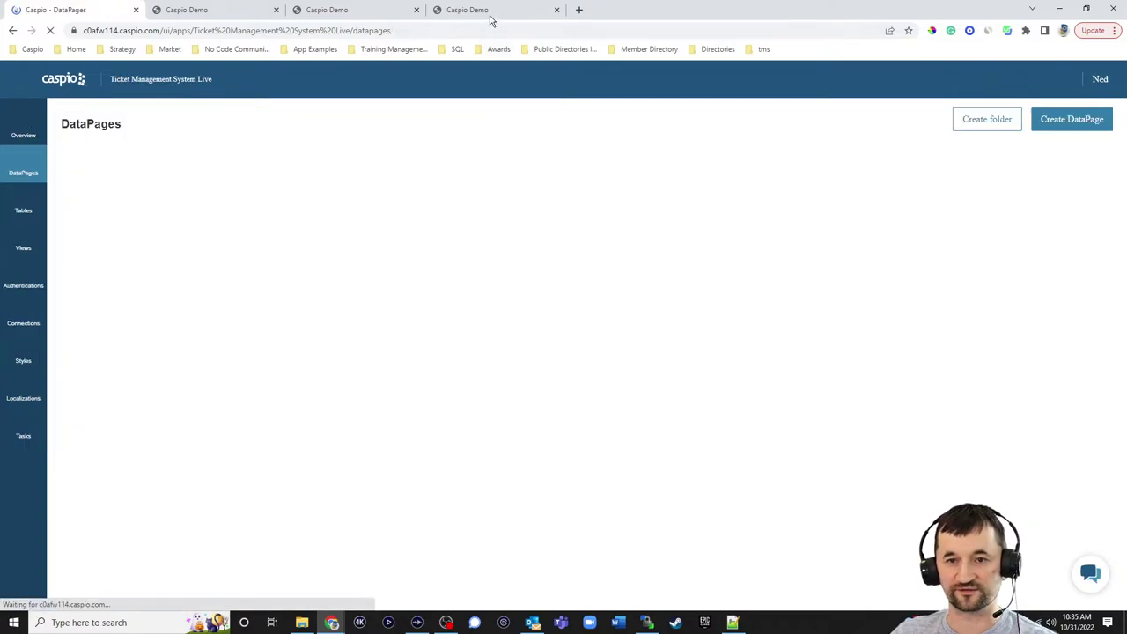
click(490, 20)
click(50, 31)
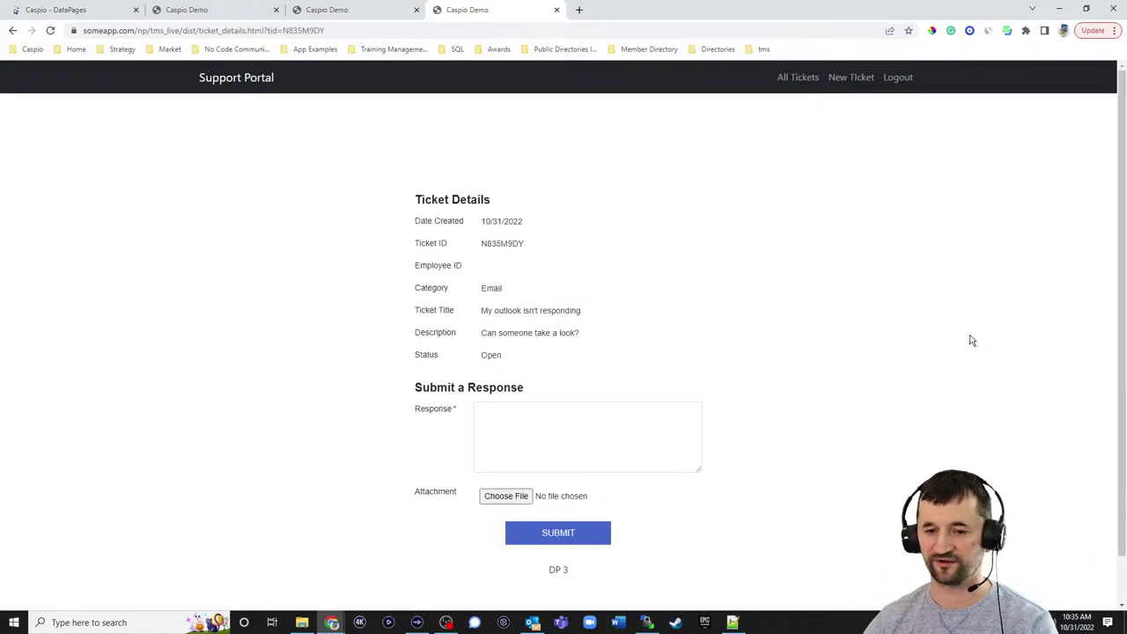
- Scroll through the reference ticket page's View Responses list, then return to the DataPages list
scroll(823, 295, down, 1)
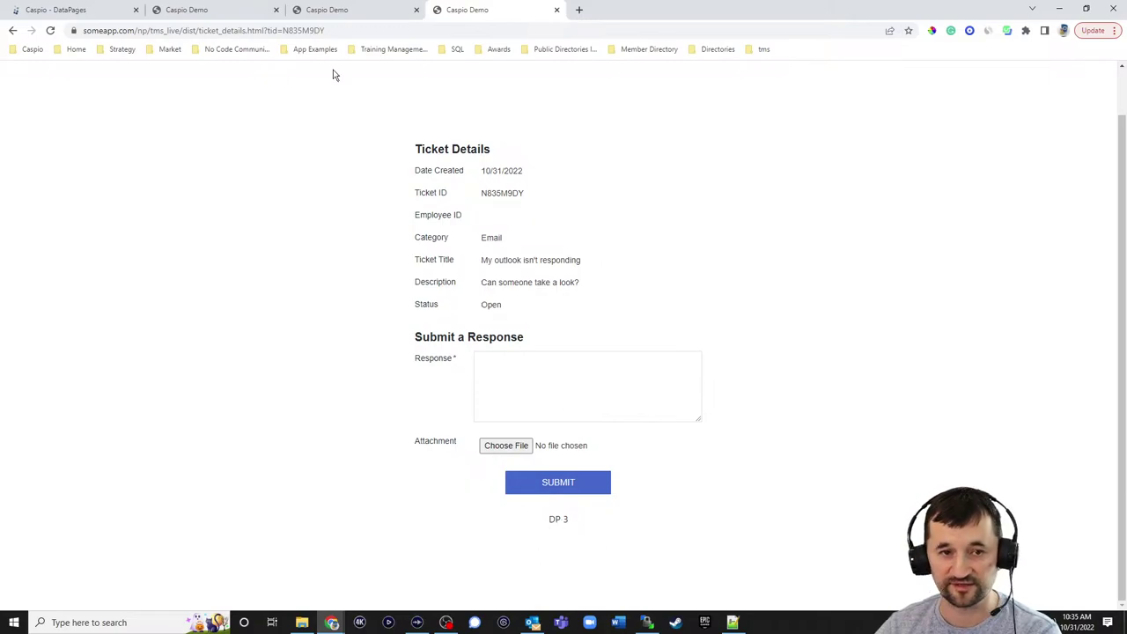
click(216, 13)
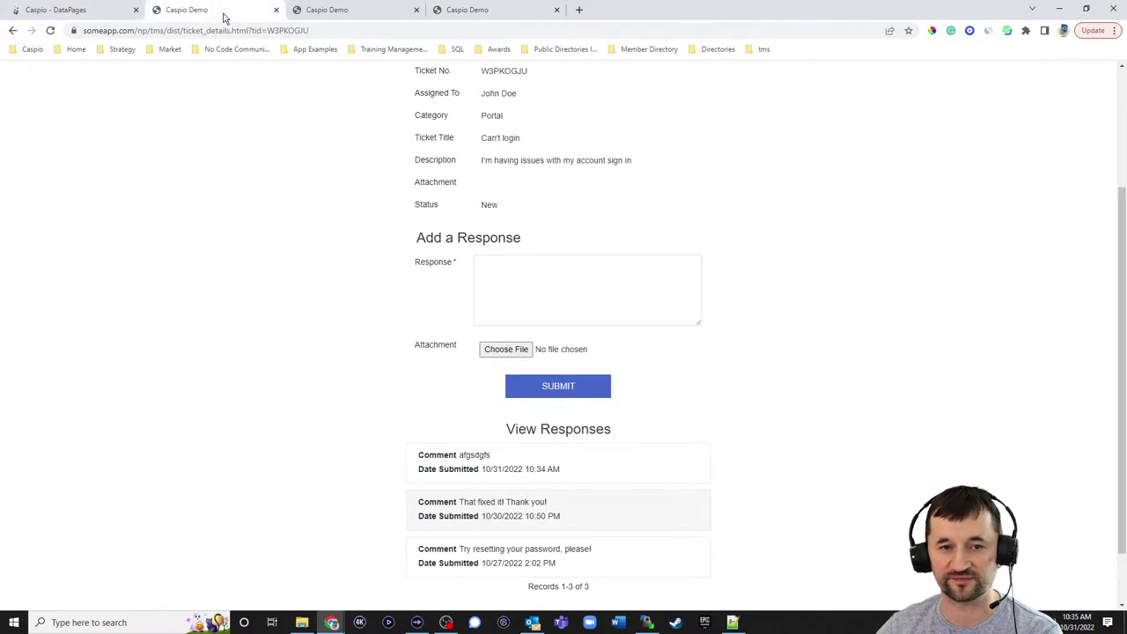
scroll(686, 349, down, 1)
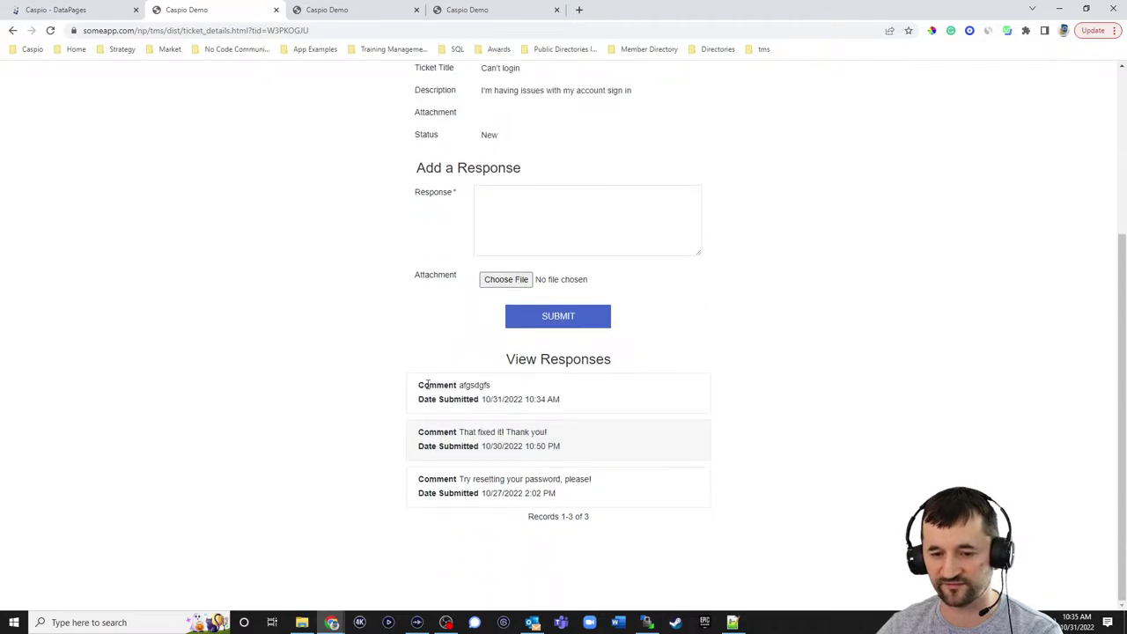
click(84, 18)
- Start a new DataPage of type Reports > List
click(1047, 119)
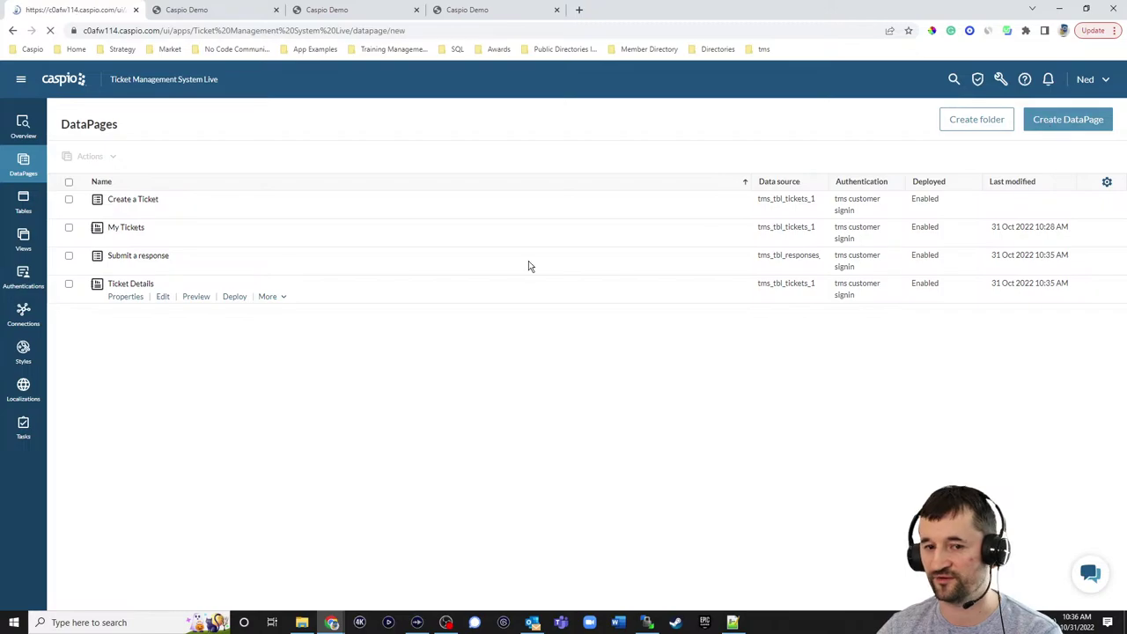
click(115, 187)
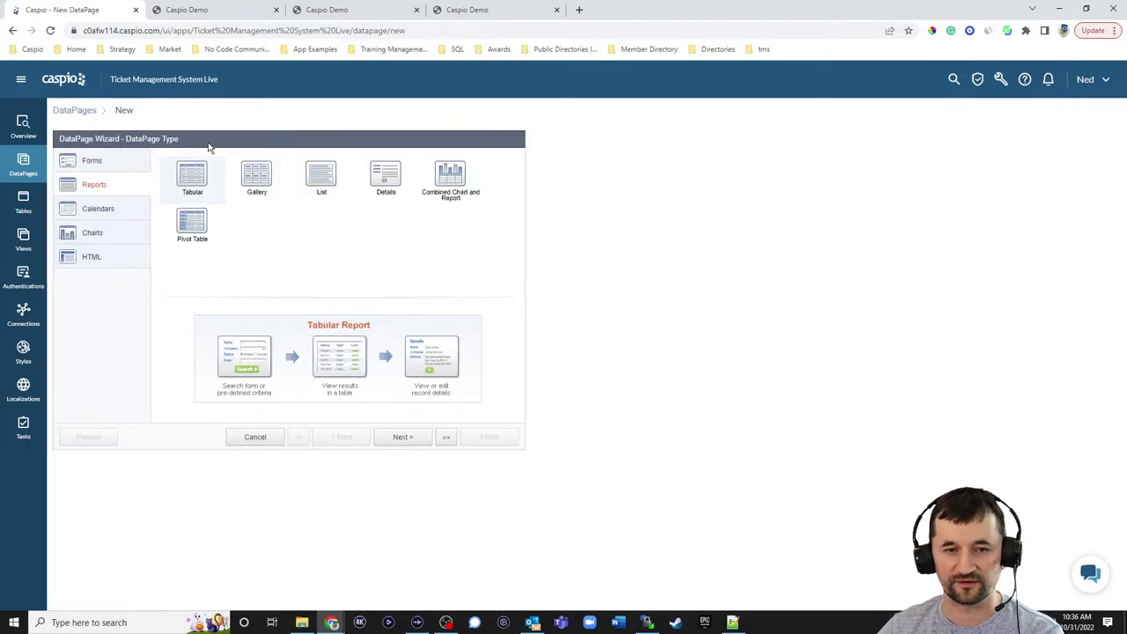
click(237, 19)
click(93, 19)
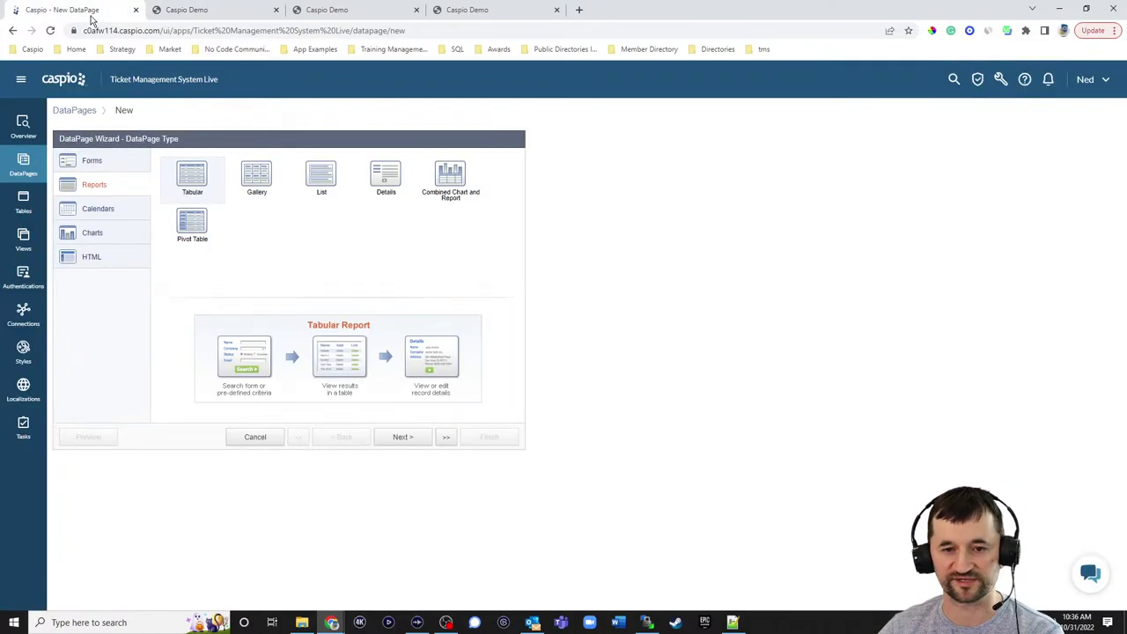
click(320, 178)
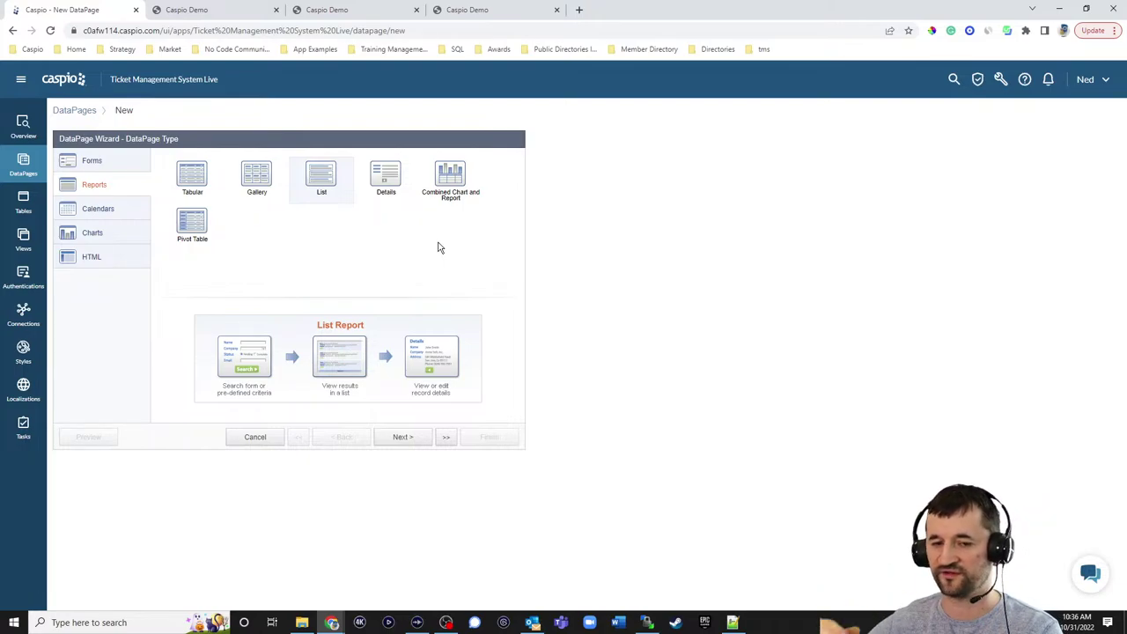
click(201, 194)
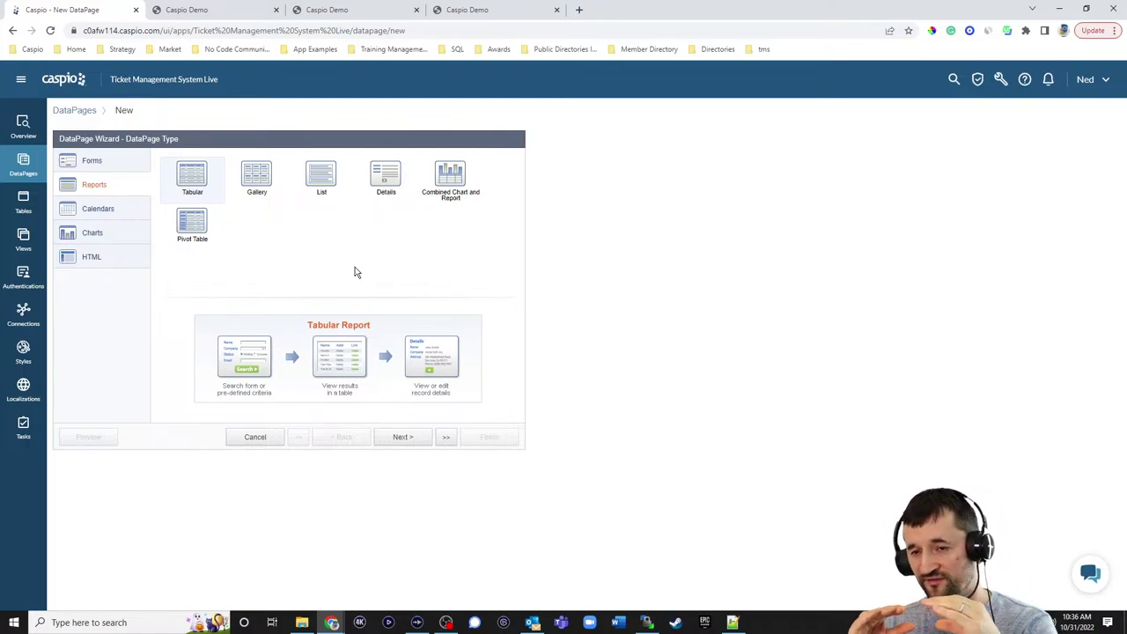
click(324, 181)
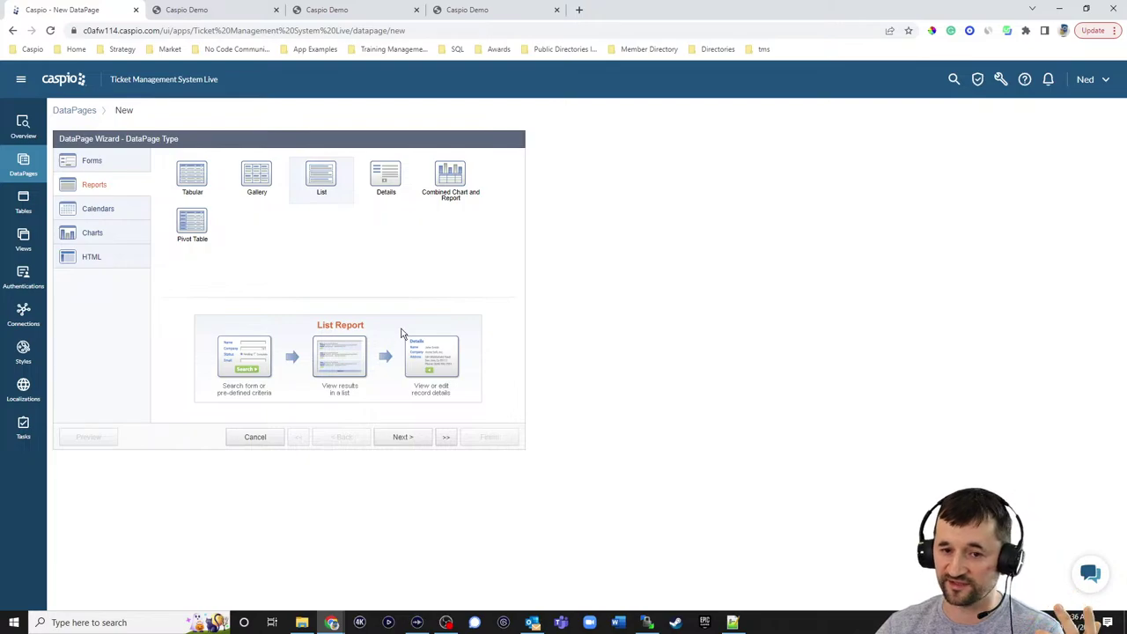
click(405, 437)
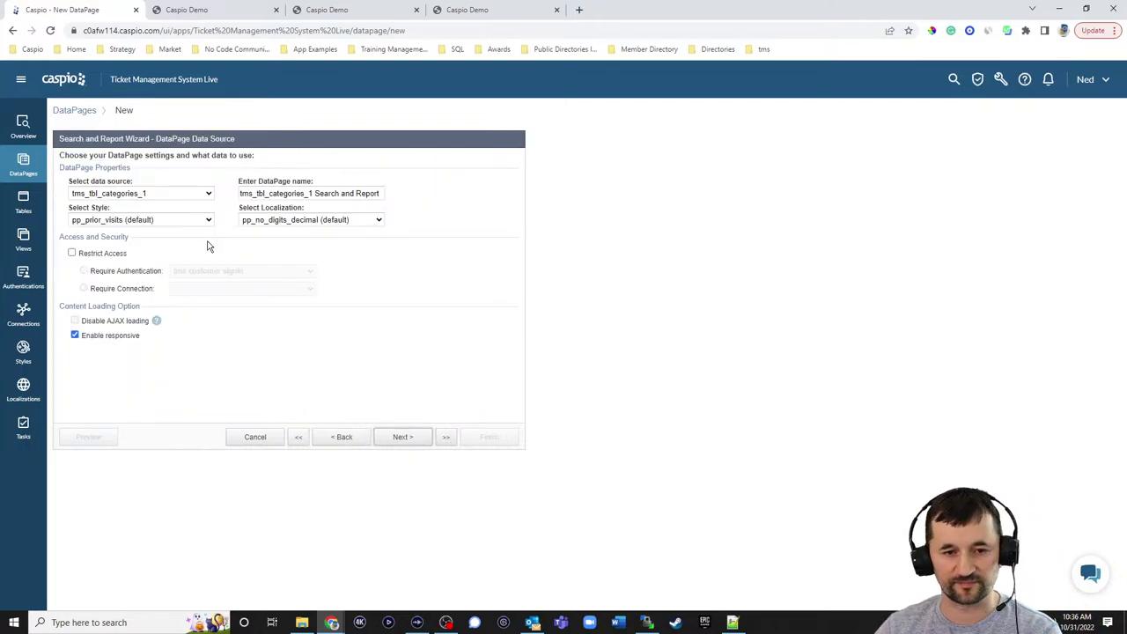
- Name it View Responses on tms_tbl_responses_1, Blue style, English, restricted to tms customer signin
click(158, 194)
click(141, 246)
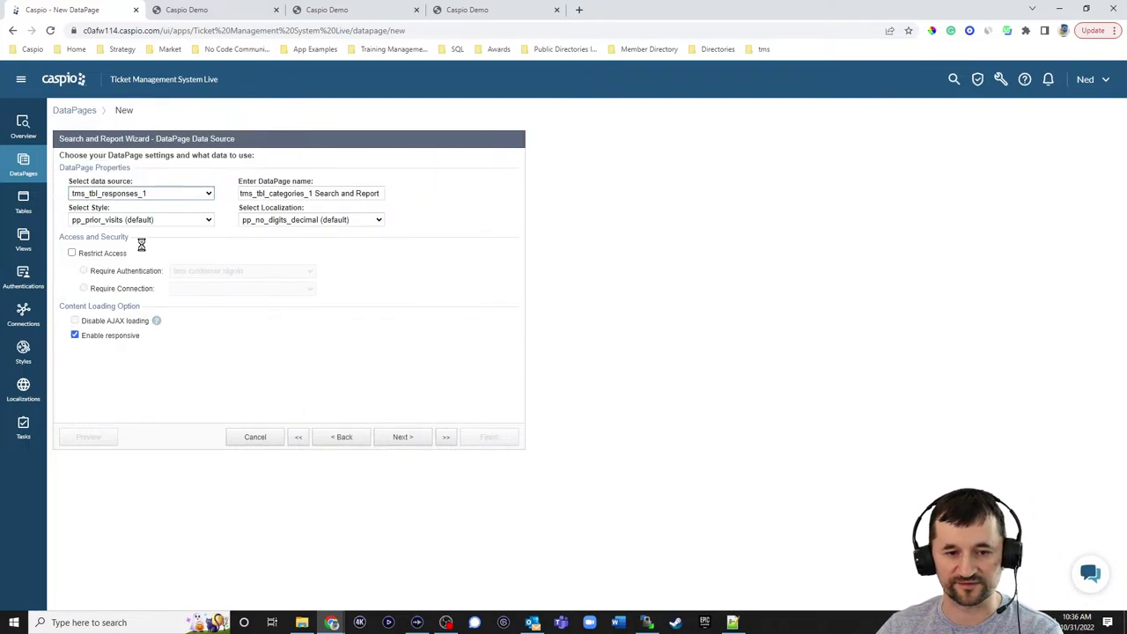
triple_click(358, 193)
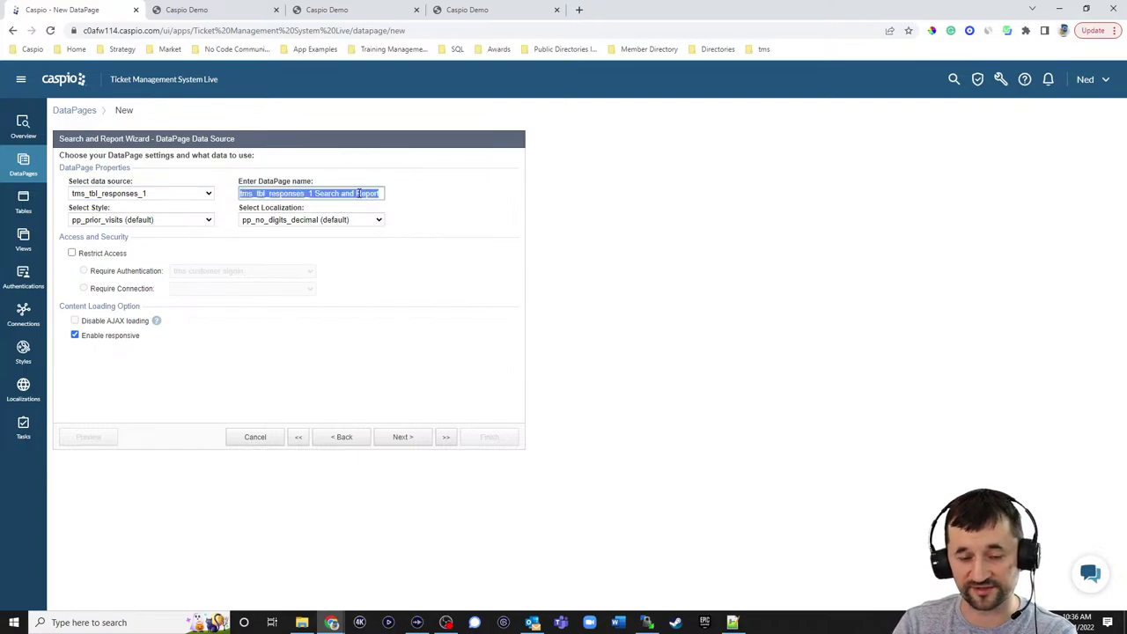
text(View Reponses)
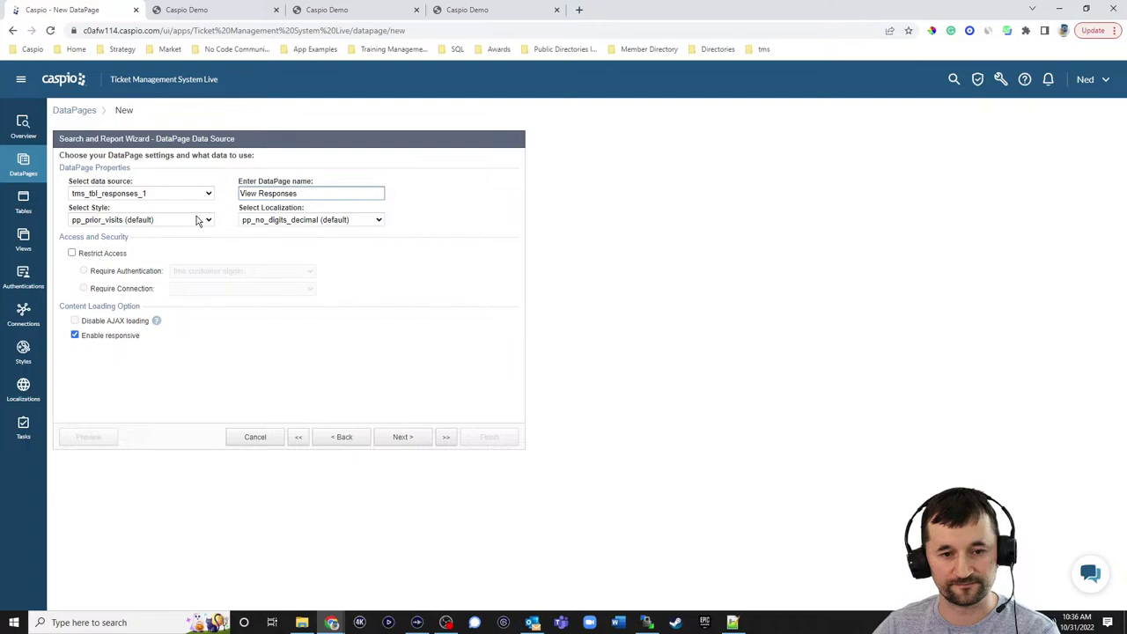
click(198, 220)
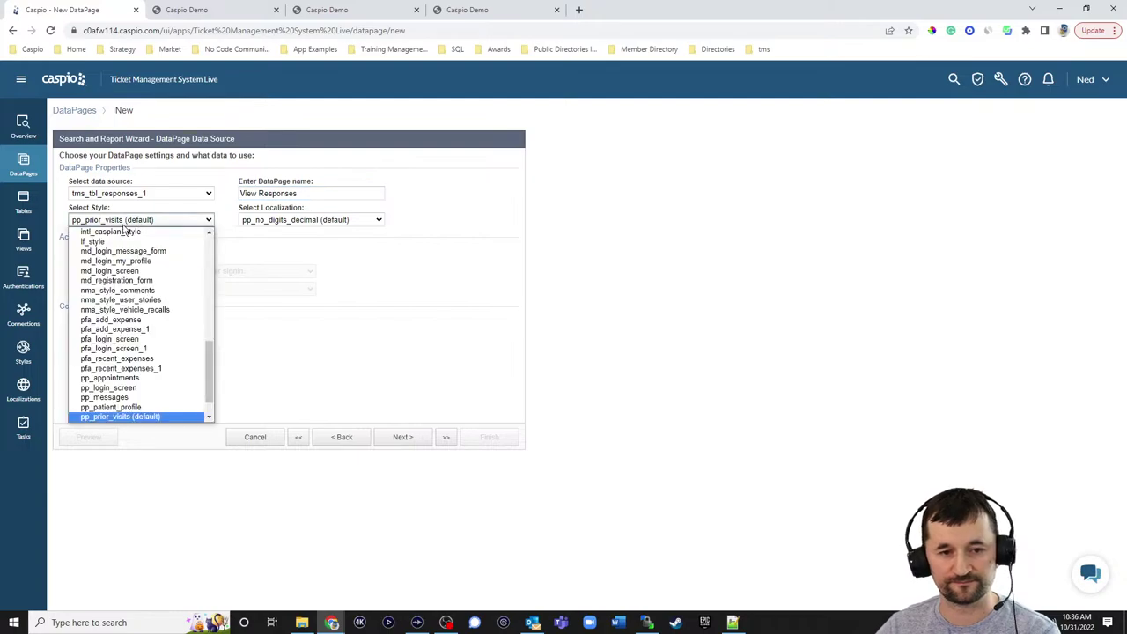
scroll(141, 317, up, 10)
click(97, 244)
click(290, 220)
scroll(291, 235, up, 3)
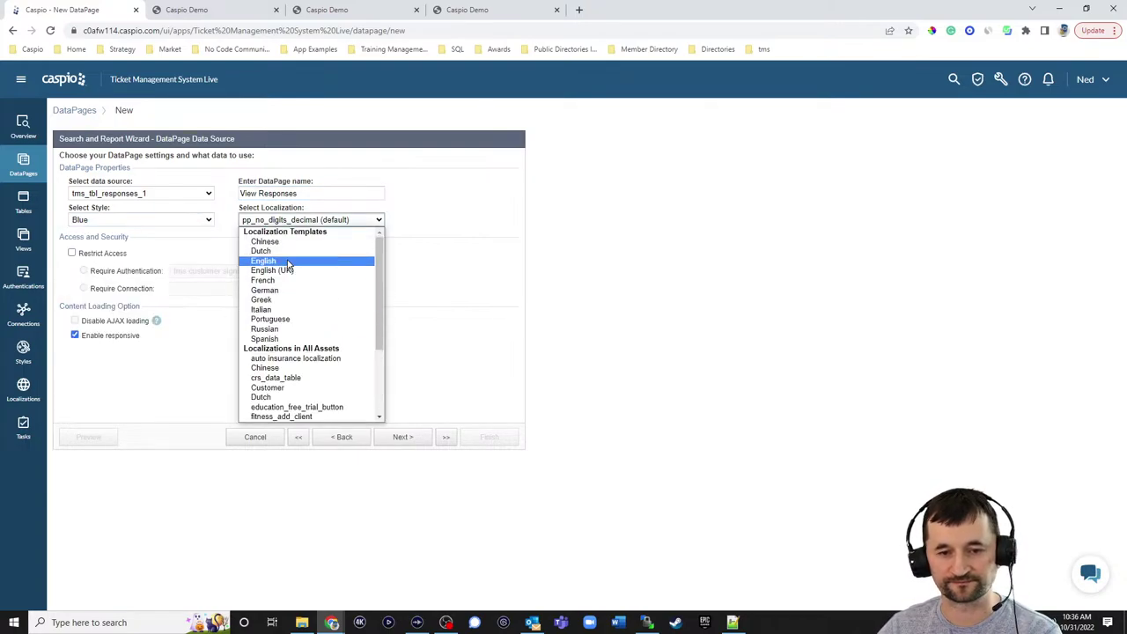
click(270, 258)
click(112, 255)
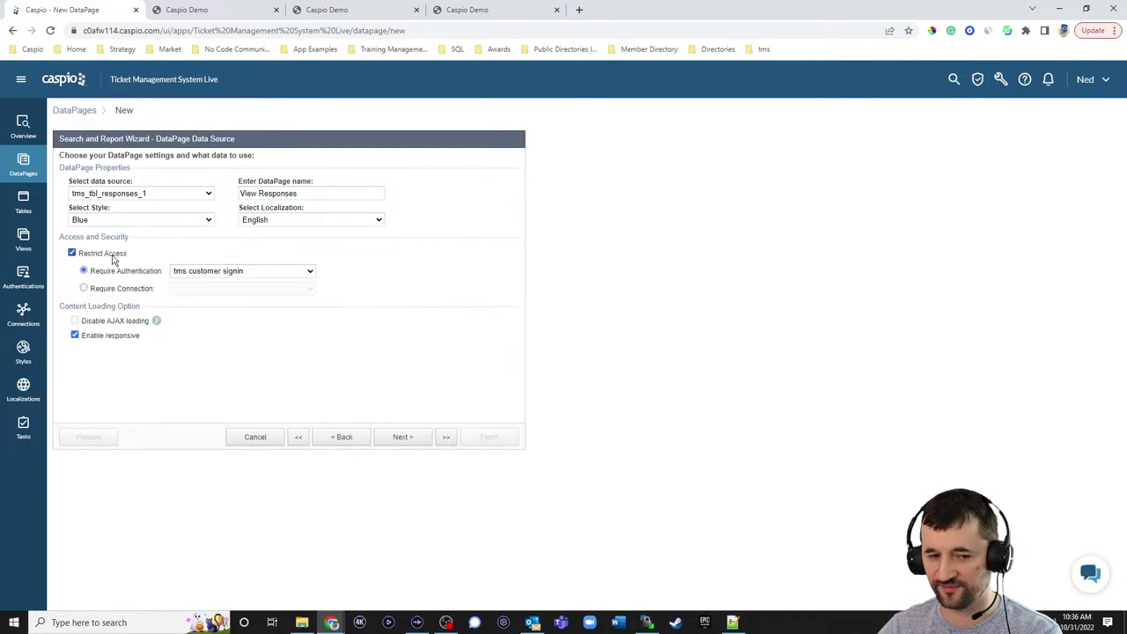
click(405, 437)
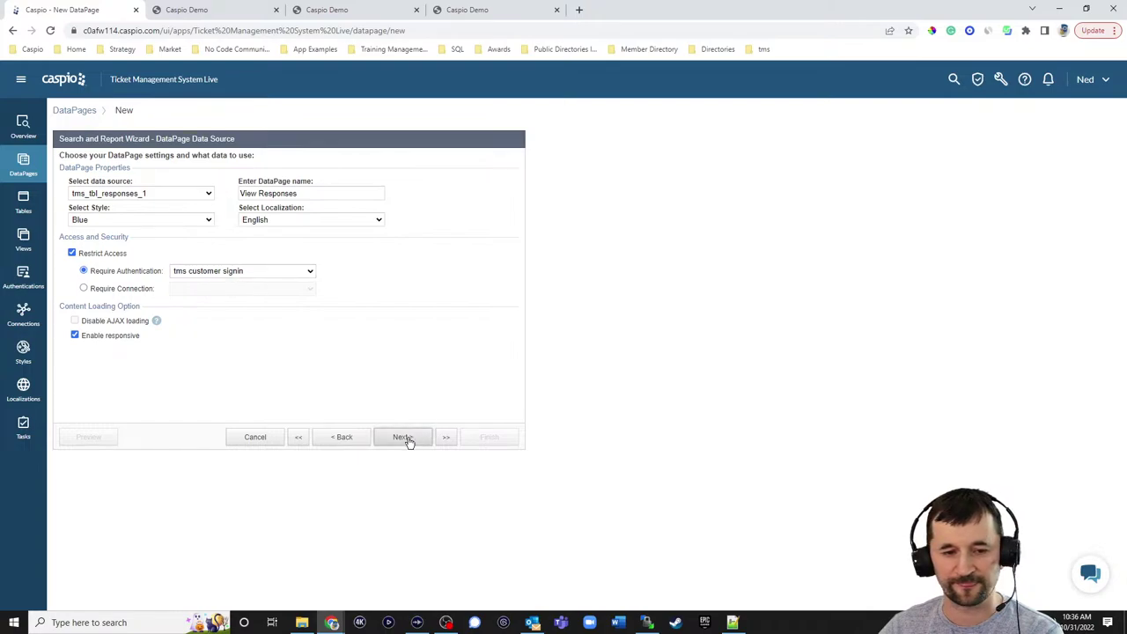
- Filter on pre-defined criteria, leaving 'Restrict record access based on user identity' unchecked
click(114, 257)
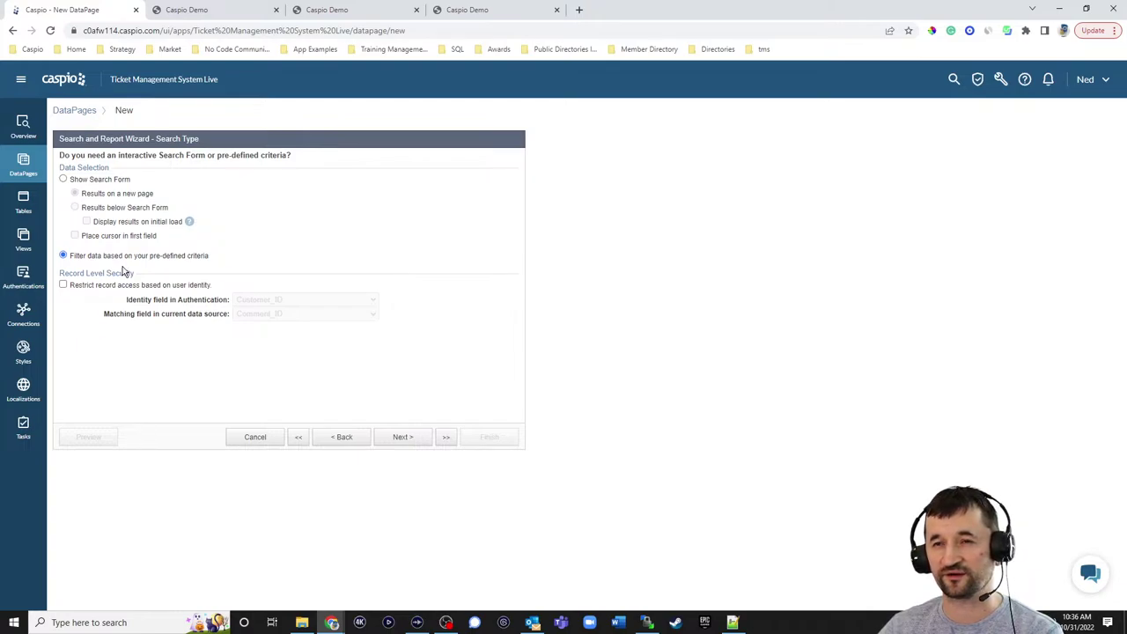
click(113, 287)
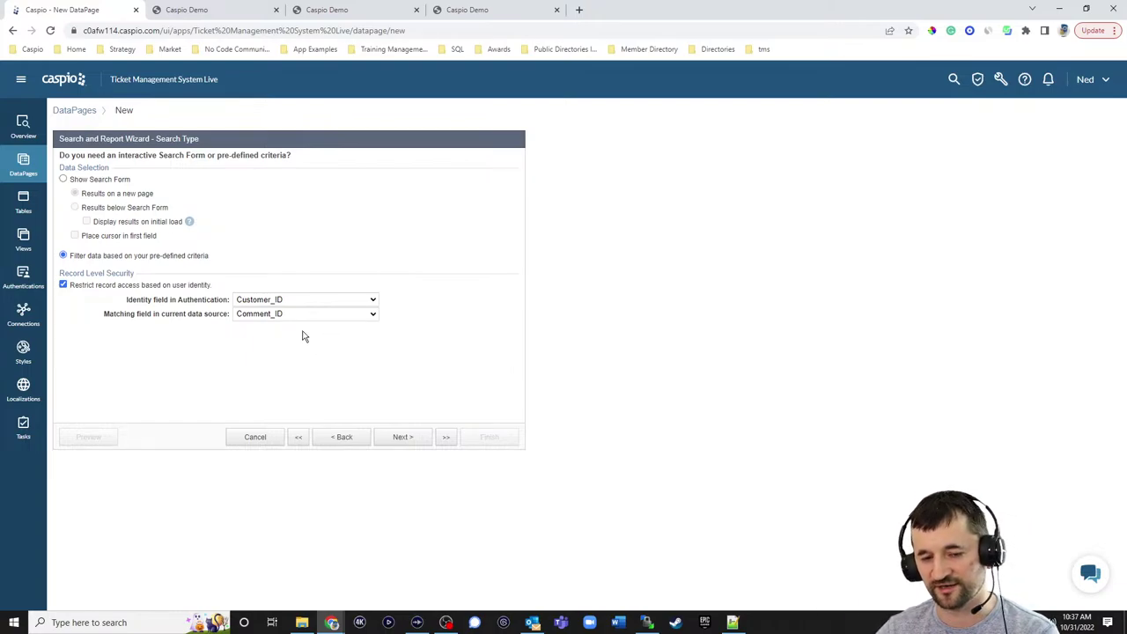
click(157, 286)
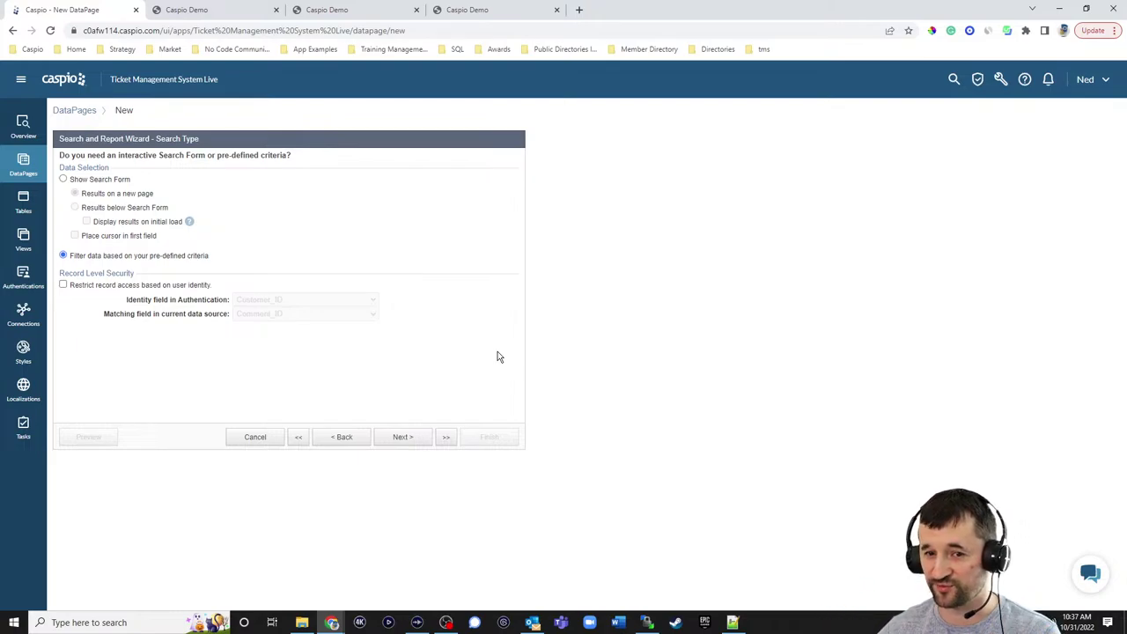
click(412, 443)
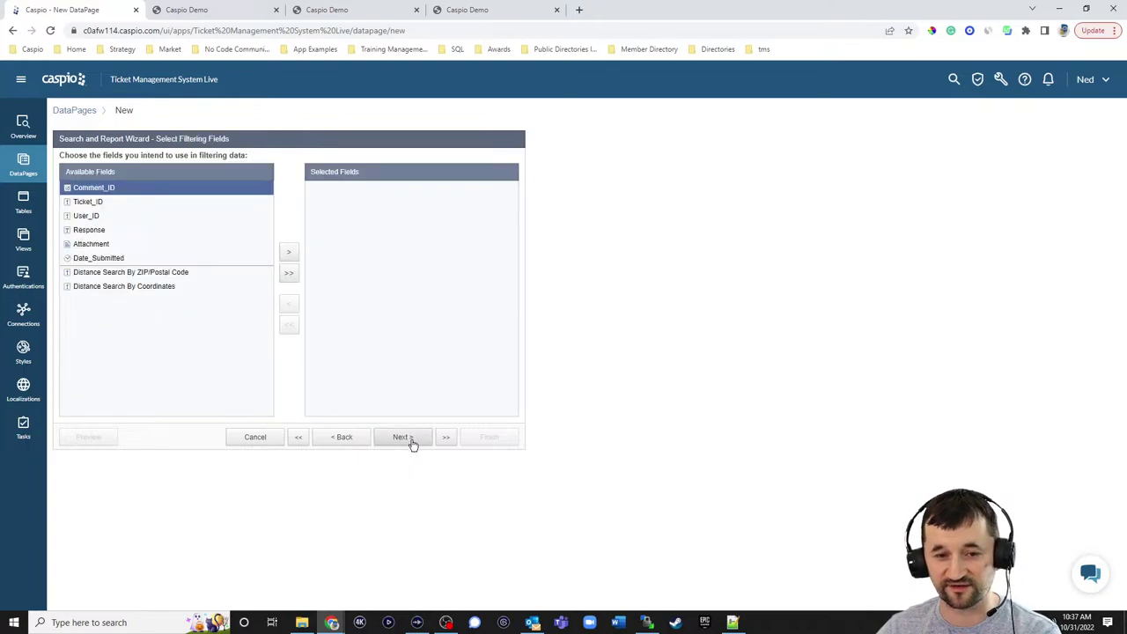
click(104, 205)
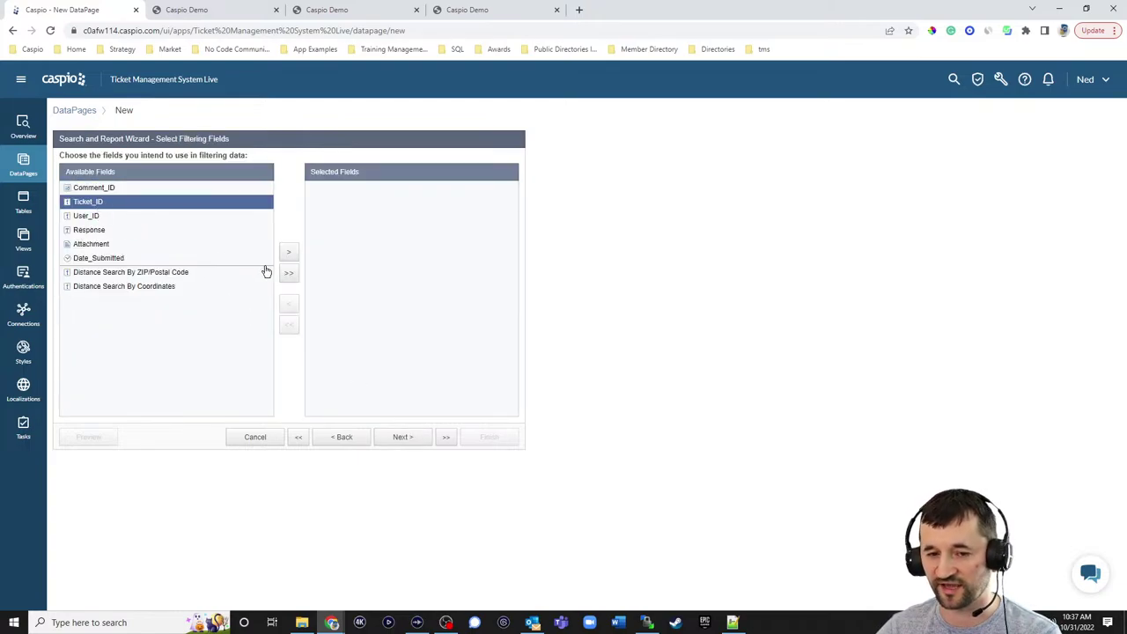
click(288, 253)
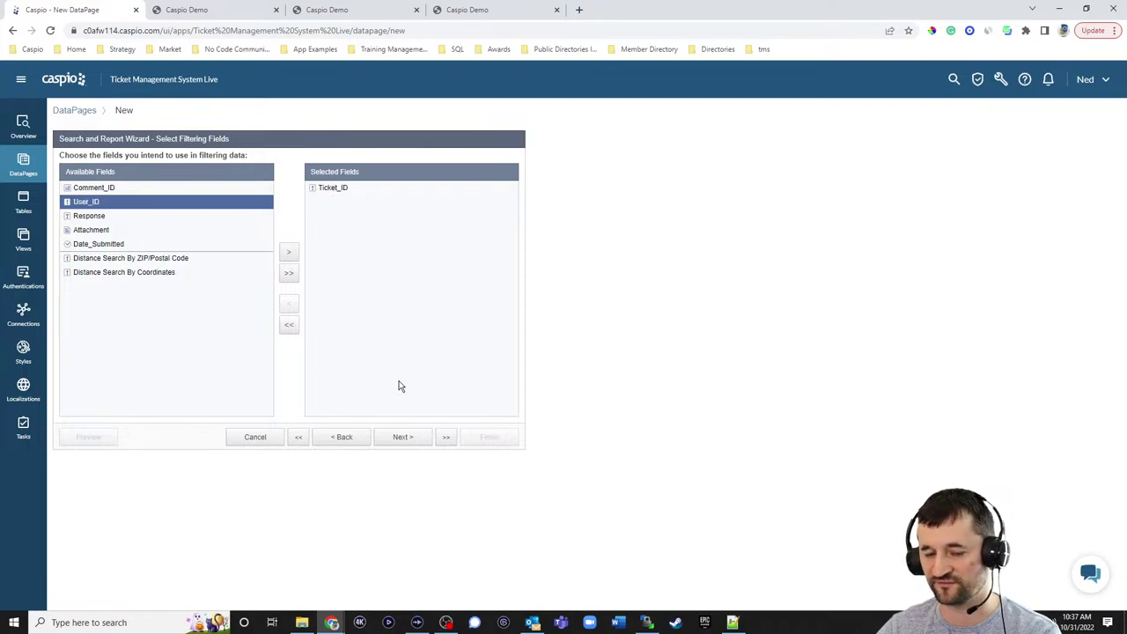
click(402, 437)
click(267, 192)
click(267, 222)
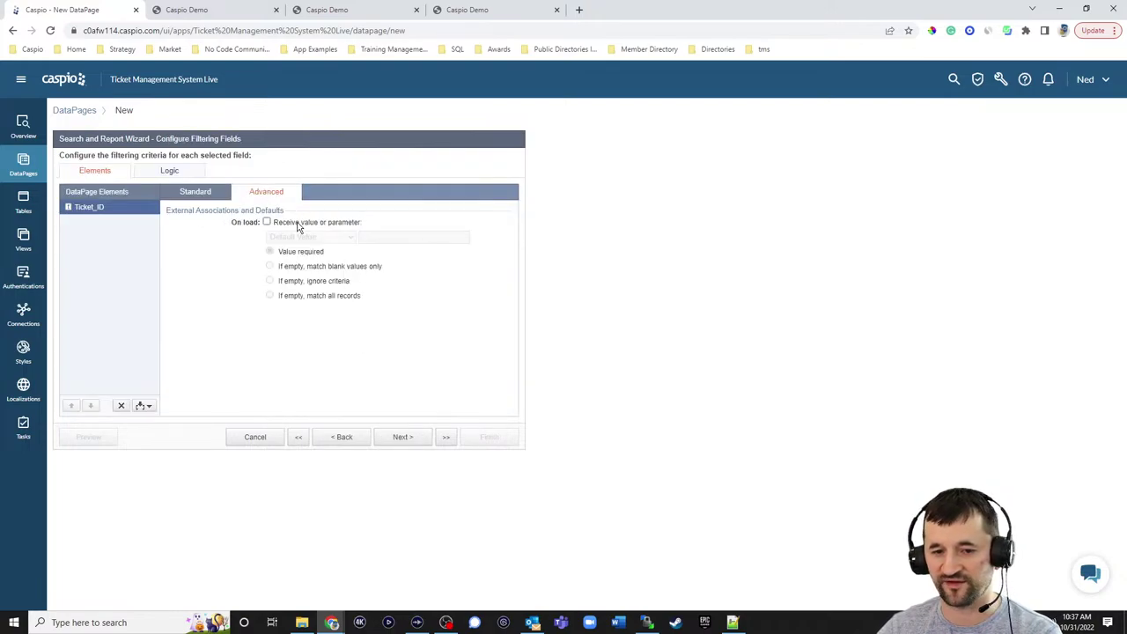
click(312, 237)
click(332, 259)
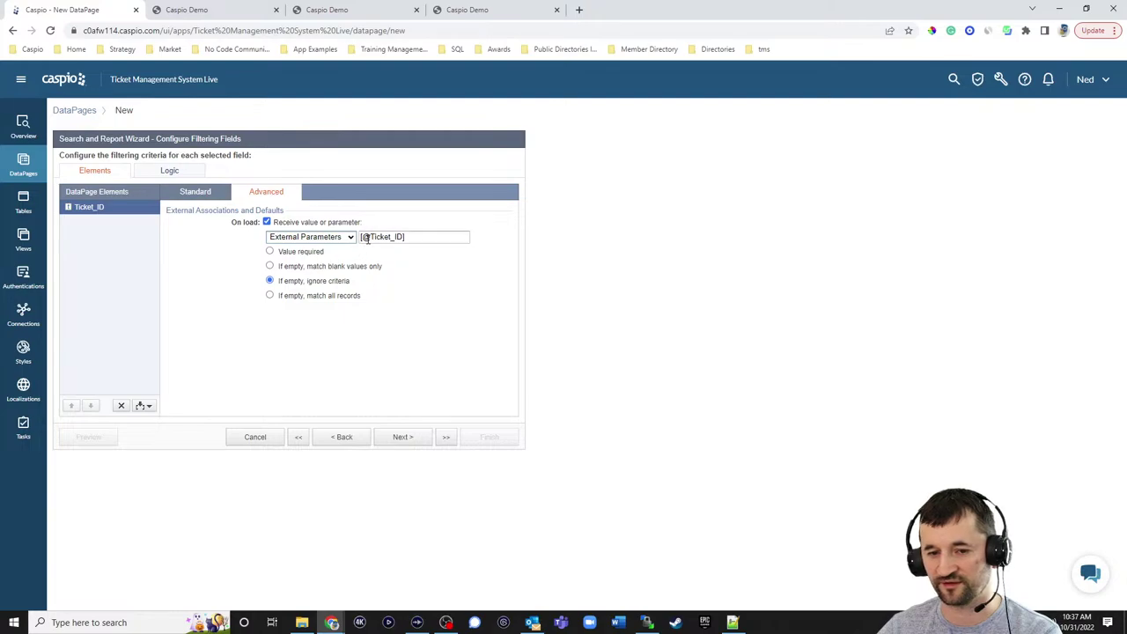
drag(369, 237, 390, 237)
text(tid)
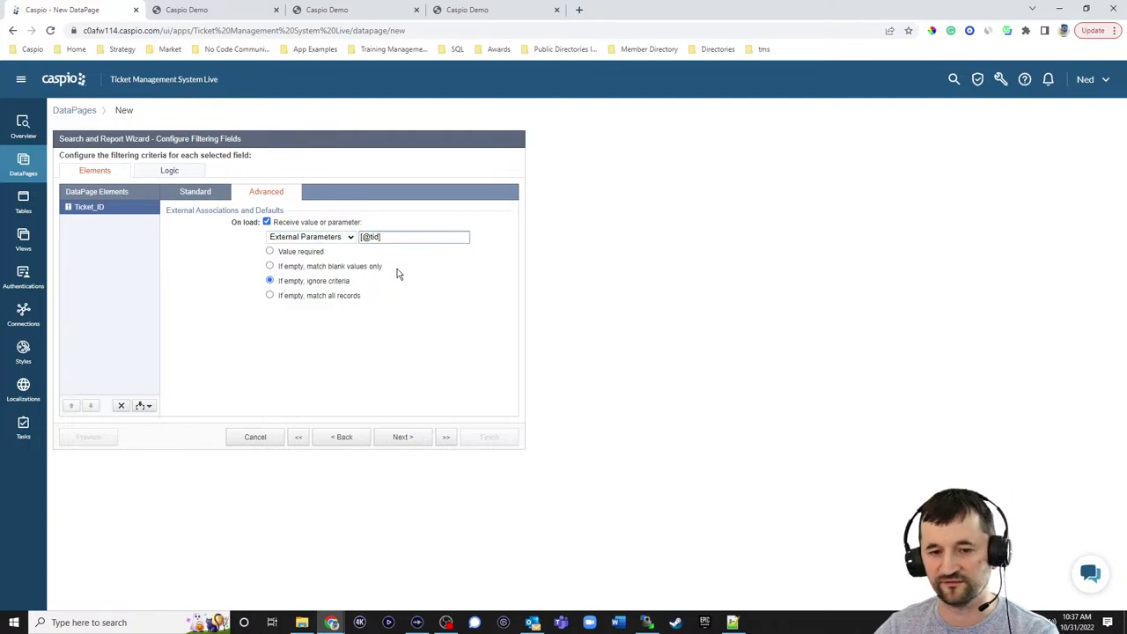
click(317, 253)
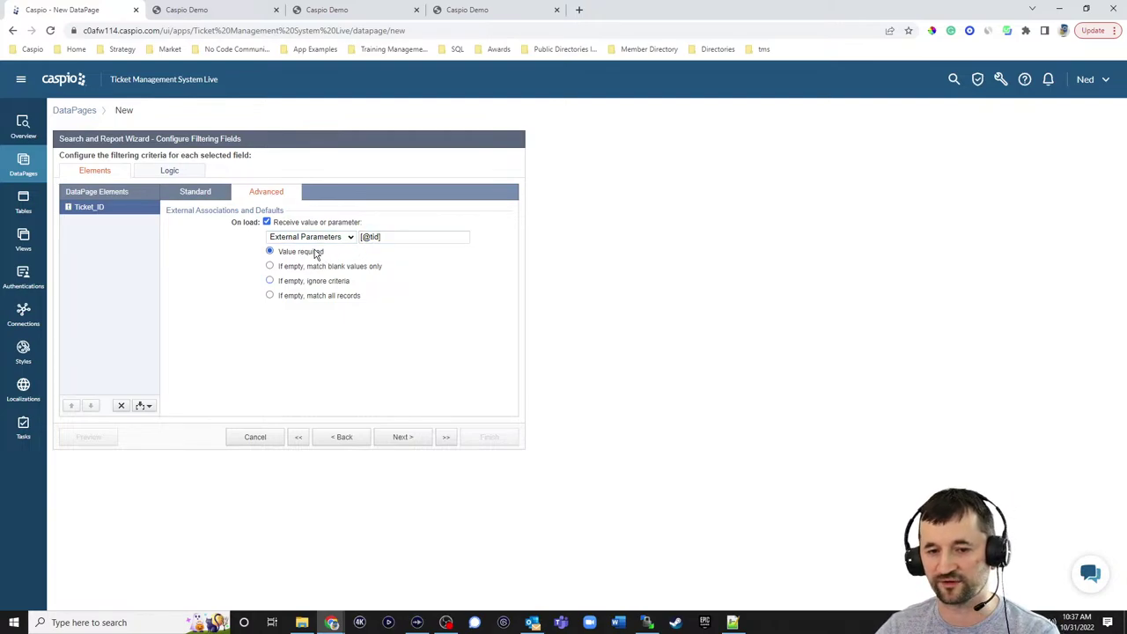
click(410, 435)
- Add the Response, Date_Submitted and Attachment fields to the View Responses results page
click(122, 231)
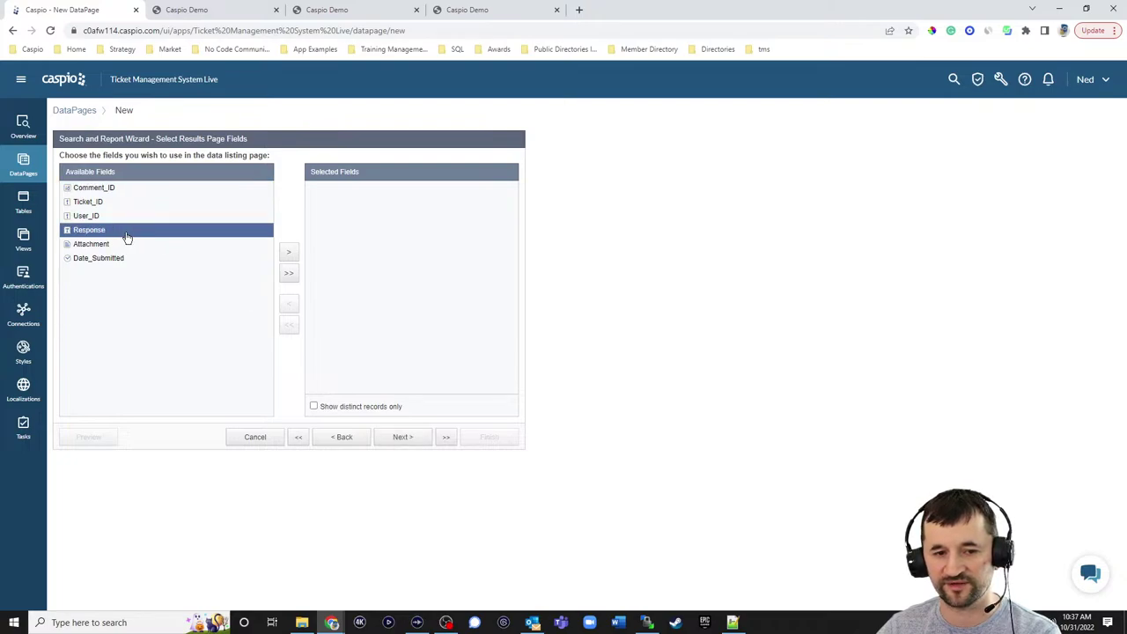
click(288, 253)
click(148, 246)
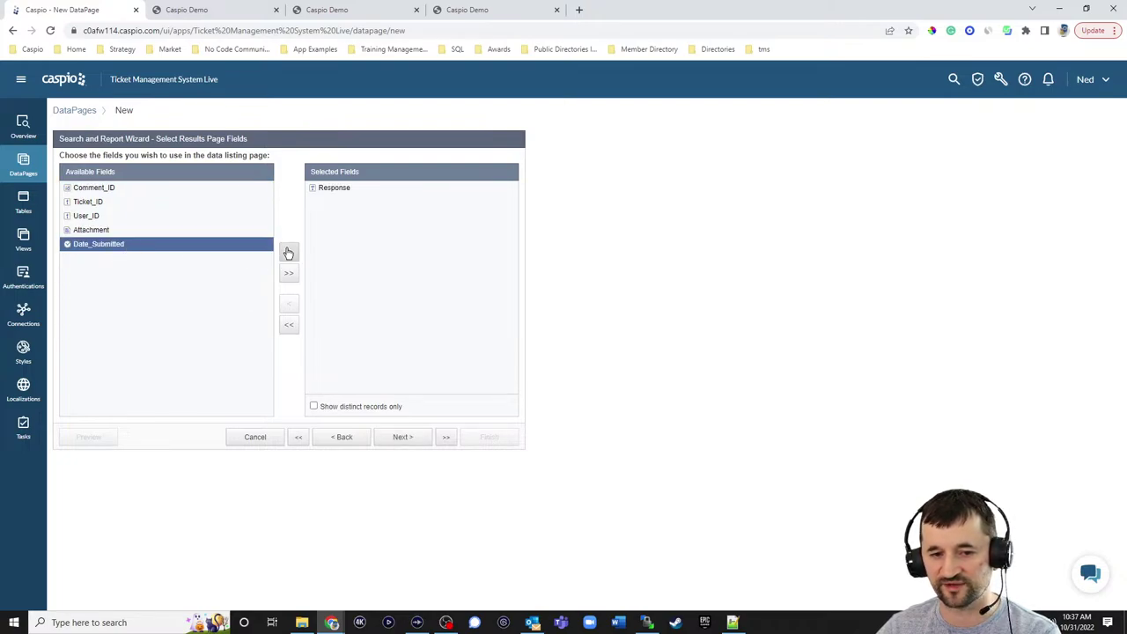
click(287, 252)
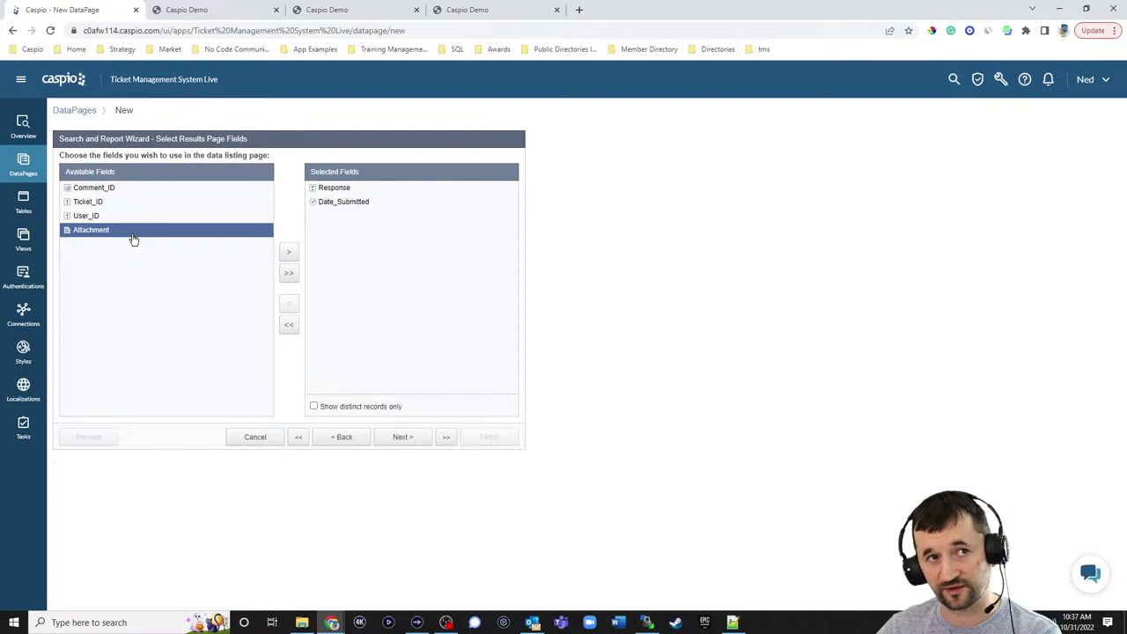
click(284, 254)
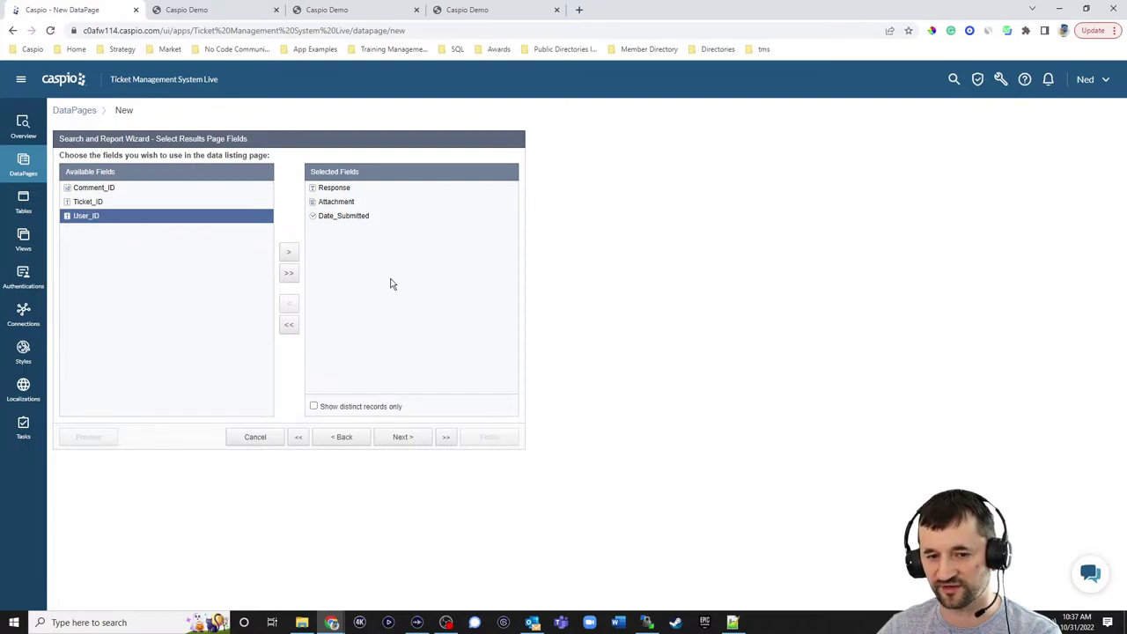
- Leave editing and deleting off, and review the Date_Submitted and Attachment settings, including Attachment's advanced options
click(399, 438)
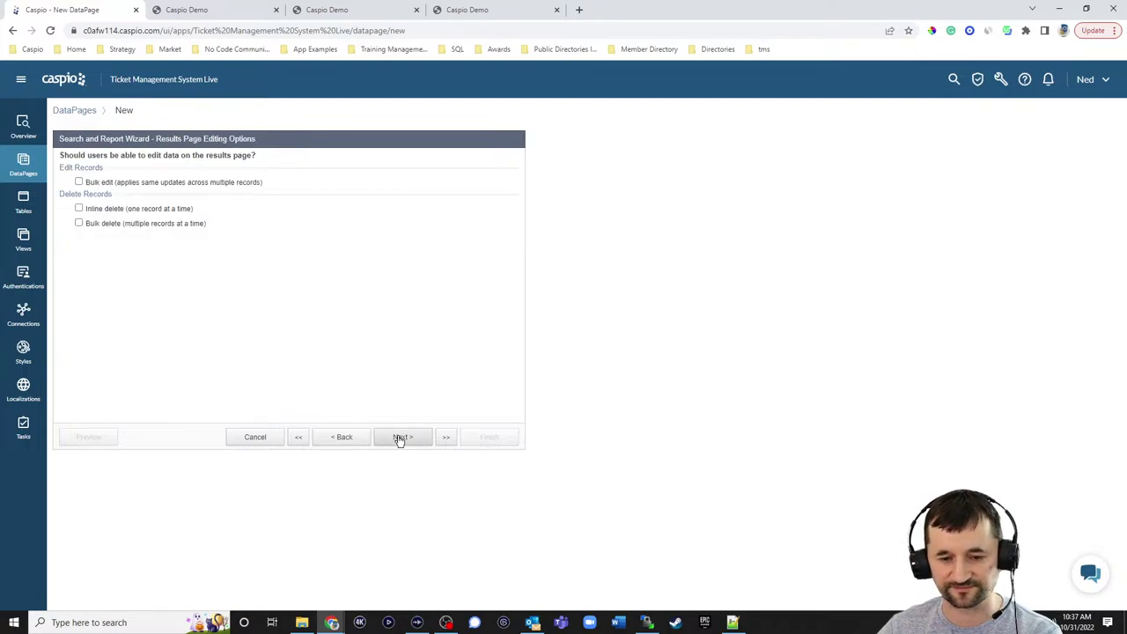
click(399, 437)
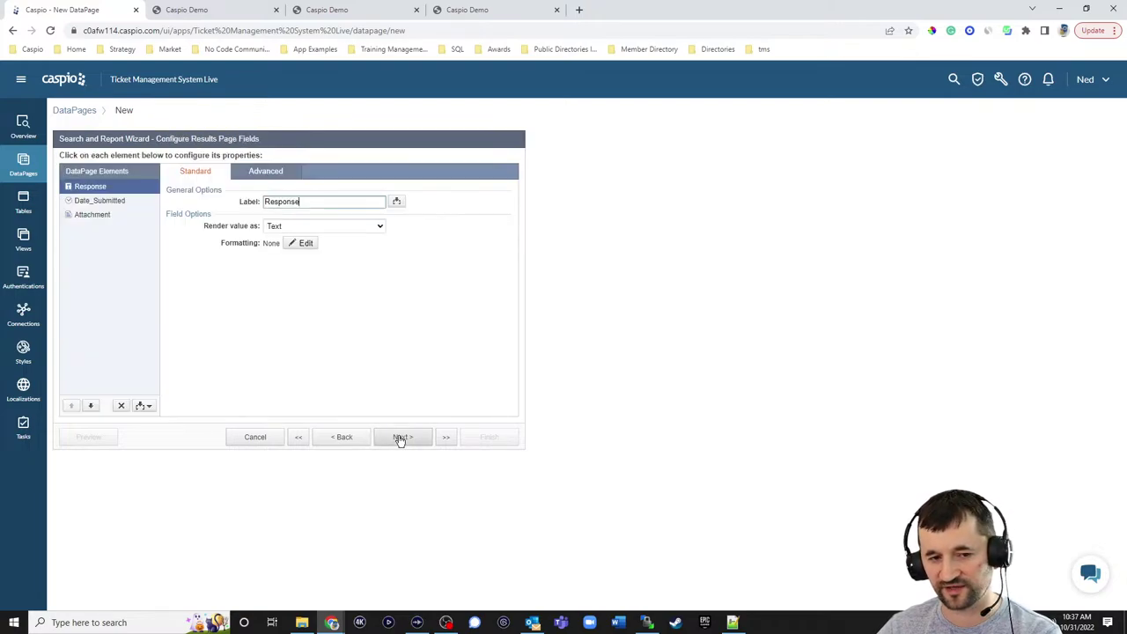
click(104, 201)
click(99, 215)
click(266, 175)
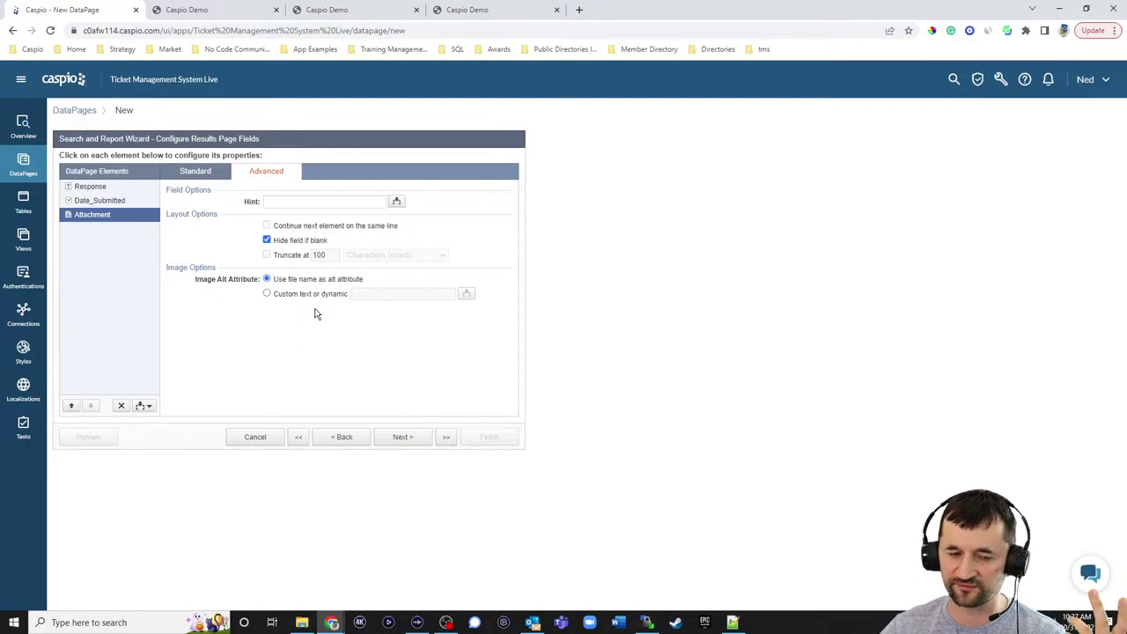
- Sort results by Date_Submitted, choose no details page, and finish the View Responses DataPage
click(407, 437)
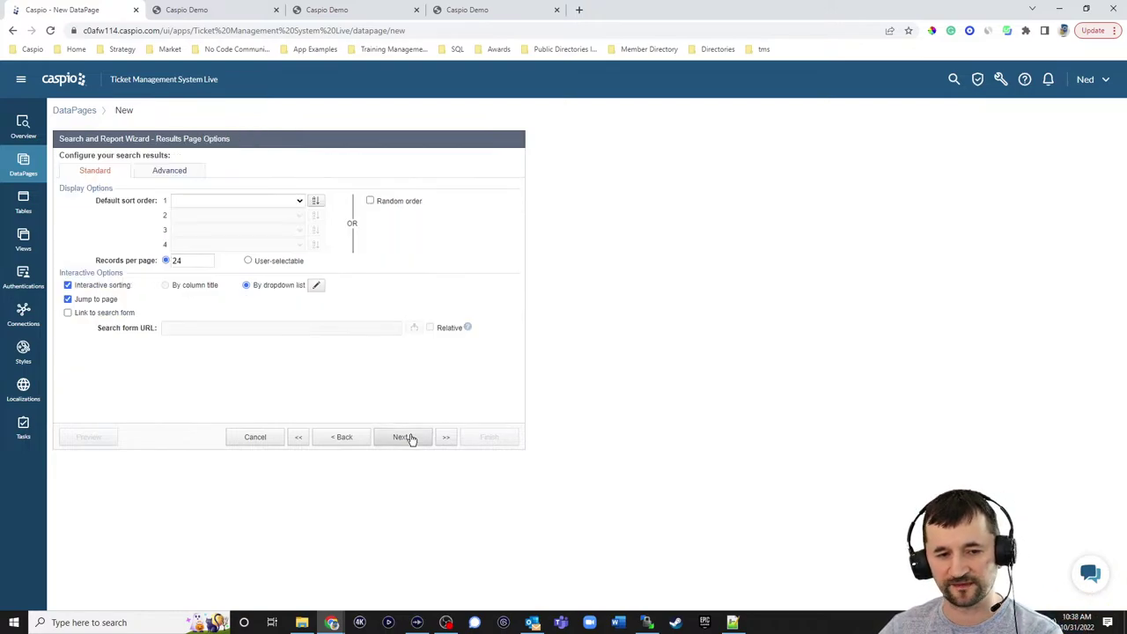
click(298, 200)
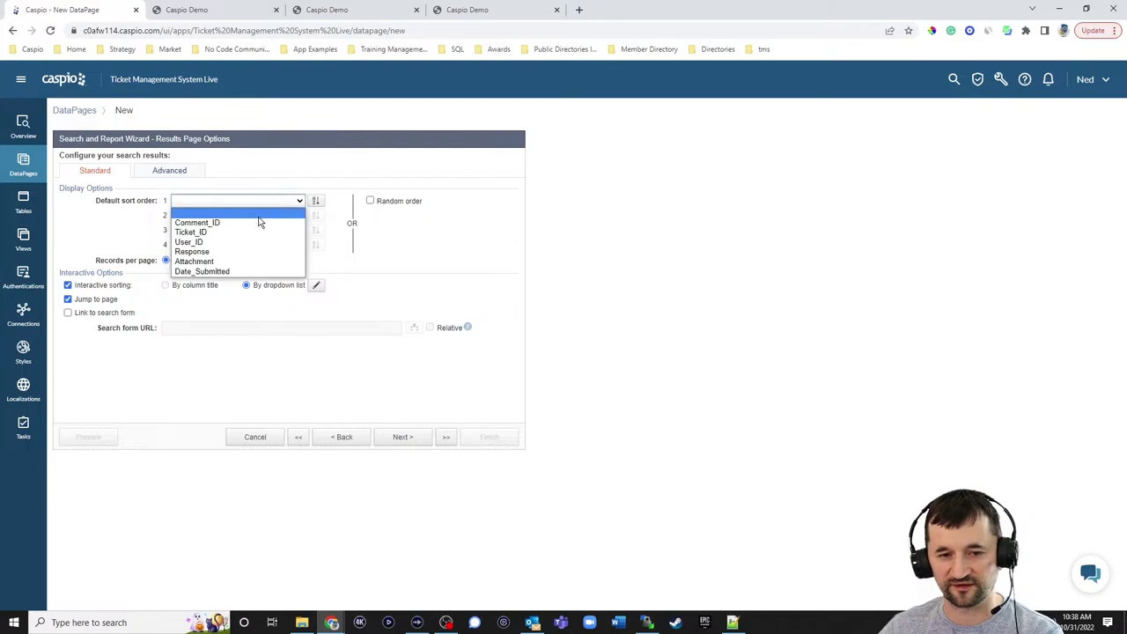
click(202, 271)
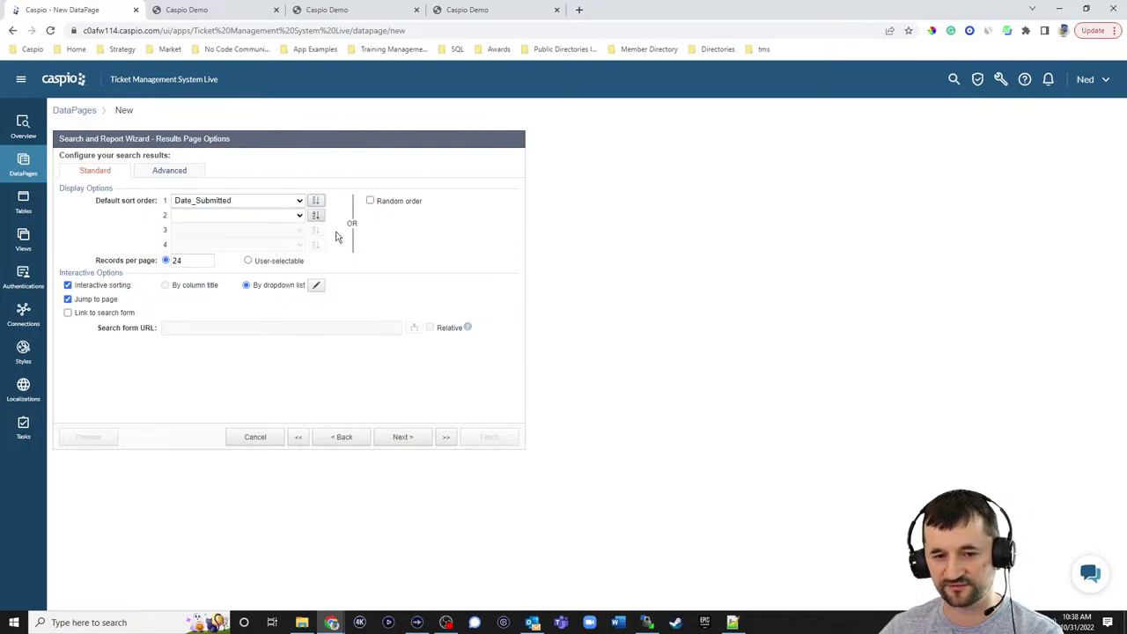
click(409, 438)
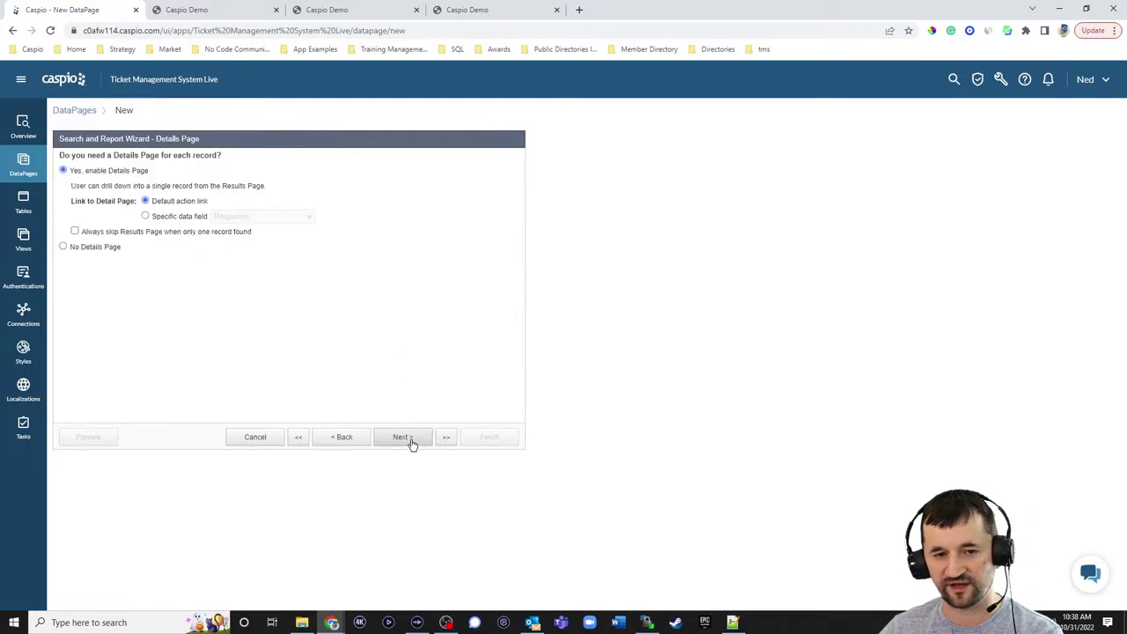
click(107, 250)
click(493, 438)
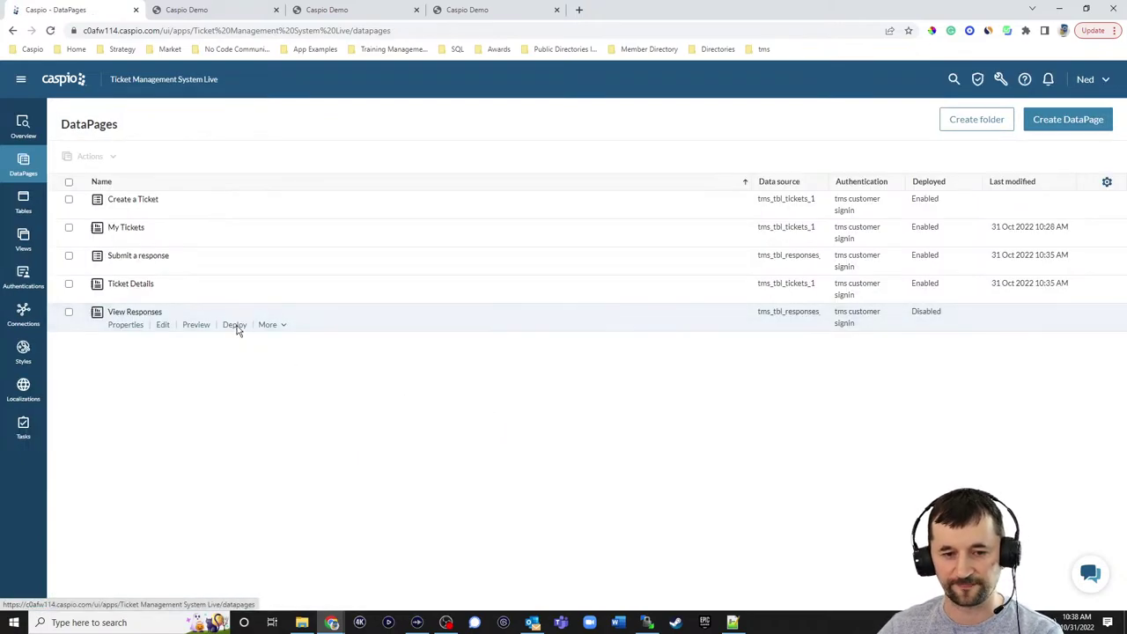
- Enable deployment of View Responses and copy its embed code
click(235, 324)
click(503, 214)
click(480, 333)
key(ctrl+c)
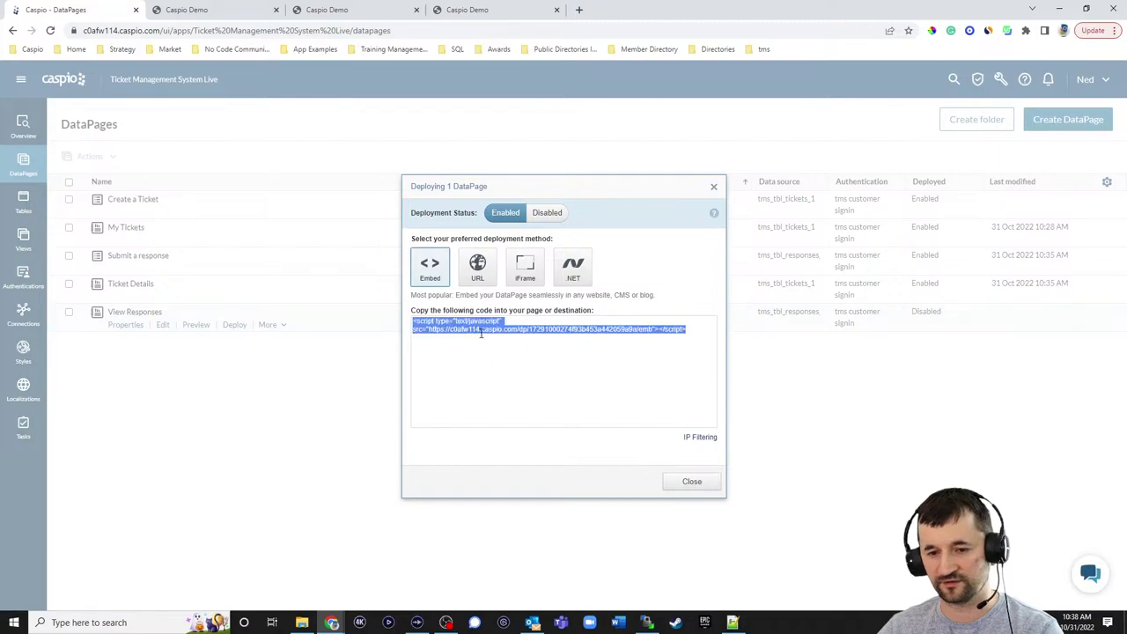
click(676, 481)
- Replace the DP 3 placeholder on line 41 of ticket_details.html with the embed script and save
click(732, 623)
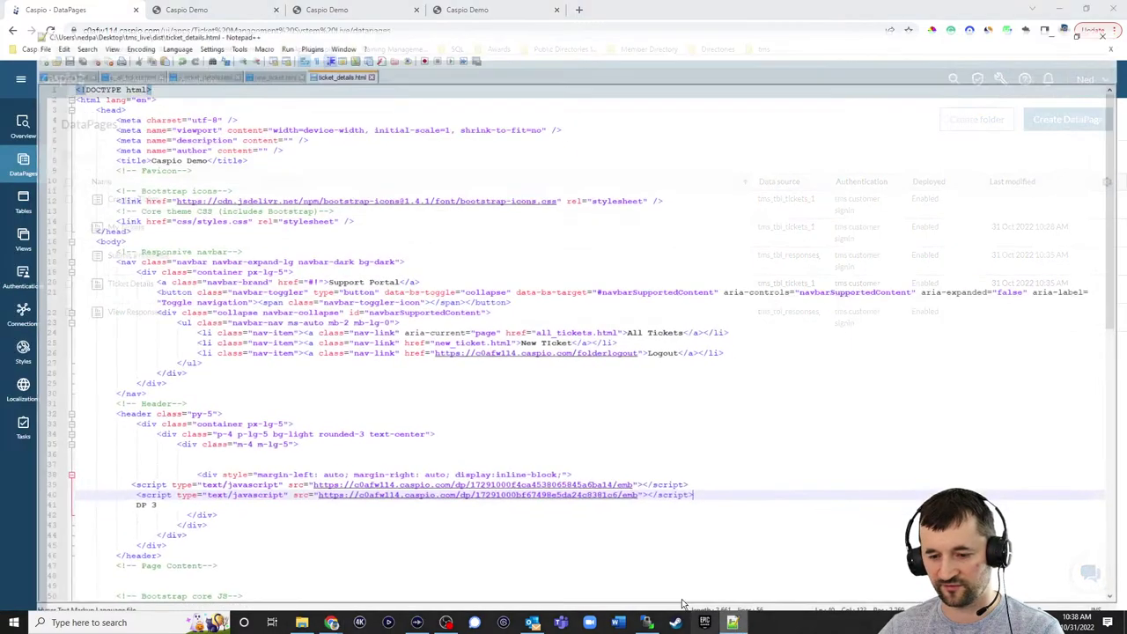
drag(131, 496, 86, 495)
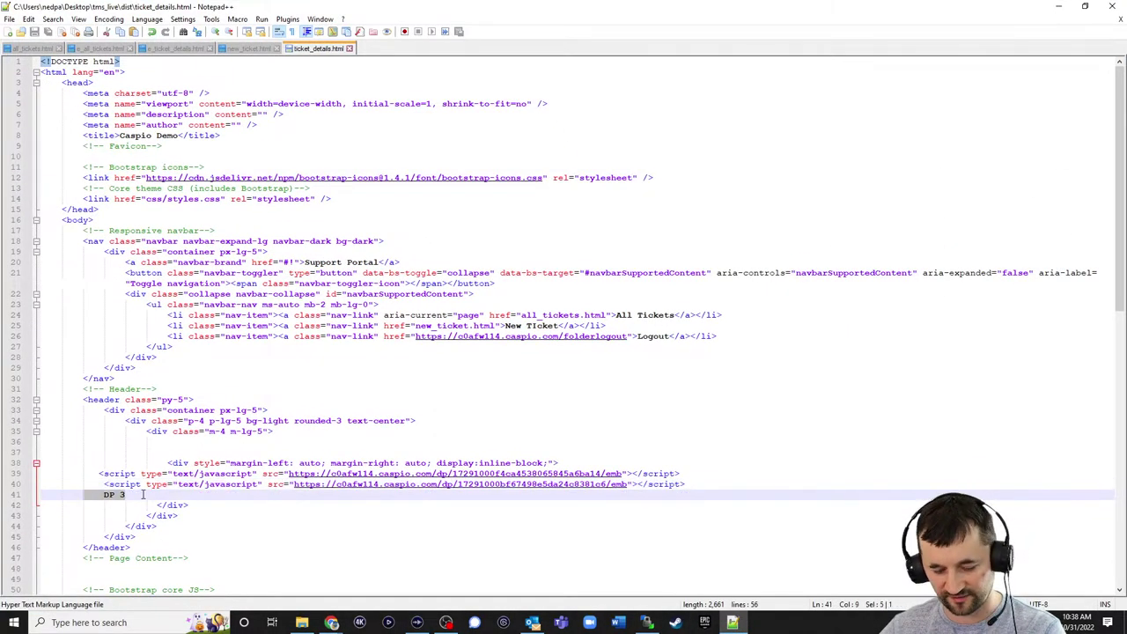
key(ctrl+v)
key(ctrl+s)
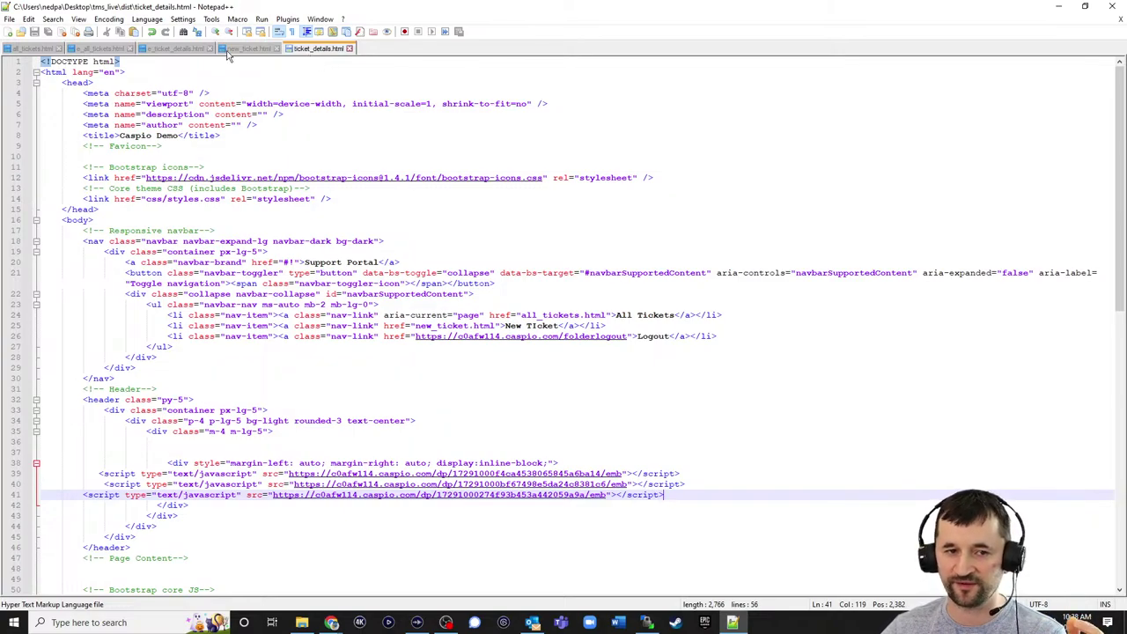
- Upload ticket_details.html to the server's dist folder, overwriting the existing copy
click(25, 50)
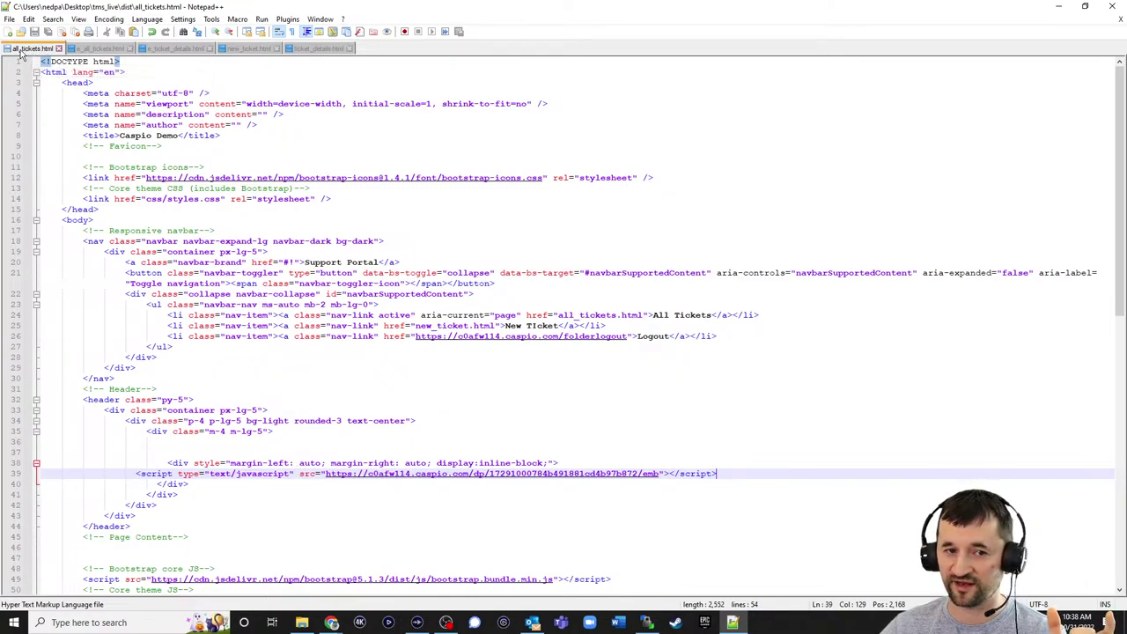
click(319, 49)
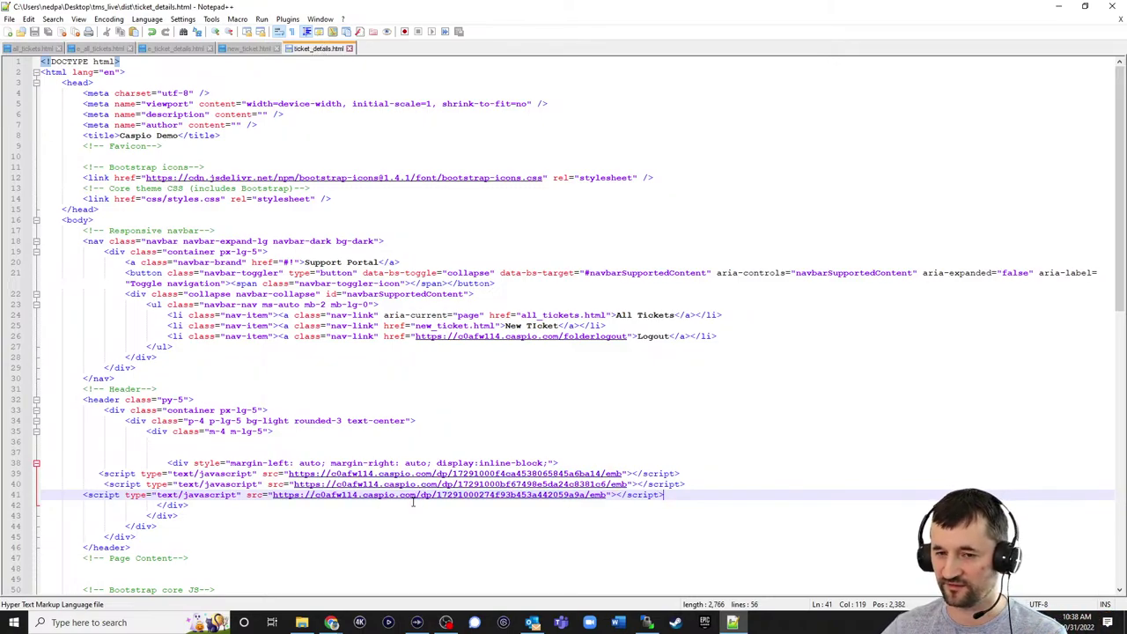
click(646, 623)
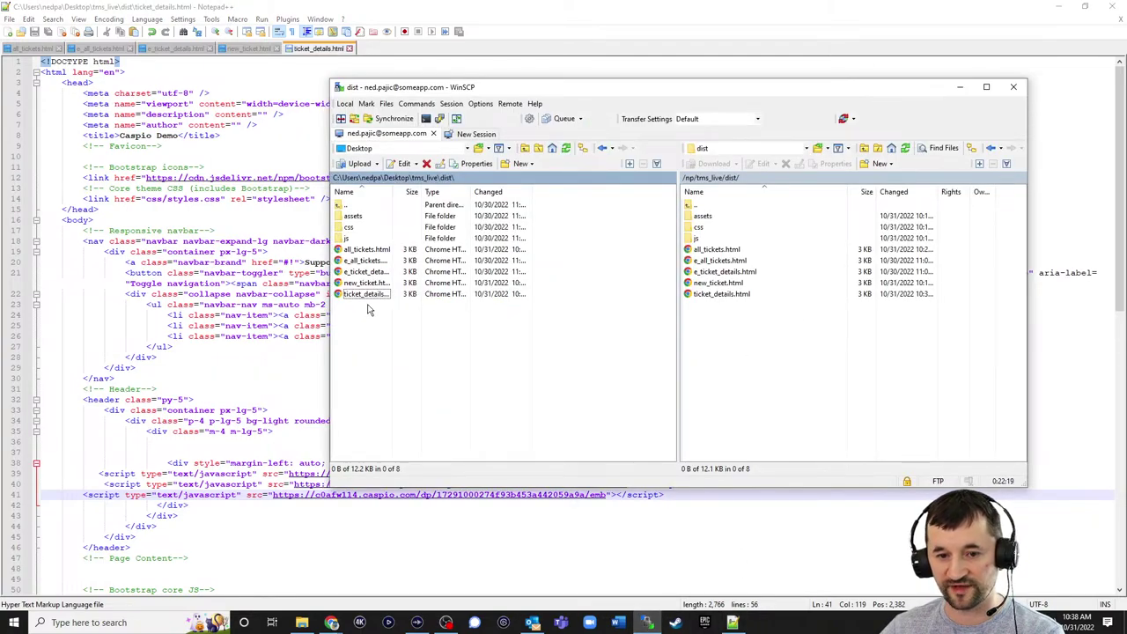
drag(364, 294, 792, 362)
click(639, 333)
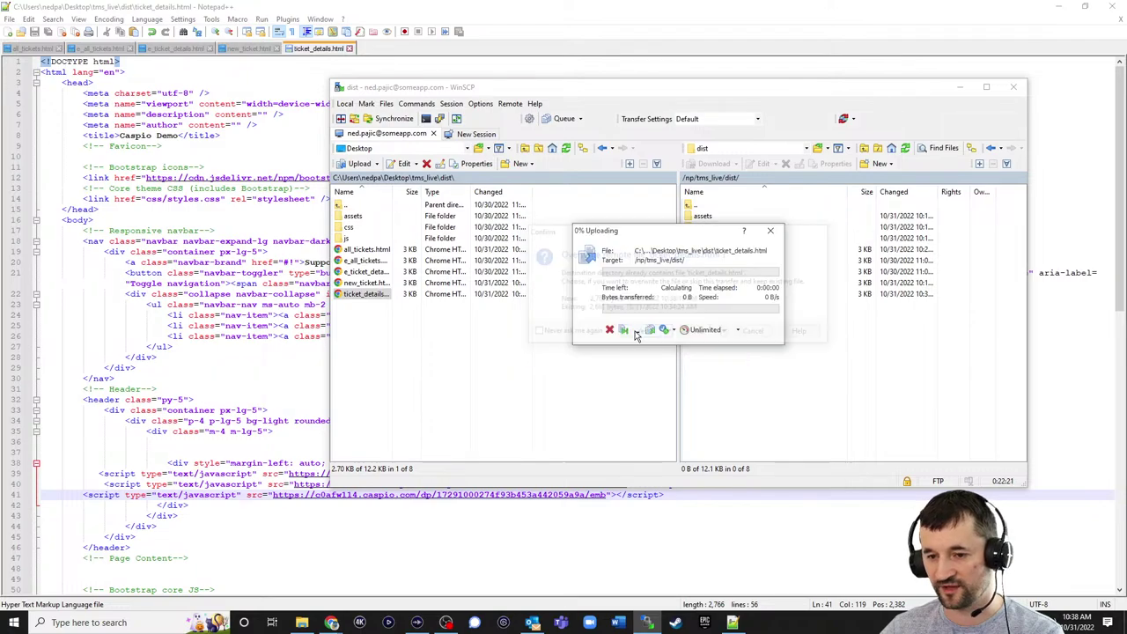
click(1045, 7)
- Reload the live site and reopen Ticket Details for ticket N835M9DY from All Tickets
click(493, 9)
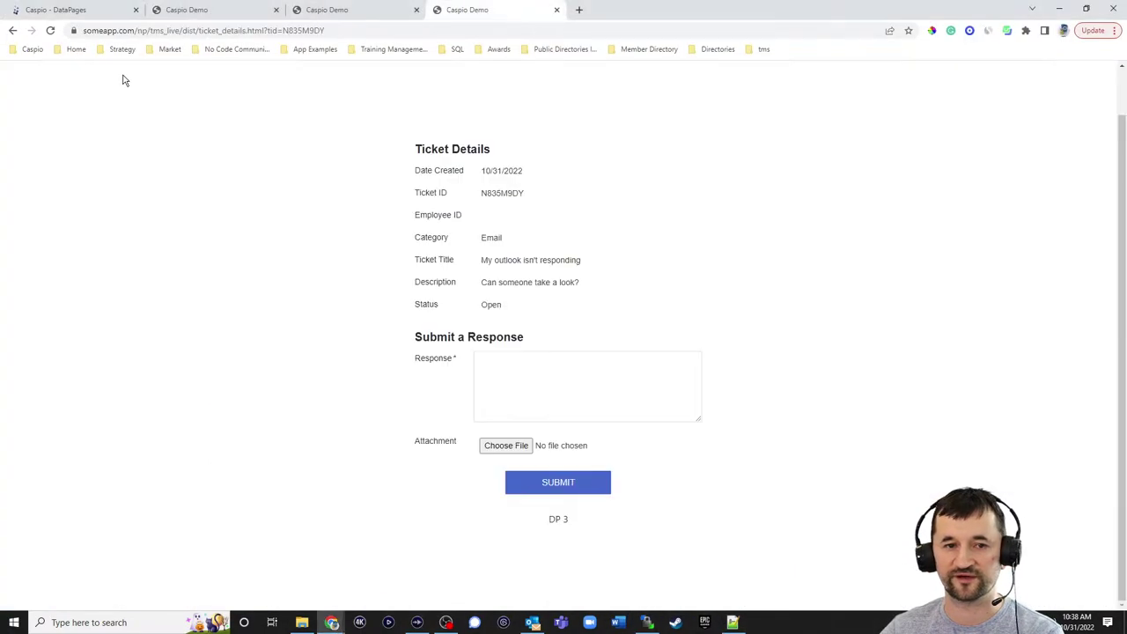
click(50, 30)
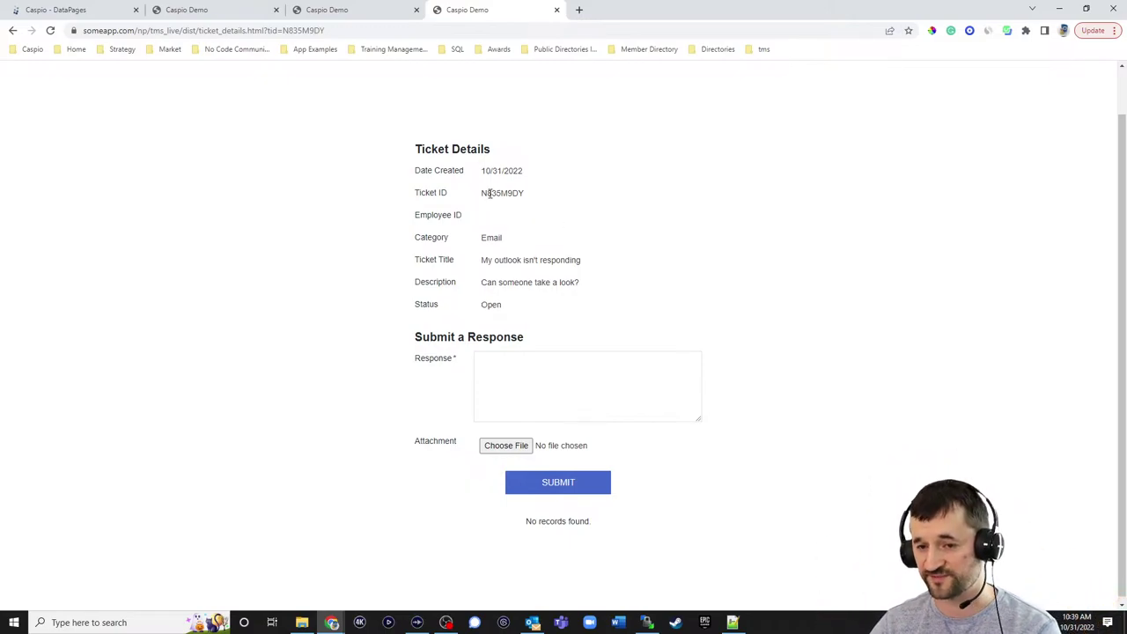
scroll(560, 203, up, 1)
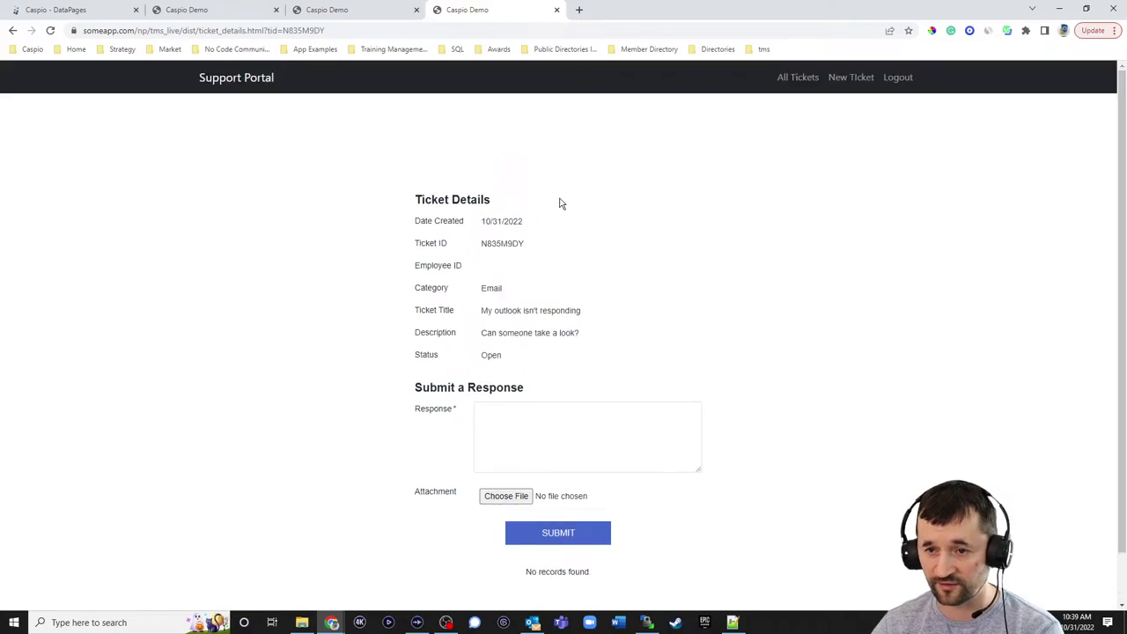
click(791, 80)
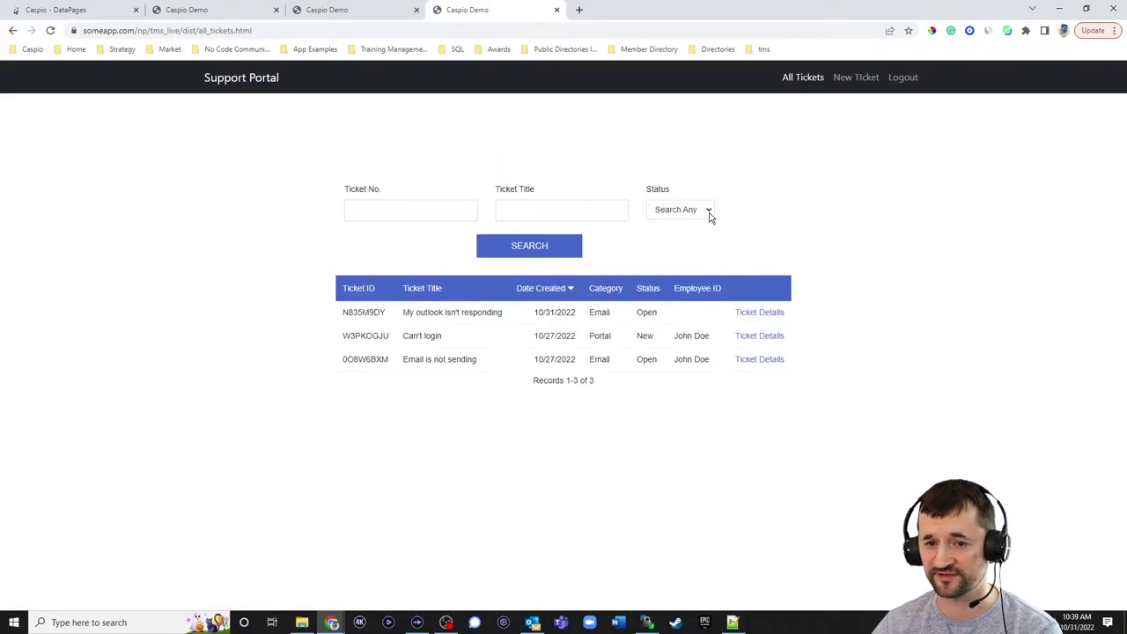
click(762, 314)
scroll(744, 298, down, 1)
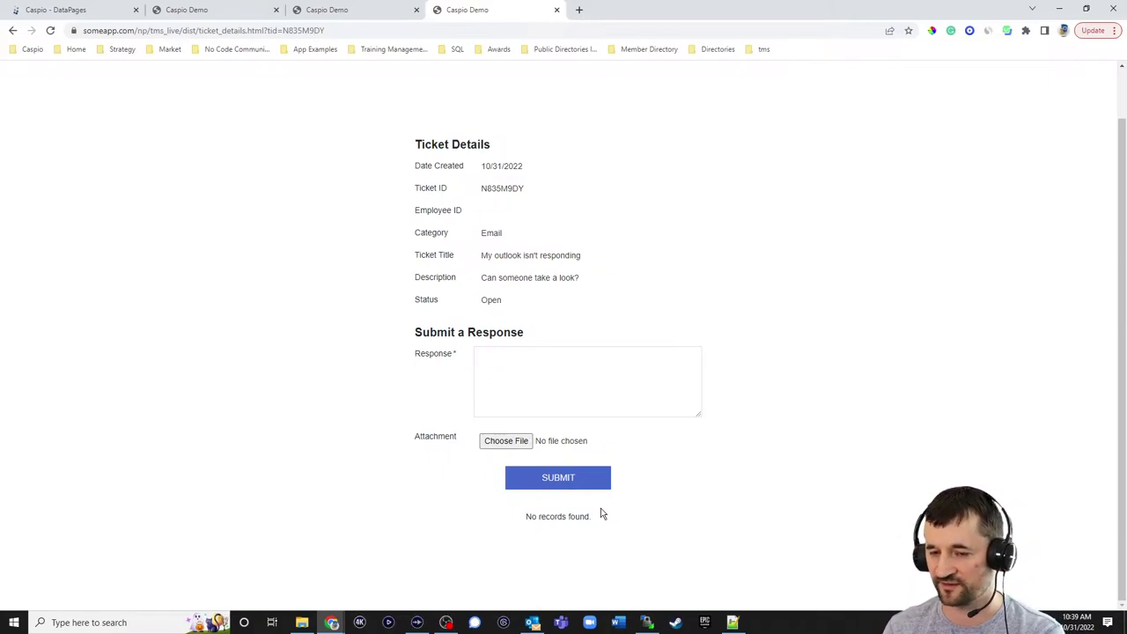
- Write a test message asking whether anyone is there in the ticket's Response box
click(543, 384)
text(Hello?)
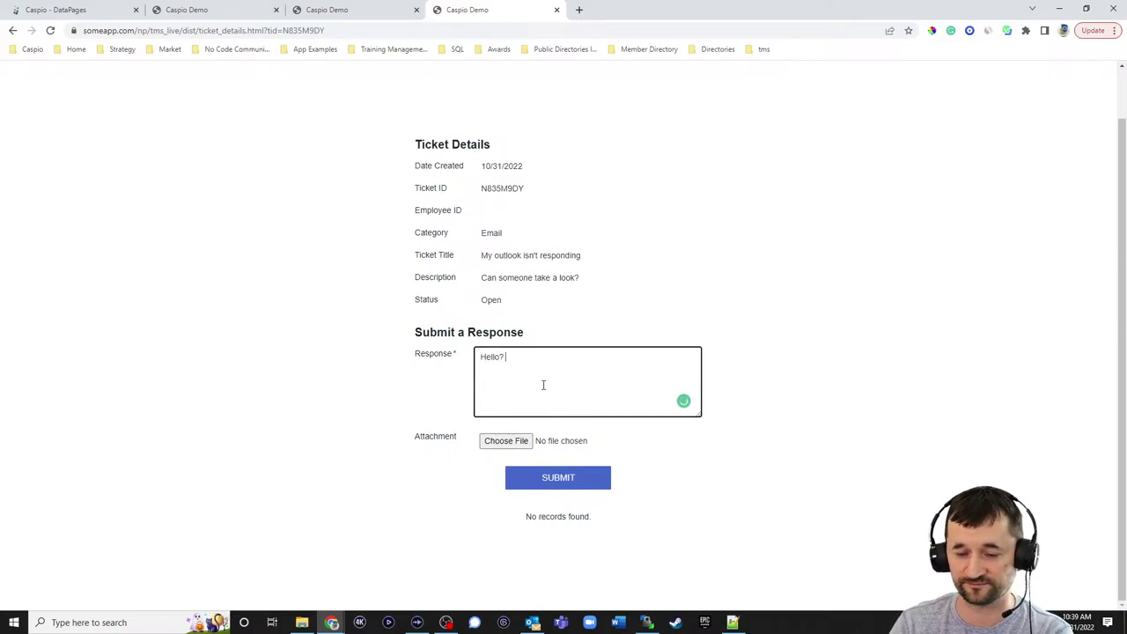
text( Is anyone tehre)
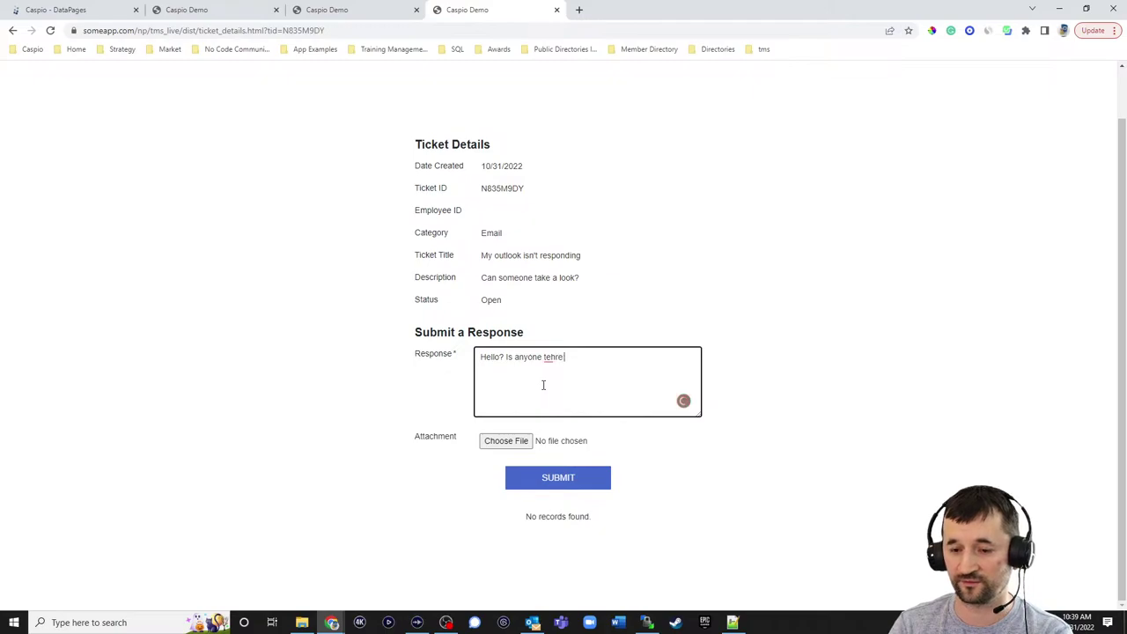
key(BackSpace)
key(BackSpace)
key(BackSpace)
key(BackSpace)
text(here woirking)
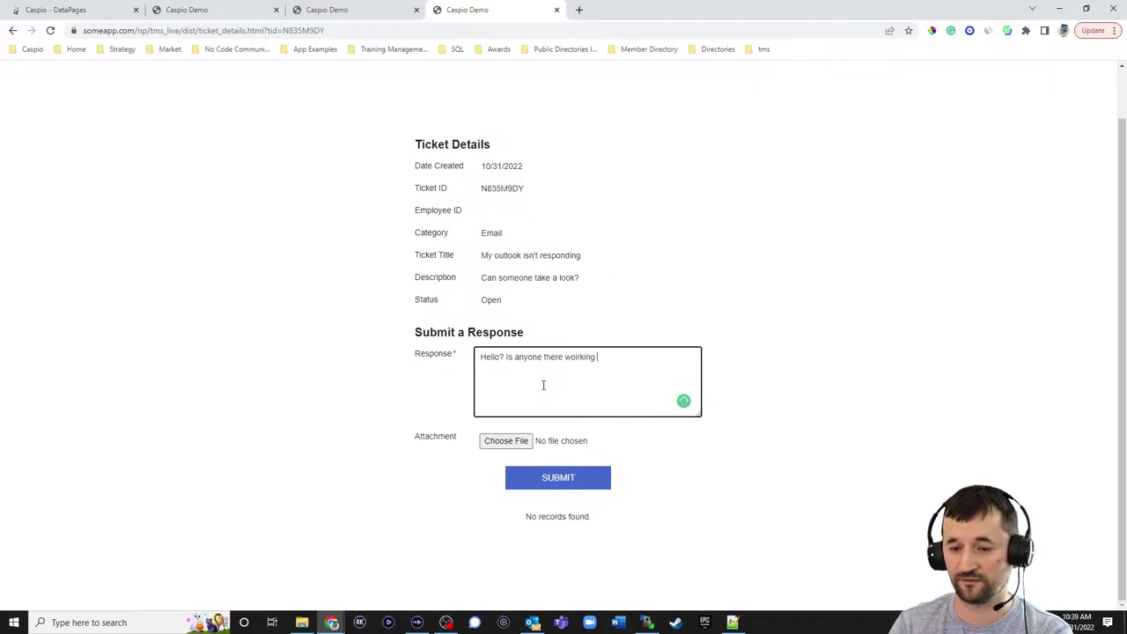
key(BackSpace)
key(BackSpace)
key(BackSpace)
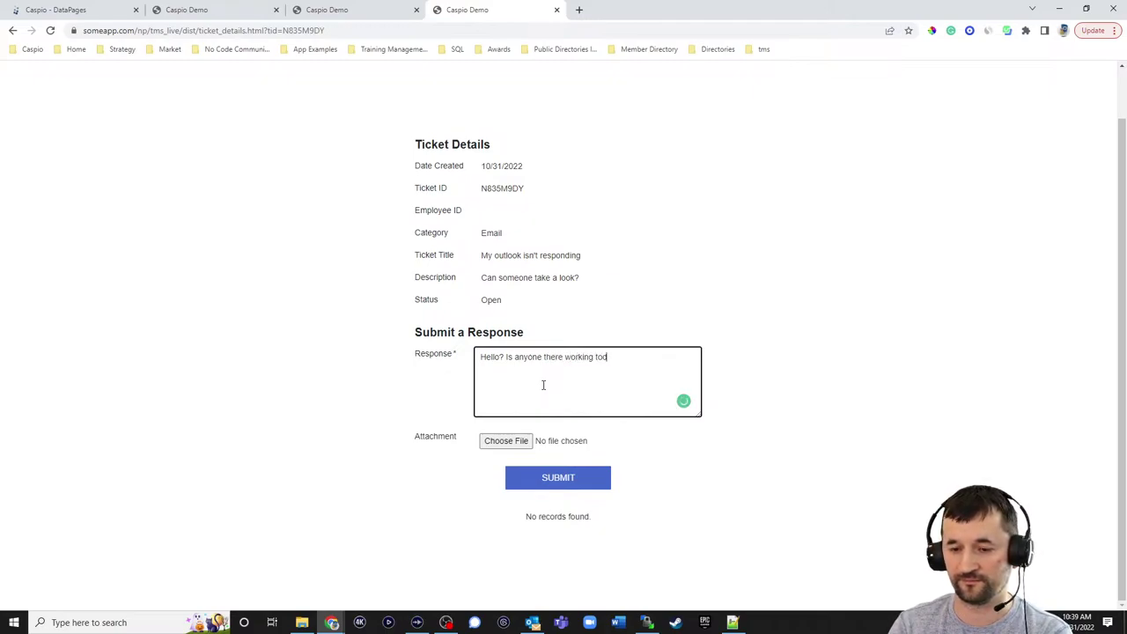
text(nswer asap.)
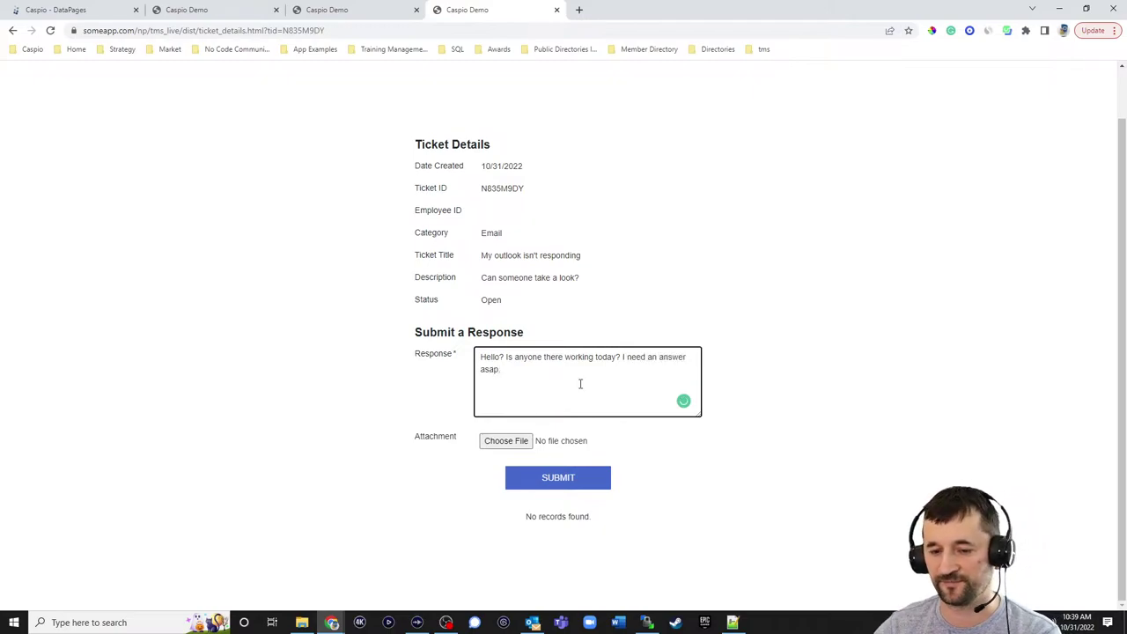
- Submit the response, check it appears under View Responses, and return to Caspio's DataPages
click(557, 478)
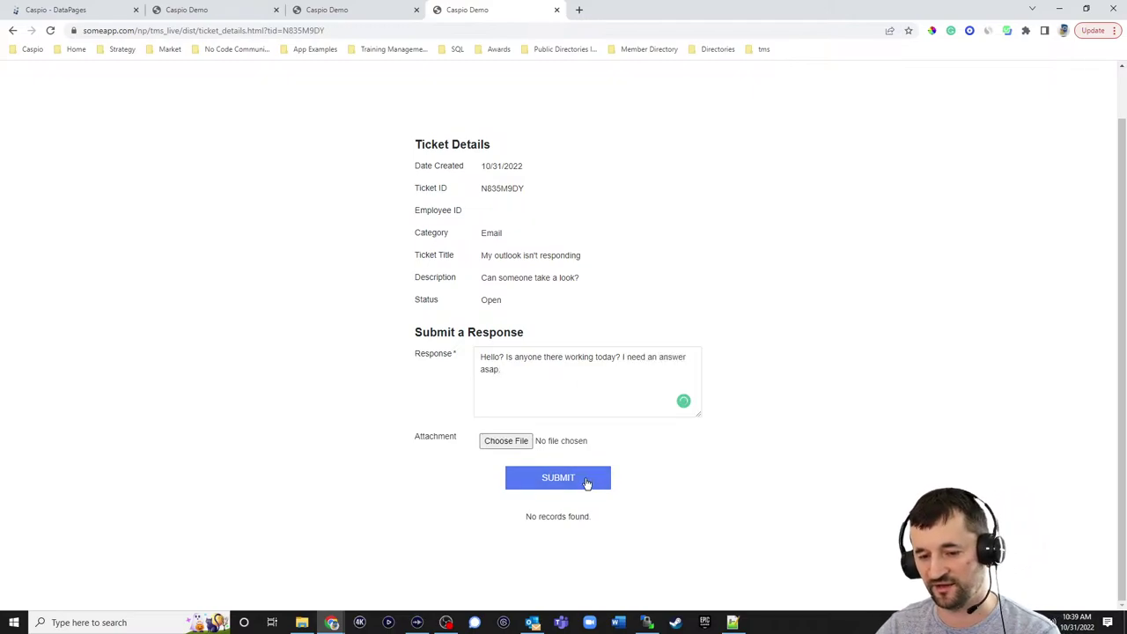
scroll(813, 308, down, 1)
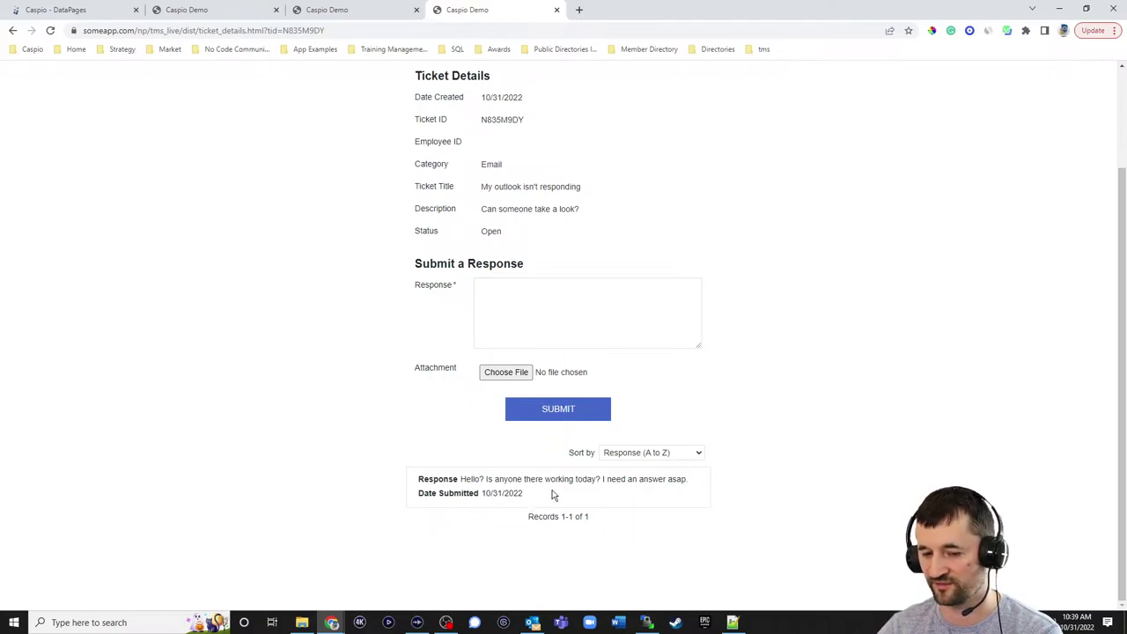
scroll(807, 422, up, 2)
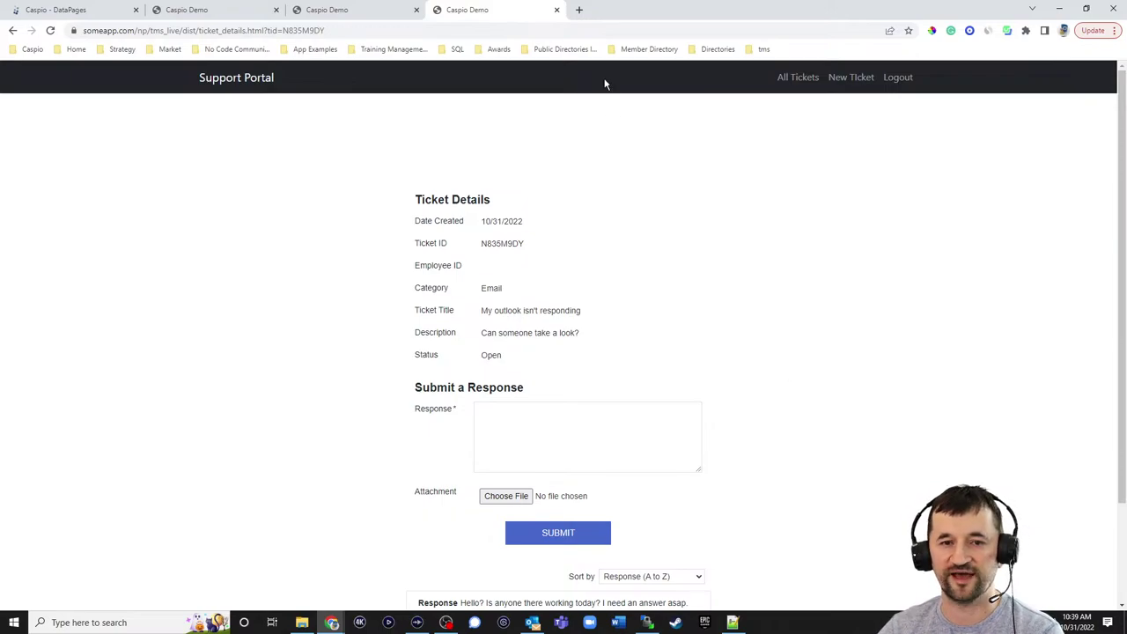
click(91, 12)
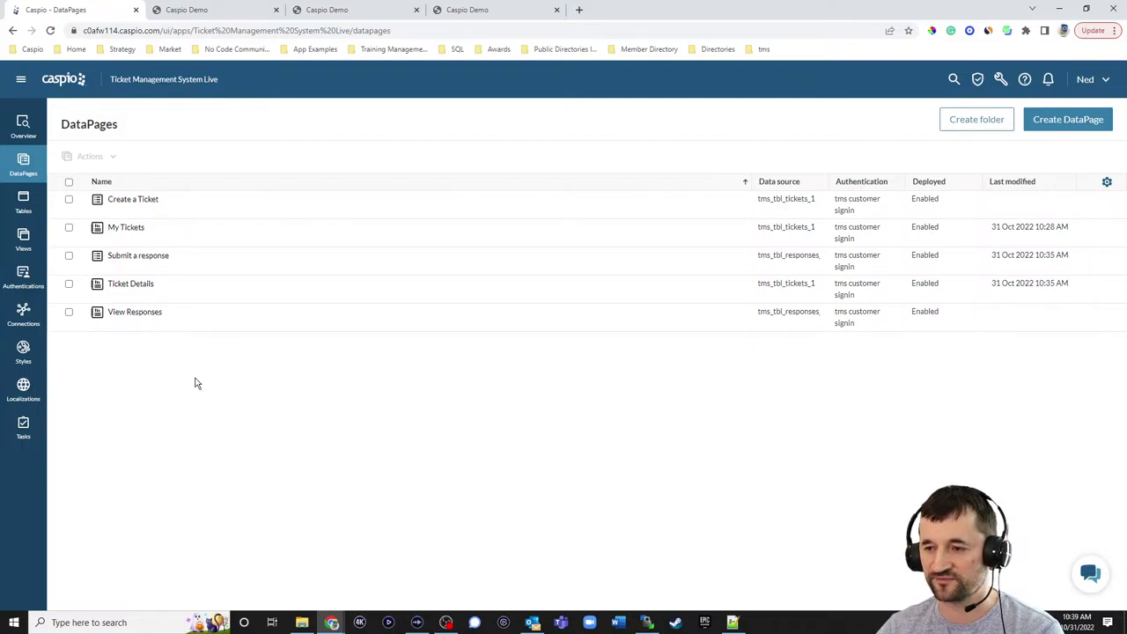
- Create a new DataPage folder named Customers
click(971, 119)
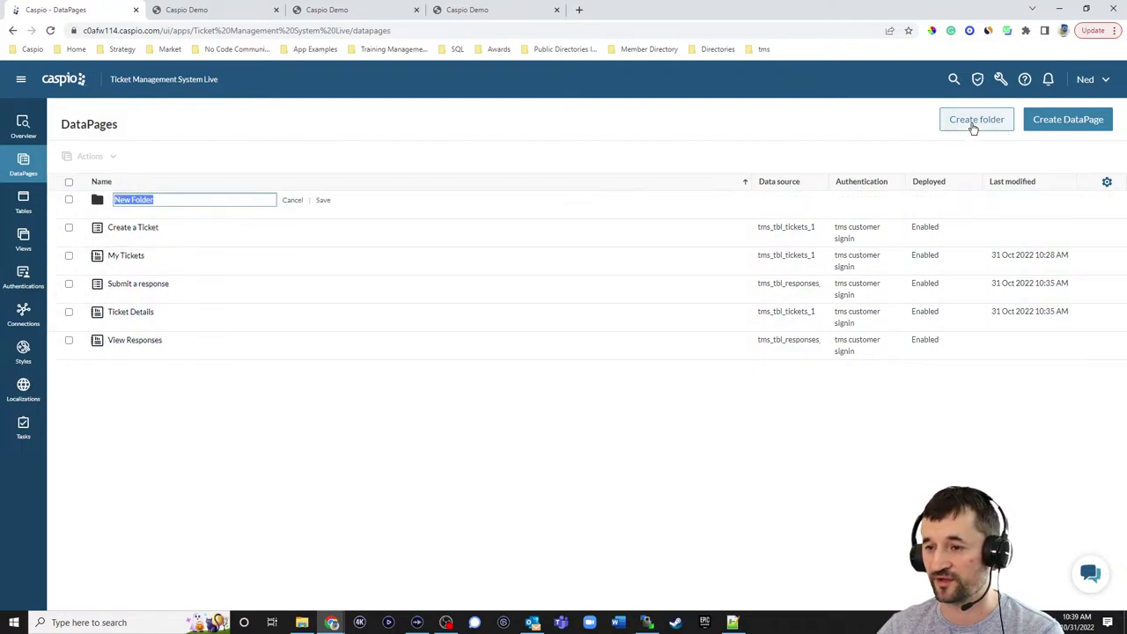
text(Customers)
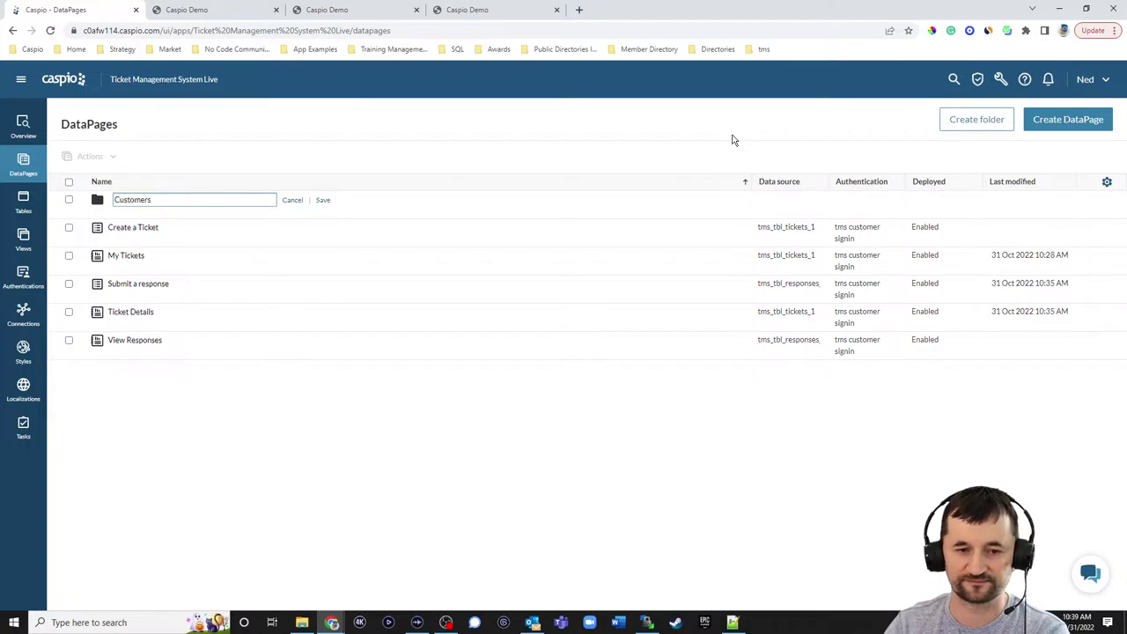
key(Return)
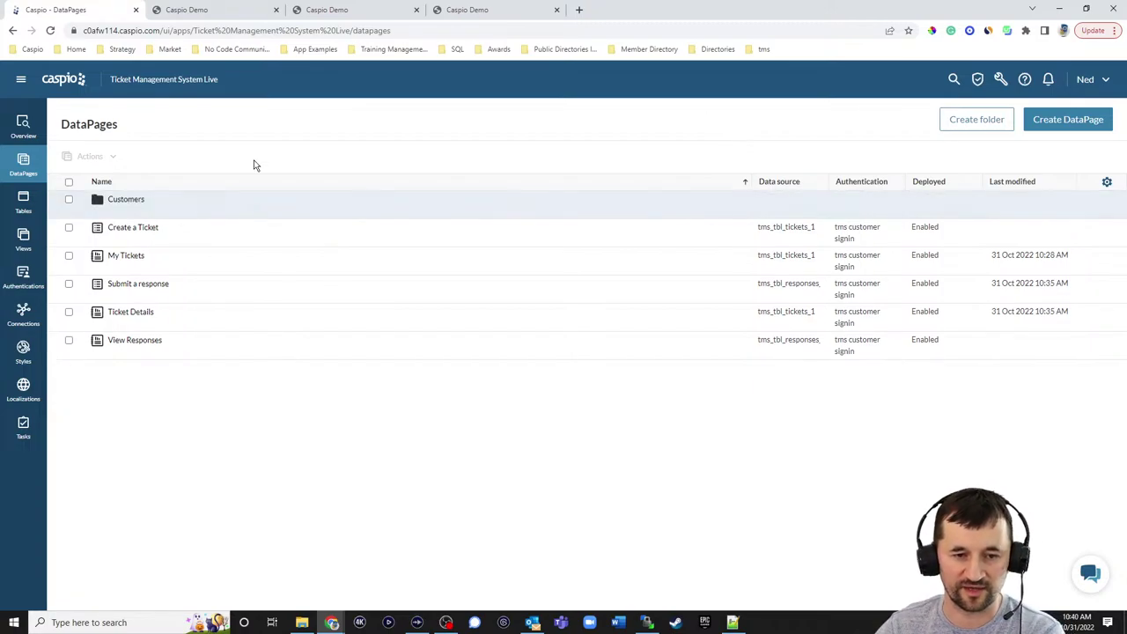
- Move Create a Ticket, My Tickets, Submit a response, Ticket Details and View Responses into Customers
click(69, 228)
click(69, 256)
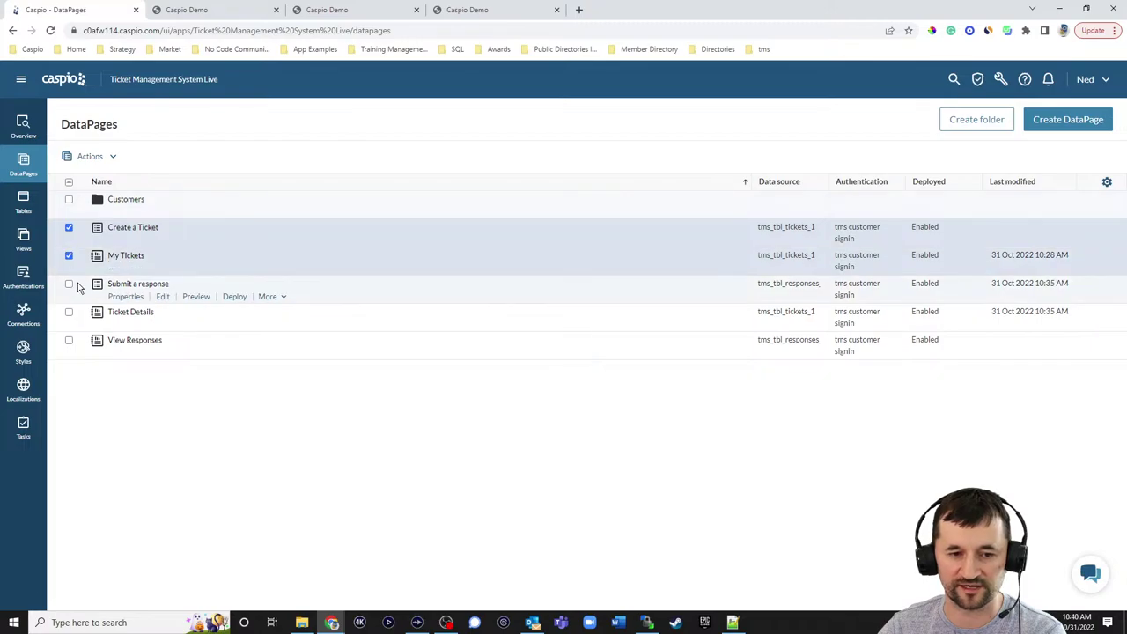
click(68, 284)
click(70, 315)
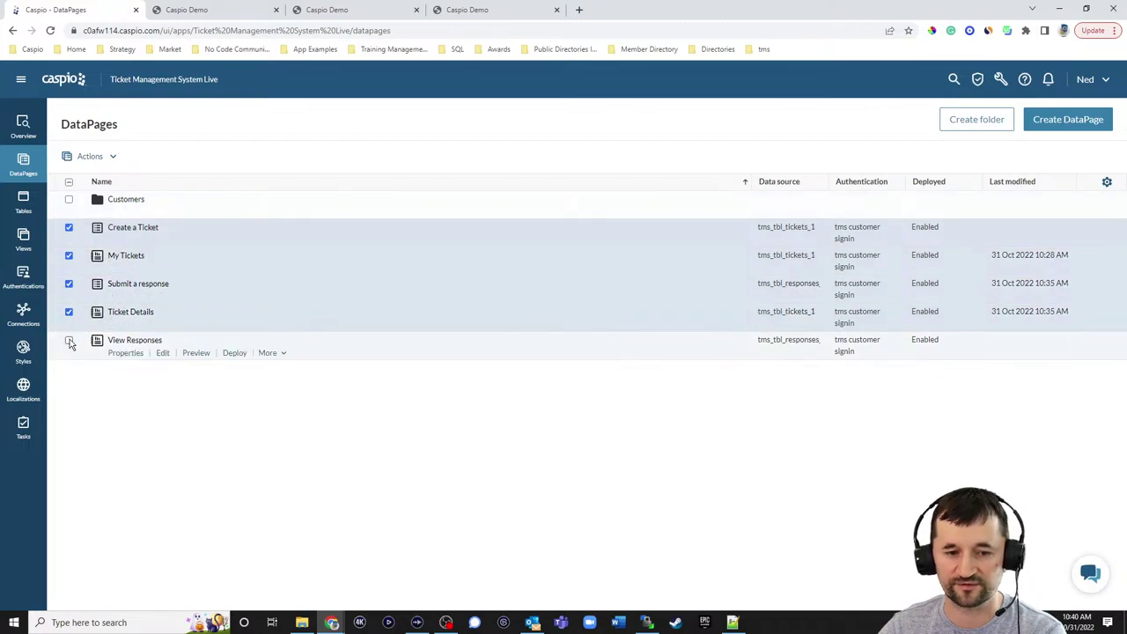
click(69, 341)
click(115, 159)
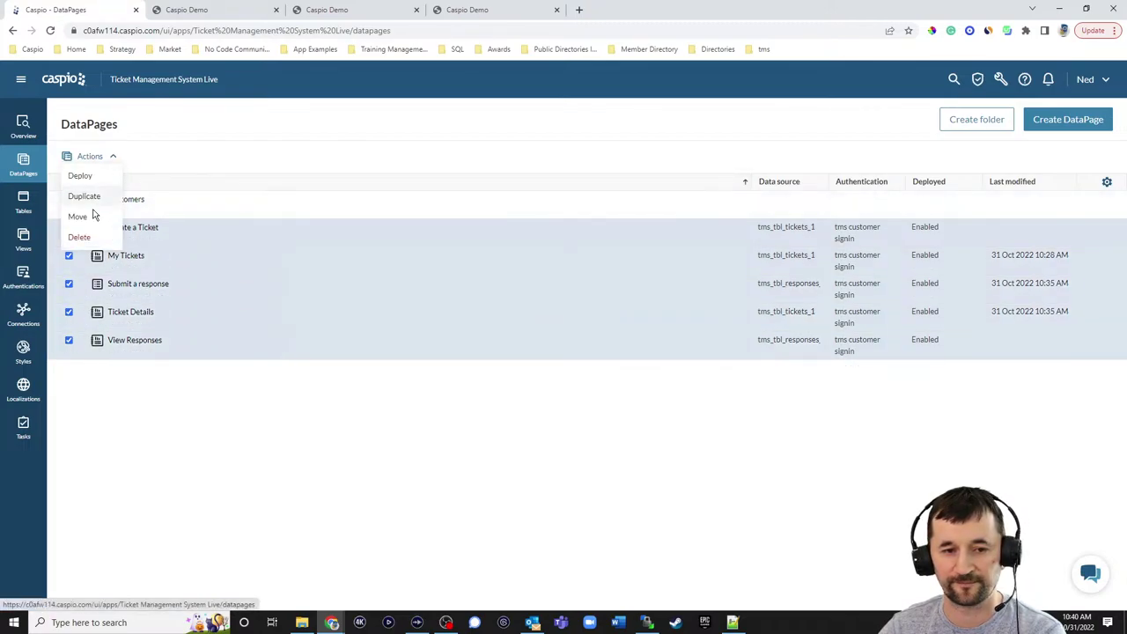
click(88, 217)
scroll(513, 362, down, 10)
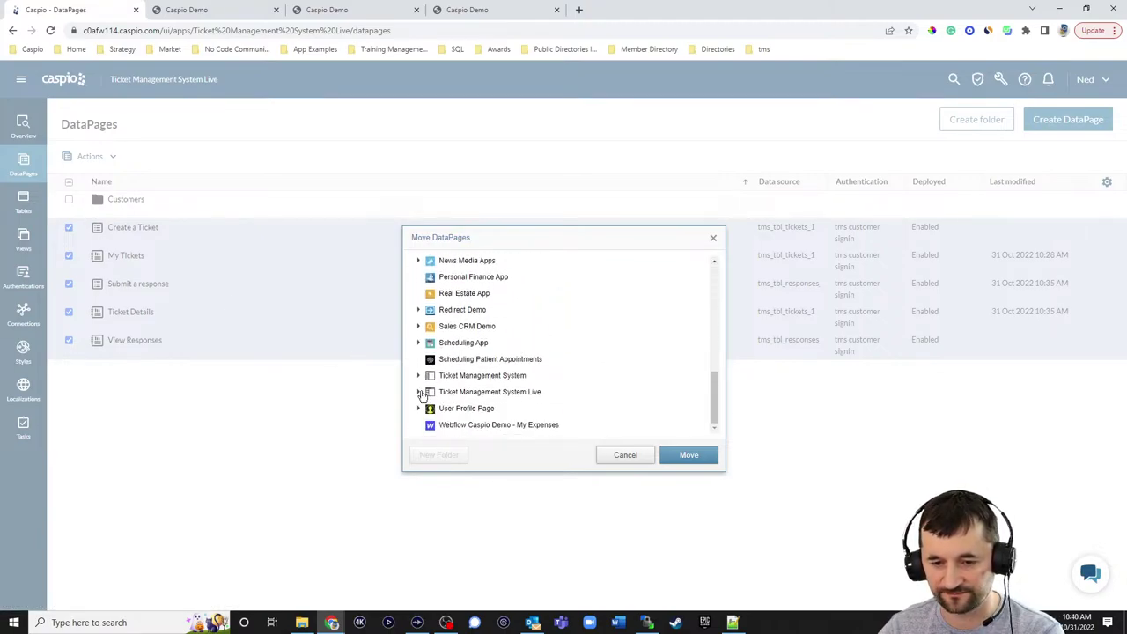
click(419, 391)
click(458, 407)
click(685, 462)
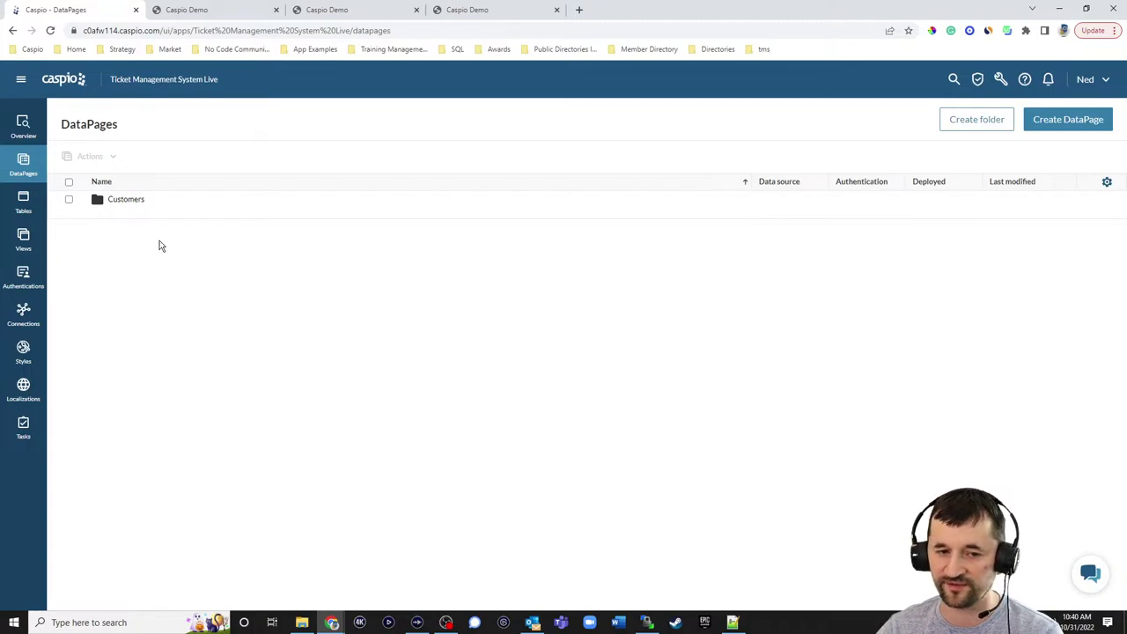
click(120, 214)
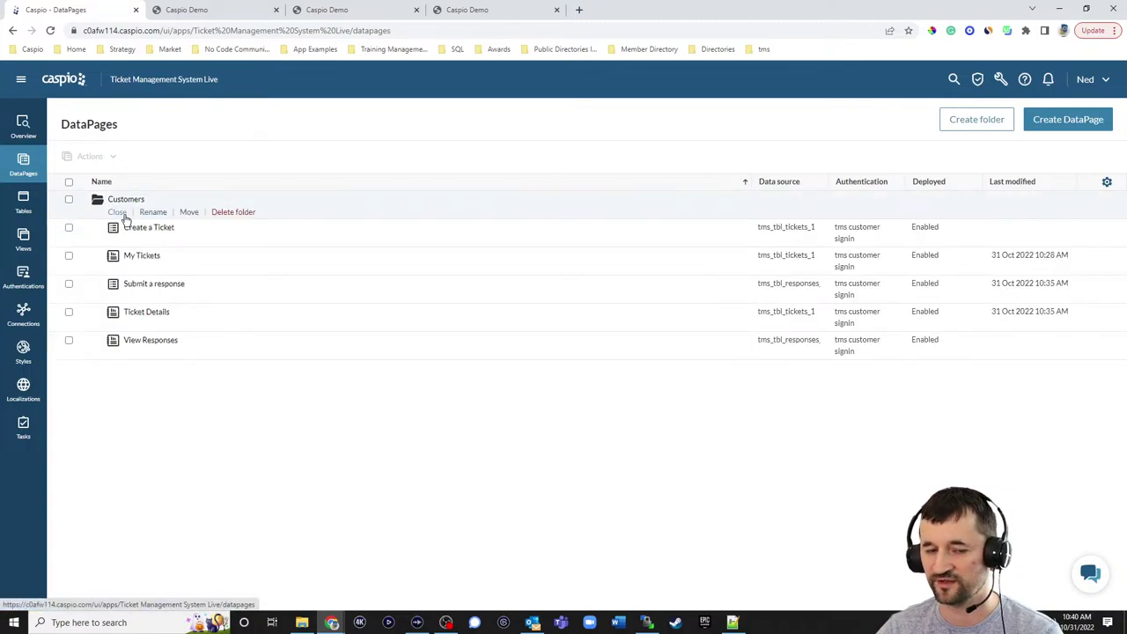
click(121, 214)
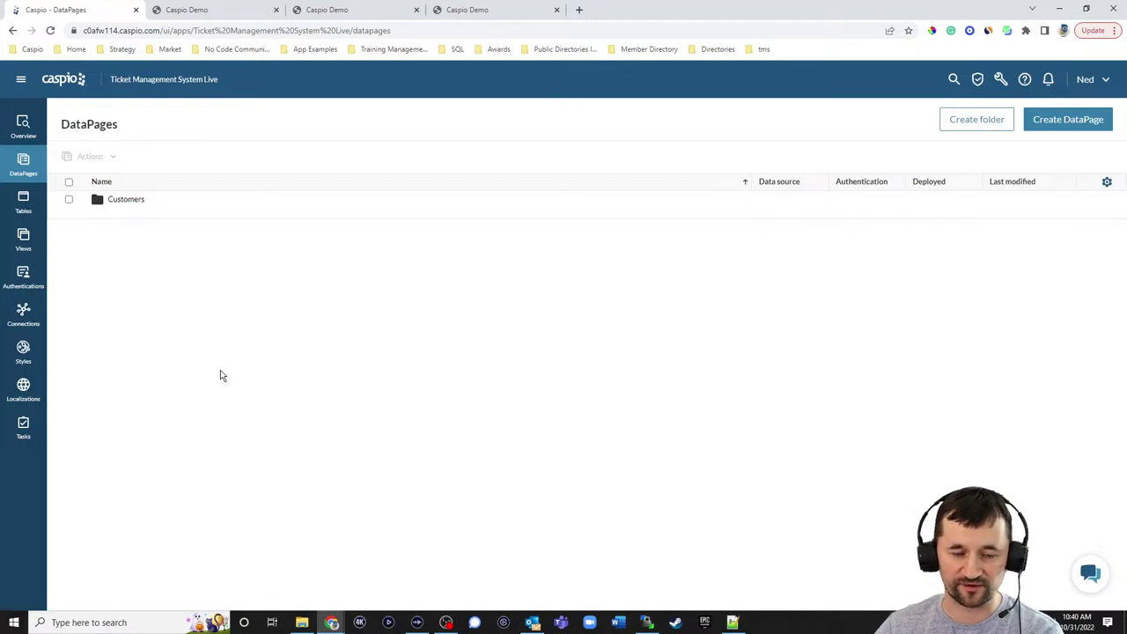
click(1066, 121)
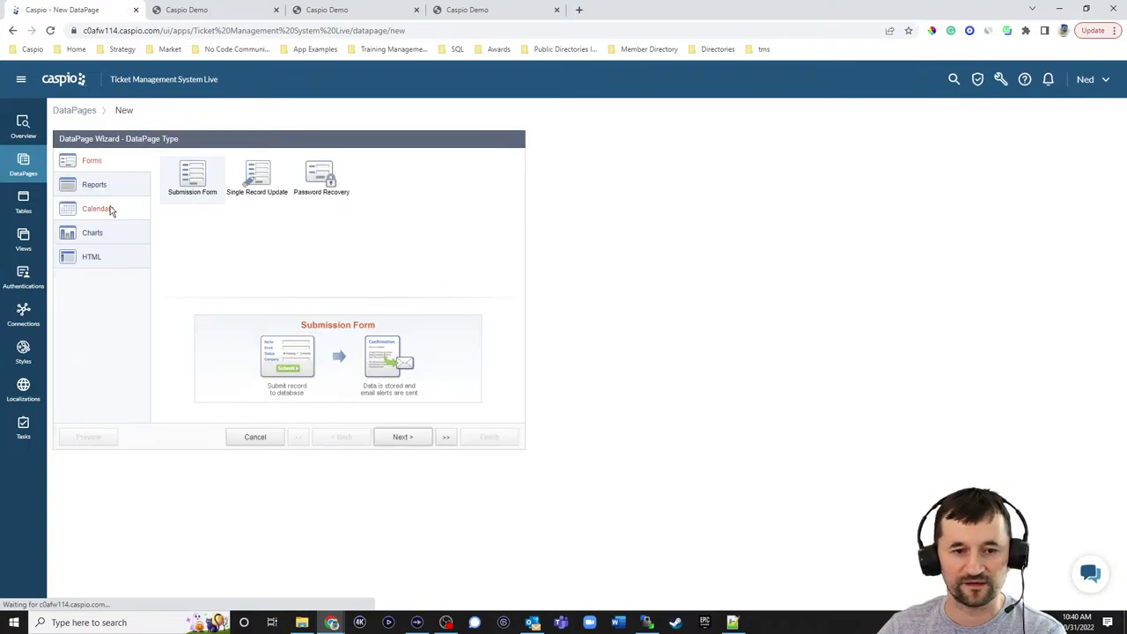
click(94, 184)
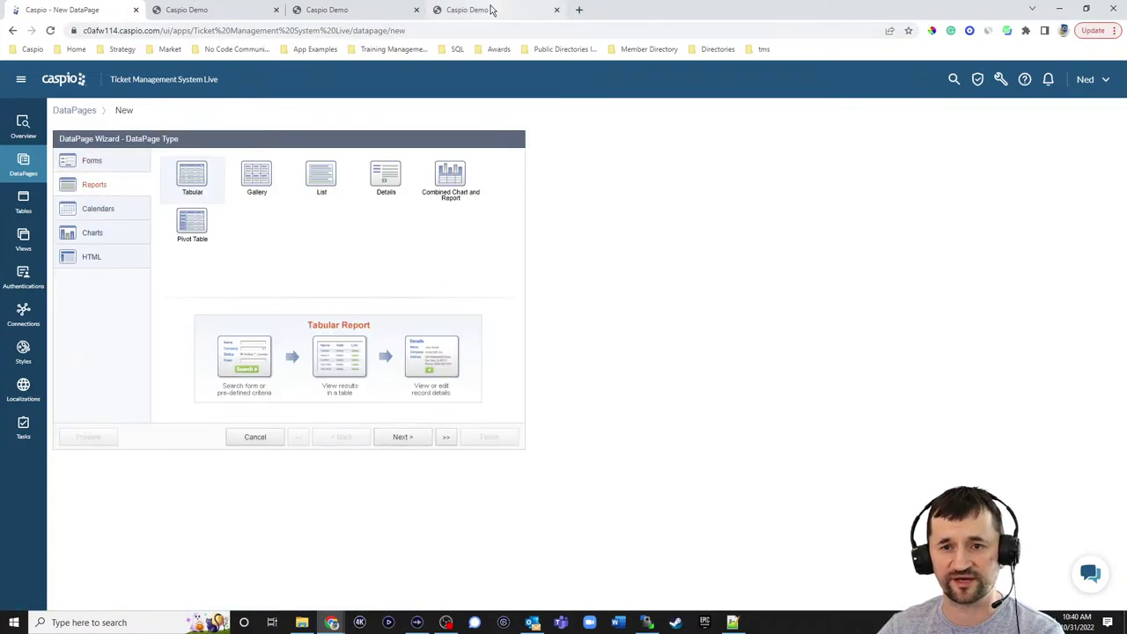
click(352, 10)
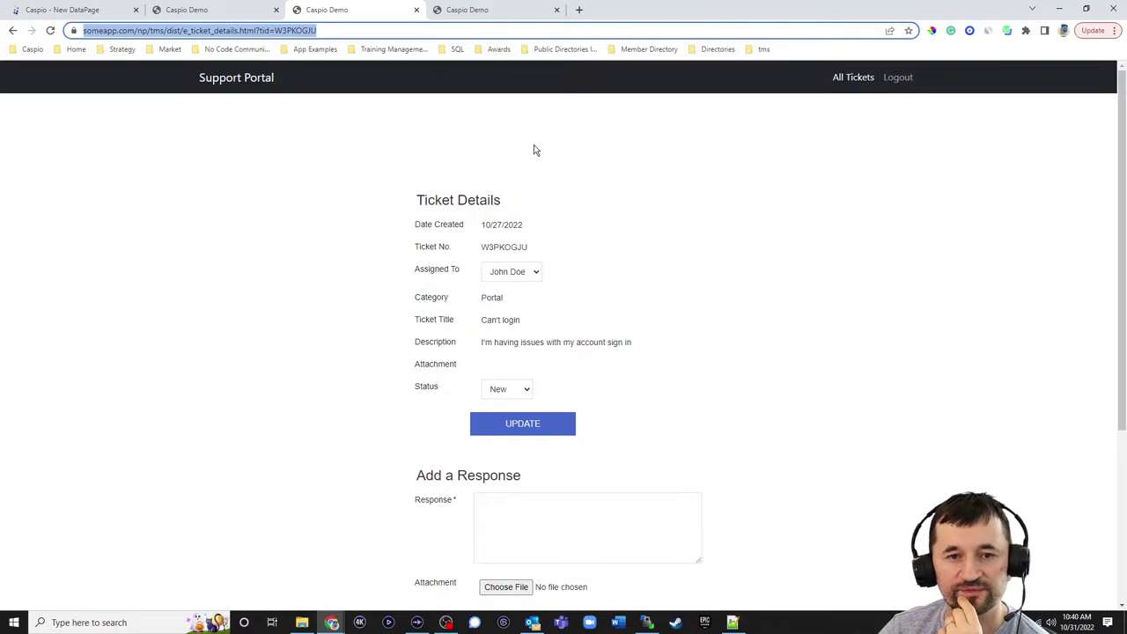
click(850, 78)
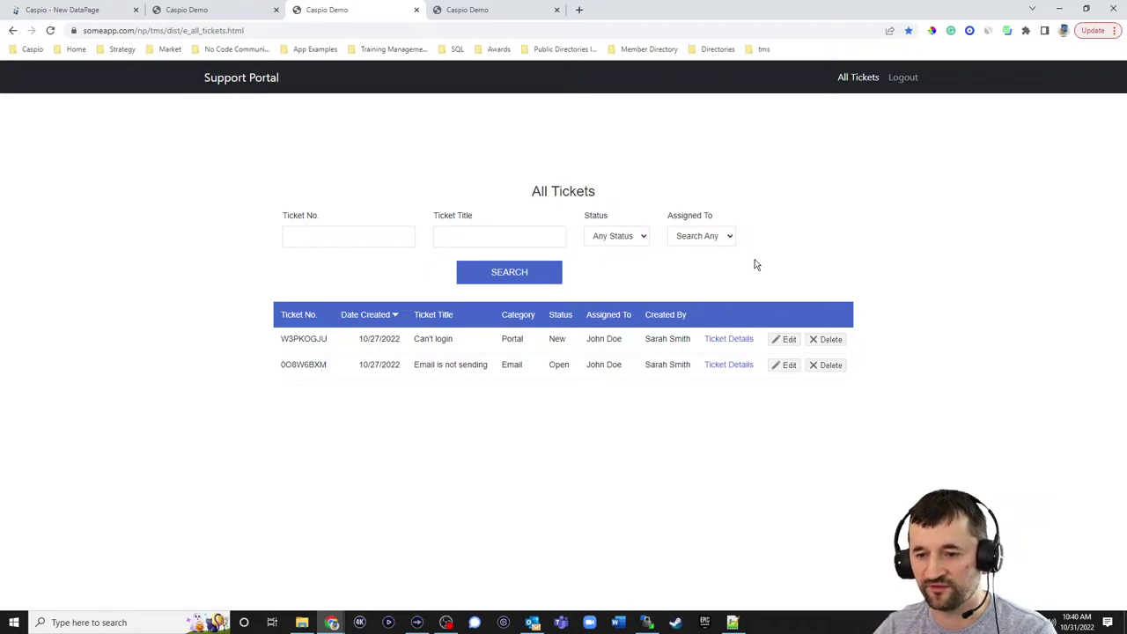
click(96, 16)
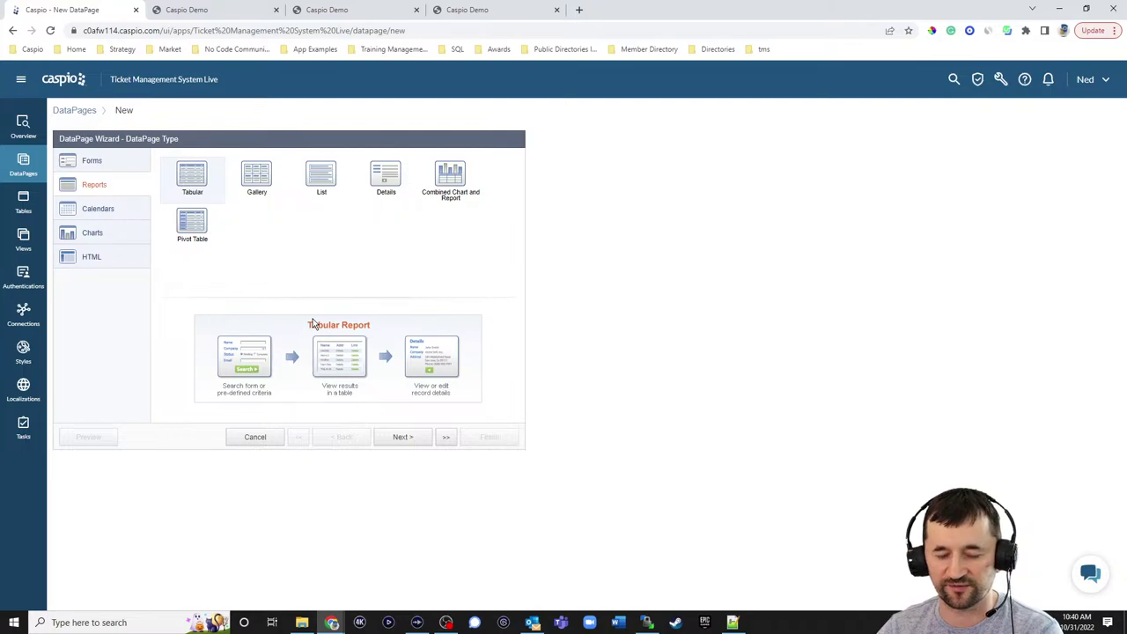
click(256, 438)
click(646, 305)
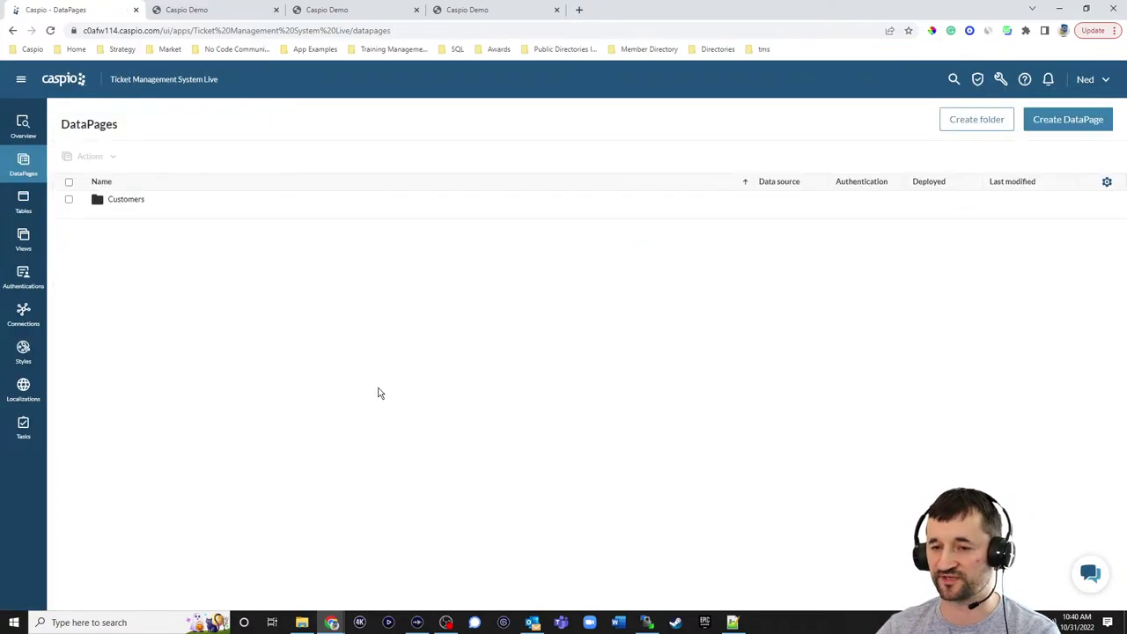
click(121, 204)
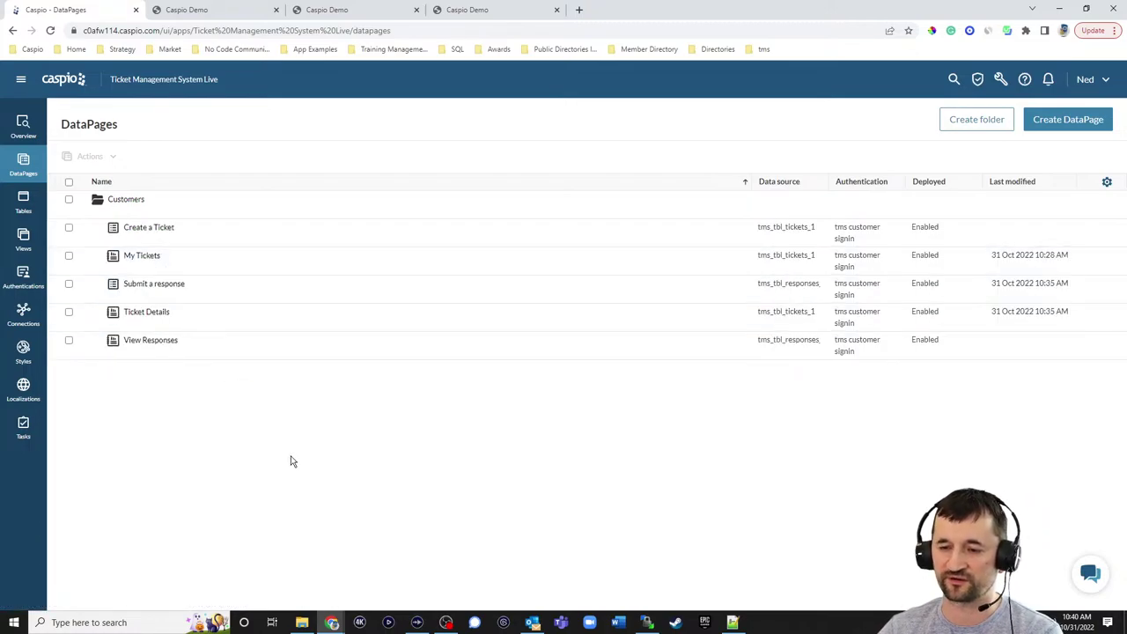
mouse_move(147, 259)
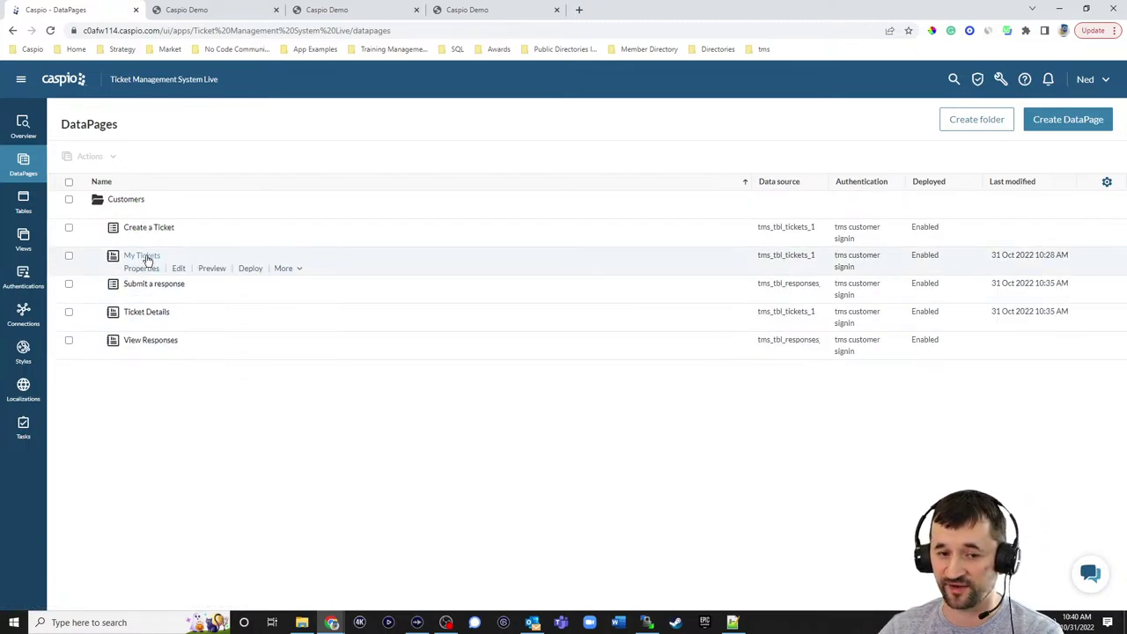
click(327, 10)
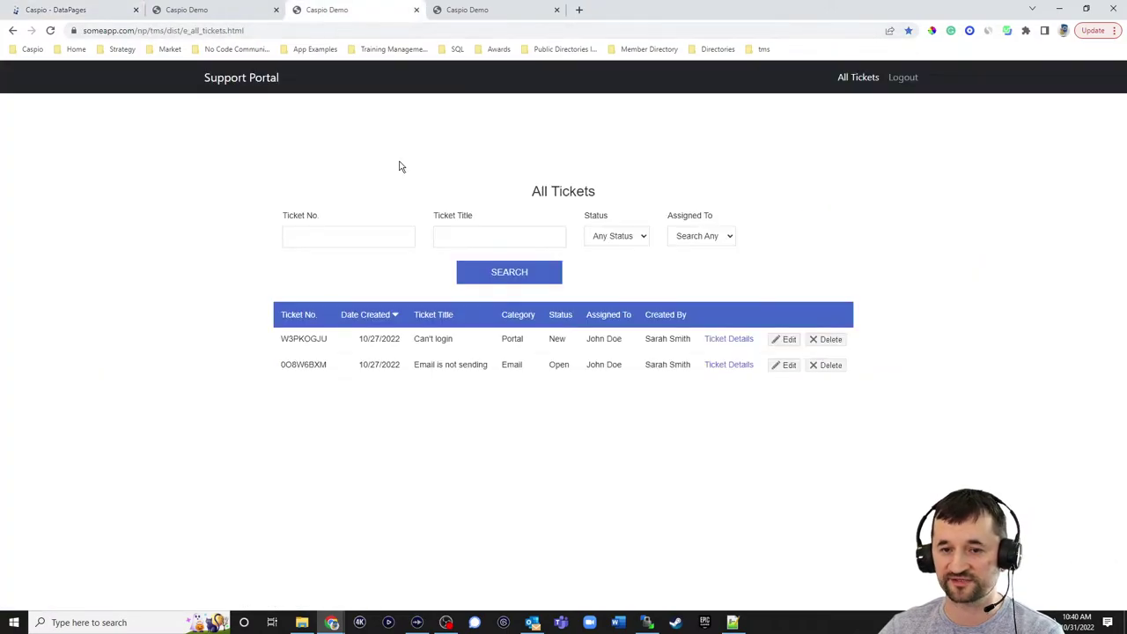
click(234, 9)
scroll(485, 234, up, 3)
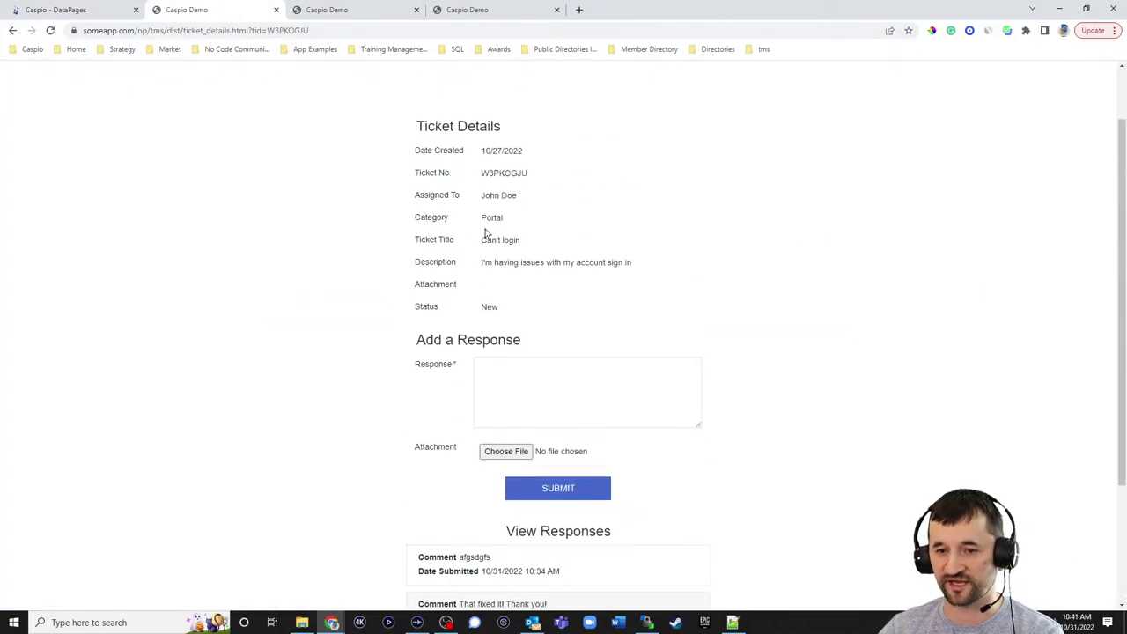
click(797, 78)
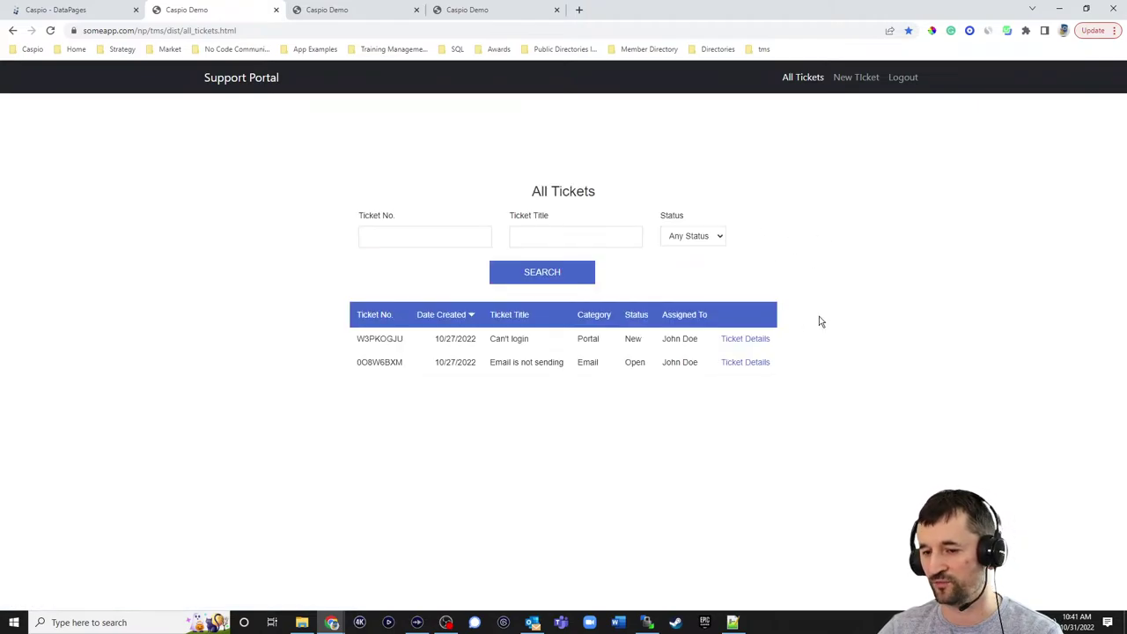
click(327, 15)
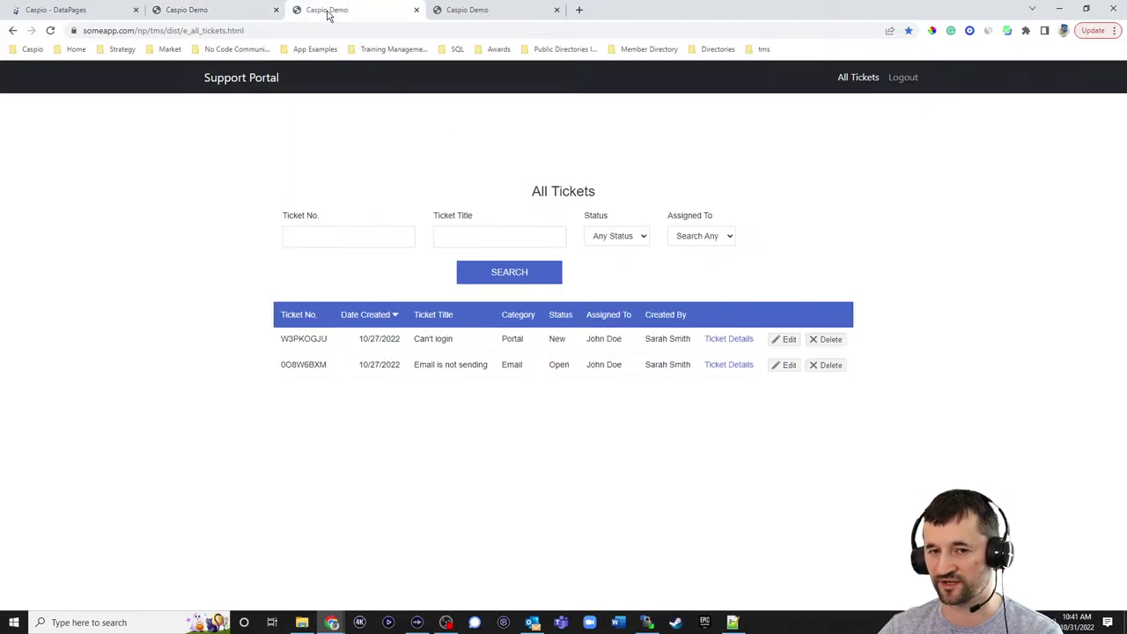
click(270, 17)
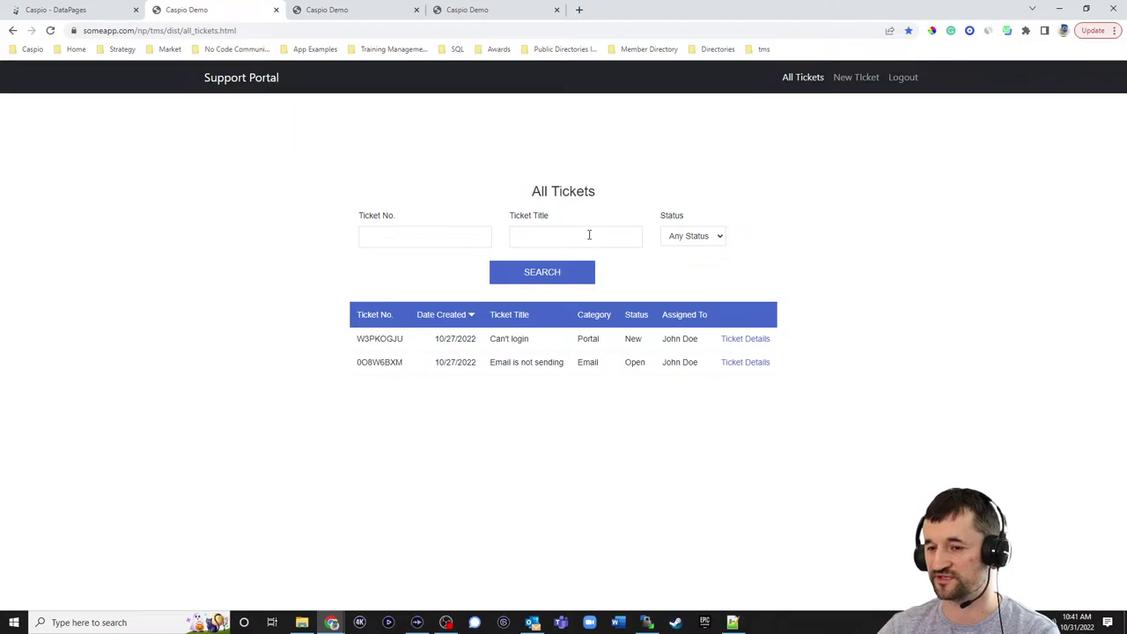
- Duplicate the My Tickets DataPage as My Tickets_1
click(96, 14)
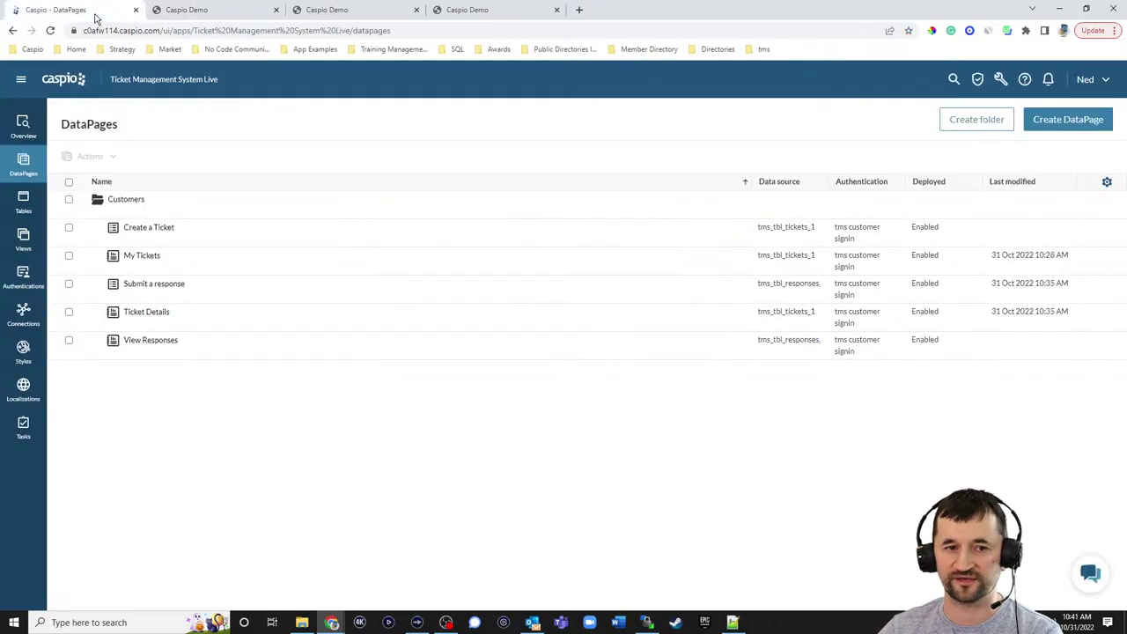
click(291, 269)
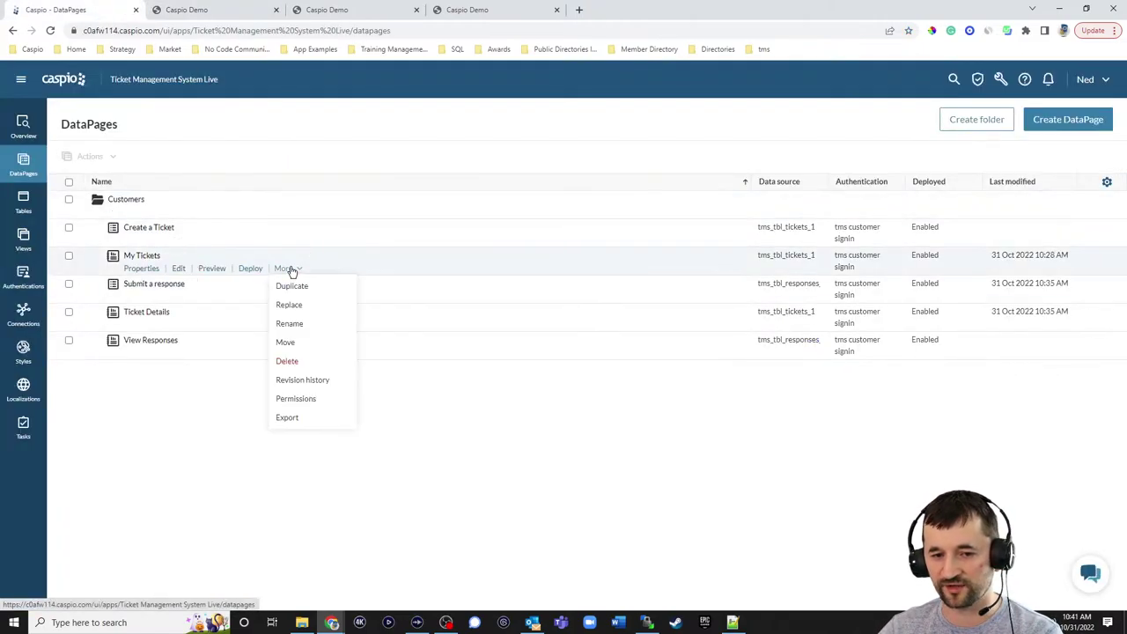
click(292, 287)
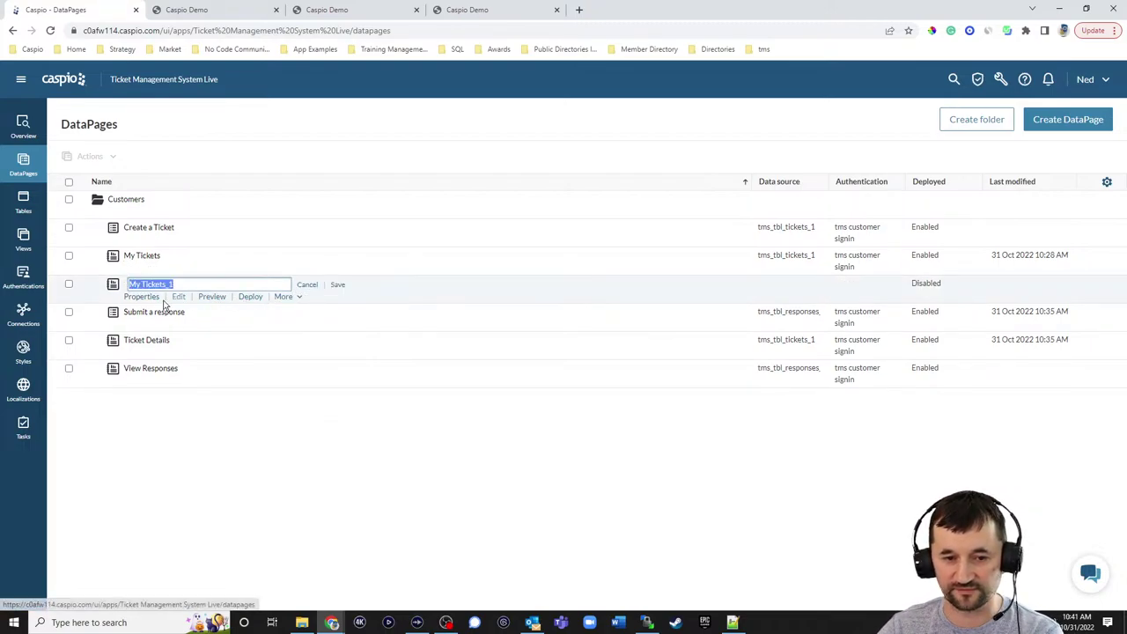
click(337, 284)
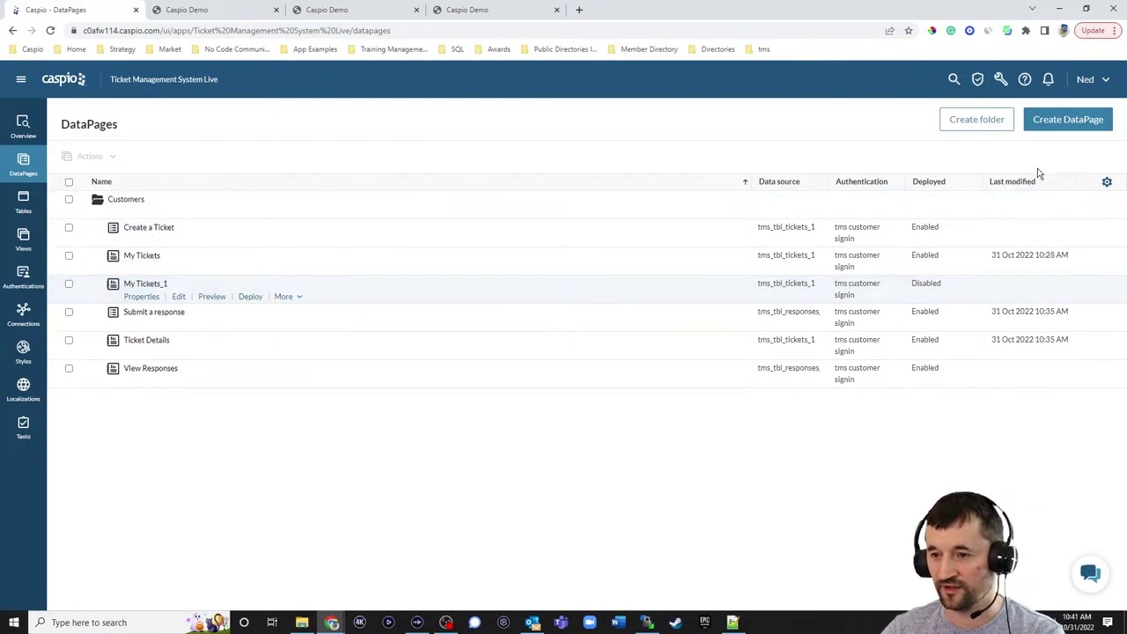
- Create a new DataPage folder named Employees
click(983, 122)
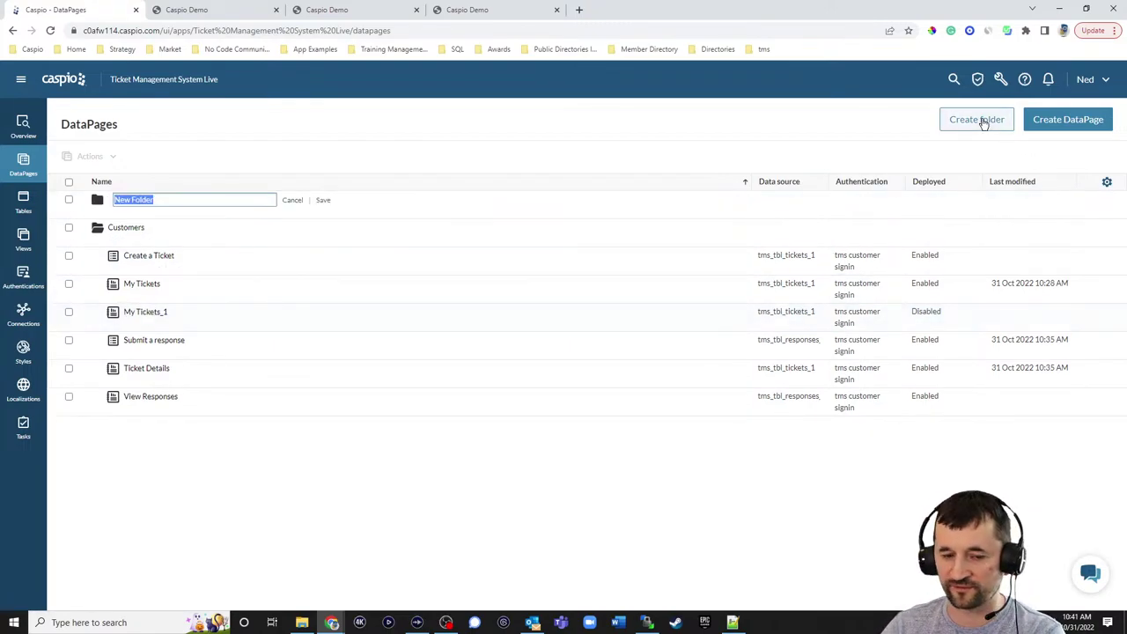
text(Employees)
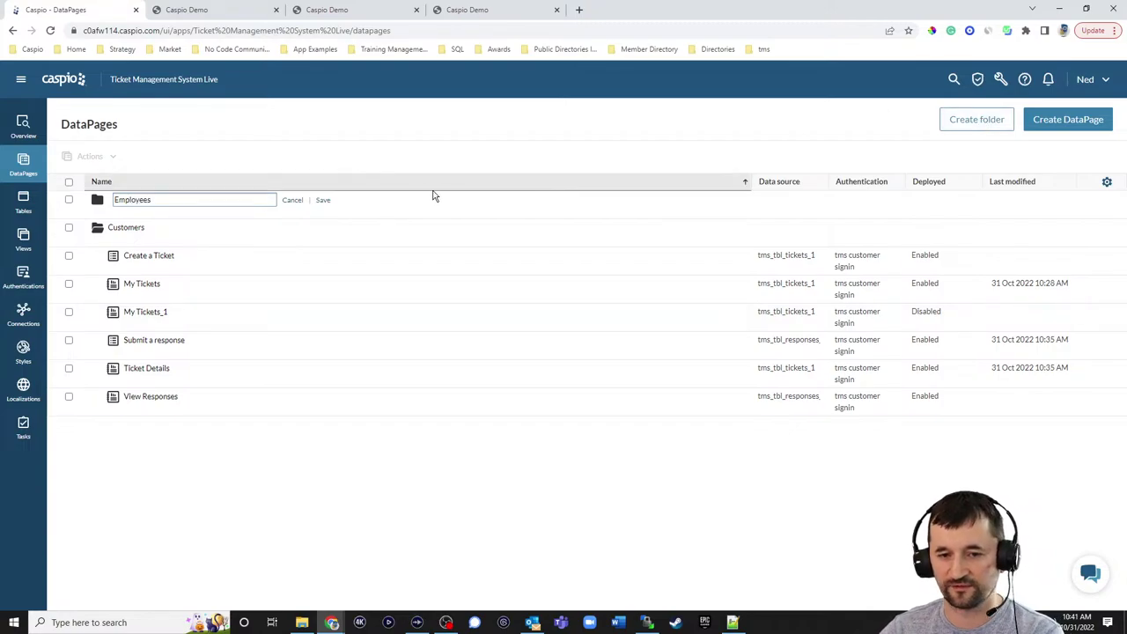
click(323, 200)
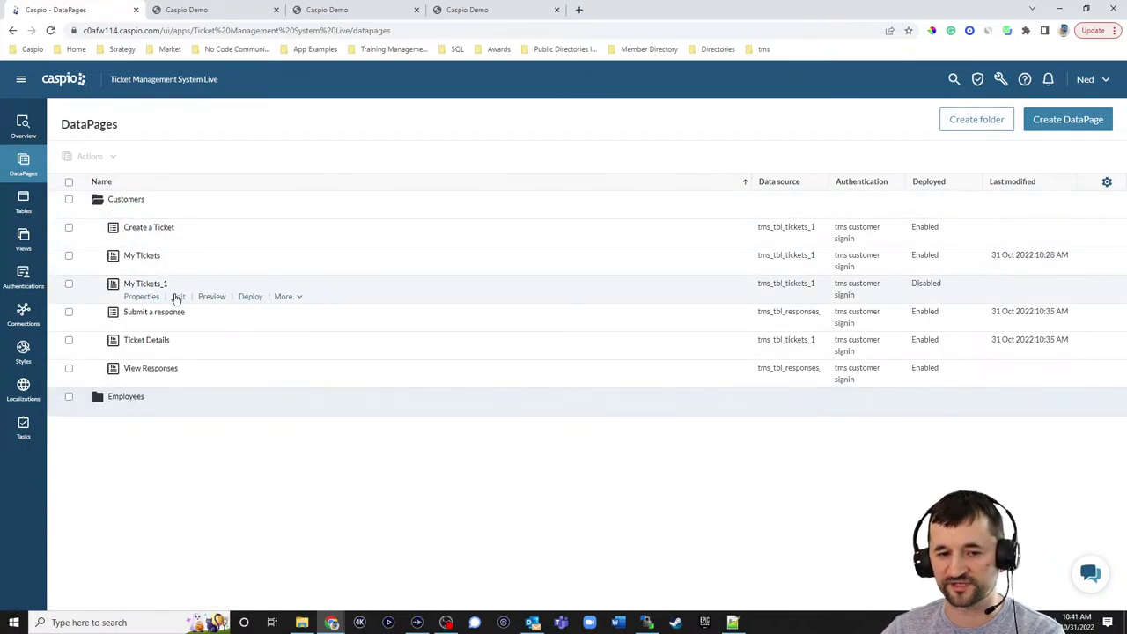
- Move My Tickets_1 into the Employees folder
click(278, 297)
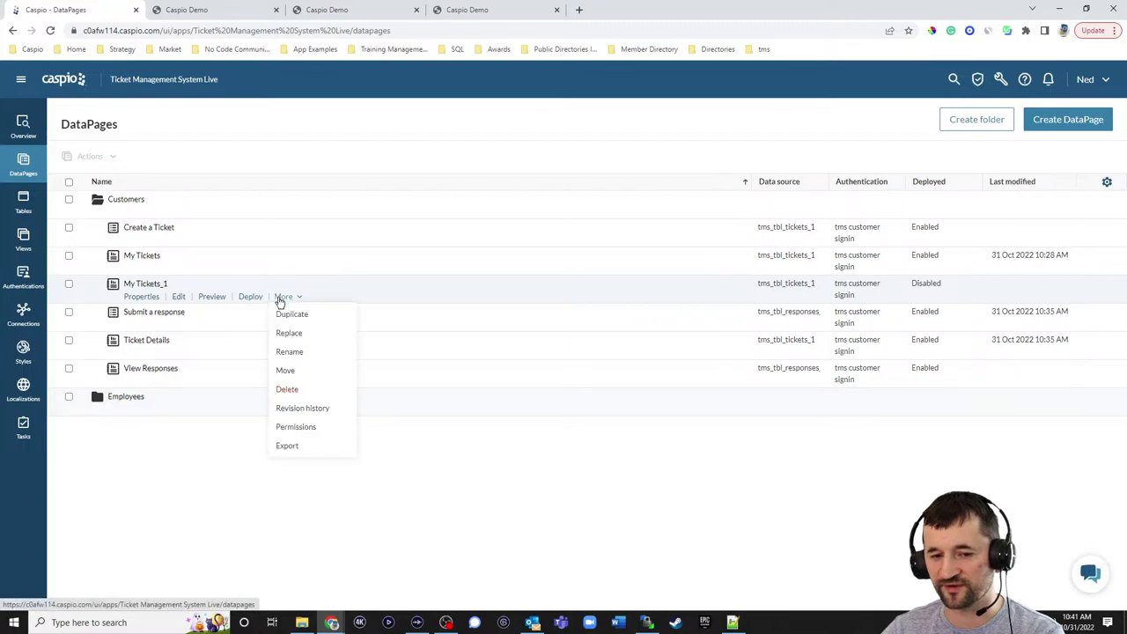
click(286, 372)
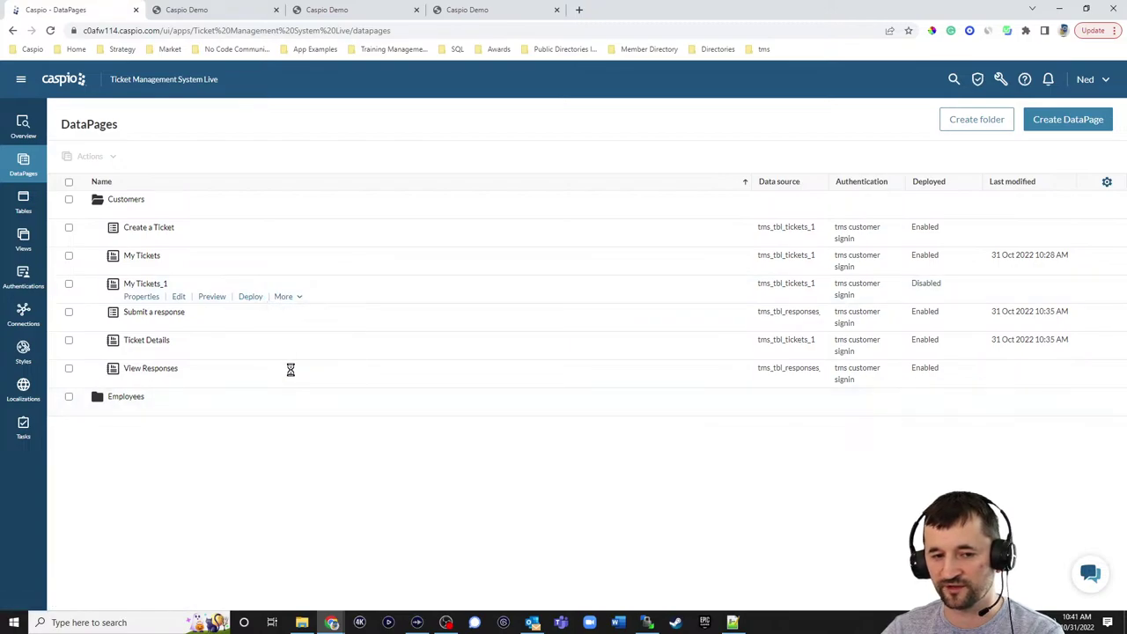
click(464, 393)
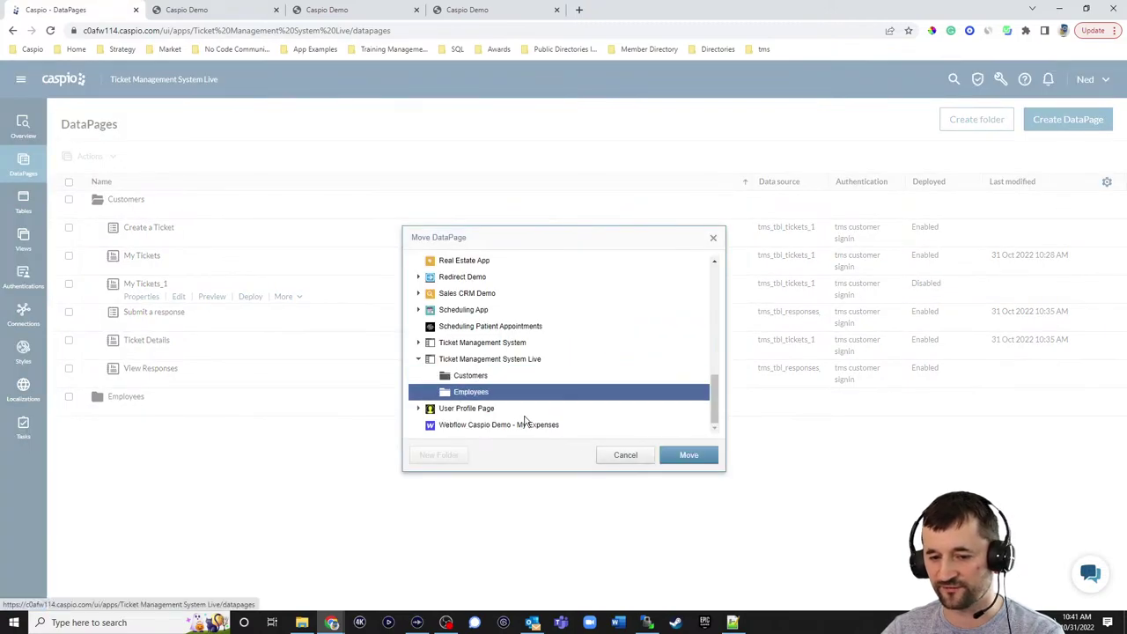
click(686, 456)
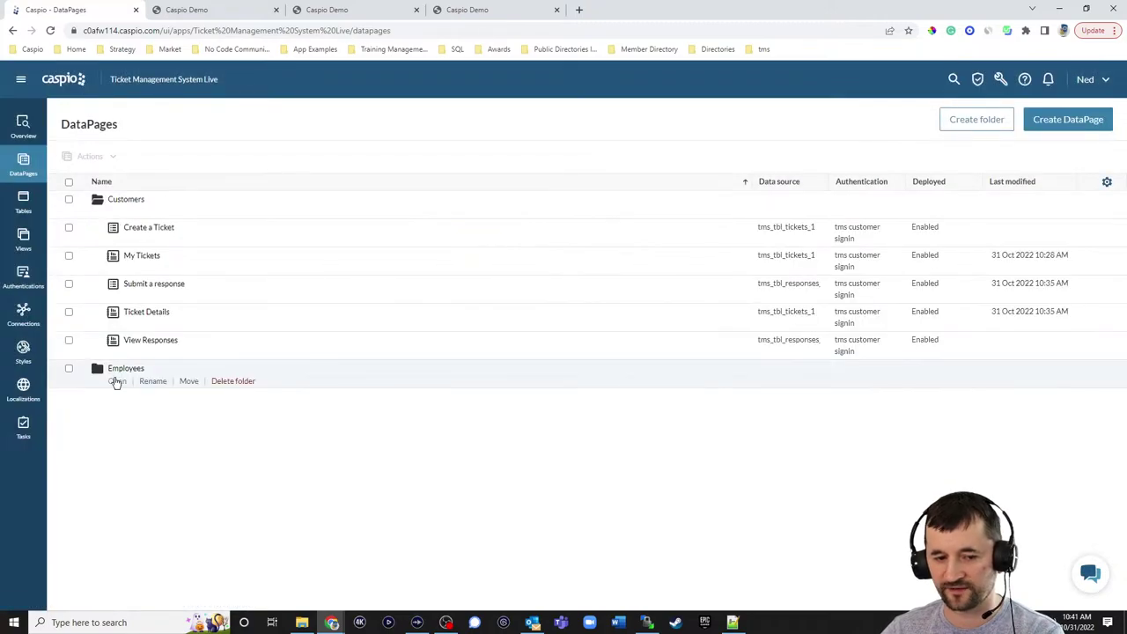
click(119, 375)
- Rename My Tickets_1 to My Tickets by removing the _1 suffix
click(289, 409)
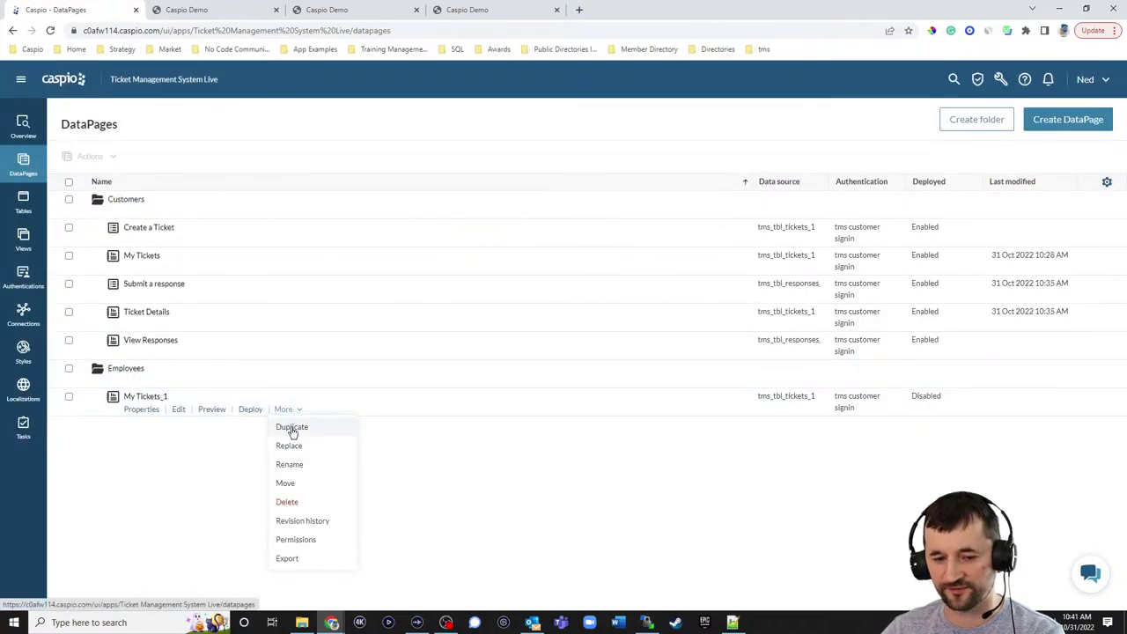
click(290, 465)
click(189, 396)
key(BackSpace)
key(BackSpace)
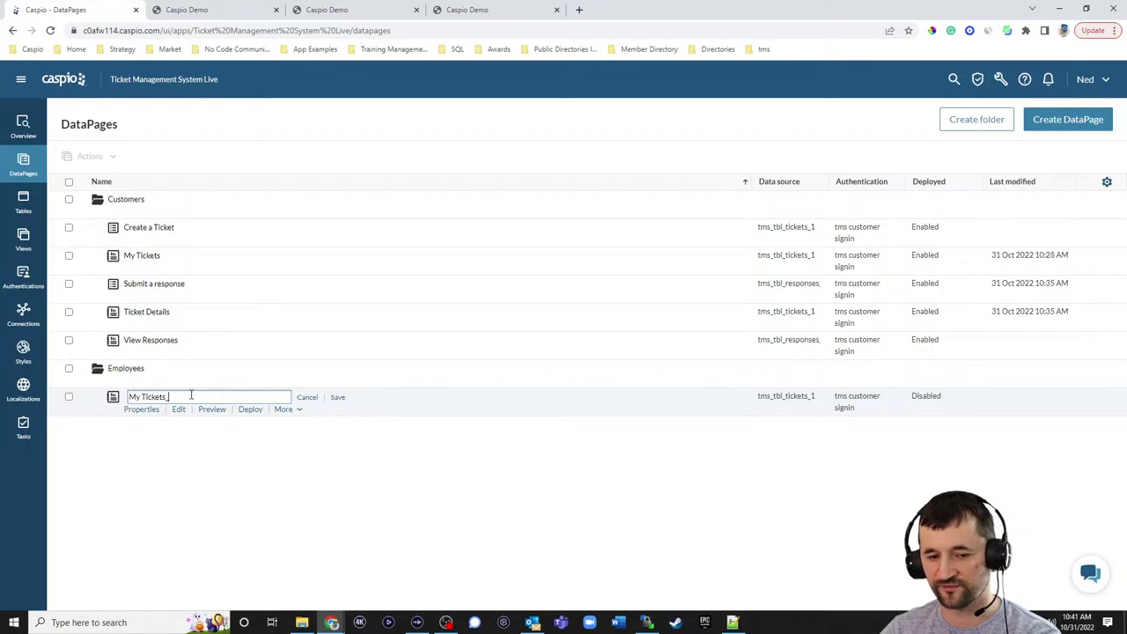
click(338, 397)
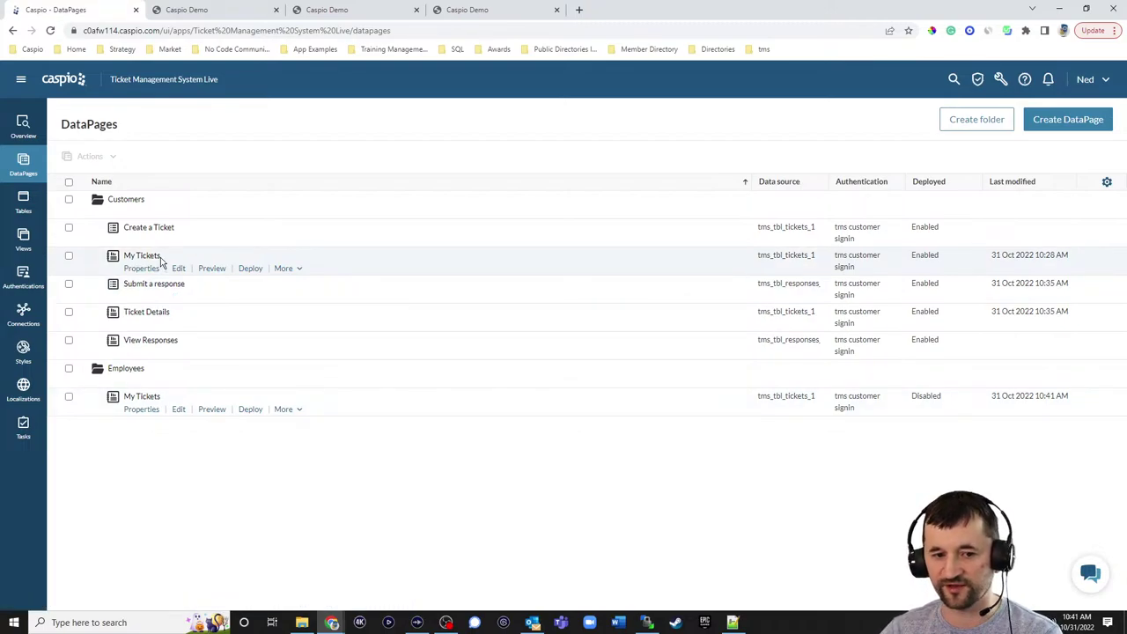
- Set the Employees My Tickets authentication to tms employee signin and uncheck Restrict record access based on user identity
click(179, 412)
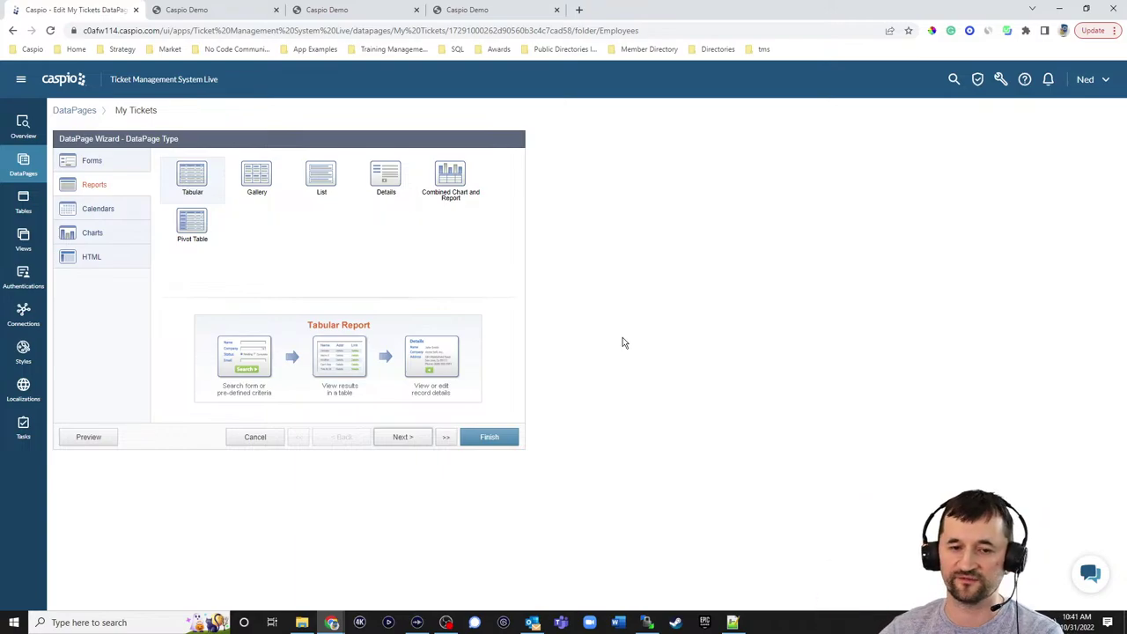
click(402, 438)
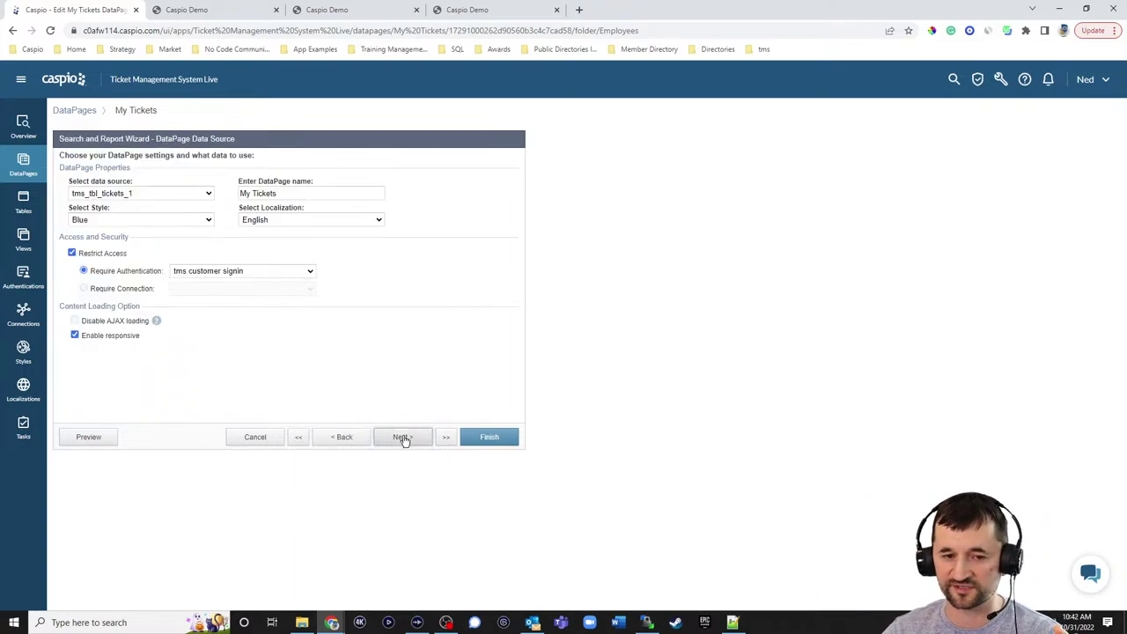
click(236, 272)
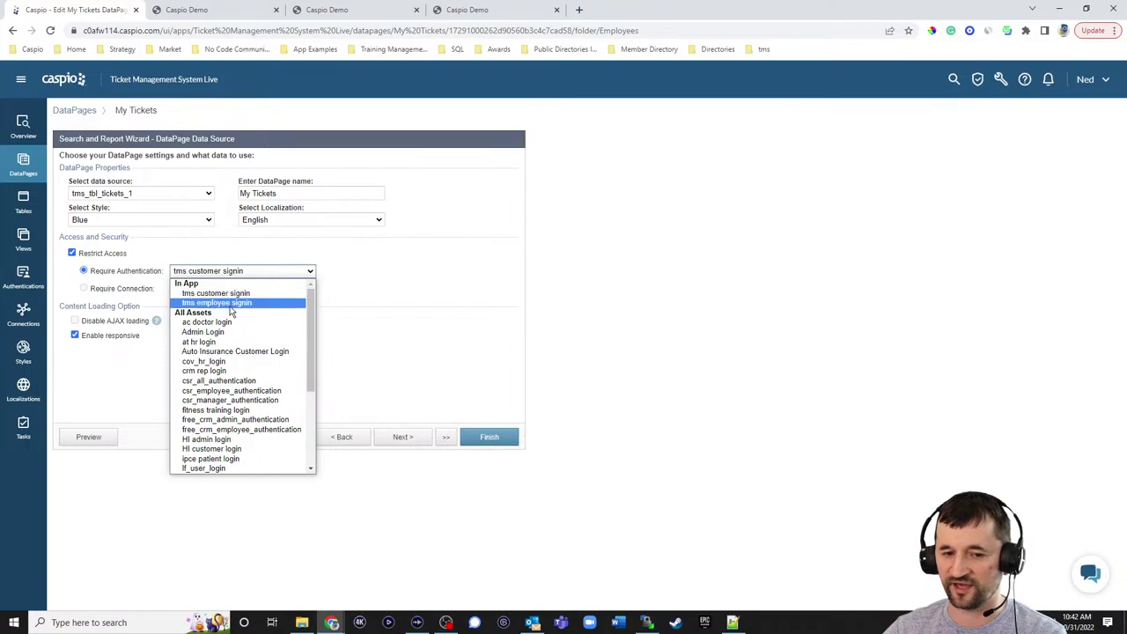
click(231, 303)
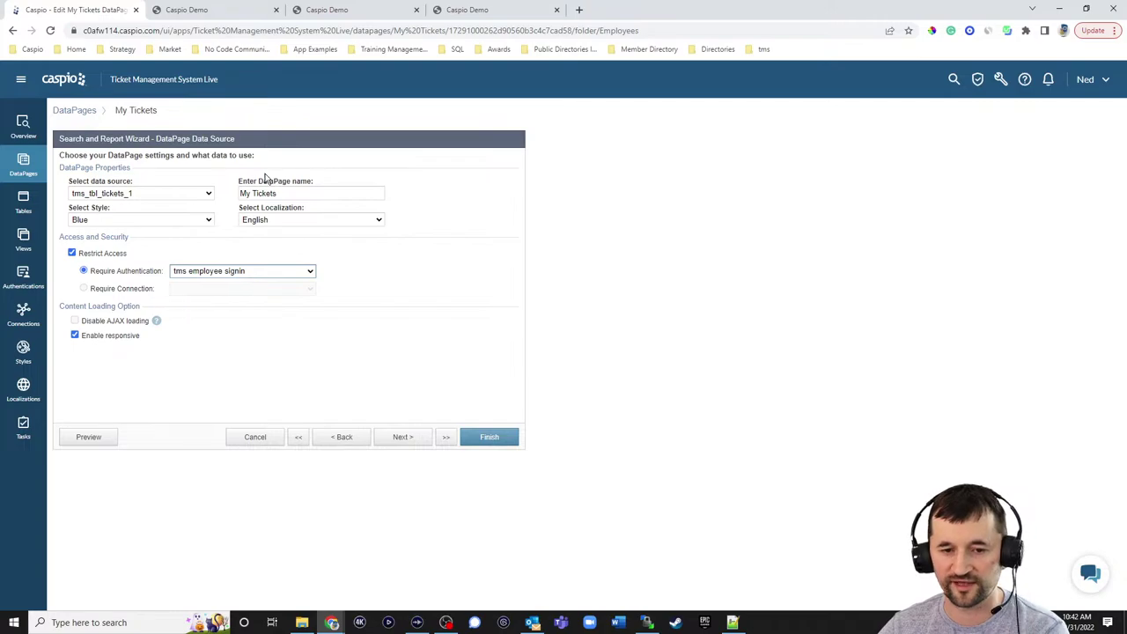
click(402, 436)
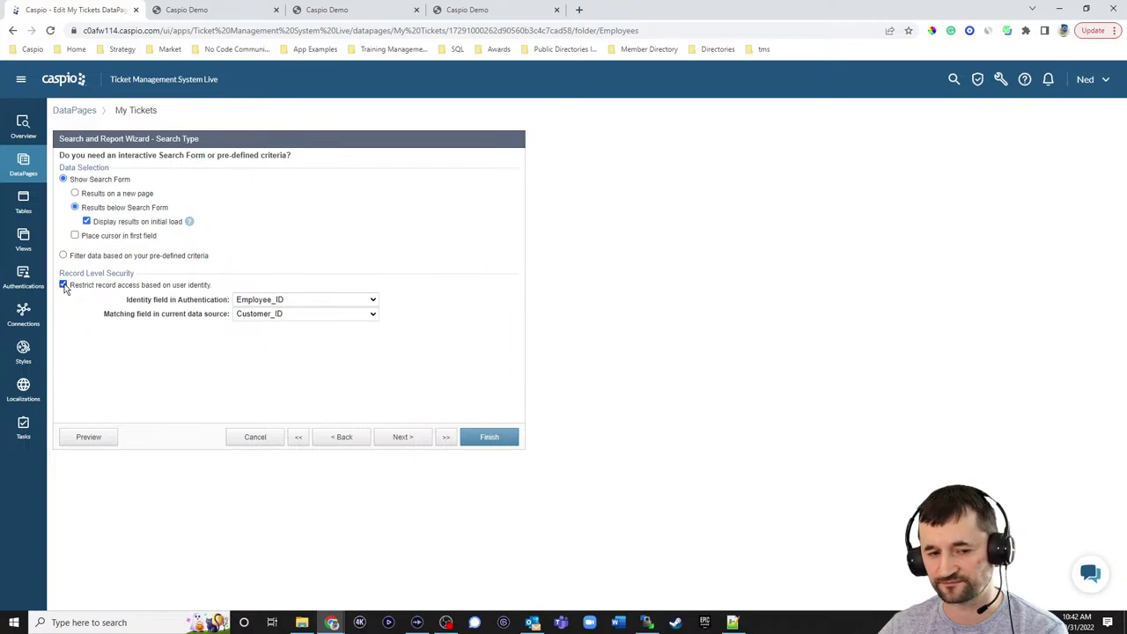
click(64, 284)
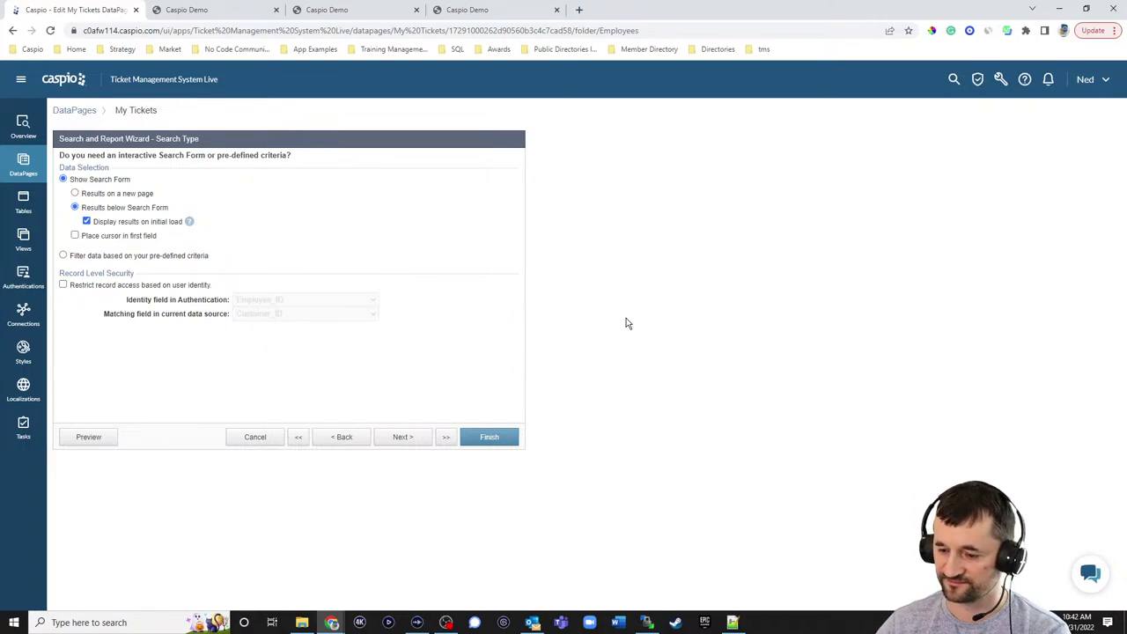
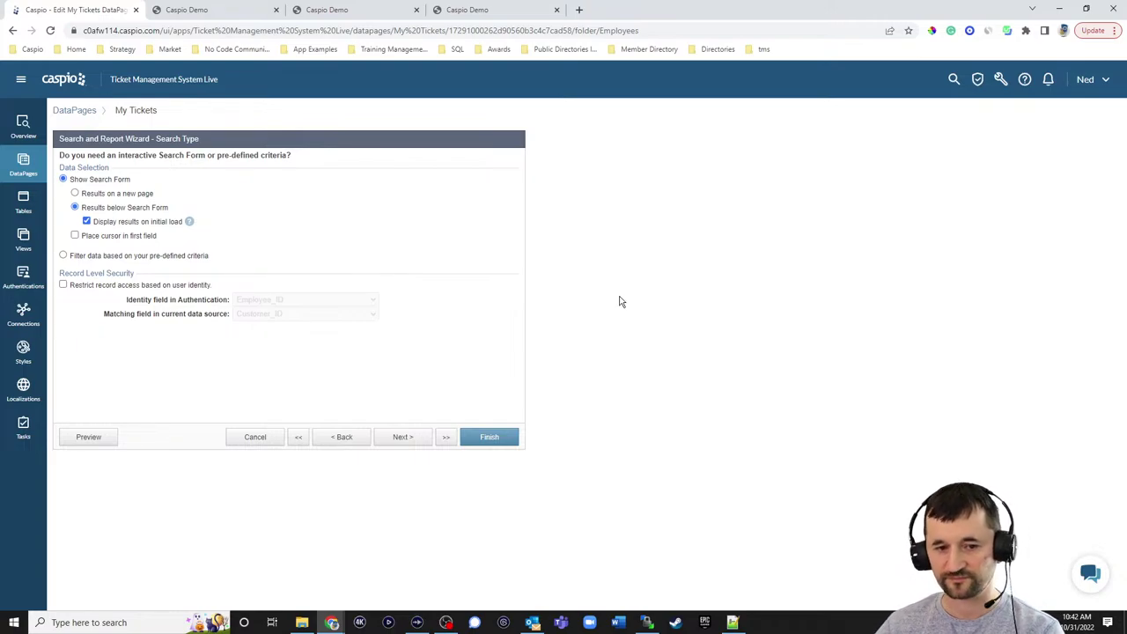
- Advance the search wizard to Select Search Fields, then bring up the live All Tickets page
click(405, 438)
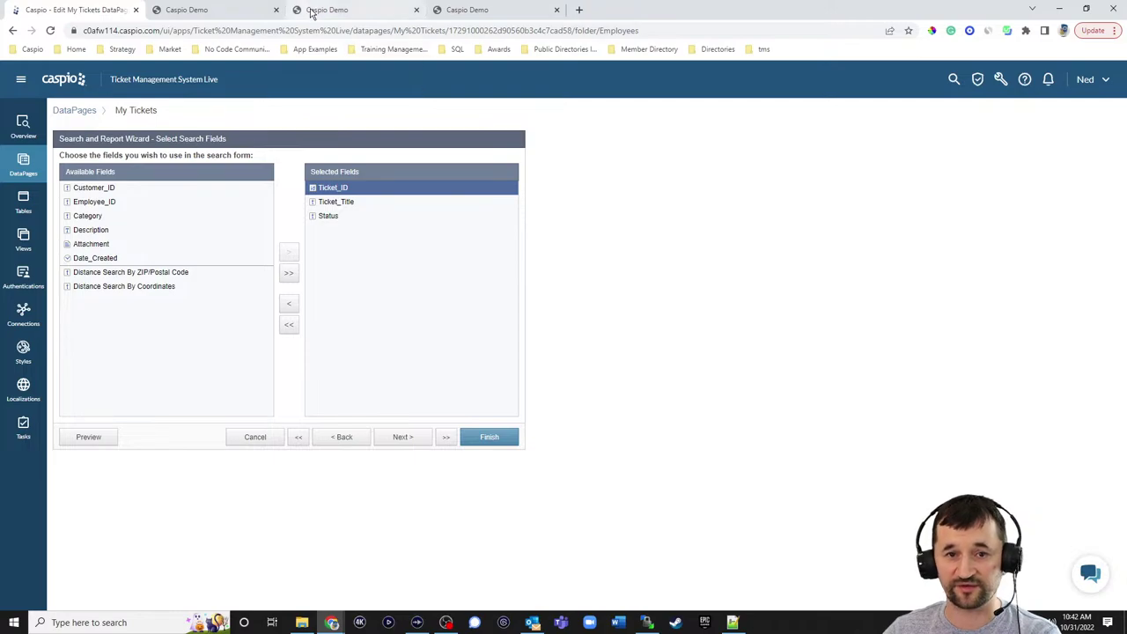
click(347, 10)
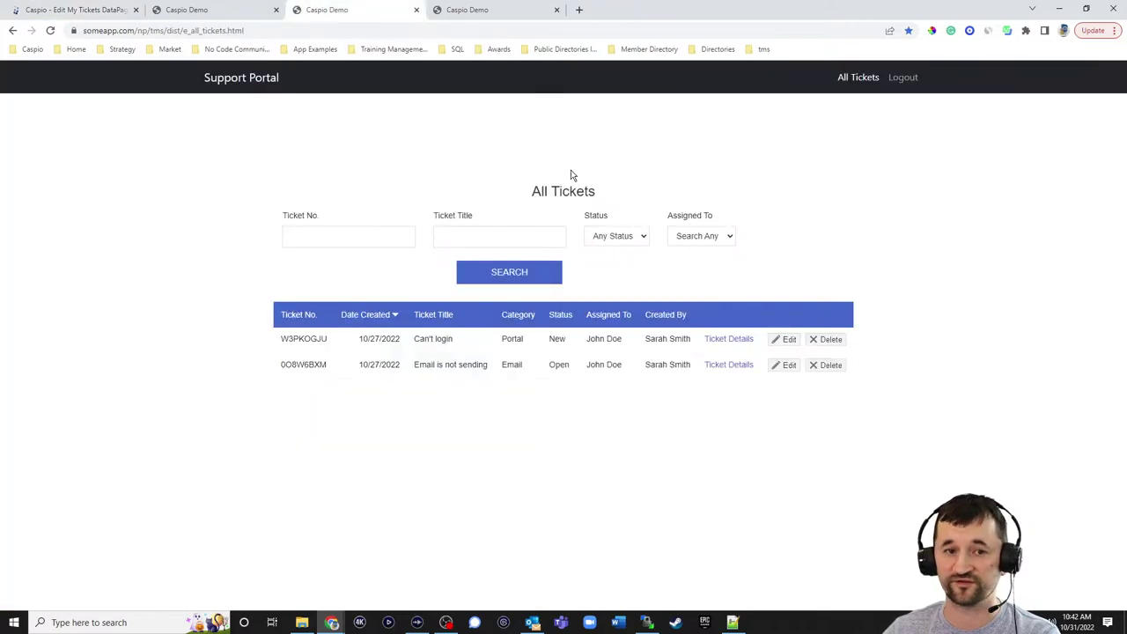
- Check the Assigned To filter's options on All Tickets unchanged, then return to the Caspio wizard
click(709, 237)
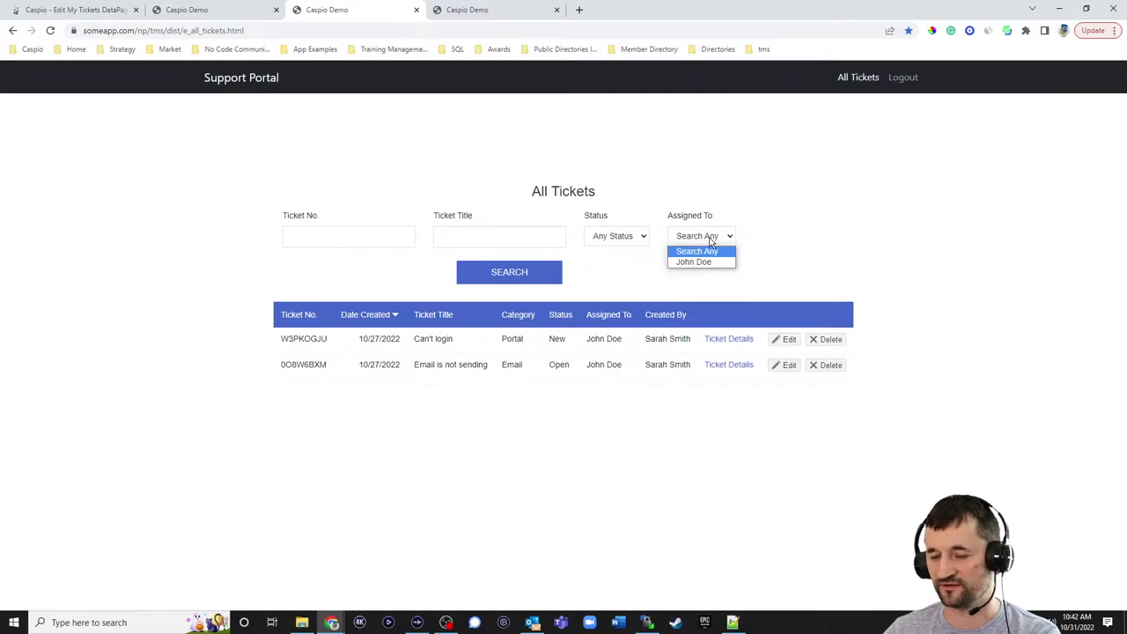
click(815, 231)
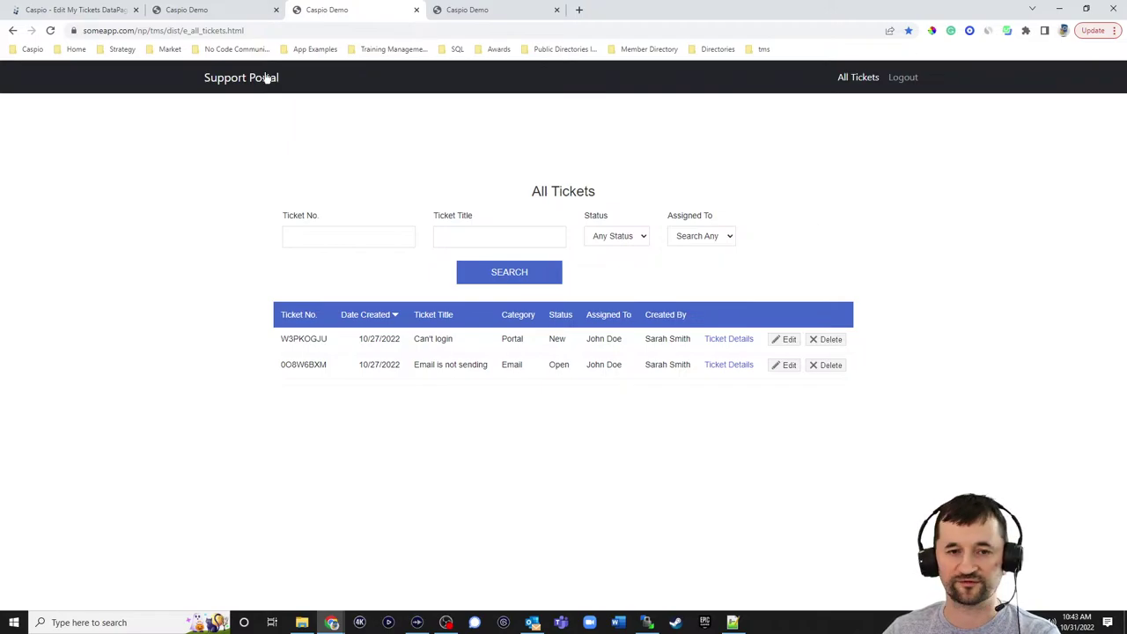
click(95, 11)
- Add Employee_ID to the selected search fields and move on to Configure Search Fields
click(108, 202)
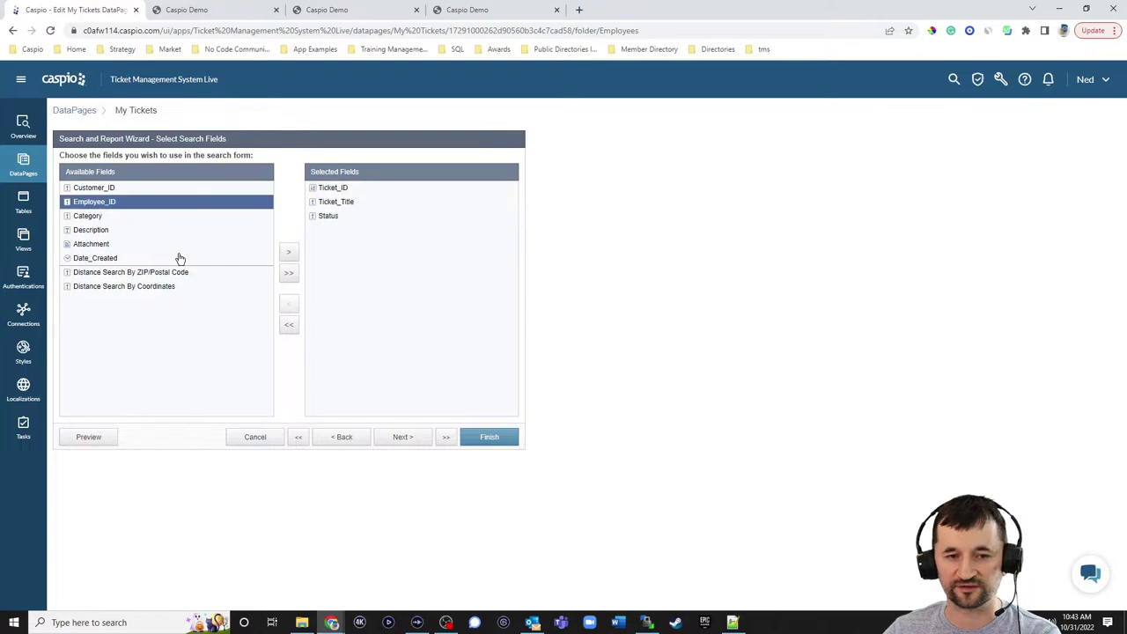
click(288, 251)
click(403, 437)
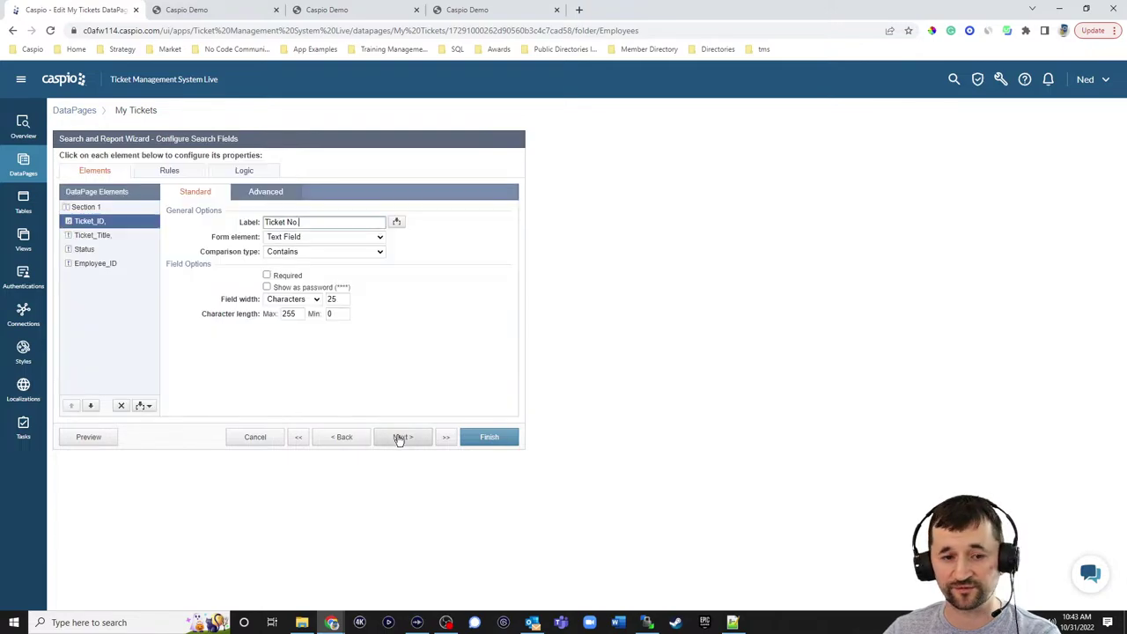
- Keep the Status and Employee_ID filters on one line, both with labels on top
click(85, 249)
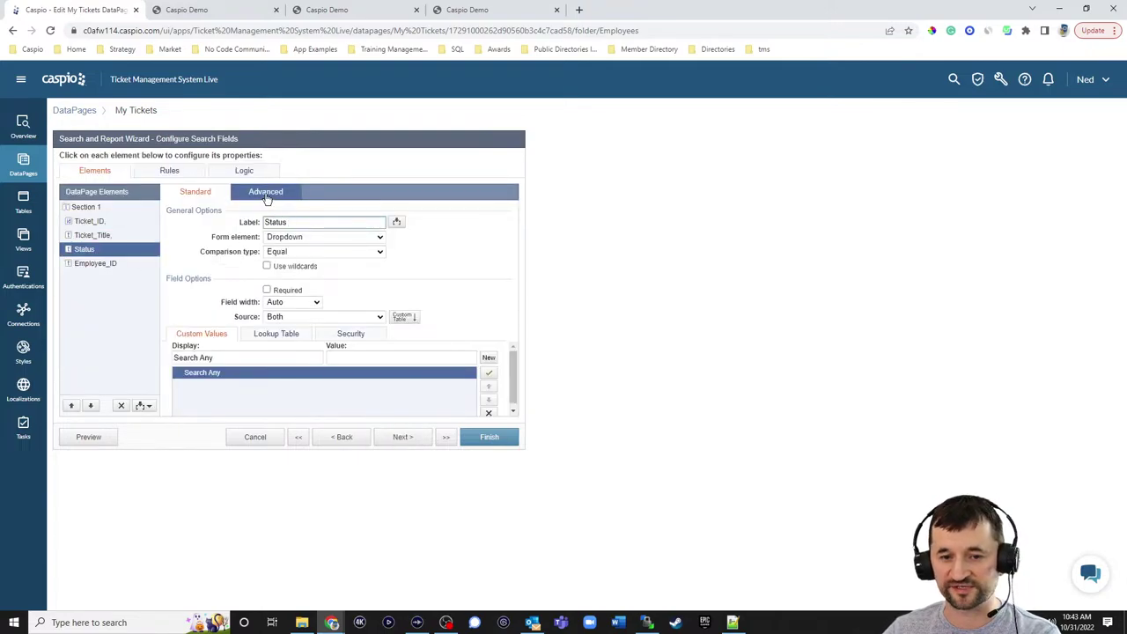
click(266, 191)
click(293, 248)
click(297, 260)
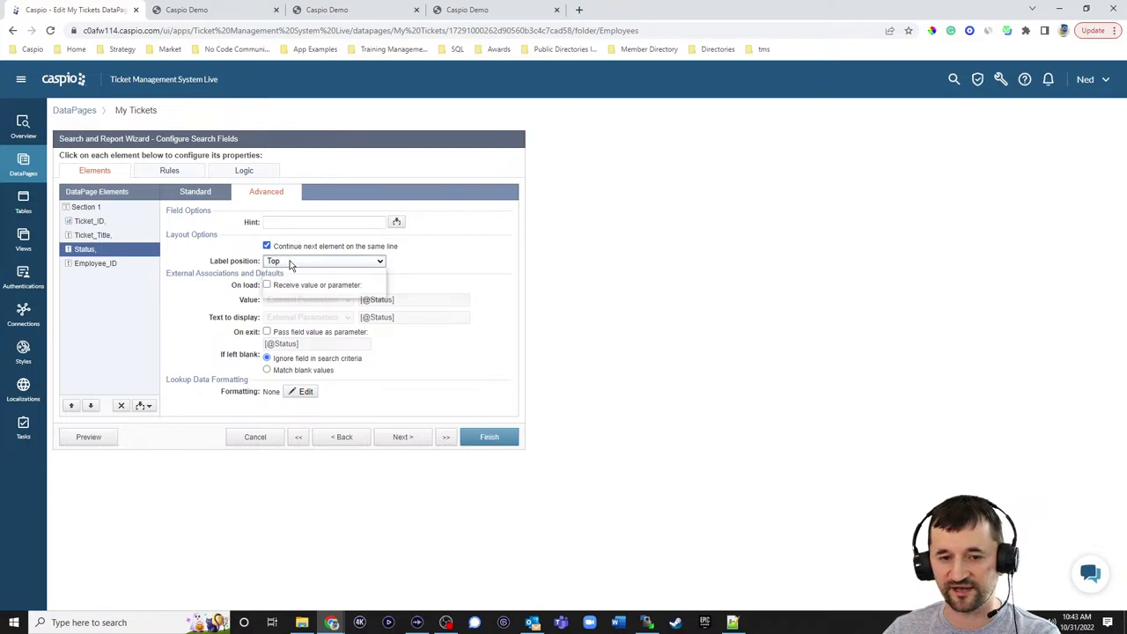
click(294, 280)
click(95, 263)
click(297, 261)
click(295, 280)
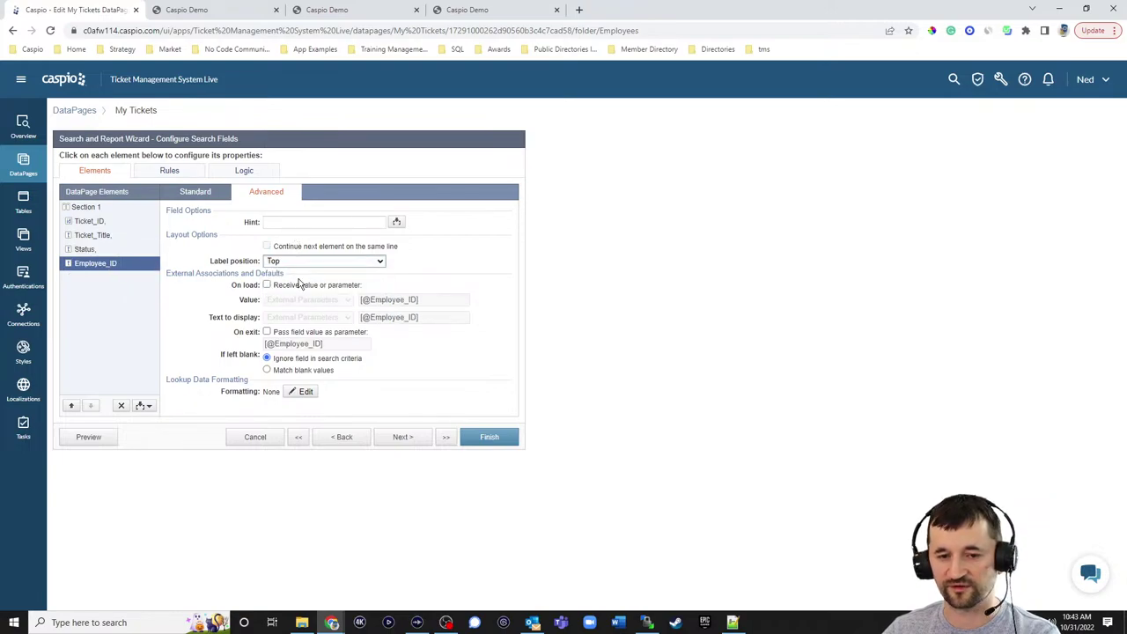
click(195, 192)
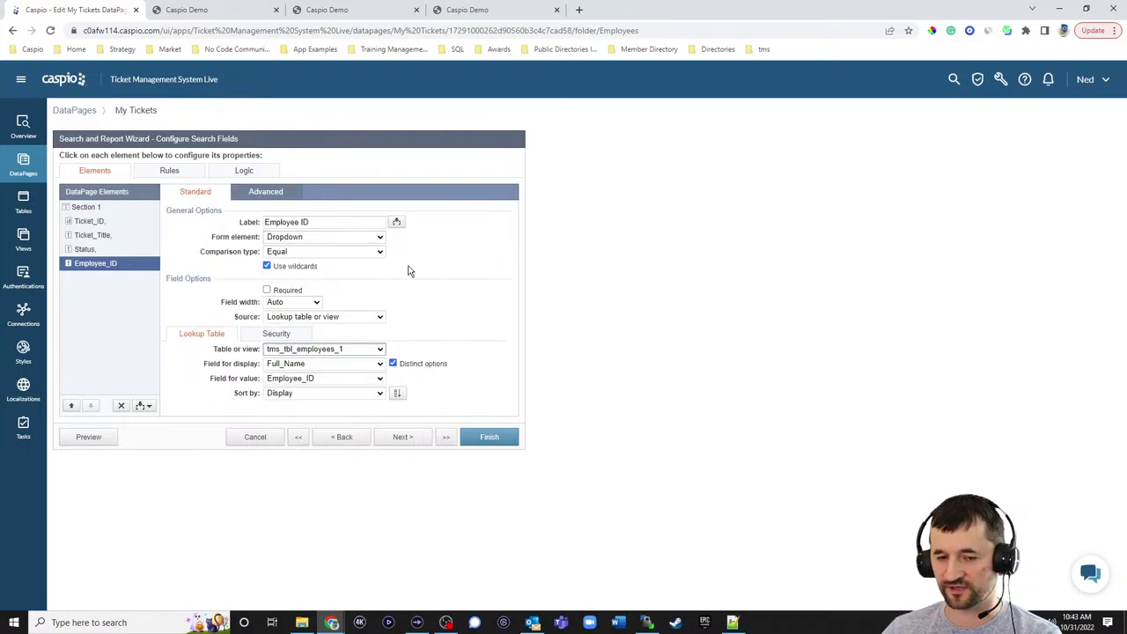
- Set Employee_ID's dropdown source to Both, adding an 'Any Employee' option with a blank value
click(313, 316)
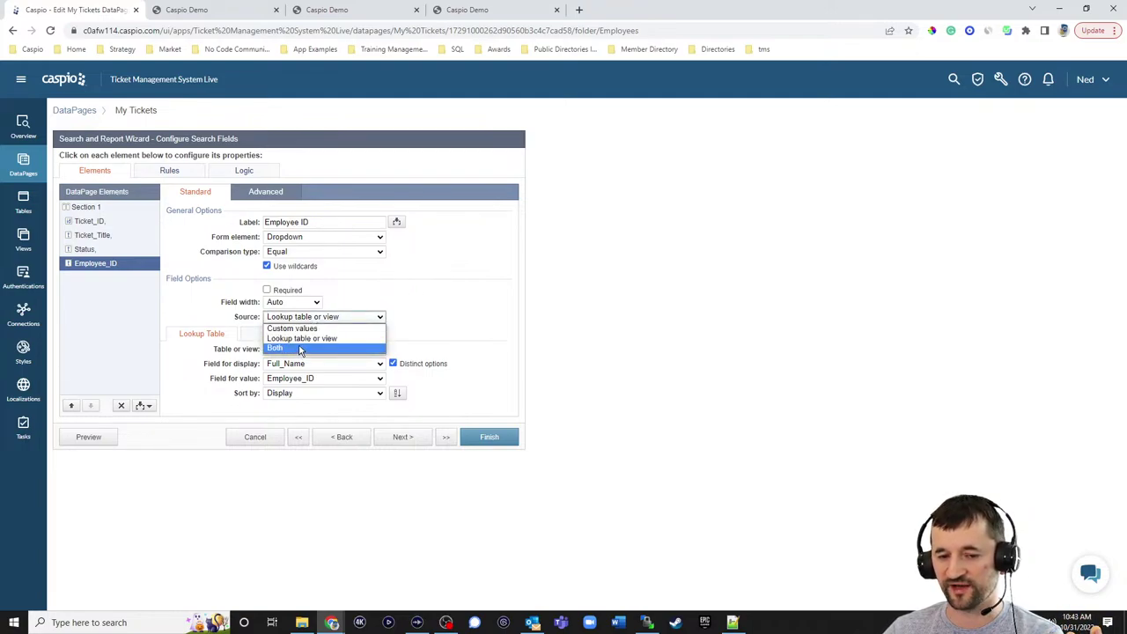
click(300, 349)
click(220, 355)
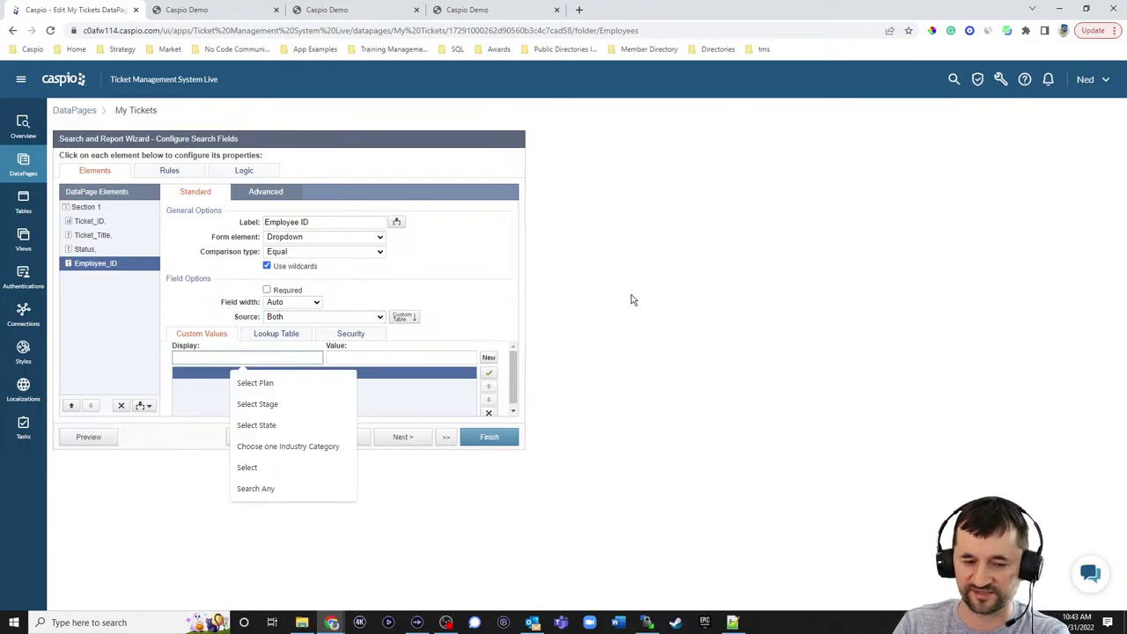
text(Any Employee)
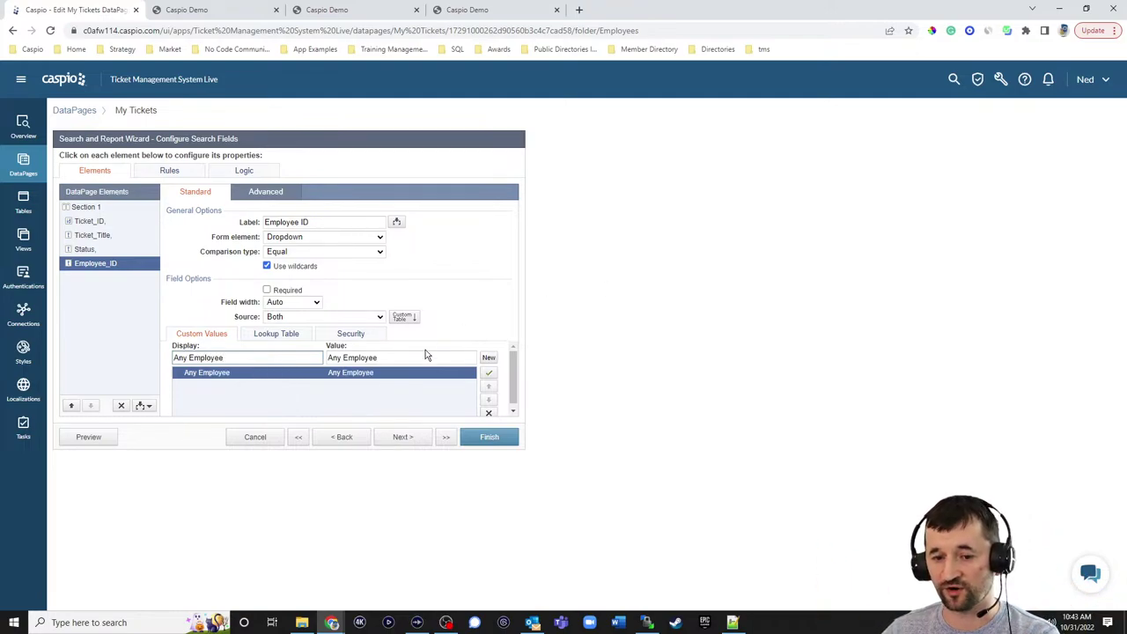
drag(428, 355, 276, 360)
key(BackSpace)
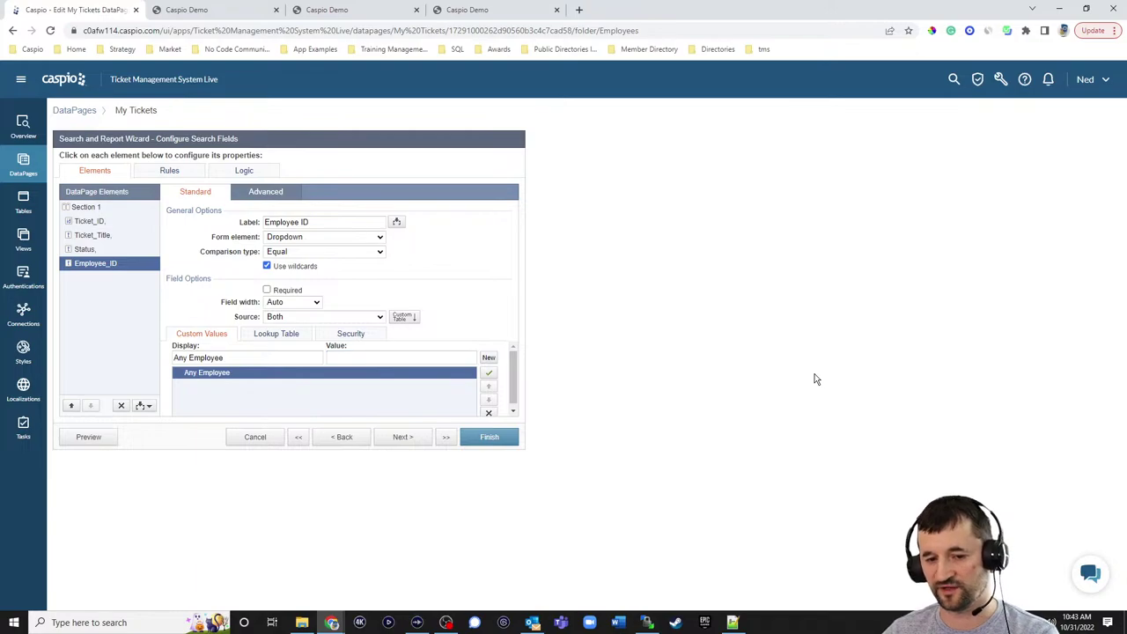
click(272, 333)
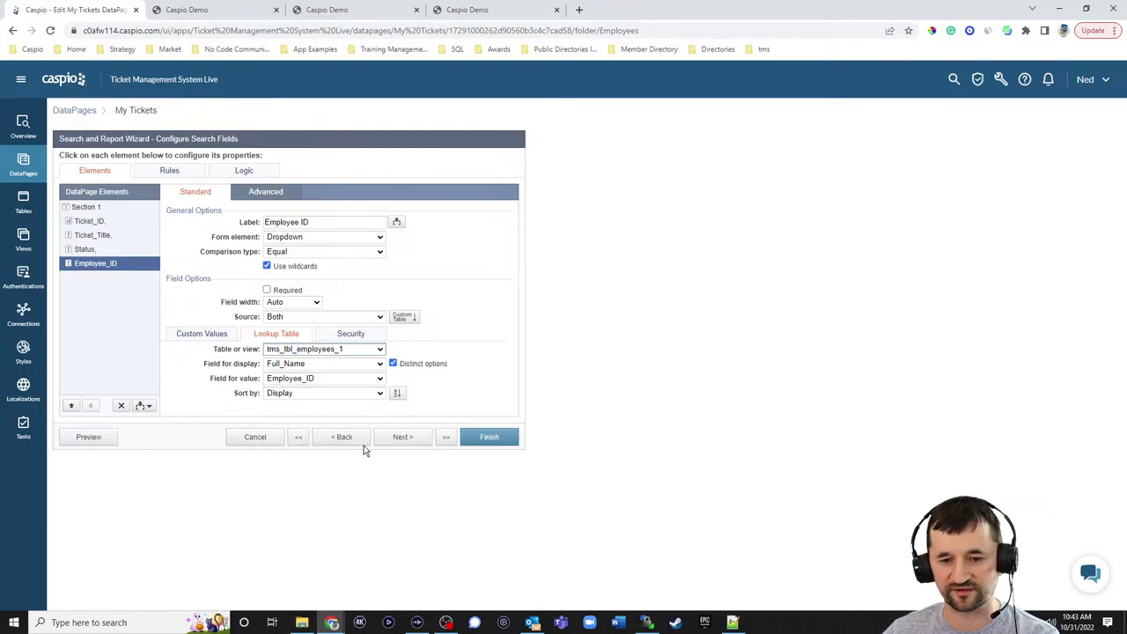
click(401, 440)
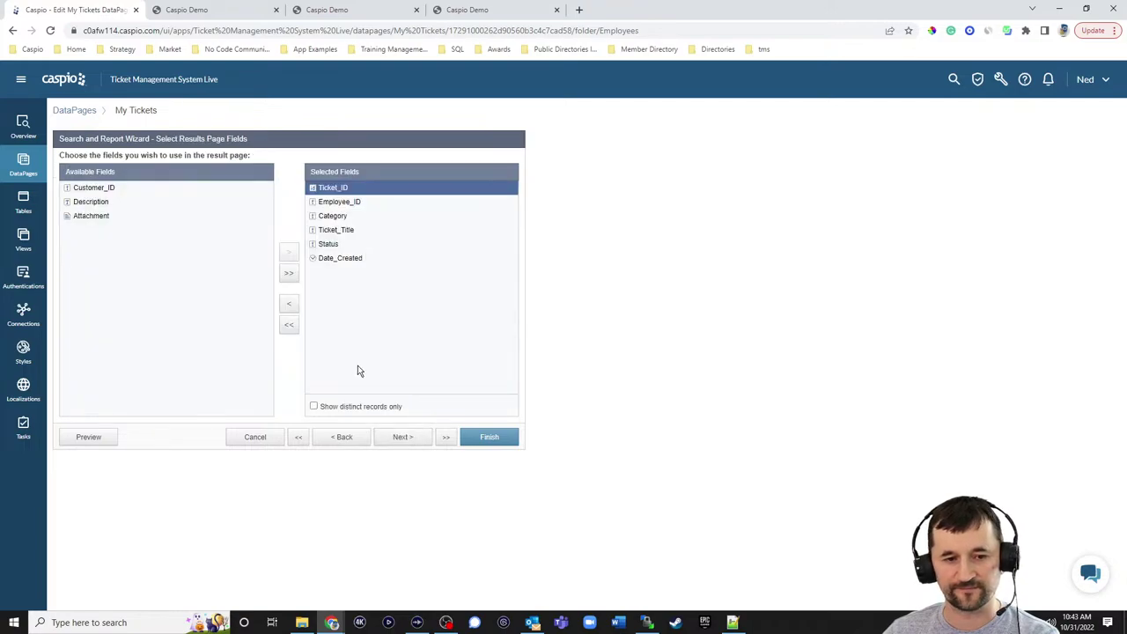
- Show the live Support Portal All Tickets page listing two tickets
click(340, 16)
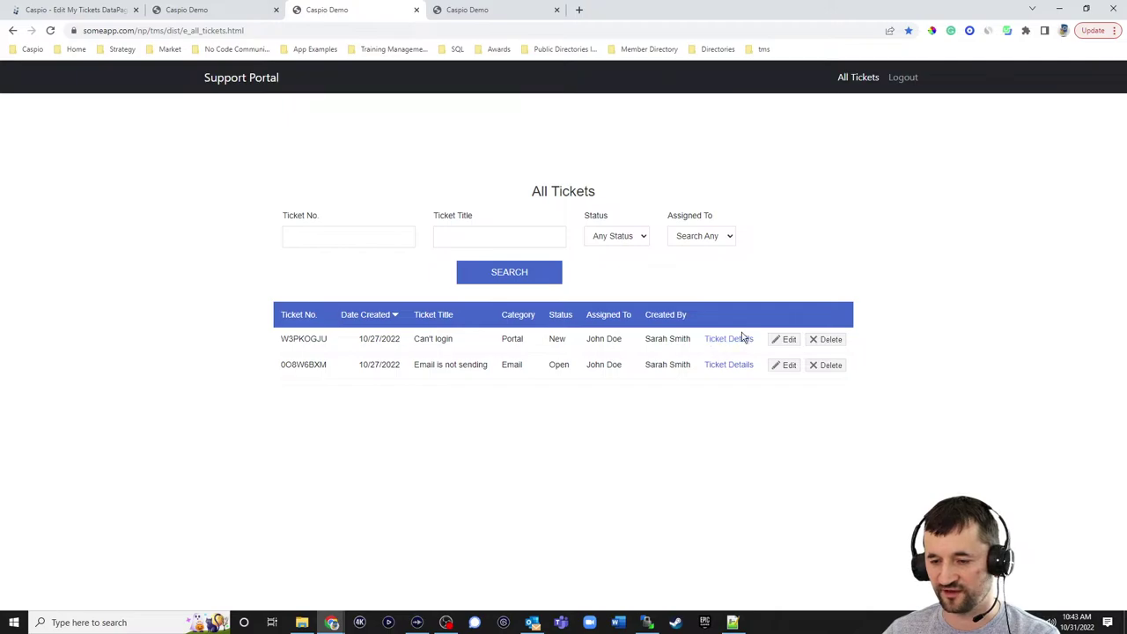
- Inline-edit the Can't login ticket to review Status and Assigned To choices, keeping Status New
click(787, 342)
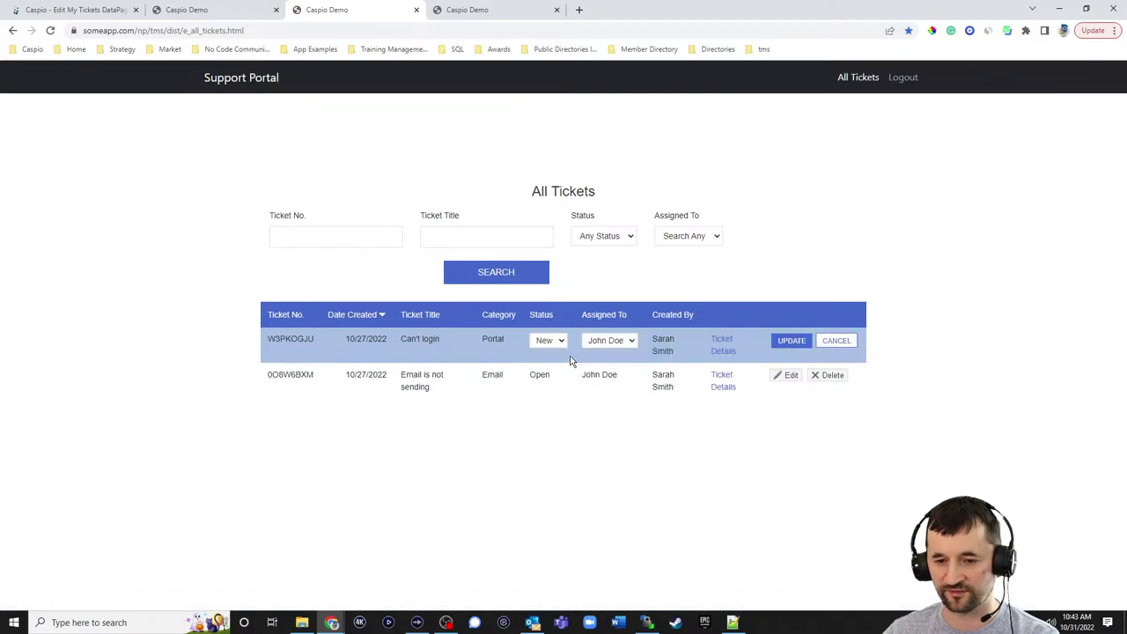
click(560, 344)
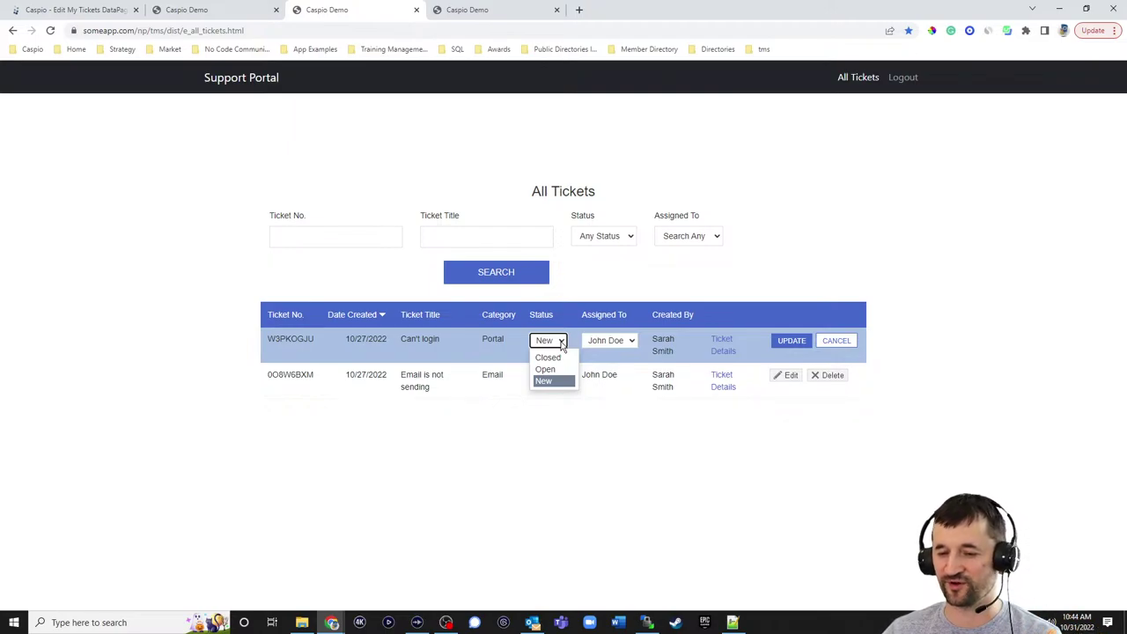
click(551, 385)
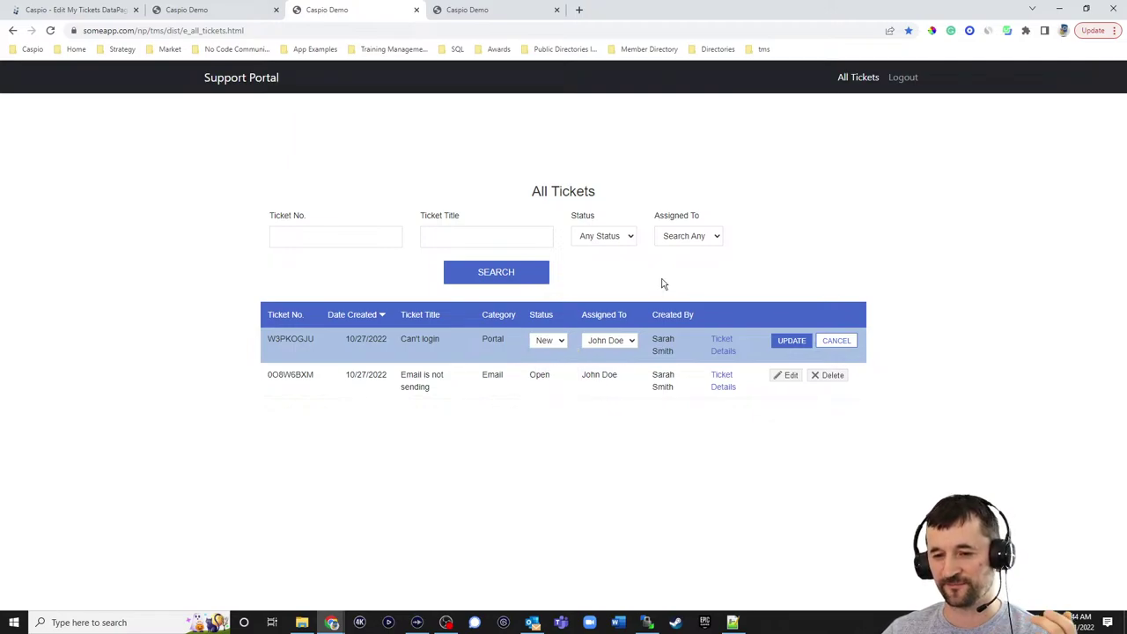
click(631, 342)
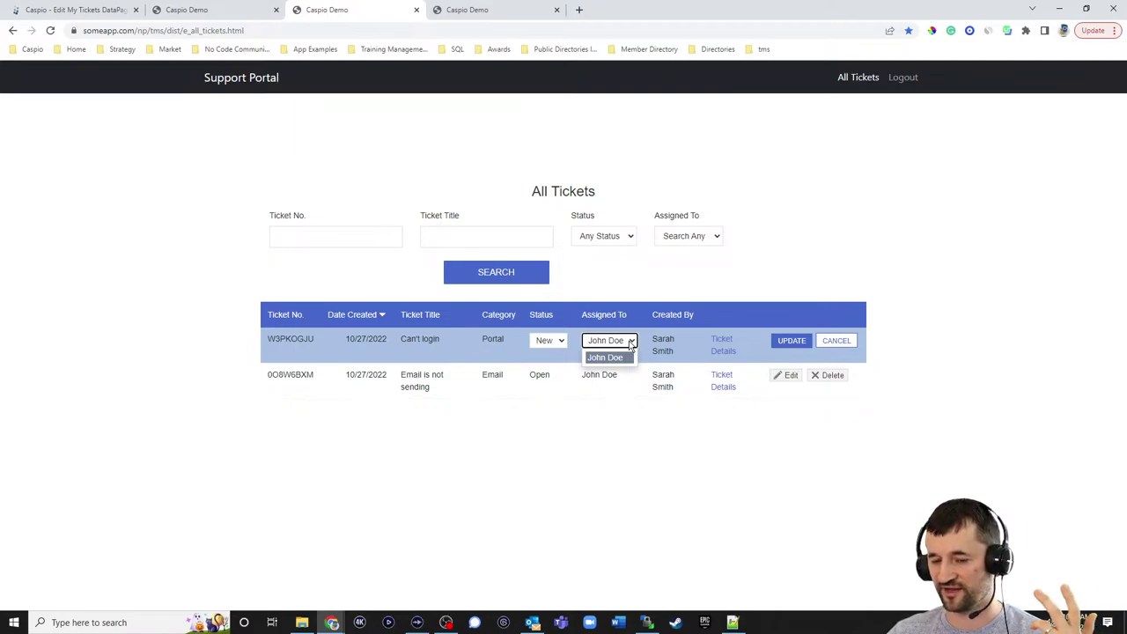
click(809, 264)
click(67, 11)
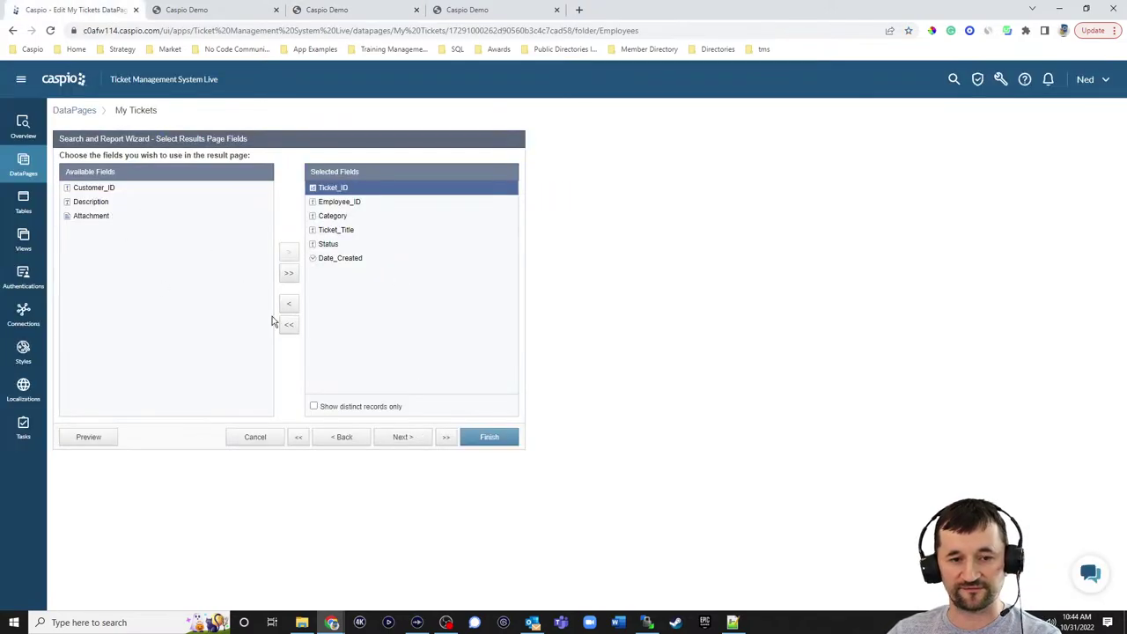
- Enable inline edit and inline delete, one record at a time, for the results page
click(402, 437)
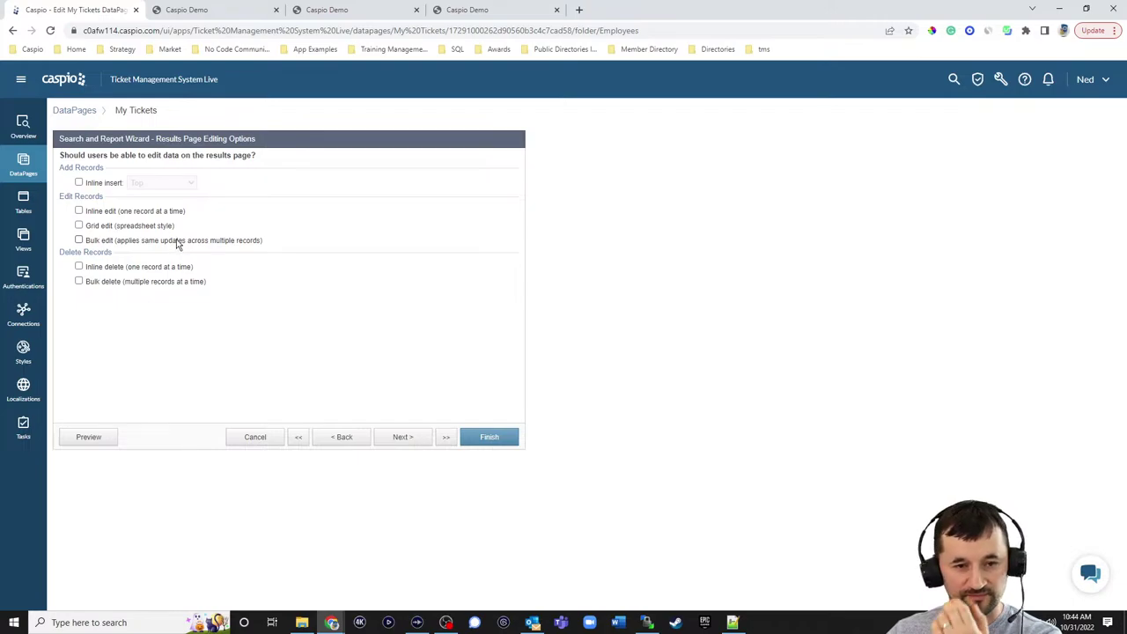
click(111, 213)
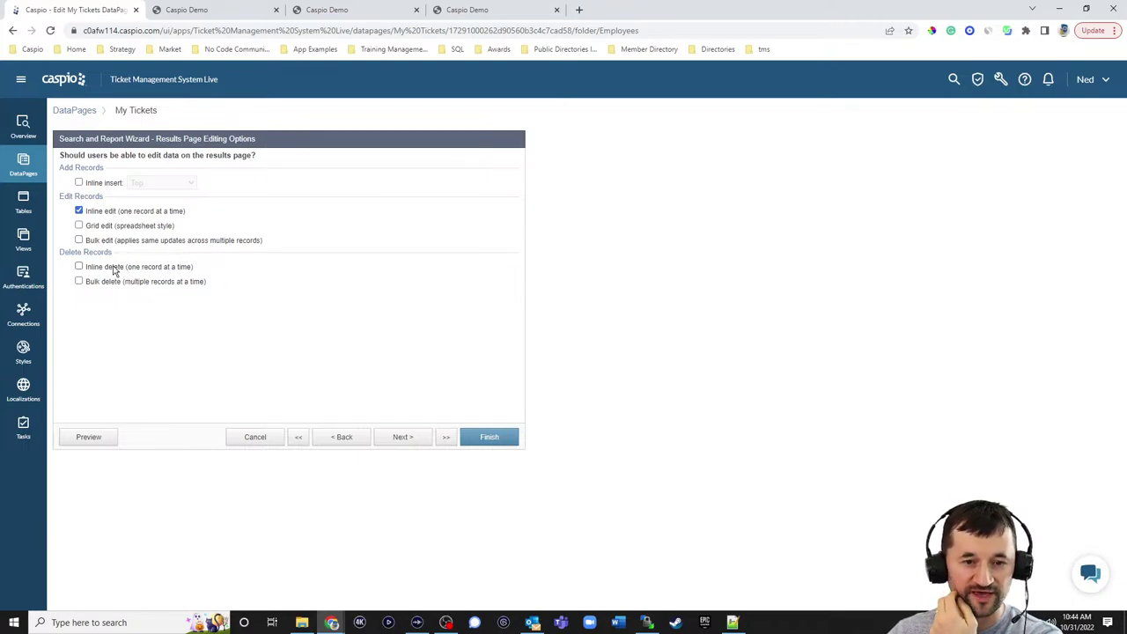
click(113, 269)
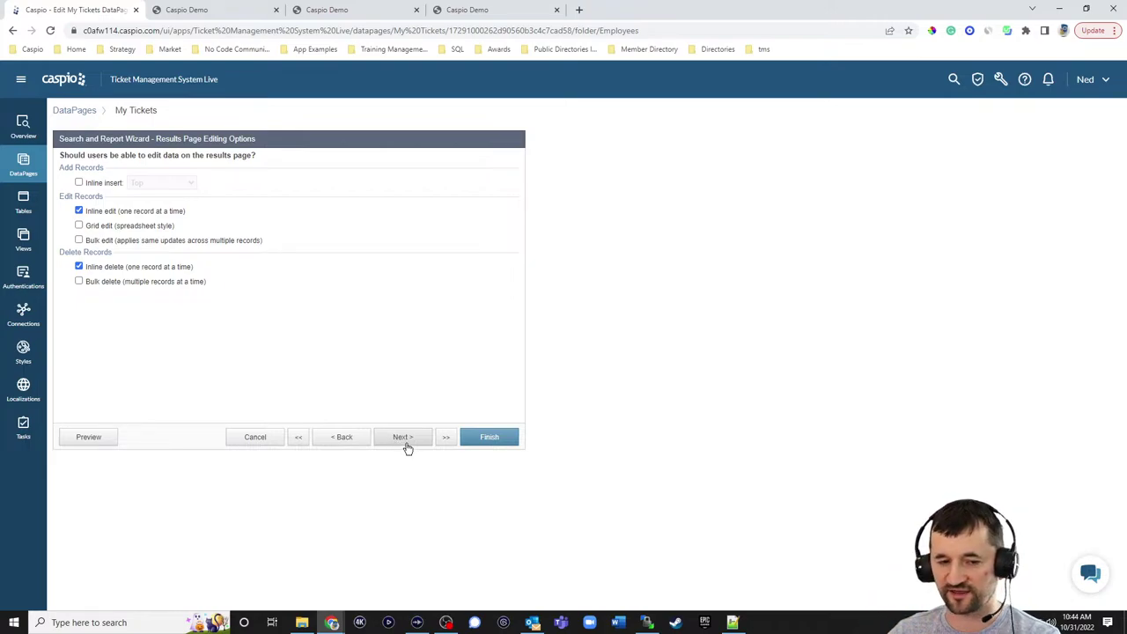
- Make Date_Created and Category non-editable in the results grid, leaving Status editable
click(404, 439)
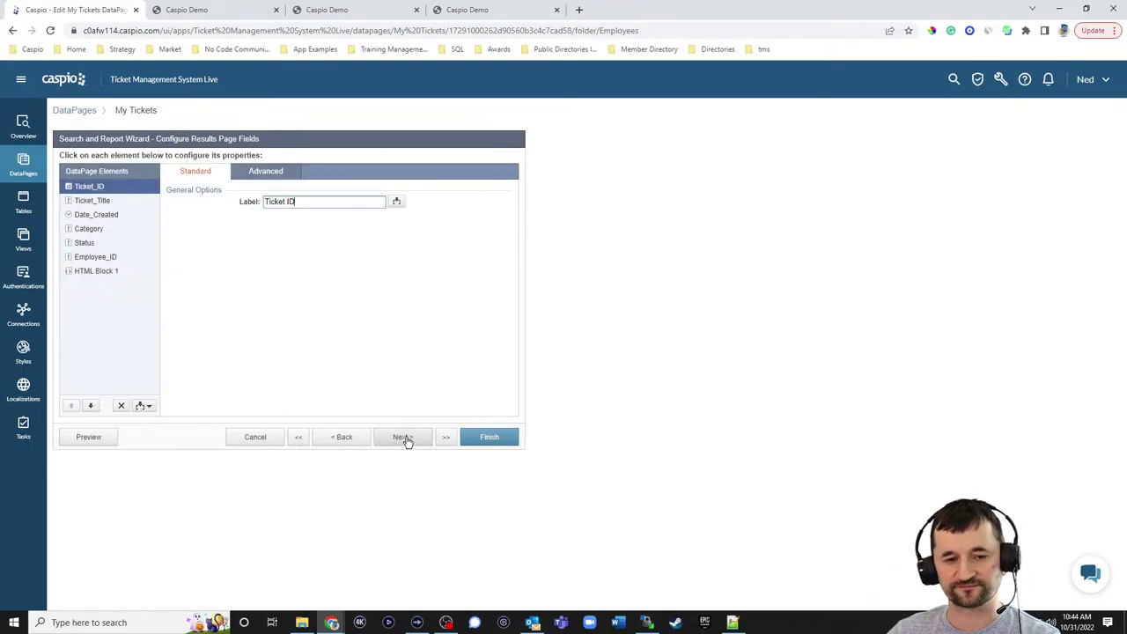
click(276, 172)
click(110, 204)
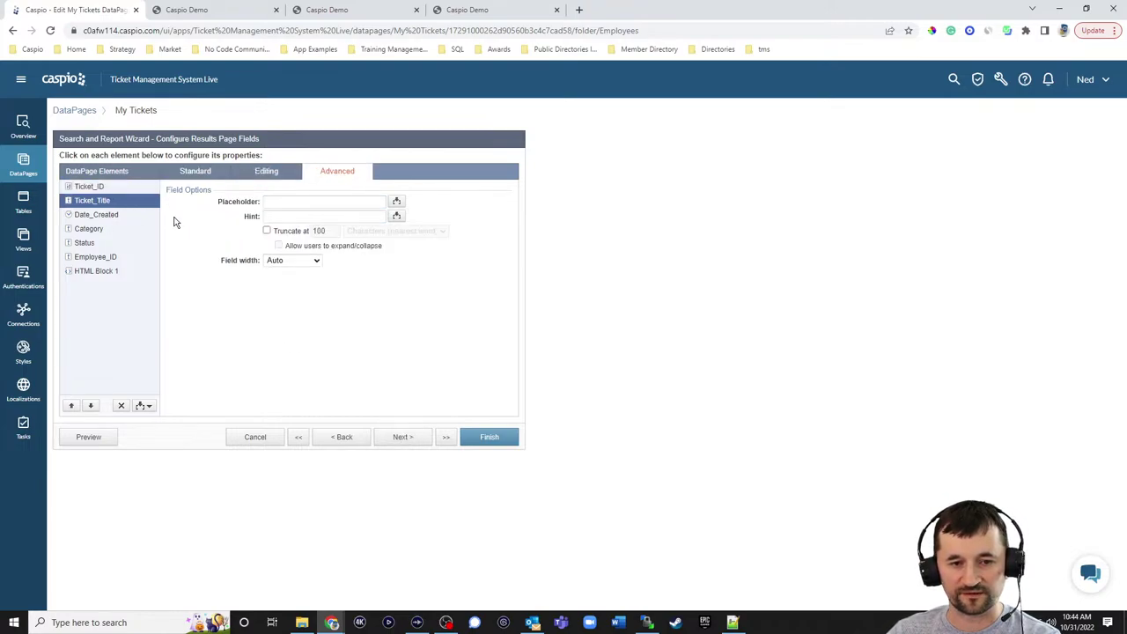
click(282, 176)
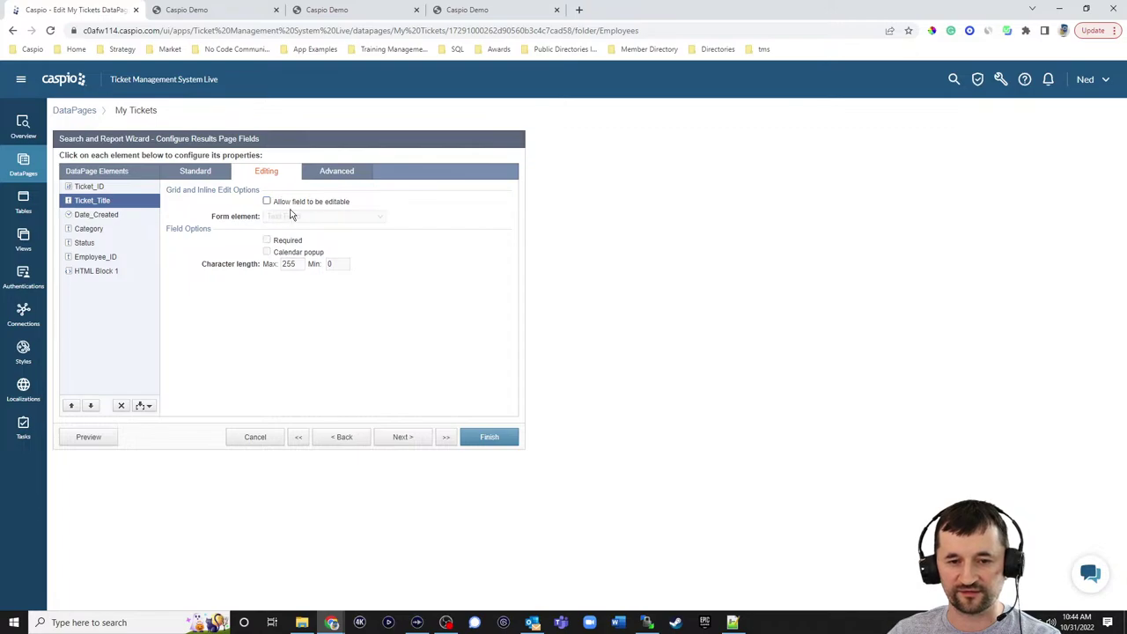
click(115, 216)
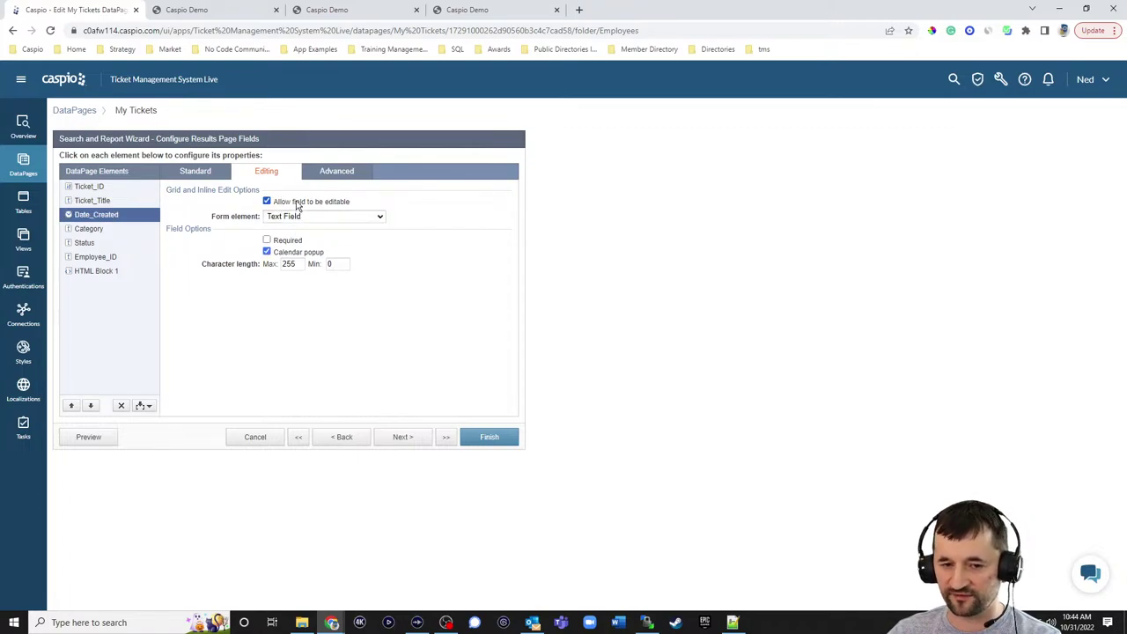
click(297, 204)
click(85, 230)
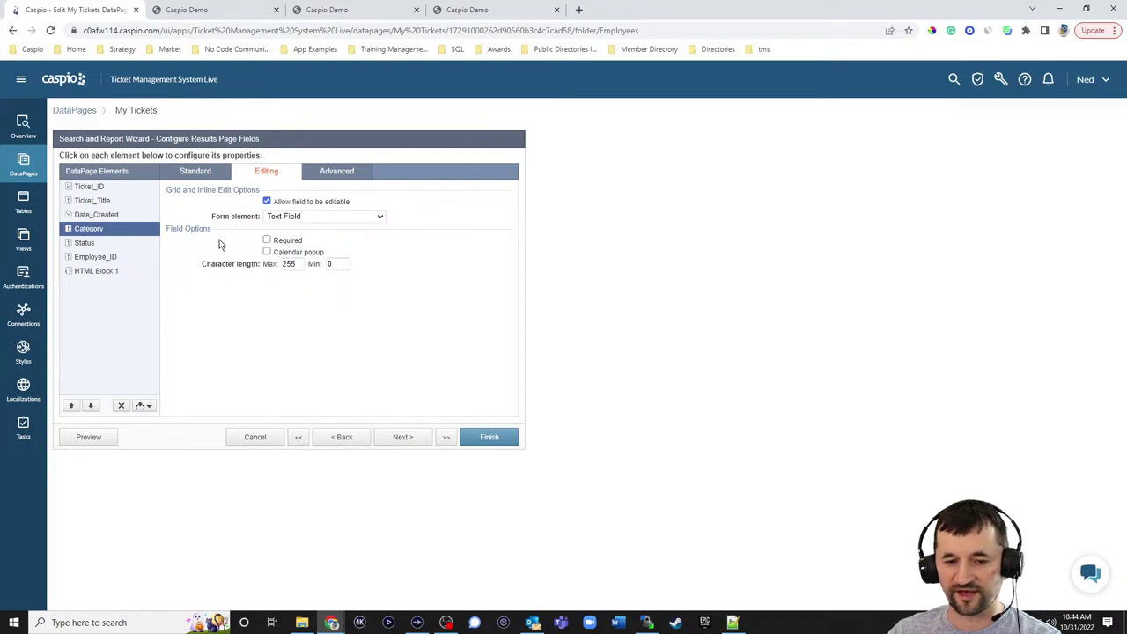
click(286, 206)
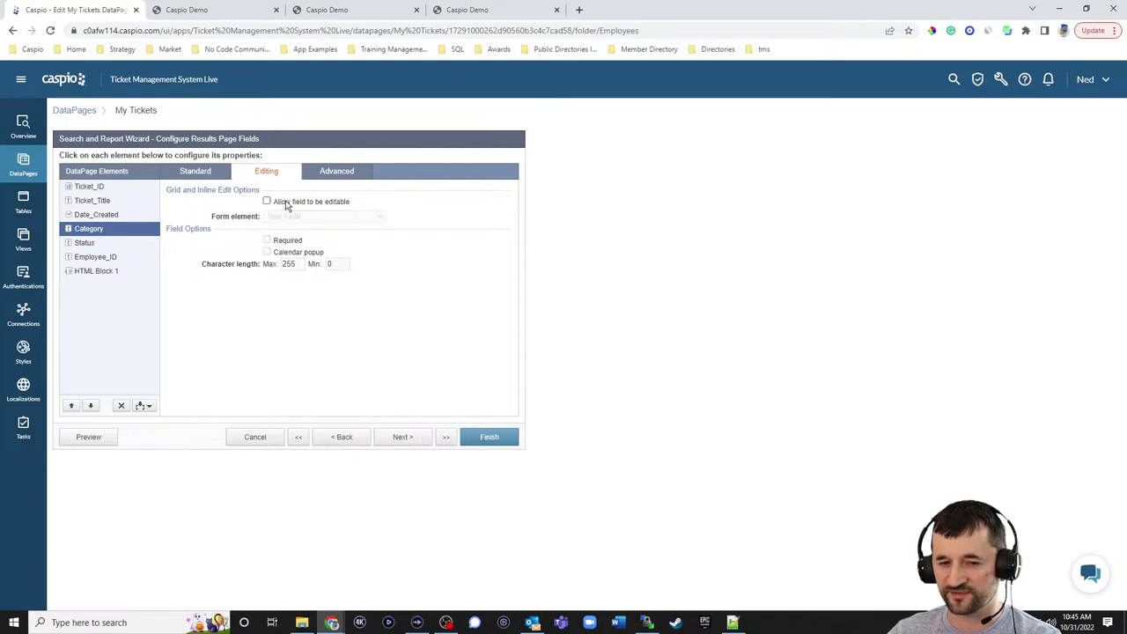
click(106, 244)
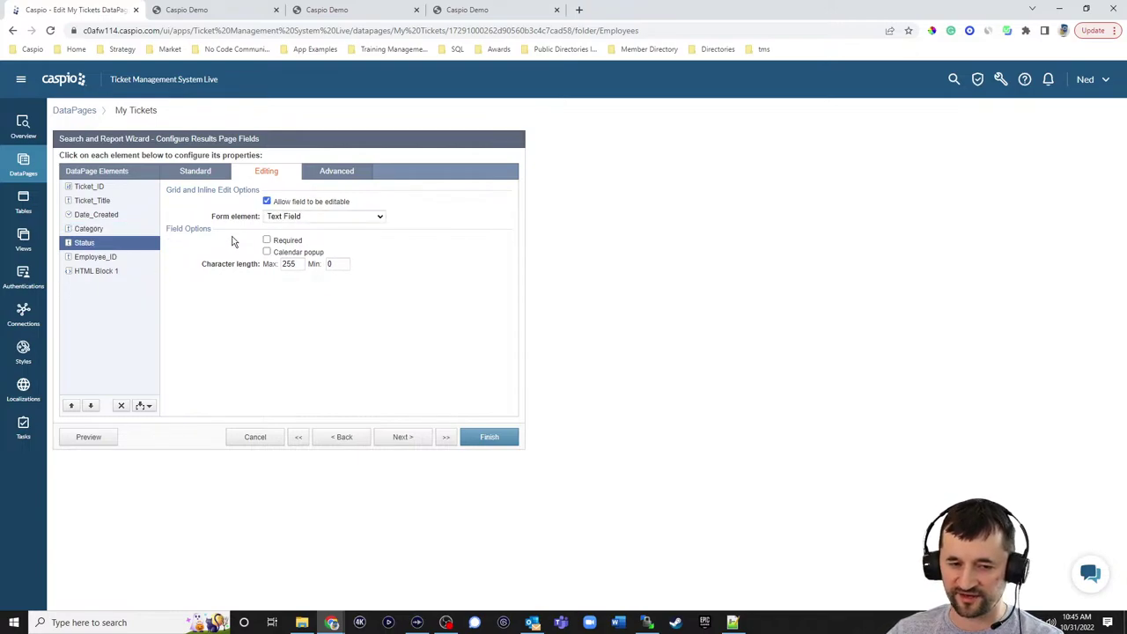
- Make Status a dropdown filled from the tms_tbl_status_lookup_1 lookup table
click(302, 217)
click(299, 267)
click(302, 252)
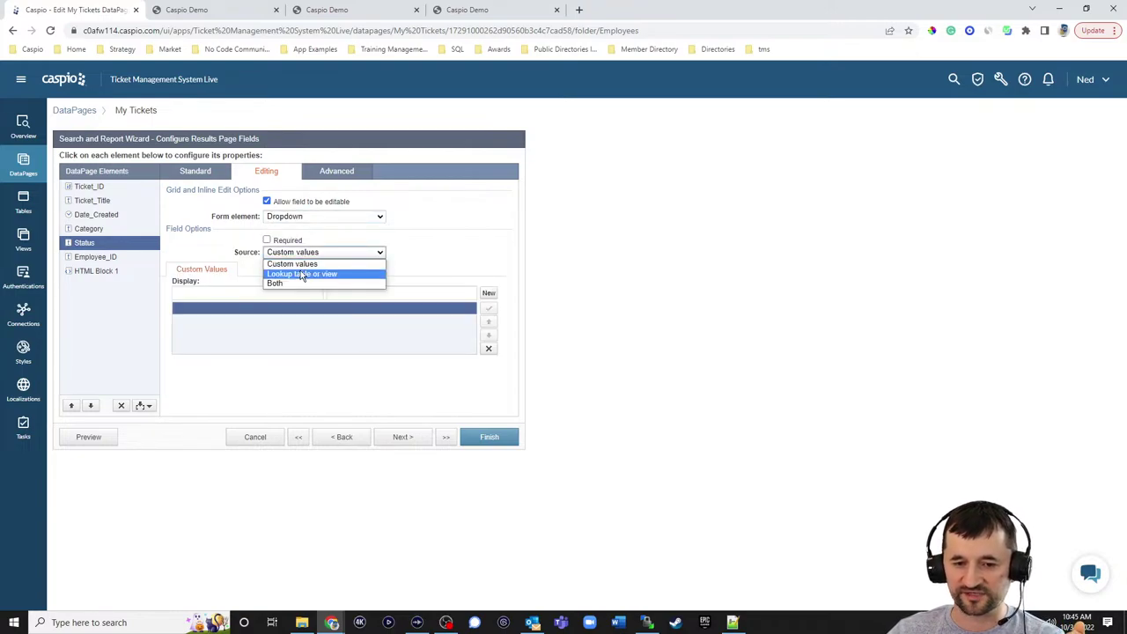
click(302, 270)
click(302, 285)
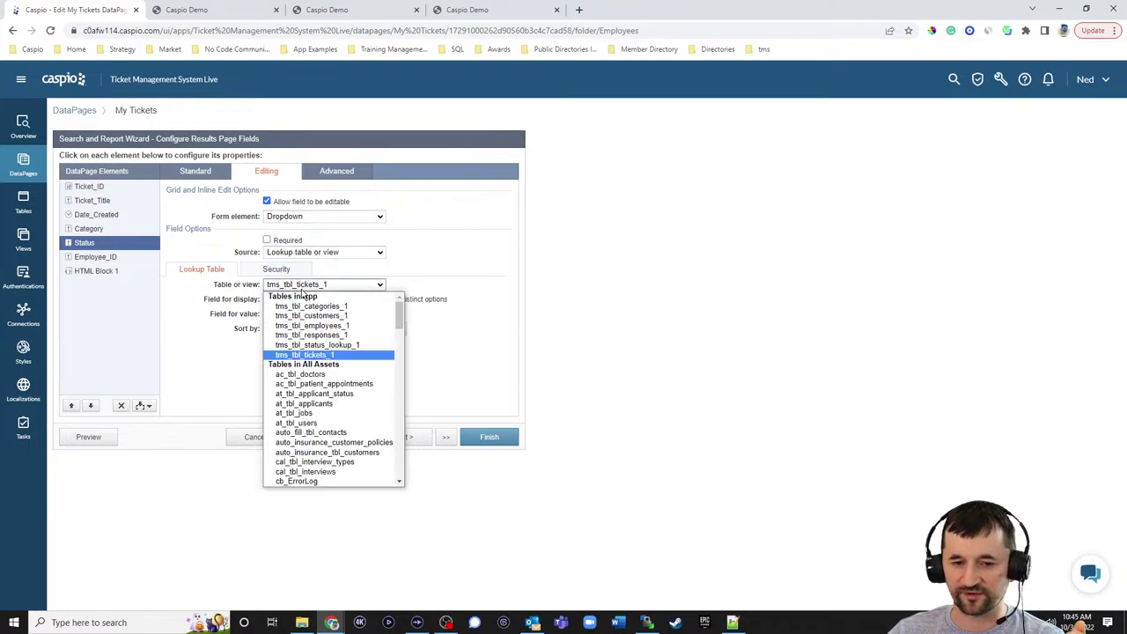
click(309, 345)
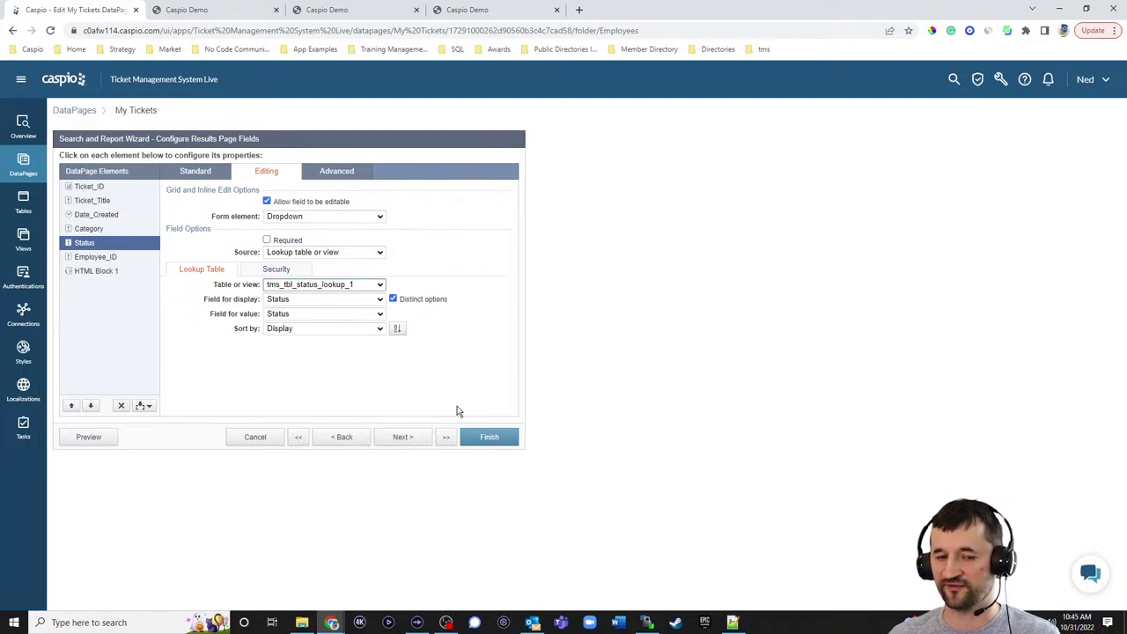
- Review Employee_ID's value source unchanged, then open HTML Block 1 and the page files in Notepad++
click(95, 257)
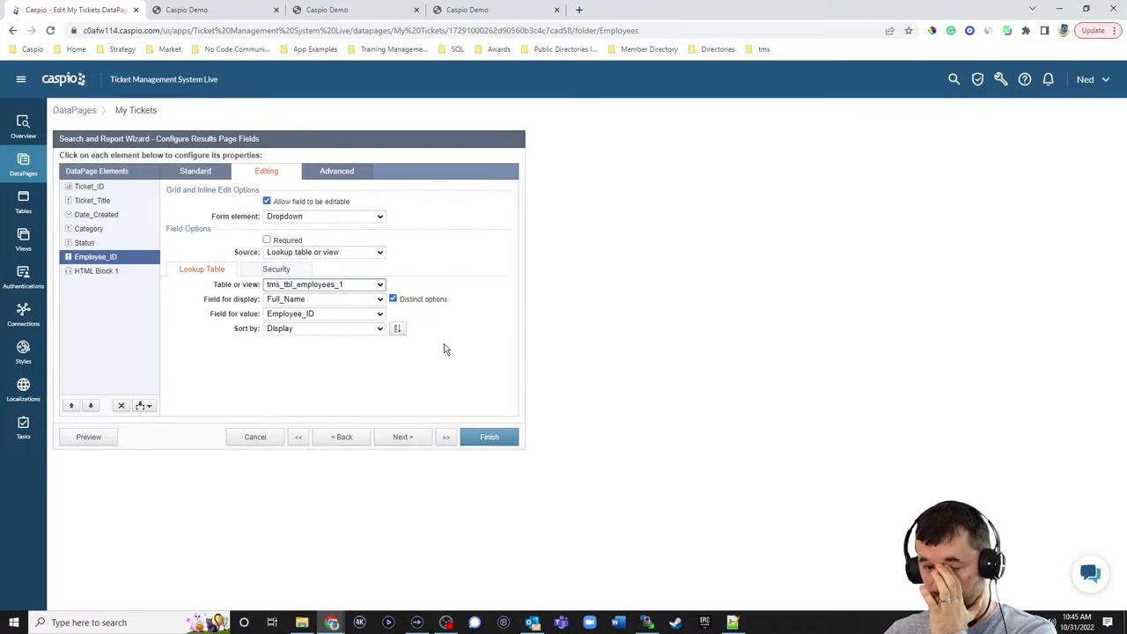
click(331, 254)
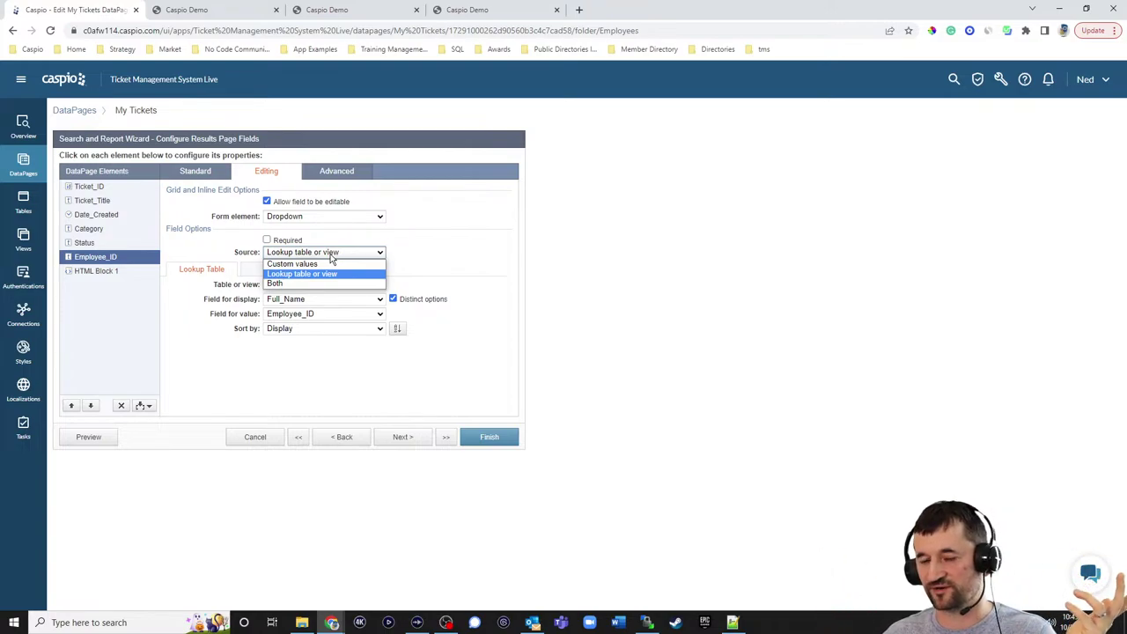
click(556, 249)
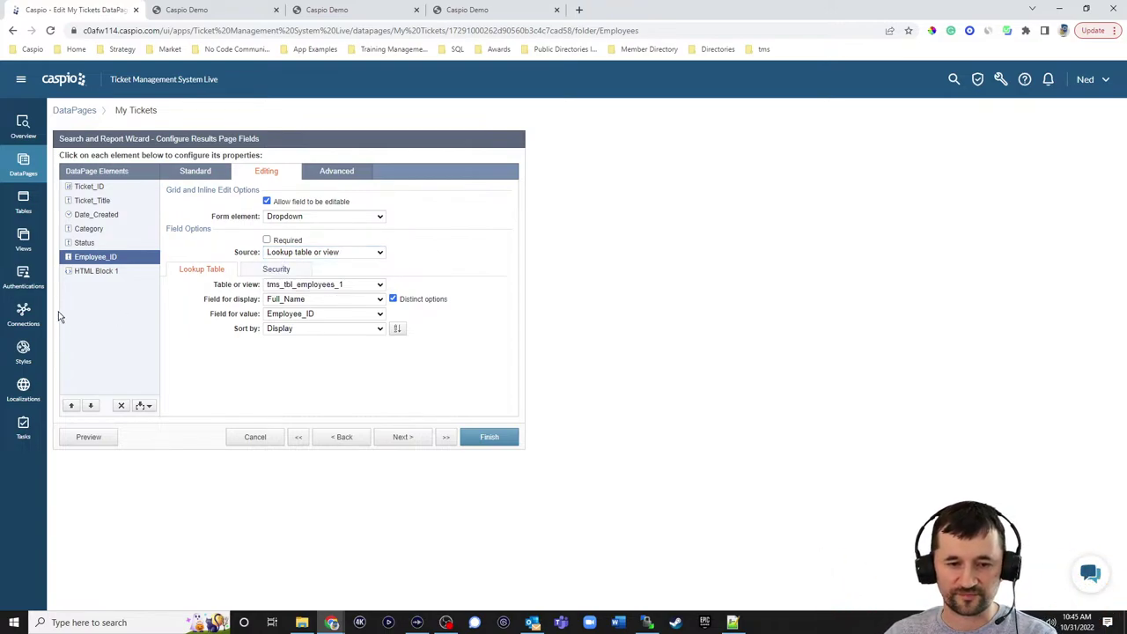
click(86, 272)
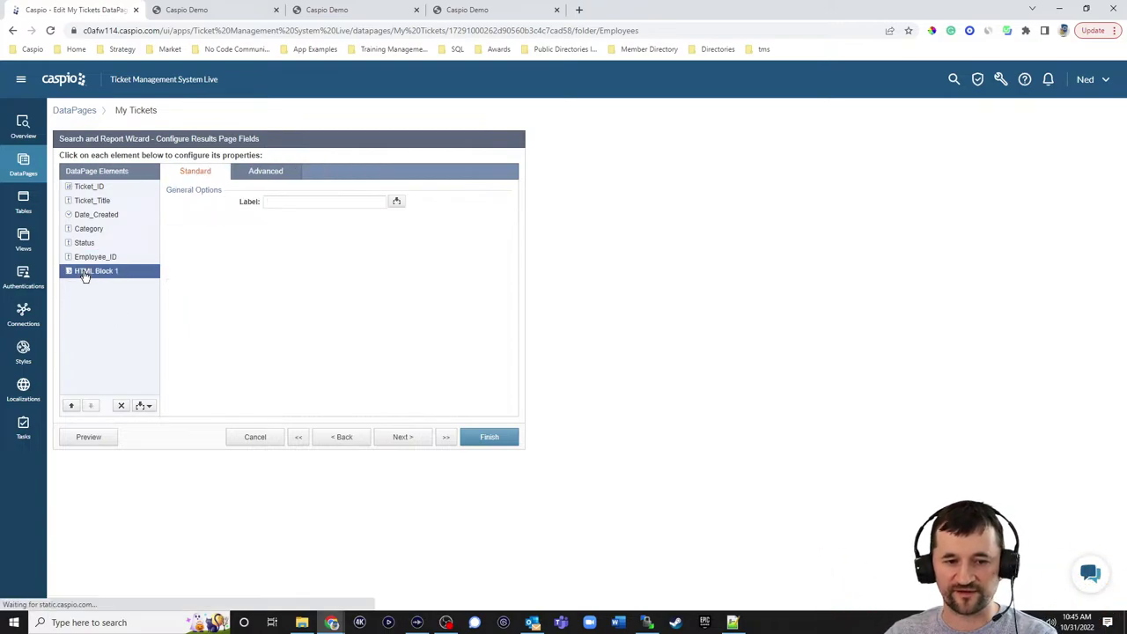
click(731, 622)
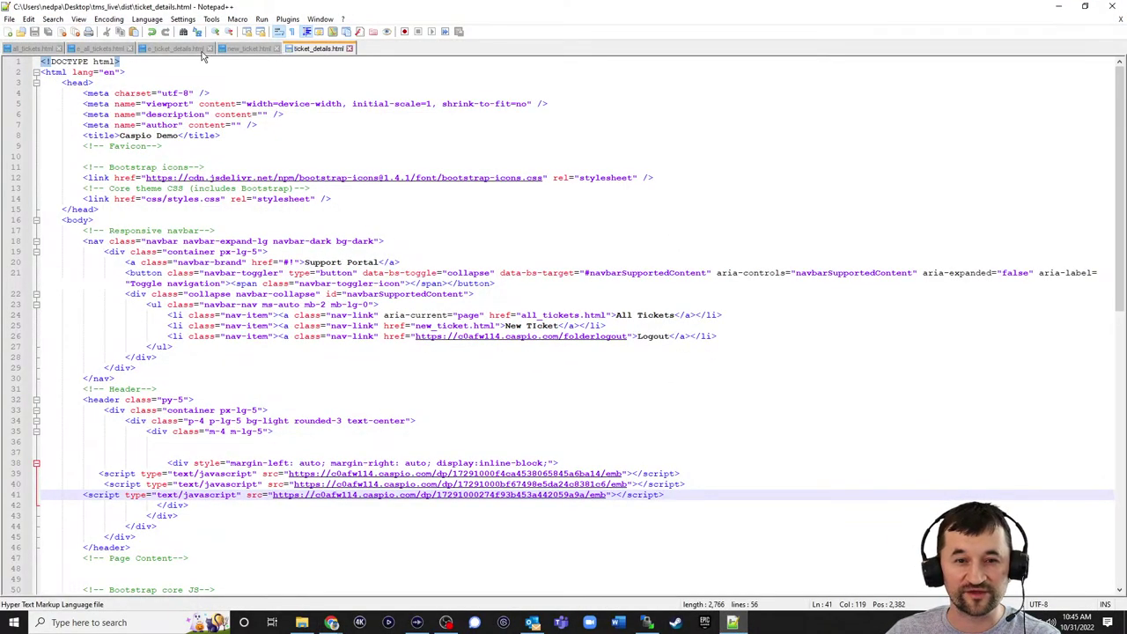
- Compare e_ticket_details.html with ticket_details.html, then view HTML Block 1's raw source in Caspio
click(172, 49)
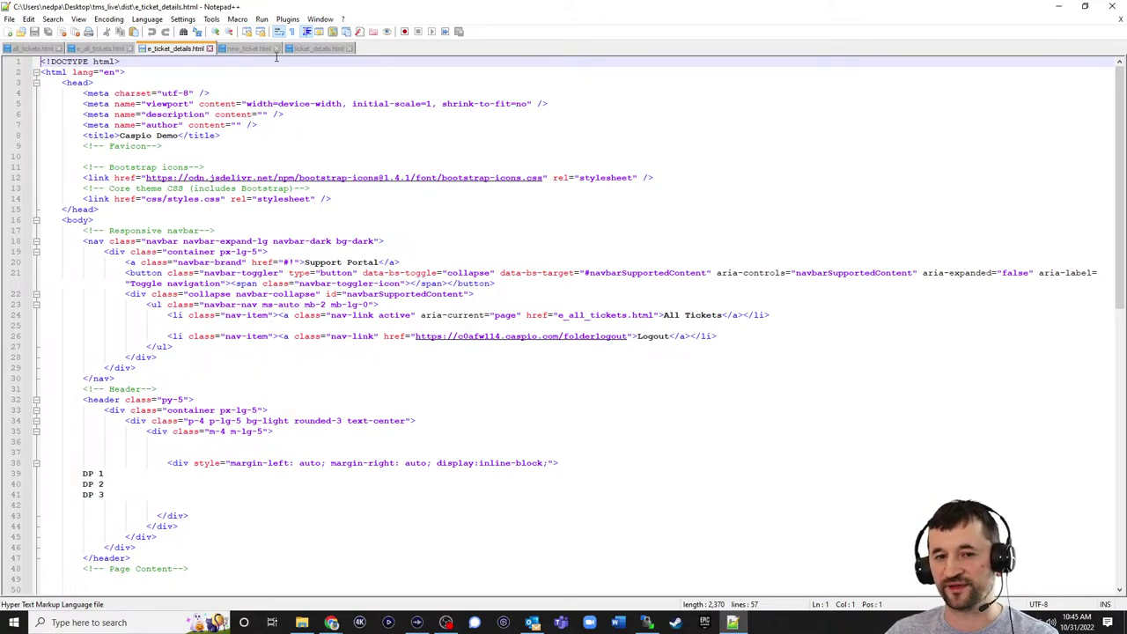
click(322, 49)
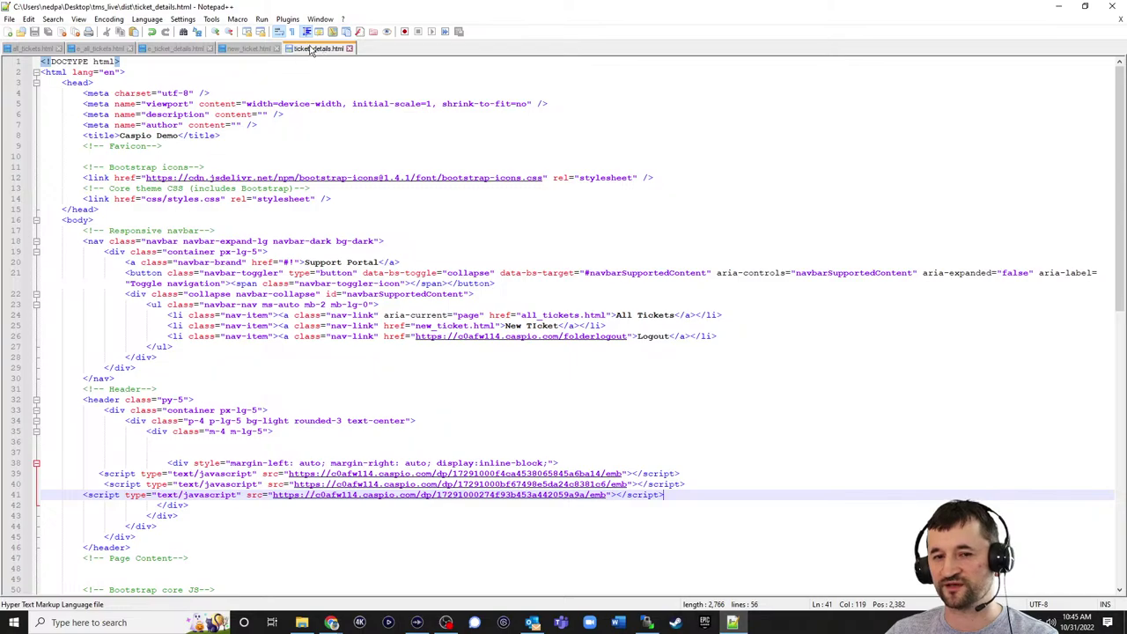
click(185, 50)
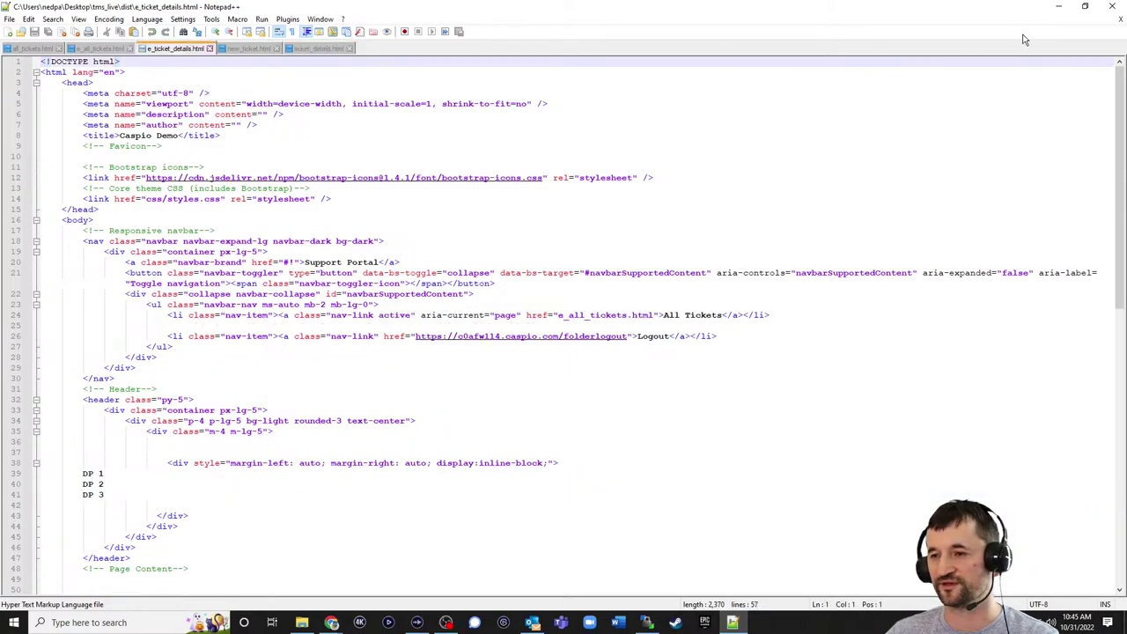
click(1057, 7)
click(375, 244)
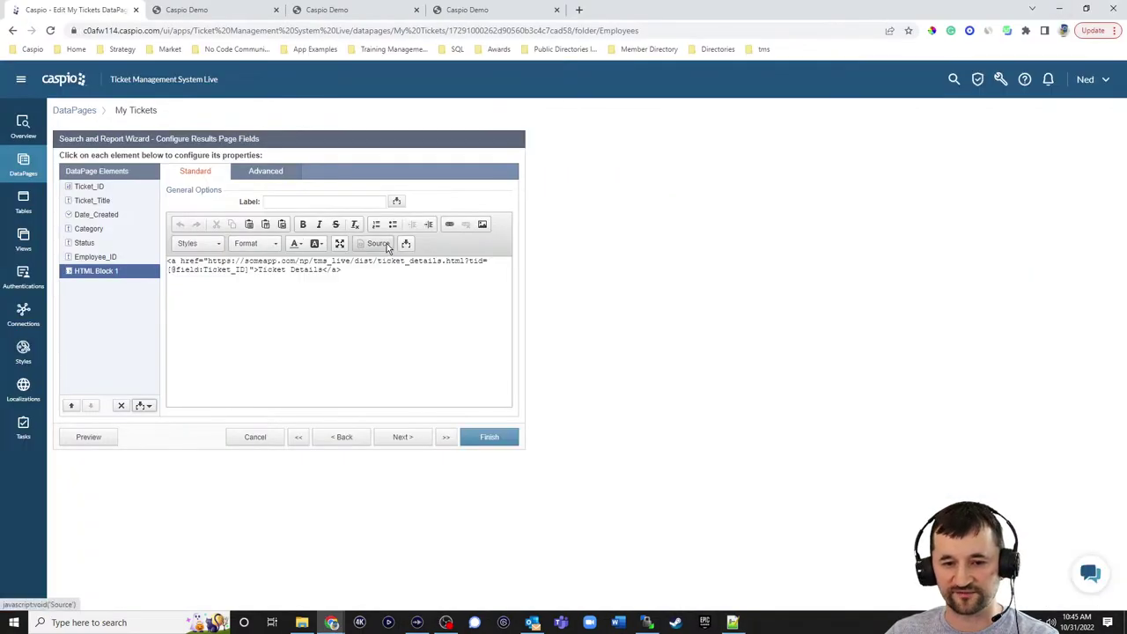
- Point the Ticket Details link to e_ticket_details.html and finish the My Tickets DataPage wizard
click(381, 263)
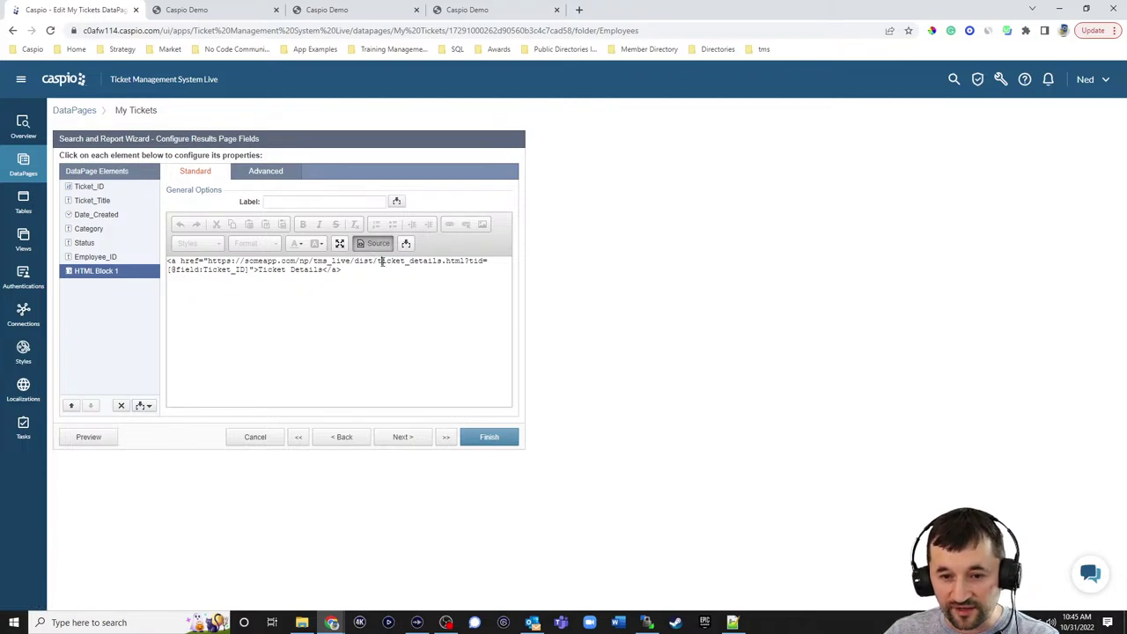
text(e_)
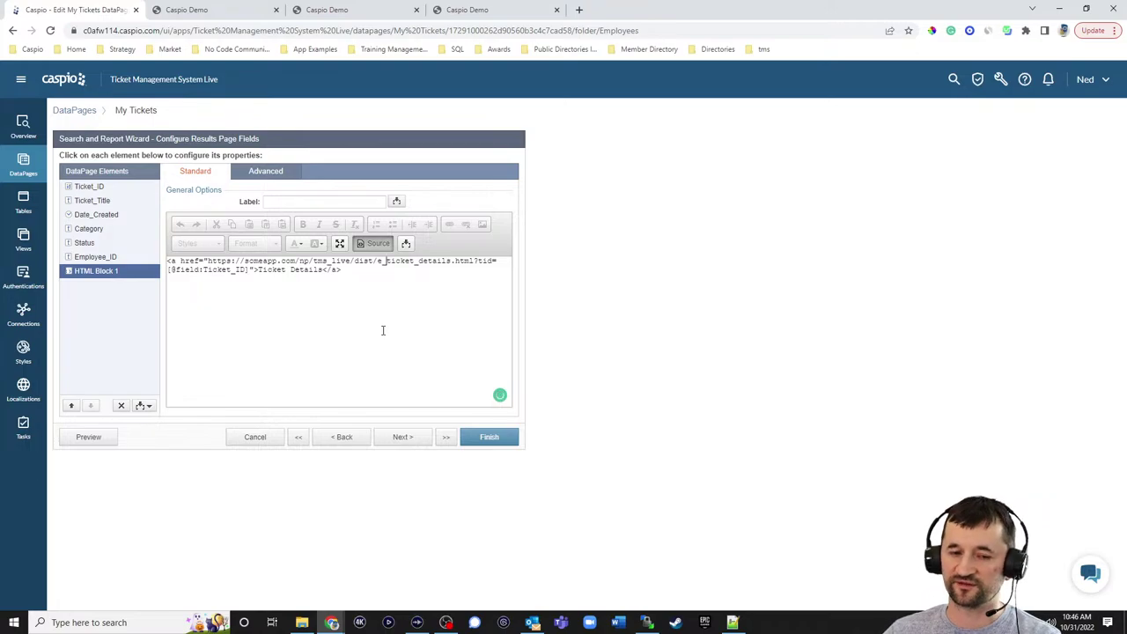
click(402, 440)
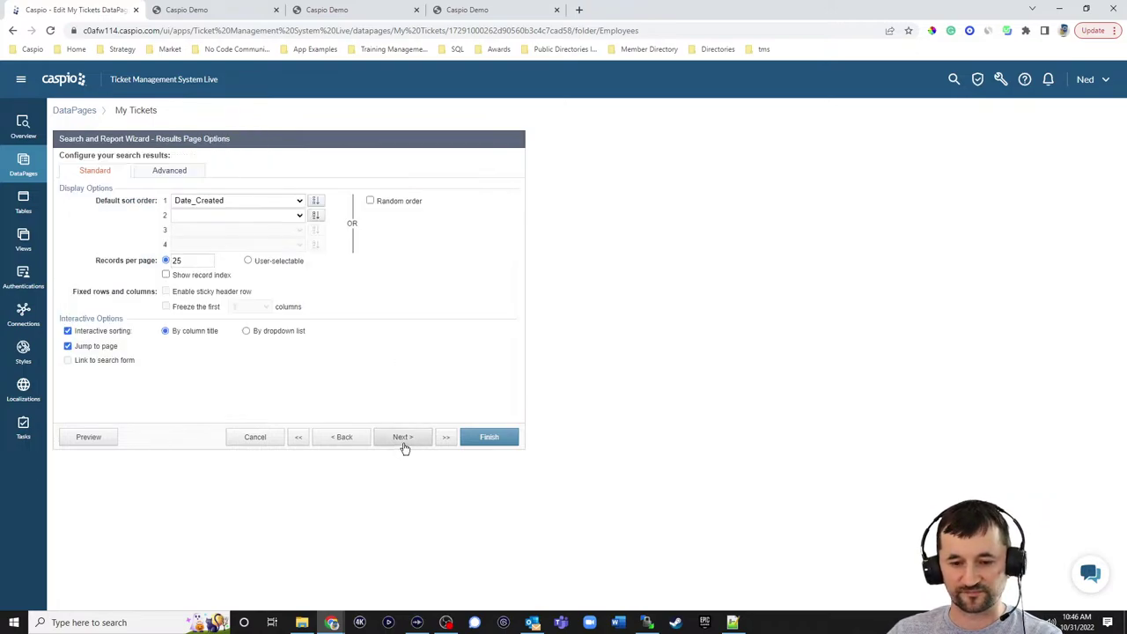
click(404, 445)
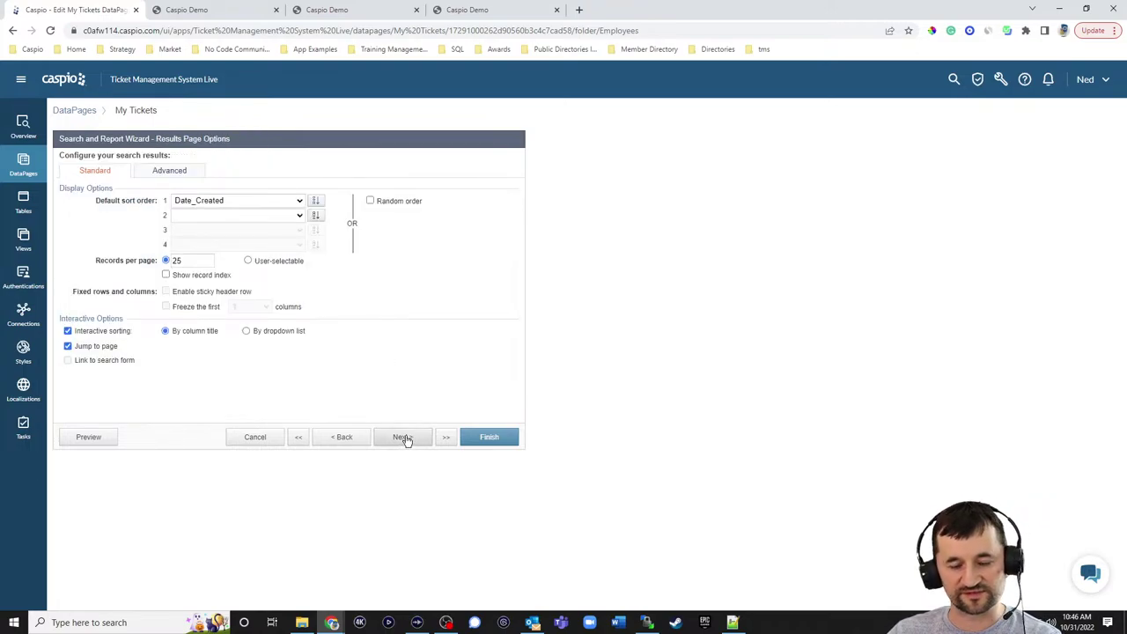
click(507, 436)
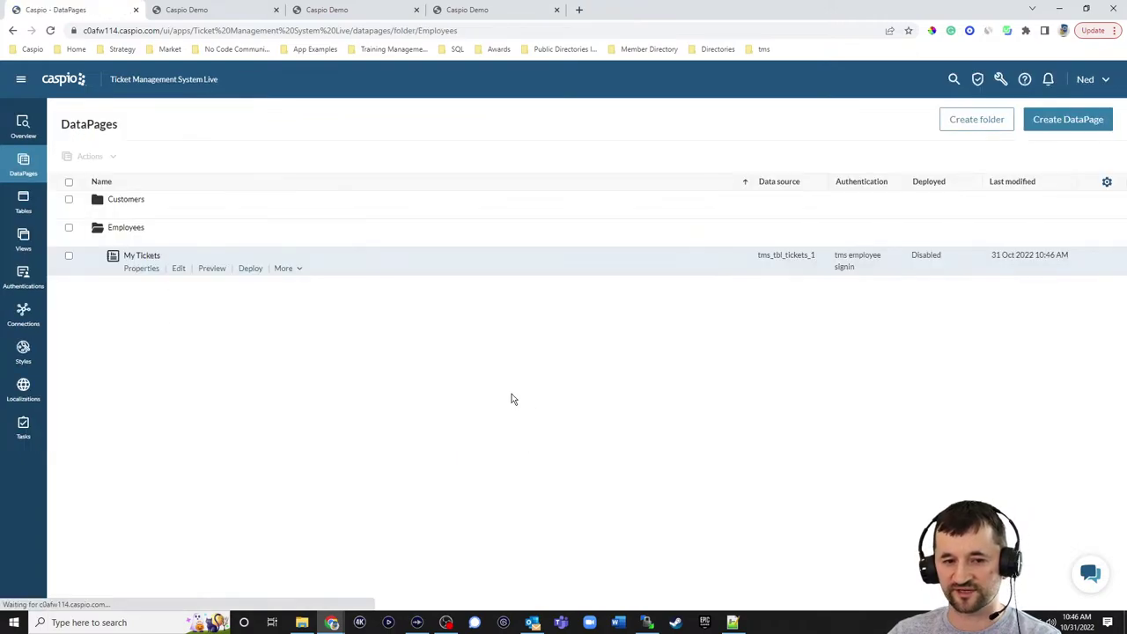
- Enable deployment for My Tickets and copy its embed code
click(250, 268)
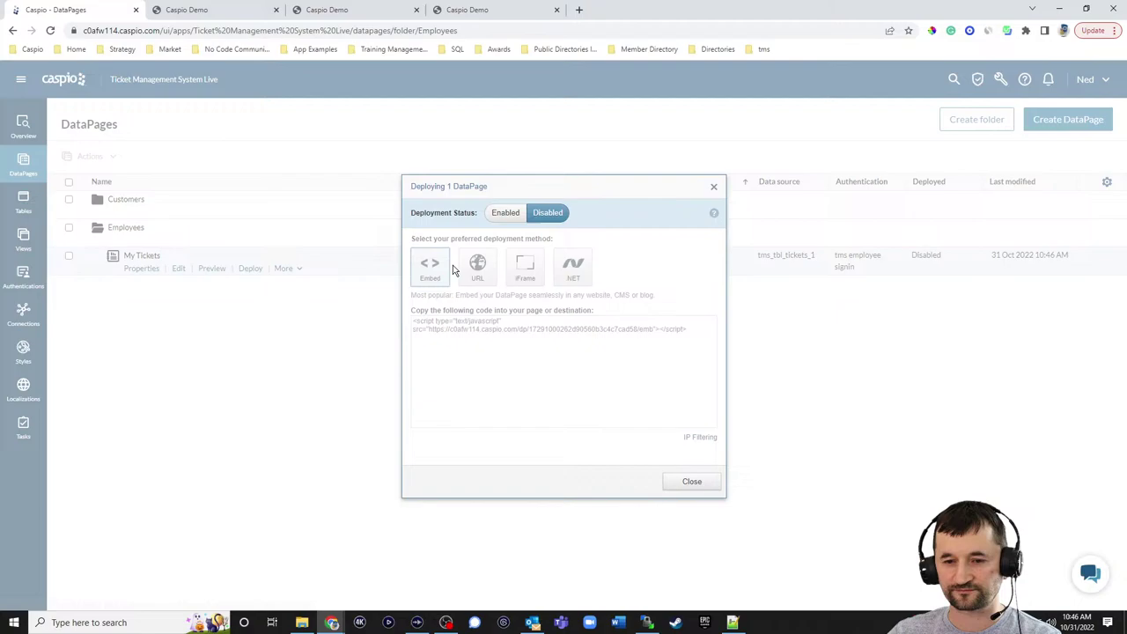
click(503, 213)
click(518, 331)
click(692, 481)
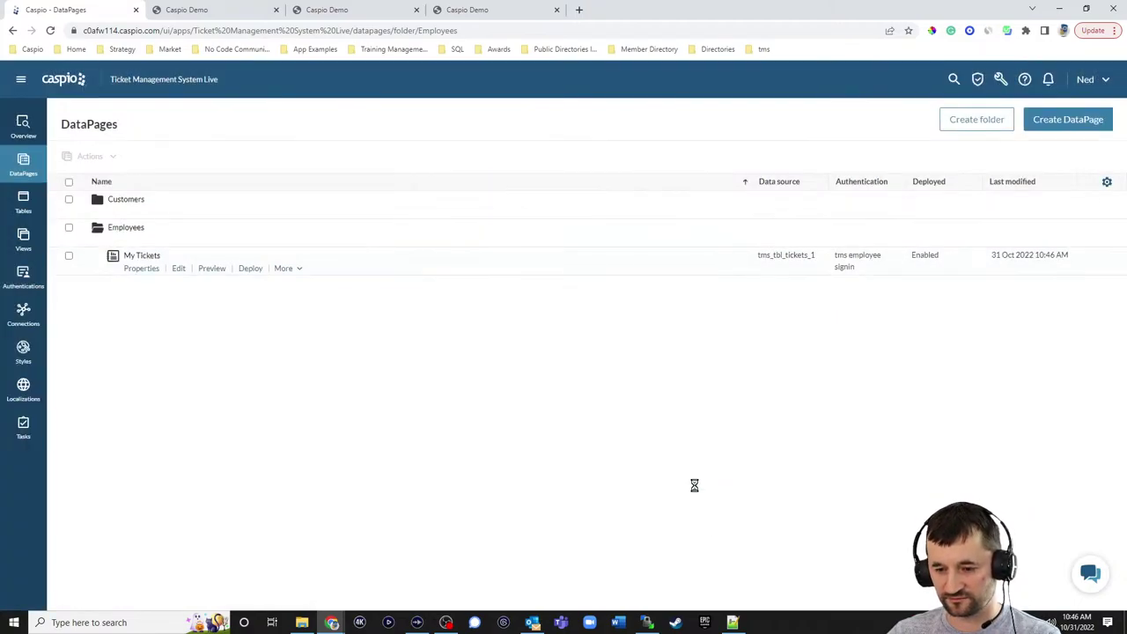
click(732, 623)
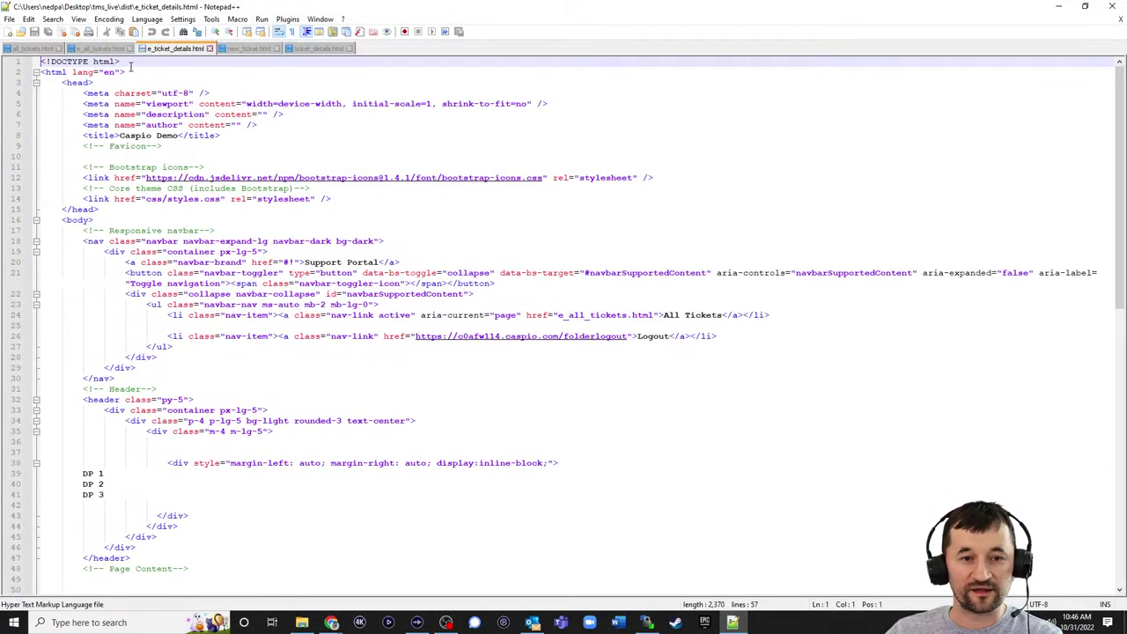
- Replace the DataPage placeholder on line 38 of e_all_tickets.html with the embed script and save
click(99, 49)
drag(178, 475, 125, 475)
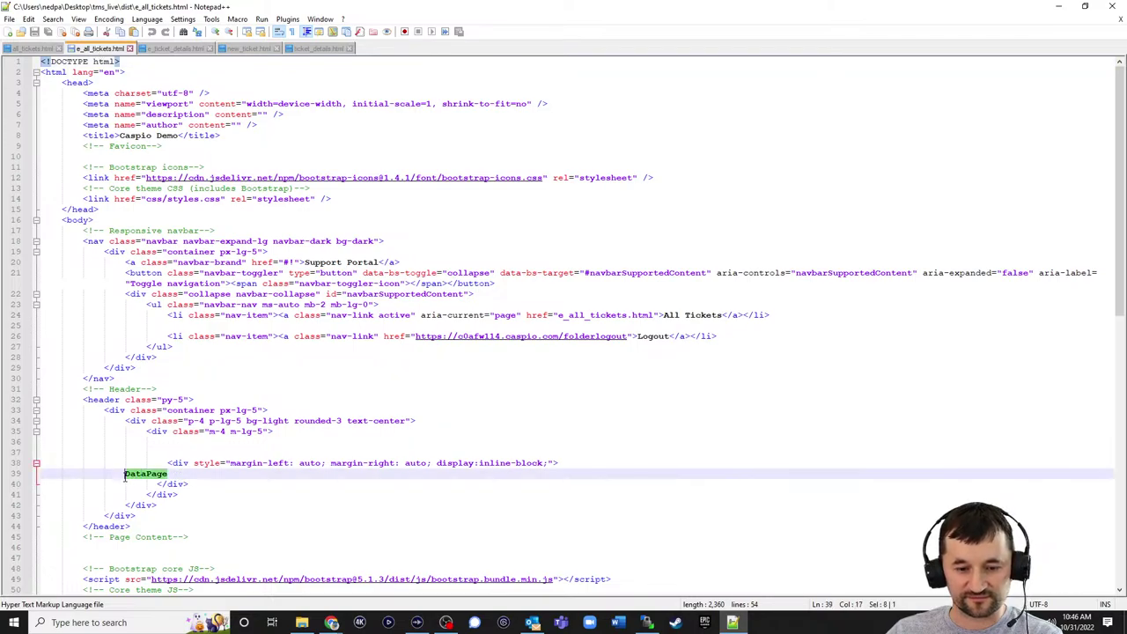
key(ctrl+v)
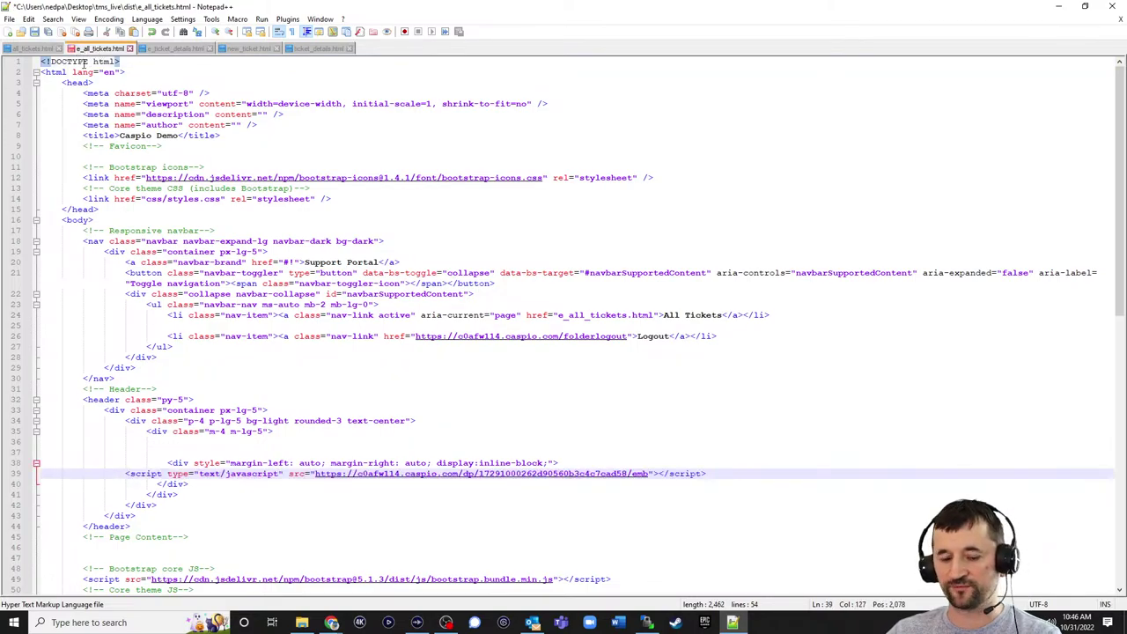
key(ctrl+s)
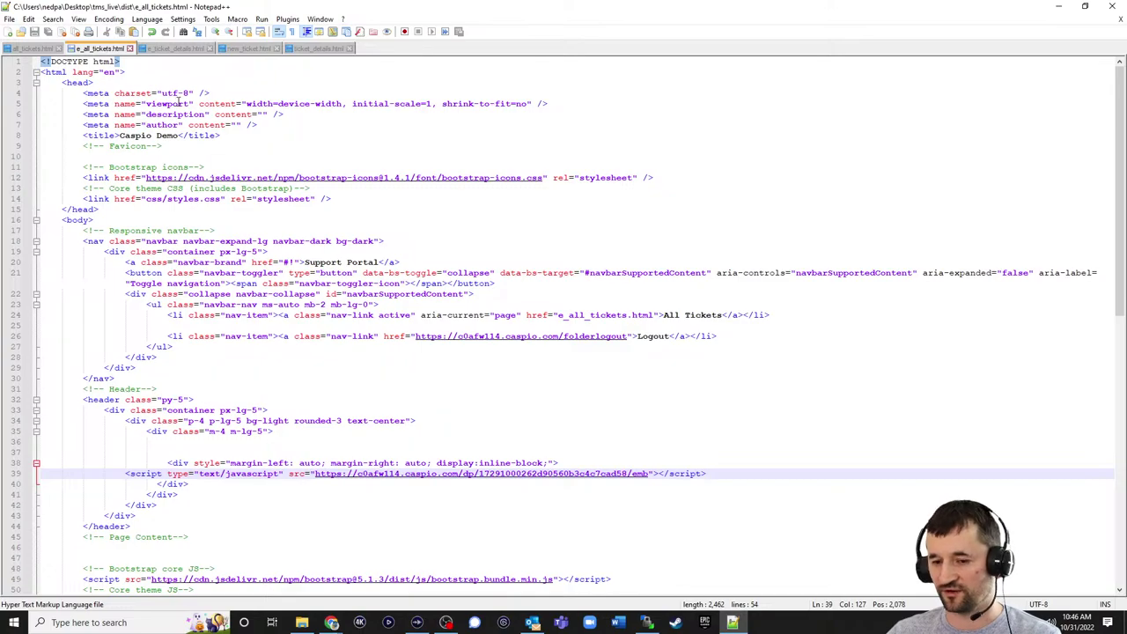
- Upload e_all_tickets.html to the server's dist folder, overwriting the existing file
click(1058, 7)
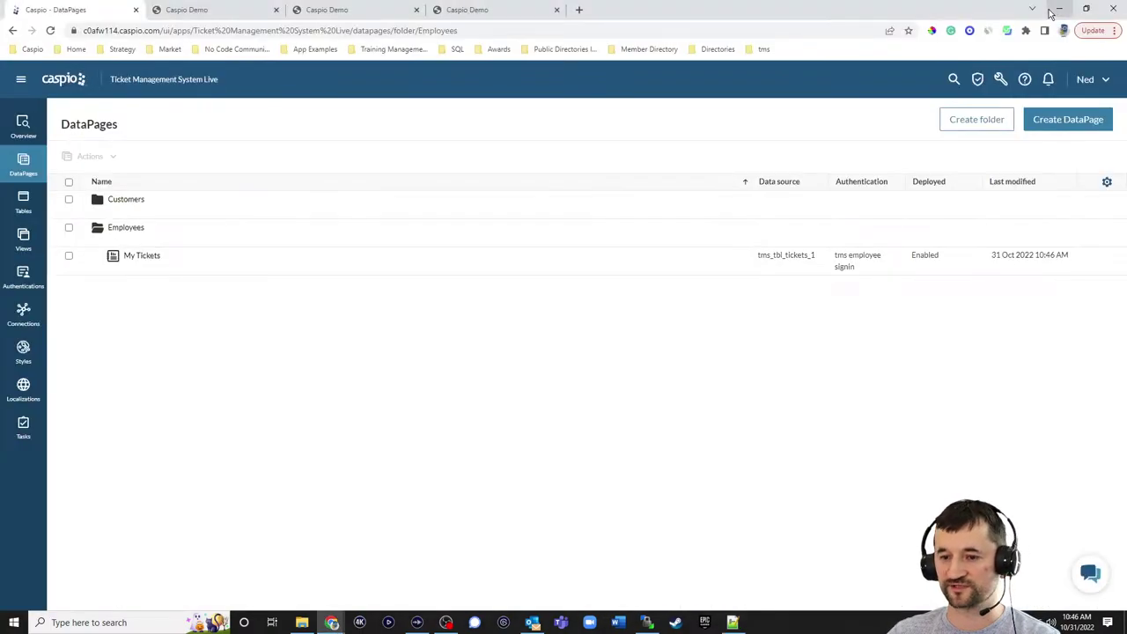
click(646, 623)
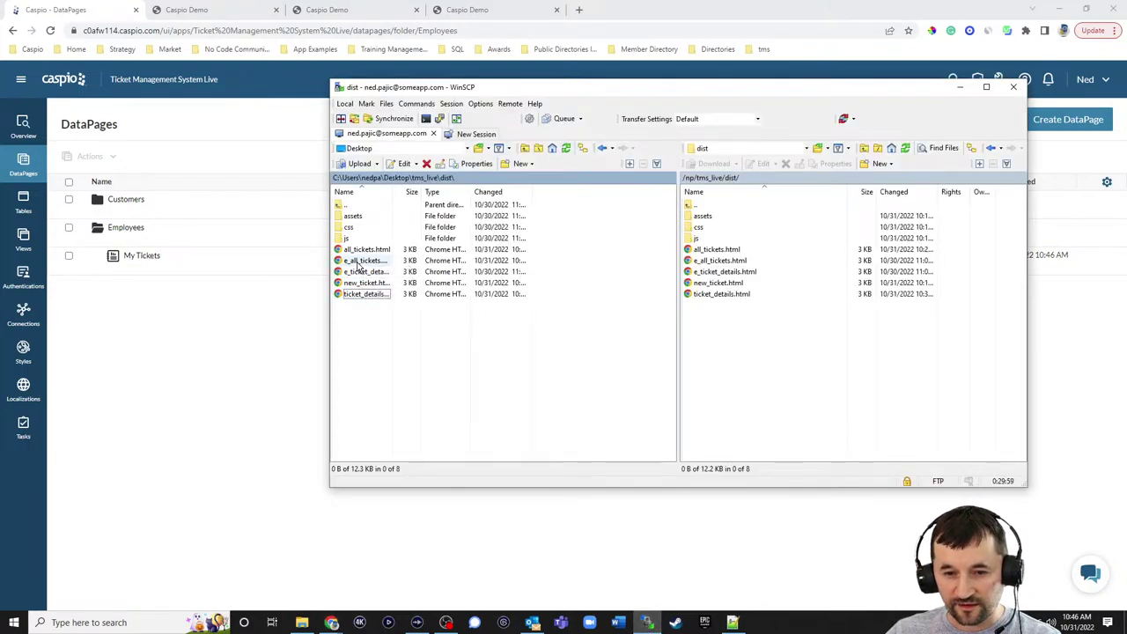
drag(365, 260, 709, 341)
click(643, 333)
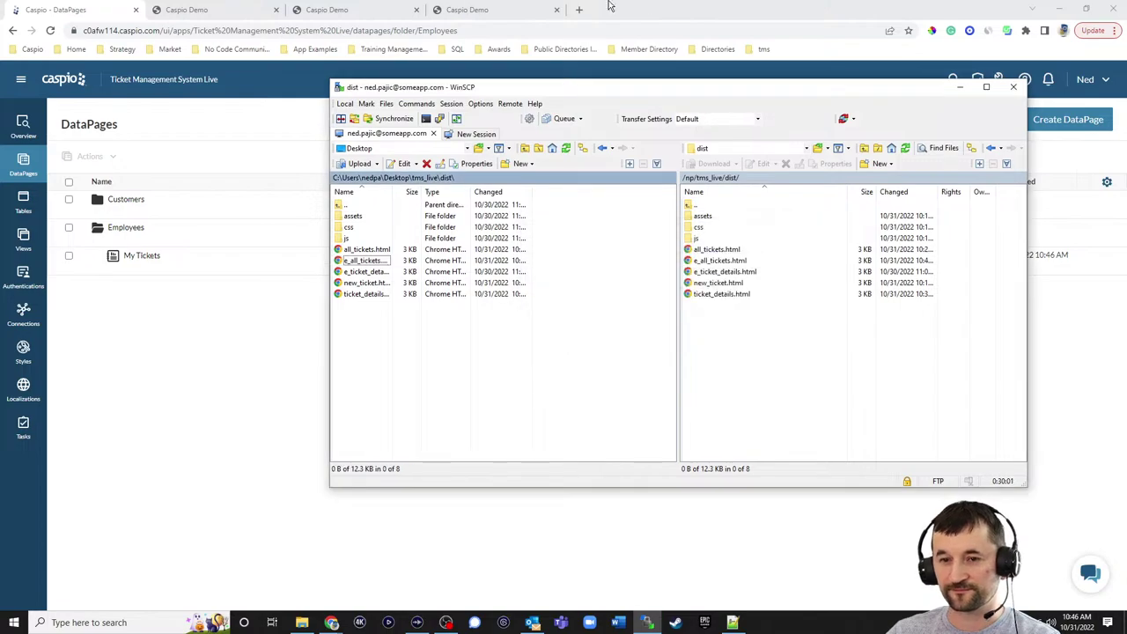
click(475, 10)
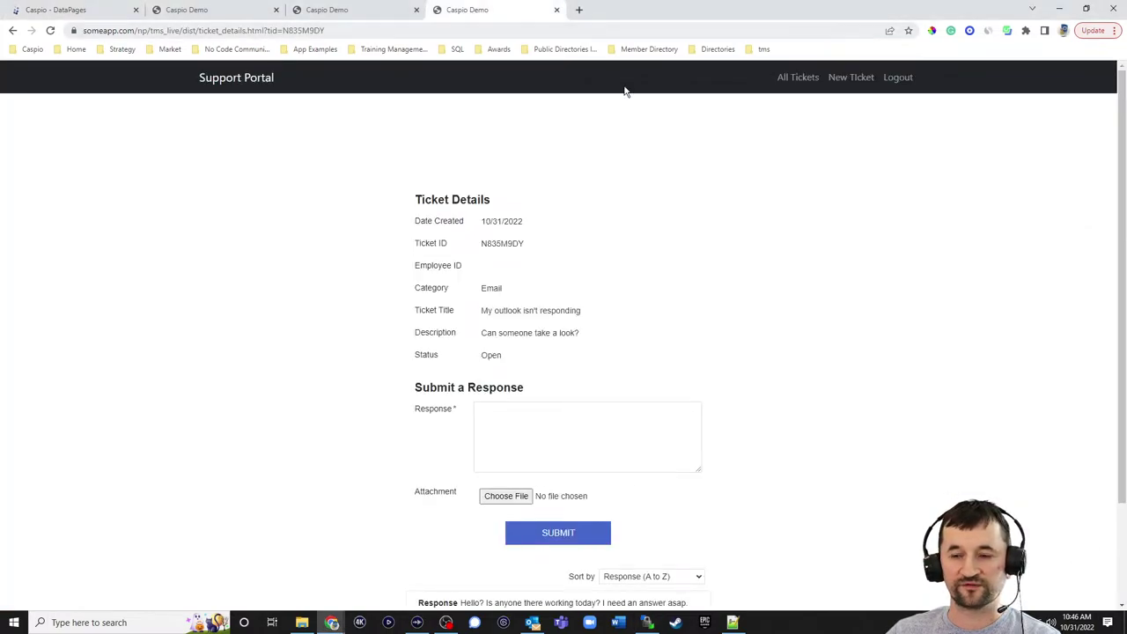
- Open the All Tickets address in a new tab as e_all_tickets
click(803, 79)
click(330, 30)
key(ctrl+c)
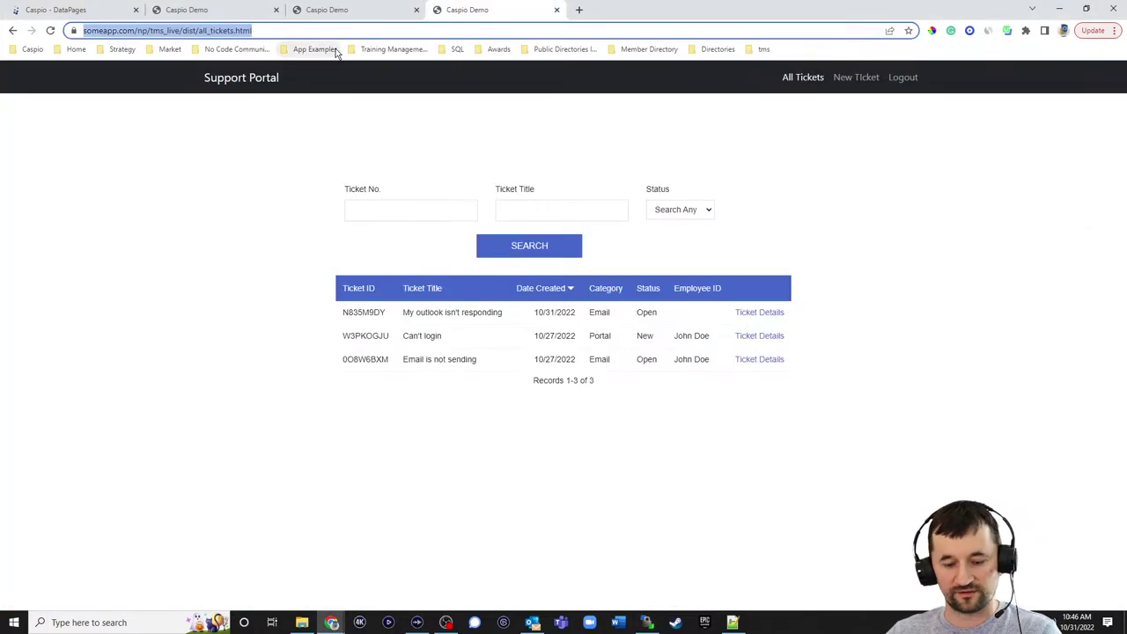
click(579, 10)
key(ctrl+v)
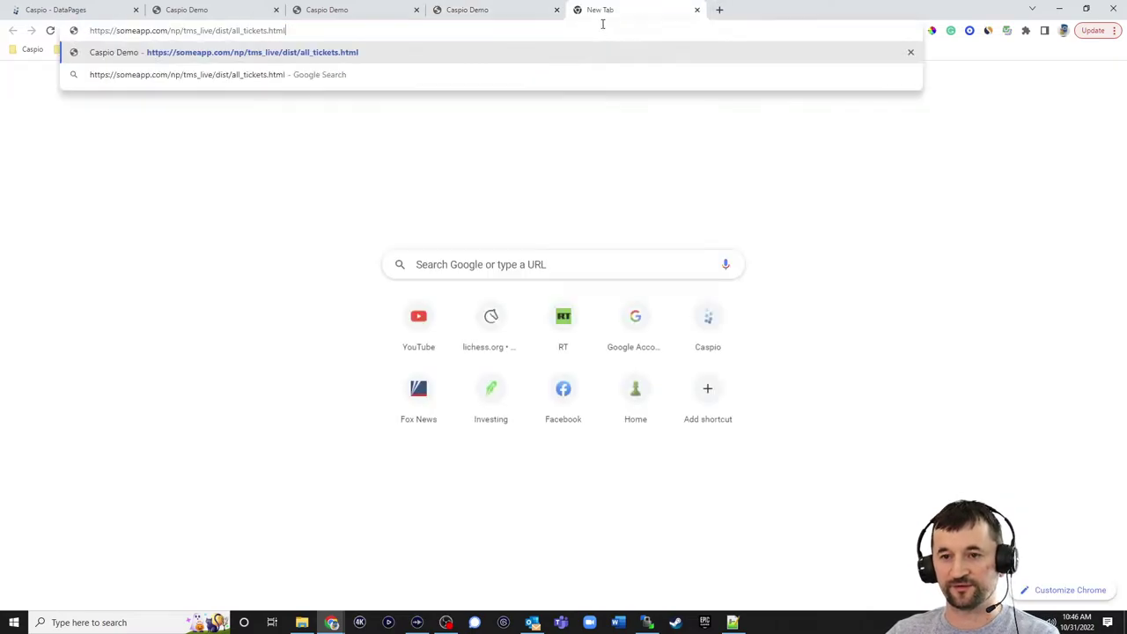
click(233, 31)
text(e_)
key(Return)
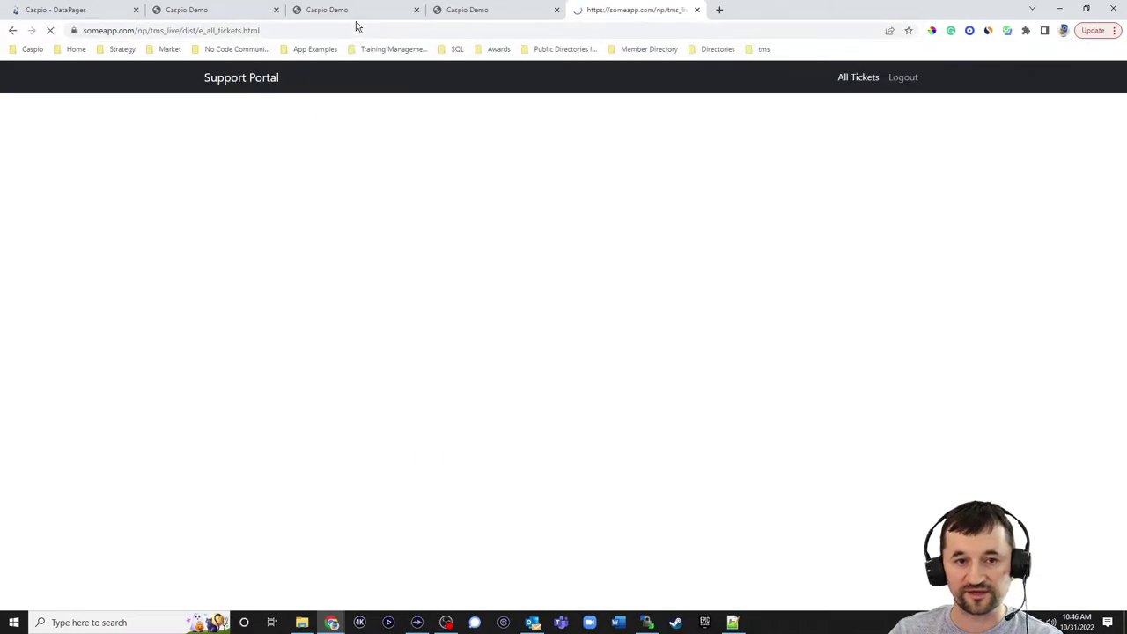
- Sign in with the employee's e-mail and dismiss the password breach warning
triple_click(623, 192)
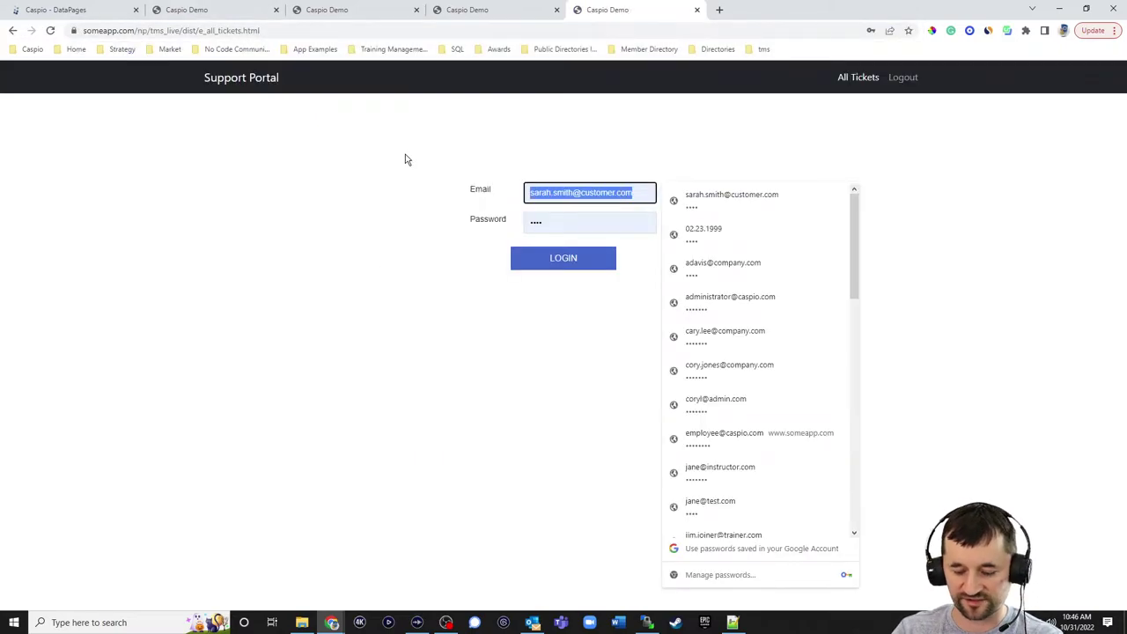
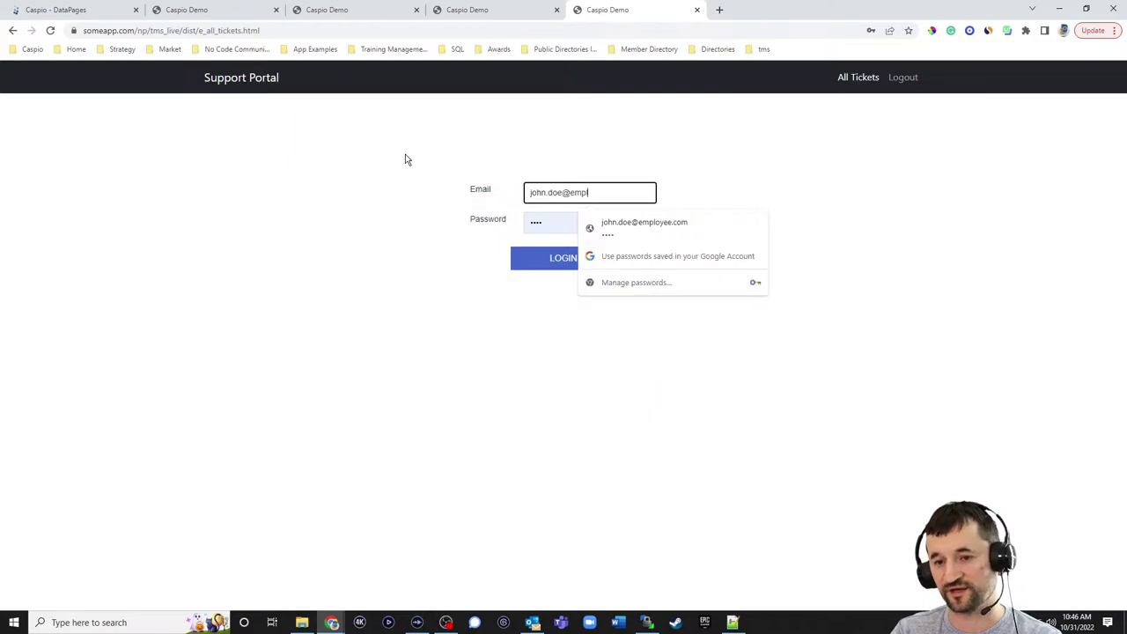
key(Tab)
key(Return)
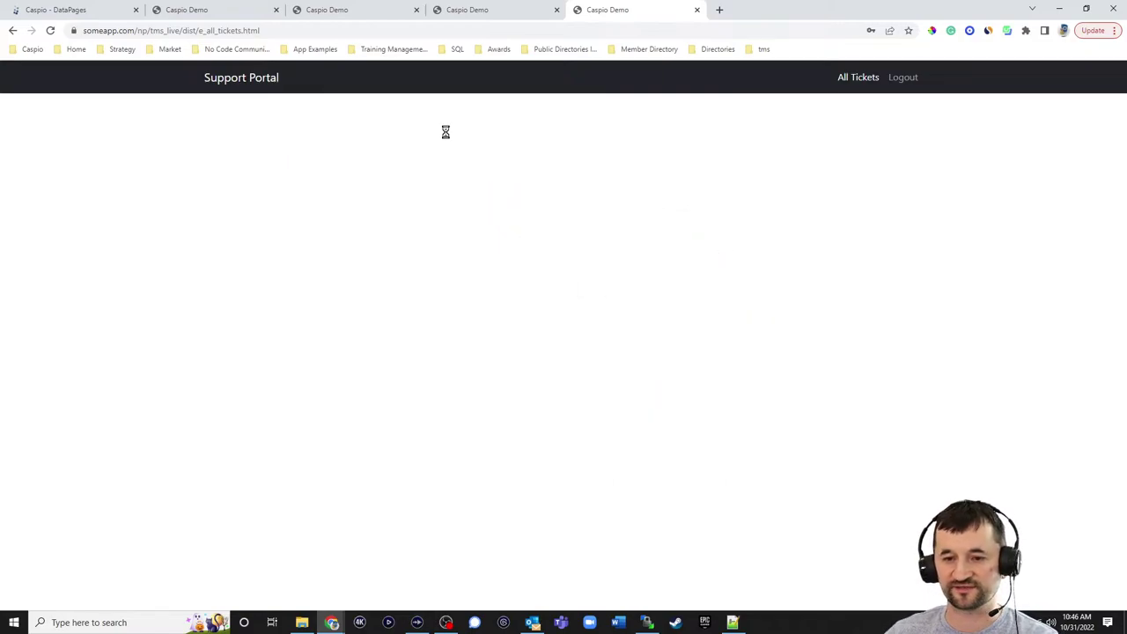
click(666, 201)
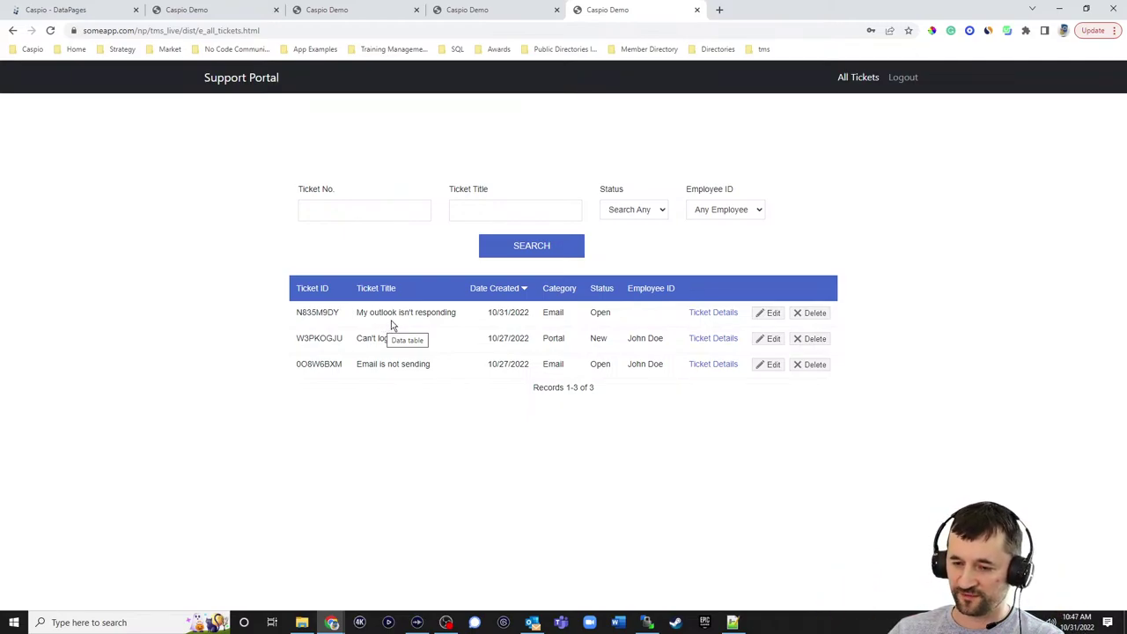
- Assign the employee to ticket N835M9DY through Edit and UPDATE
click(730, 209)
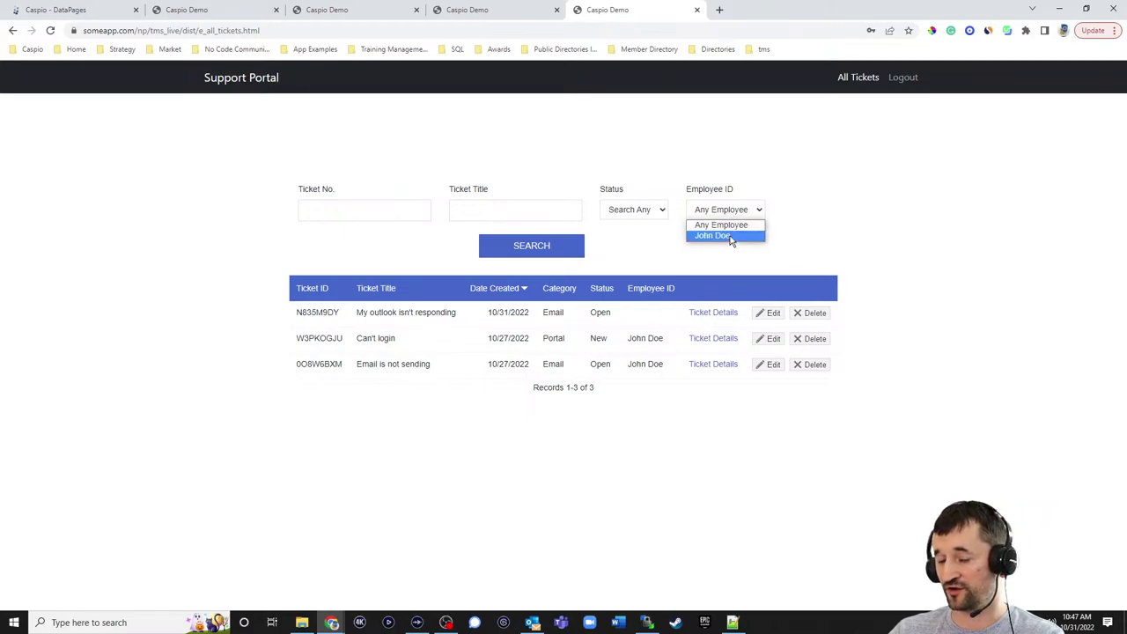
click(833, 258)
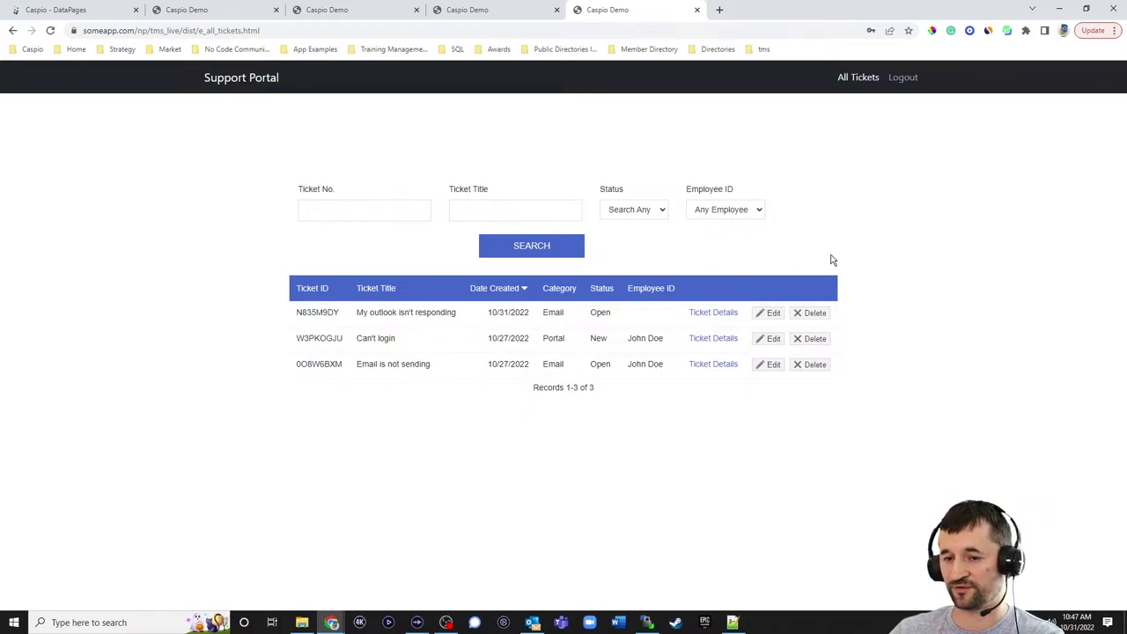
click(771, 314)
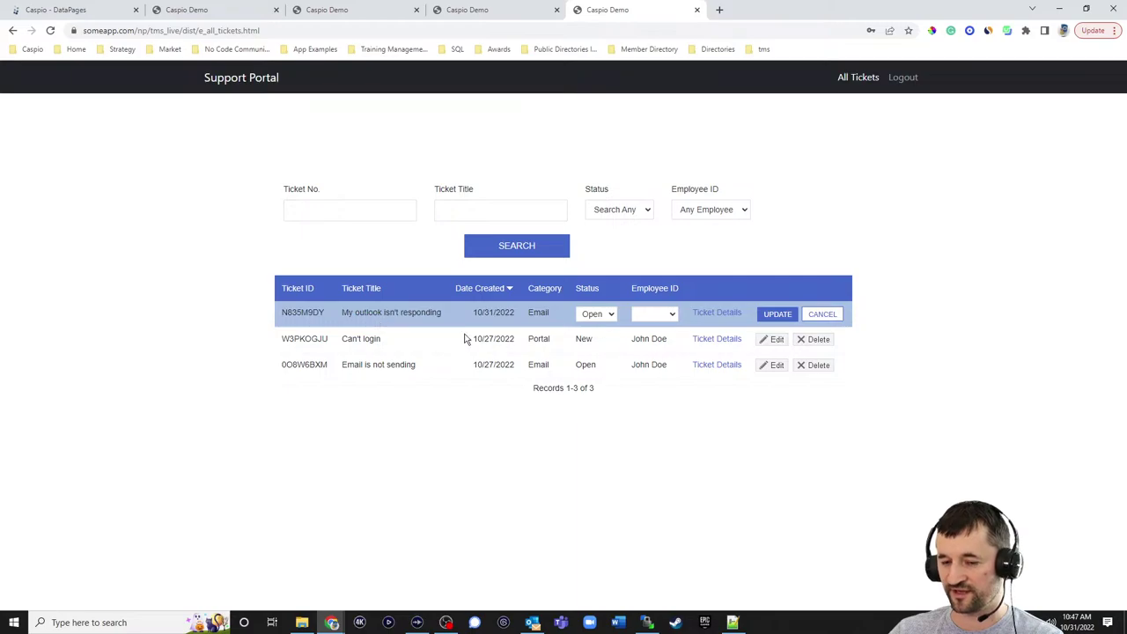
click(651, 317)
click(653, 331)
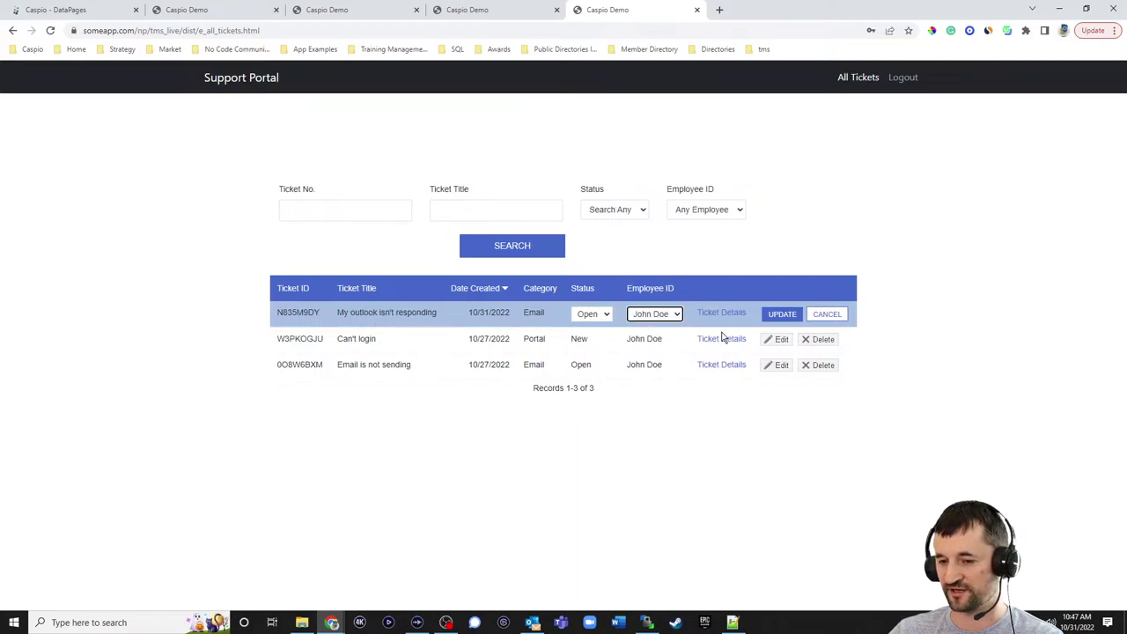
click(773, 316)
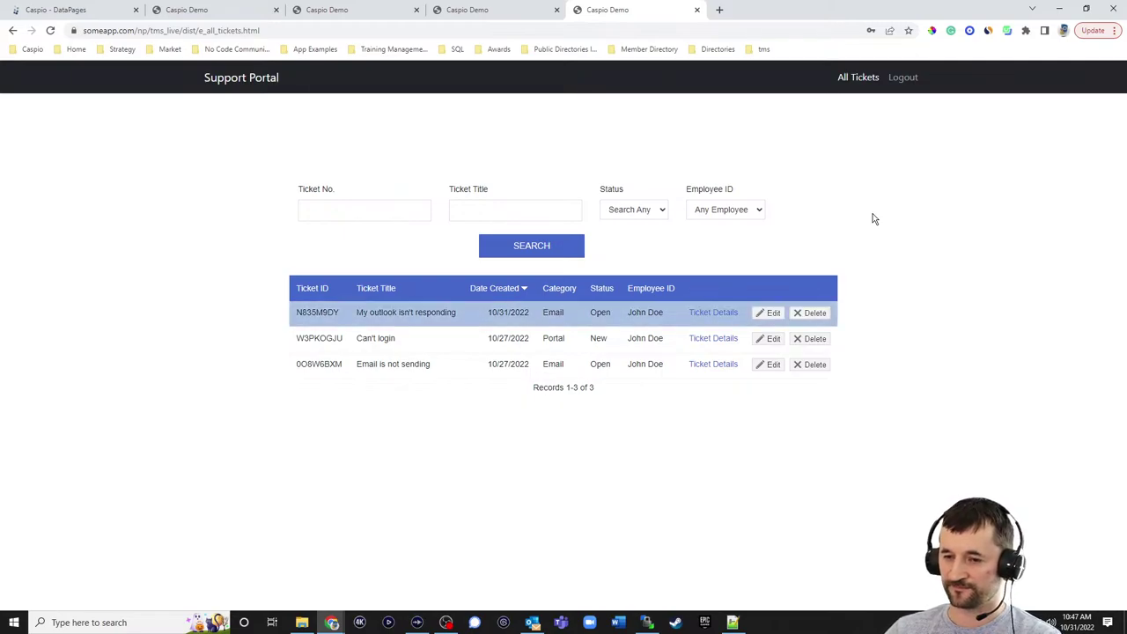
- Cancel a second edit of N835M9DY, leaving status Open, then view its Ticket Details page
click(765, 313)
click(664, 316)
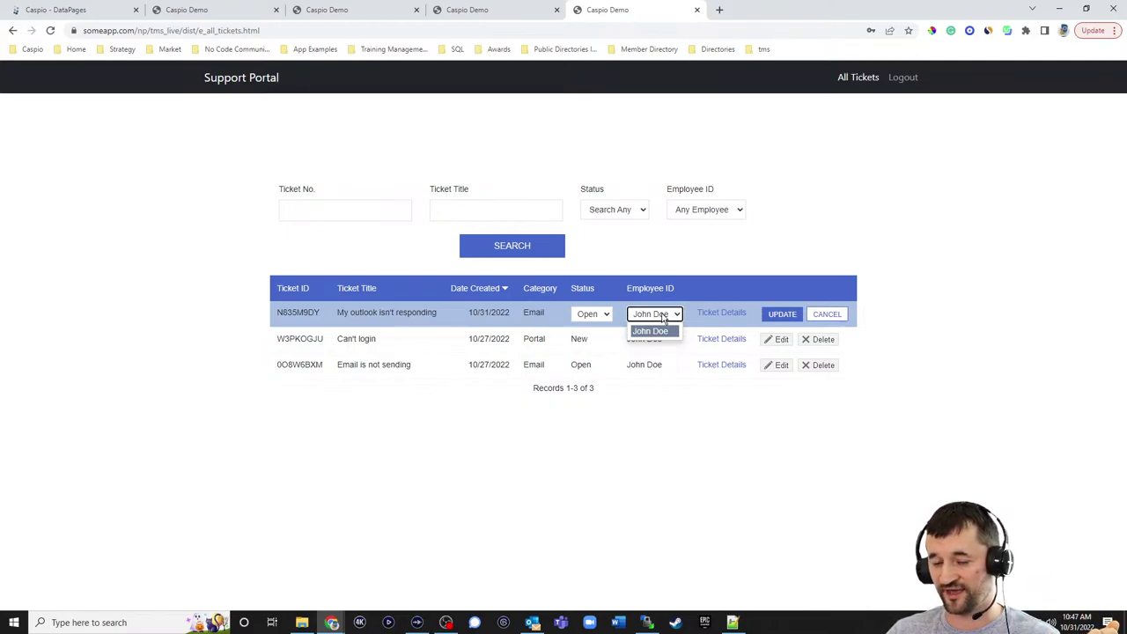
click(679, 245)
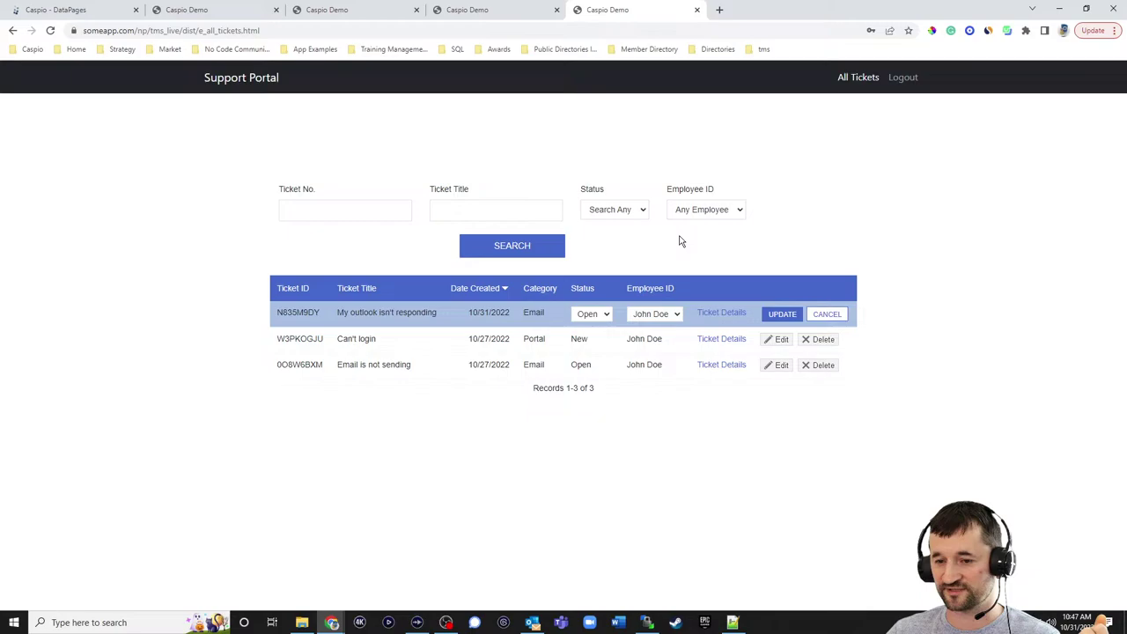
click(601, 314)
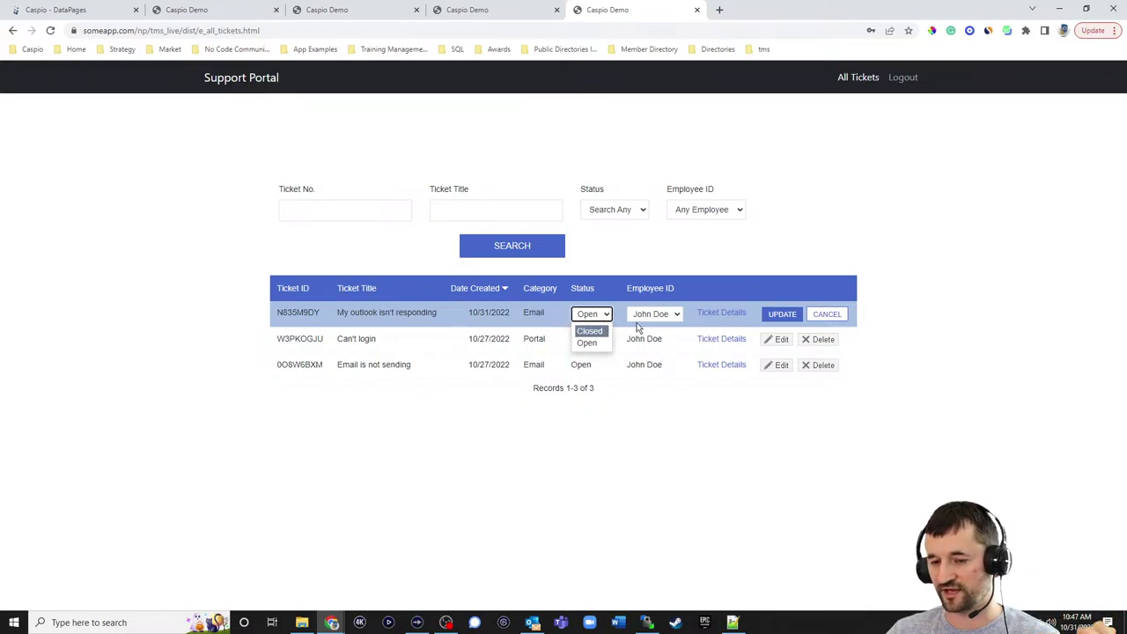
click(785, 227)
click(827, 313)
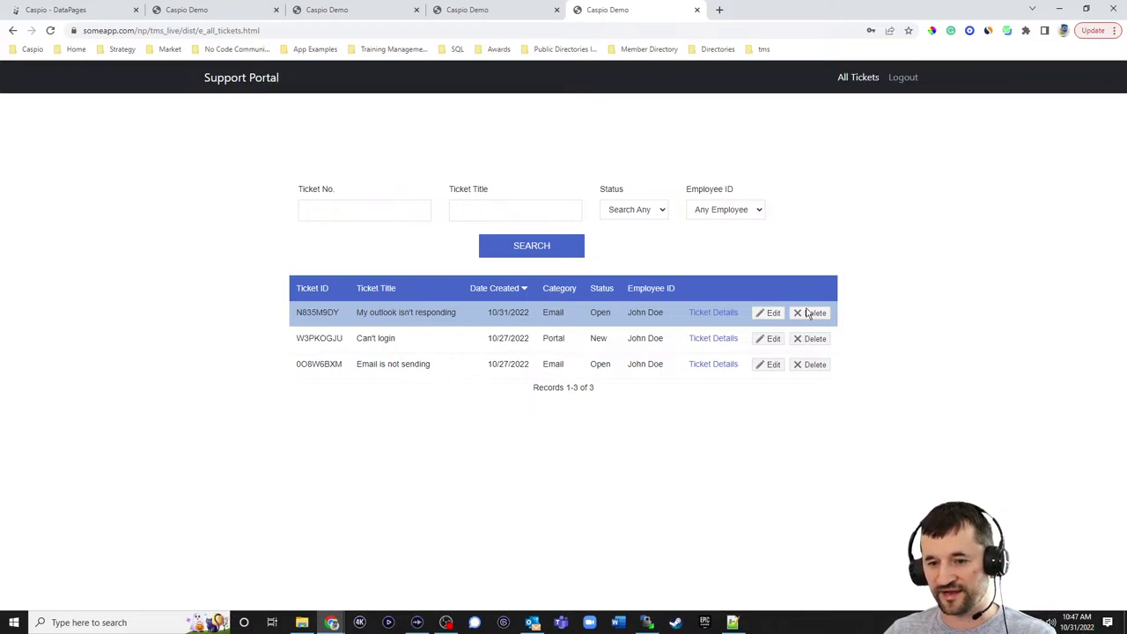
click(719, 315)
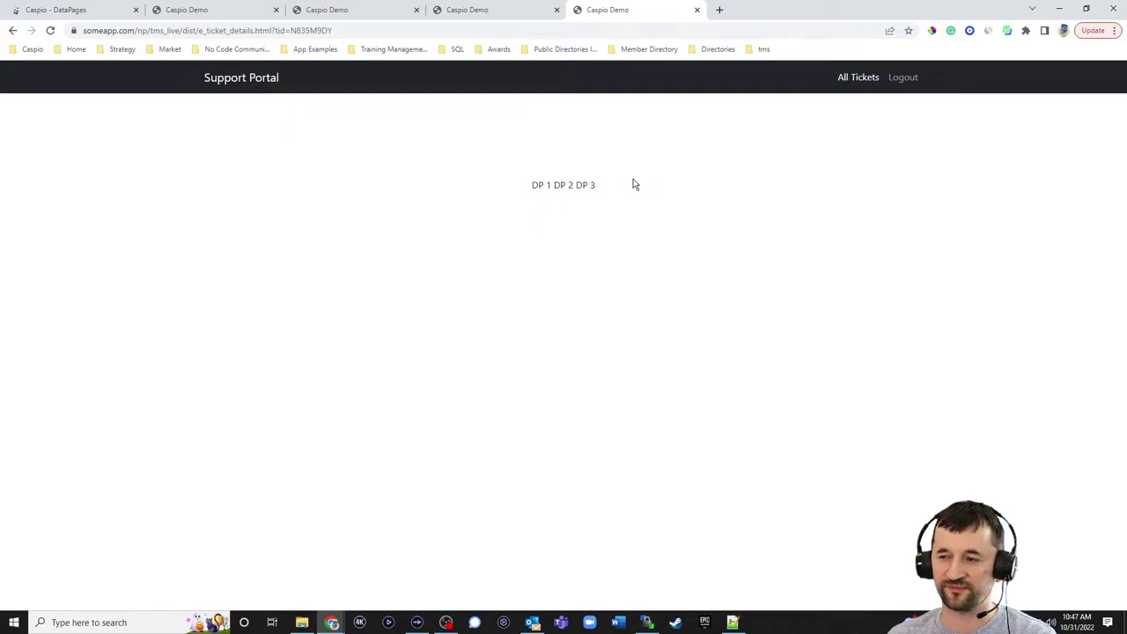
click(94, 11)
- Duplicate the Ticket Details DataPage and move the copy into the Employees folder
click(122, 212)
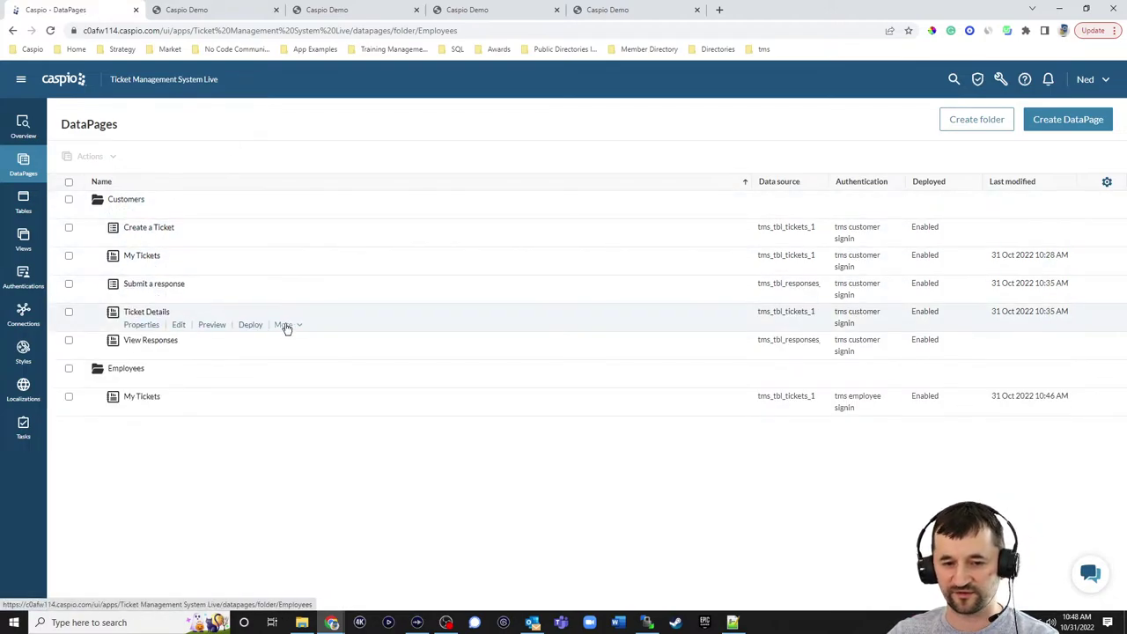
click(285, 325)
click(294, 343)
click(337, 341)
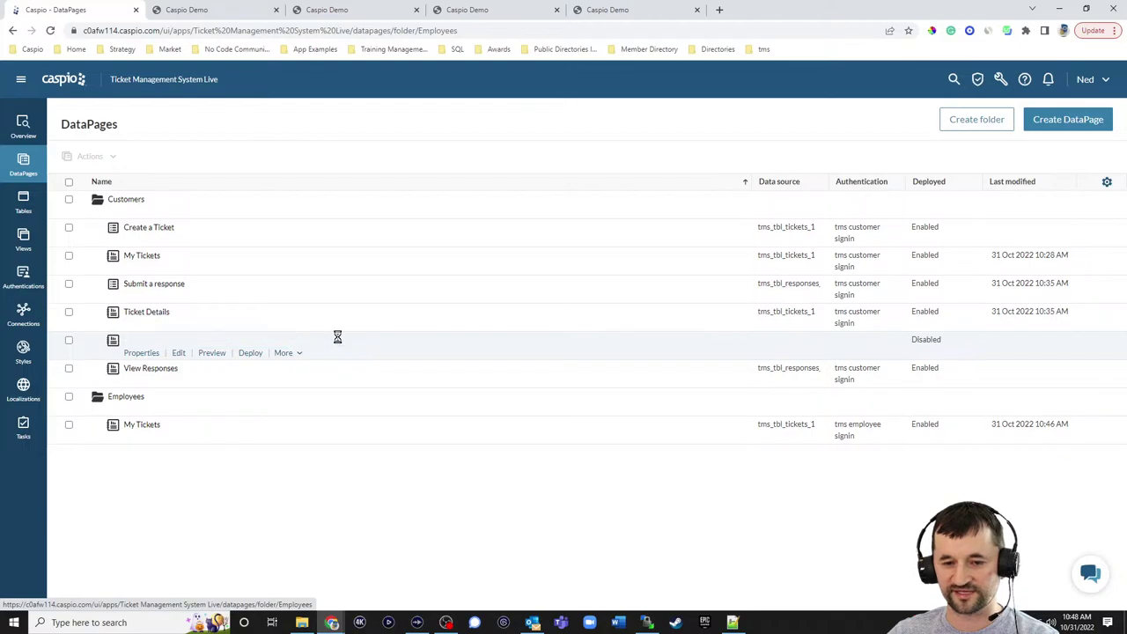
click(284, 353)
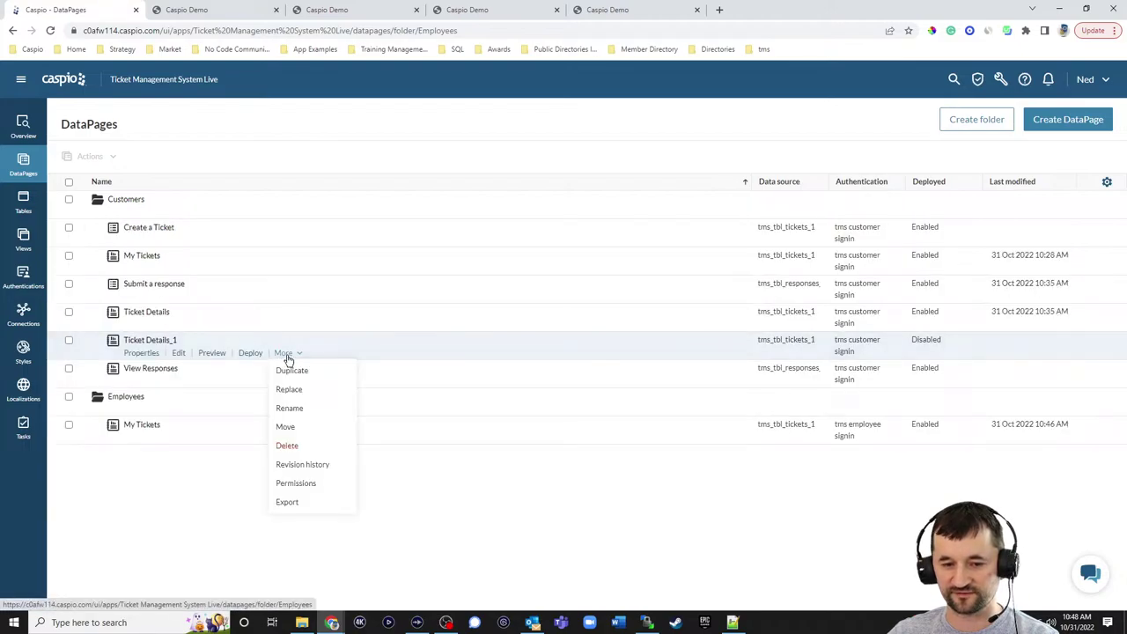
click(287, 427)
click(465, 392)
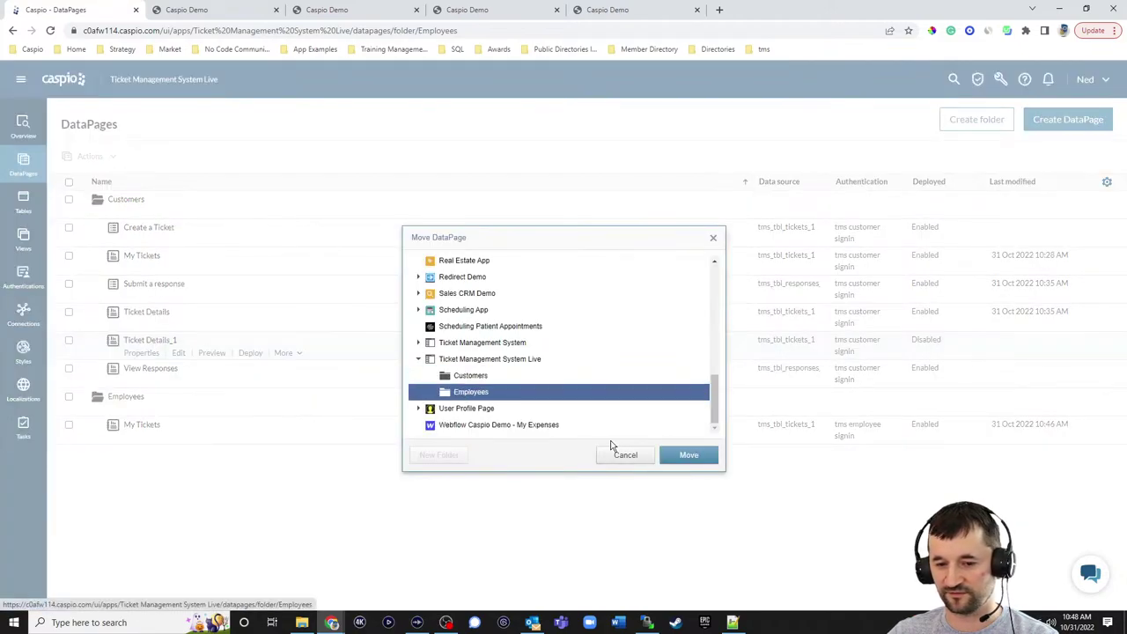
click(676, 454)
- Rename the copy to Ticket Details by dropping the '_1' suffix
click(283, 437)
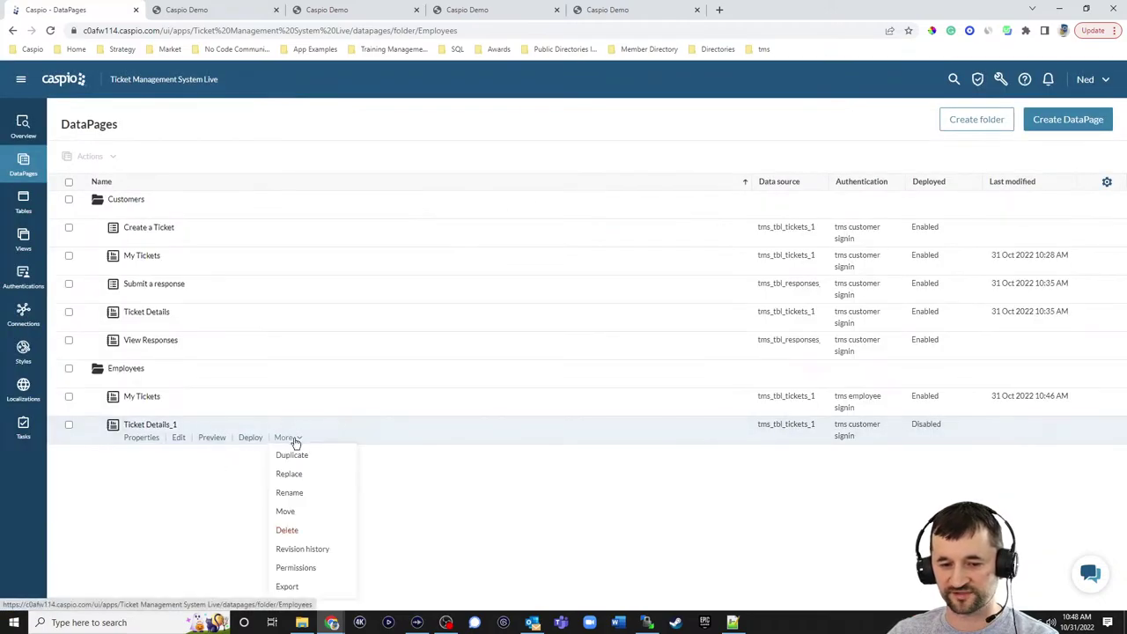
click(294, 470)
click(179, 426)
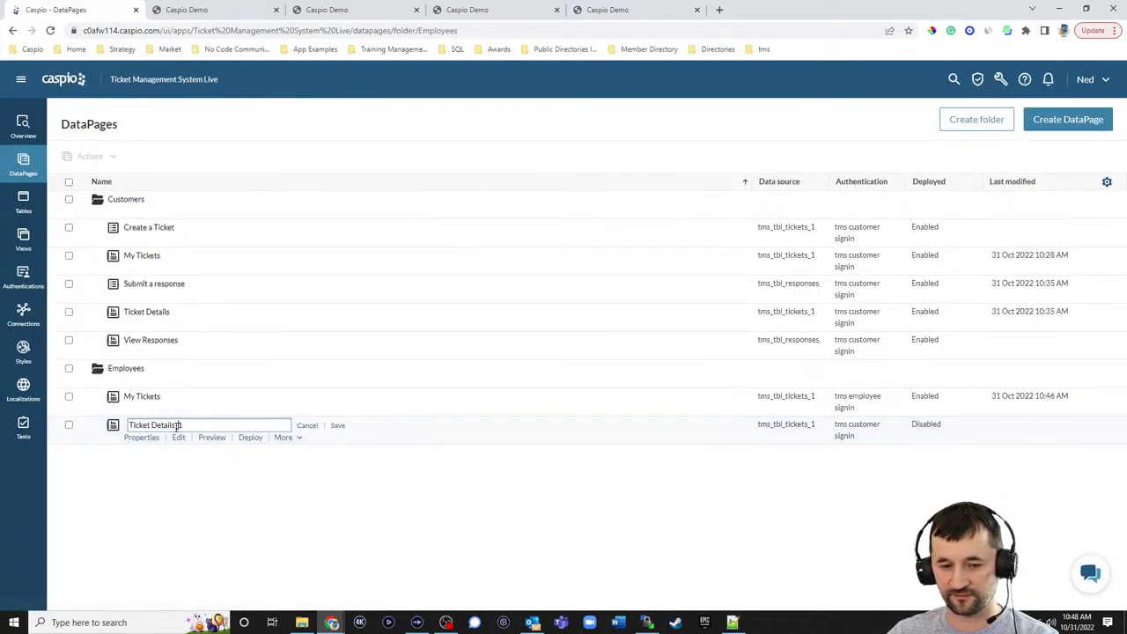
key(BackSpace)
key(BackSpace)
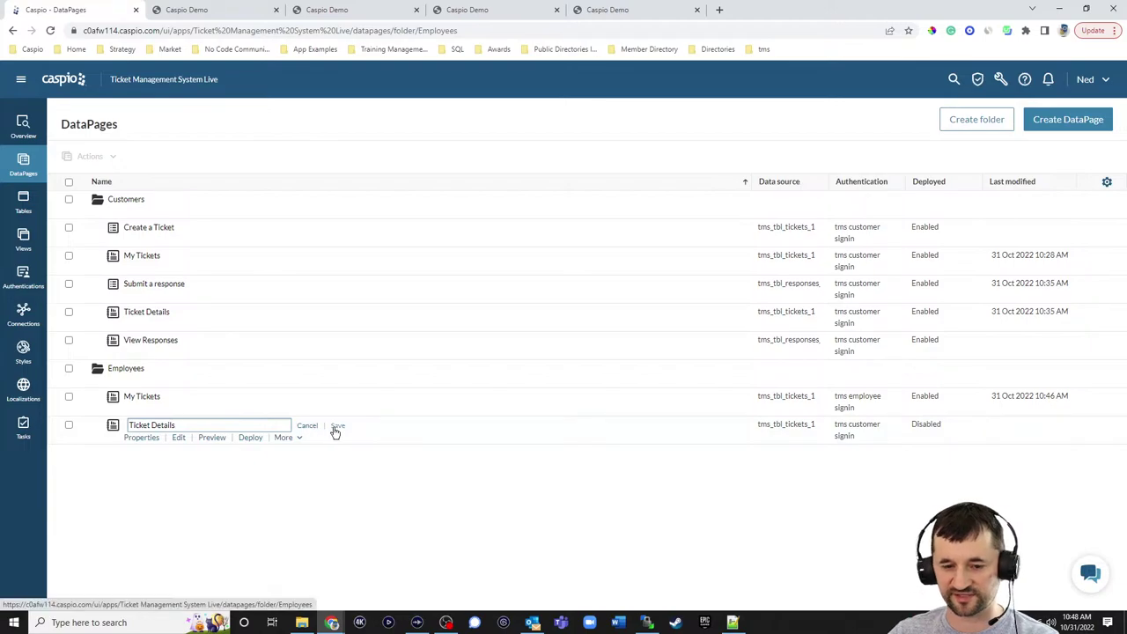
click(338, 426)
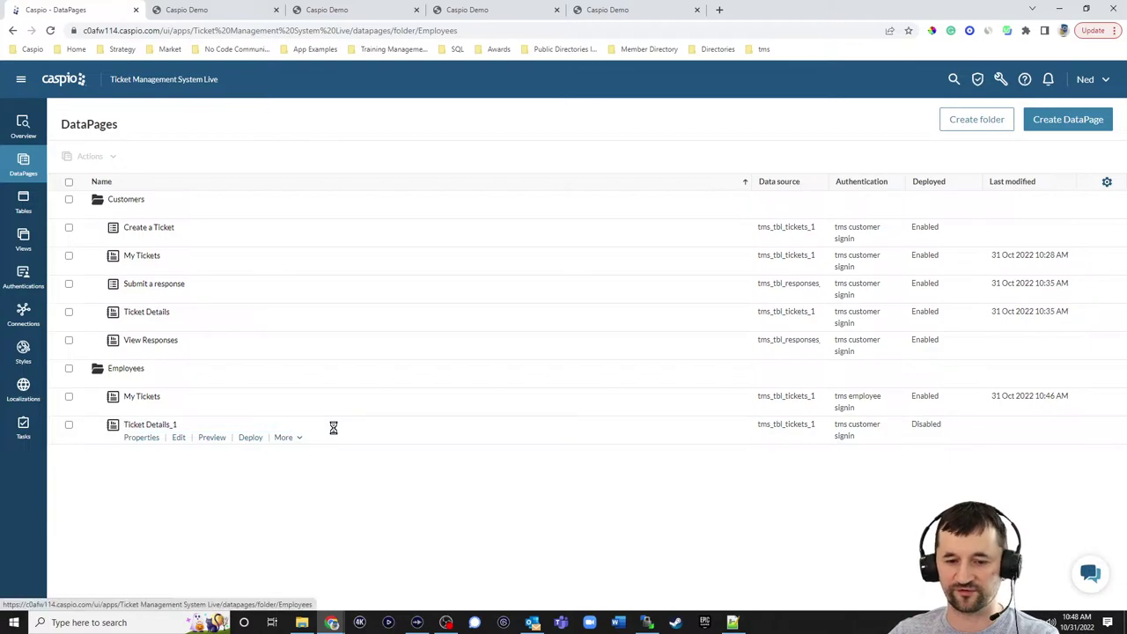
click(331, 11)
click(222, 9)
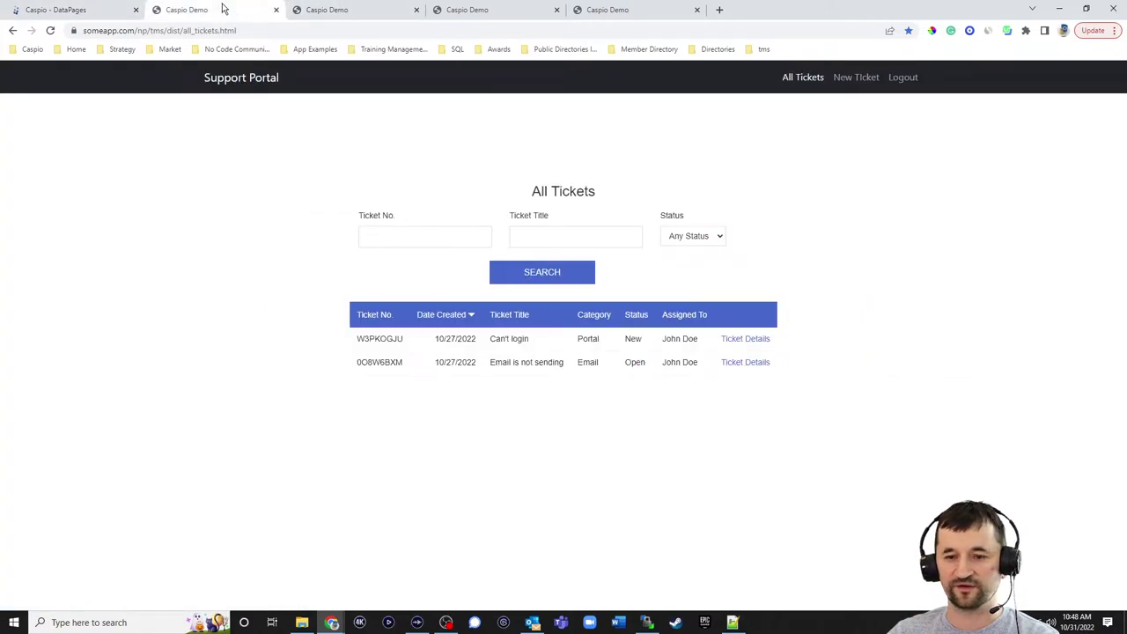
- View the employee Ticket Details page for the Can't login ticket W3PKOGJU, then return to Caspio DataPages
click(328, 12)
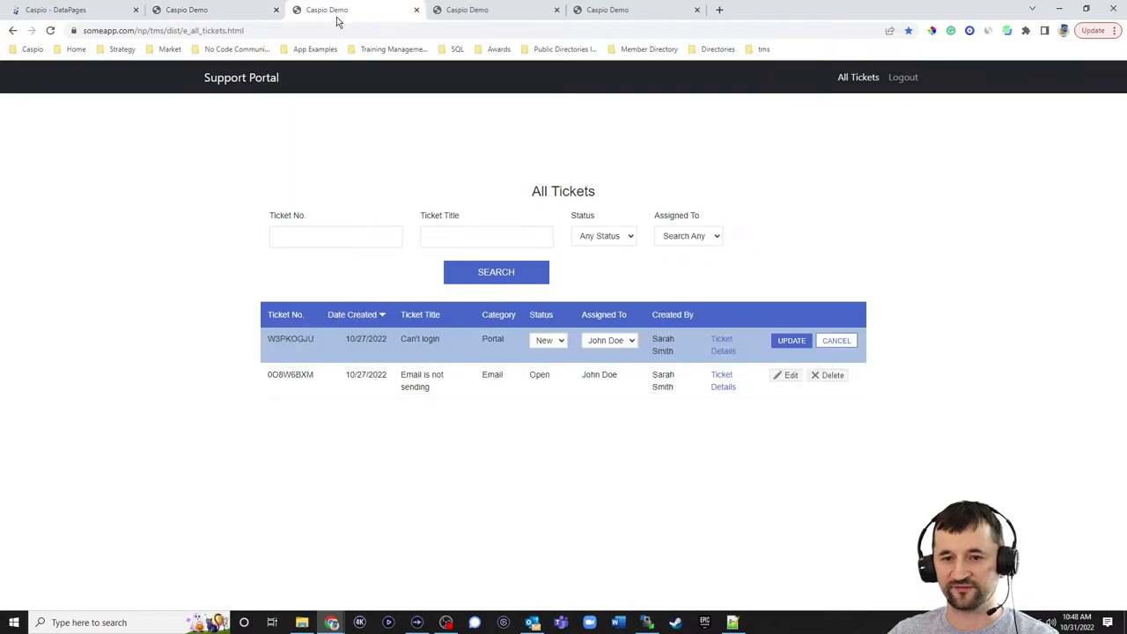
click(718, 344)
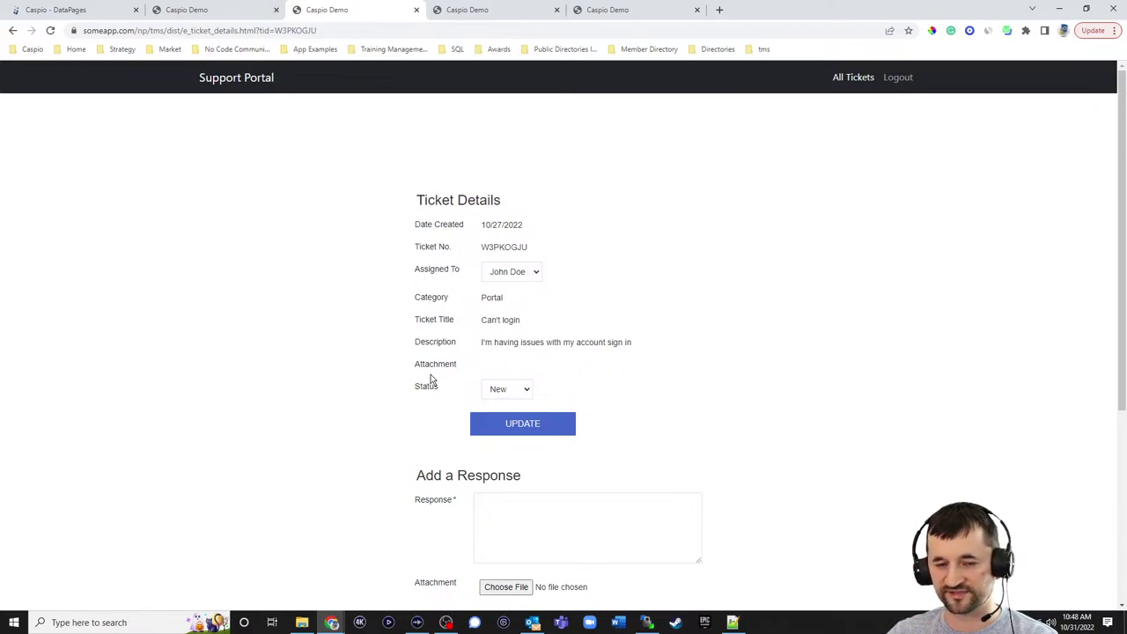
click(85, 14)
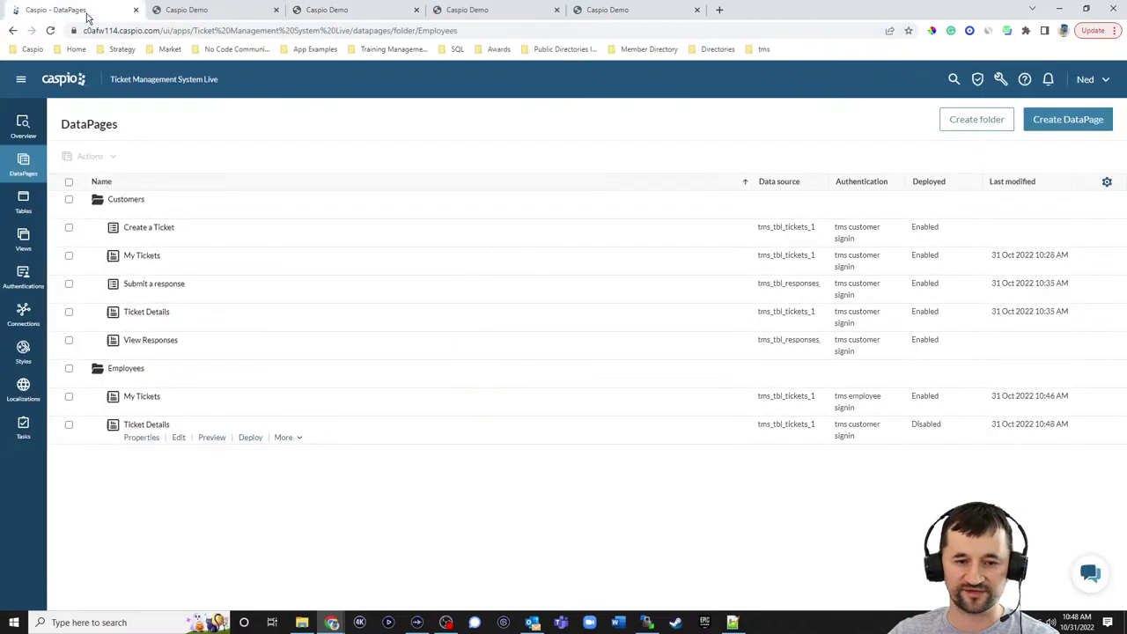
- Require tms employee signin for the employee Ticket Details DataPage
click(179, 440)
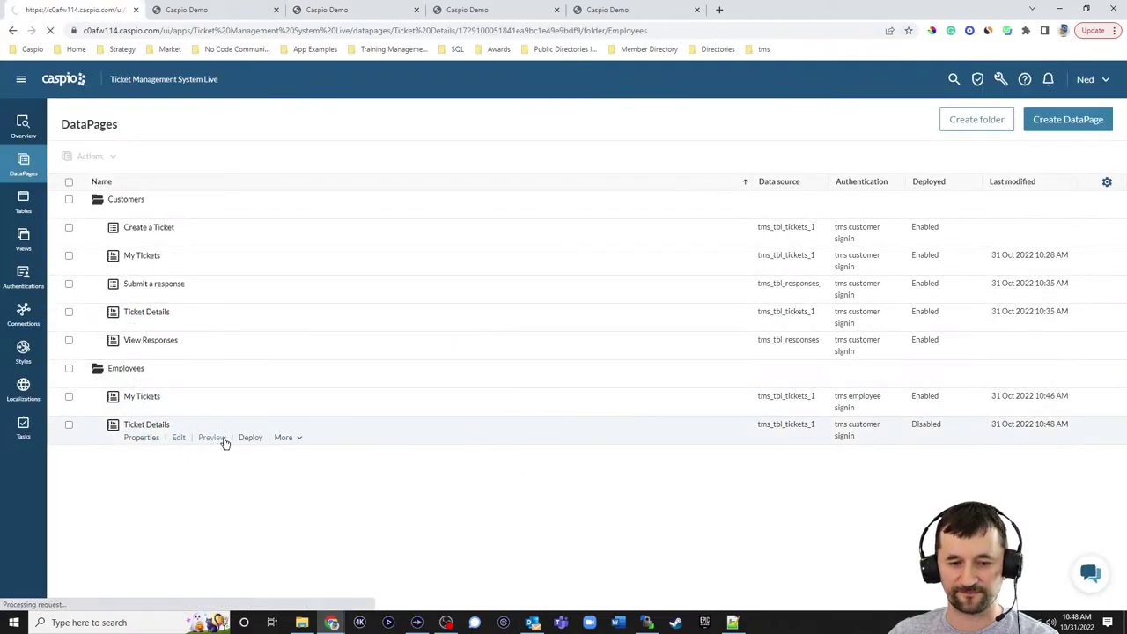
click(401, 437)
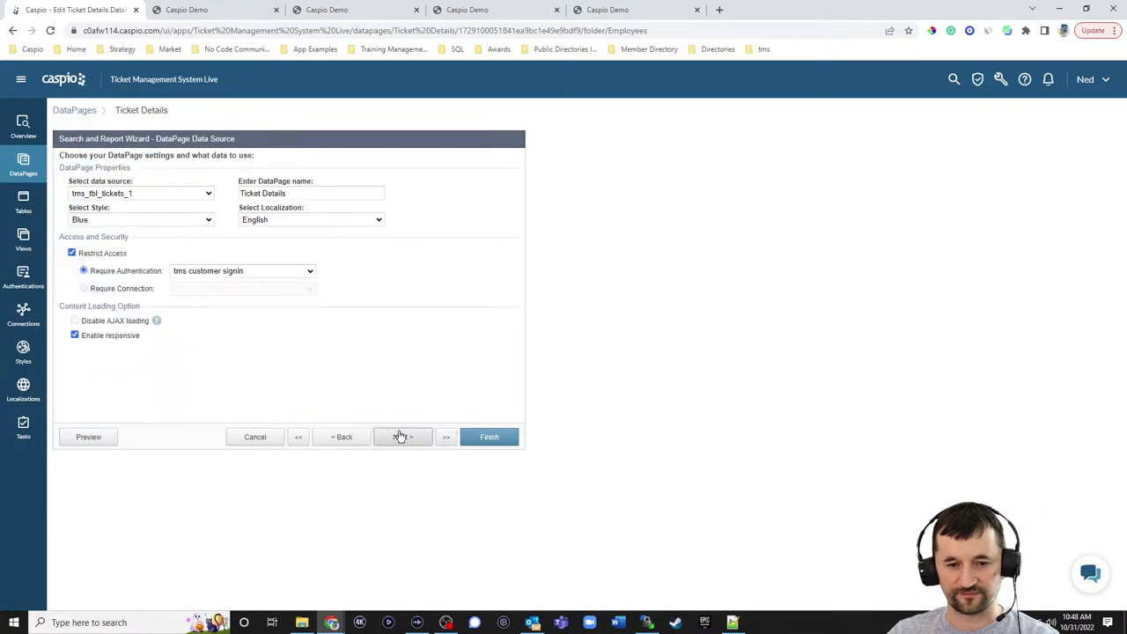
click(204, 273)
click(212, 308)
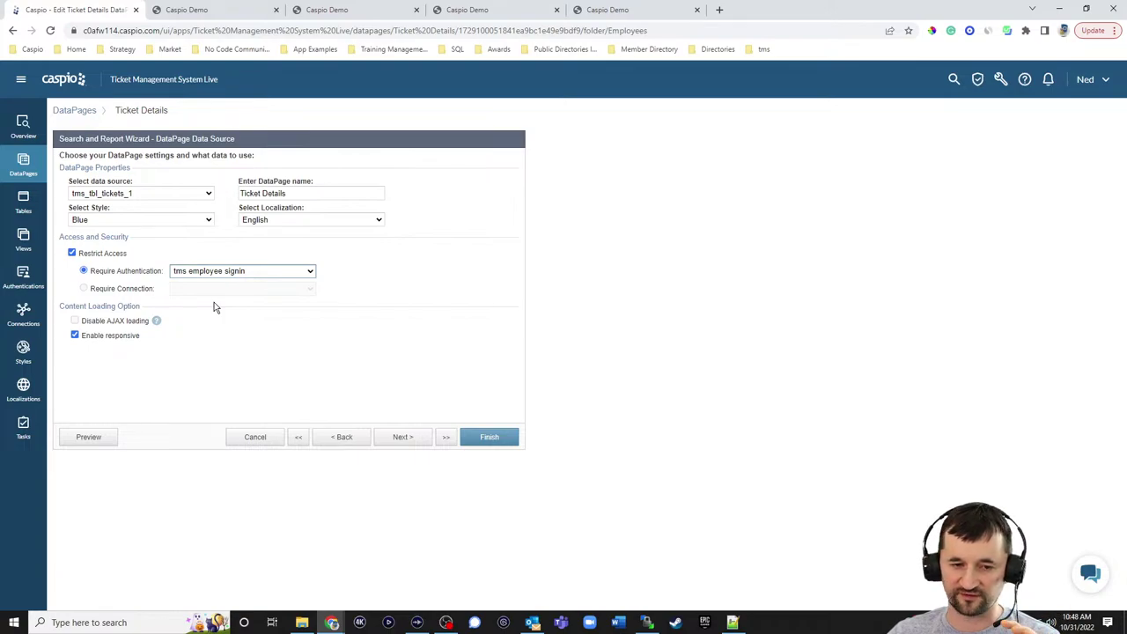
click(401, 437)
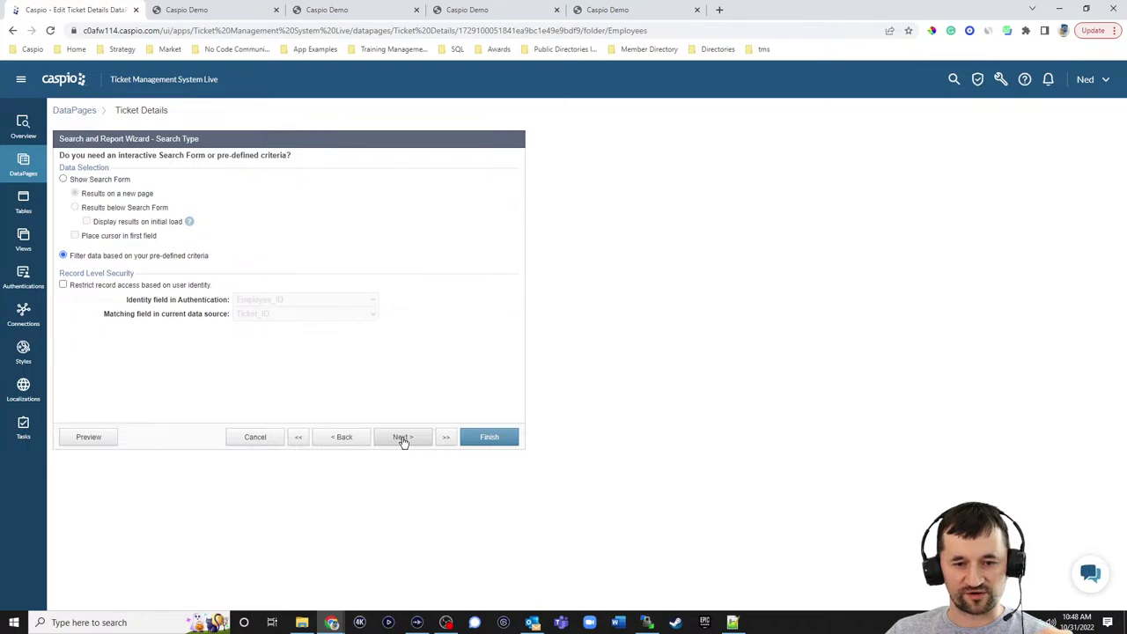
click(401, 438)
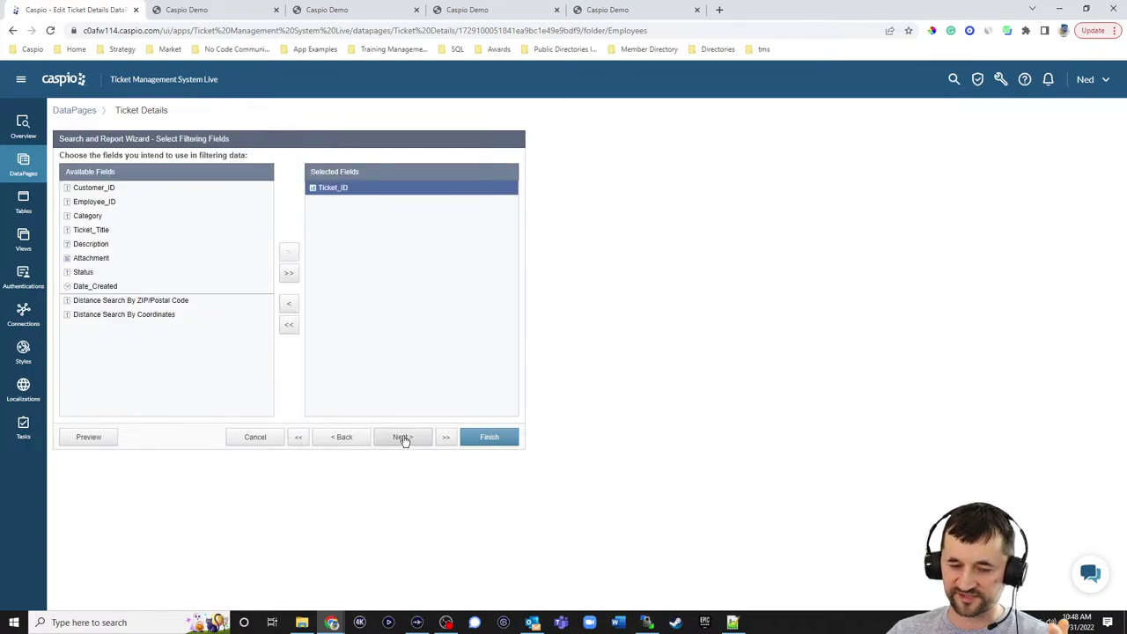
click(401, 438)
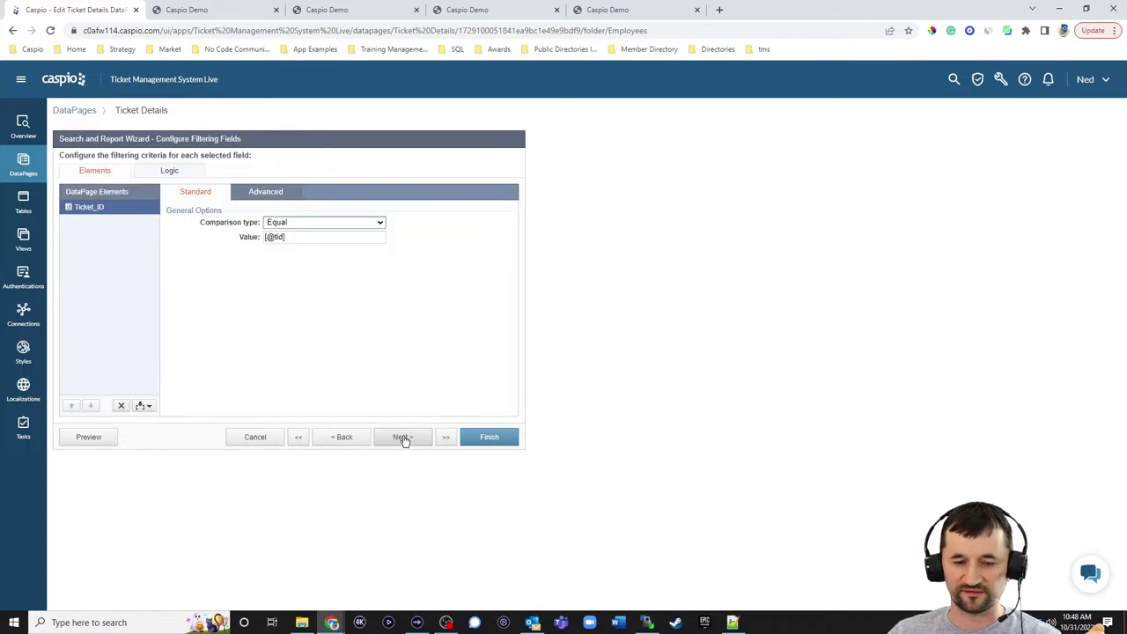
click(403, 437)
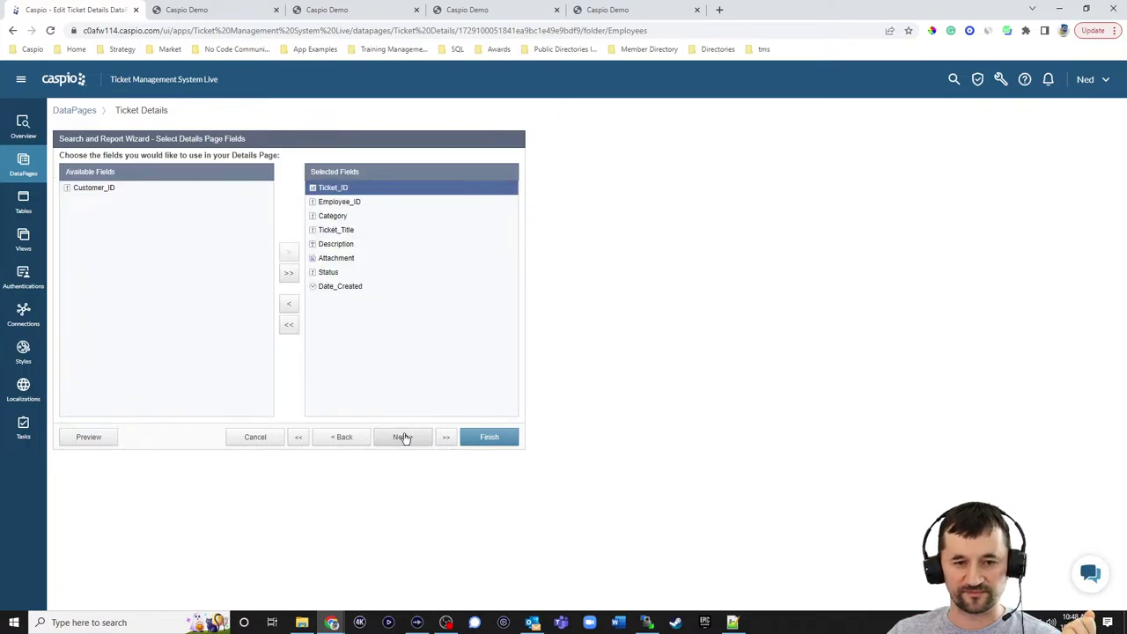
click(402, 437)
- Make Employee_ID a dropdown and Status a dropdown fed by tms_tbl_status_lookup_1
click(109, 267)
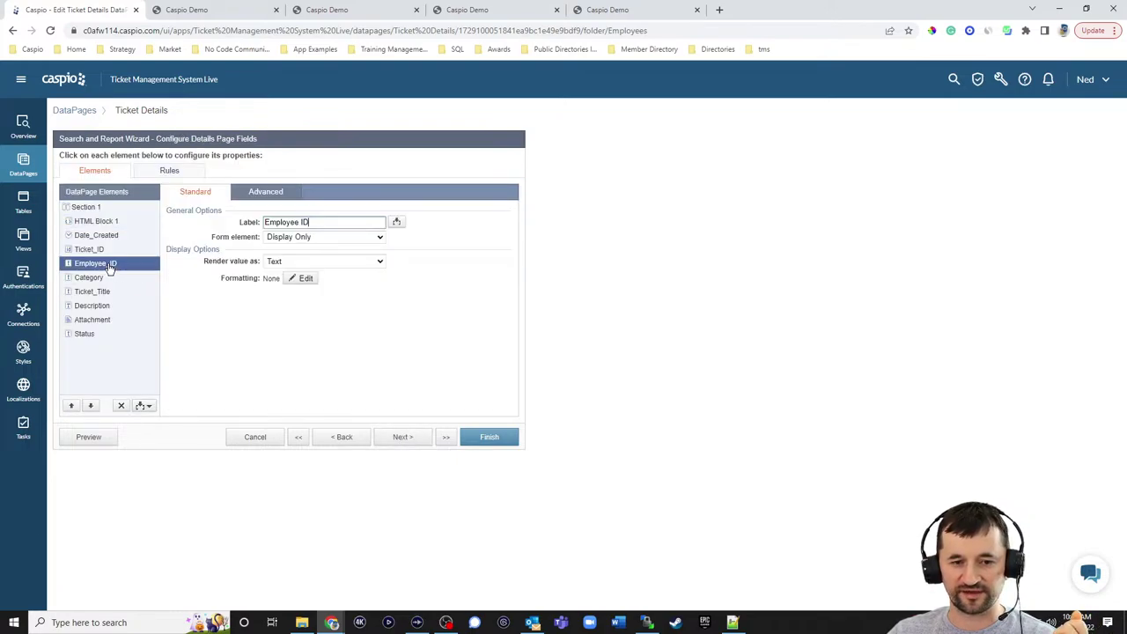
click(321, 239)
click(301, 300)
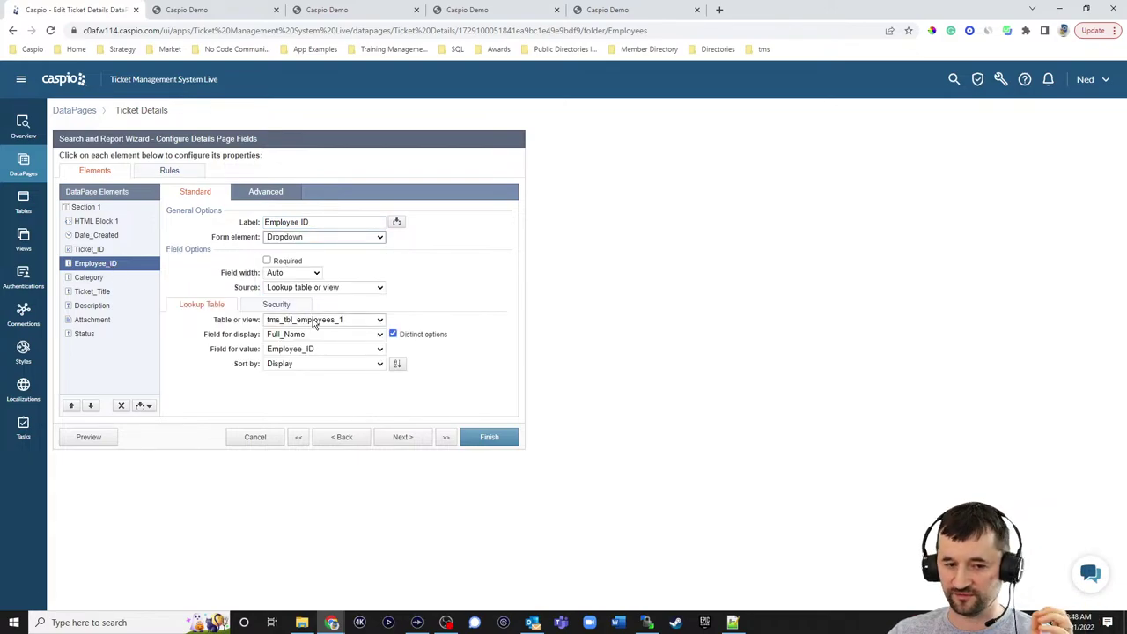
click(93, 334)
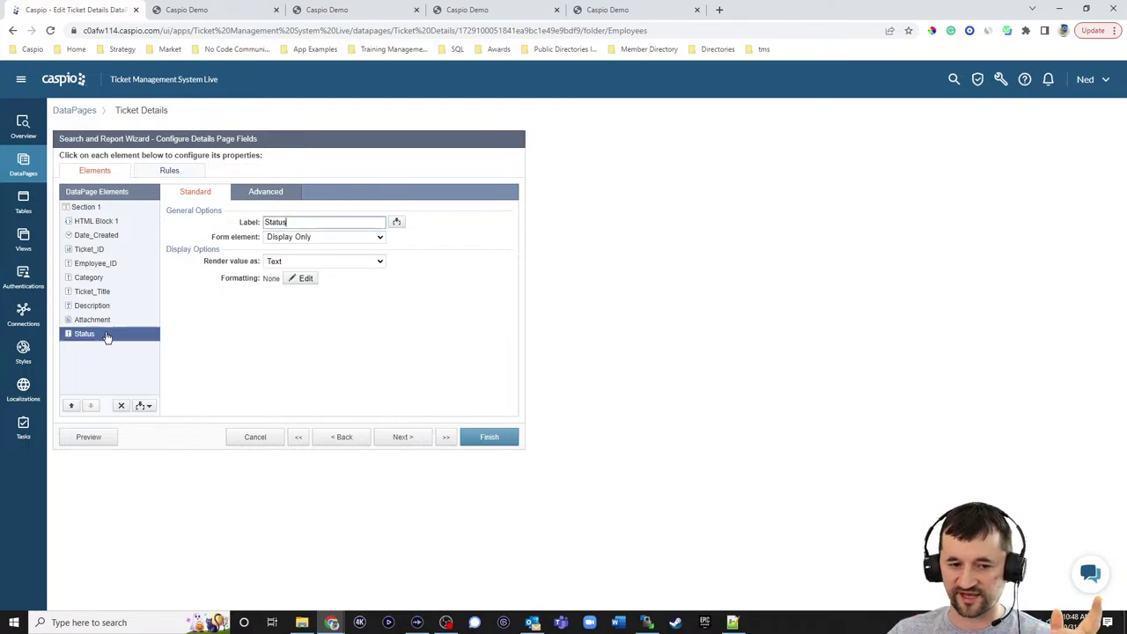
click(297, 238)
click(300, 293)
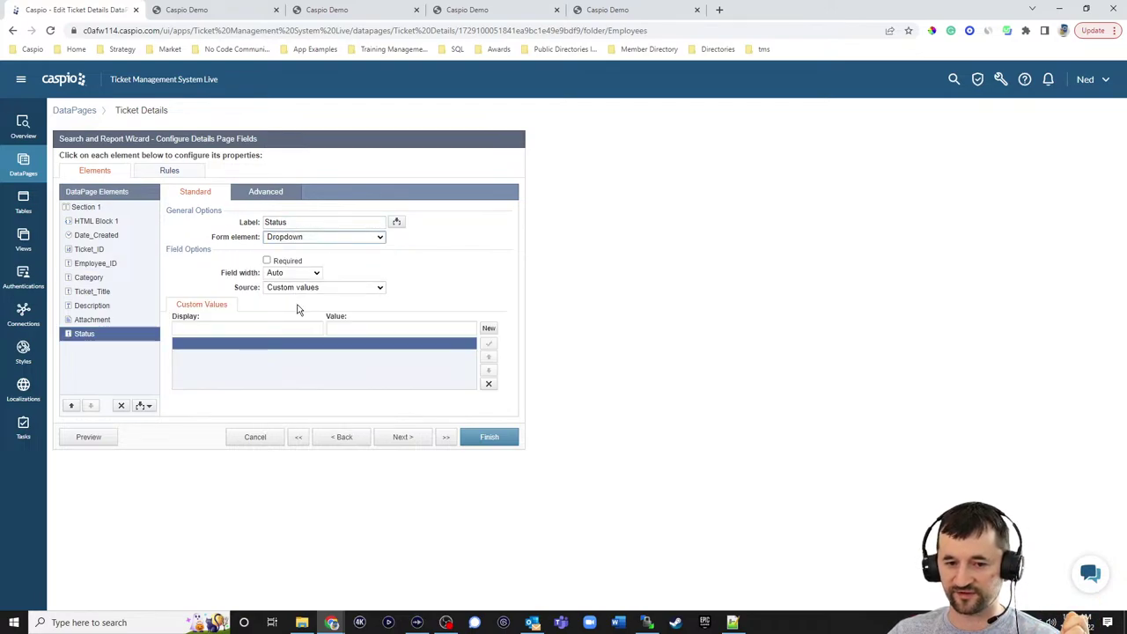
click(300, 288)
click(301, 306)
click(299, 319)
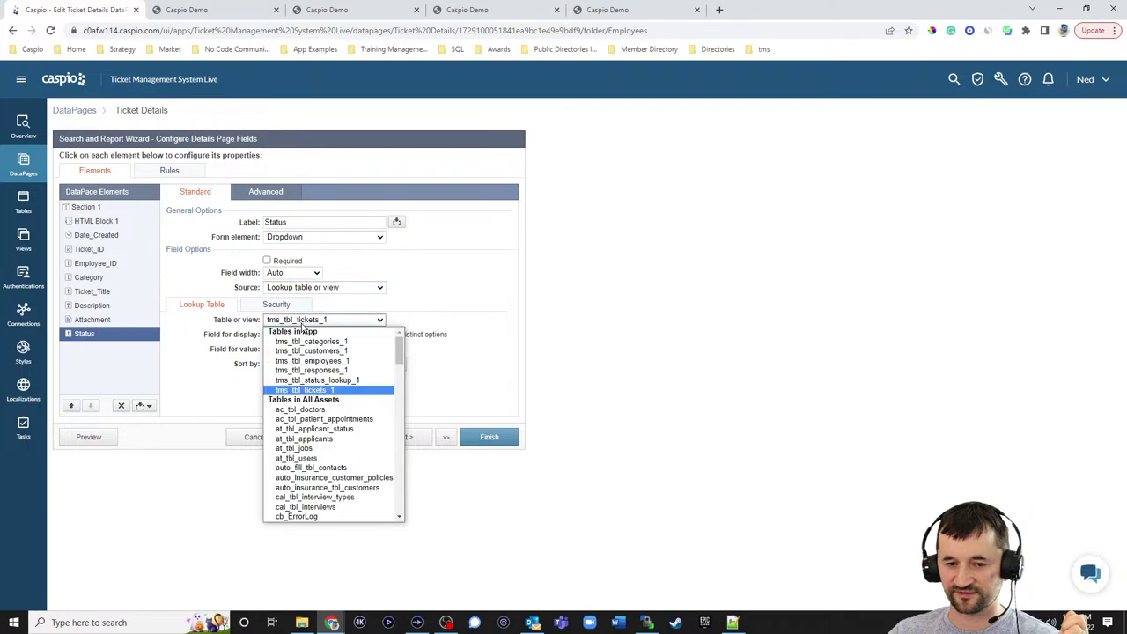
click(315, 379)
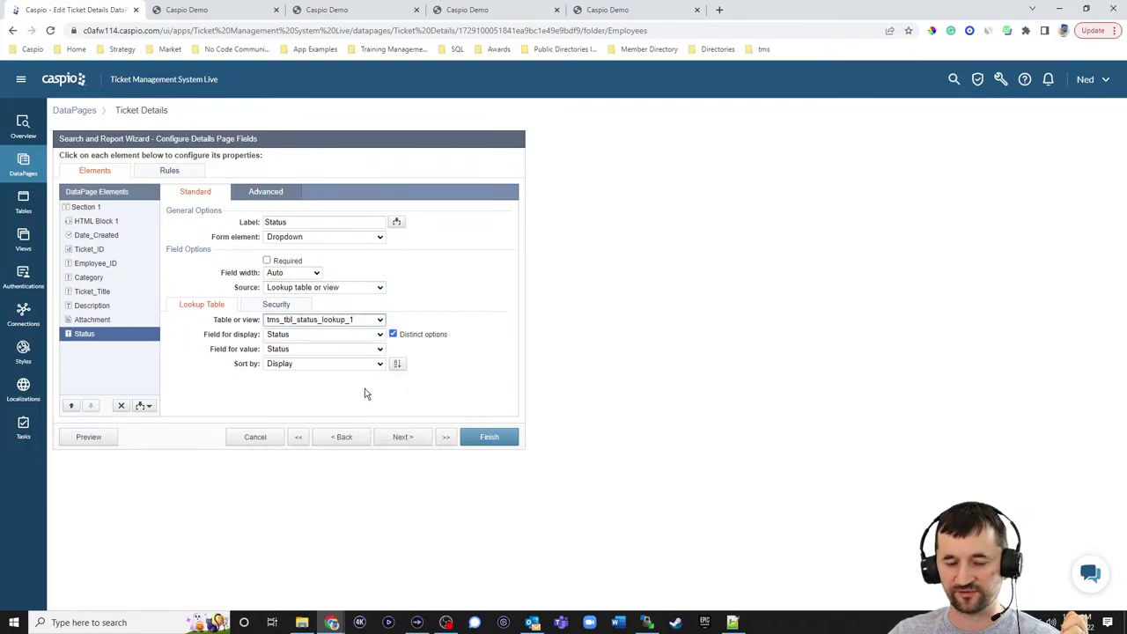
- Finish the DataPage, enable its deployment, and copy the embed code
click(406, 438)
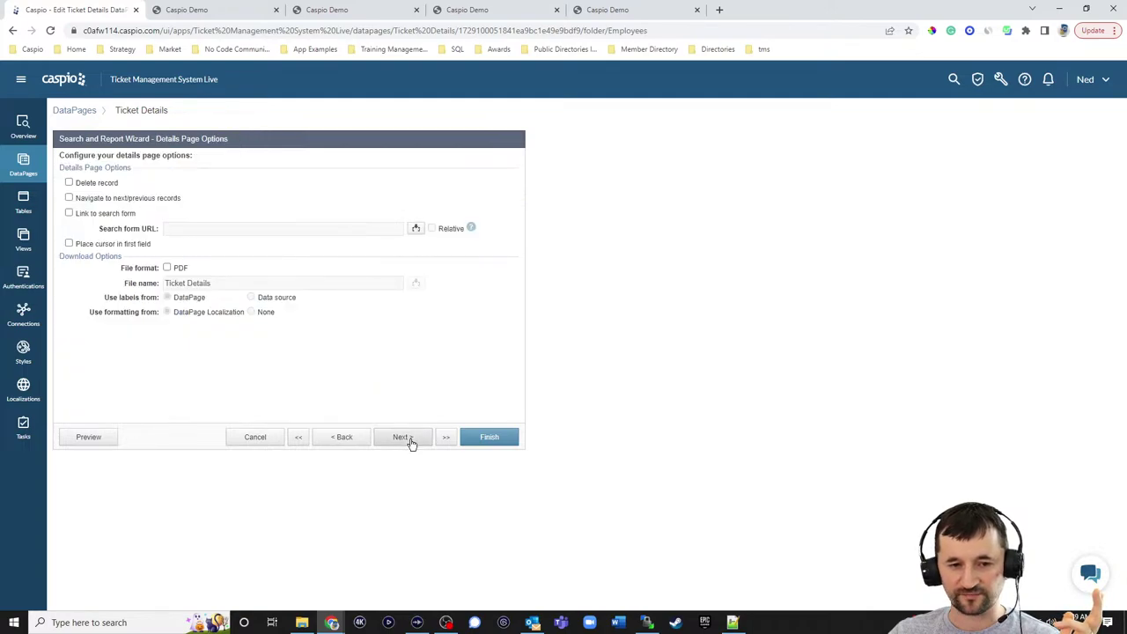
click(486, 438)
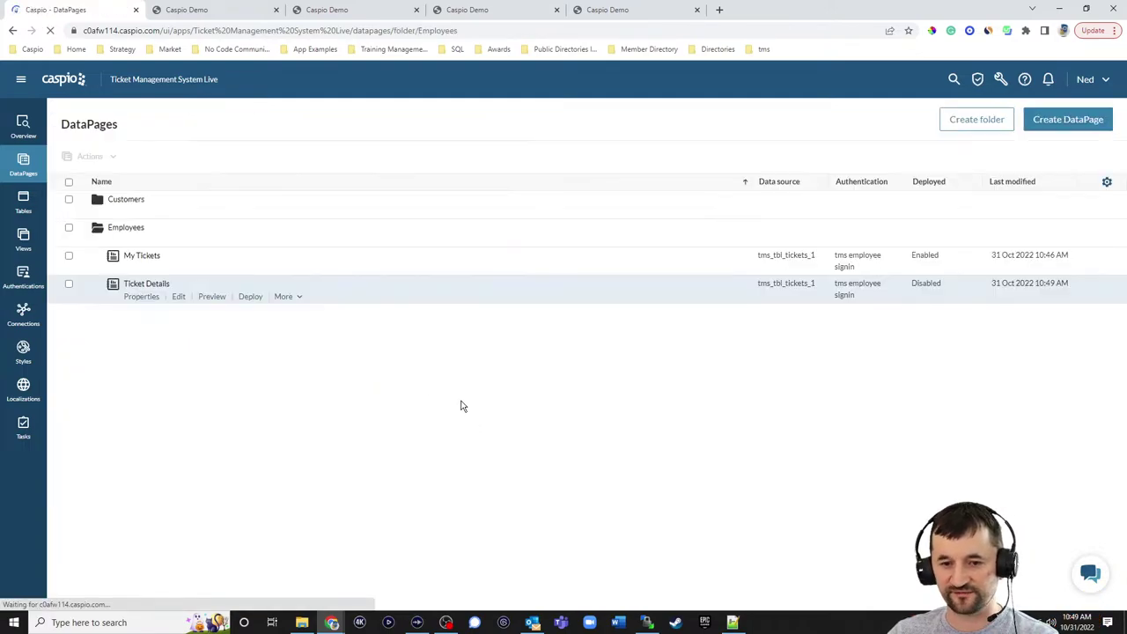
click(251, 296)
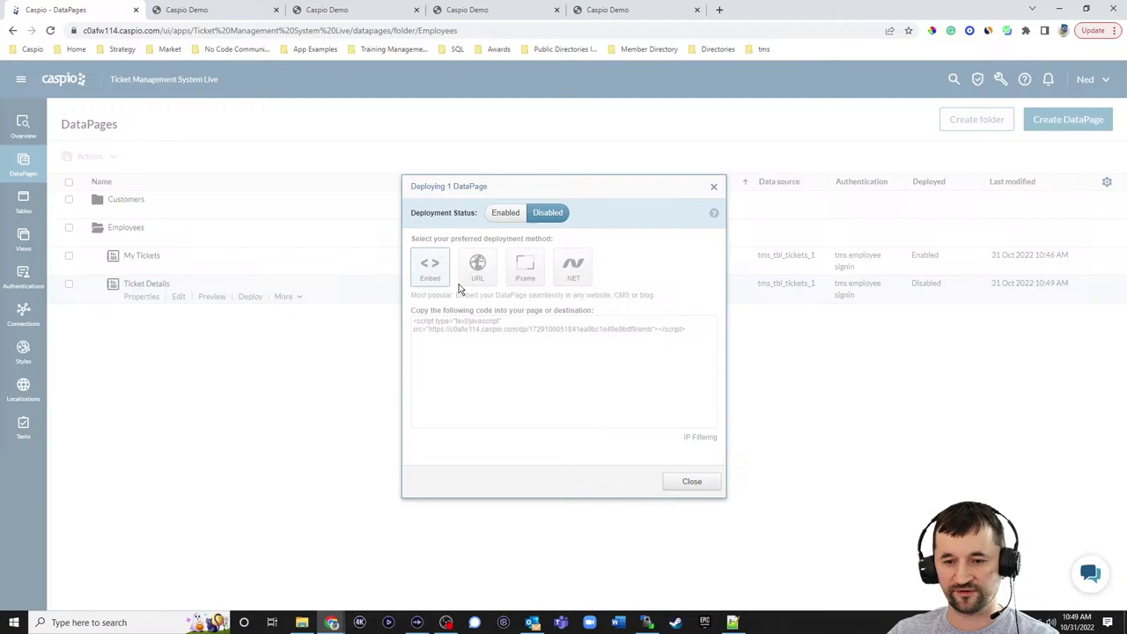
click(504, 213)
click(477, 330)
click(692, 481)
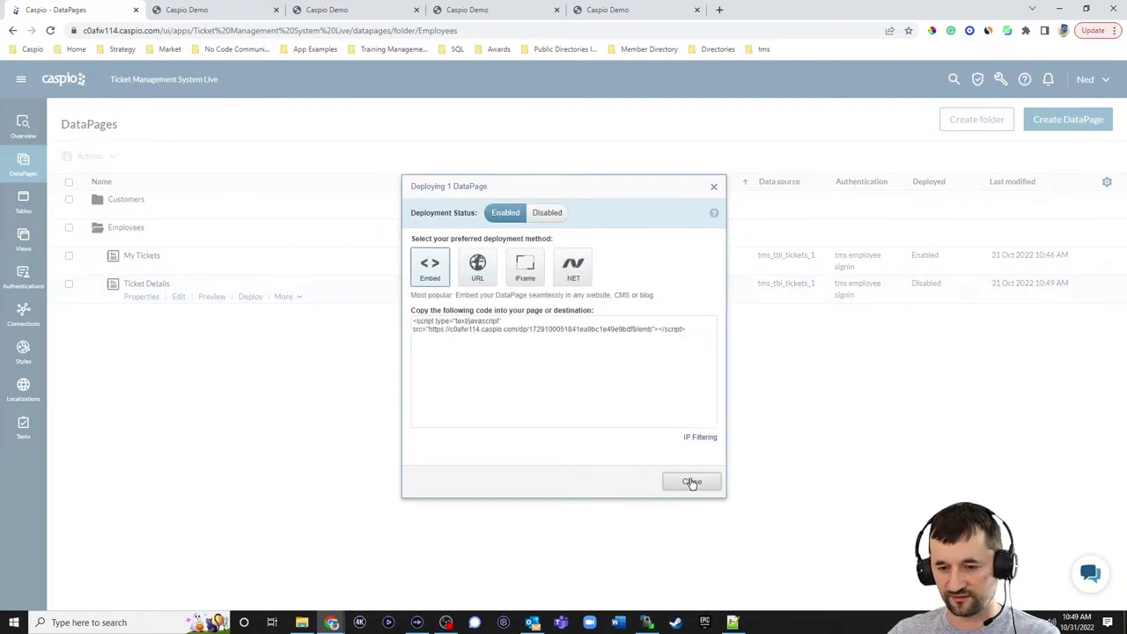
click(731, 622)
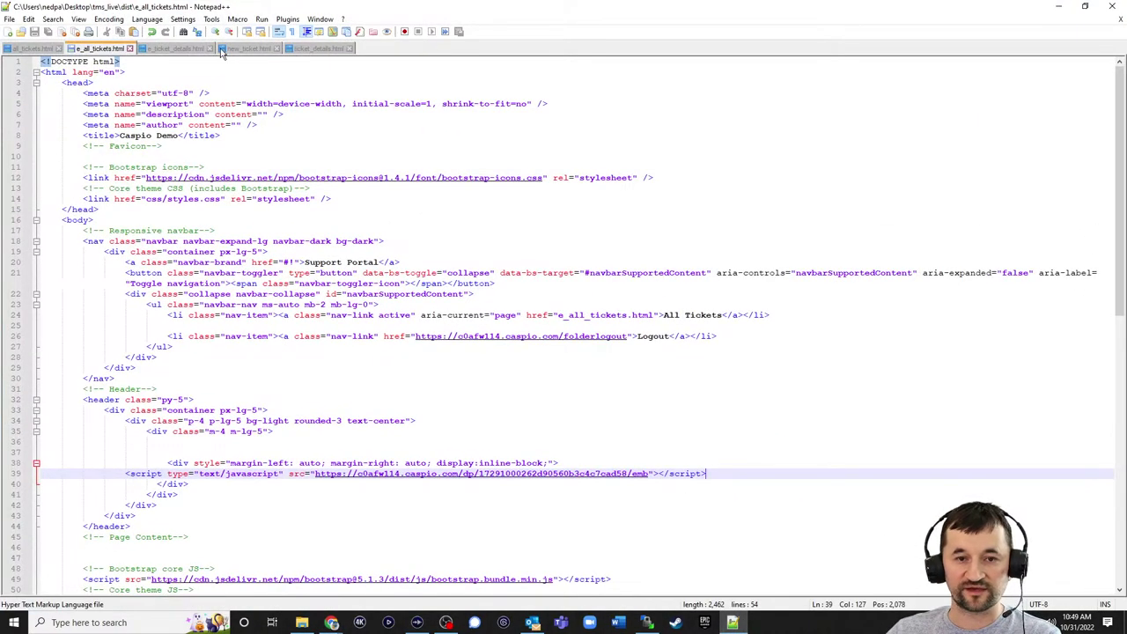
- Replace the DP 1 placeholder in e_ticket_details.html with the embed script and save
click(181, 49)
drag(106, 473, 83, 473)
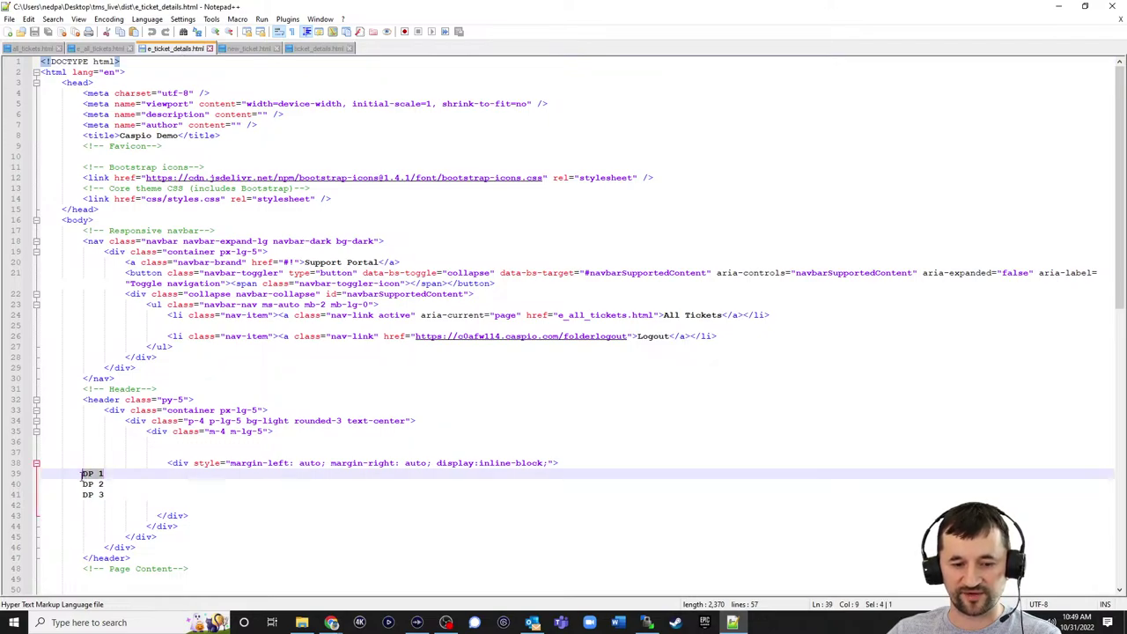
key(ctrl+v)
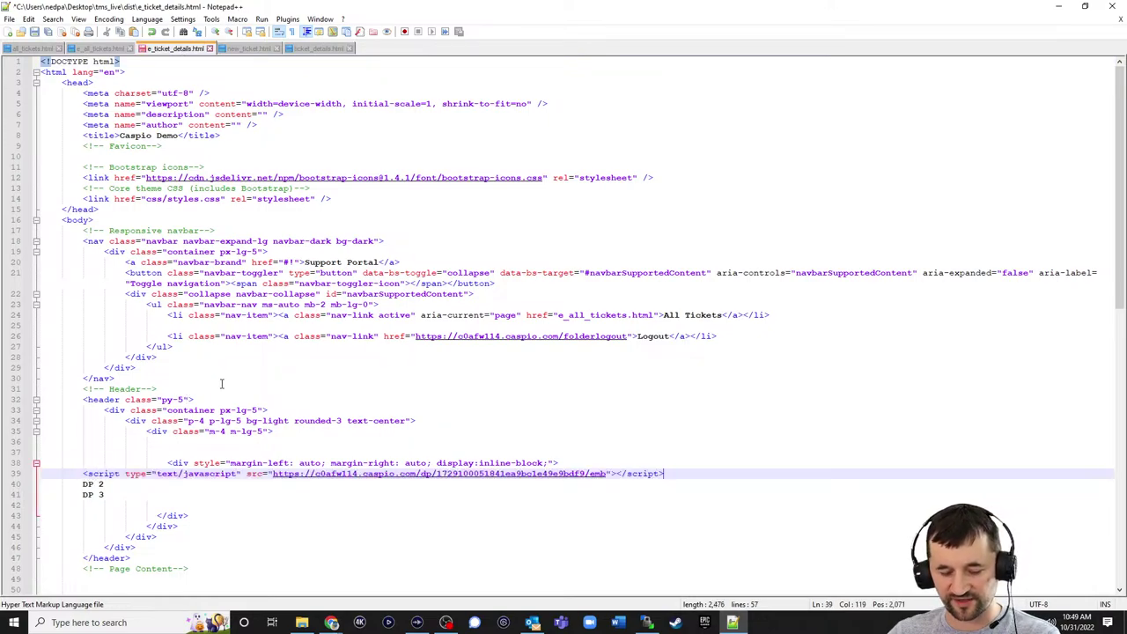
key(ctrl+s)
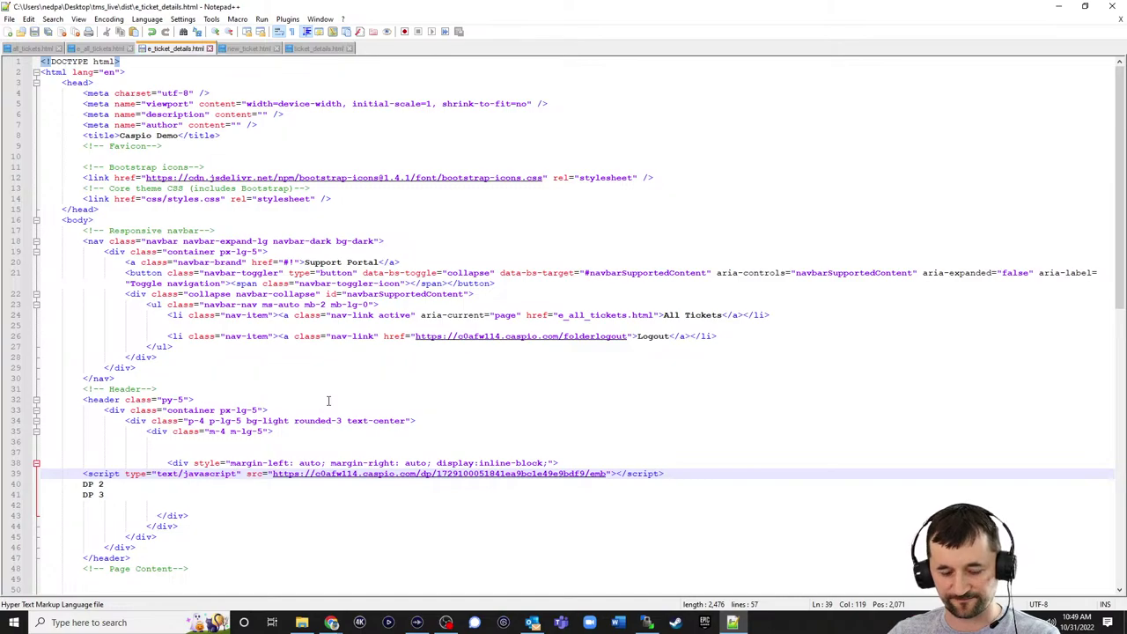
- Upload e_ticket_details.html to the remote dist folder, overwriting the existing file
click(646, 622)
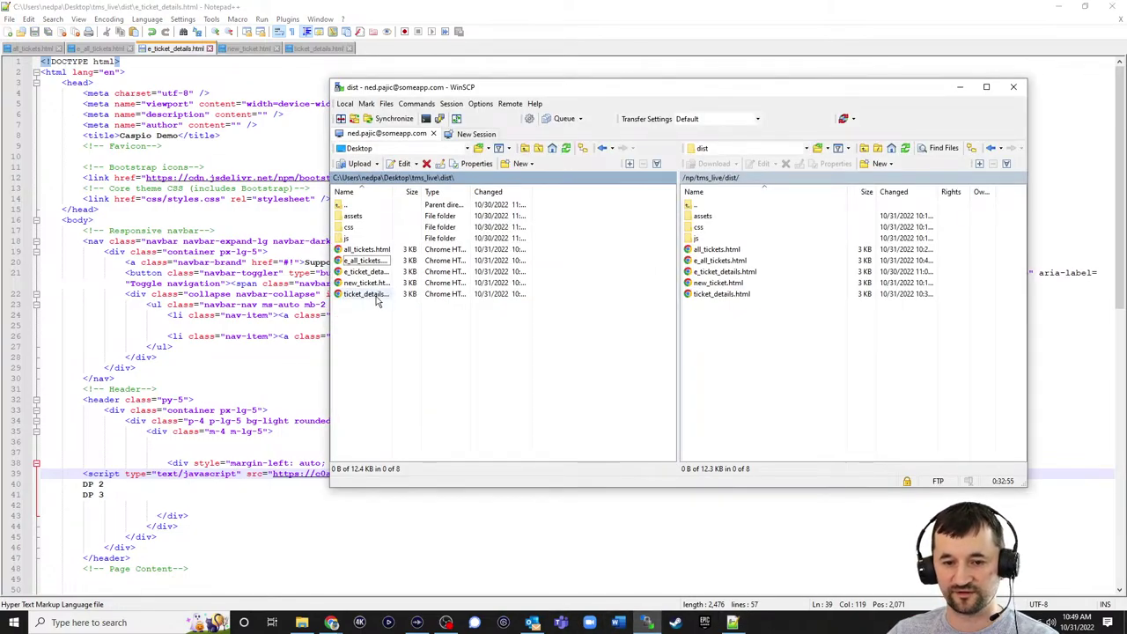
drag(359, 275, 710, 359)
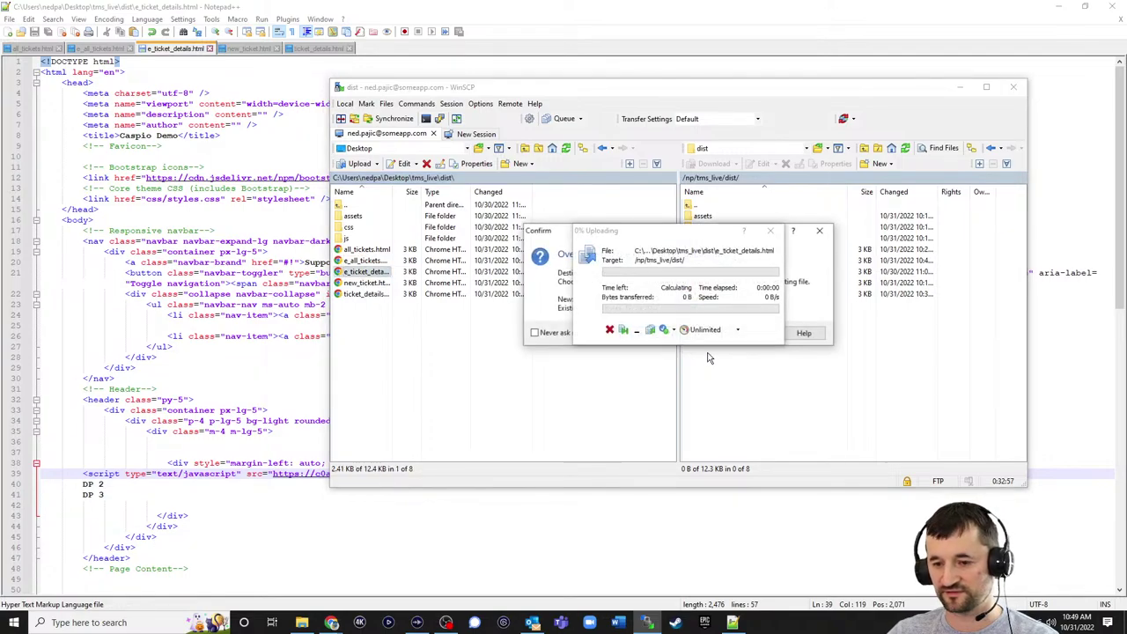
click(642, 331)
click(1059, 6)
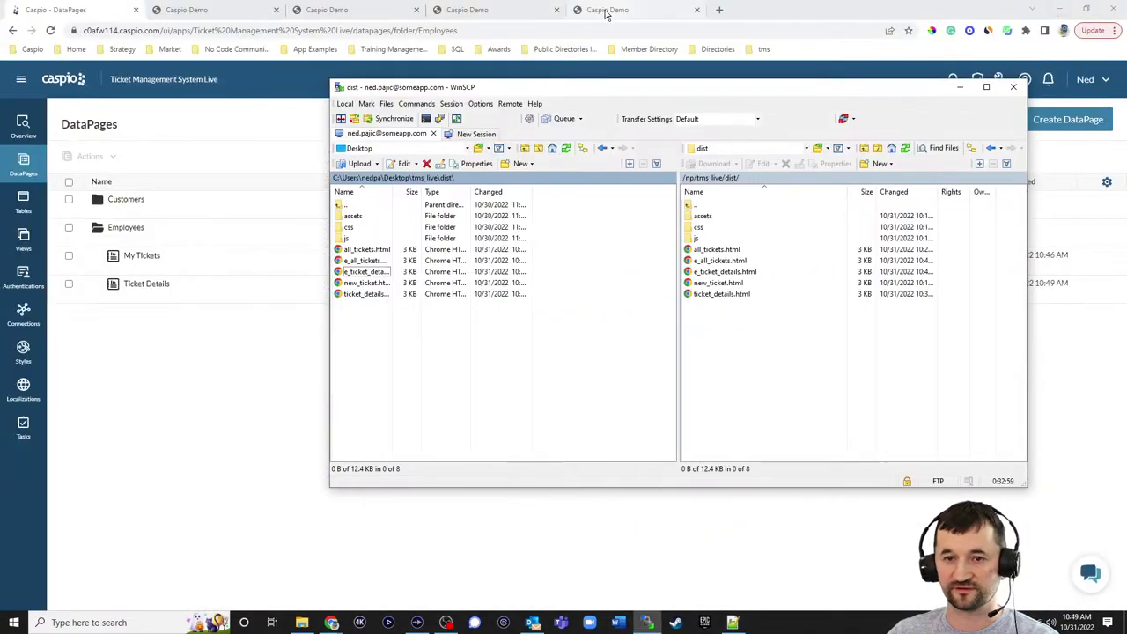
click(607, 10)
- Reload ticket N835M9DY's details page and change its Status to Closed
click(50, 29)
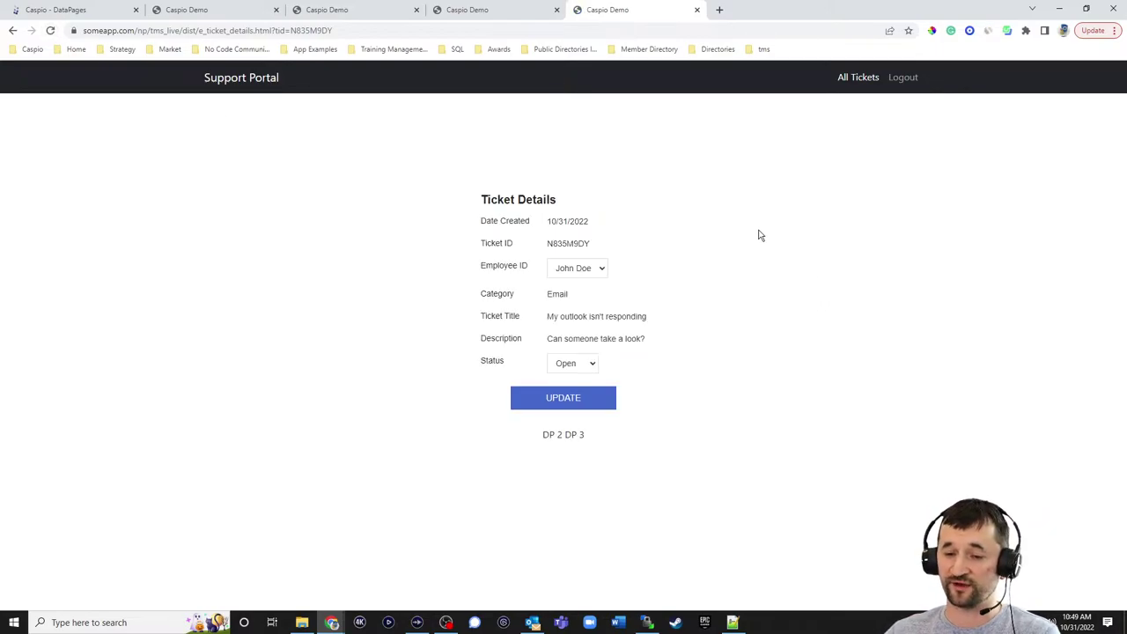
click(586, 268)
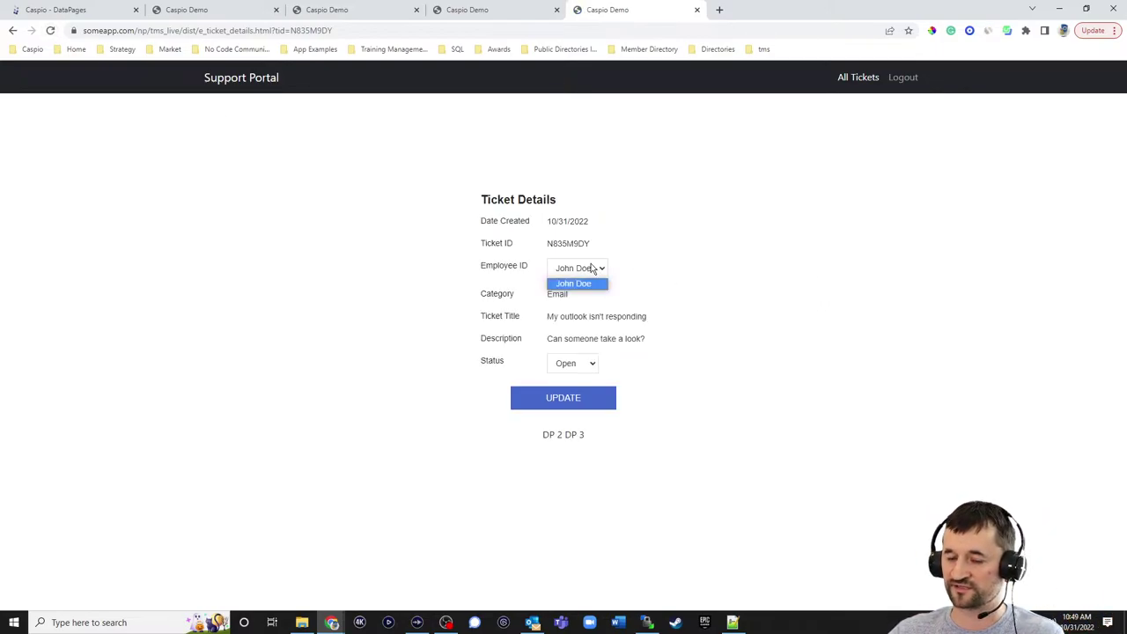
click(667, 250)
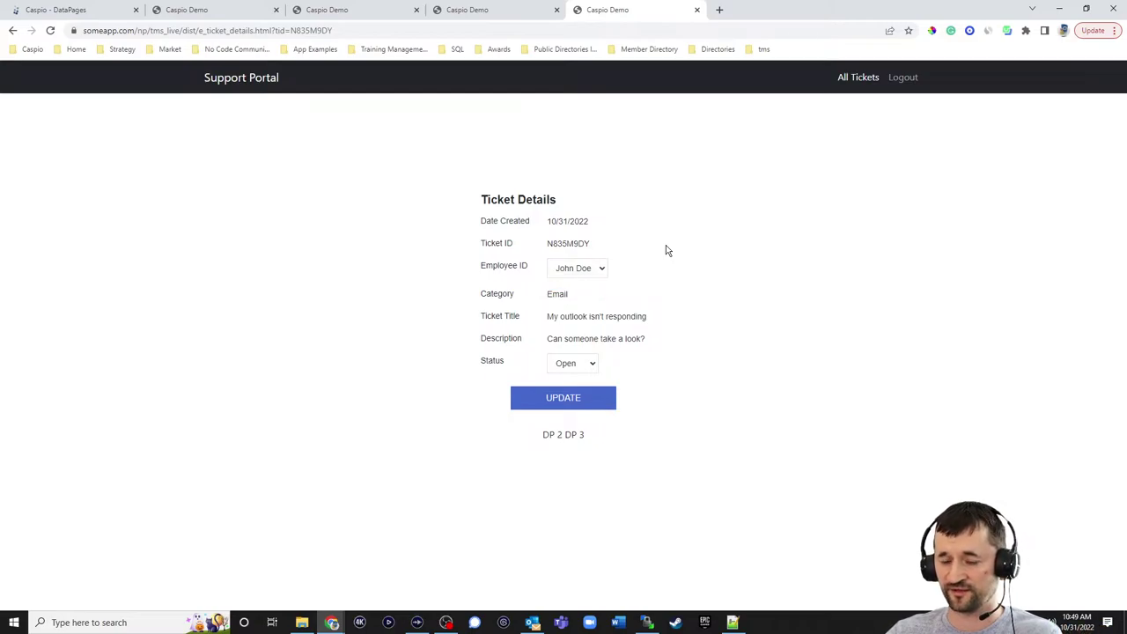
click(592, 367)
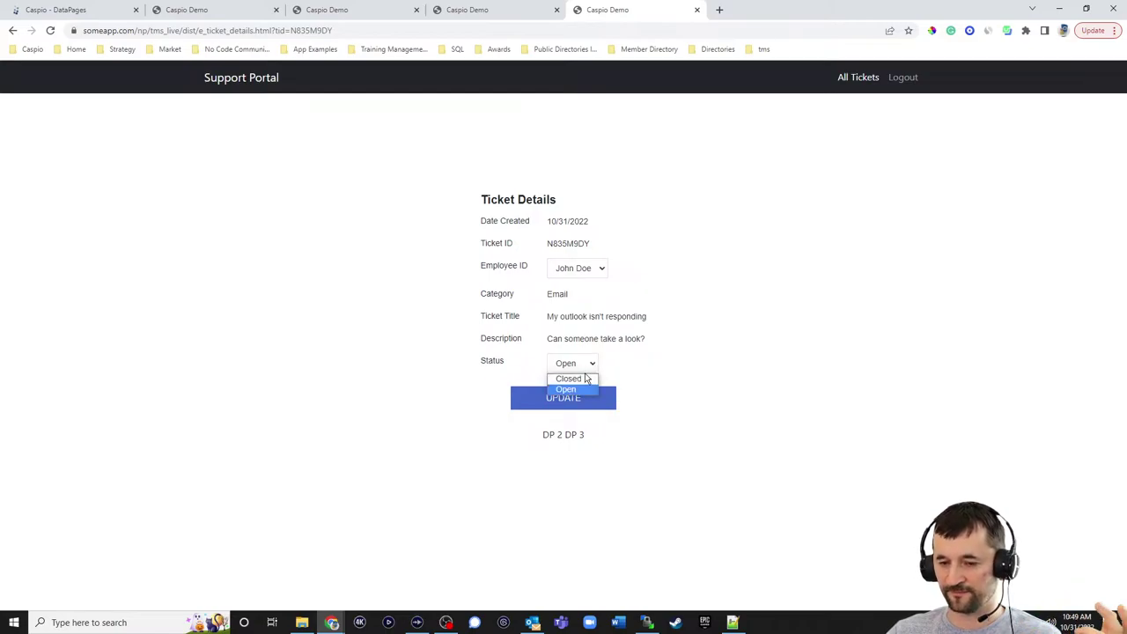
click(716, 376)
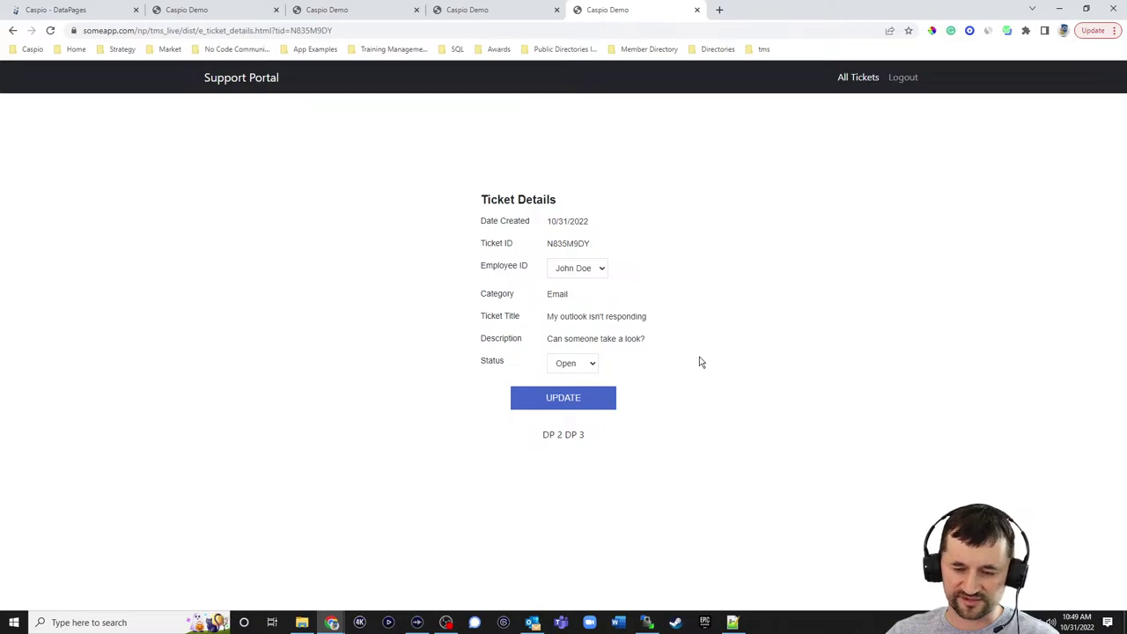
click(585, 364)
click(569, 379)
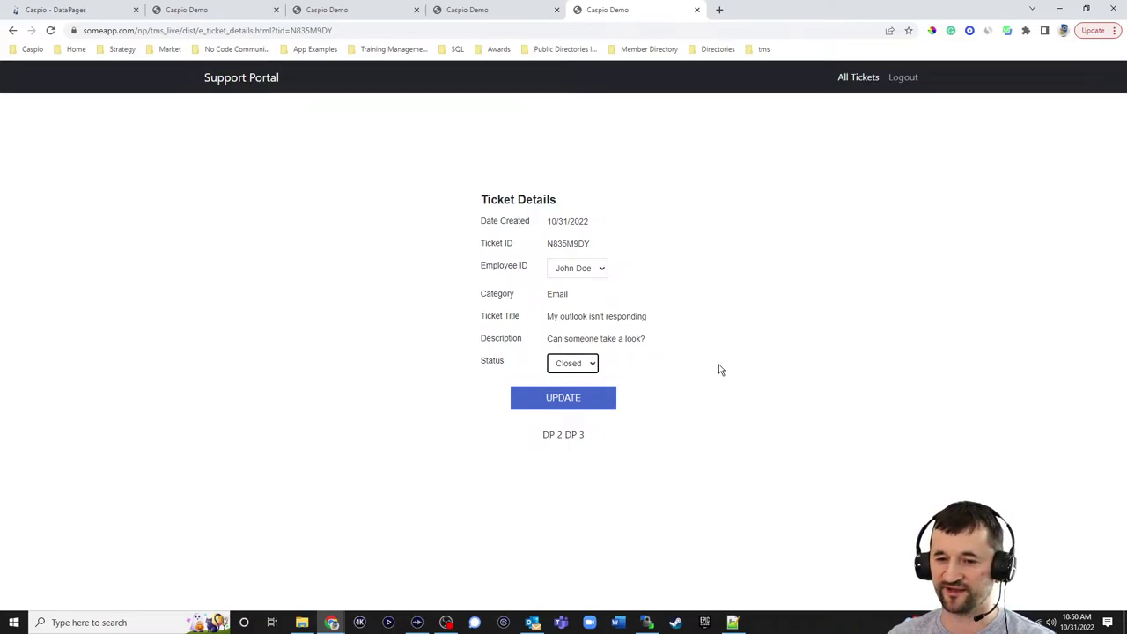
click(718, 333)
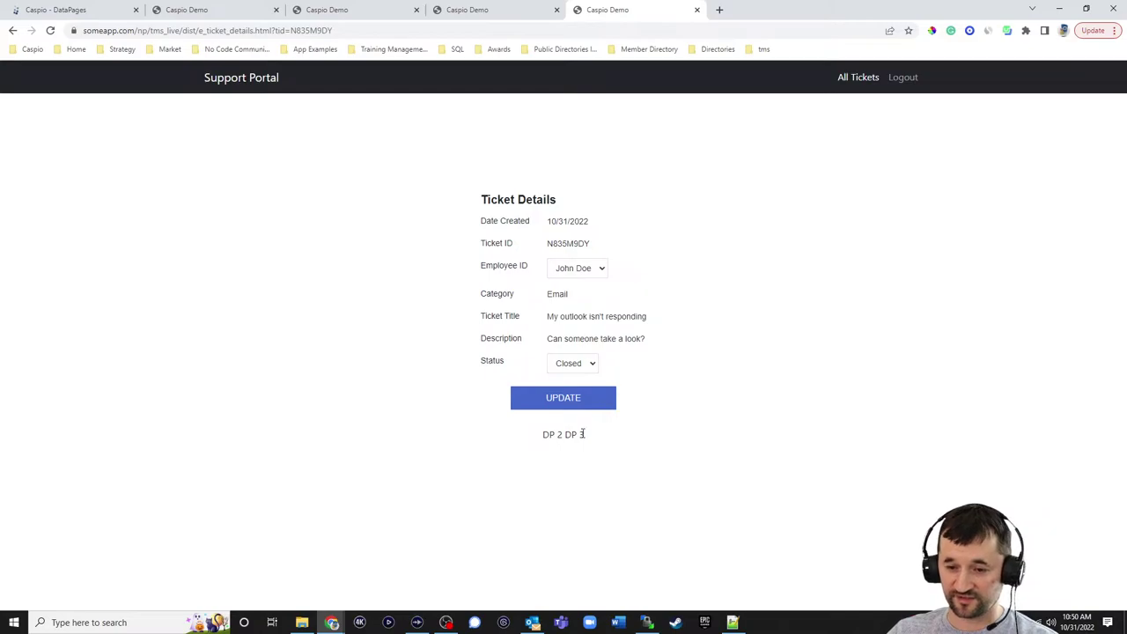
- Duplicate the Submit a response DataPage and move the copy into the Employees folder
click(93, 13)
click(117, 212)
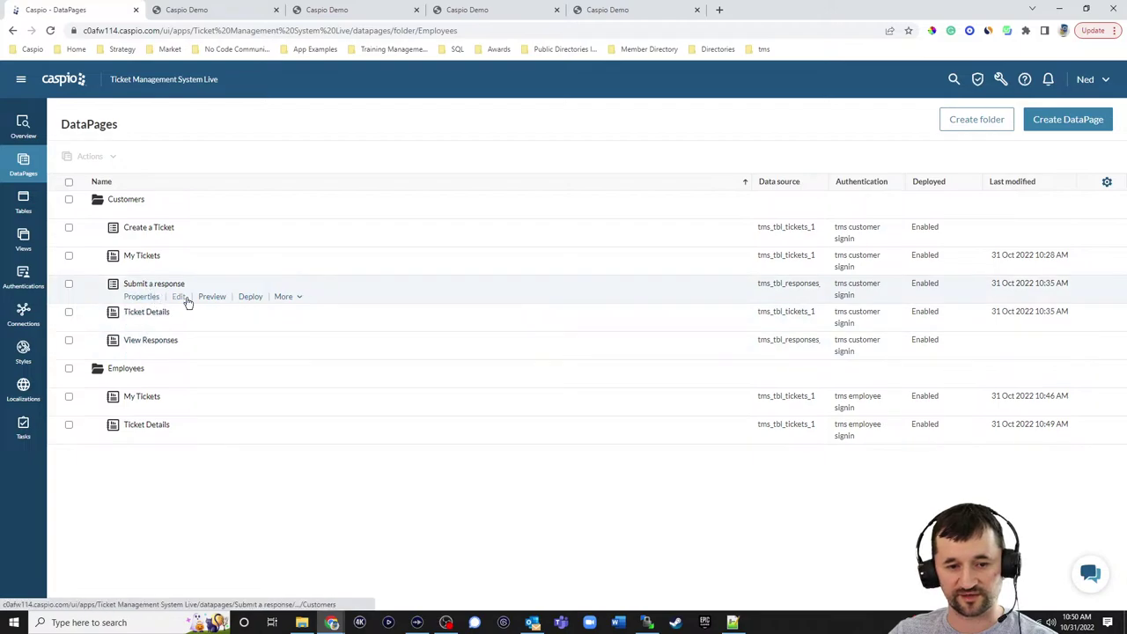
click(286, 297)
click(292, 313)
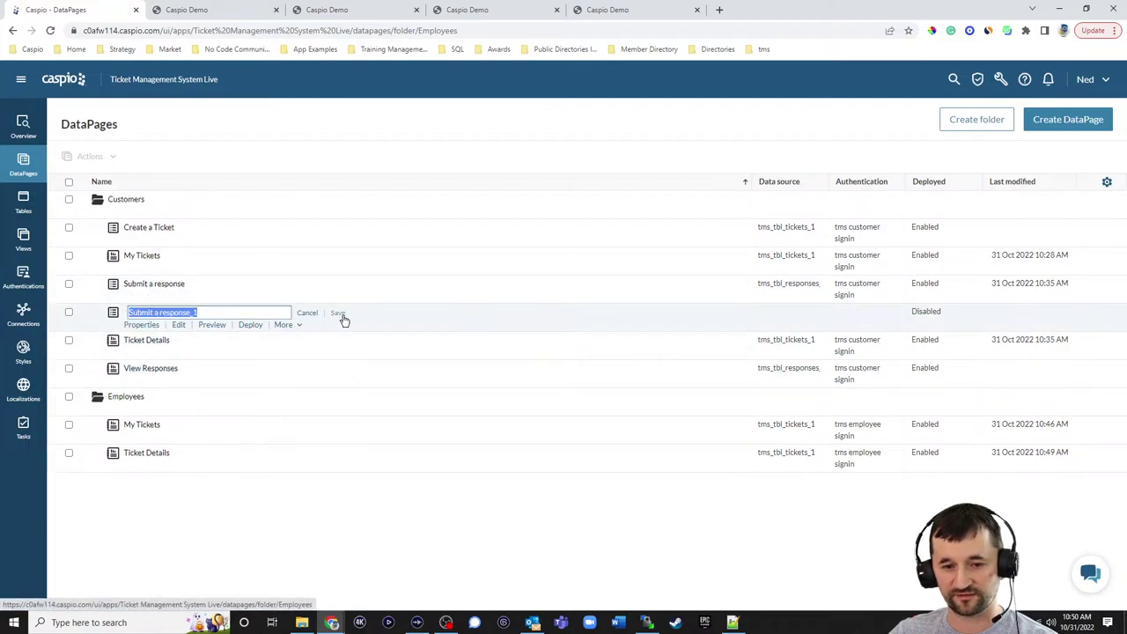
click(342, 318)
click(287, 325)
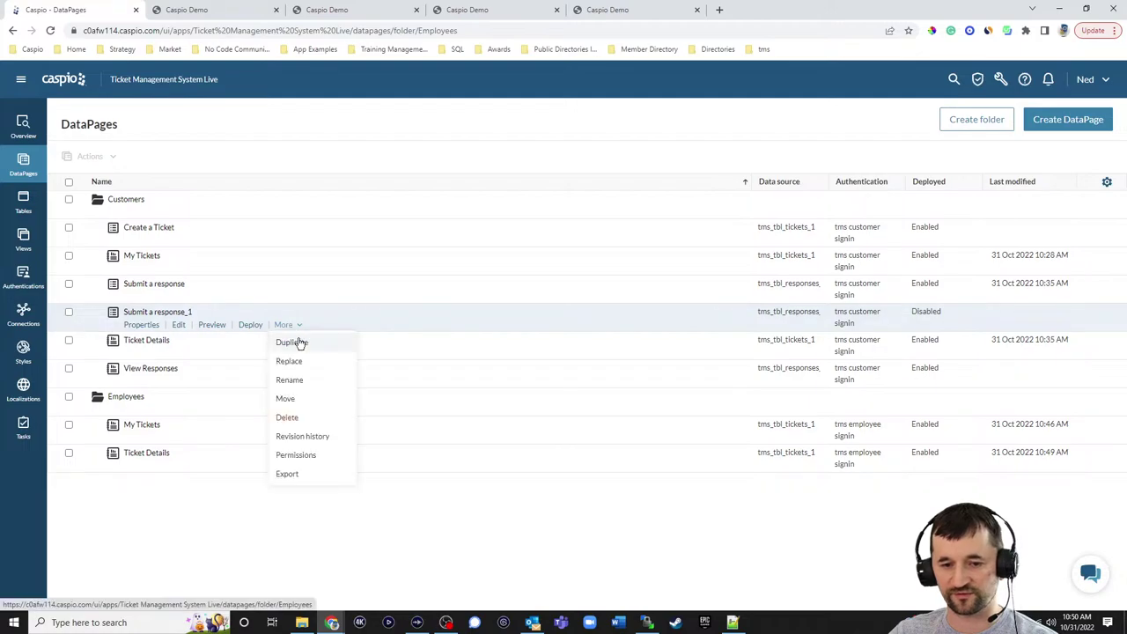
click(296, 397)
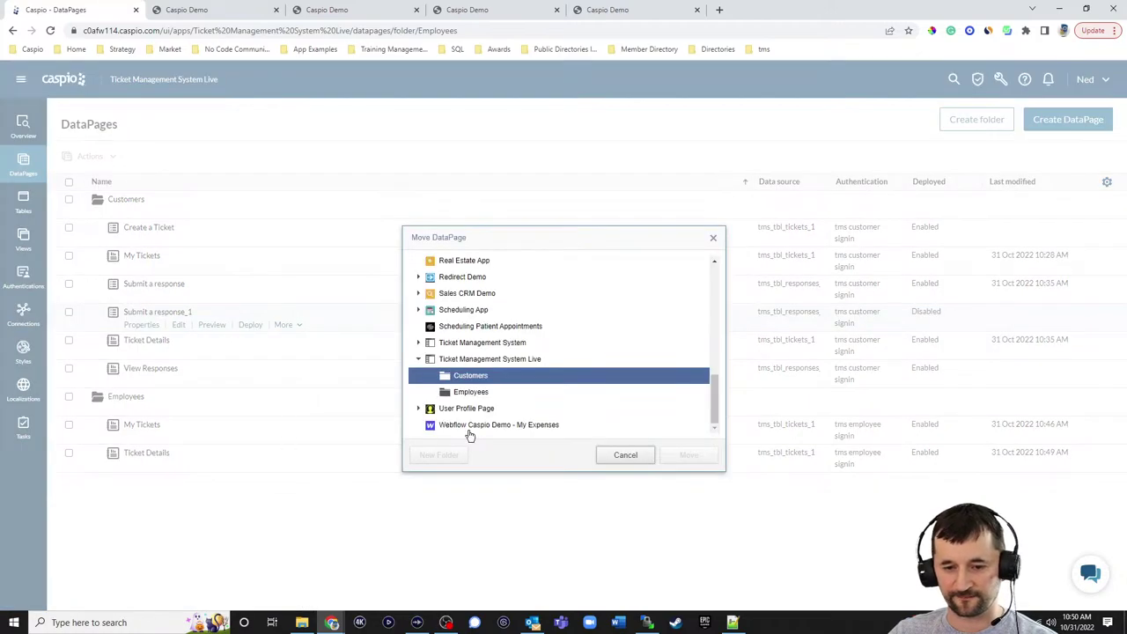
click(472, 394)
click(691, 464)
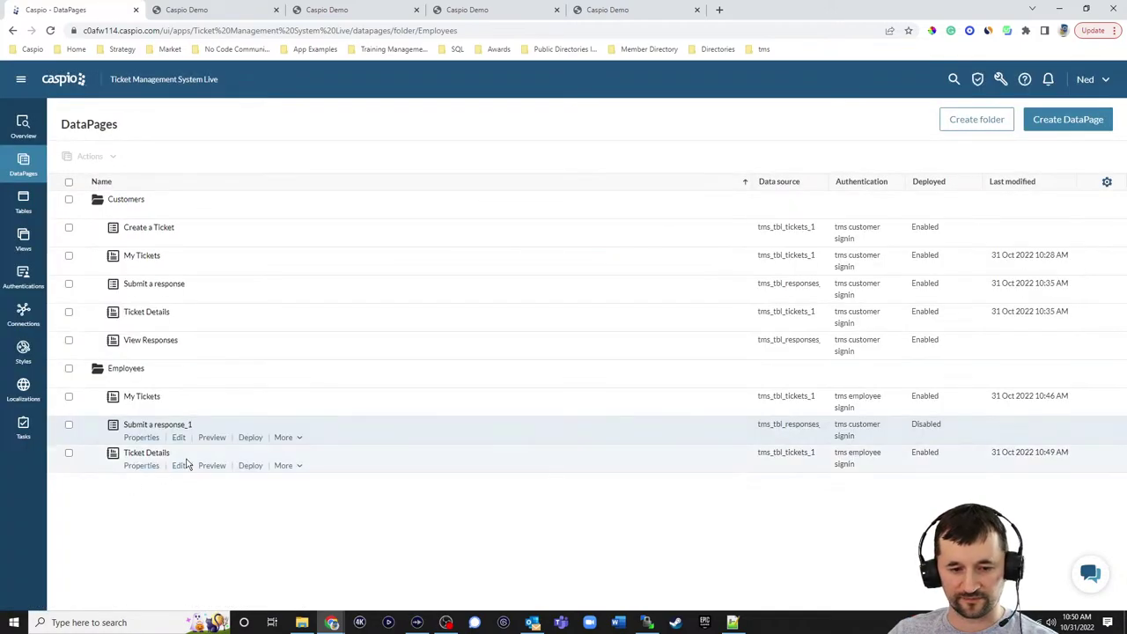
- Rename the copy to Submit a response by removing the _1 suffix
click(287, 437)
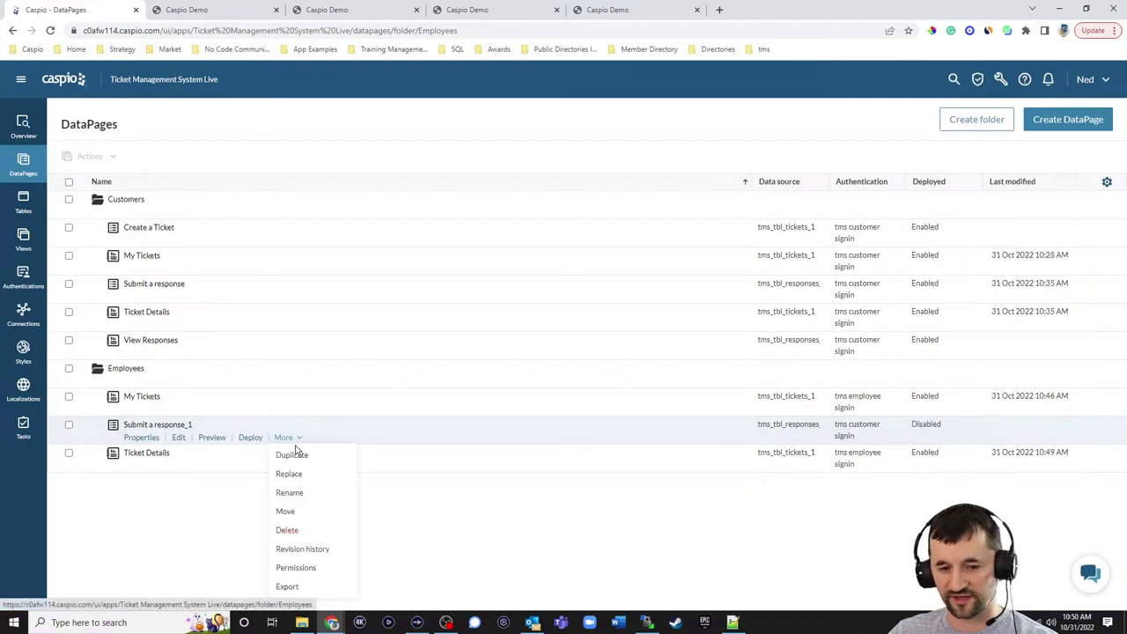
click(297, 492)
click(191, 427)
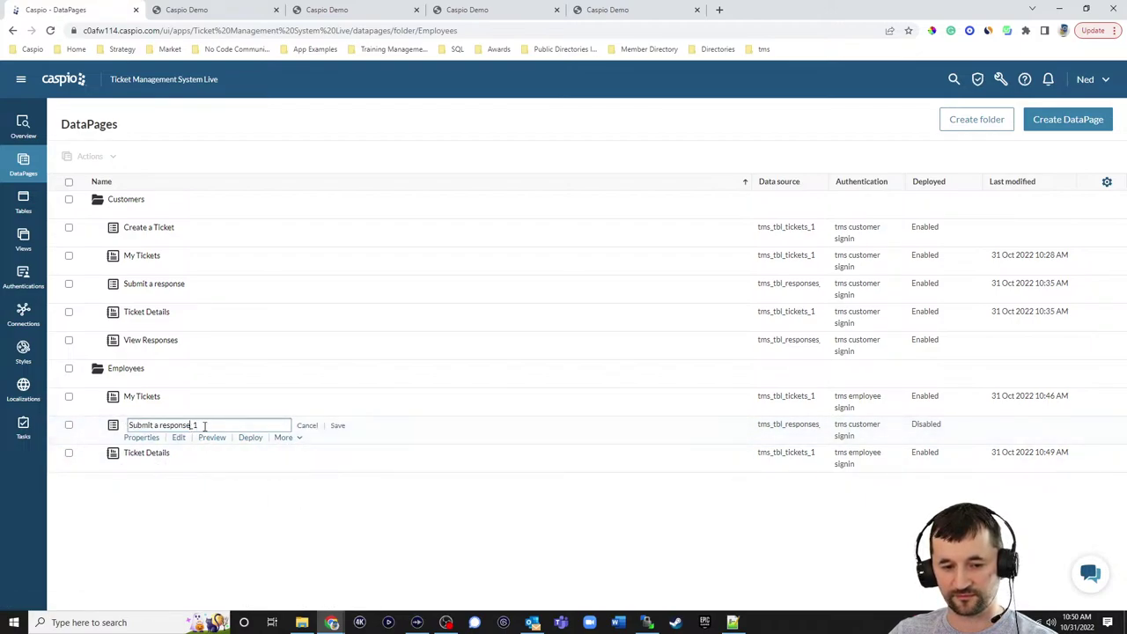
click(338, 428)
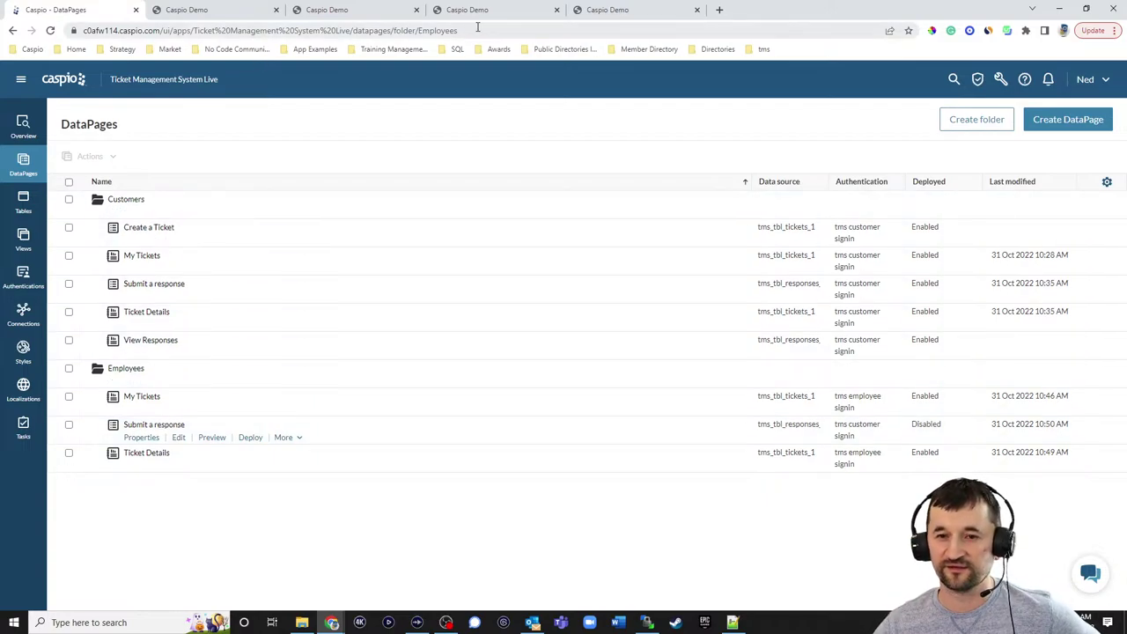
click(627, 10)
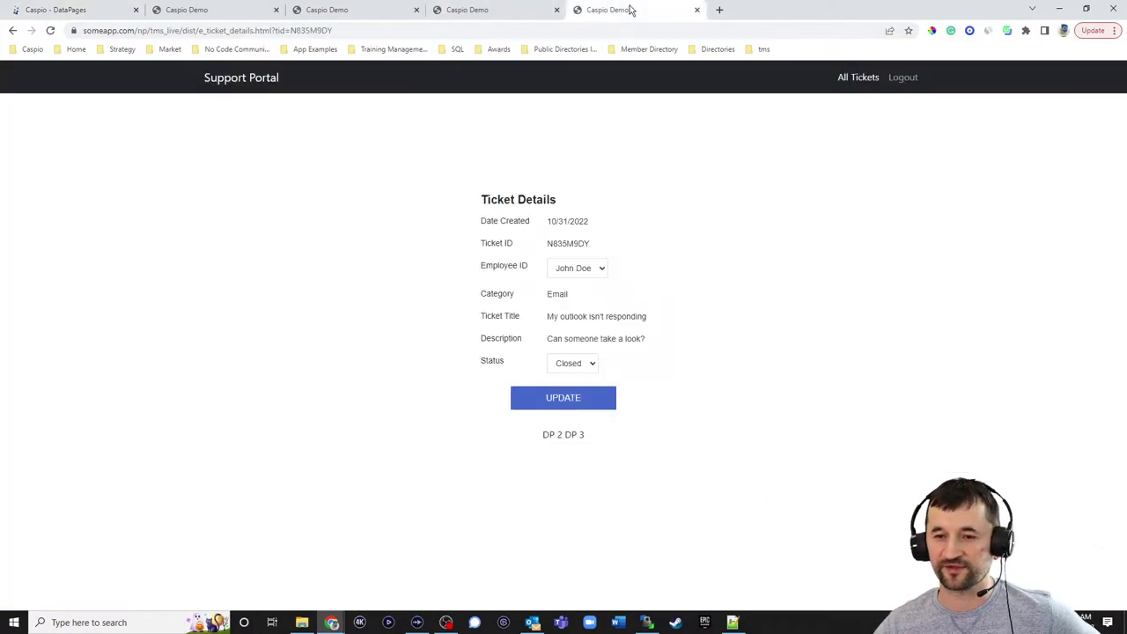
click(498, 11)
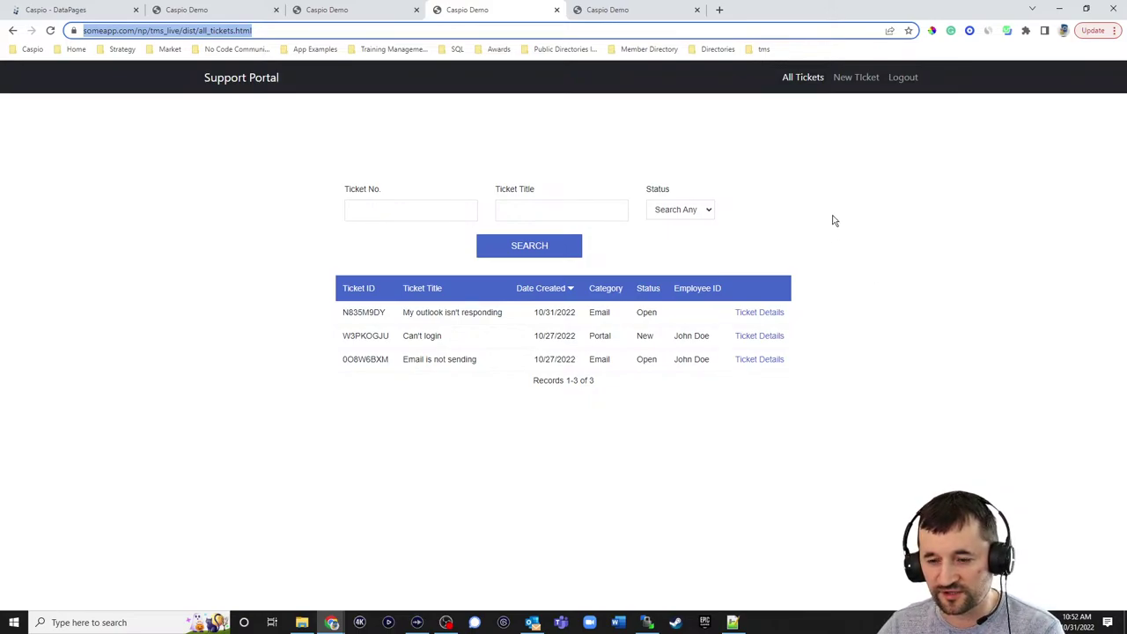
click(632, 13)
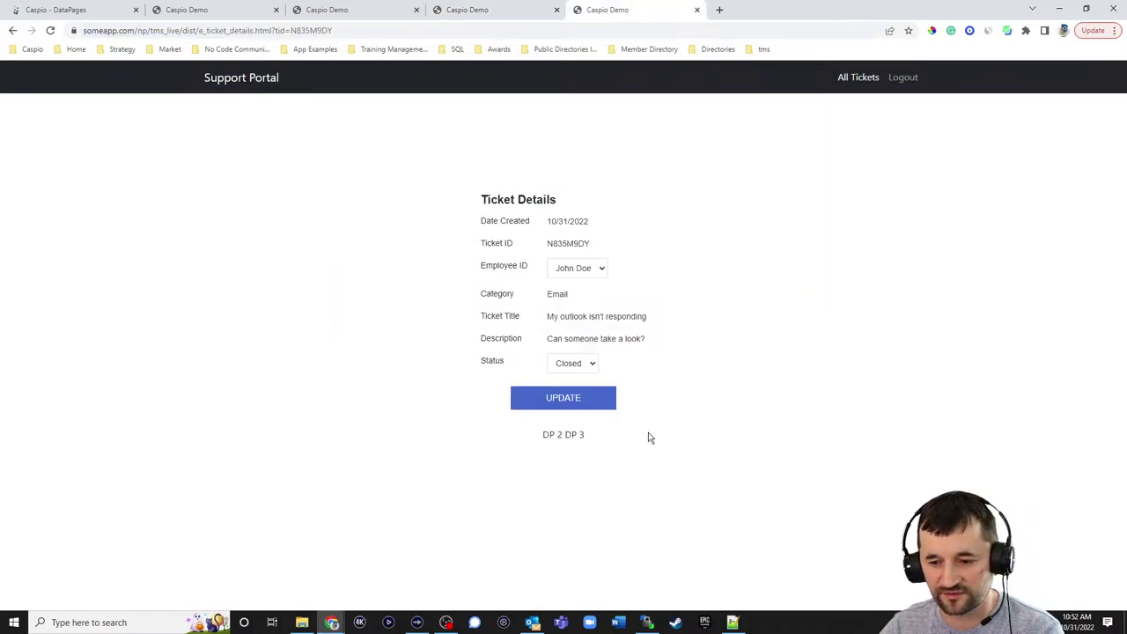
click(123, 18)
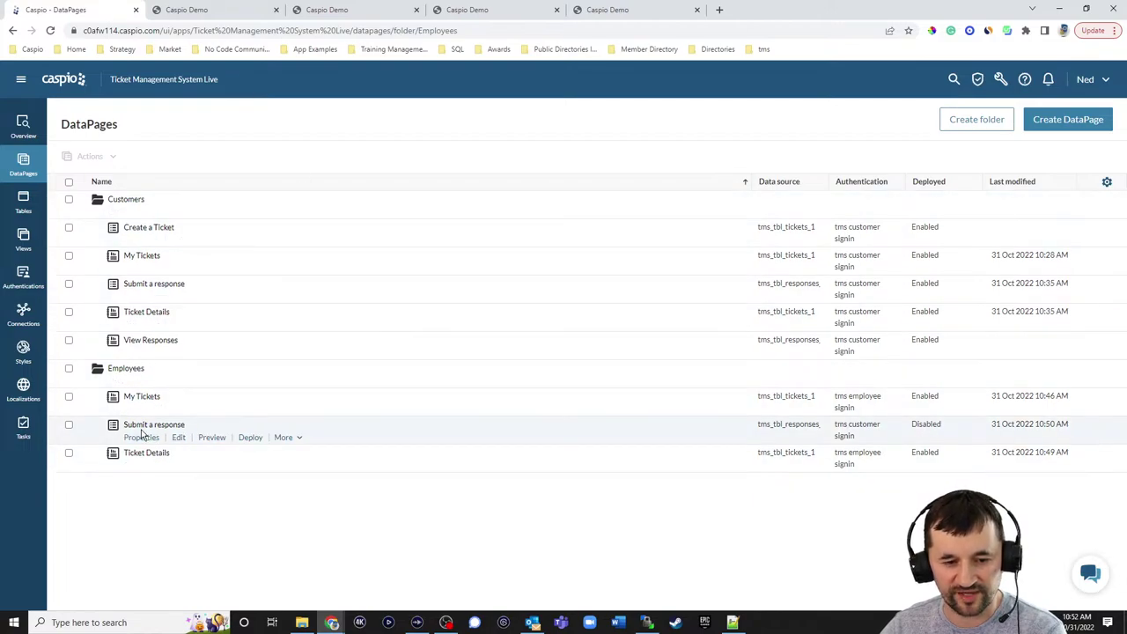
- Make the employee Submit a response DataPage require tms employee signin instead of customer sign-in
double_click(178, 436)
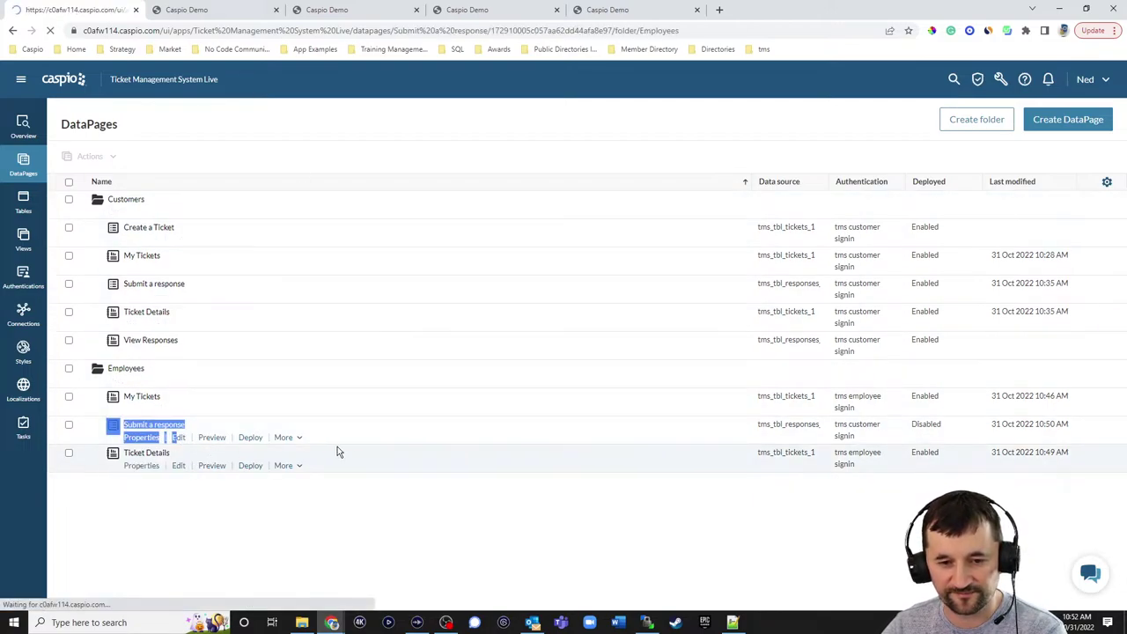
click(395, 438)
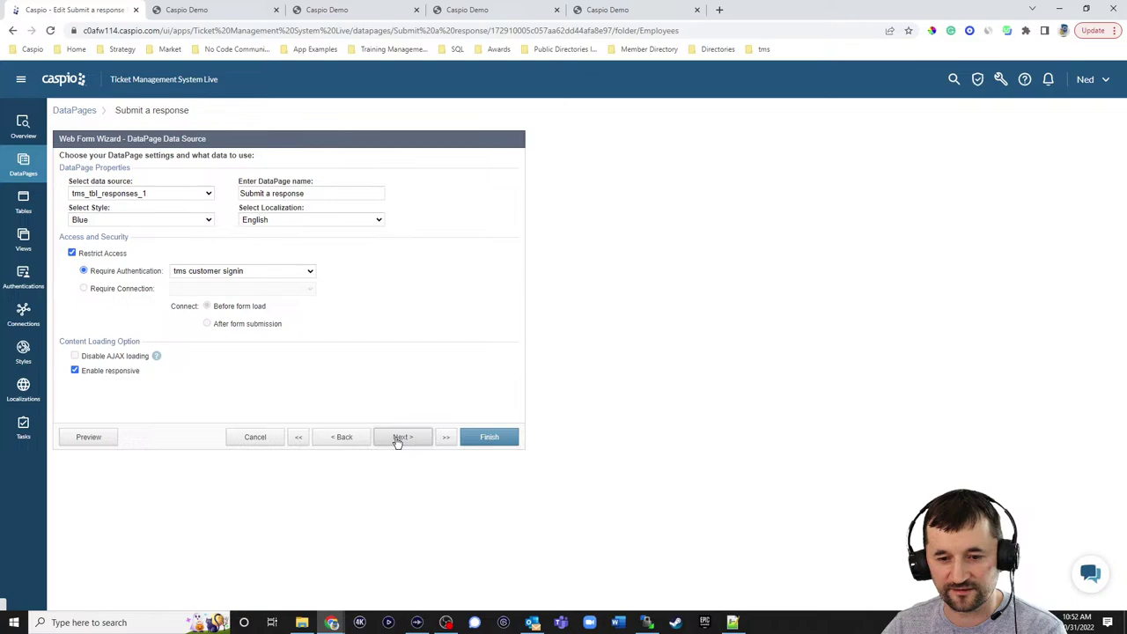
click(194, 272)
click(208, 303)
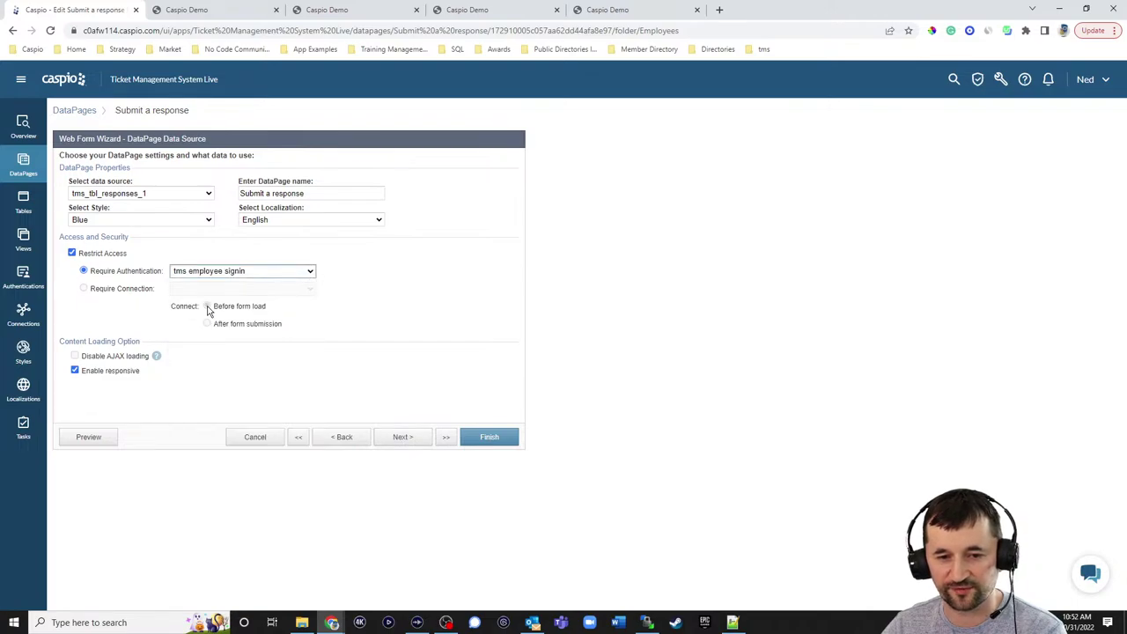
click(399, 437)
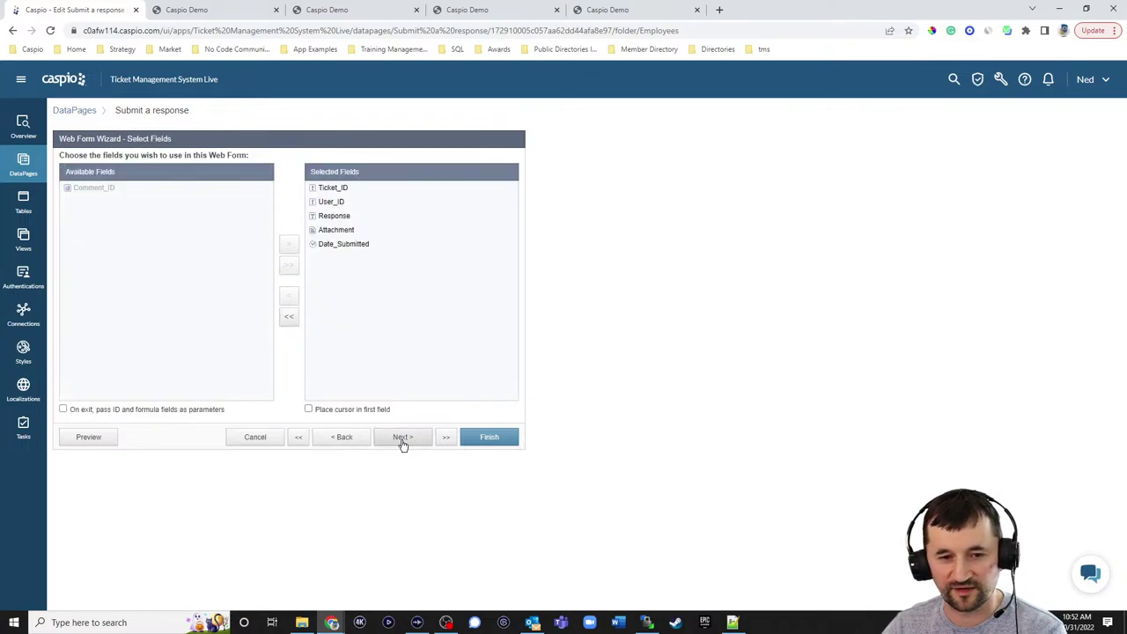
click(403, 440)
- Set User_ID's on-load value to Authentication Fields > Employee_ID, review the other fields, and finish
click(104, 252)
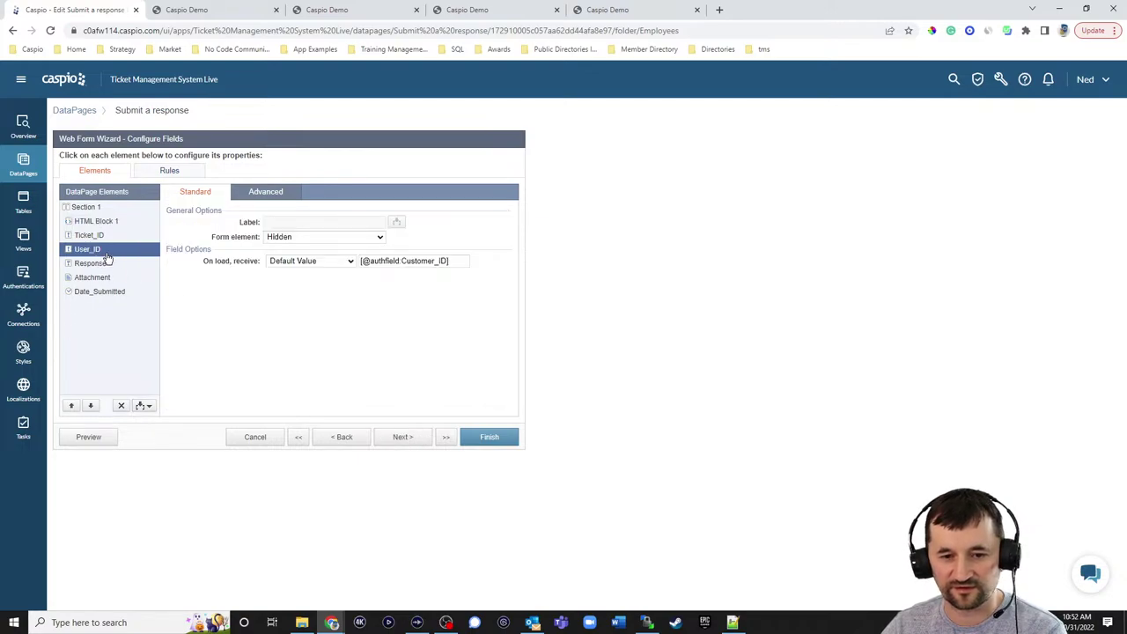
click(326, 260)
click(319, 283)
click(405, 260)
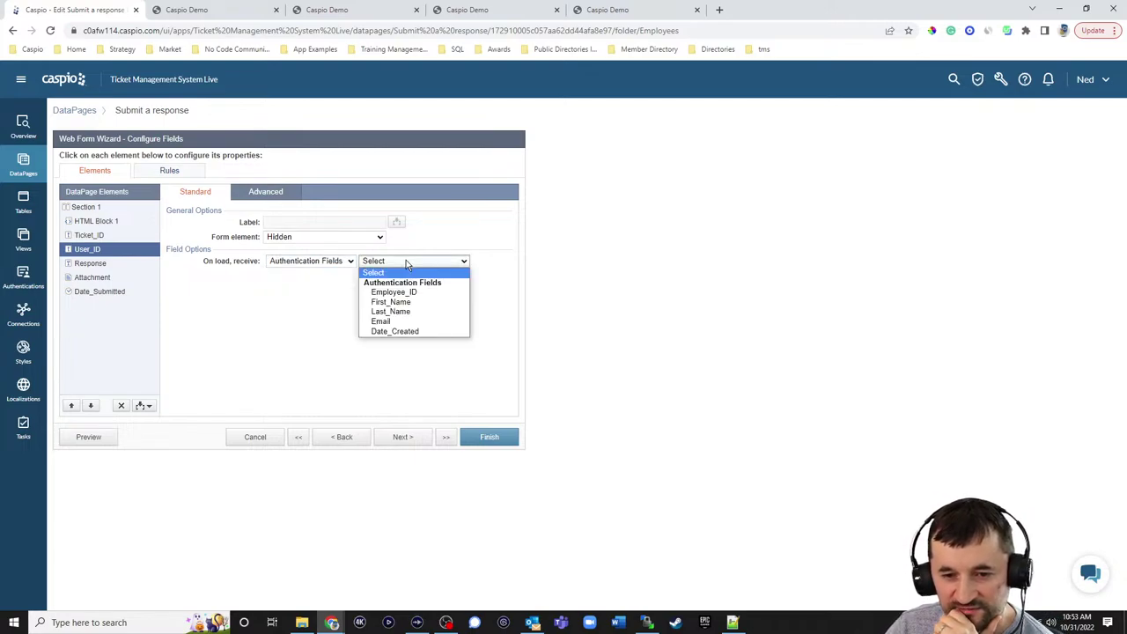
click(408, 292)
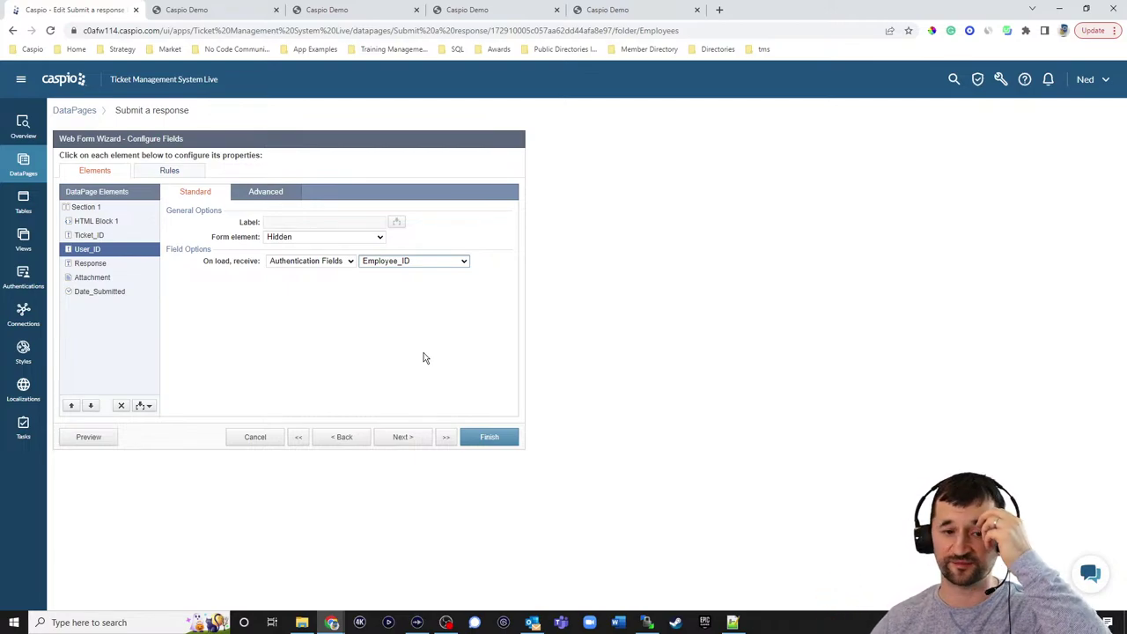
click(104, 223)
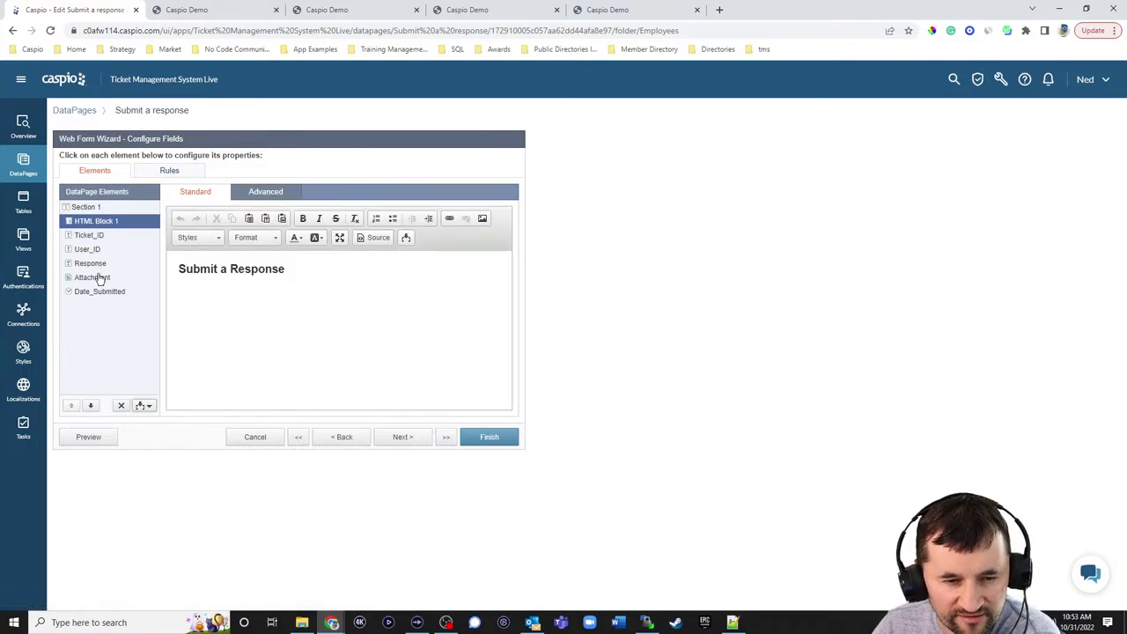
click(92, 263)
click(94, 277)
click(96, 295)
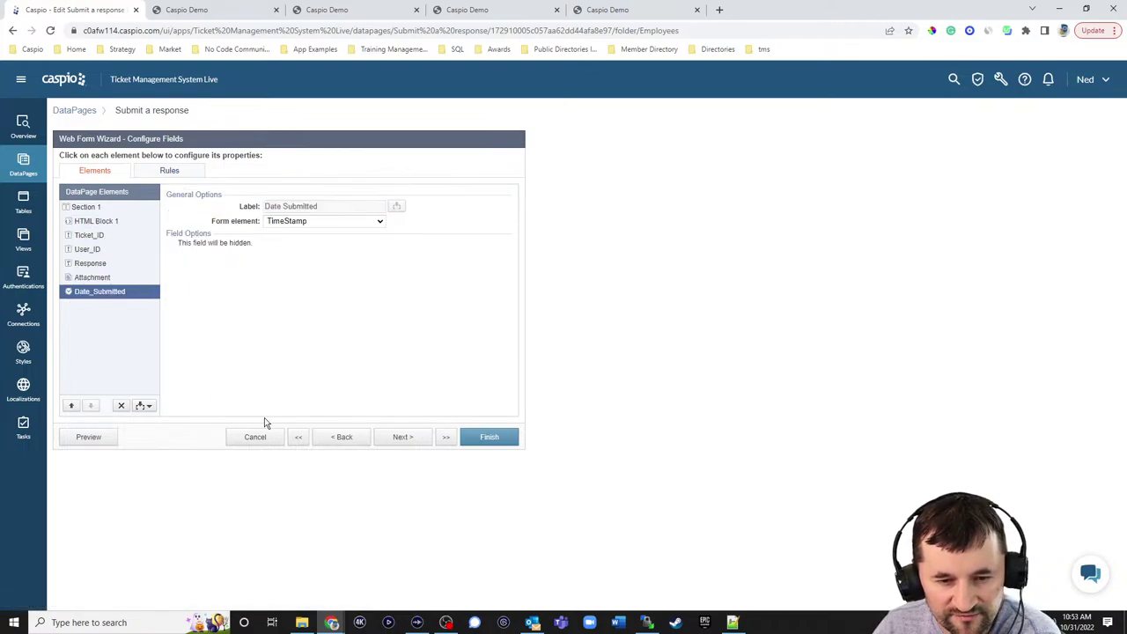
click(402, 437)
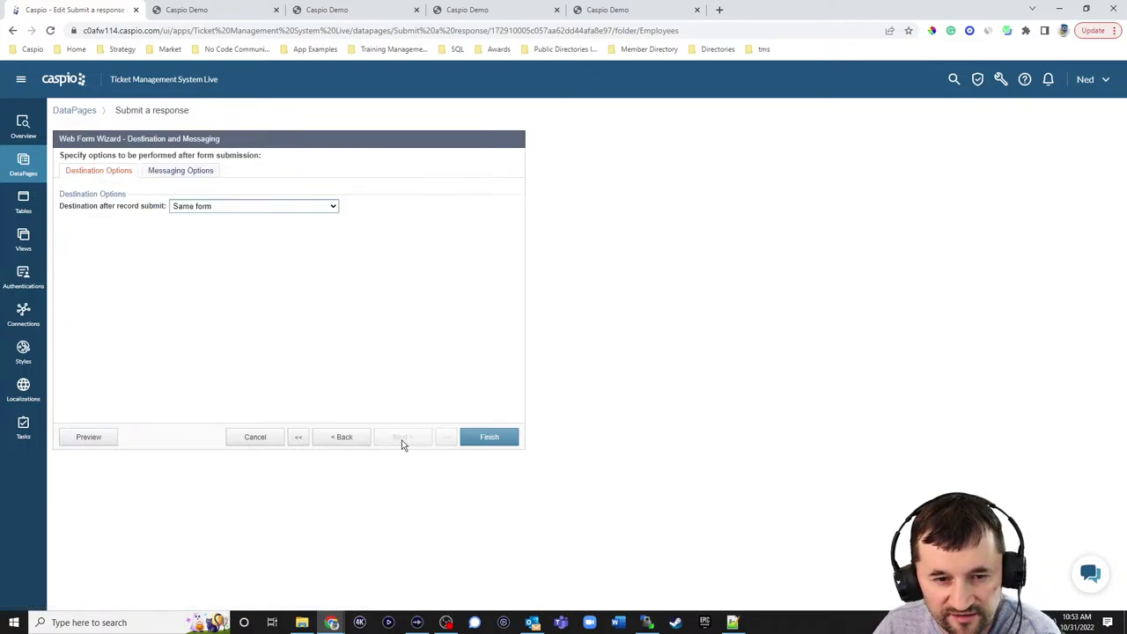
click(508, 433)
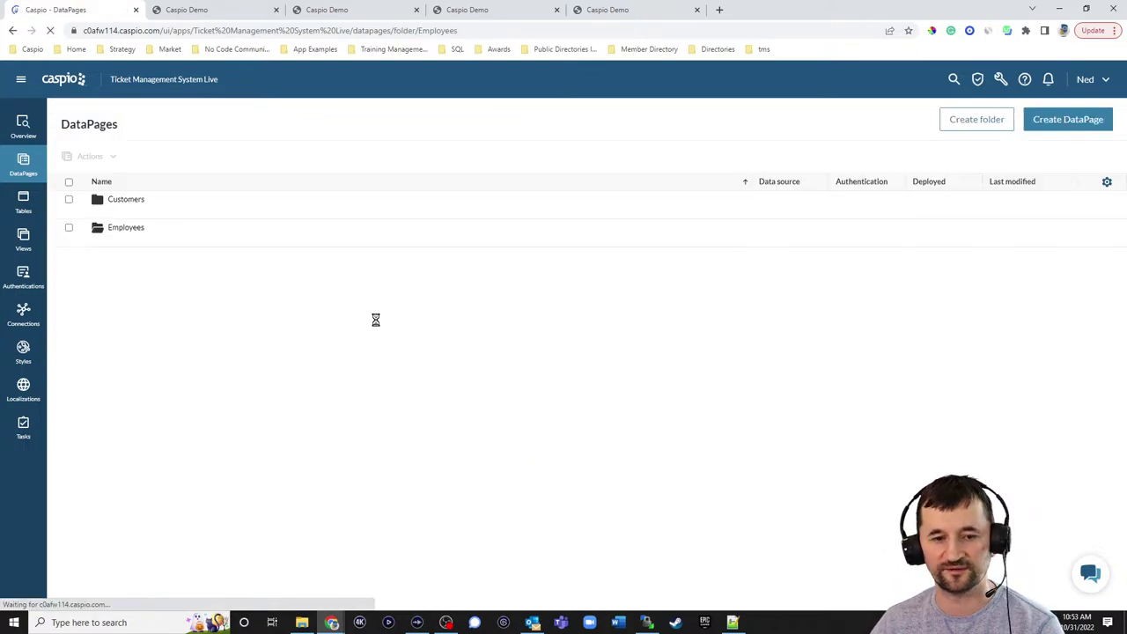
- Enable deployment of the employee response form and copy its embed code
click(250, 297)
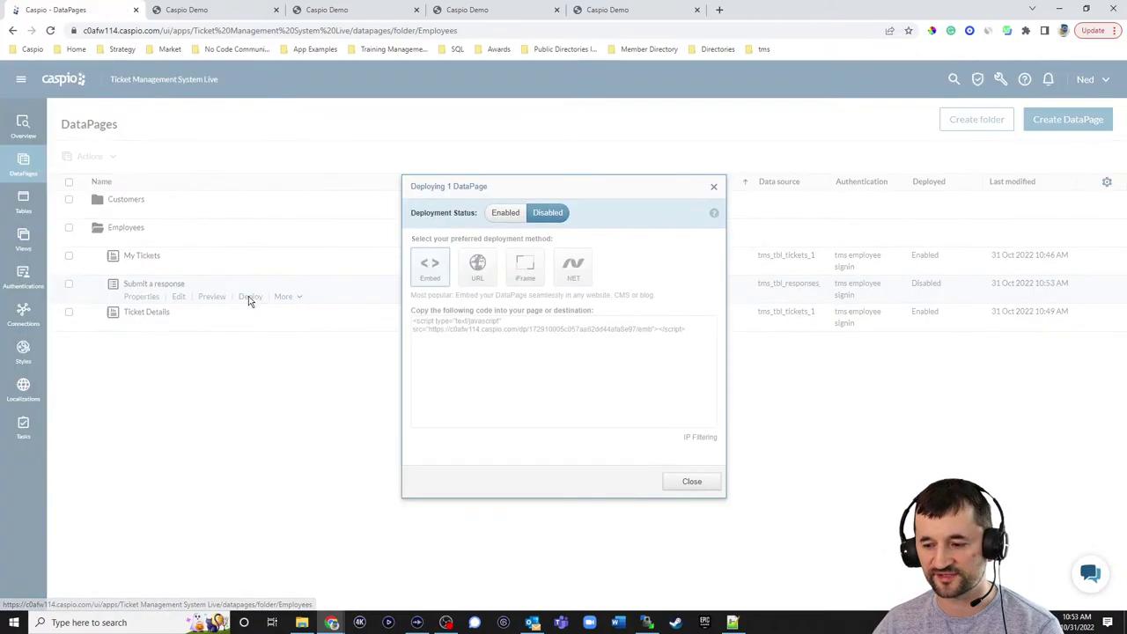
click(506, 213)
click(498, 334)
key(ctrl+c)
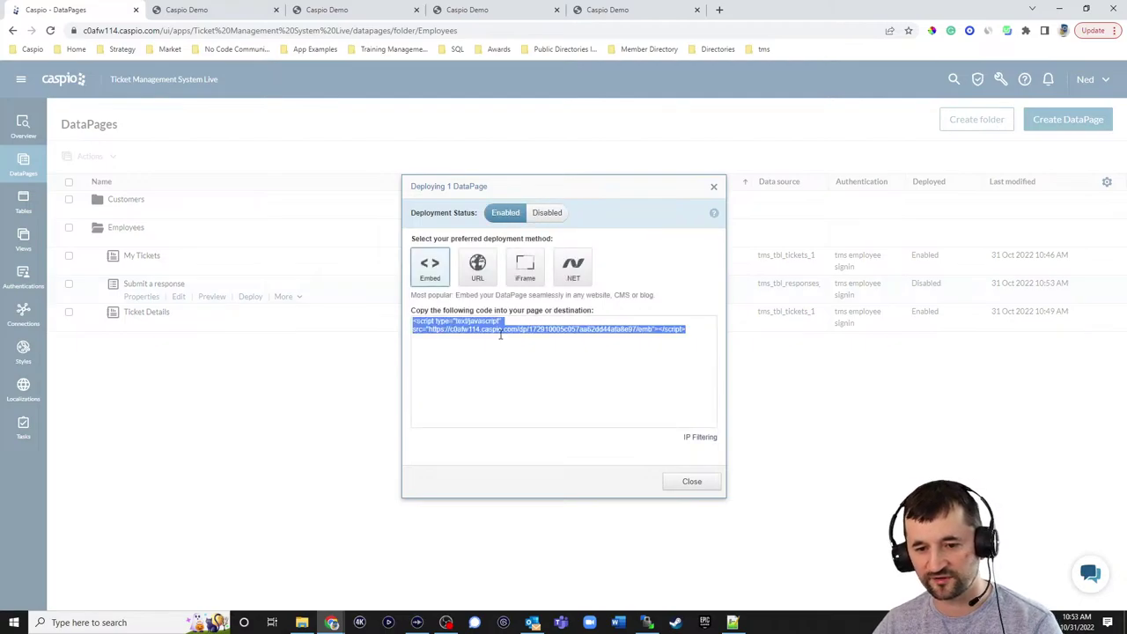
click(691, 482)
- Paste the embed script over the DP 2 placeholder on line 40 of e_ticket_details.html
click(732, 622)
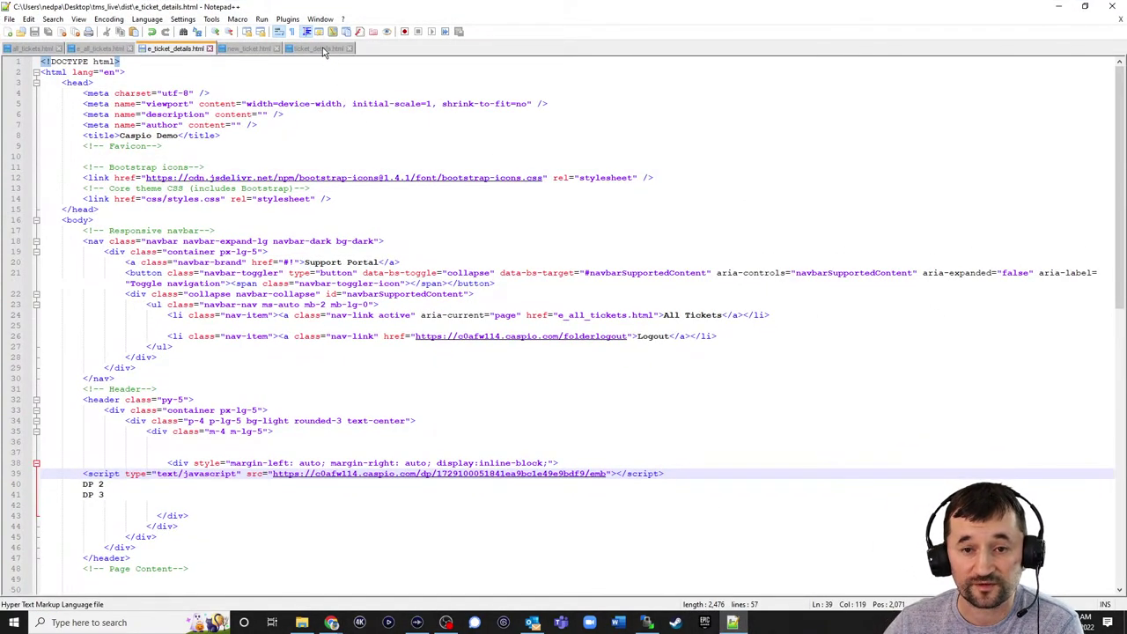
click(323, 49)
click(176, 48)
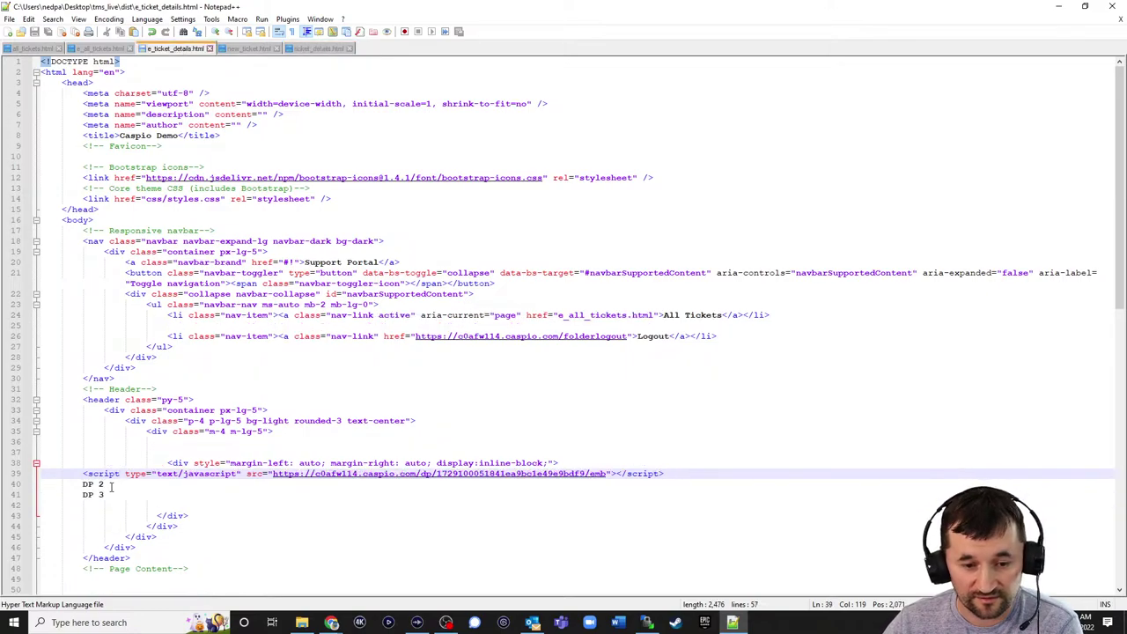
drag(88, 484, 69, 484)
key(ctrl+v)
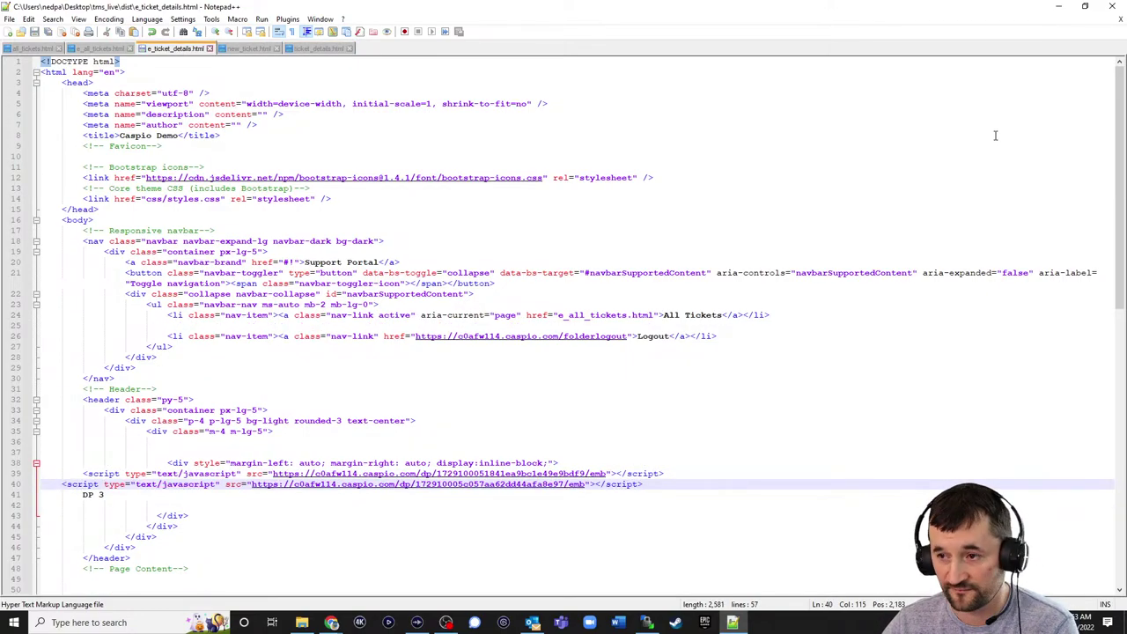
- Upload e_ticket_details.html to the remote dist folder in WinSCP, overwriting the server copy
click(1059, 7)
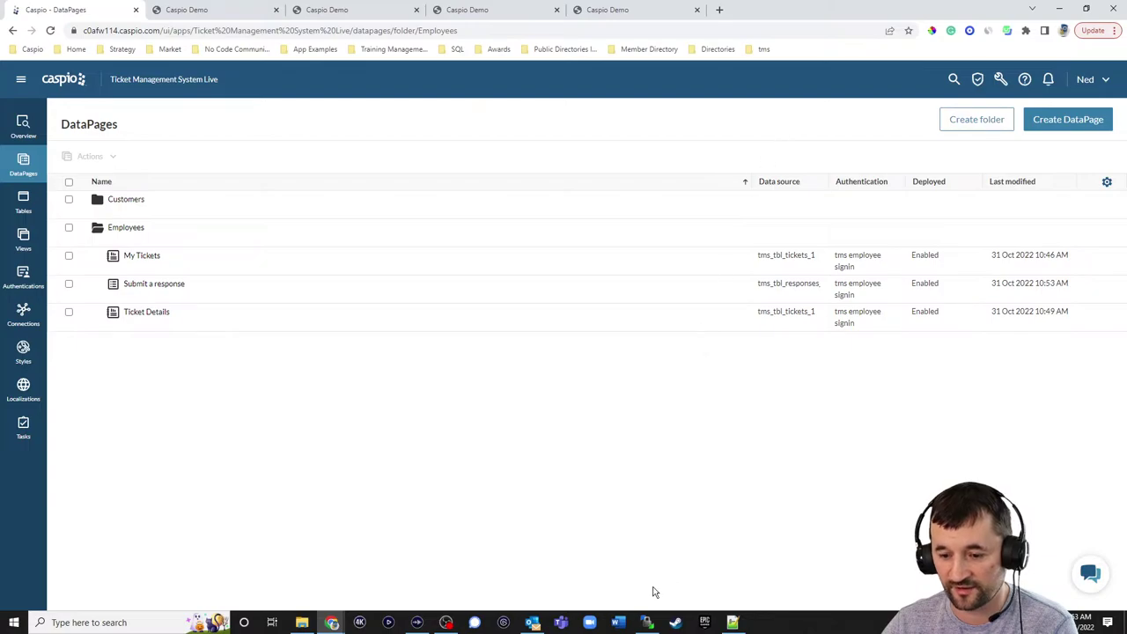
click(646, 622)
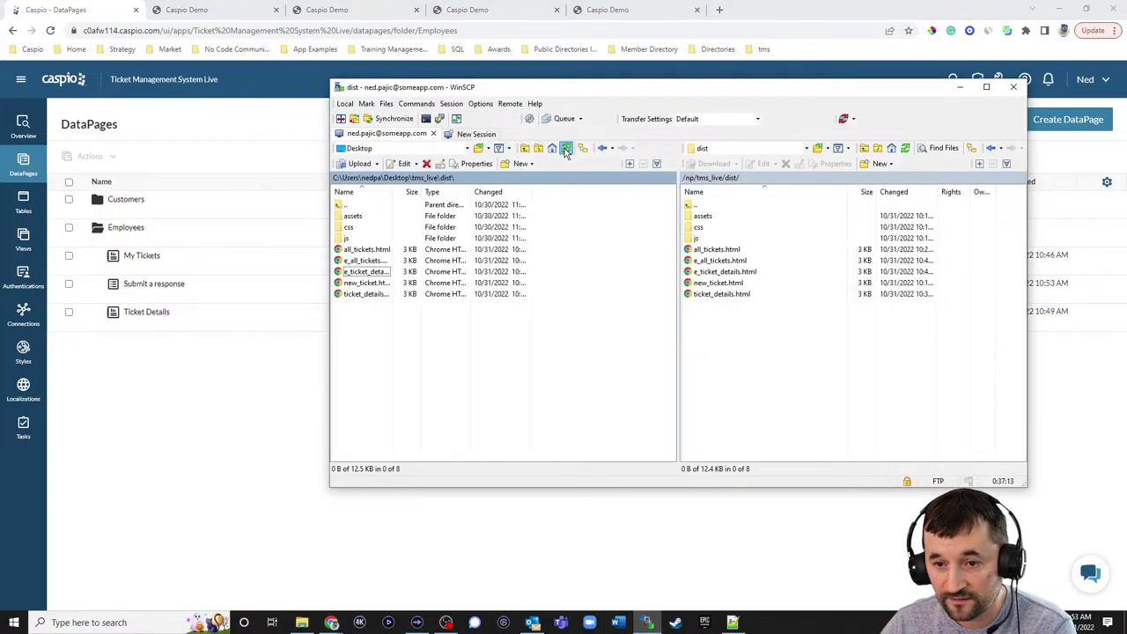
drag(362, 271, 752, 352)
click(643, 333)
- Reload the ticket details page and scroll down to the embedded Submit a Response form
click(646, 16)
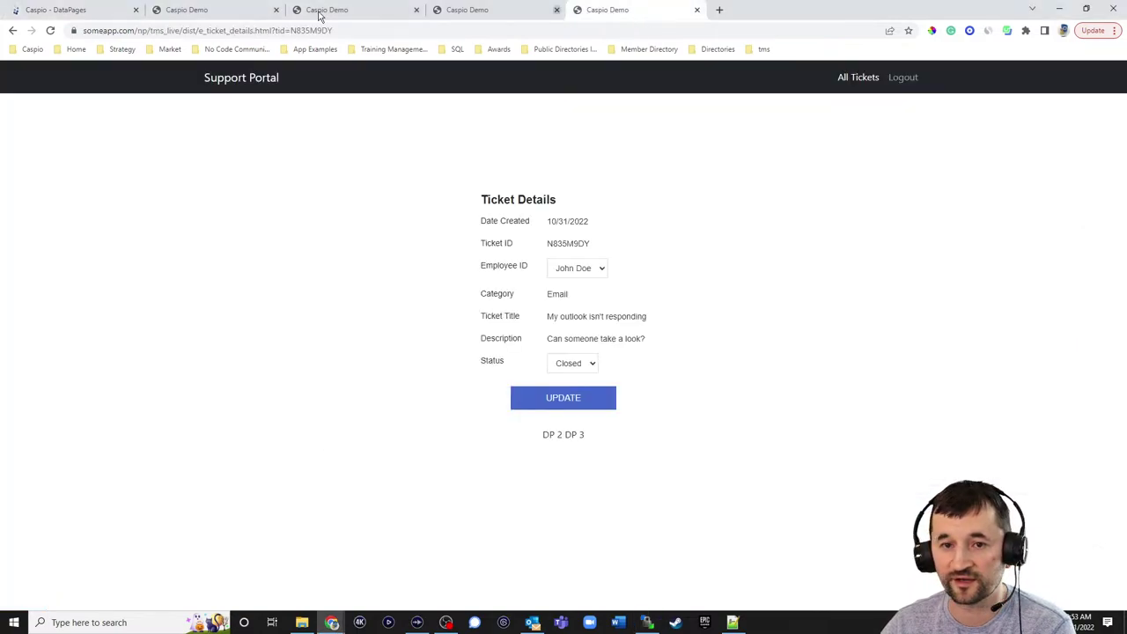
click(50, 30)
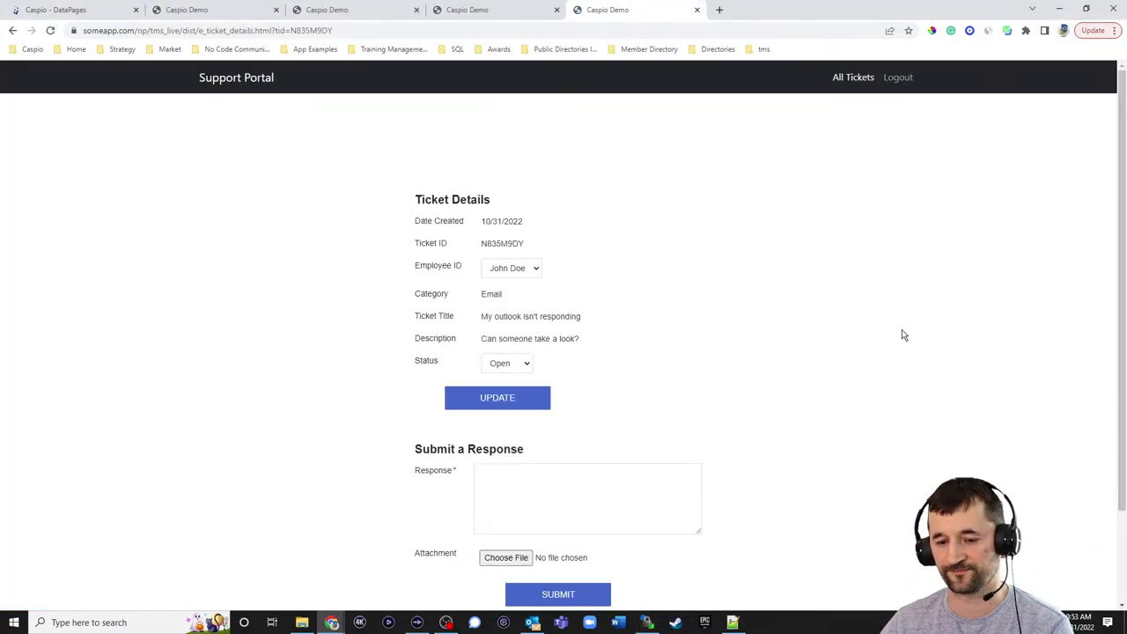
scroll(902, 335, down, 2)
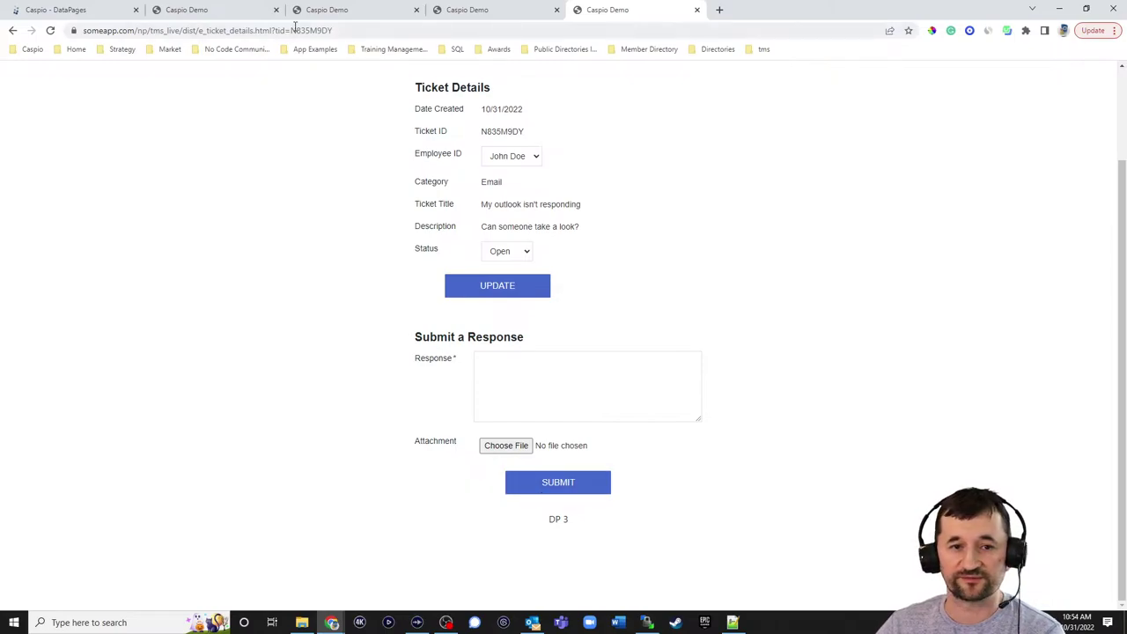
- Duplicate the Customers folder's View Responses DataPage as View Responses_1
click(88, 11)
click(118, 212)
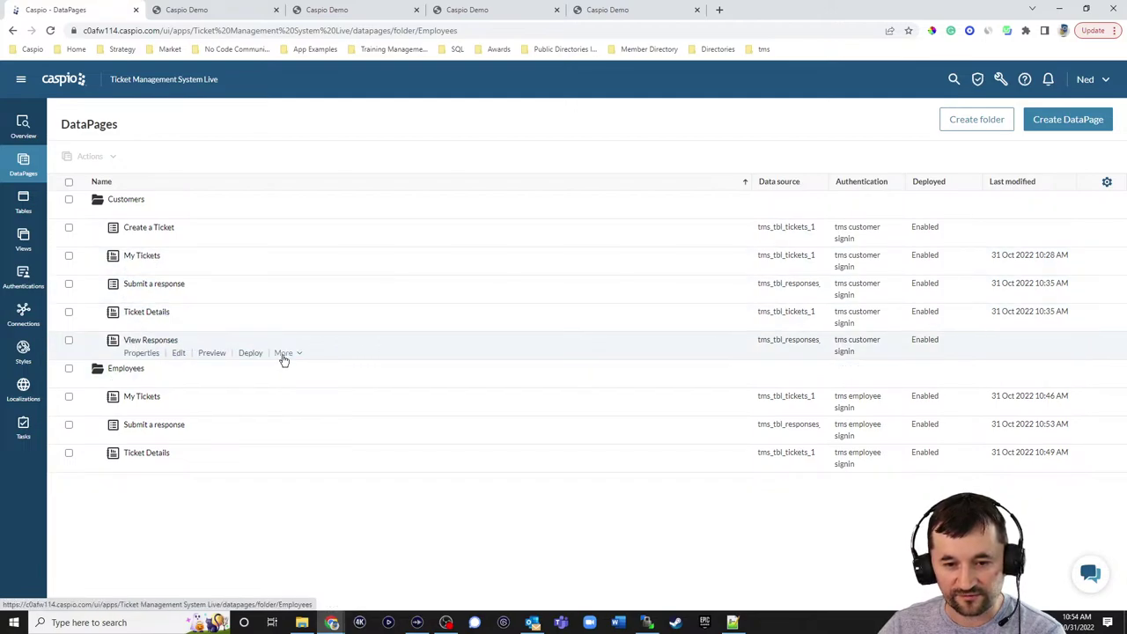
click(284, 354)
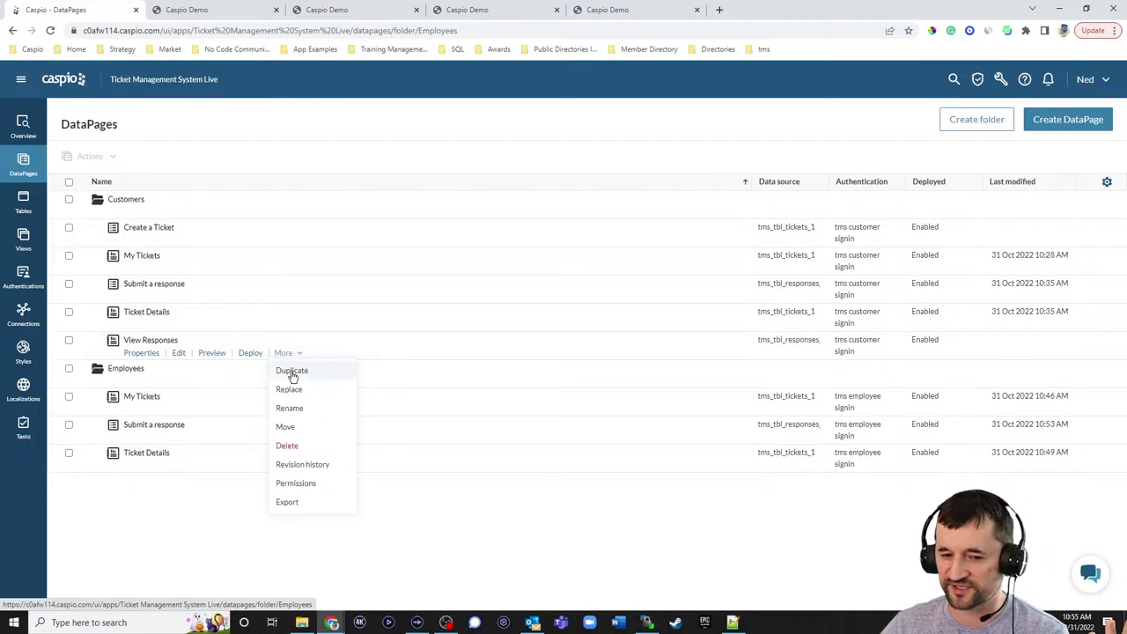
click(291, 371)
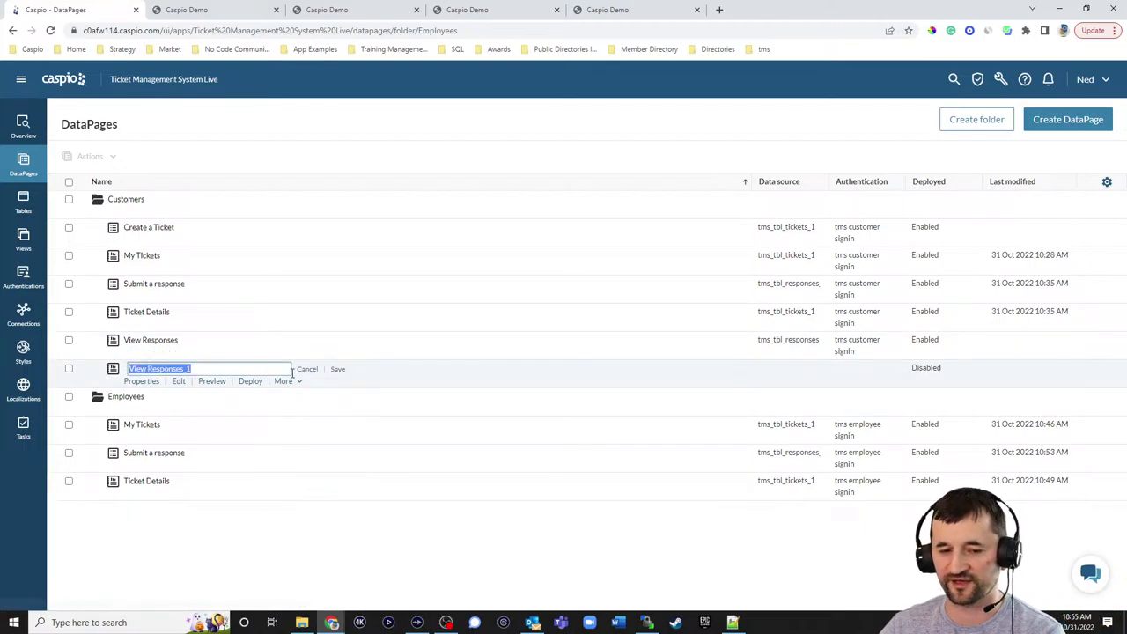
click(339, 370)
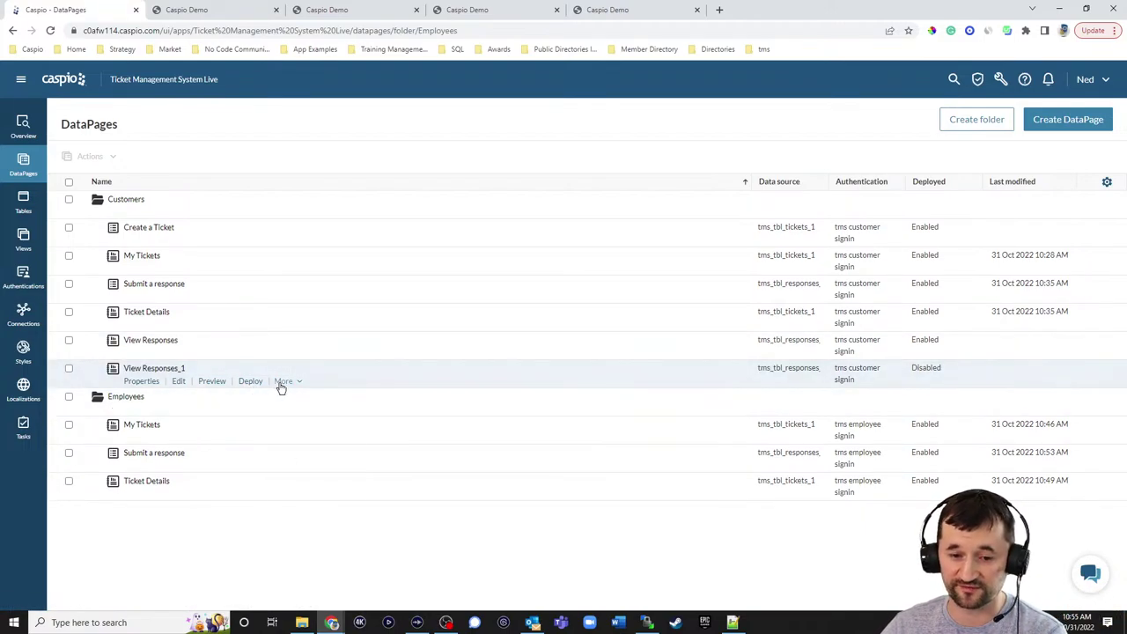
- Move View Responses_1 into the Employees folder
click(281, 382)
click(290, 456)
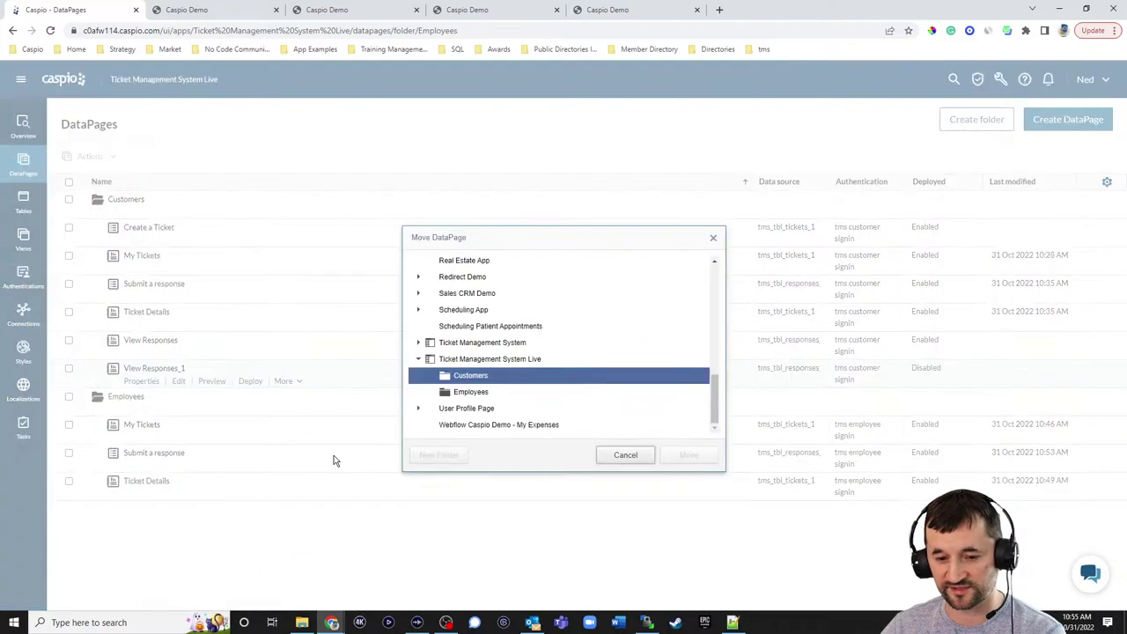
click(472, 392)
click(688, 456)
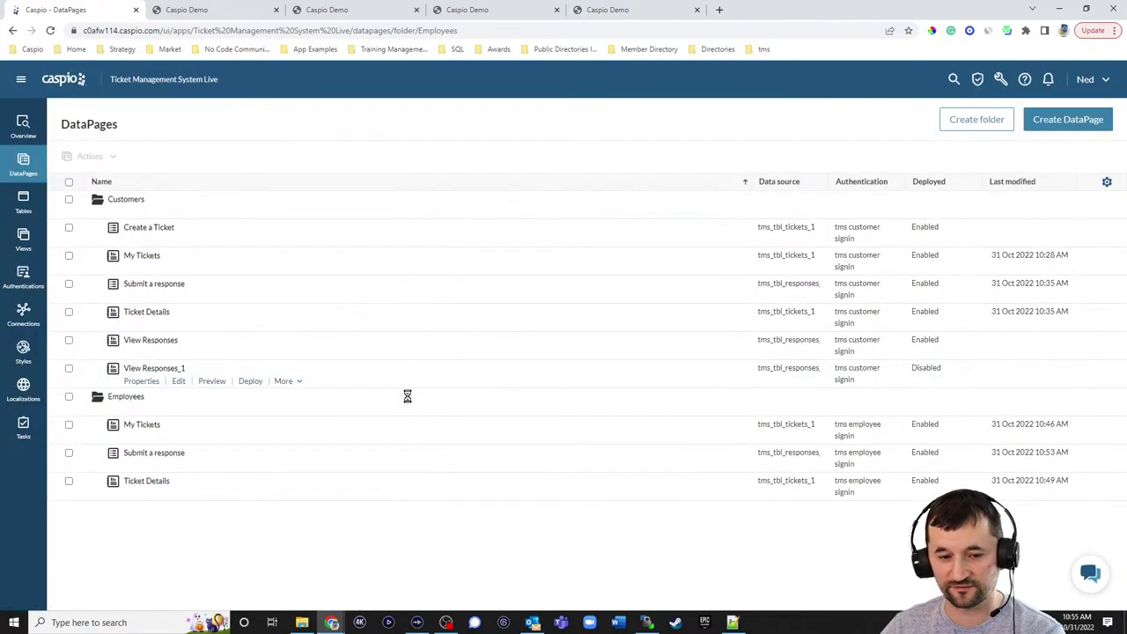
- Rename the copy to View Responses and open it for editing
click(284, 495)
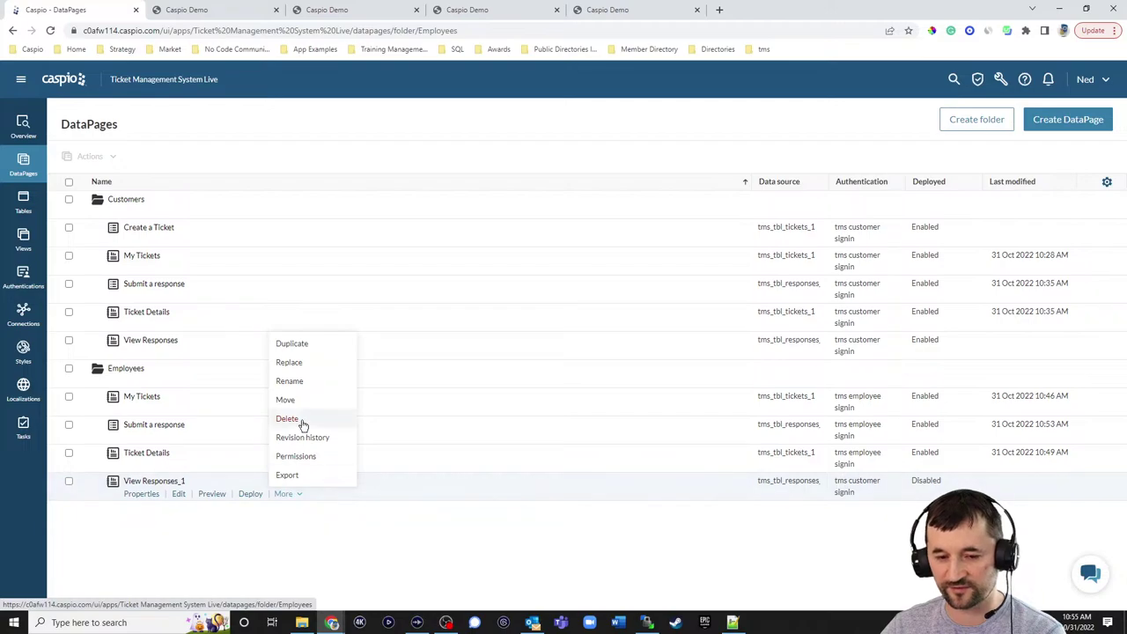
click(292, 382)
click(211, 480)
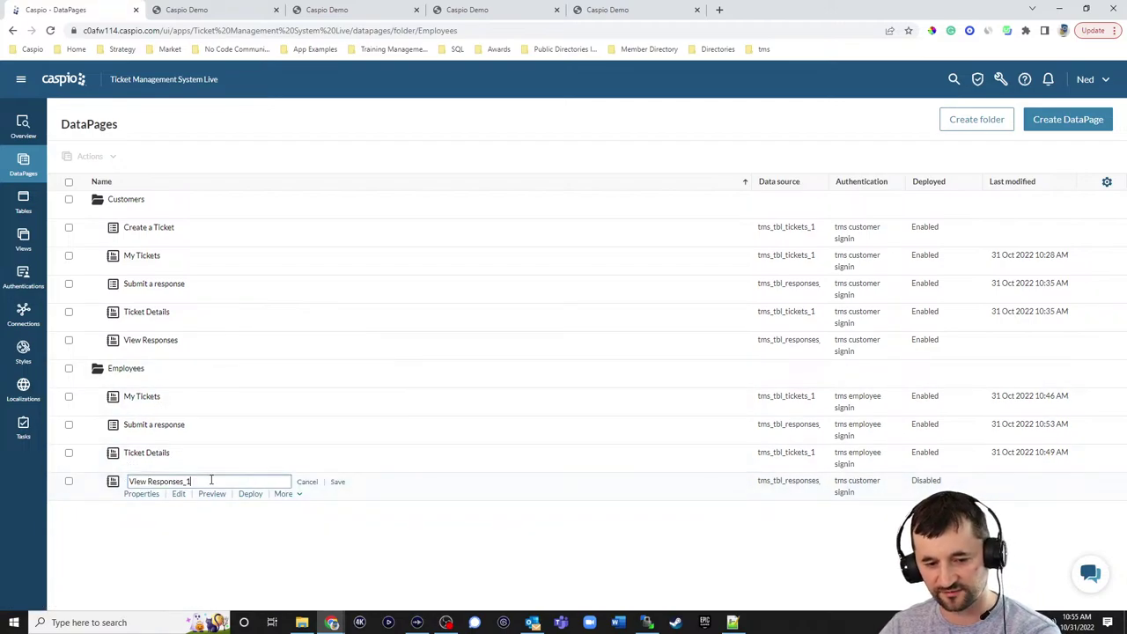
key(BackSpace)
key(BackSpace)
click(337, 482)
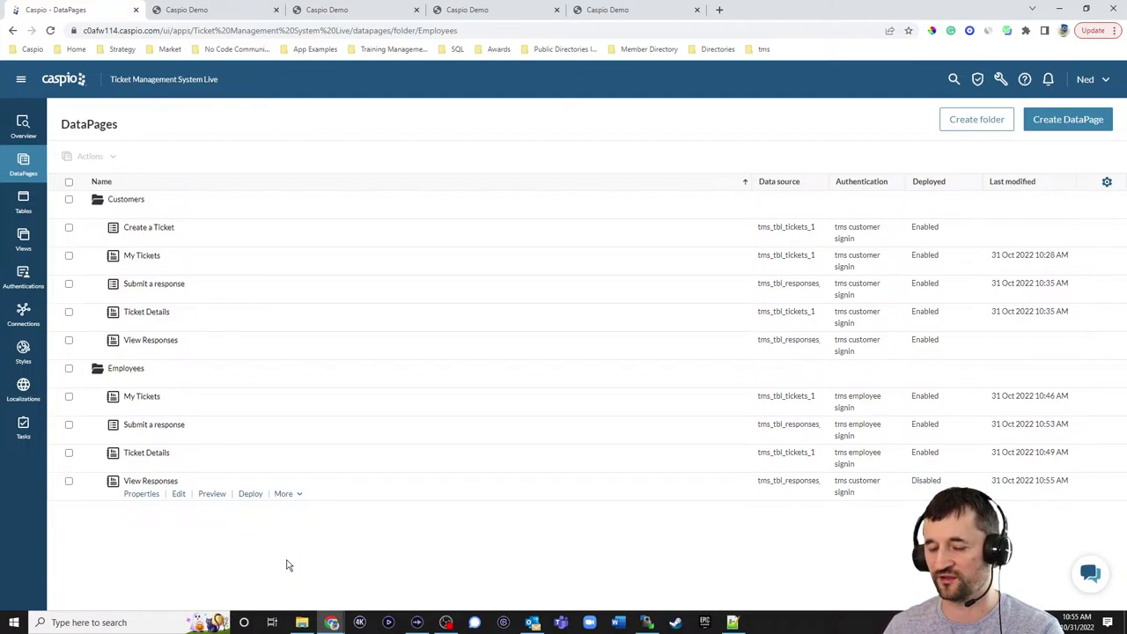
click(179, 498)
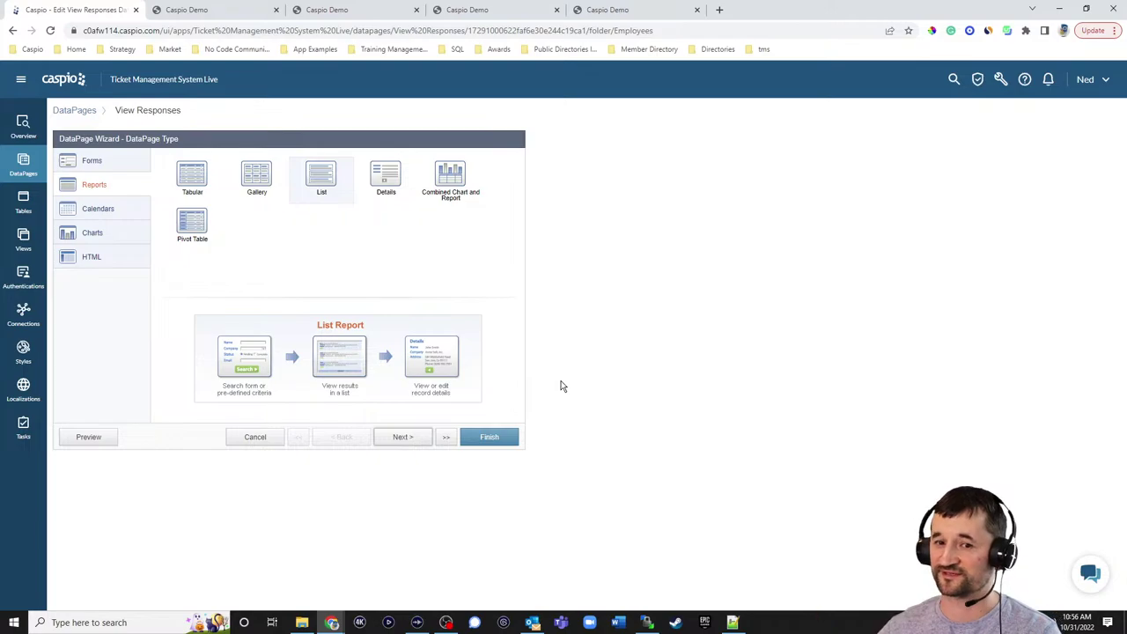
- Require tms employee signin and keep Ticket_ID as the filter through the results steps
click(402, 437)
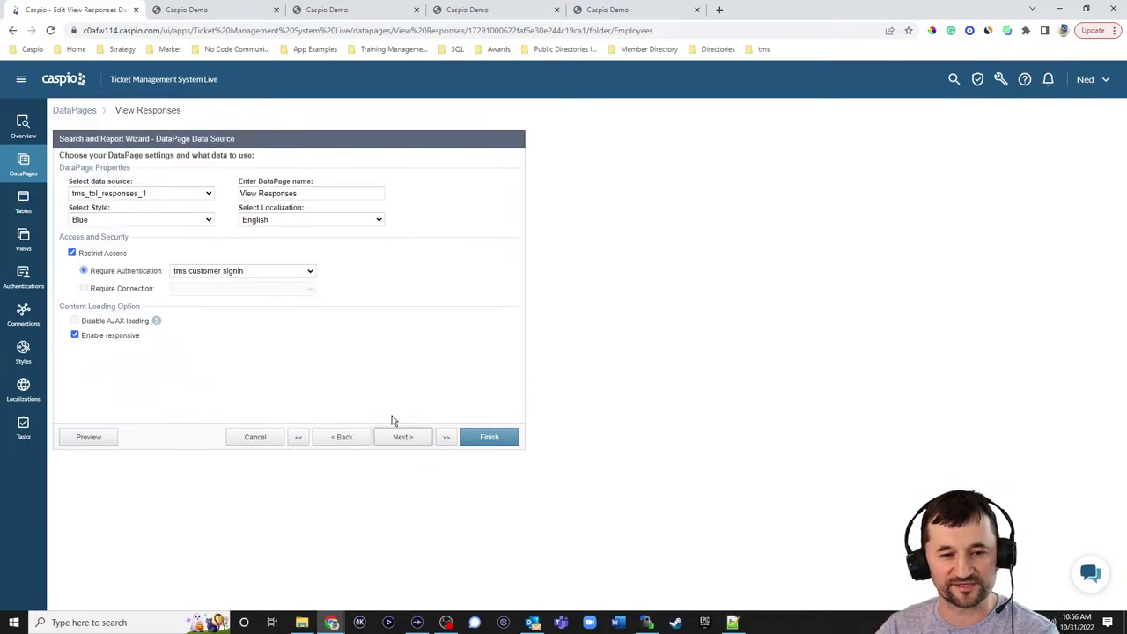
click(220, 272)
click(218, 303)
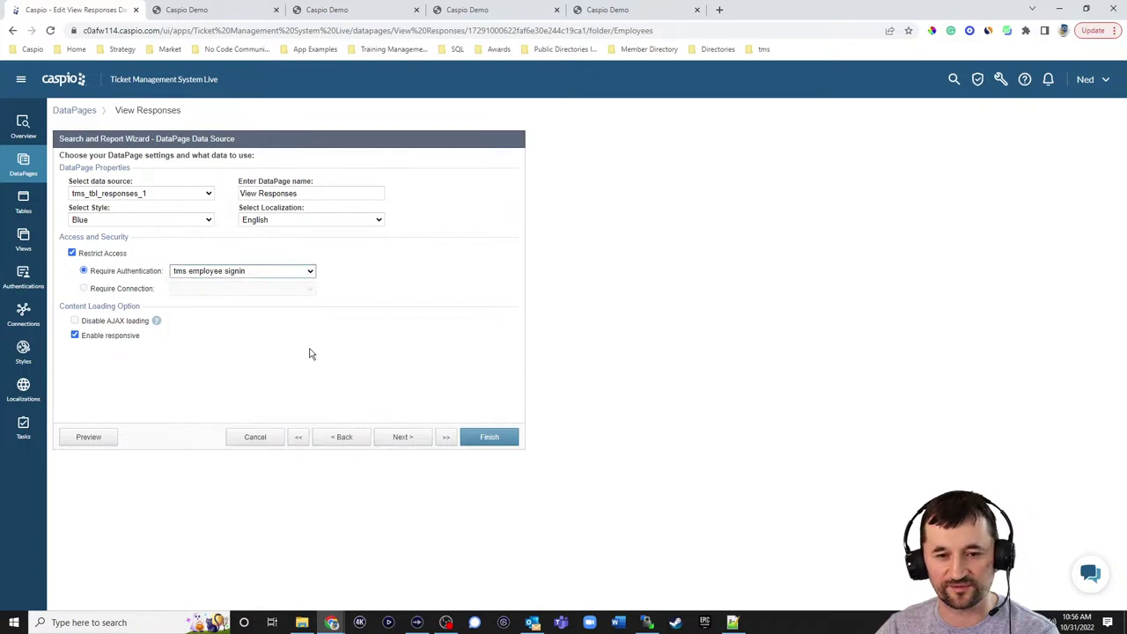
click(413, 440)
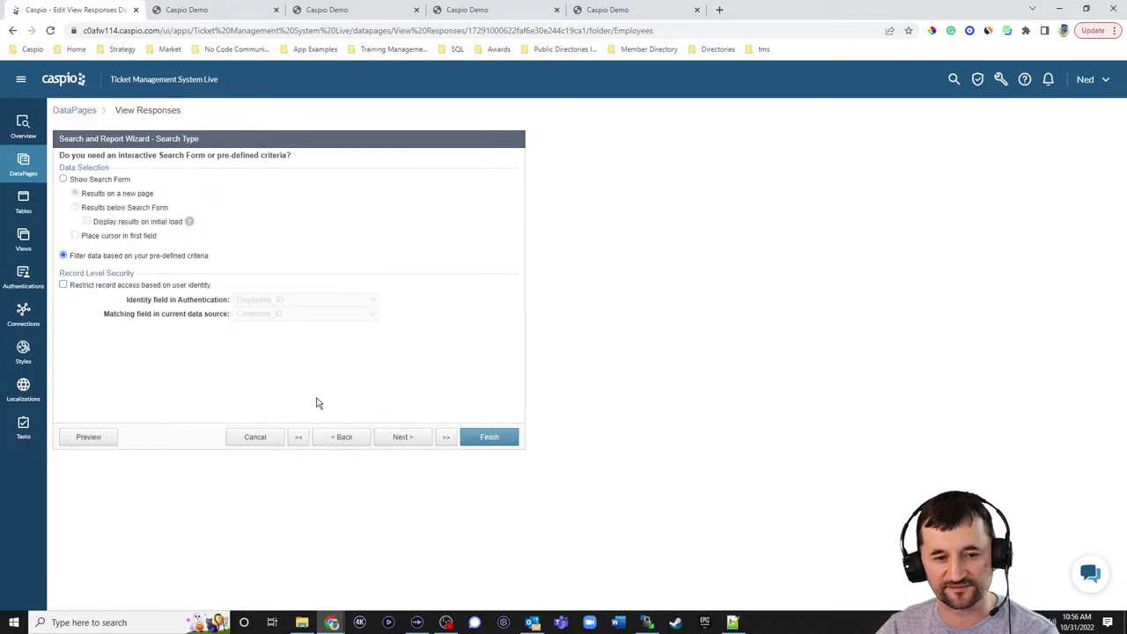
click(413, 443)
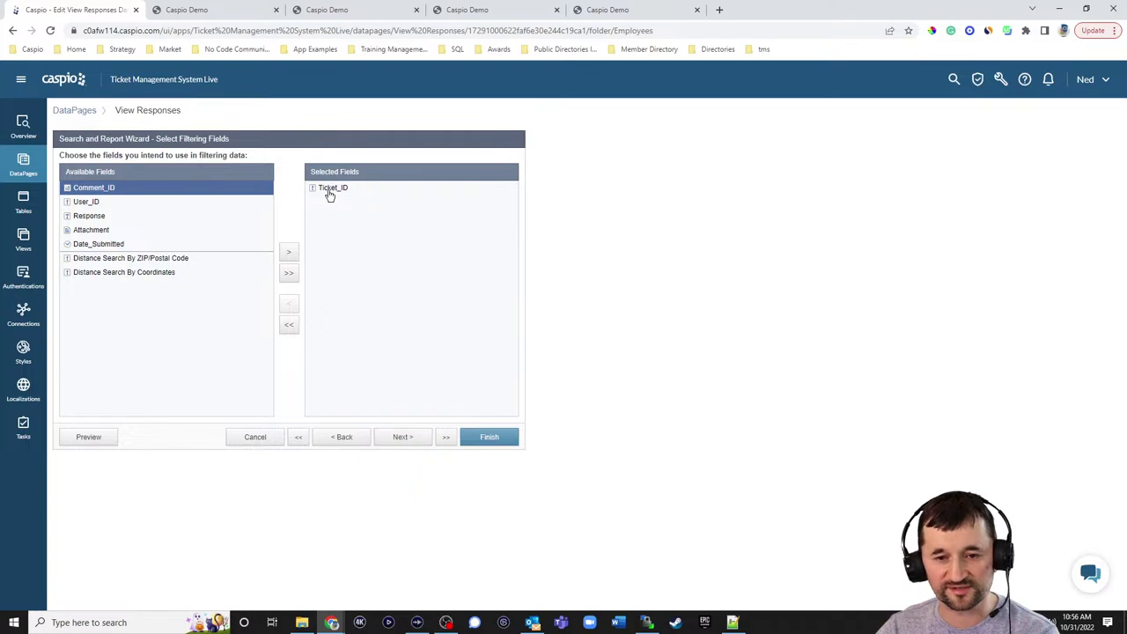
click(414, 440)
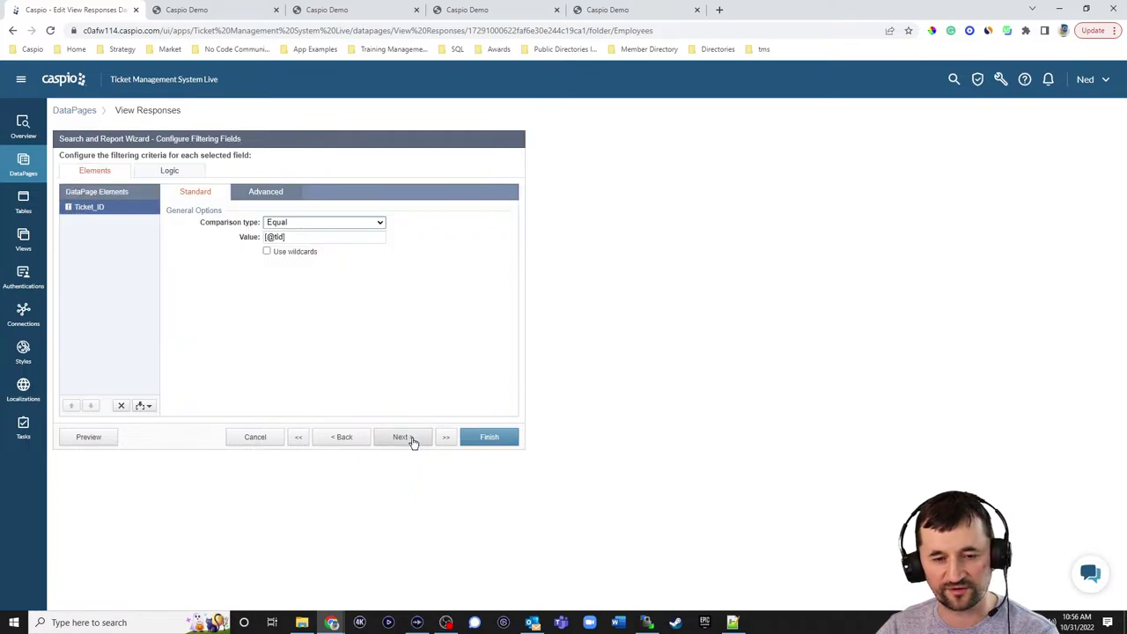
click(403, 440)
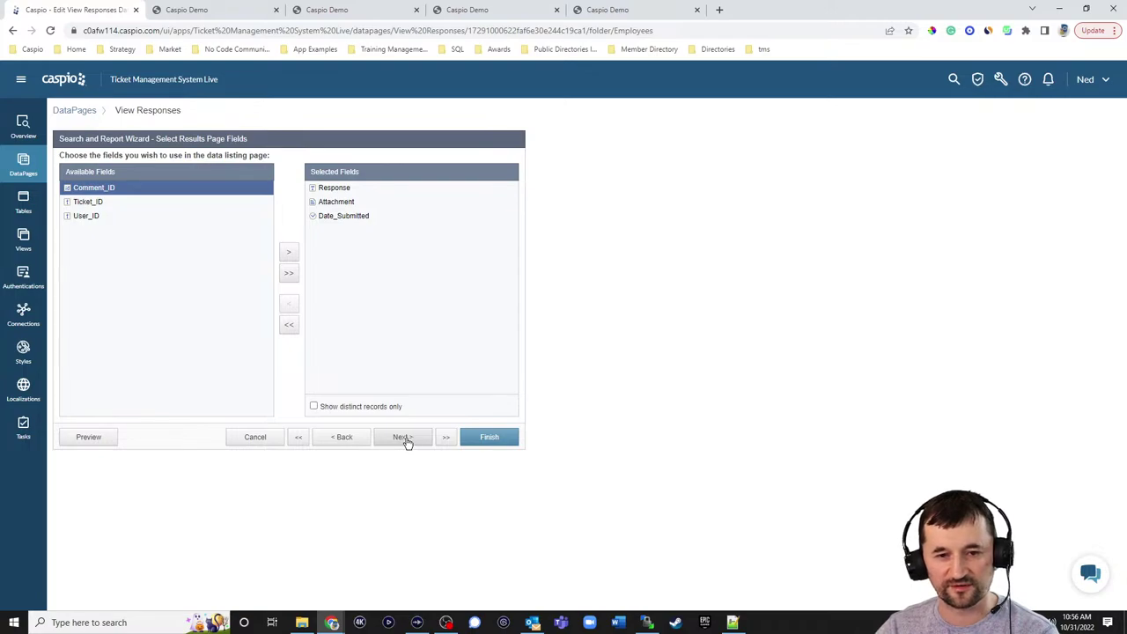
click(404, 440)
click(407, 440)
click(408, 440)
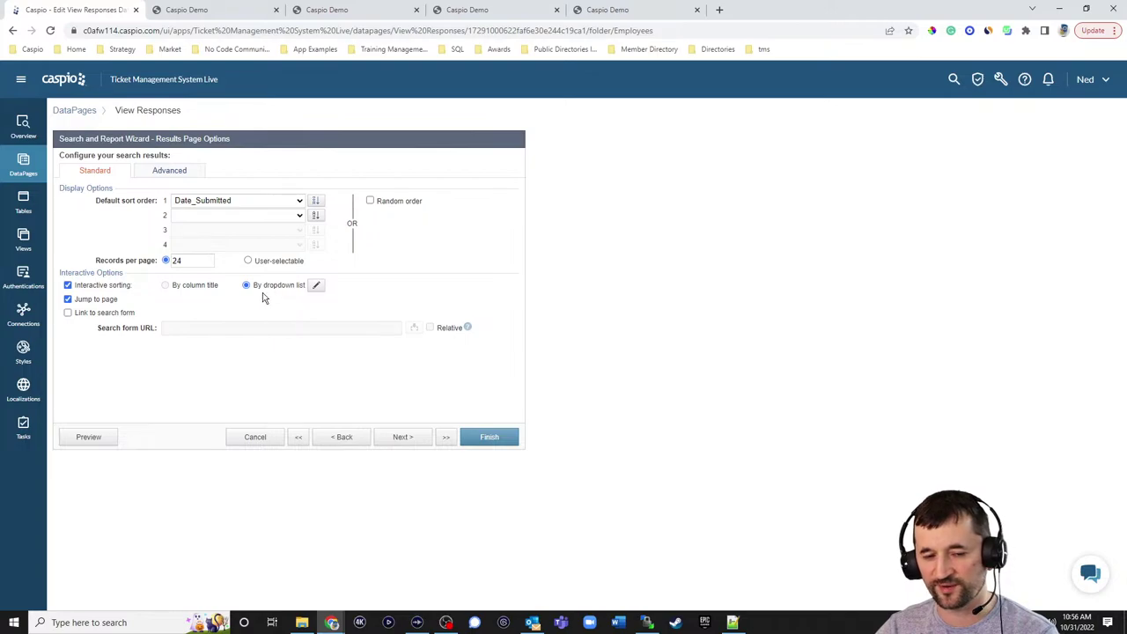
- Turn off interactive sorting on the results page and save the DataPage
click(100, 288)
click(403, 436)
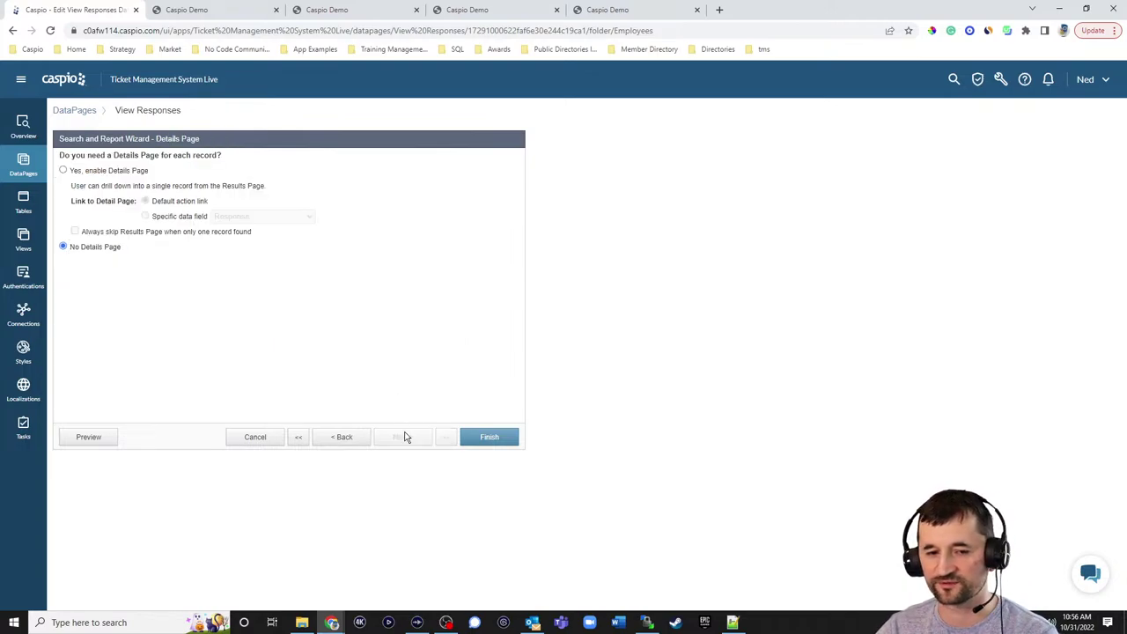
click(480, 437)
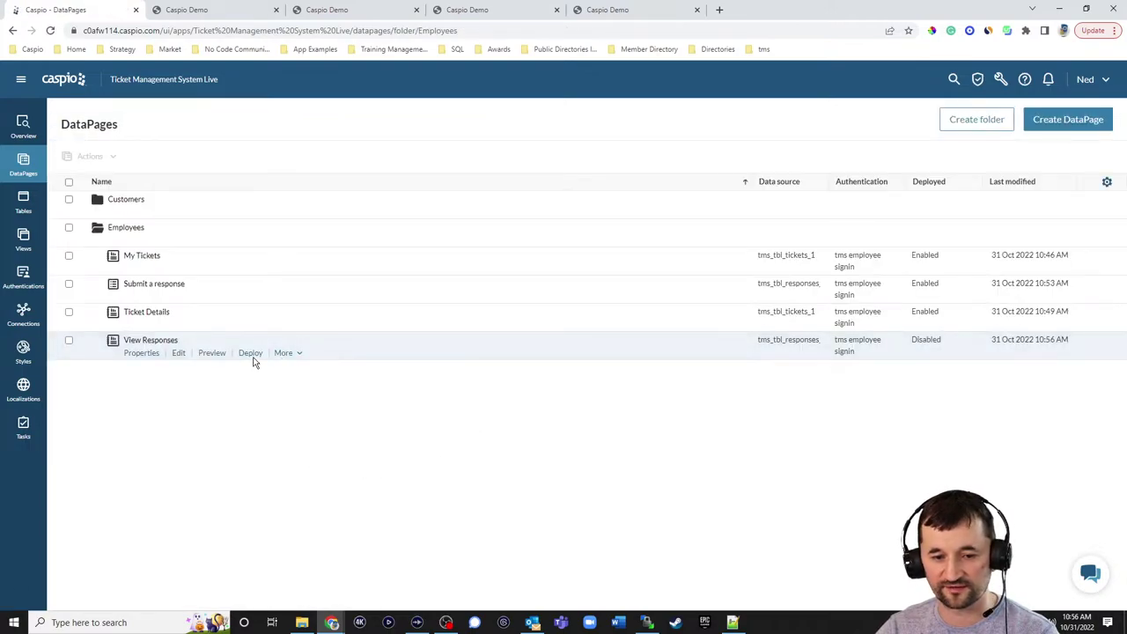
- Enable deployment of View Responses and copy its embed code
click(253, 356)
click(506, 212)
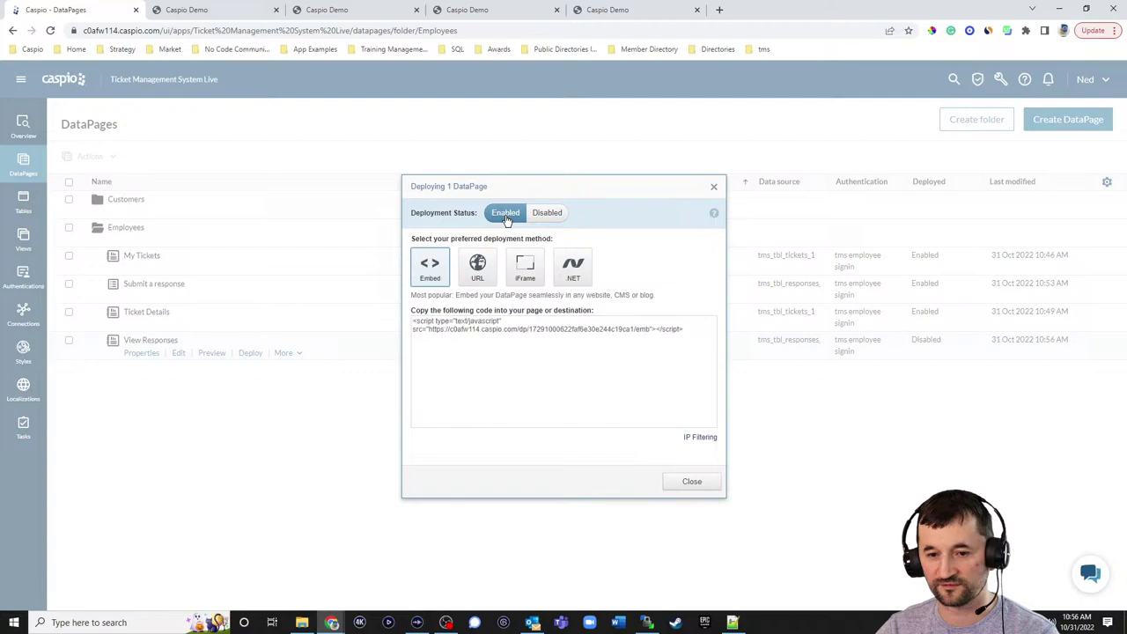
click(473, 331)
key(ctrl+c)
click(692, 481)
- Paste the View Responses embed script over the DP 3 placeholder on line 41 of e_ticket_details.html
click(731, 623)
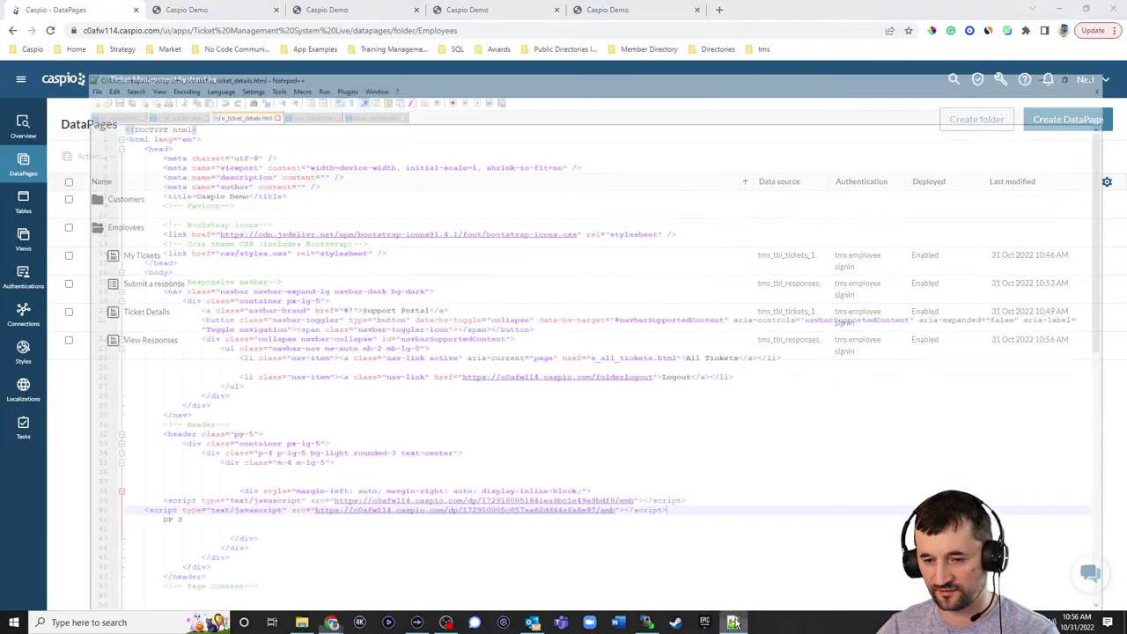
key(Down)
key(shift+Home)
key(ctrl+v)
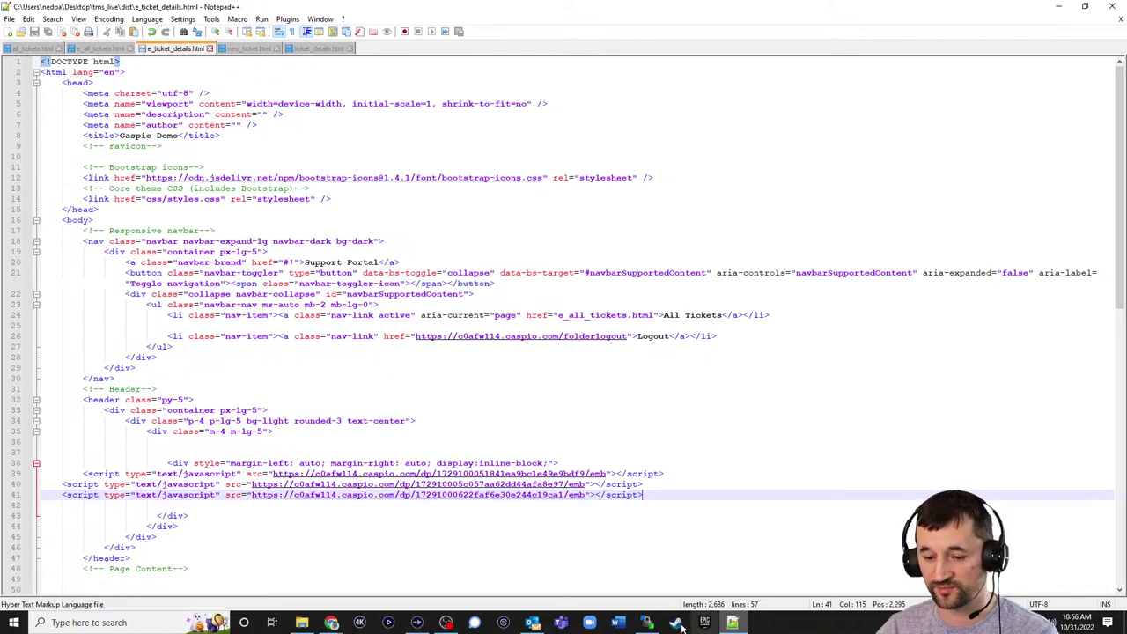
click(645, 622)
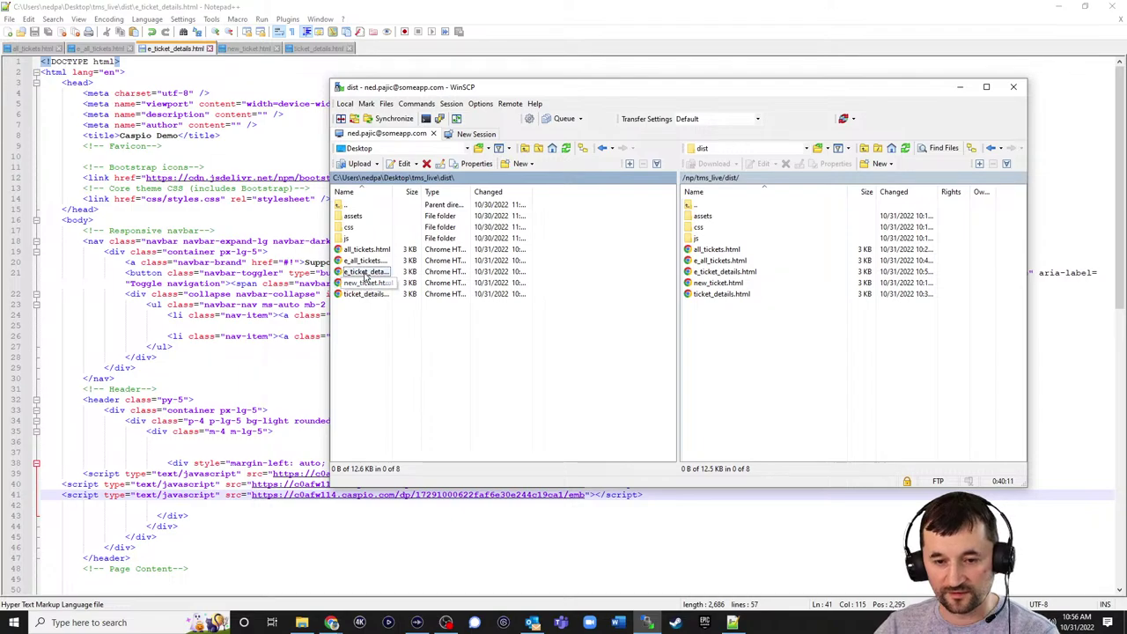
- Upload e_ticket_details.html over the server copy and reload the live ticket details page
drag(365, 271, 740, 350)
click(644, 335)
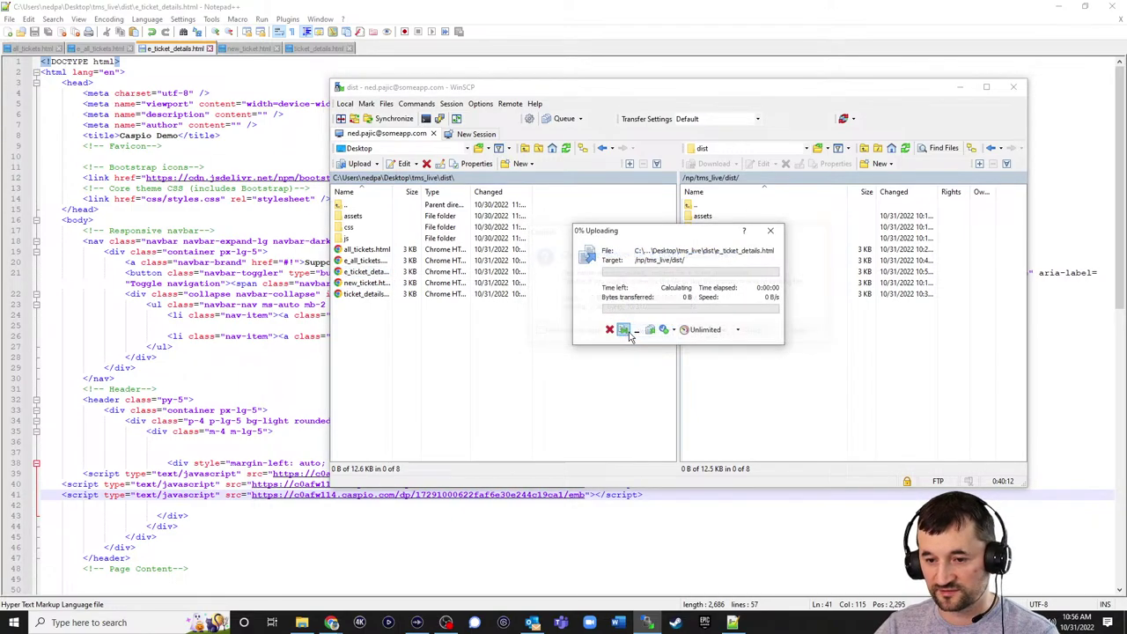
click(1061, 9)
click(600, 10)
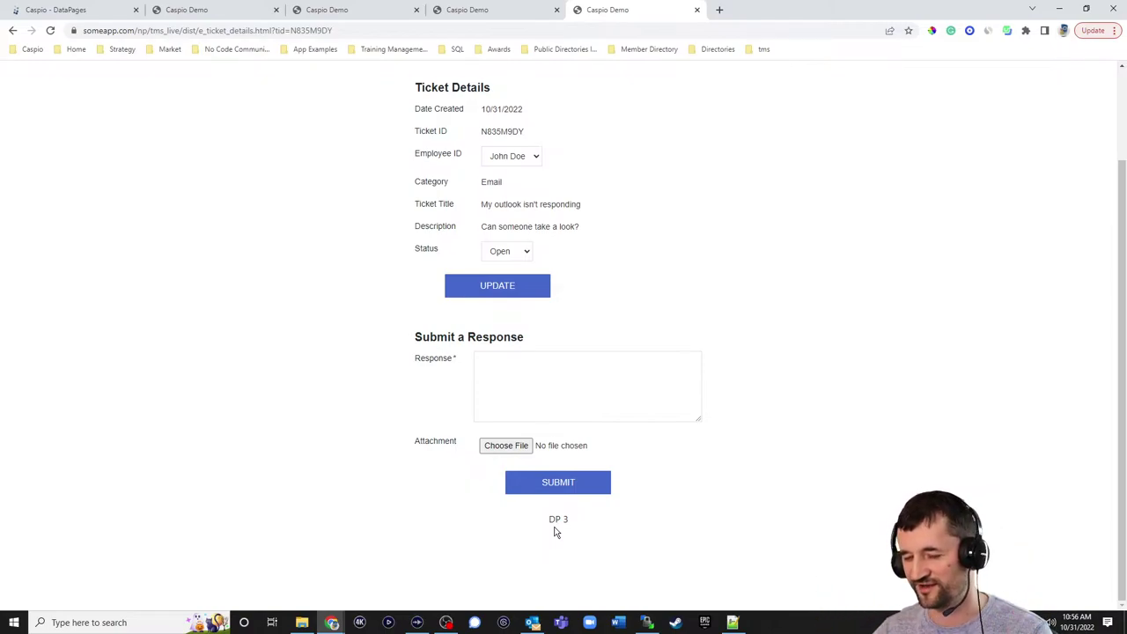
click(50, 30)
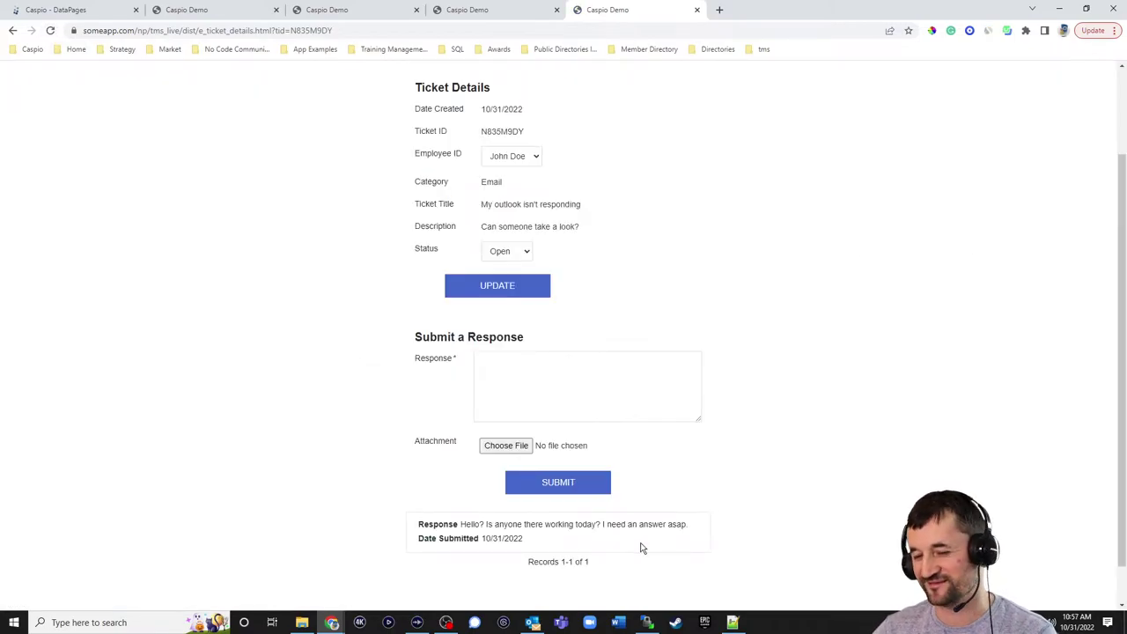
click(548, 398)
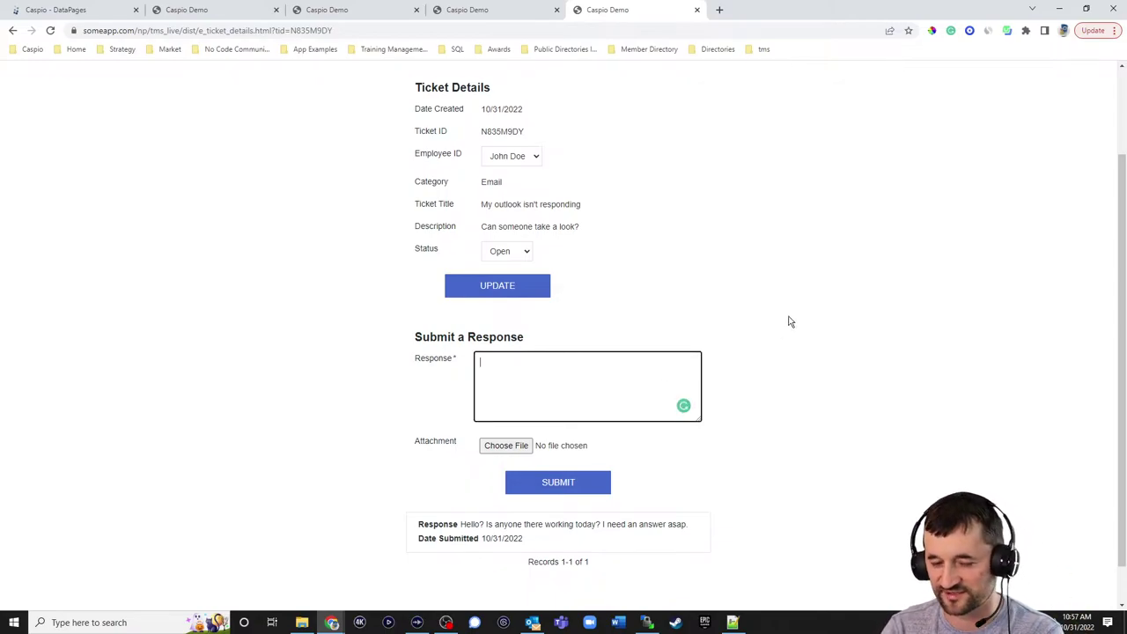
- Submit a reply apologising for the delay and asking the customer to try reloading Outlook
text(Hi, Sara)
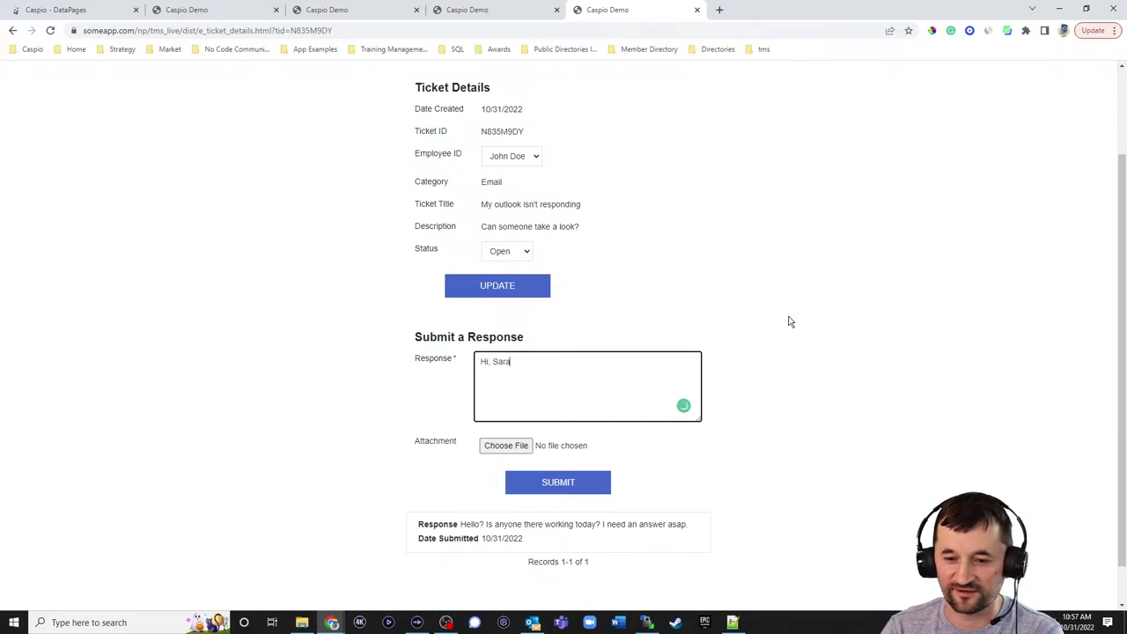
text(h! Sorry for they)
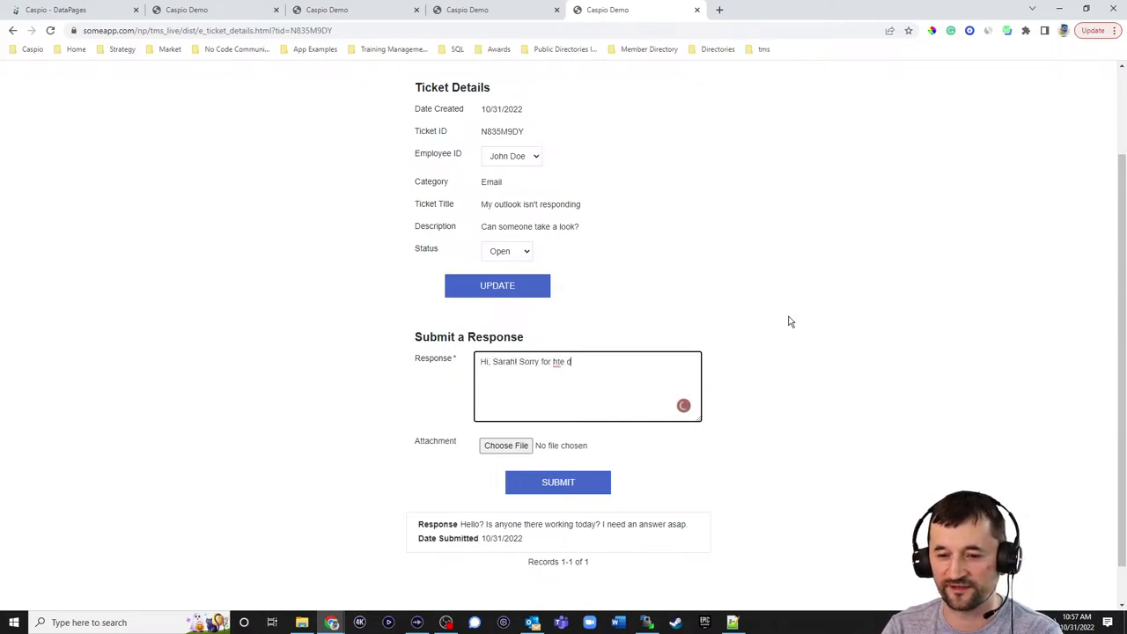
key(BackSpace)
key(BackSpace)
key(BackSpace)
key(BackSpace)
text(the delay.)
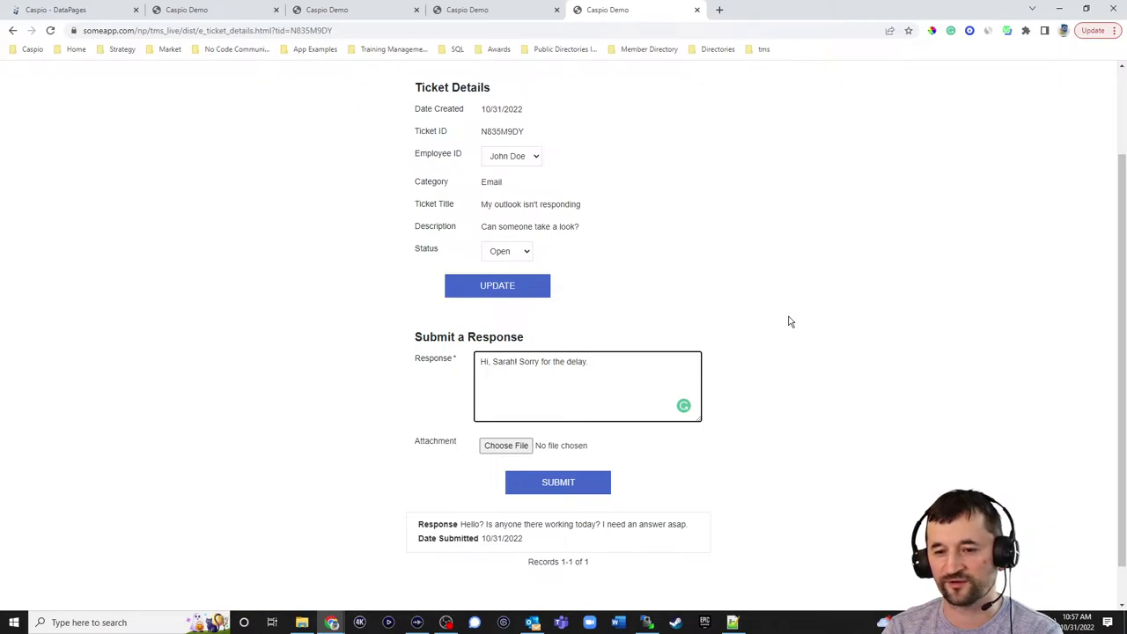
text(Please try reloading)
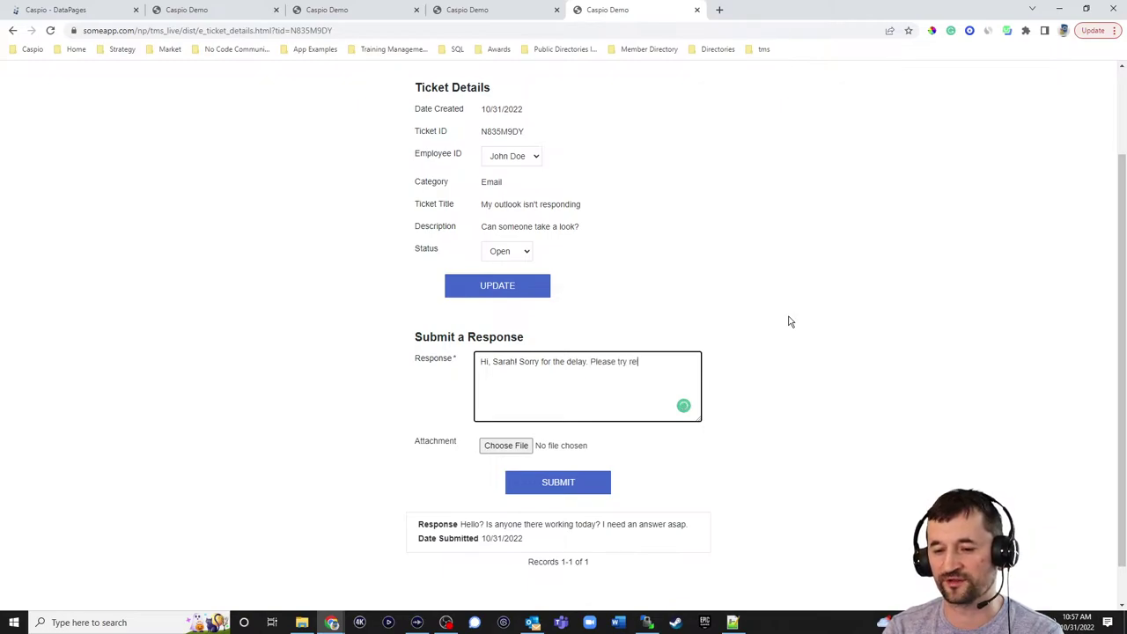
text( your Outlook and)
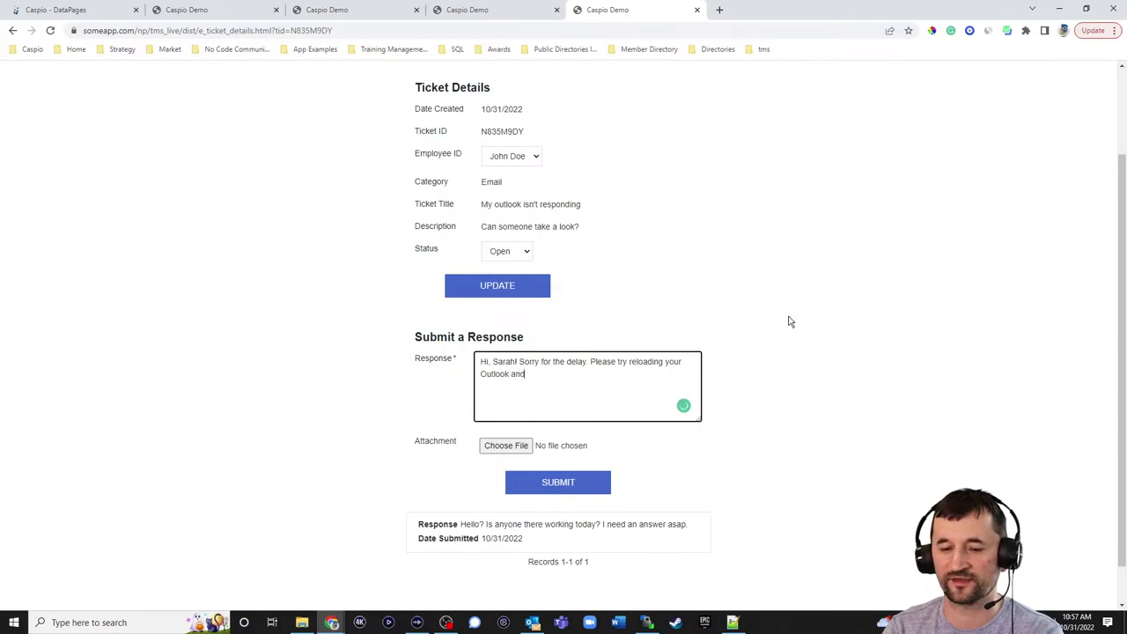
text( let us know if that fixes y)
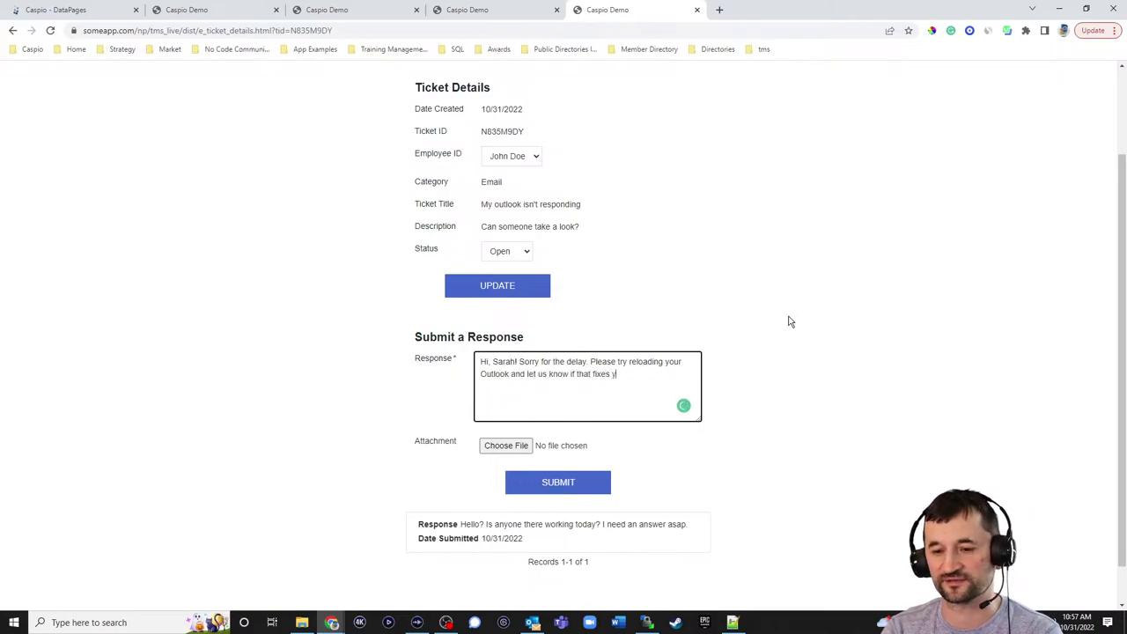
text(our issue.)
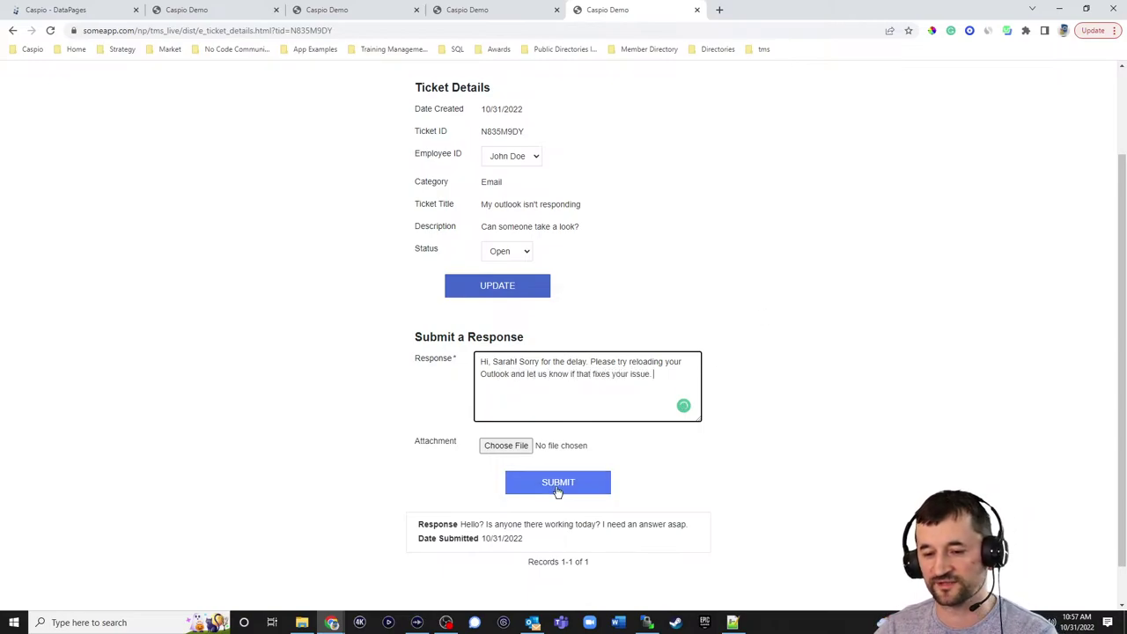
click(558, 491)
- Scroll to check the new reply tops the responses list, then view ticket W3PKOGJU's details tab
scroll(715, 416, down, 1)
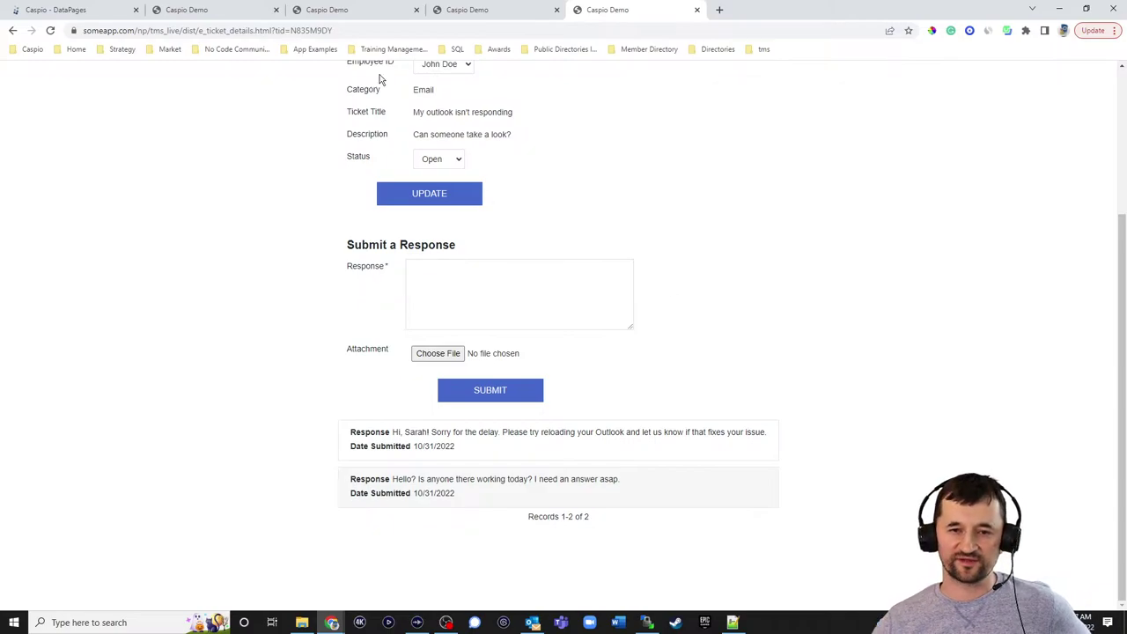
click(263, 14)
click(359, 14)
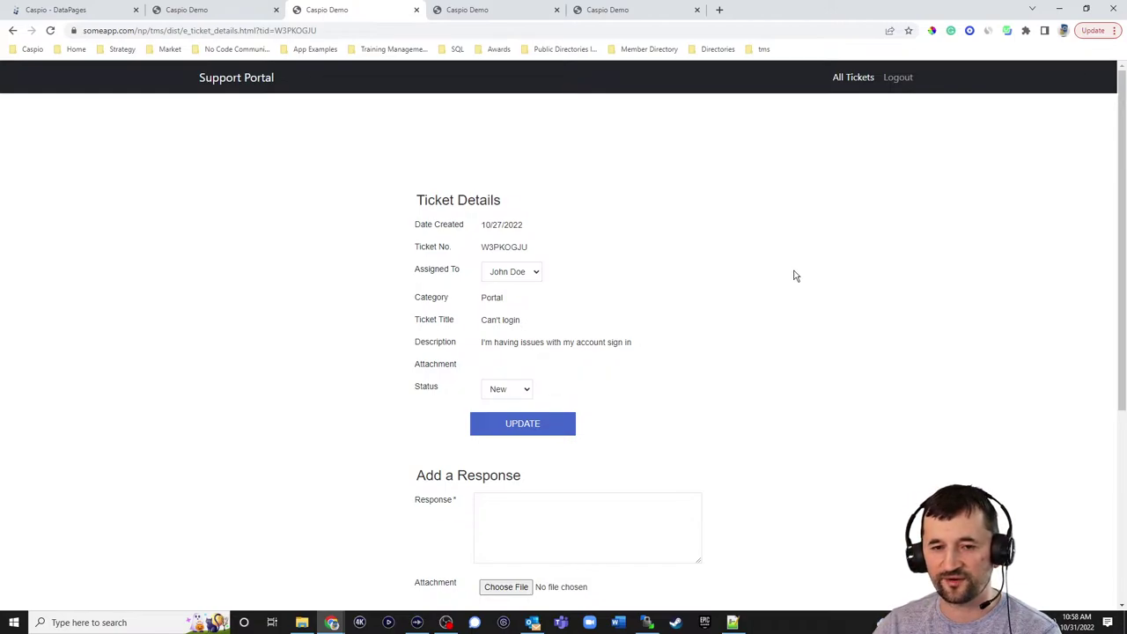
- Return to the customer portal's All Tickets list showing tickets N835M9DY, 0O8W6BXM and W3PKOGJU
click(850, 79)
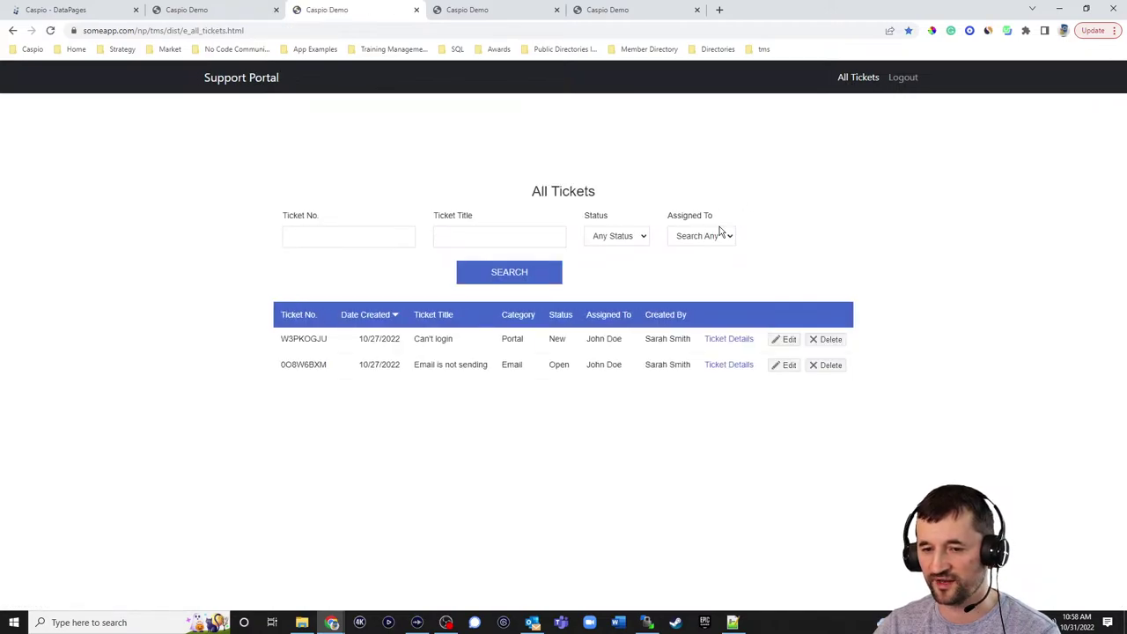
click(614, 13)
scroll(835, 181, up, 2)
click(845, 79)
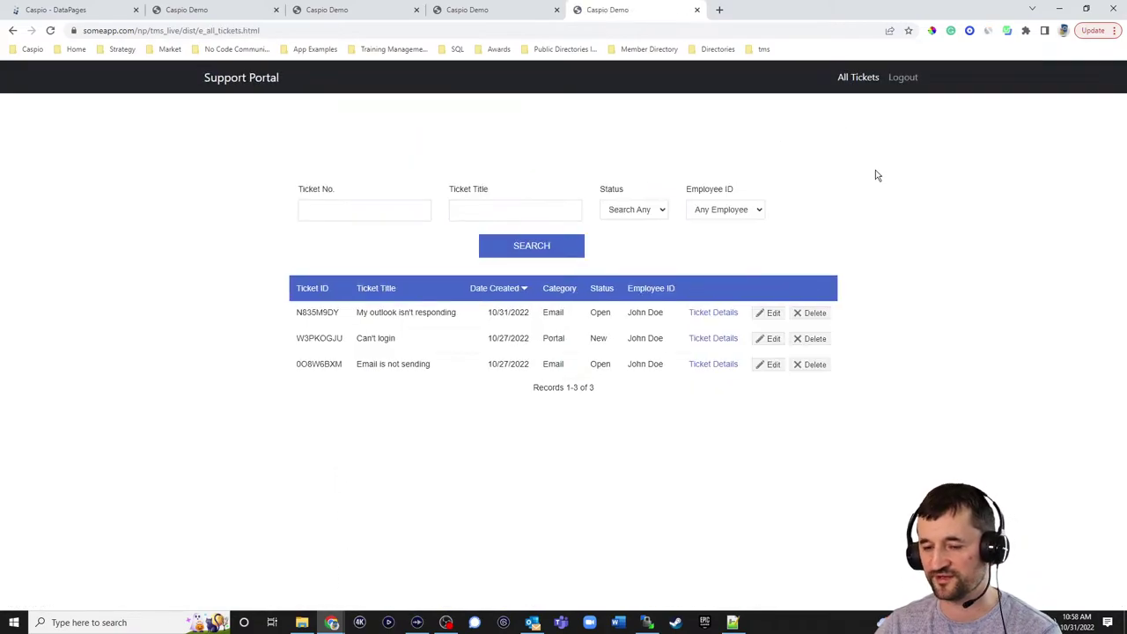
click(533, 14)
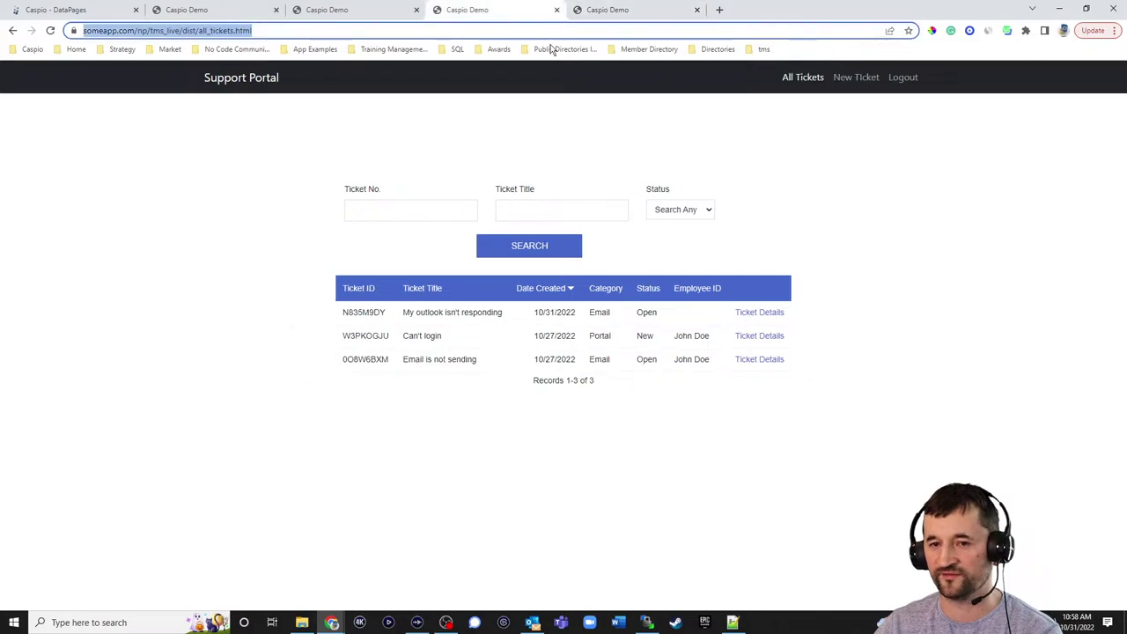
click(857, 78)
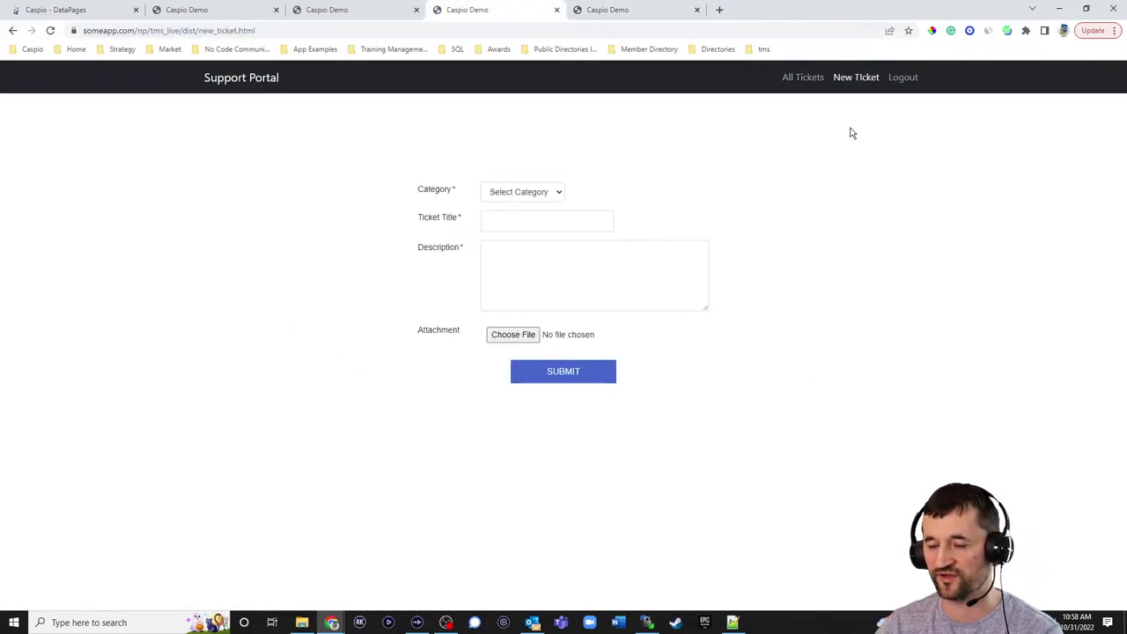
click(793, 79)
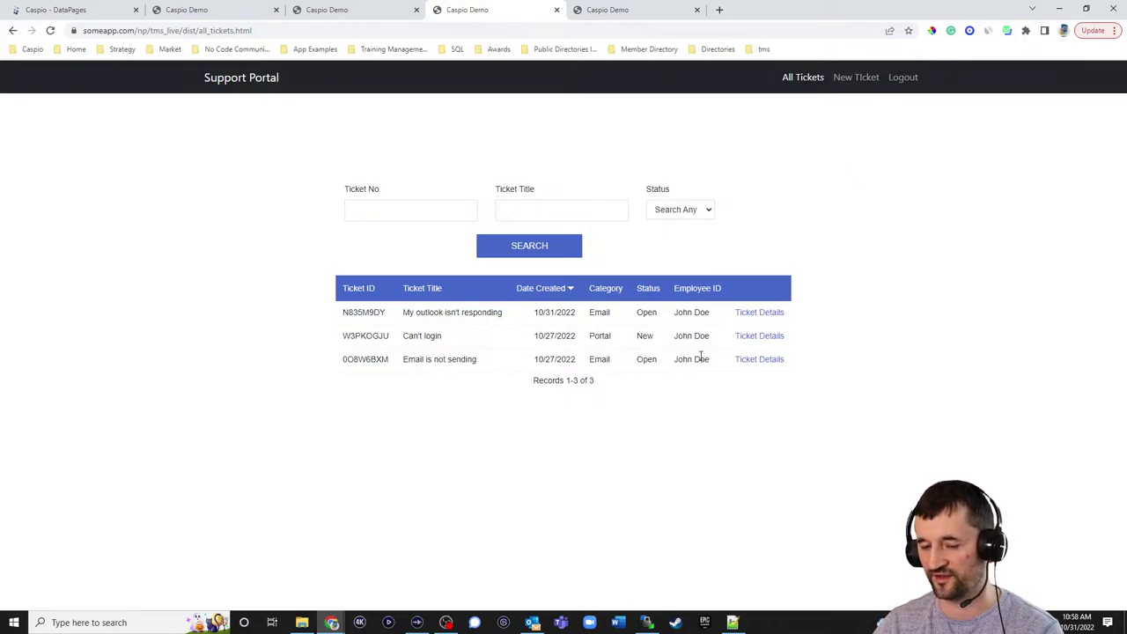
- Open ticket N835M9DY's customer details and check that both responses, including the reload-Outlook reply, are listed
click(742, 317)
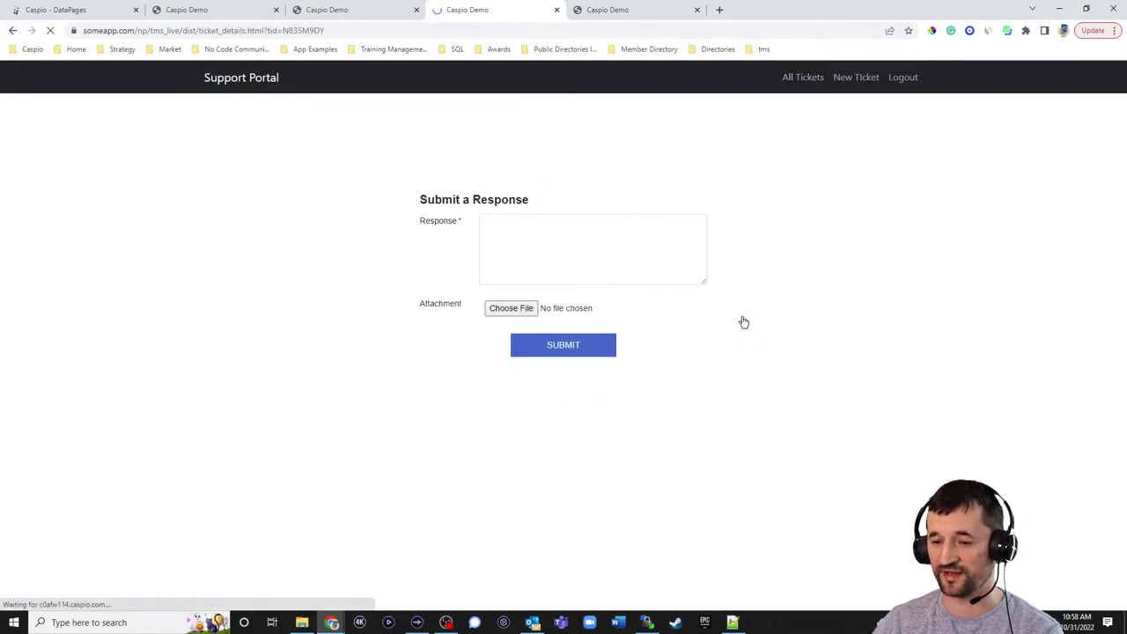
scroll(762, 317, down, 3)
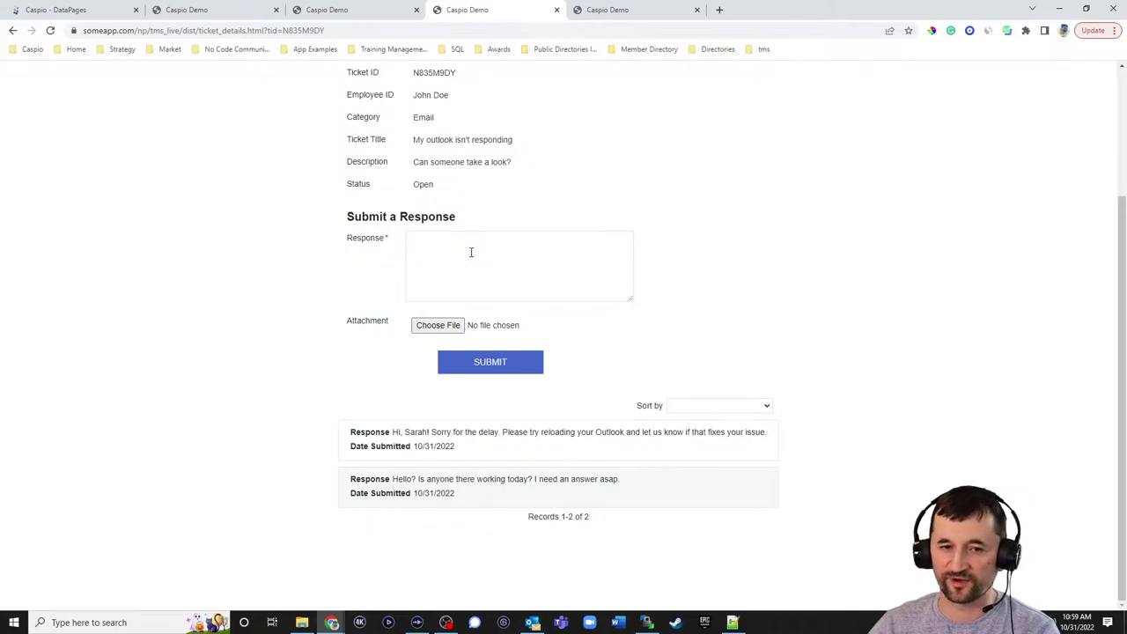
scroll(785, 213, up, 2)
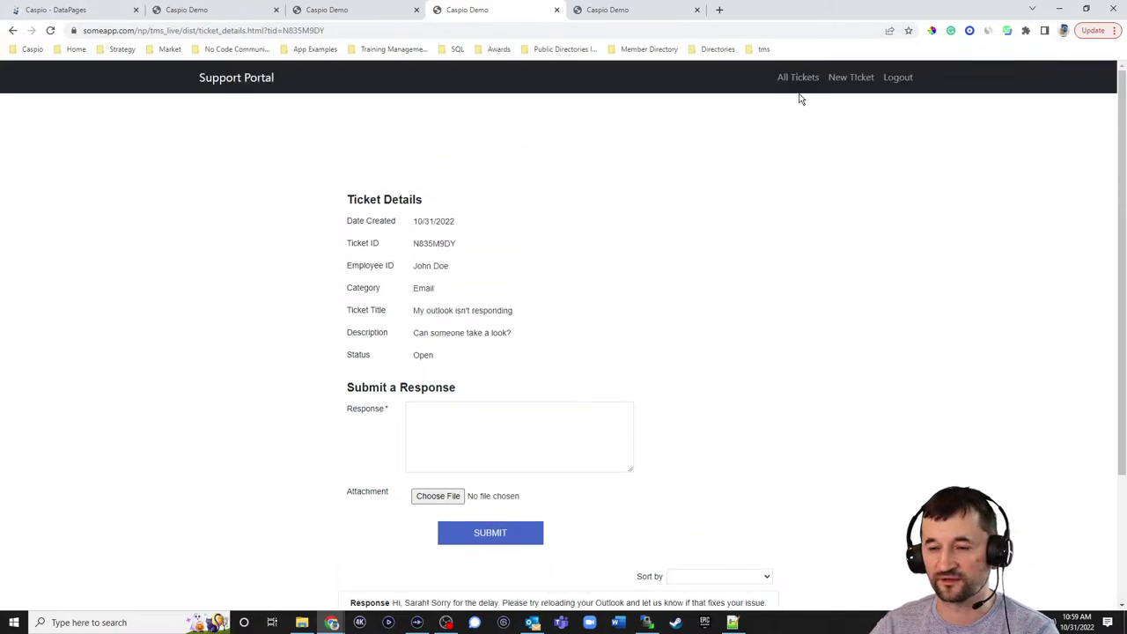
- Open the Customers folder's Submit a response DataPage for editing at the field configuration step
click(70, 9)
click(197, 196)
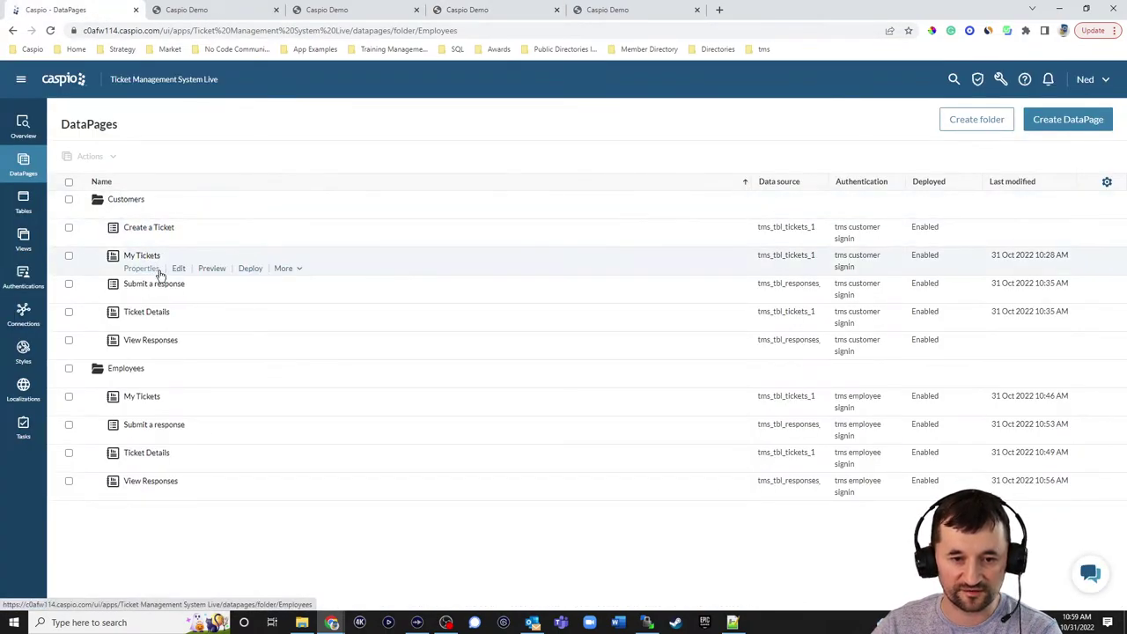
click(179, 297)
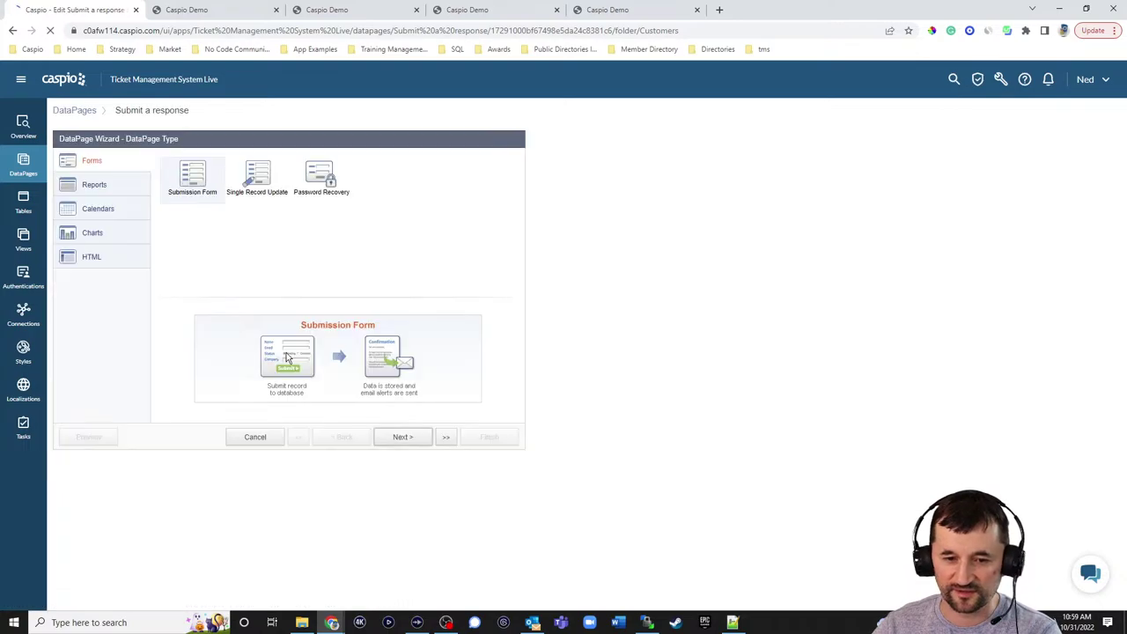
click(400, 436)
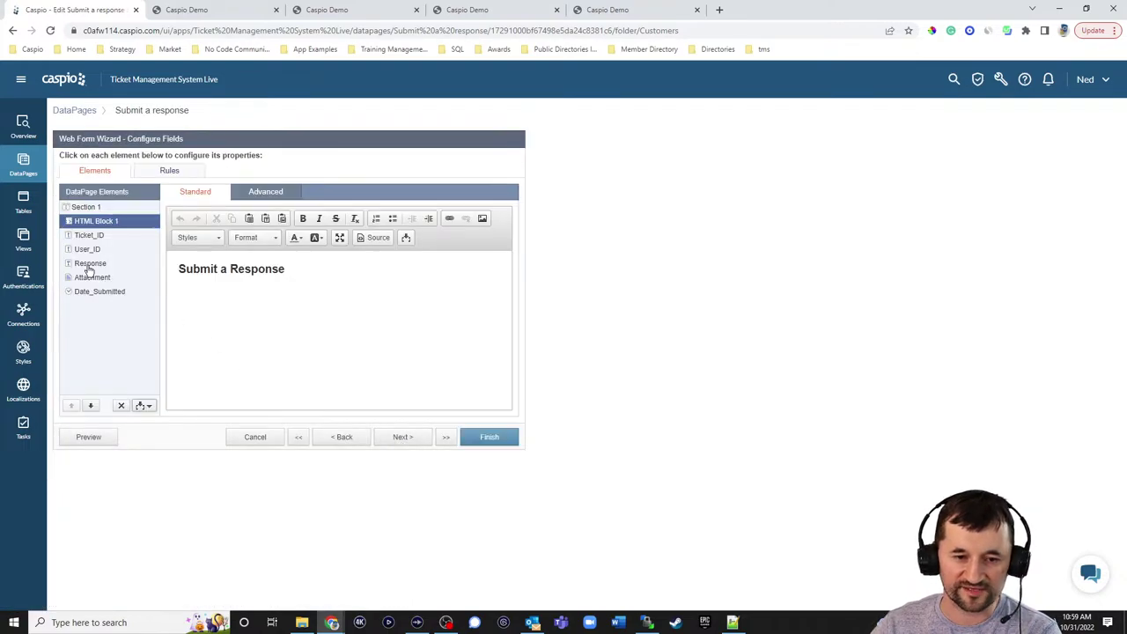
- Turn on rich text for the Response field with the Simple toolbar, save the form, and return to the ticket page
click(88, 264)
click(265, 192)
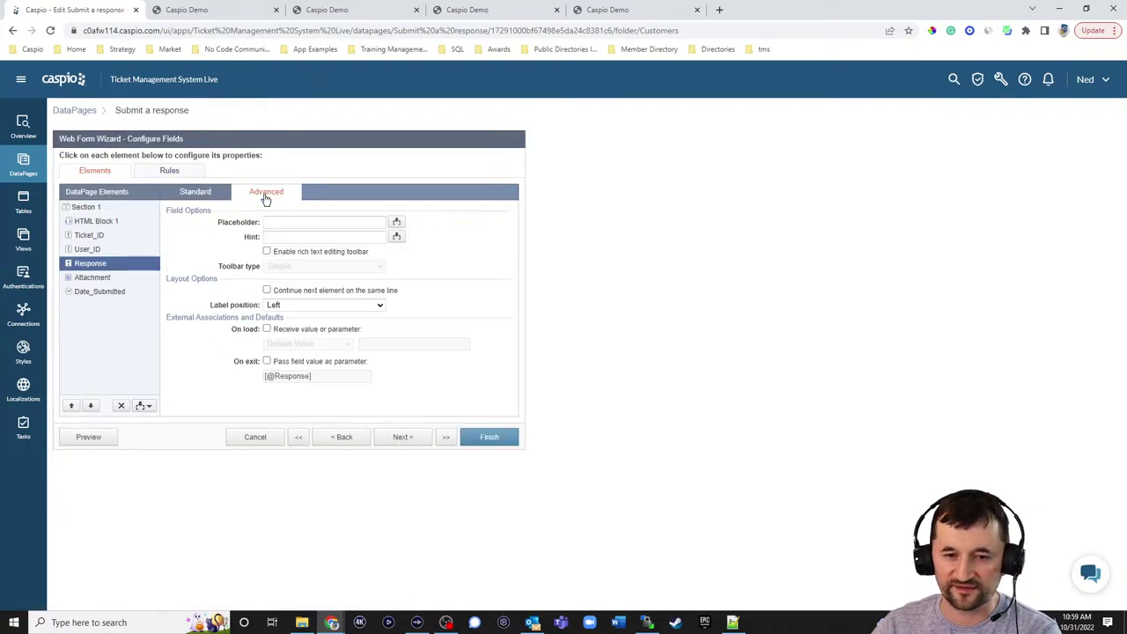
click(295, 254)
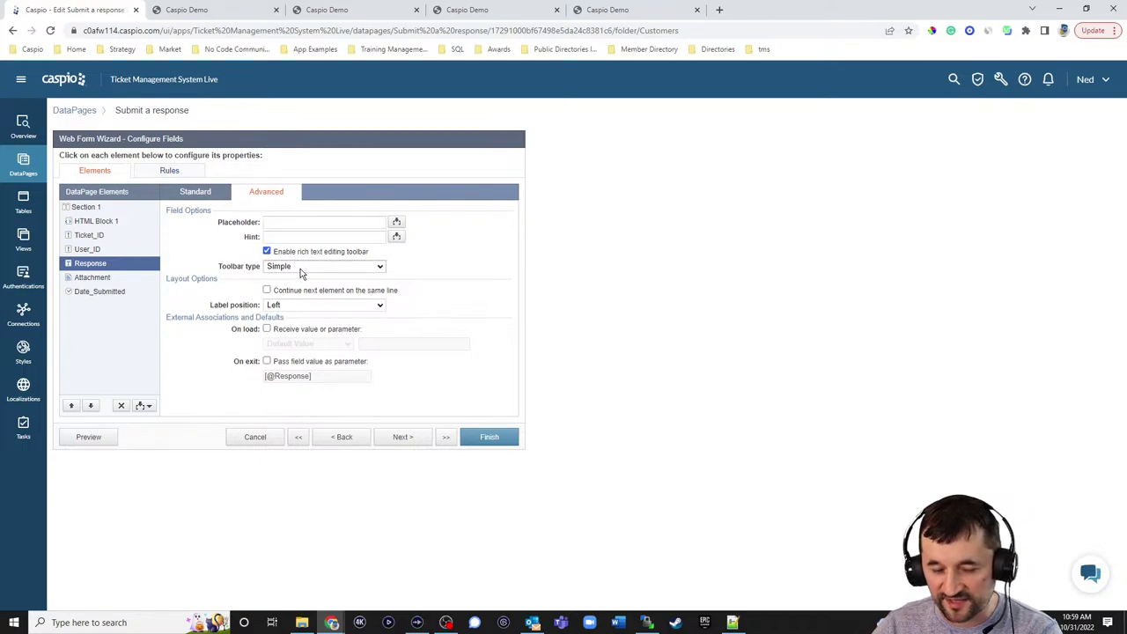
click(301, 268)
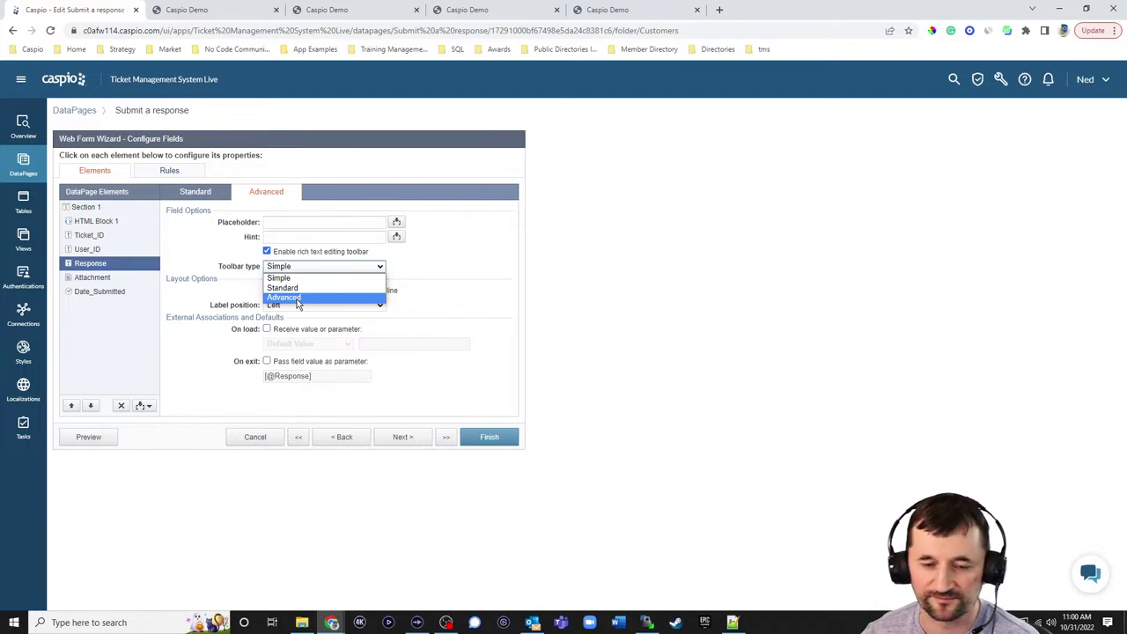
click(281, 277)
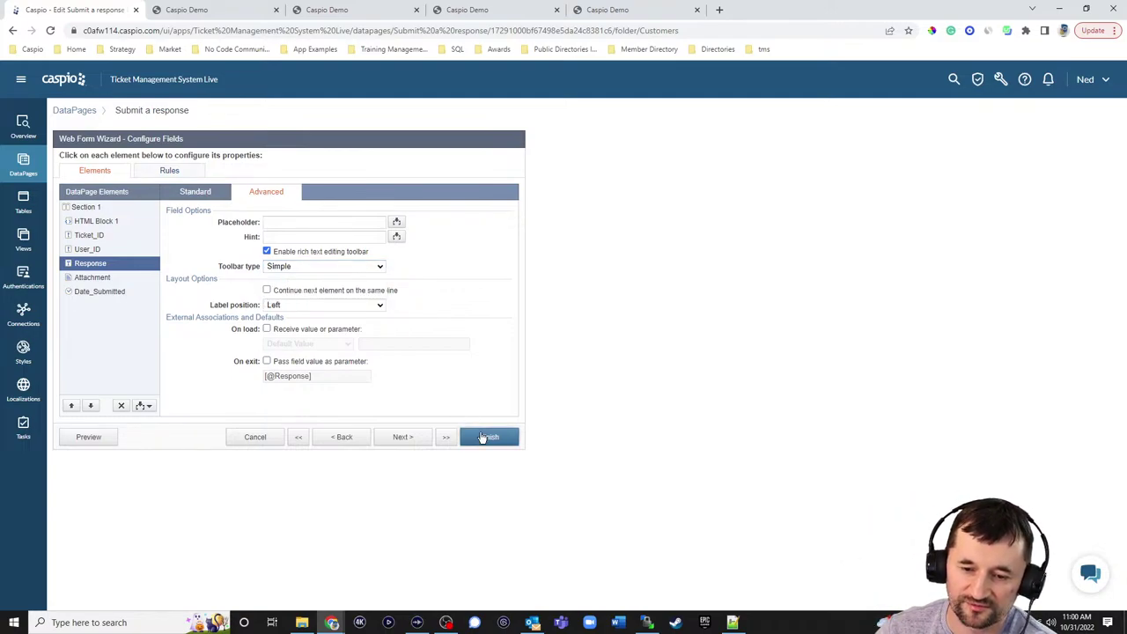
click(480, 433)
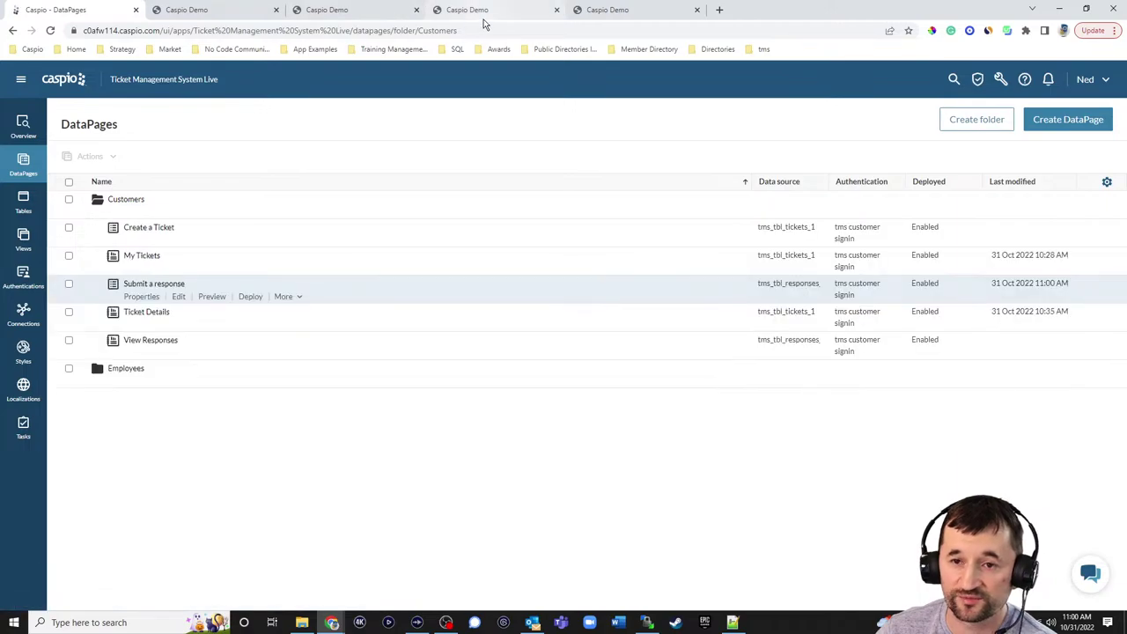
click(485, 18)
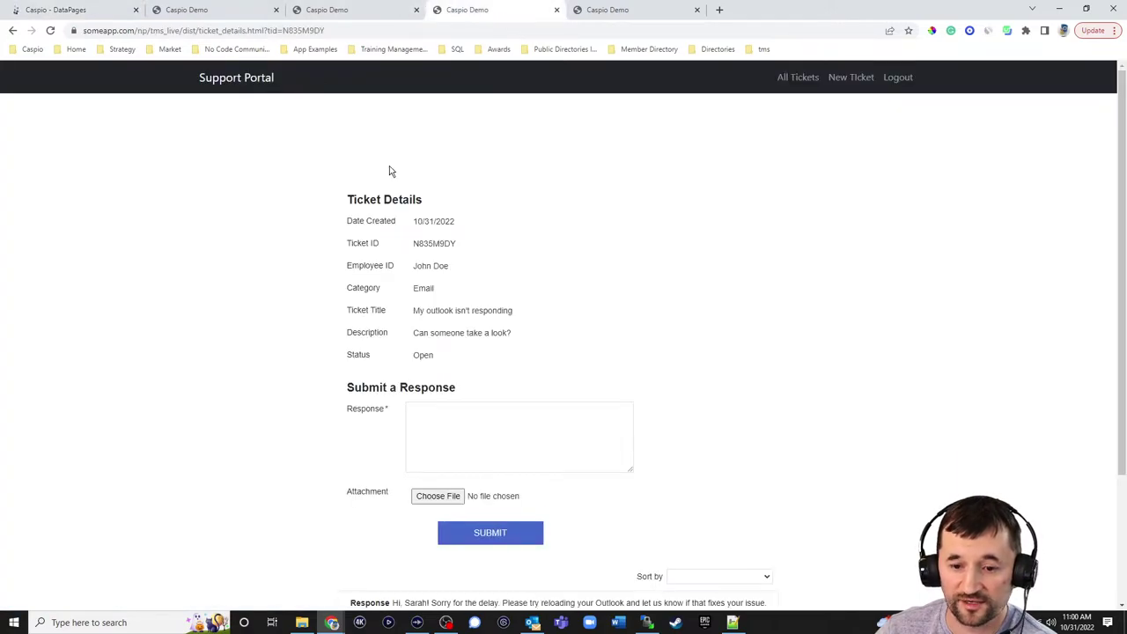
- Reload ticket N835M9DY's page and drag the new Response rich-text editor slightly shorter
click(50, 30)
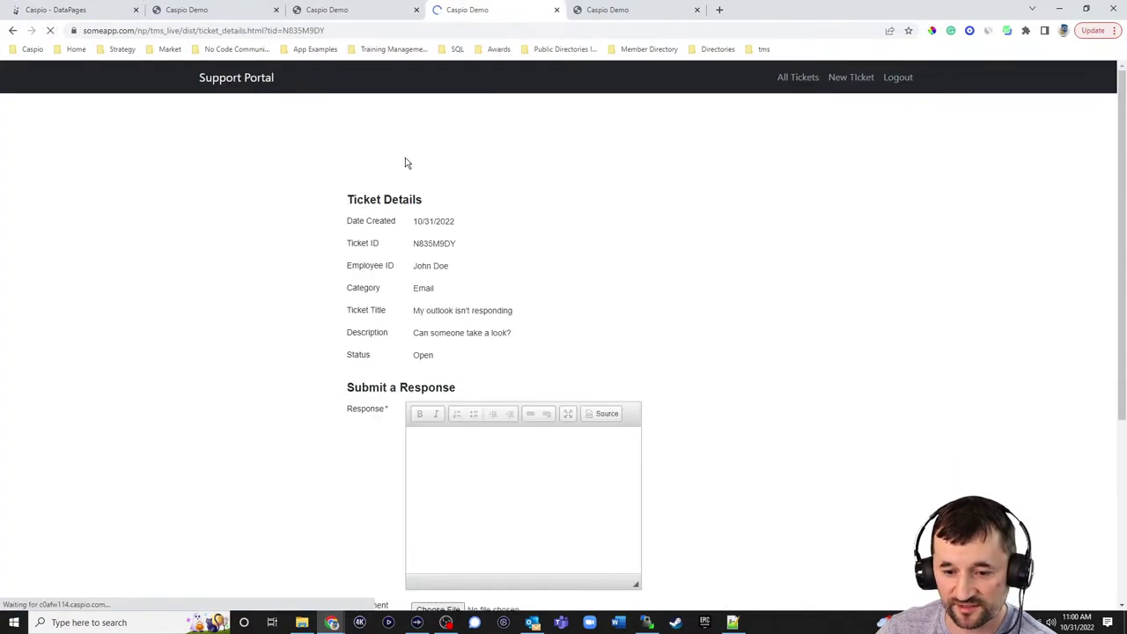
scroll(730, 325, down, 2)
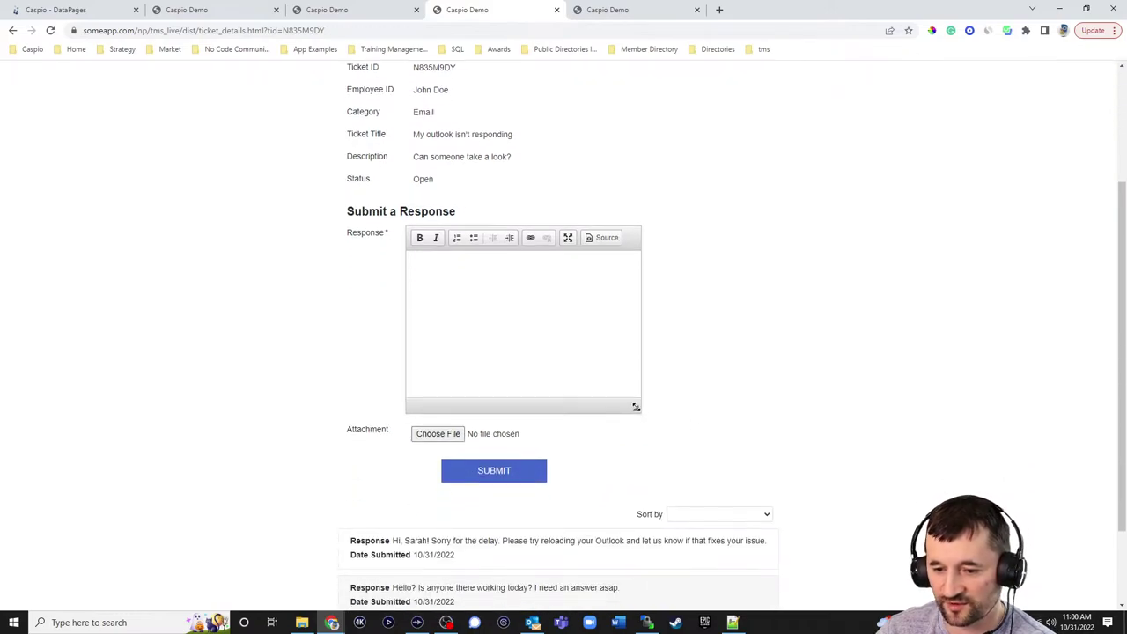
drag(636, 405, 625, 366)
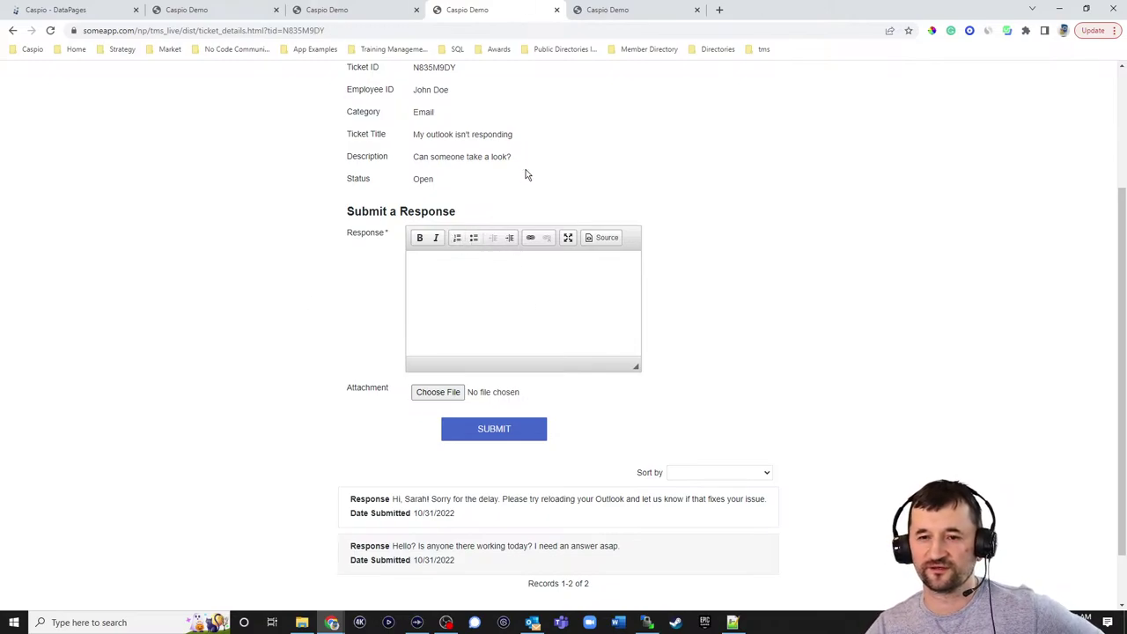
- Reopen the Submit a response DataPage and advance to its field configuration step
click(85, 10)
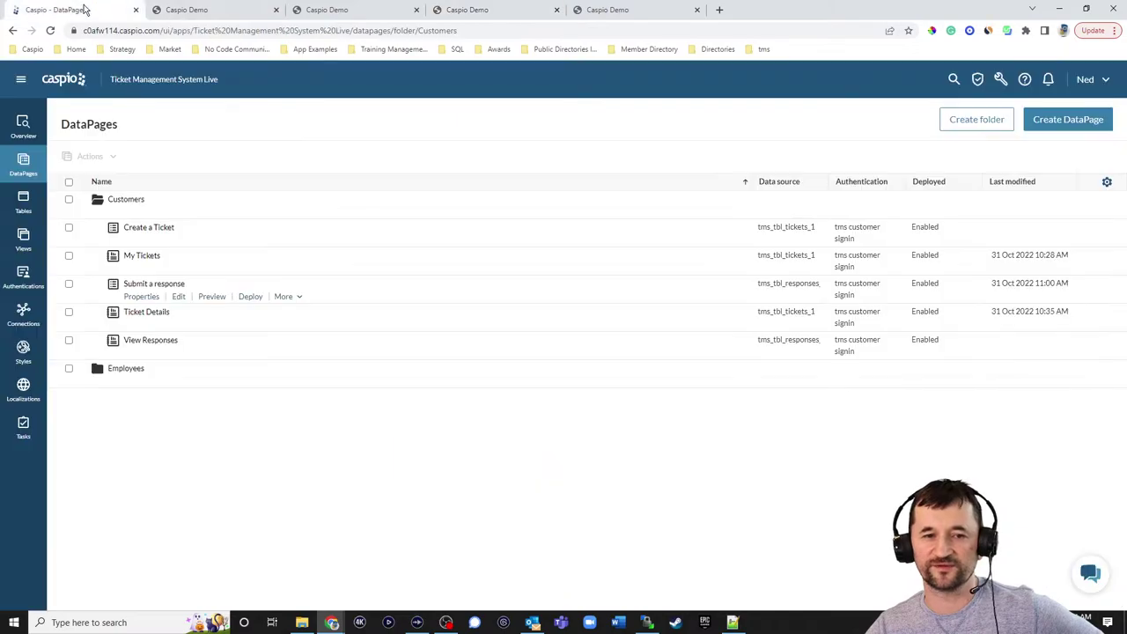
click(181, 297)
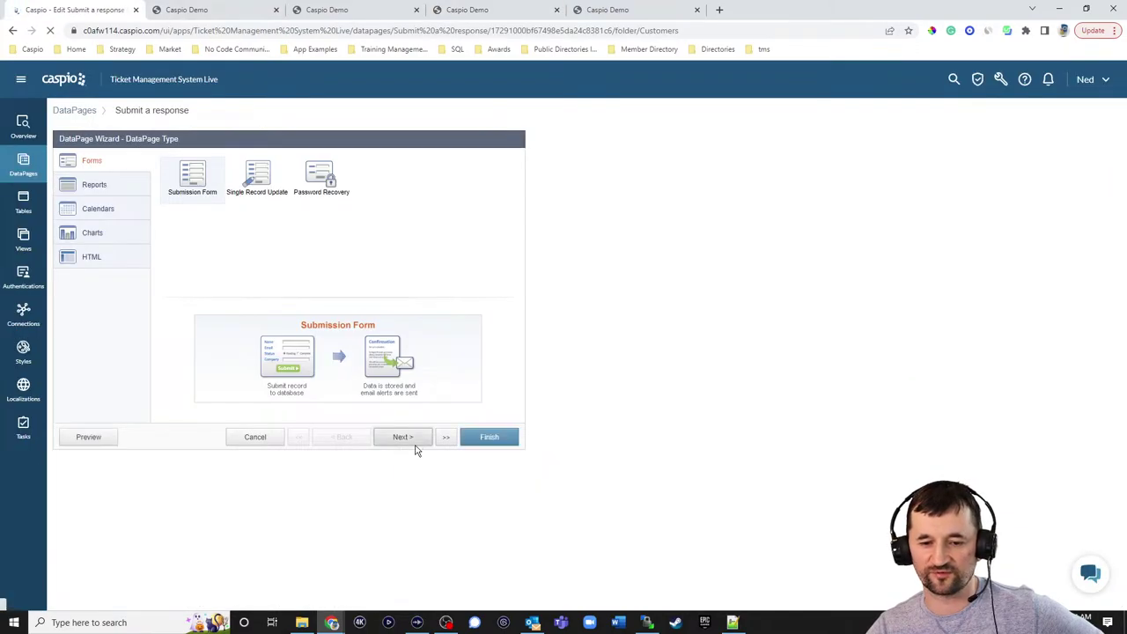
click(416, 444)
click(414, 441)
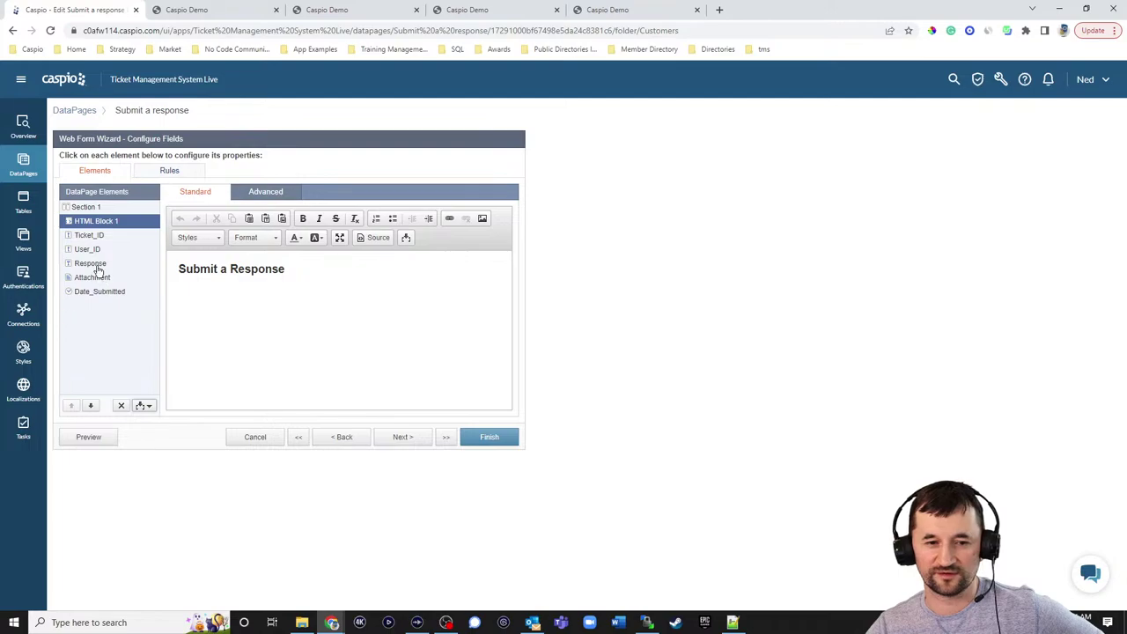
- Set the Response field's toolbar type to Advanced, save the form, and reload the ticket page
click(92, 264)
click(268, 192)
click(321, 266)
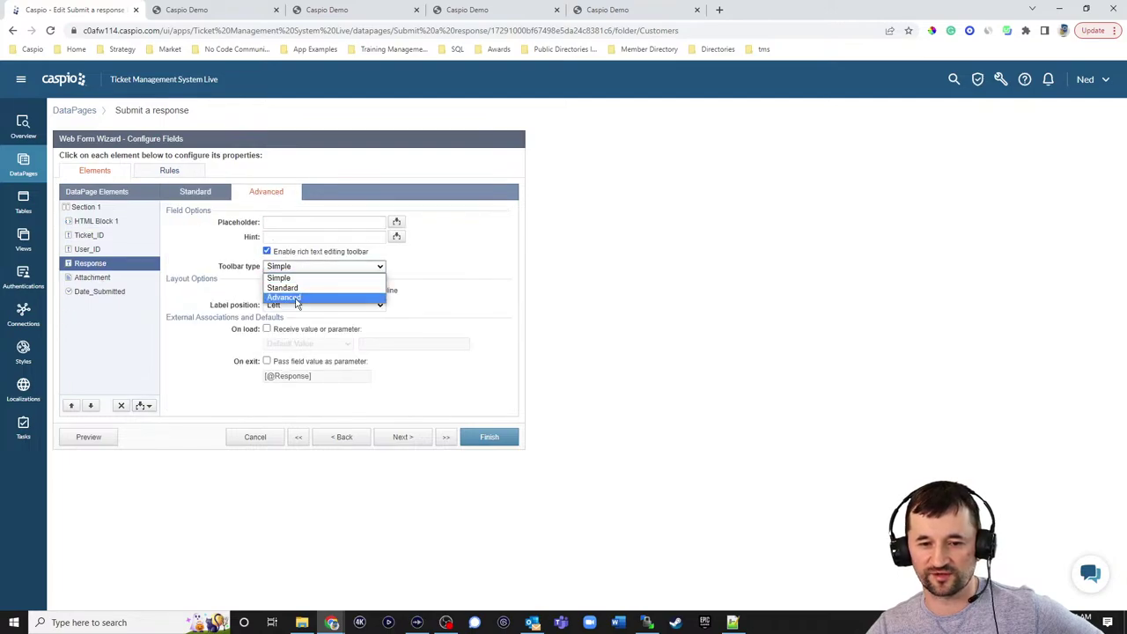
click(296, 298)
click(480, 437)
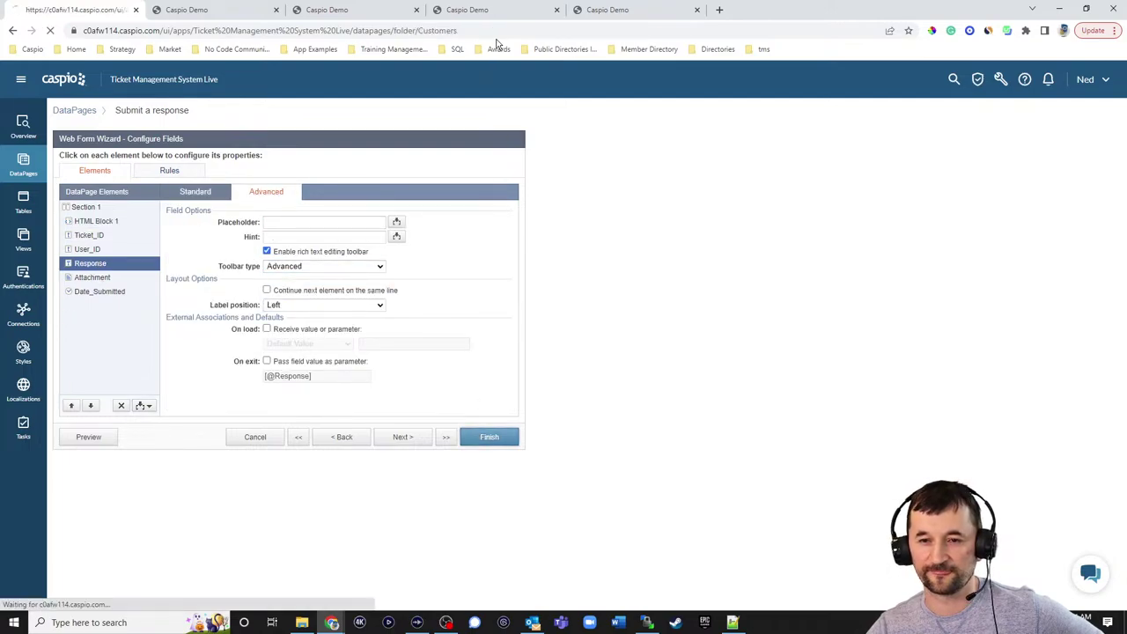
click(488, 11)
click(50, 30)
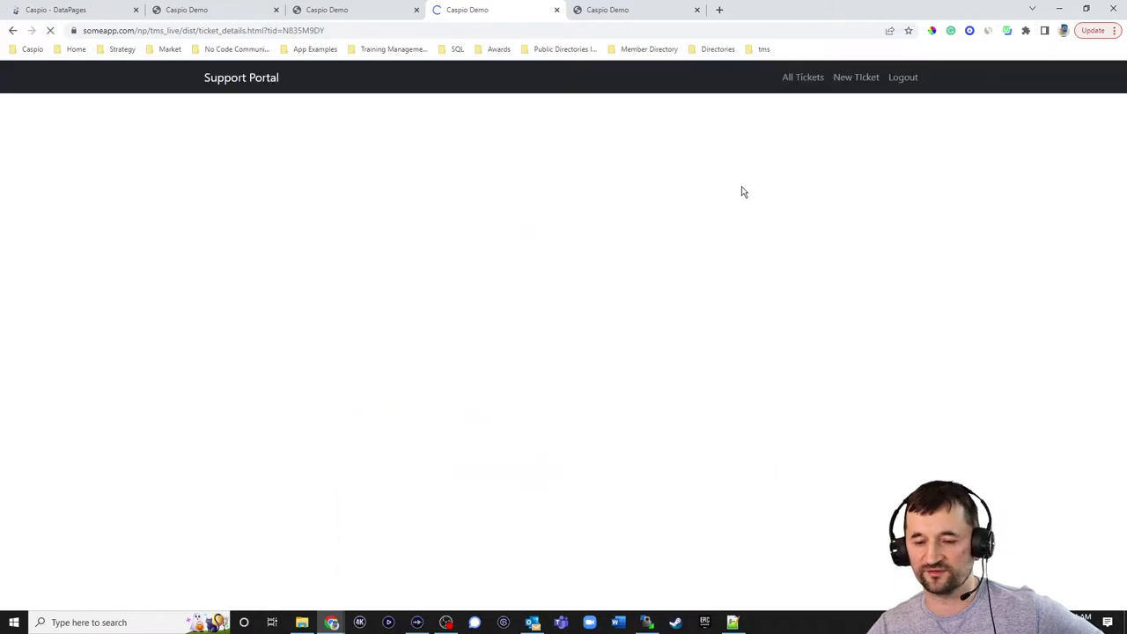
- Type lines of sample test text into the Advanced Response editor
scroll(767, 188, down, 2)
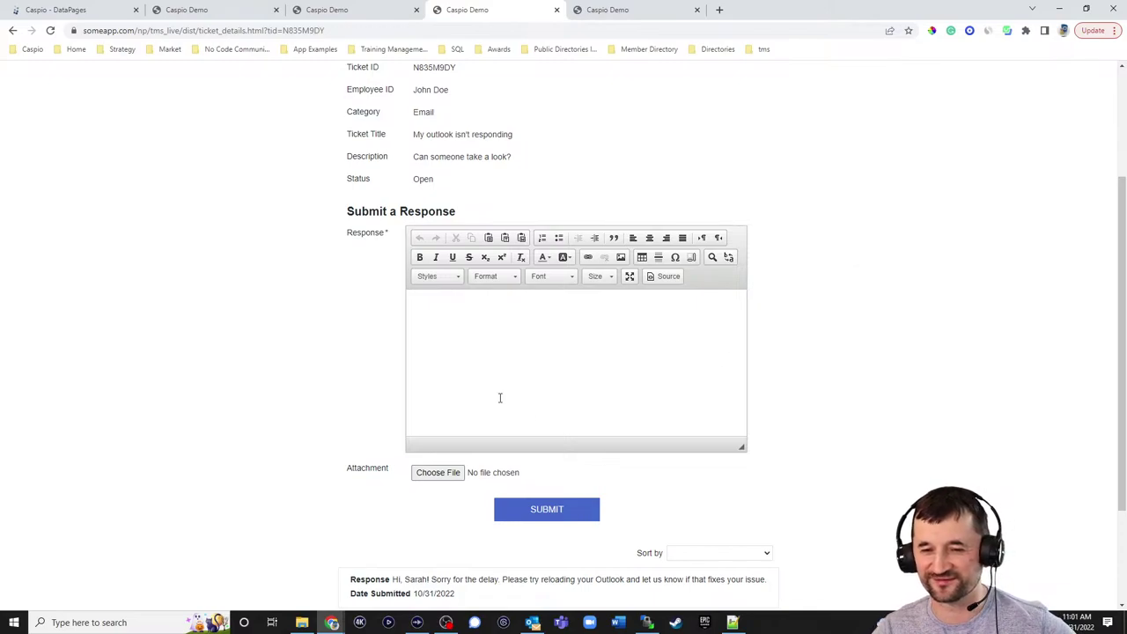
click(511, 364)
text(gfhsfghsfghgf)
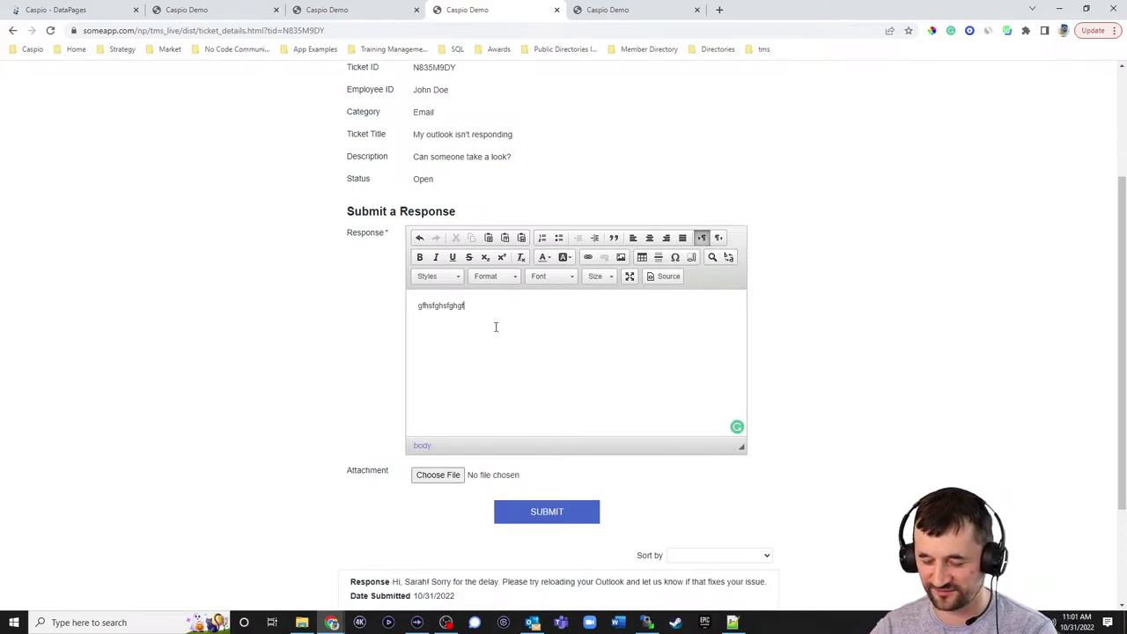
key(Return)
text(dsafasdfasdf  )
text(a)
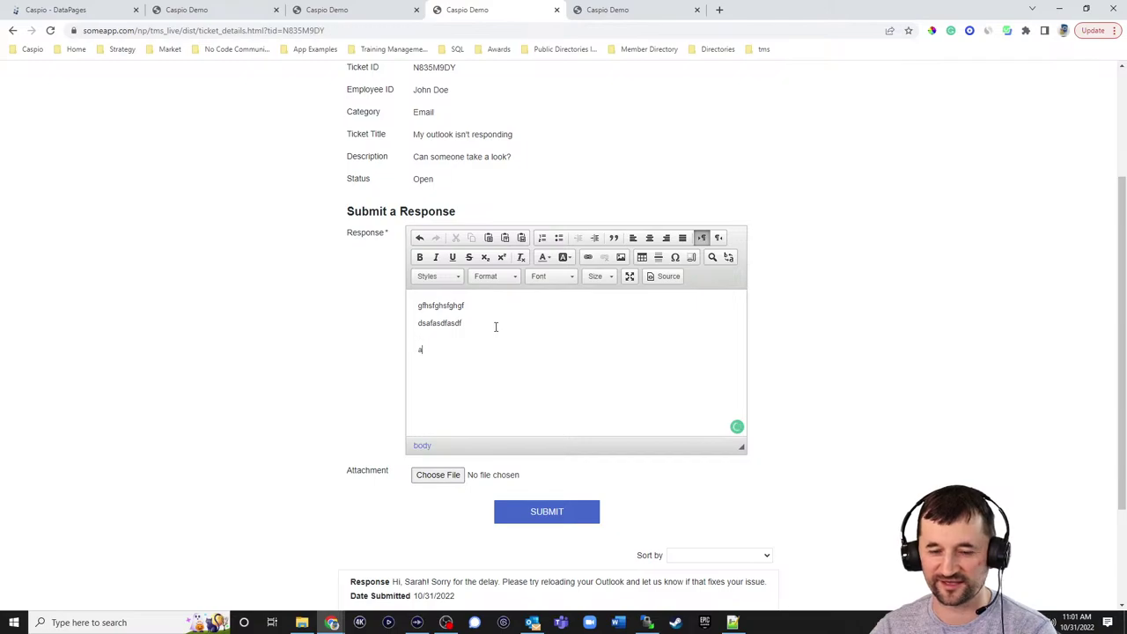
text(dfgdafgdafg)
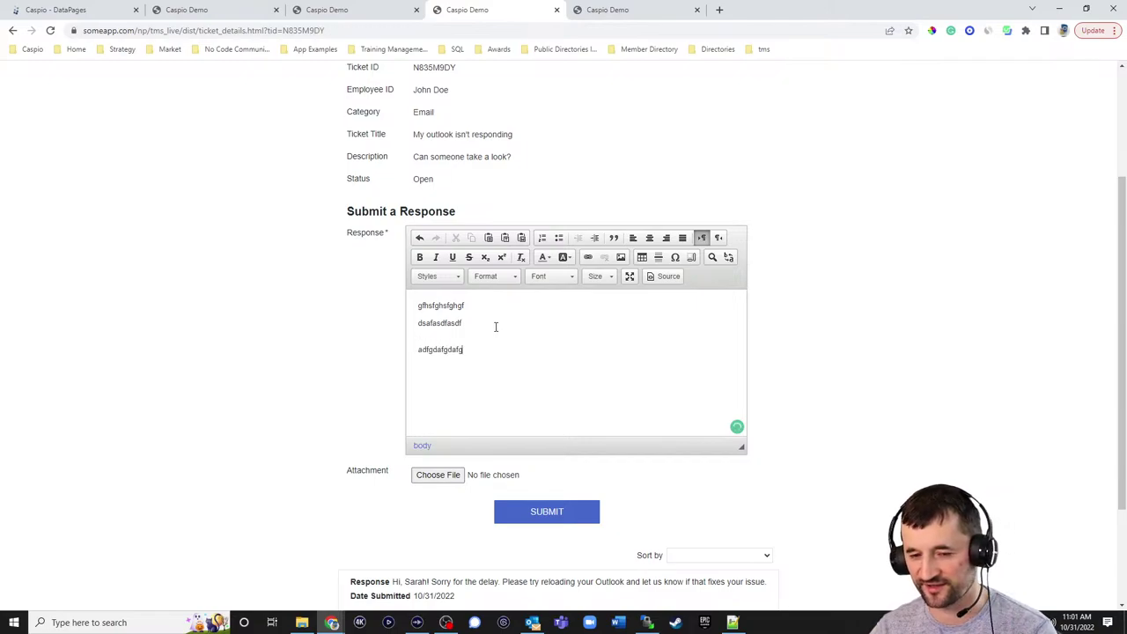
- Format the three lines as a bulleted list and delete the empty bullet items
drag(475, 350, 412, 303)
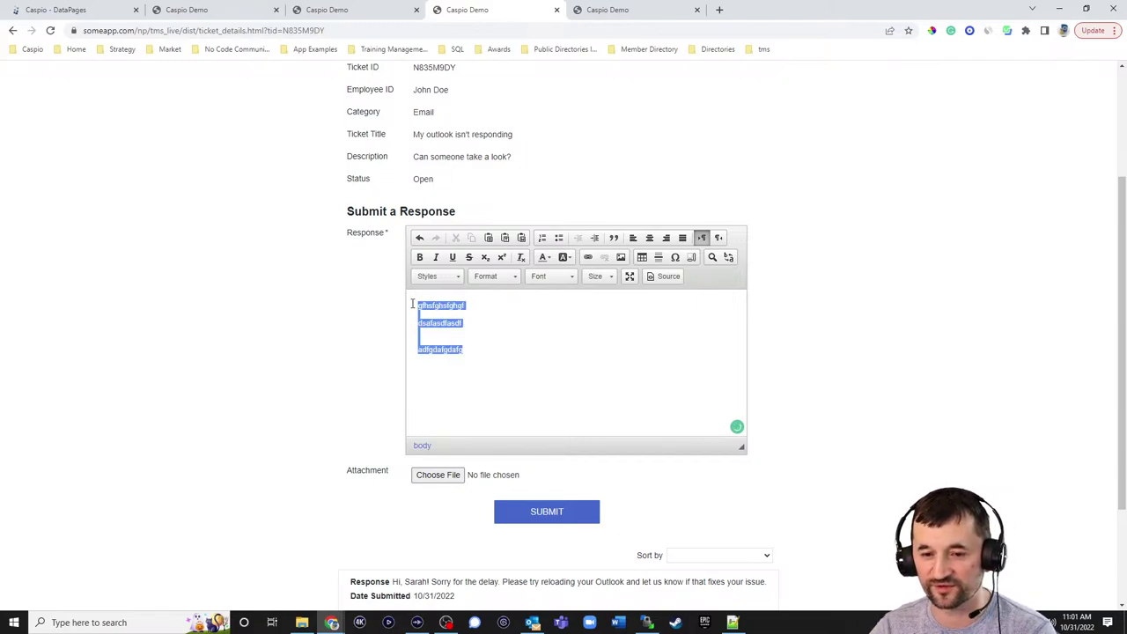
click(558, 238)
click(516, 319)
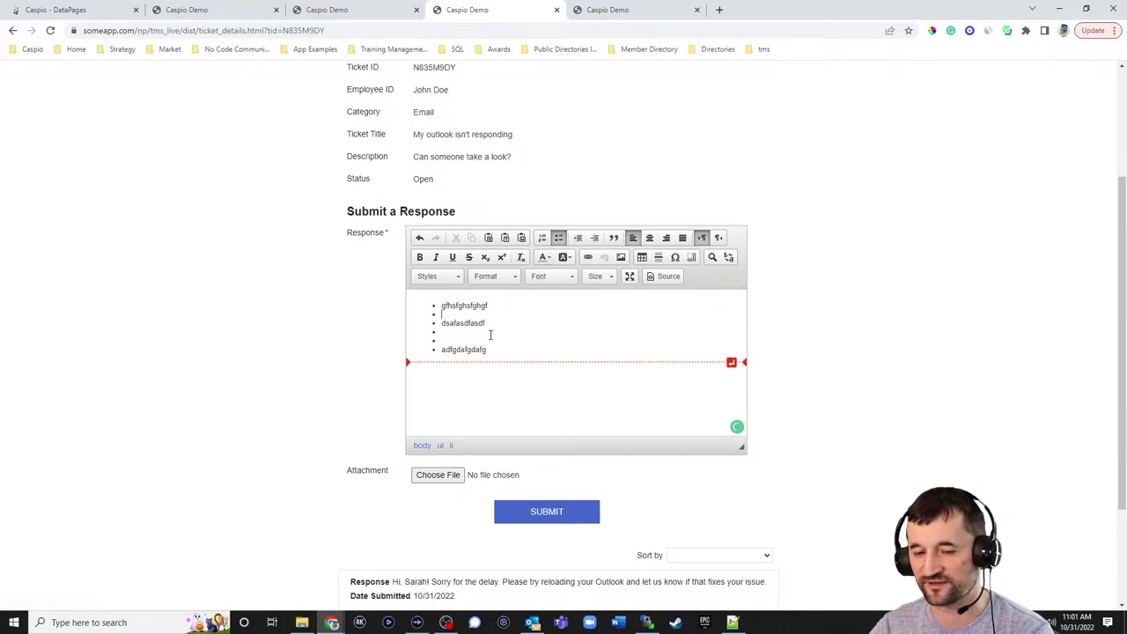
key(Delete)
key(Delete)
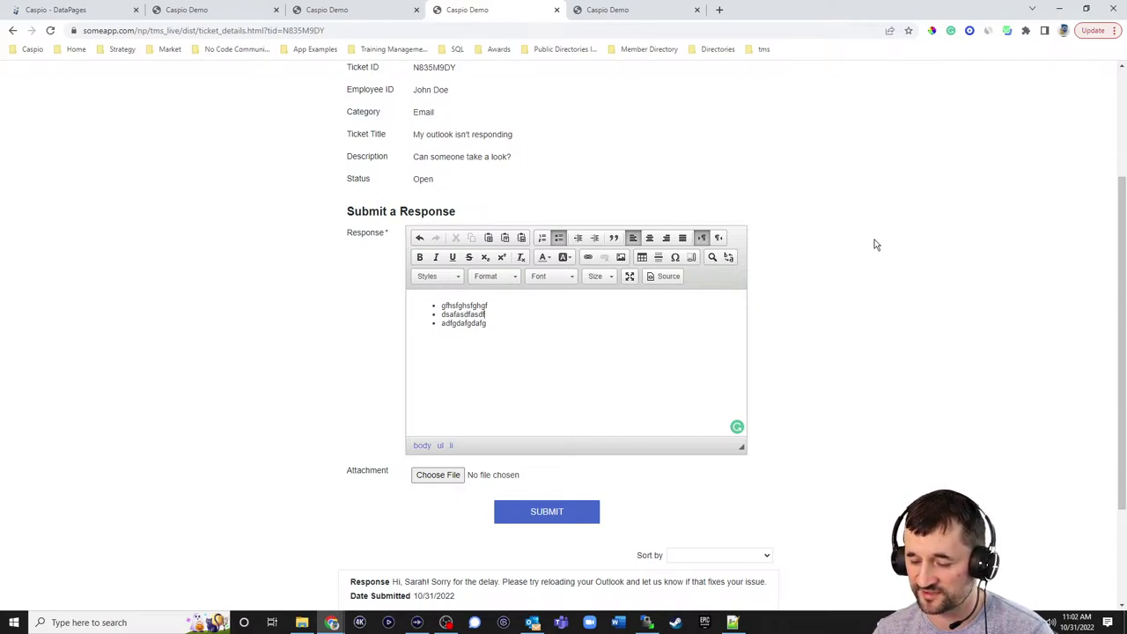
- Switch to the Caspio DataPages tab and use the caspio logo to reach the Applications list
click(124, 14)
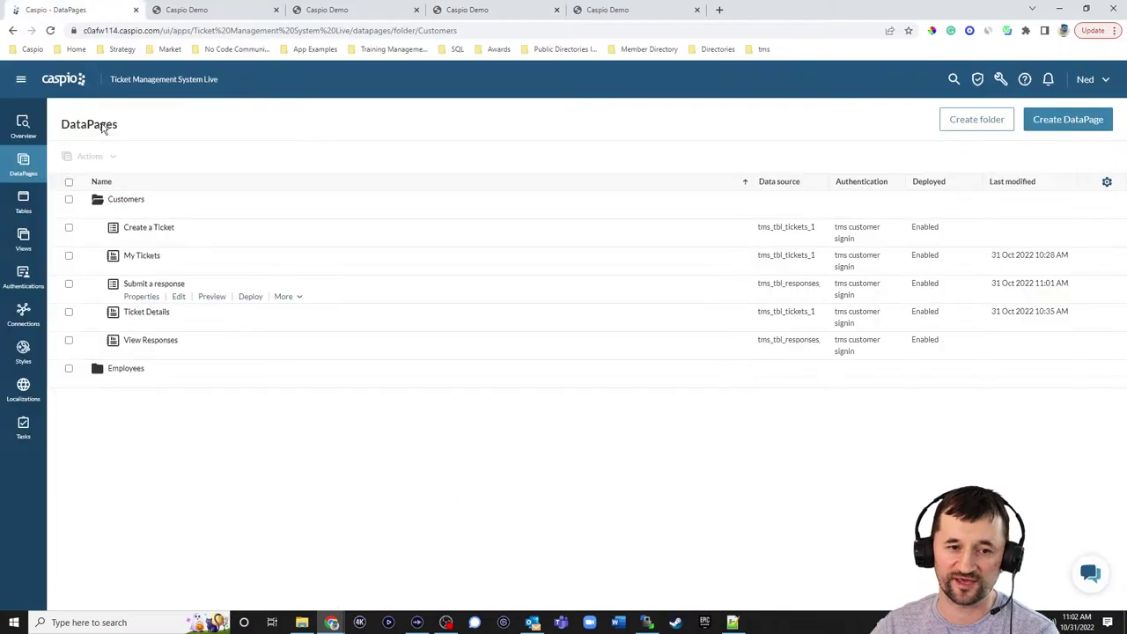
click(64, 82)
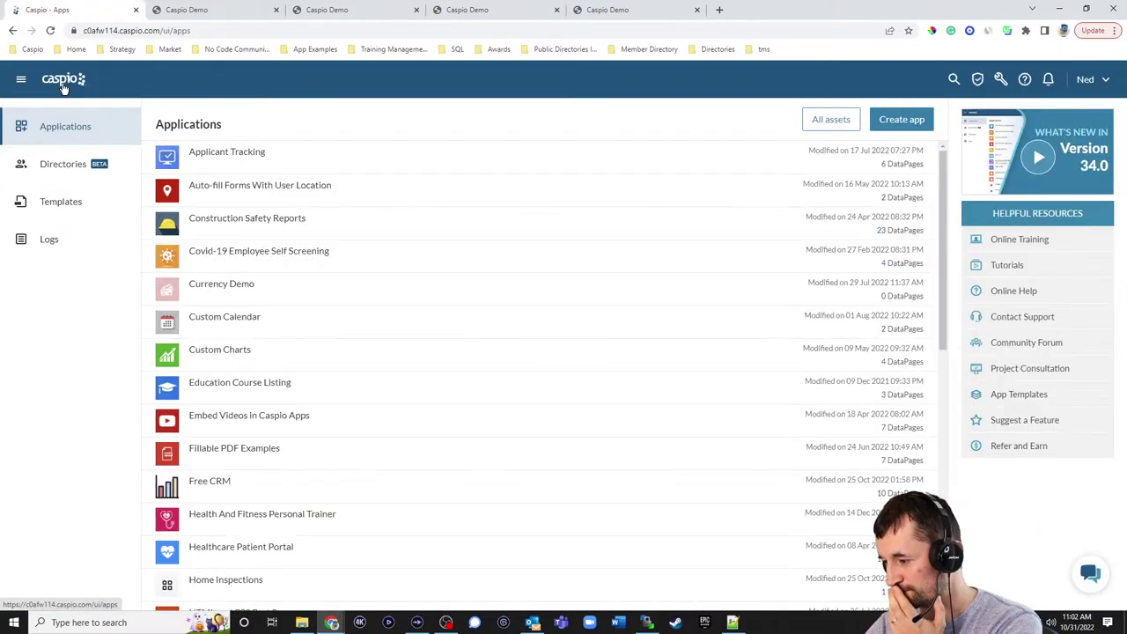
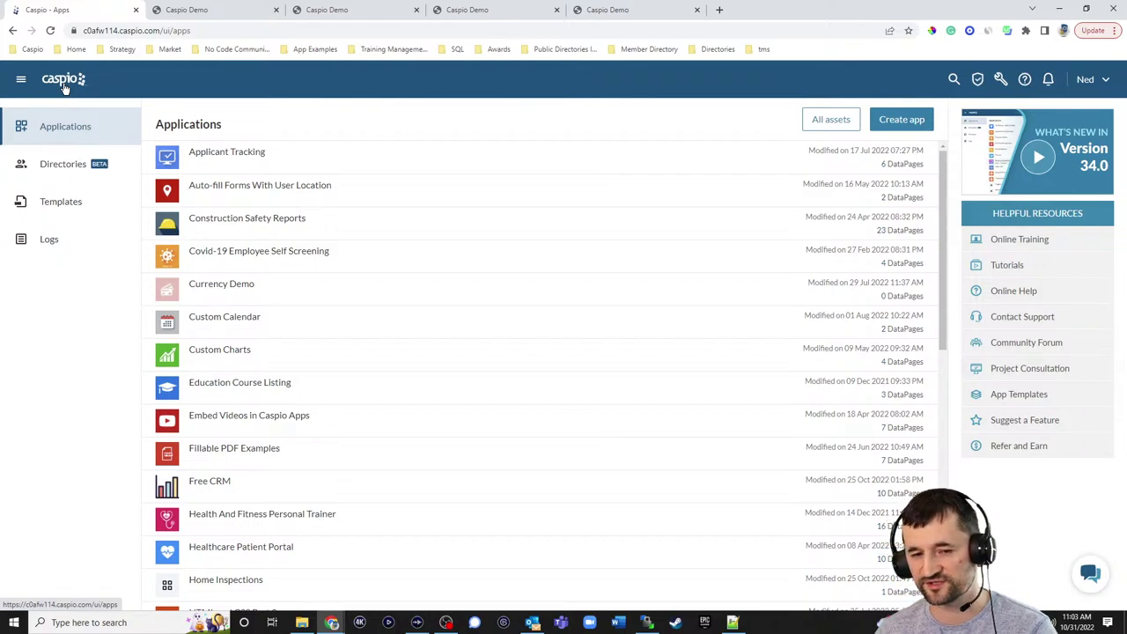
- In the support portal demo, open a new ticket form and view the categories without choosing one
click(482, 10)
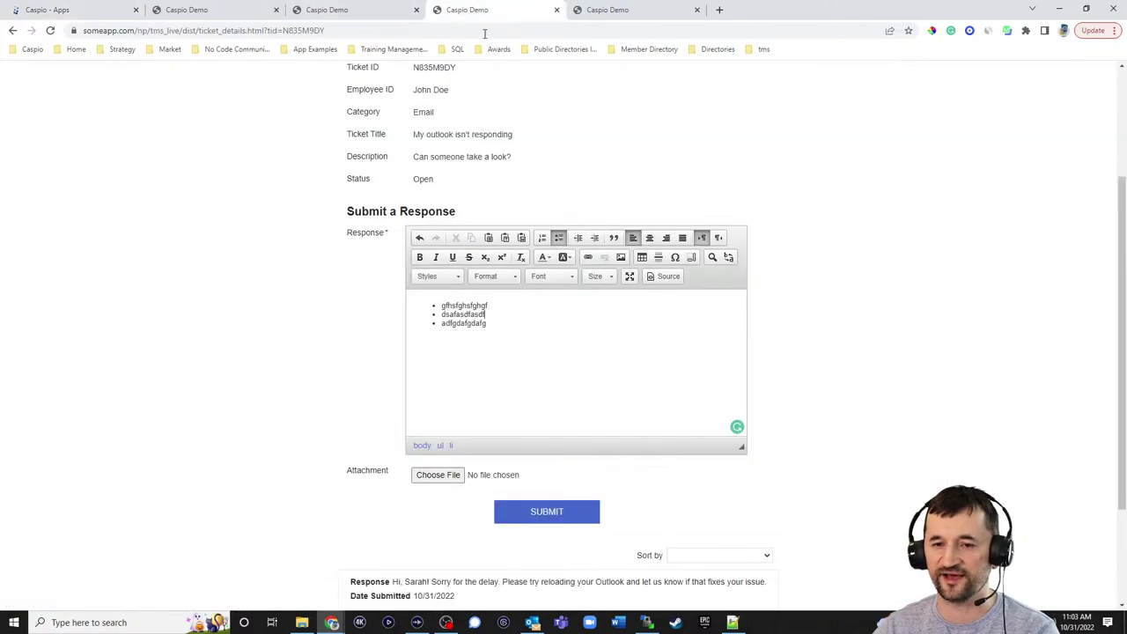
scroll(704, 161, up, 2)
click(854, 78)
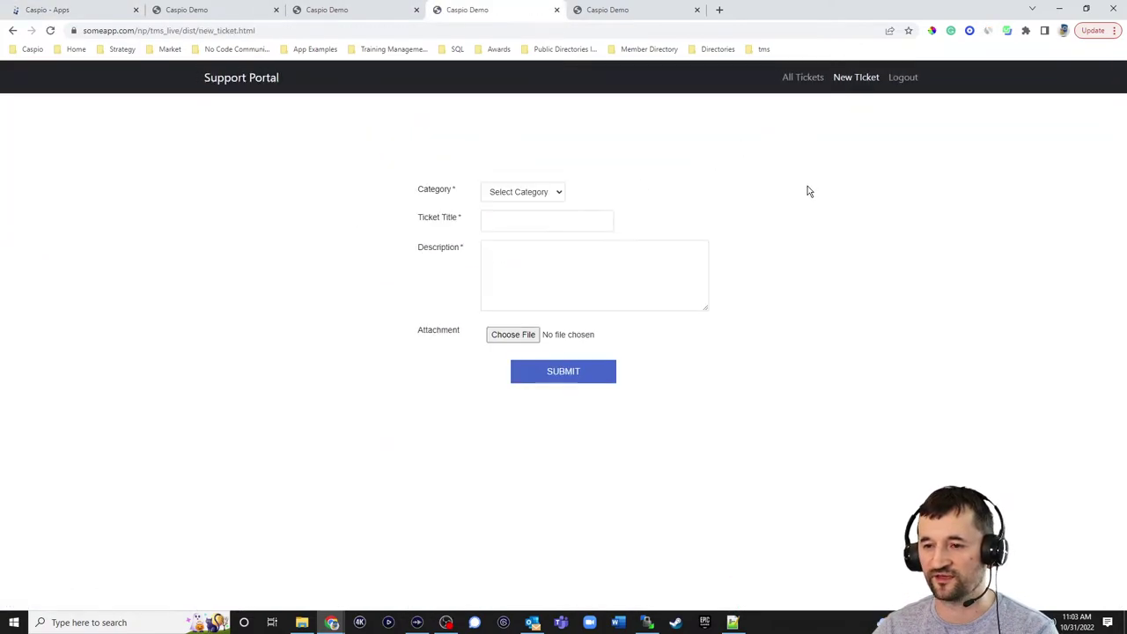
click(545, 192)
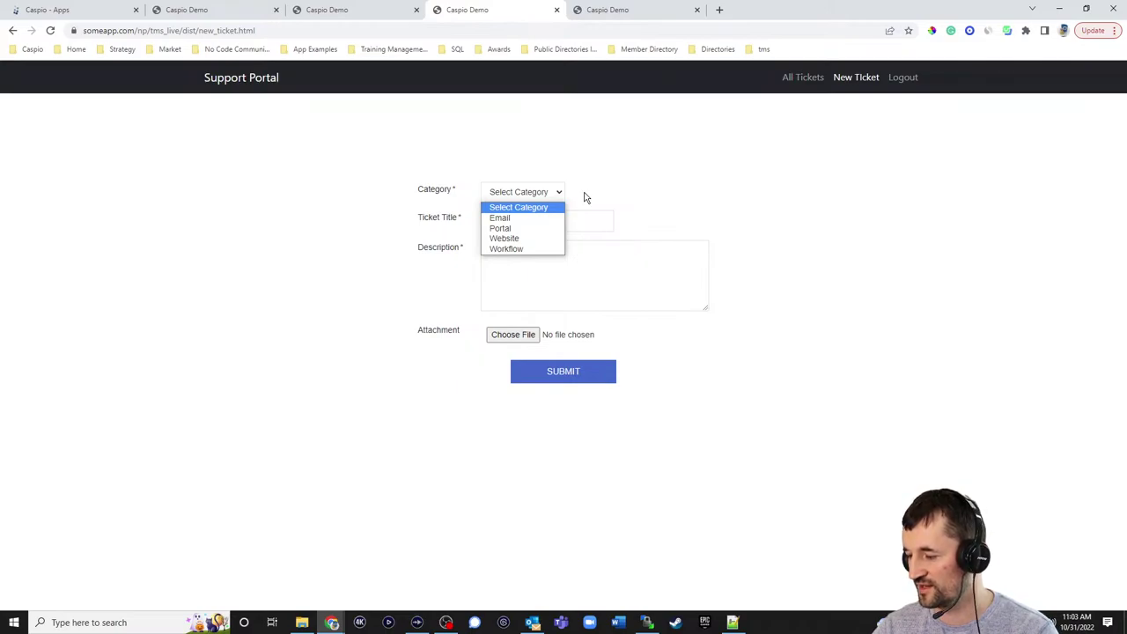
click(587, 197)
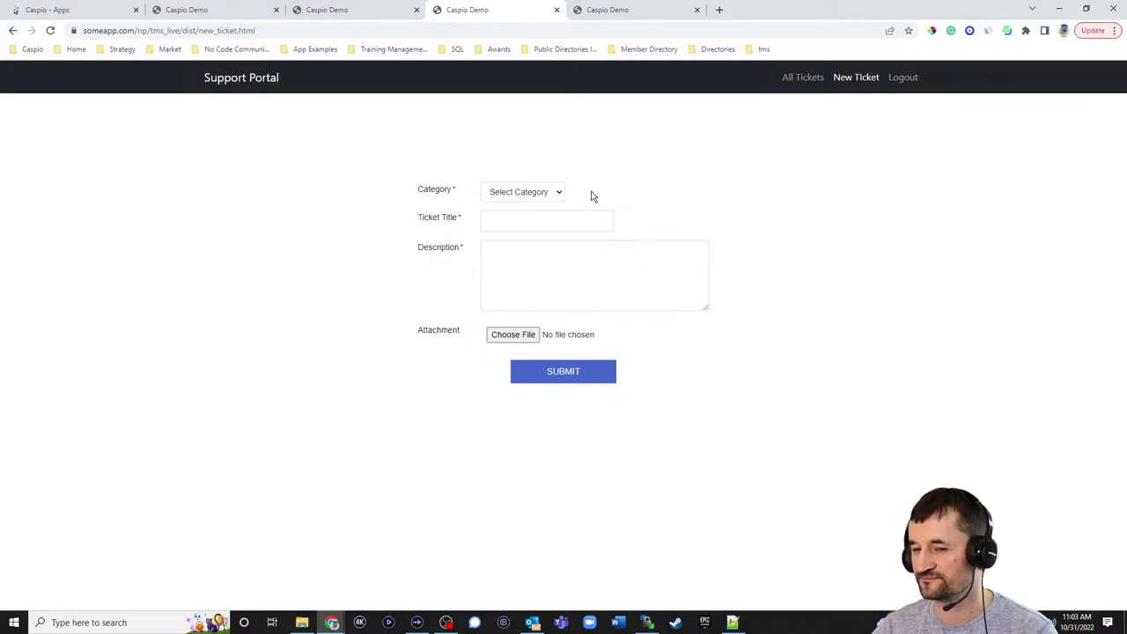
- Back in Caspio, create a blank app named '1 Demo Directories'
click(53, 16)
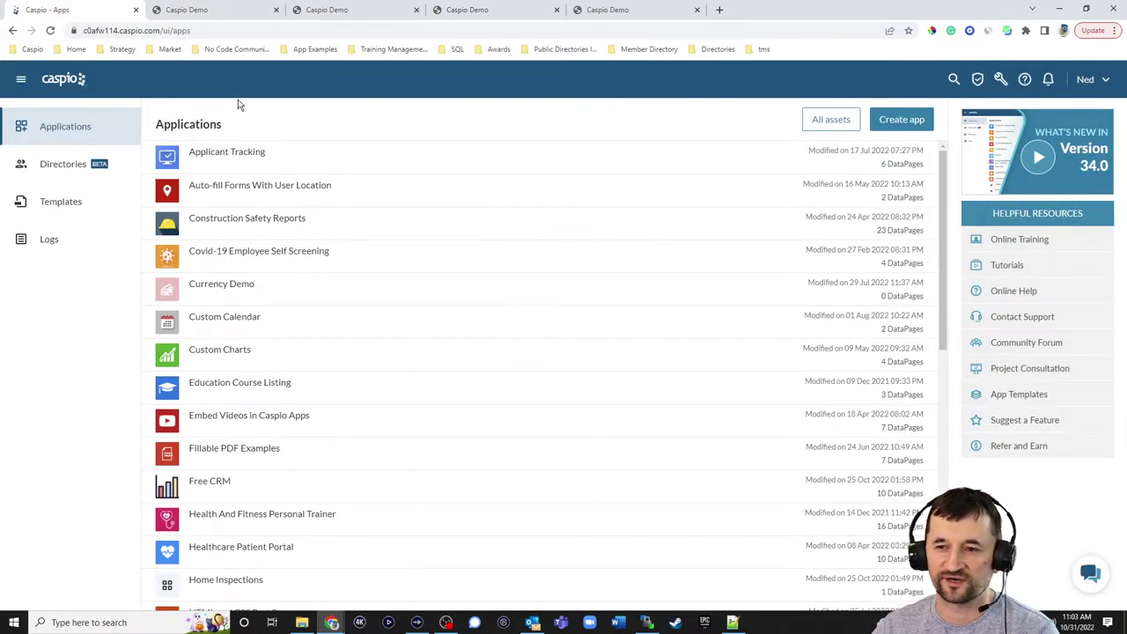
click(69, 167)
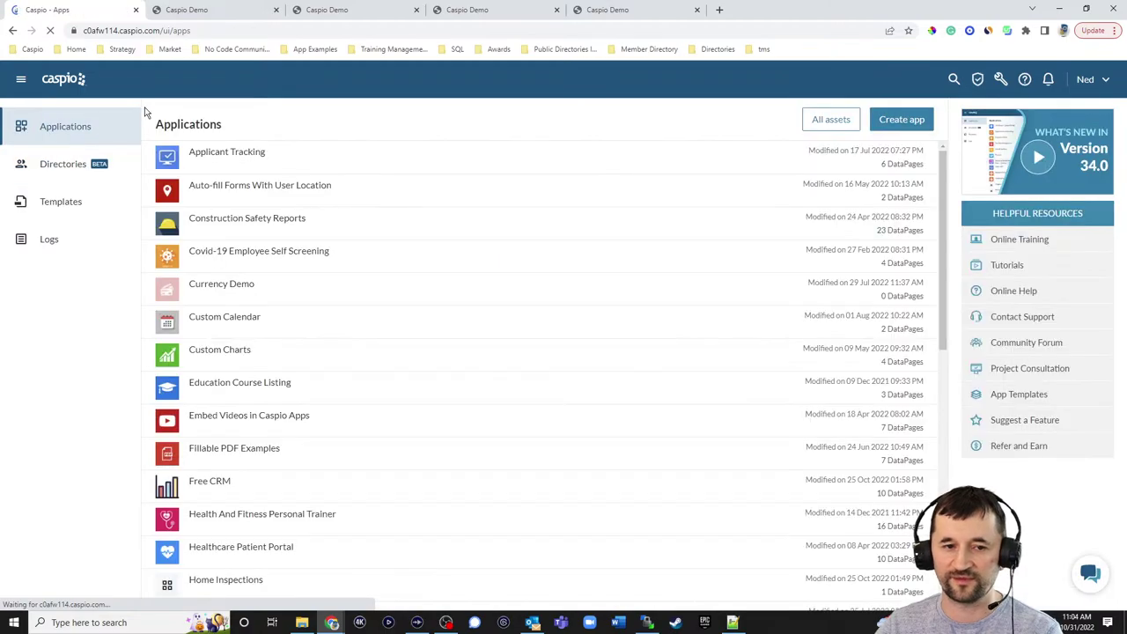
click(900, 121)
click(592, 296)
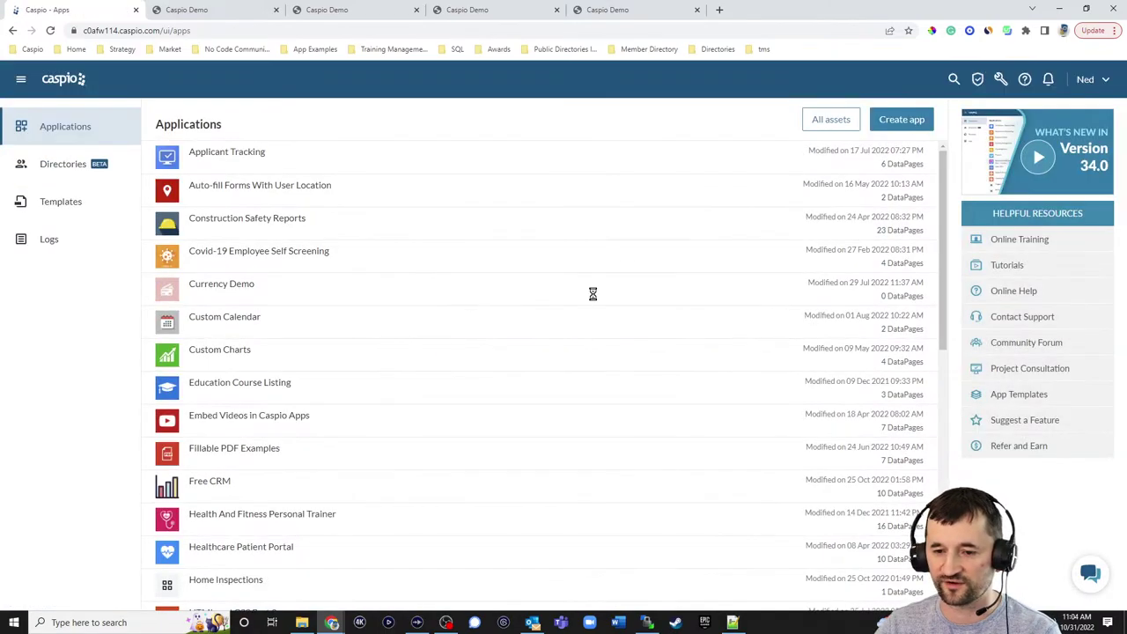
text(1)
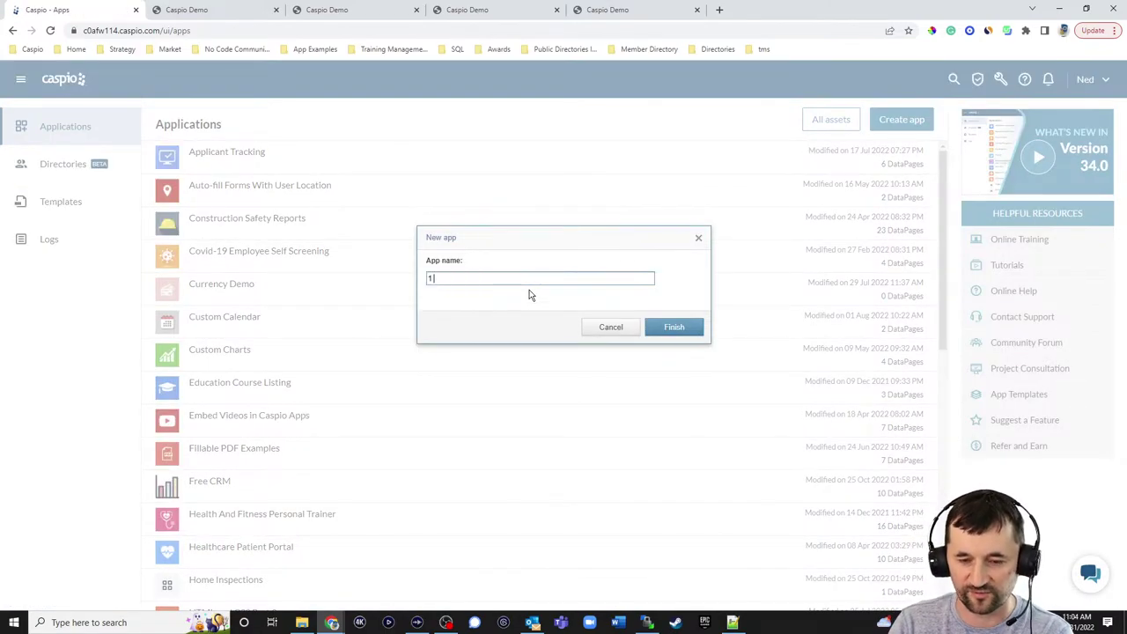
text( Demo Directories)
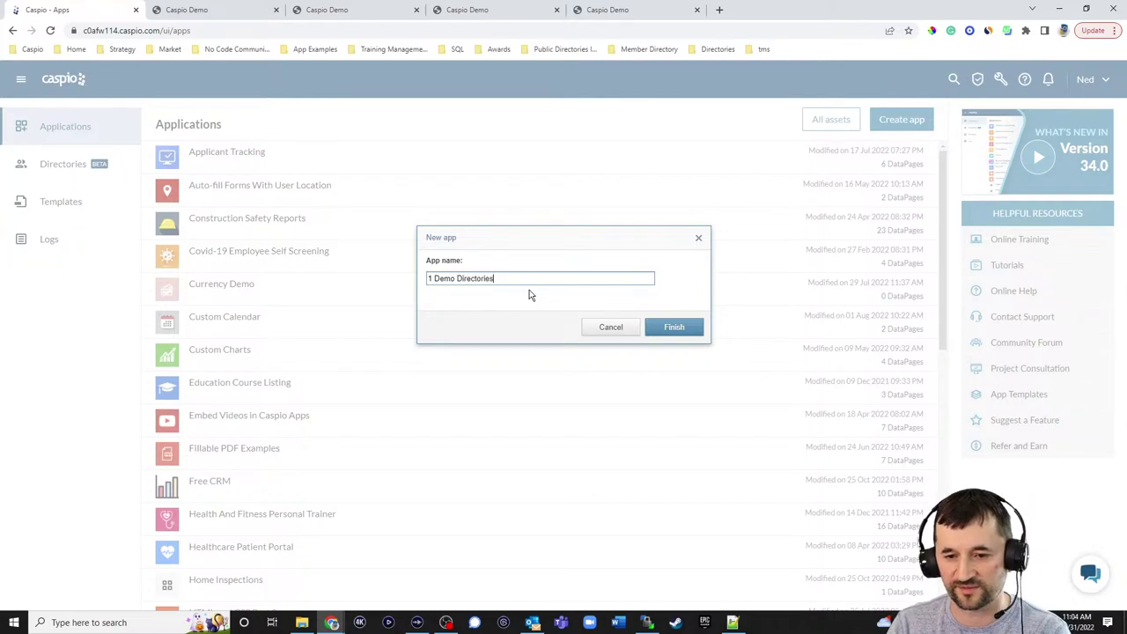
key(Return)
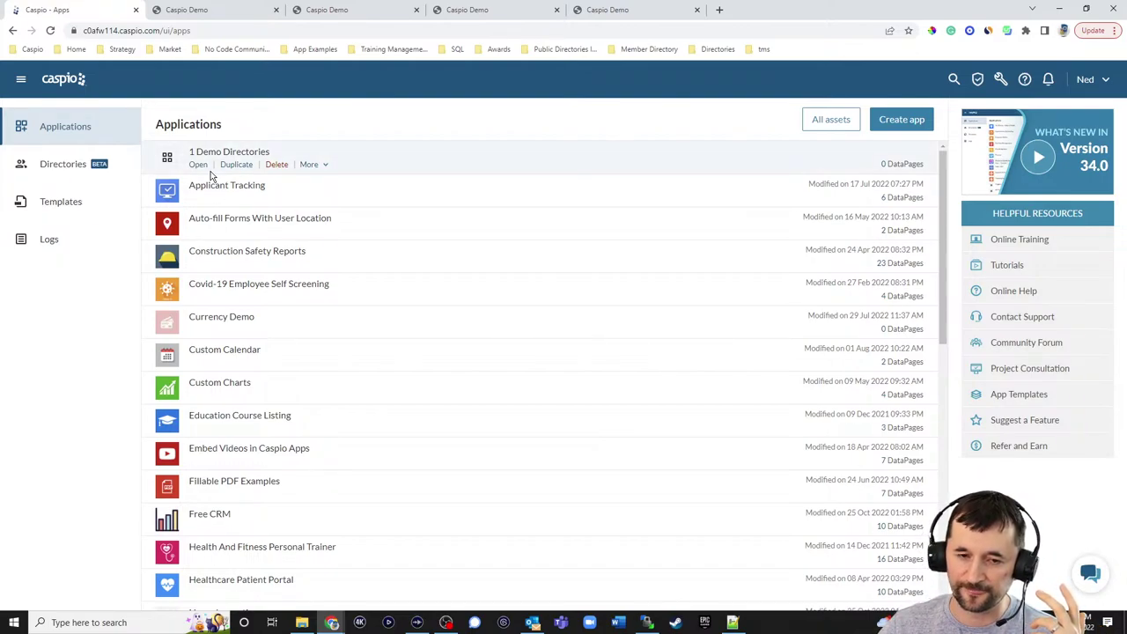
- From the Directories list, create a directory named 'dd_dir_customers'
click(76, 172)
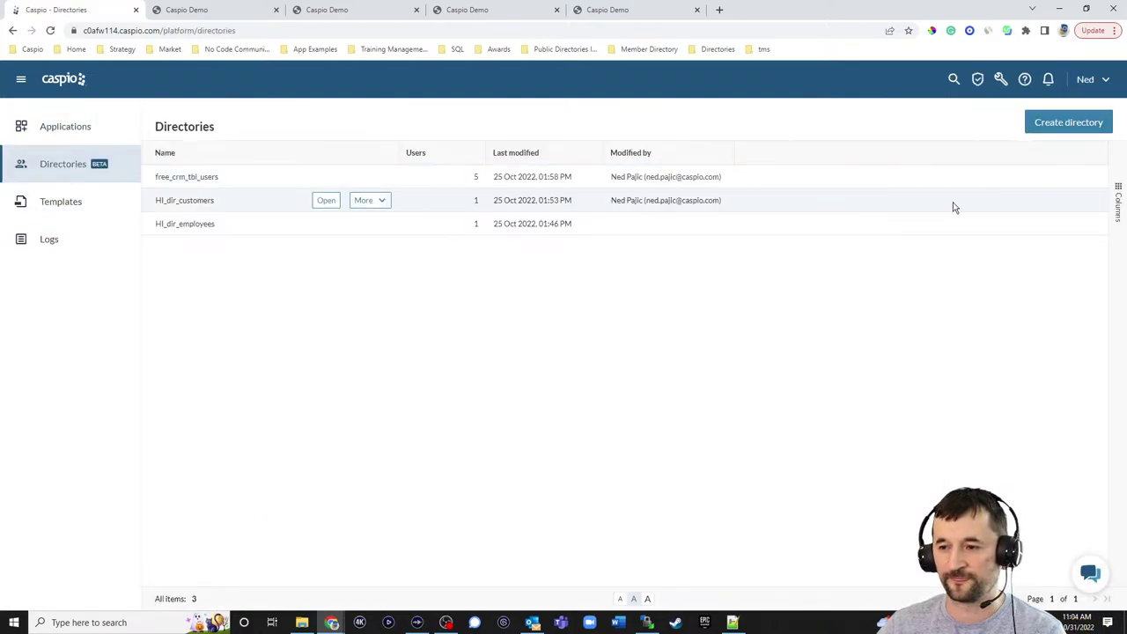
click(1066, 124)
text(dd)
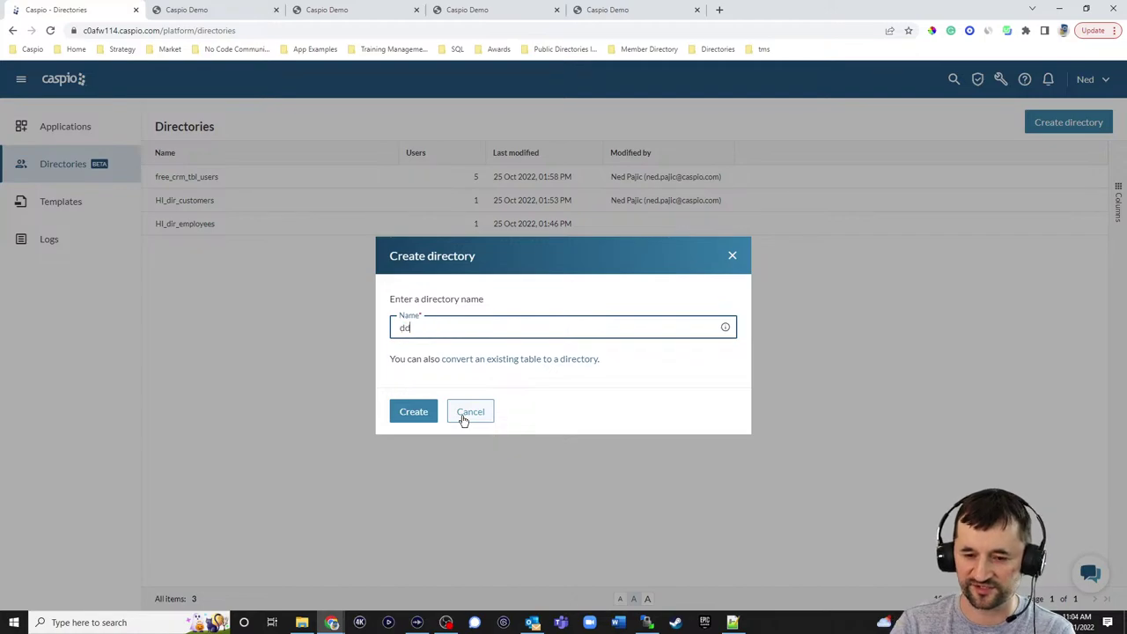
text(_)
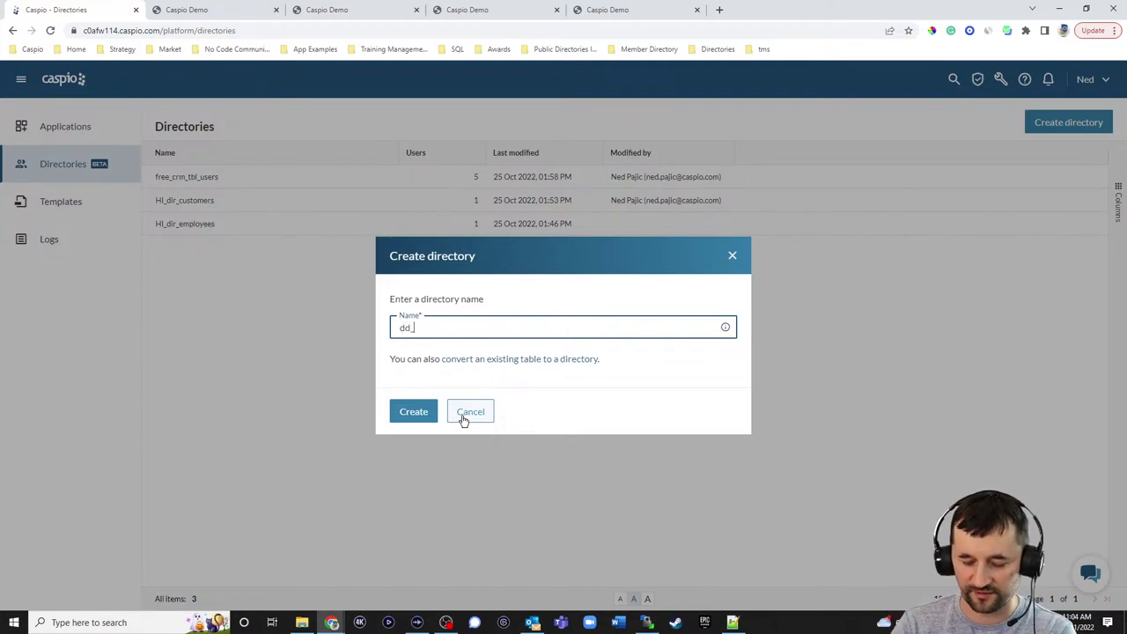
text(dir_)
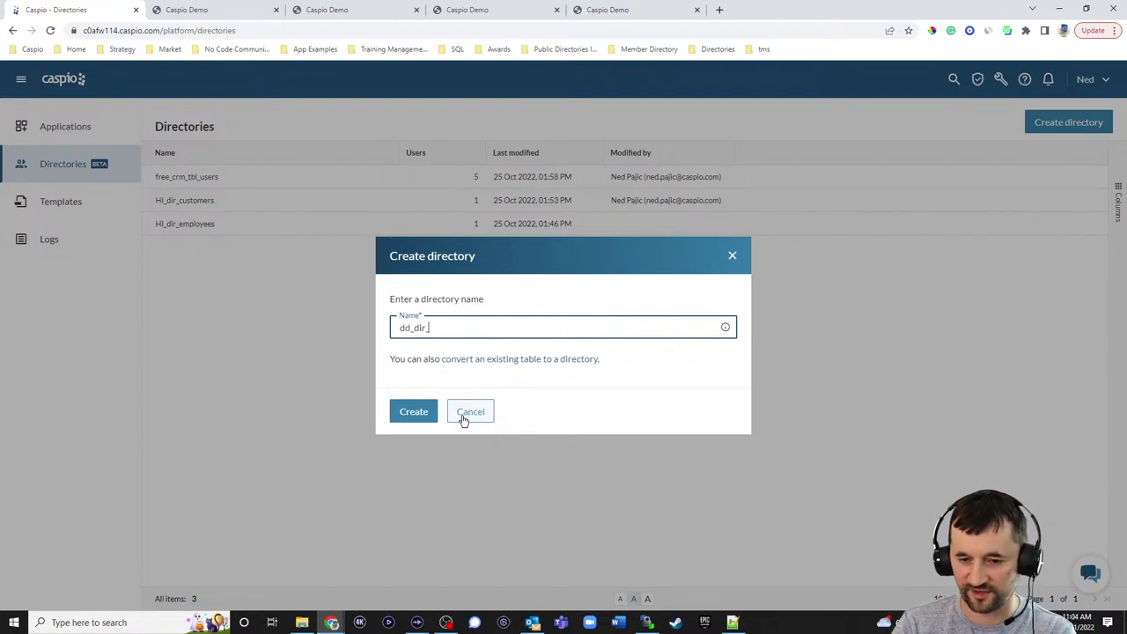
text(customers)
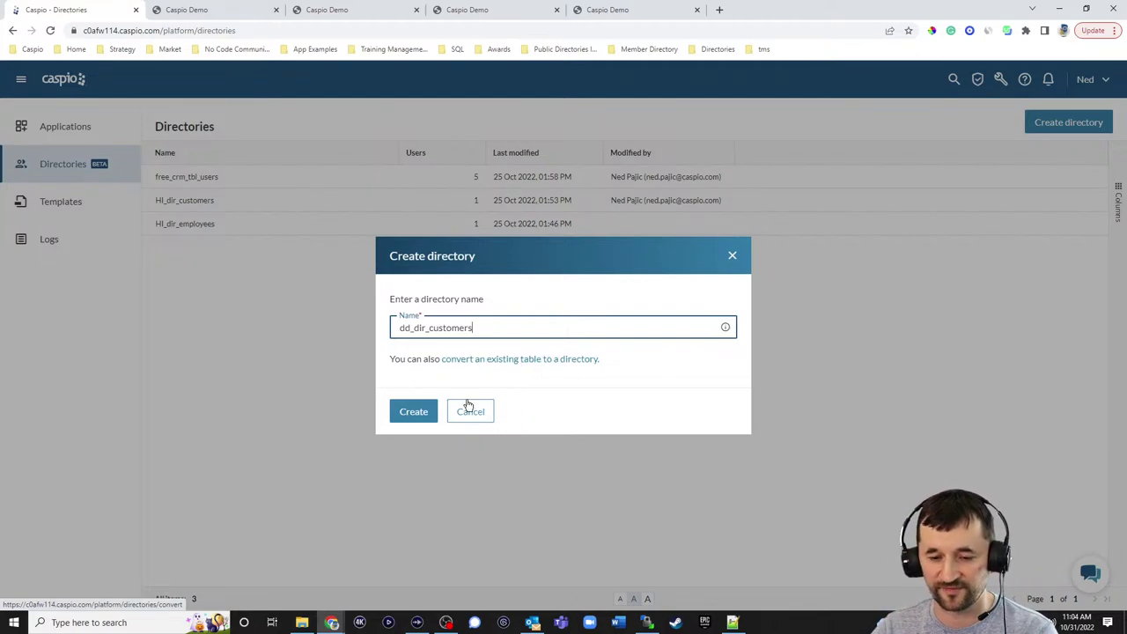
click(413, 416)
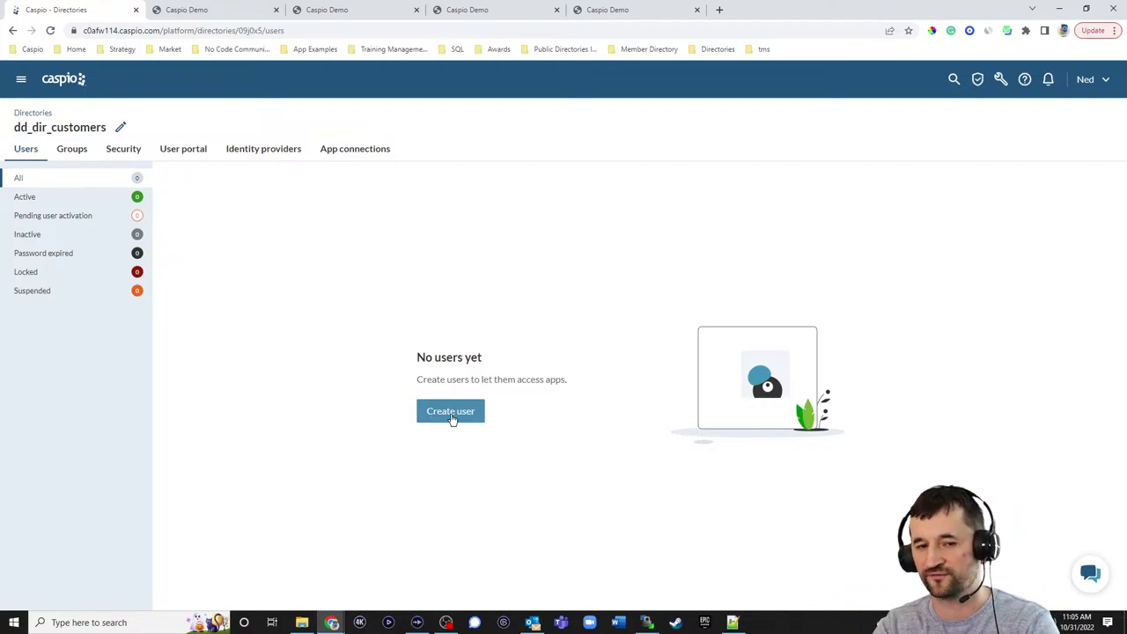
- Open the Create user form and expand its optional first and last name fields
click(452, 417)
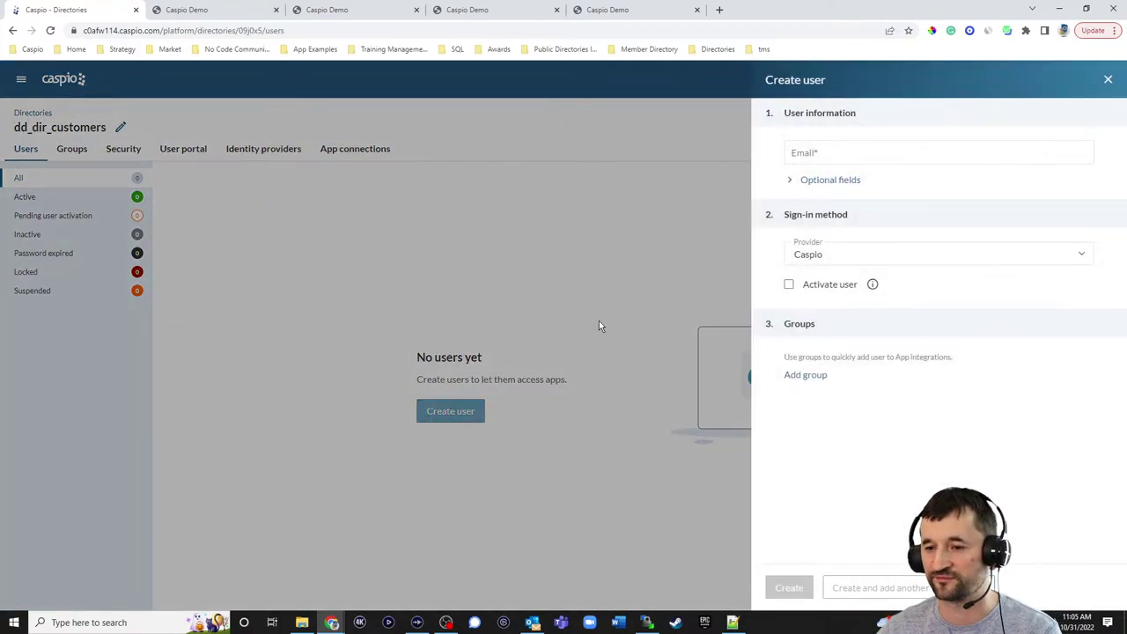
click(818, 181)
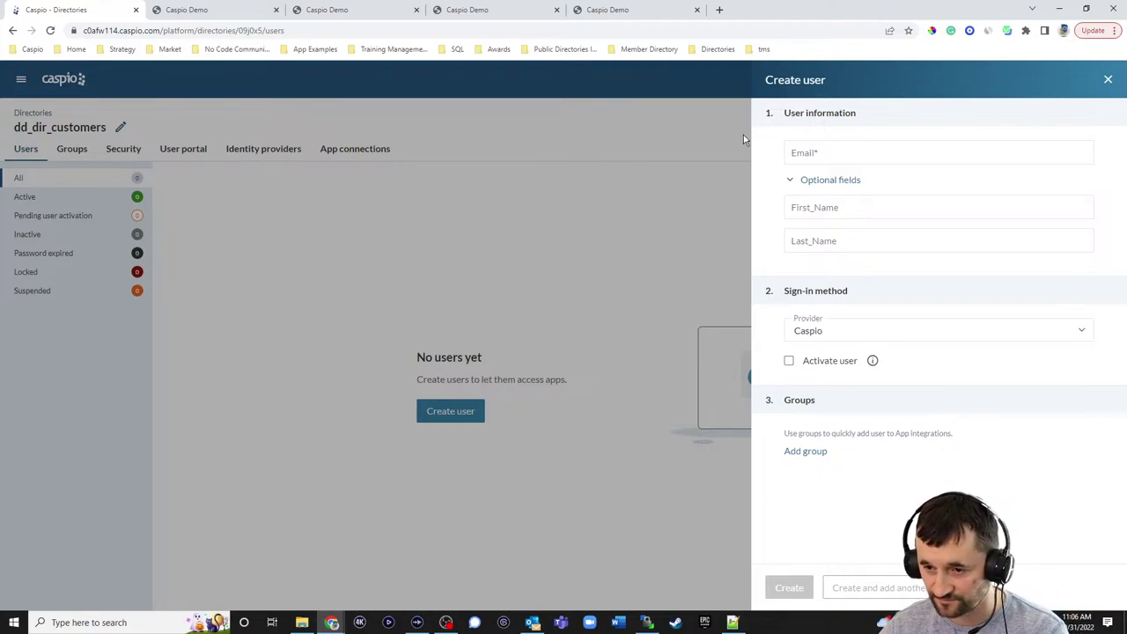
- Enter the new user's e-mail address, first name and last name
click(843, 150)
text(john.)
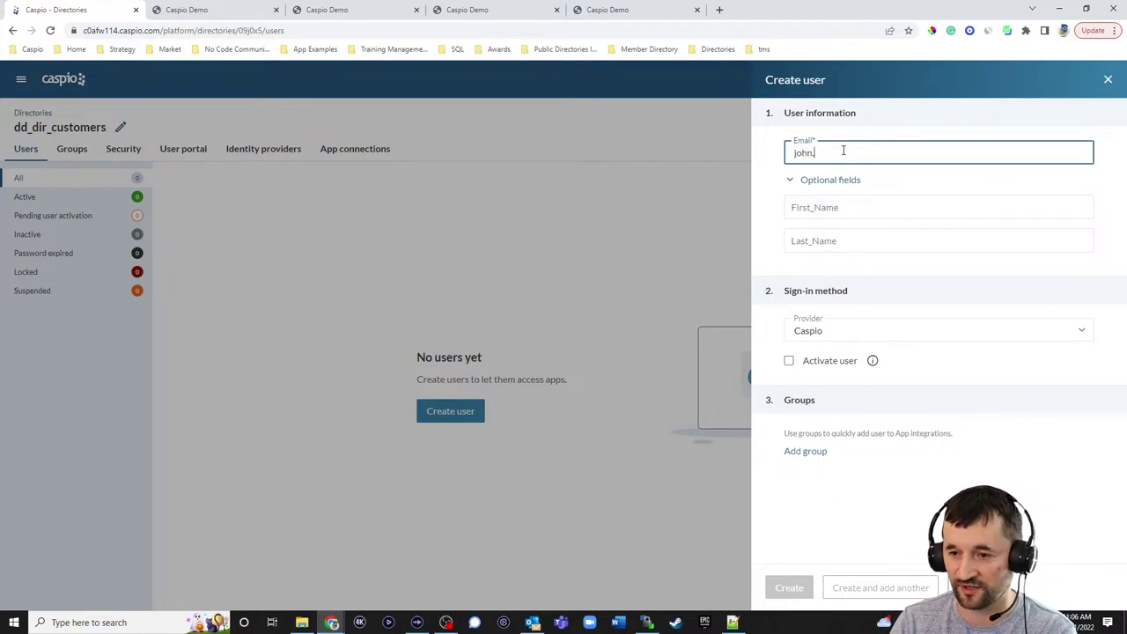
text(doe@customer.com)
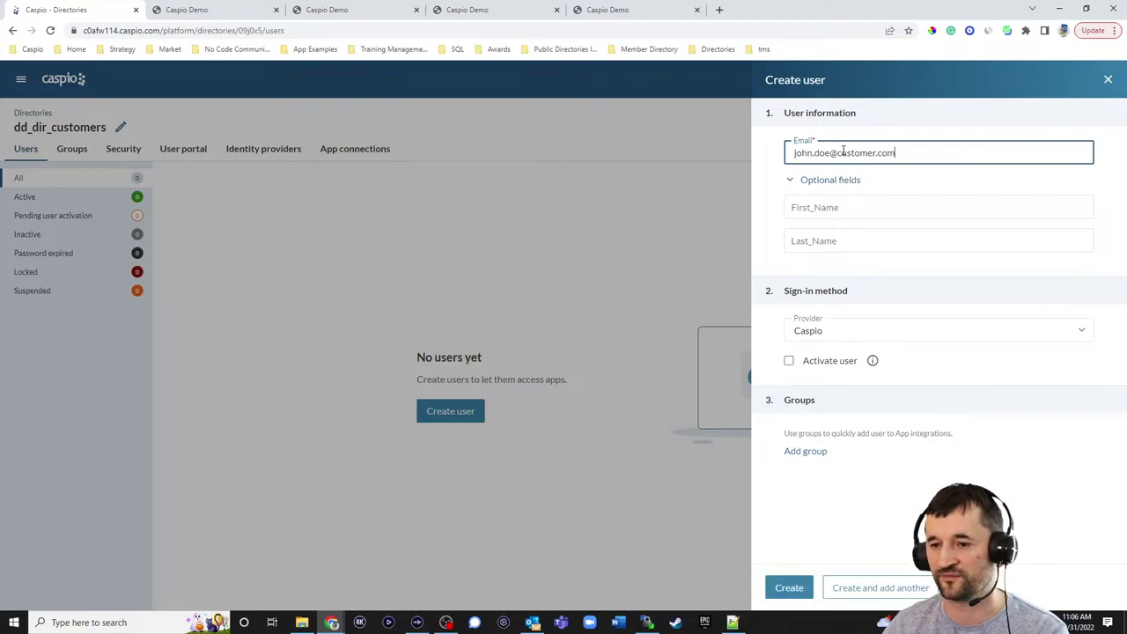
click(847, 202)
text(John)
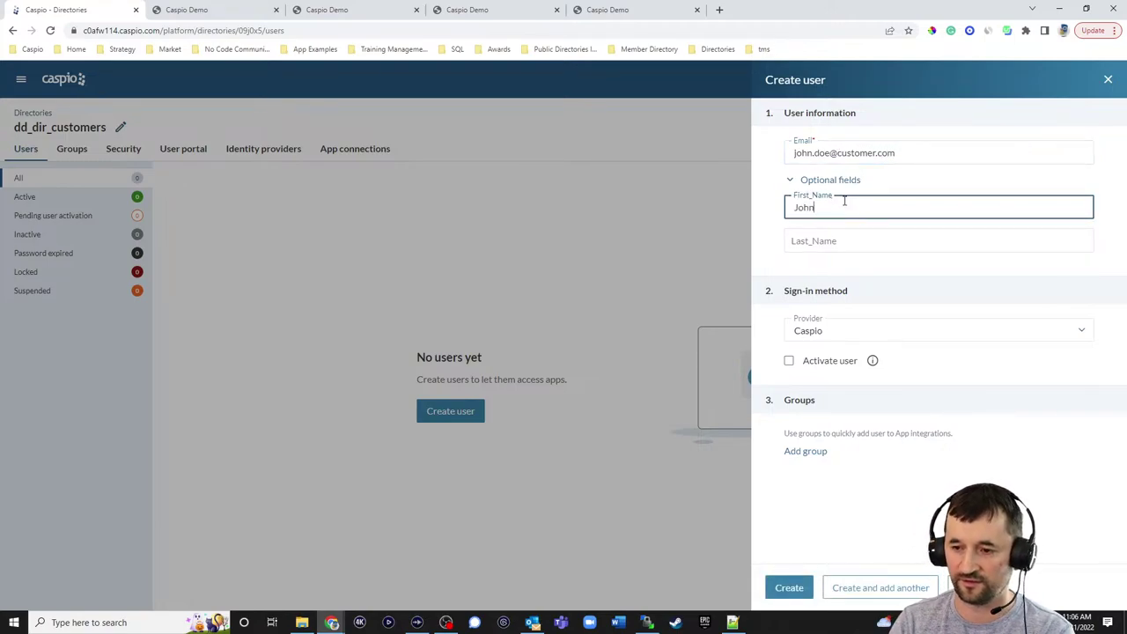
key(Tab)
text(Doe)
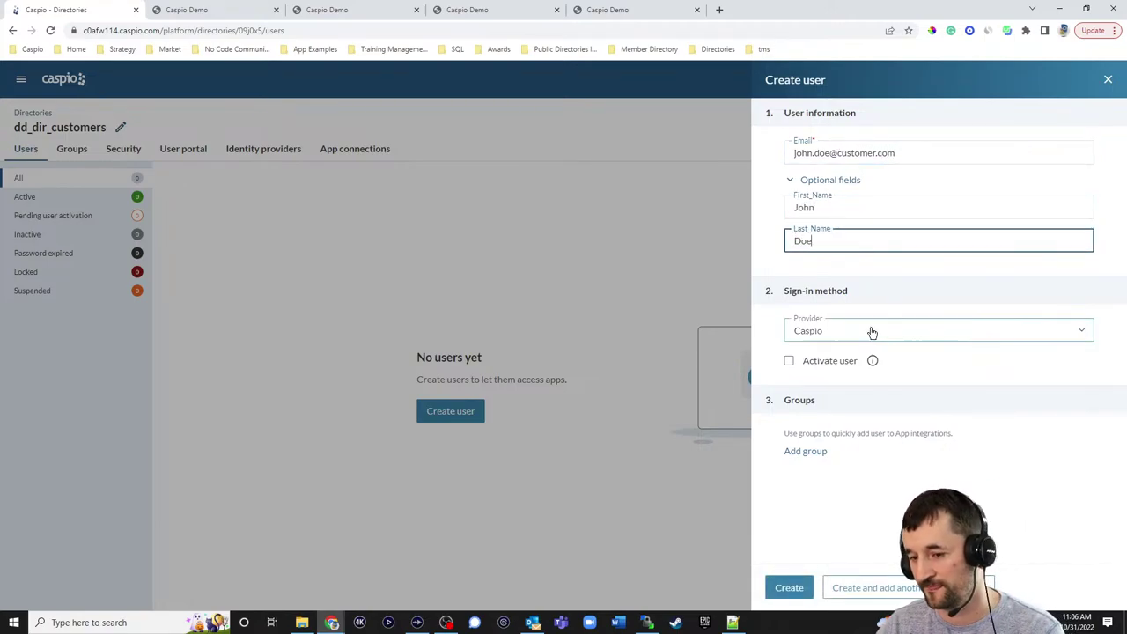
- Keep Caspio as sign-in provider, mark the user activated, and choose Generate password
click(862, 330)
click(817, 355)
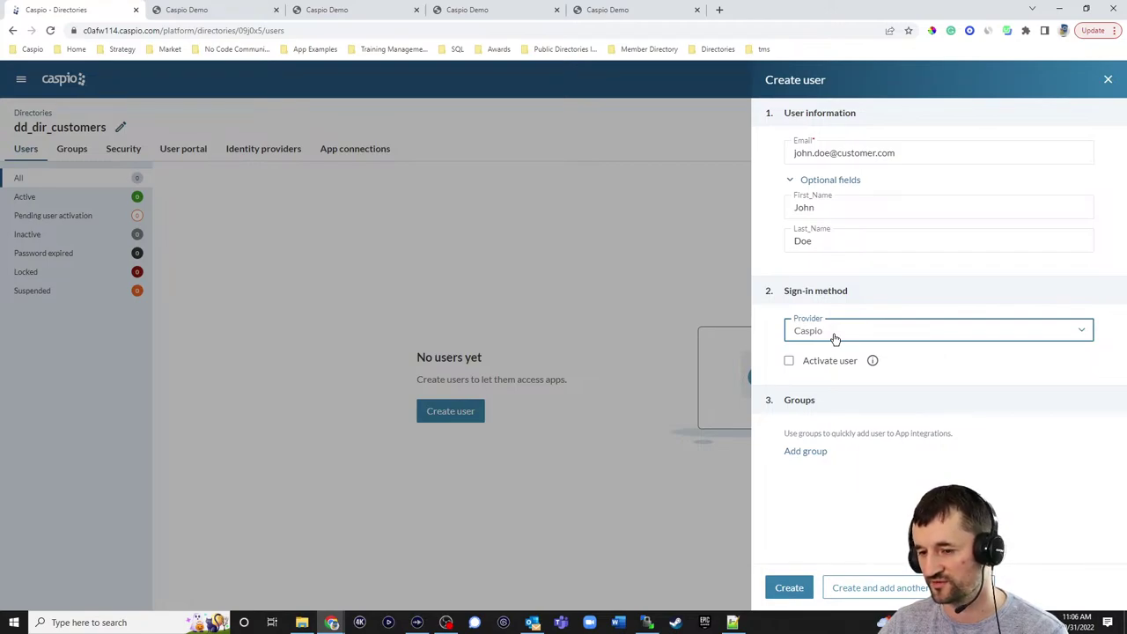
click(788, 362)
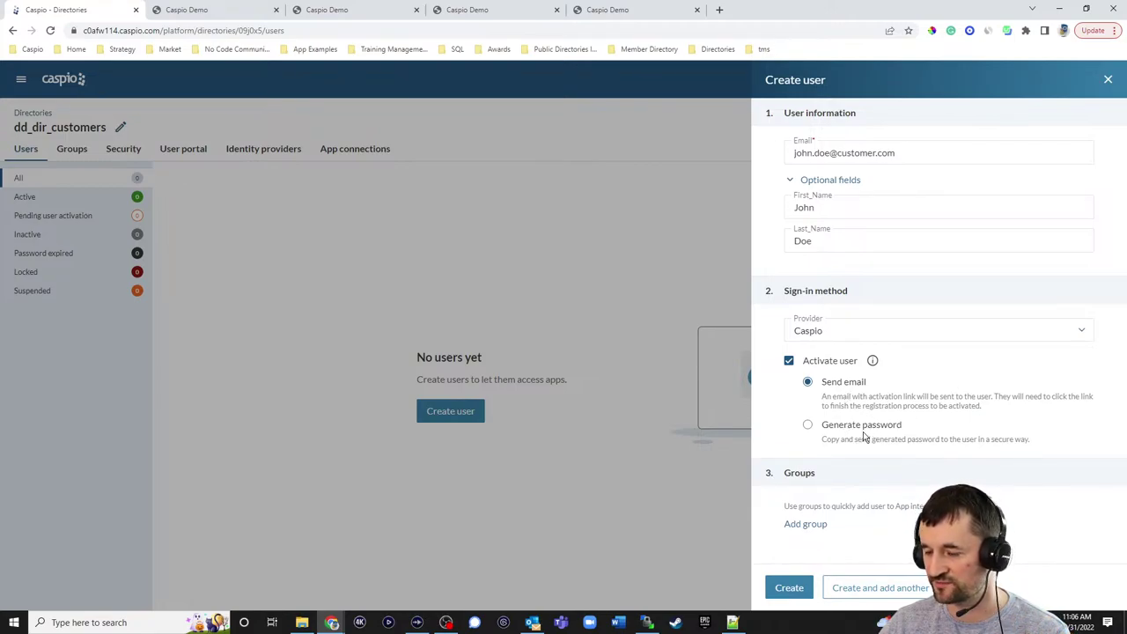
click(807, 425)
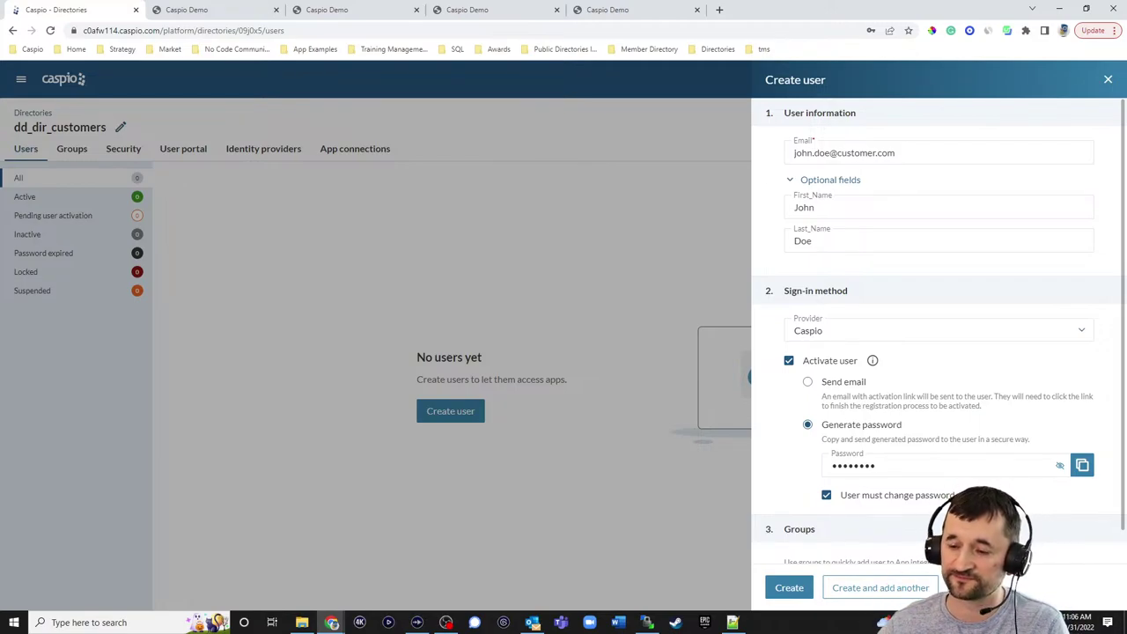
- Switch activation to Send email and submit the new user
click(807, 381)
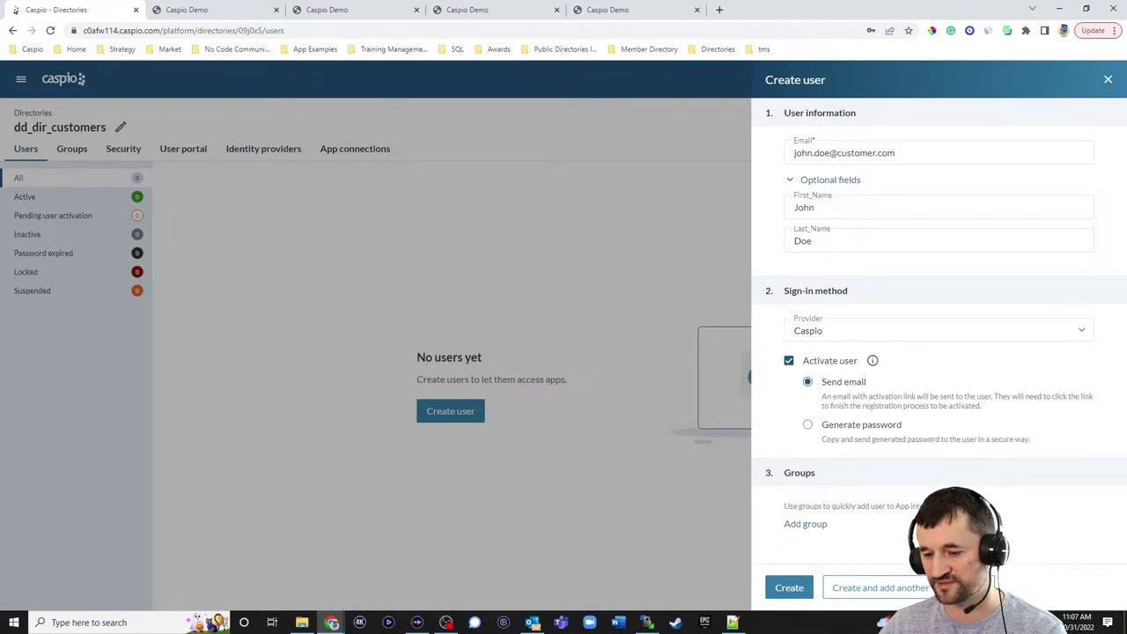
click(789, 587)
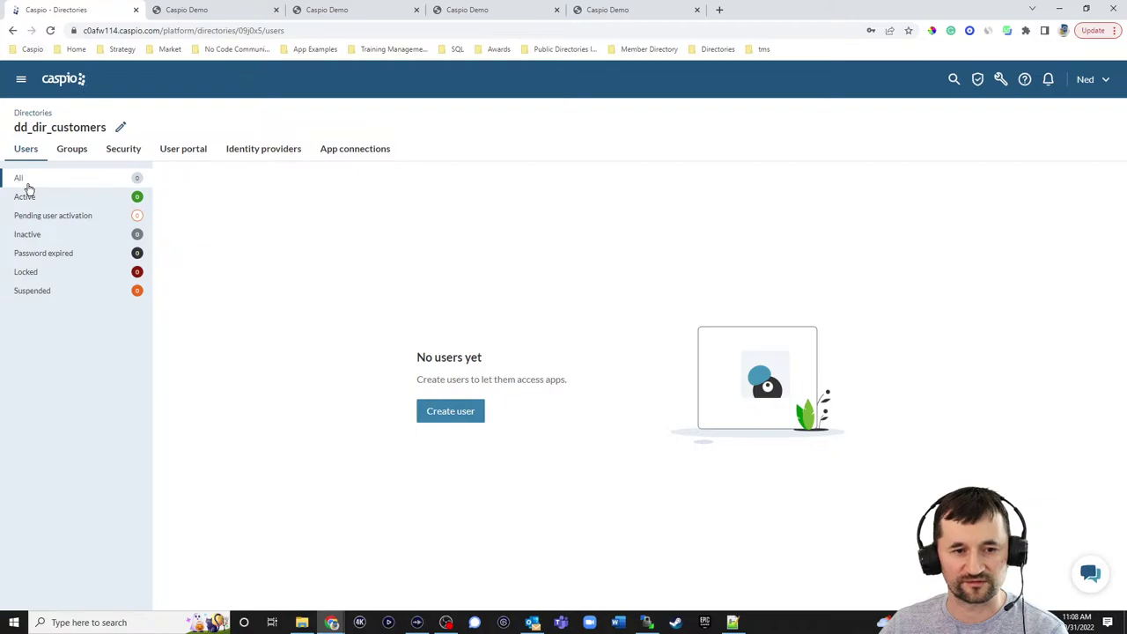
- Reload the directory's Users page and reopen the Create user form
click(50, 30)
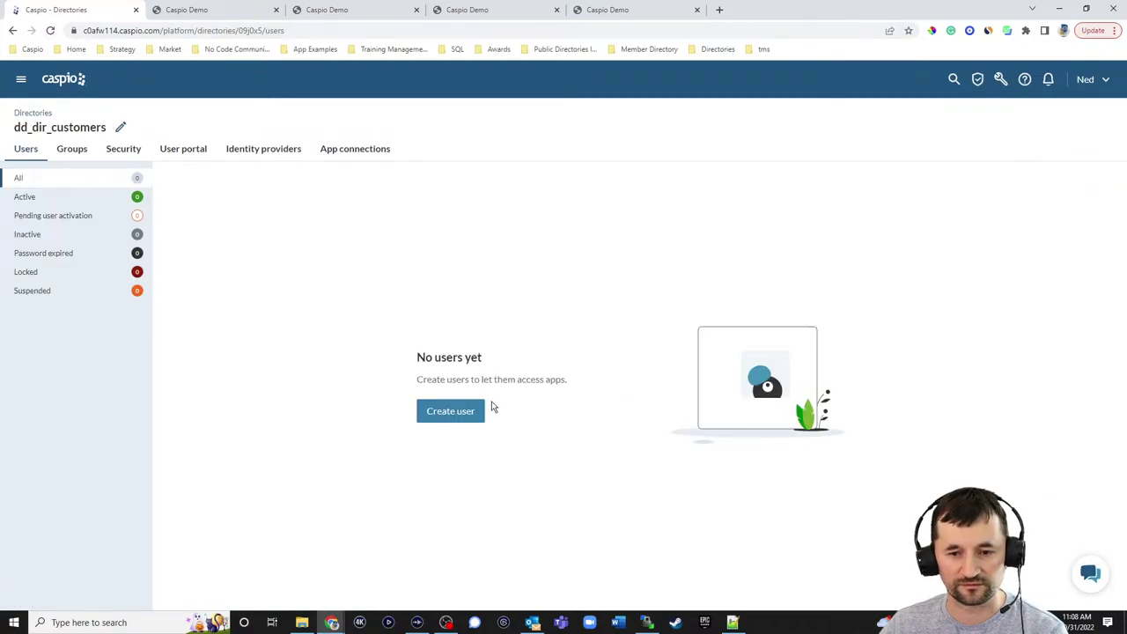
click(455, 412)
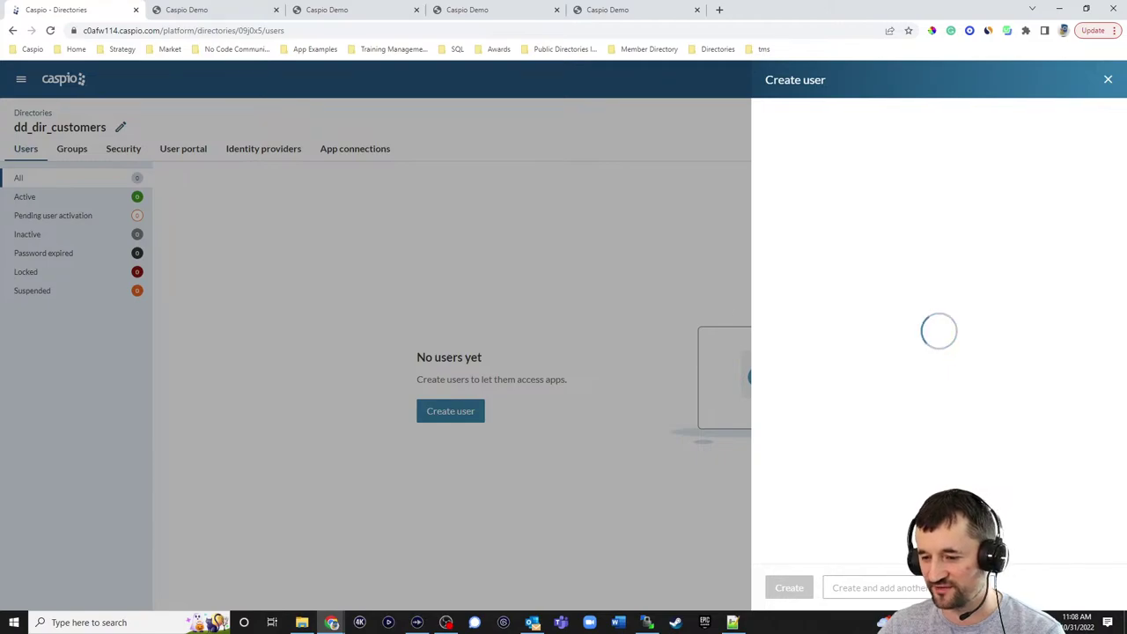
- Retry the stuck Create user form, then close it and view the directory's Security settings
key(Escape)
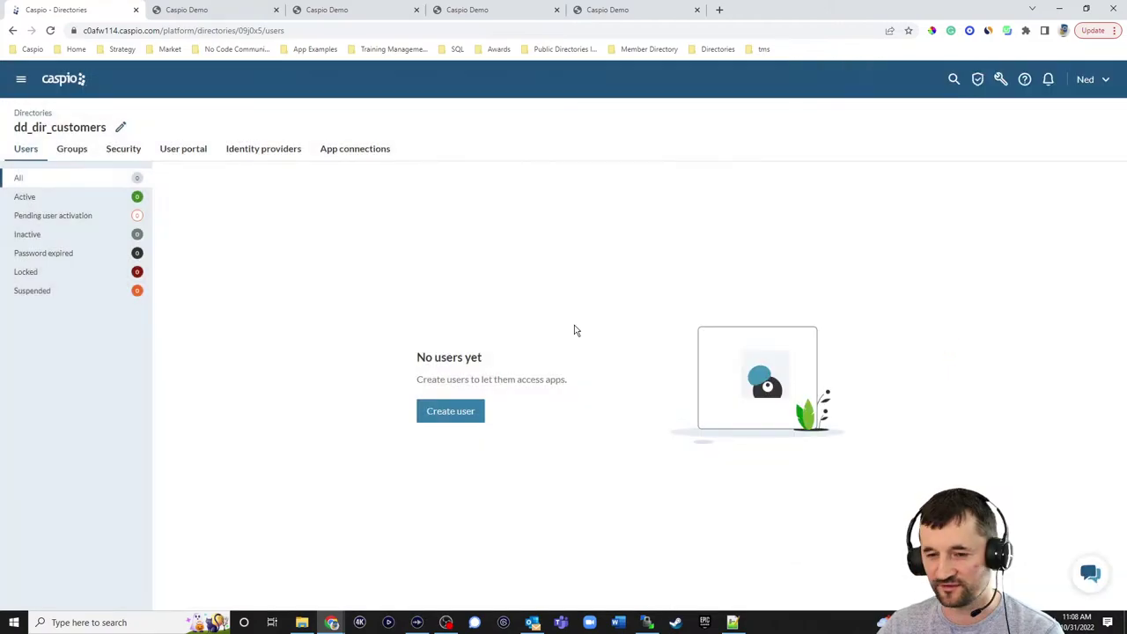
key(F5)
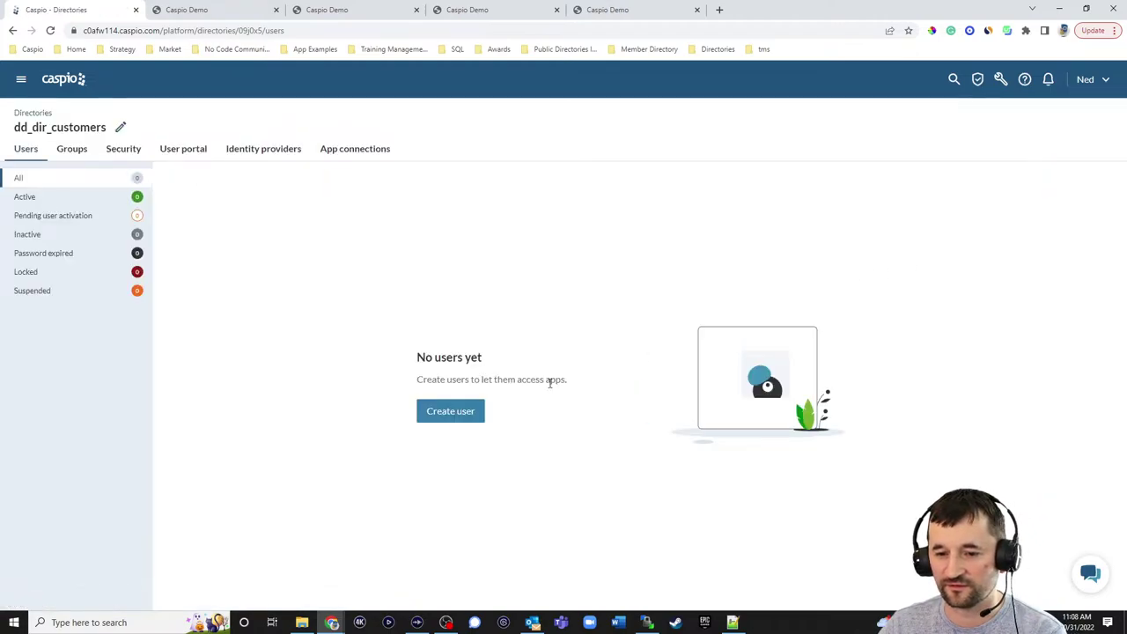
click(450, 410)
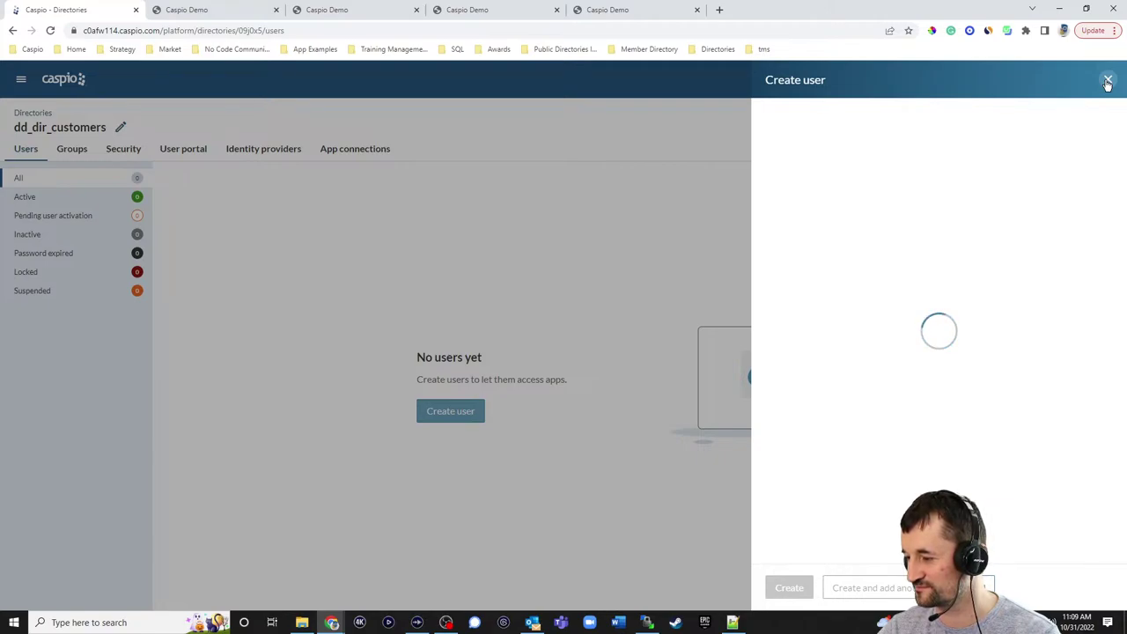
click(1107, 81)
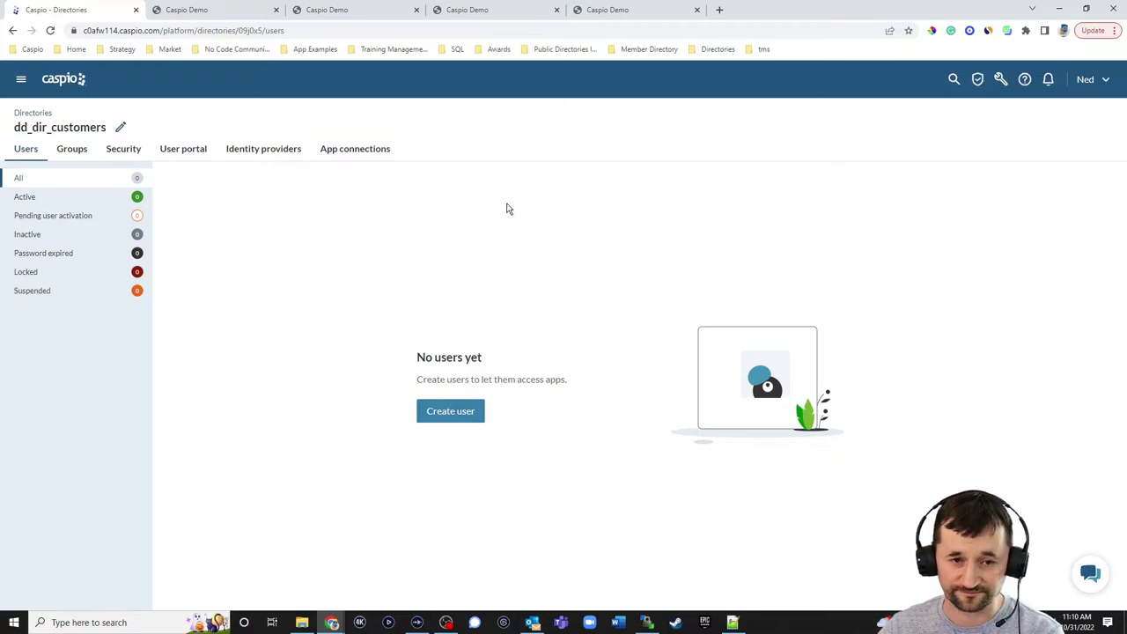
click(125, 153)
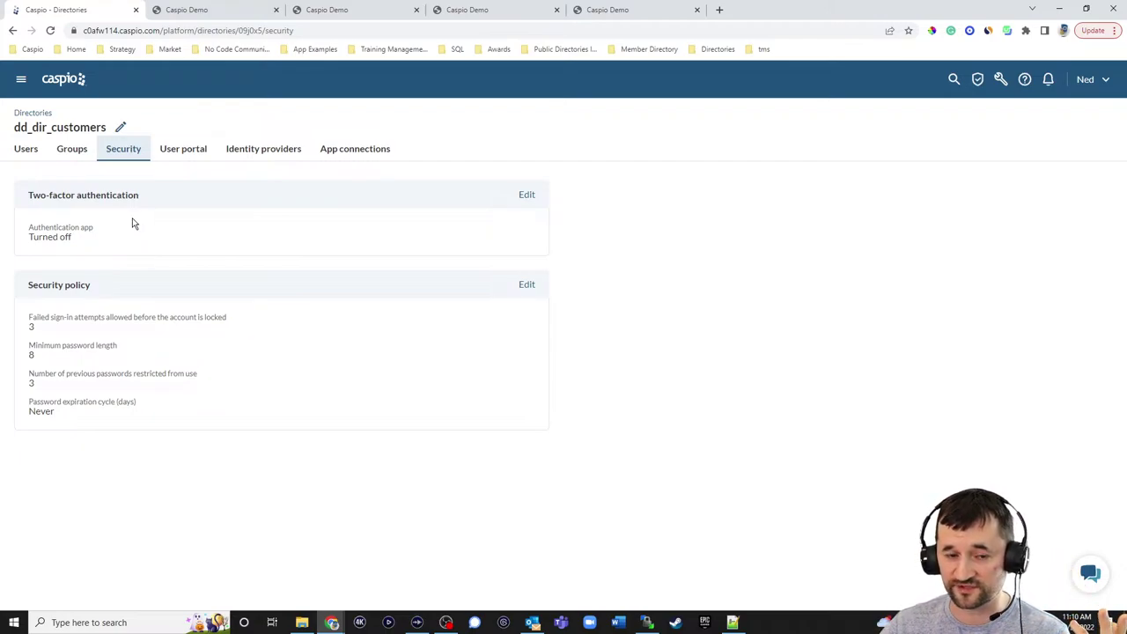
click(526, 286)
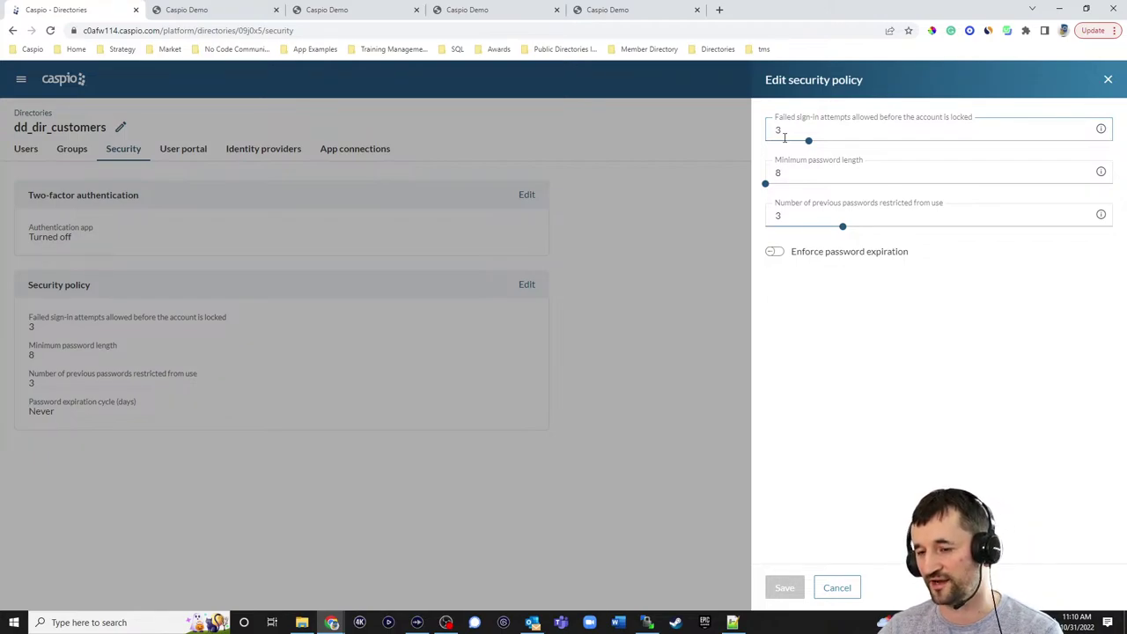
drag(810, 142, 809, 140)
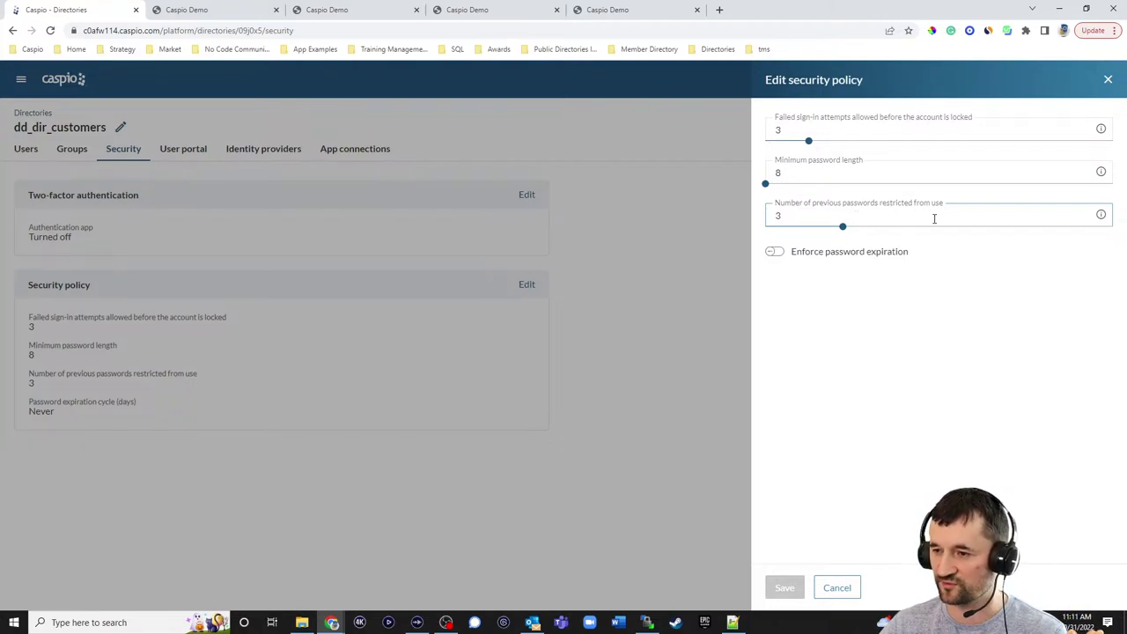
drag(843, 227, 931, 236)
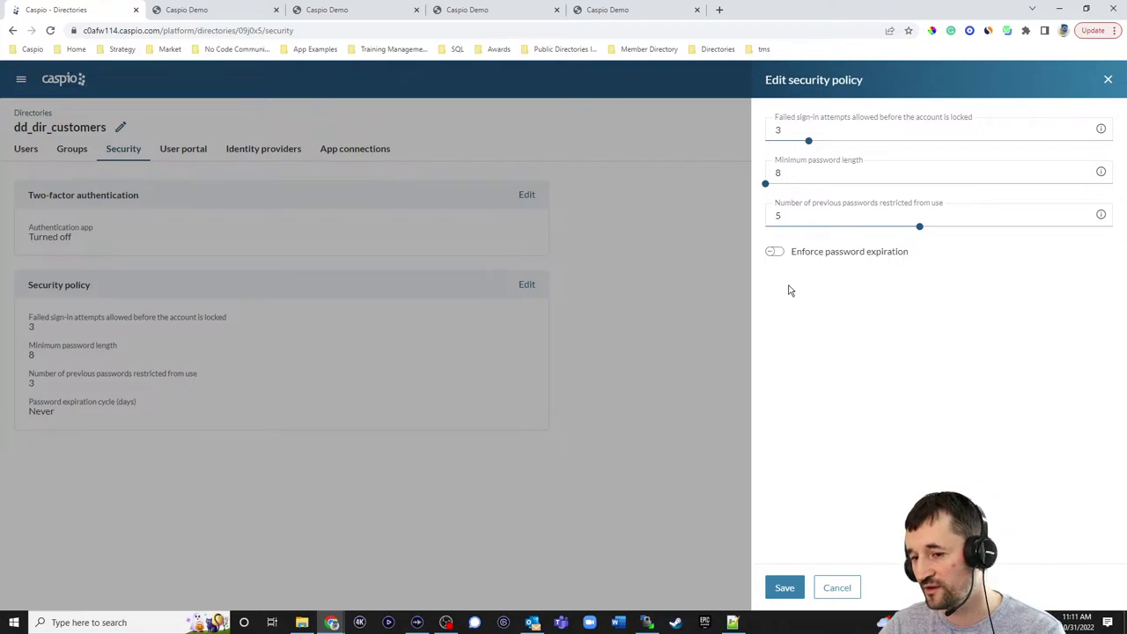
click(776, 252)
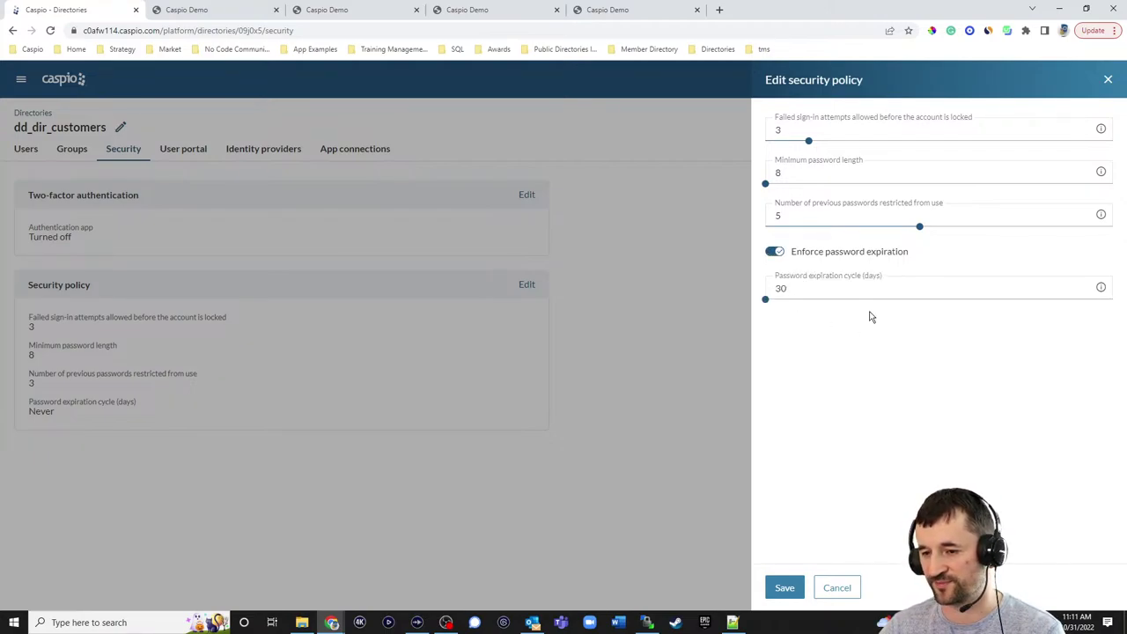
drag(765, 302, 816, 299)
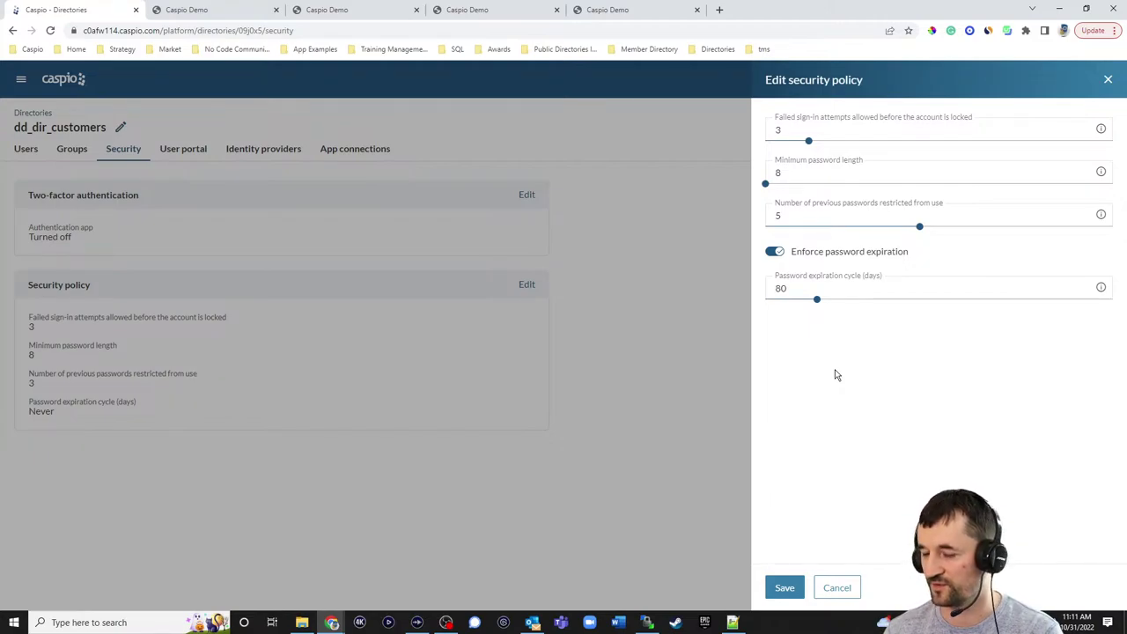
click(837, 588)
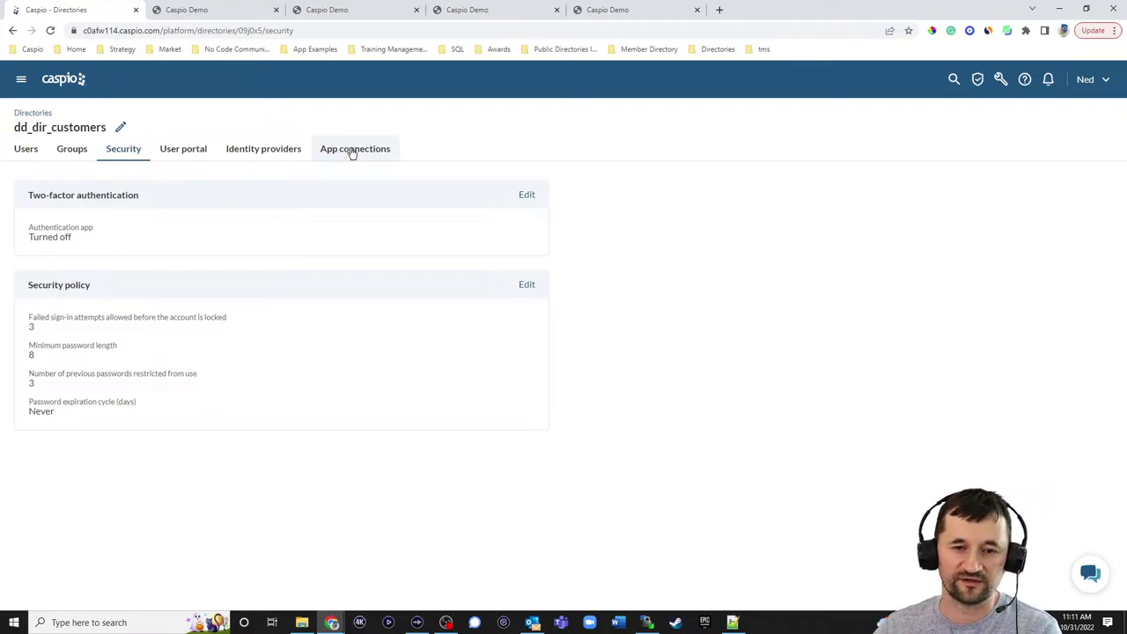
- Review the User portal tab, opening and cancelling the Branding and Footer edit panels
click(183, 150)
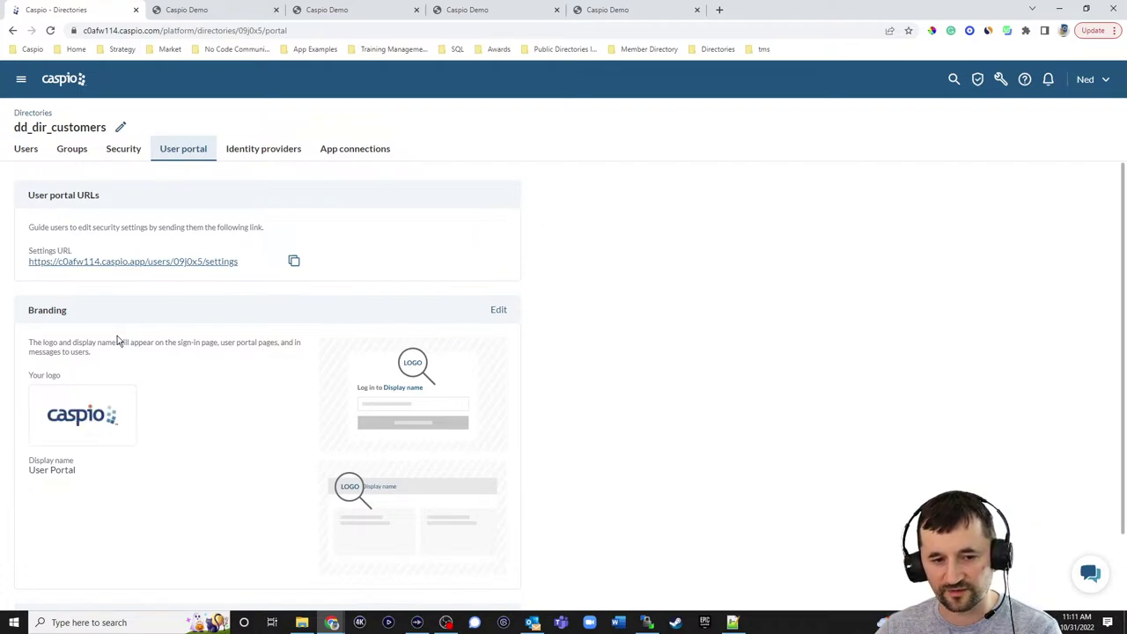
scroll(106, 323, down, 1)
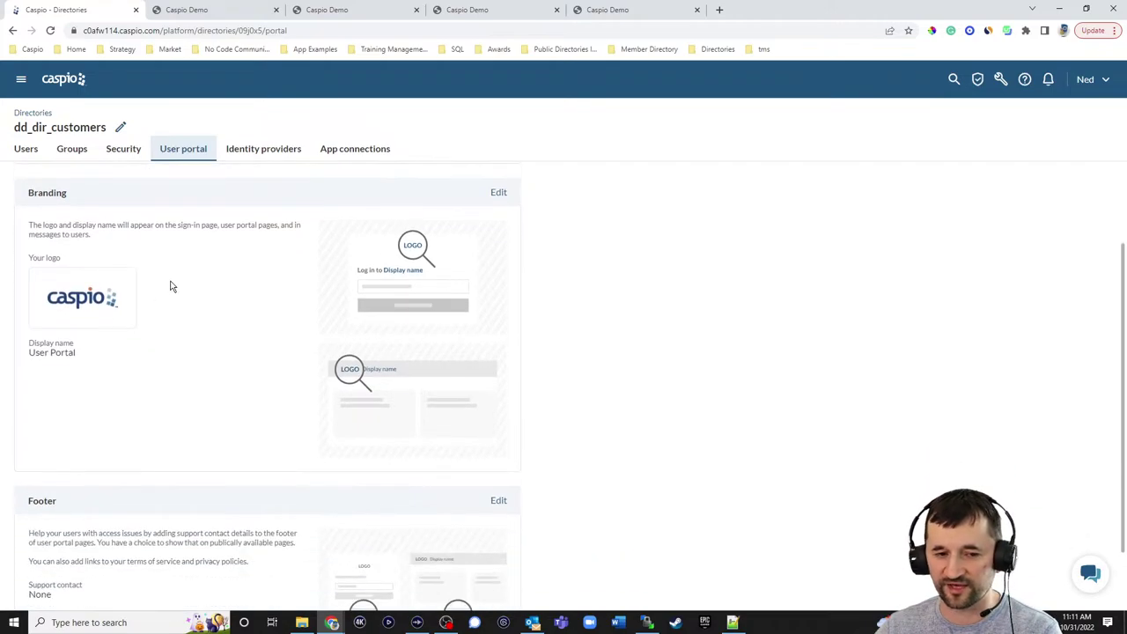
click(499, 193)
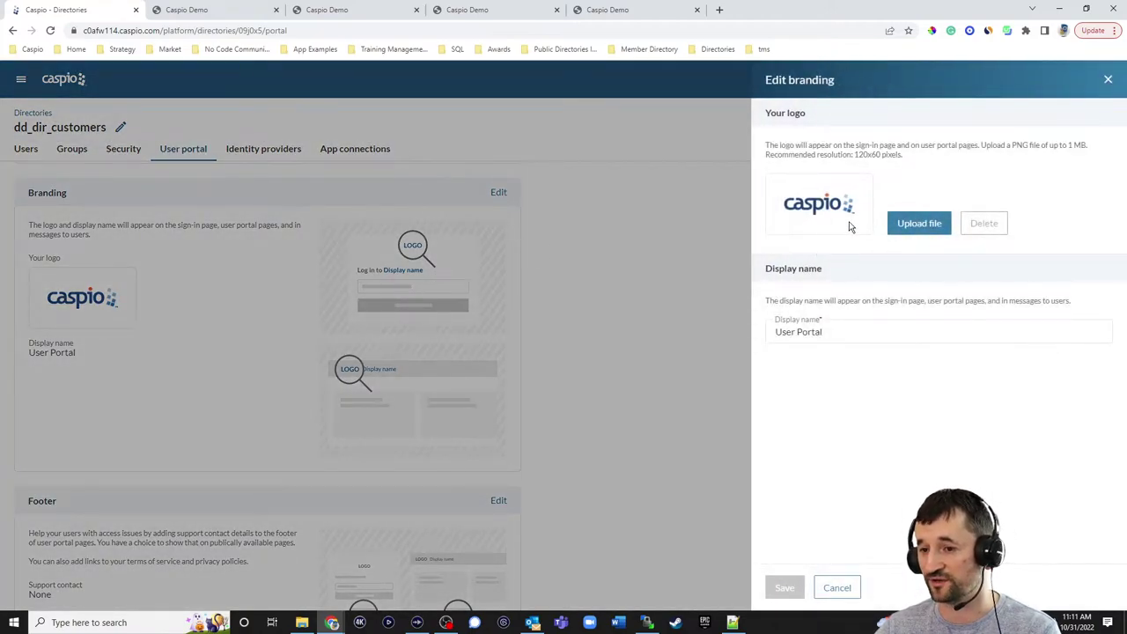
click(797, 333)
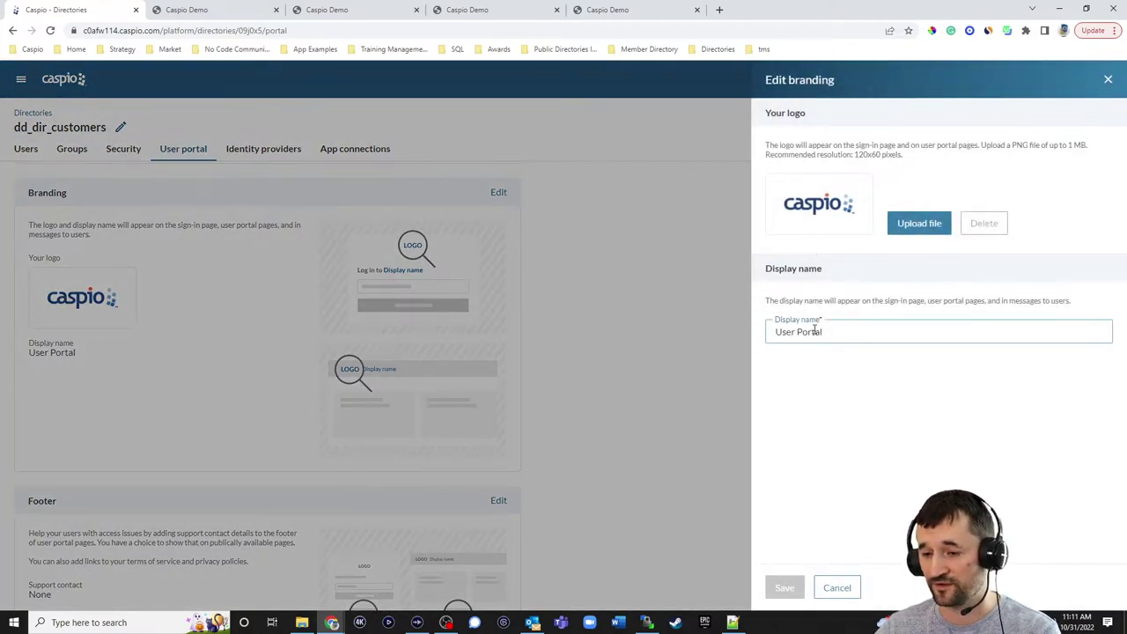
click(837, 587)
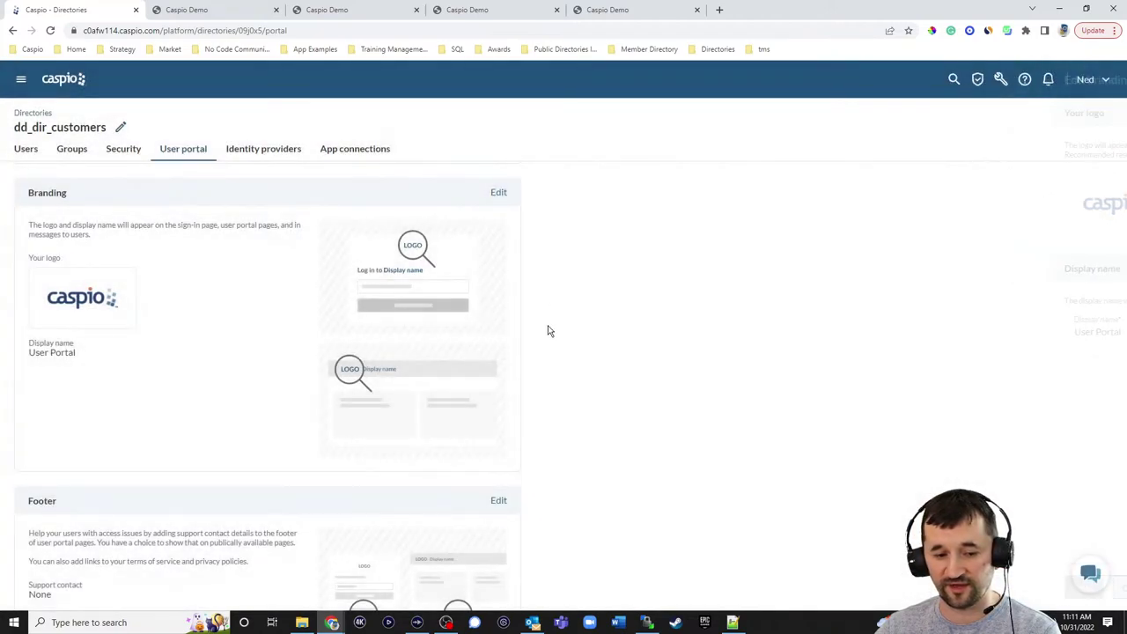
scroll(540, 308, down, 1)
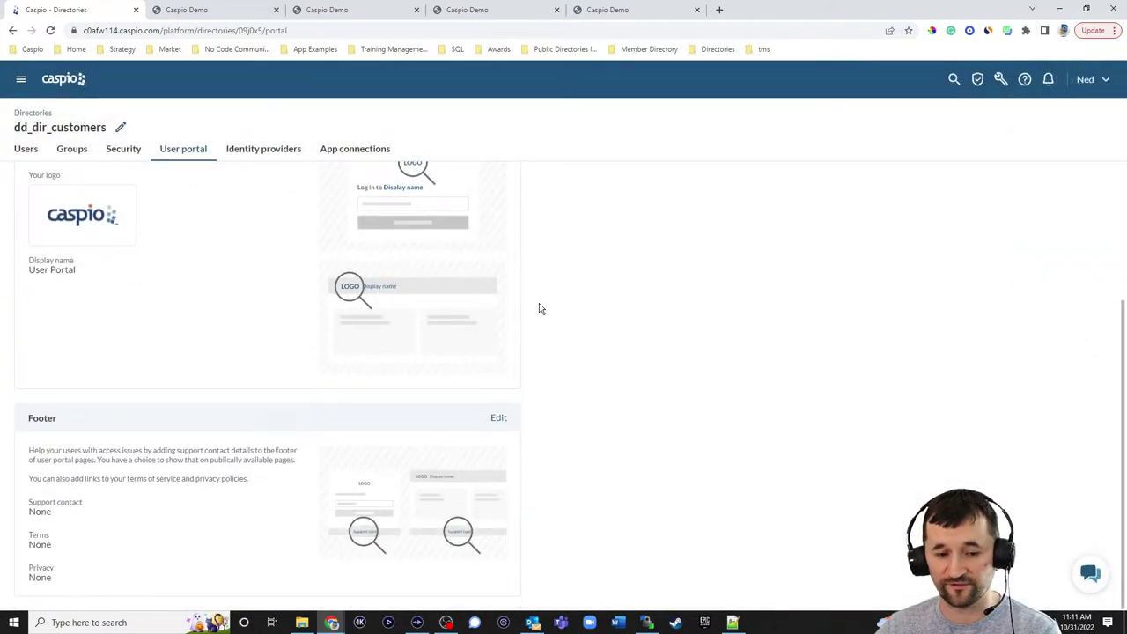
click(498, 419)
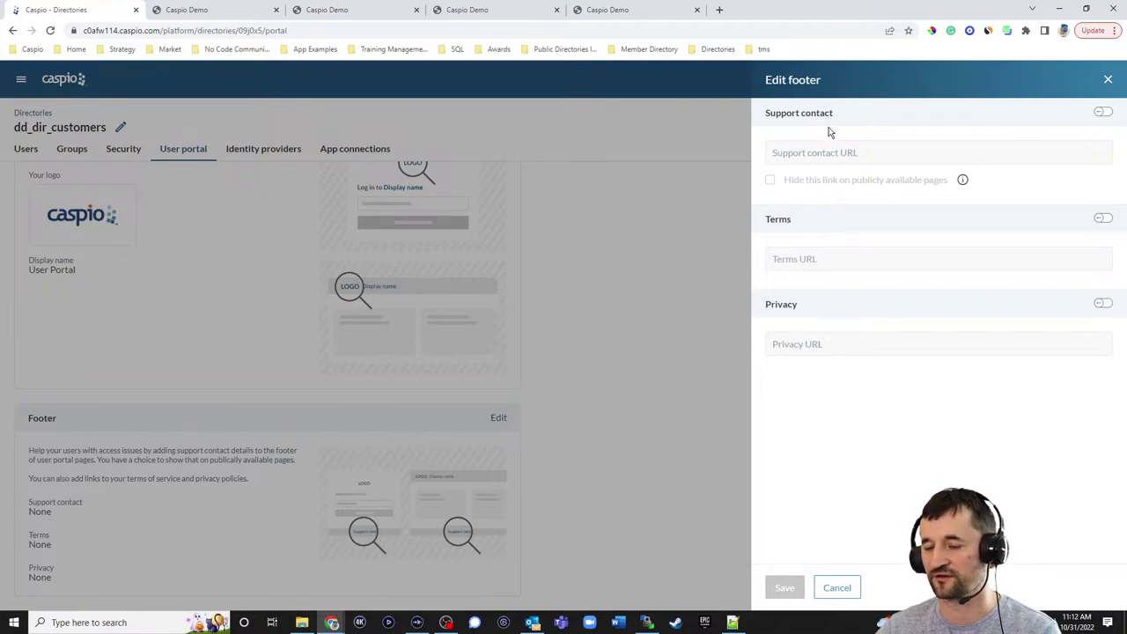
click(838, 587)
scroll(581, 272, up, 3)
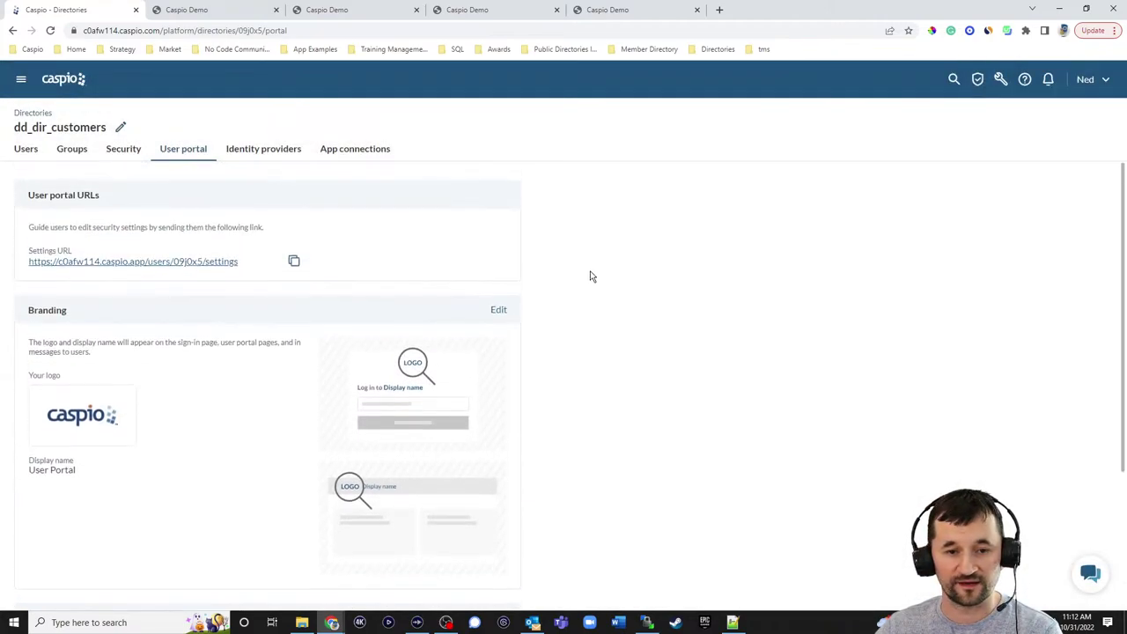
- Open the portal Settings URL in a new tab, then return and select the URL text
click(179, 262)
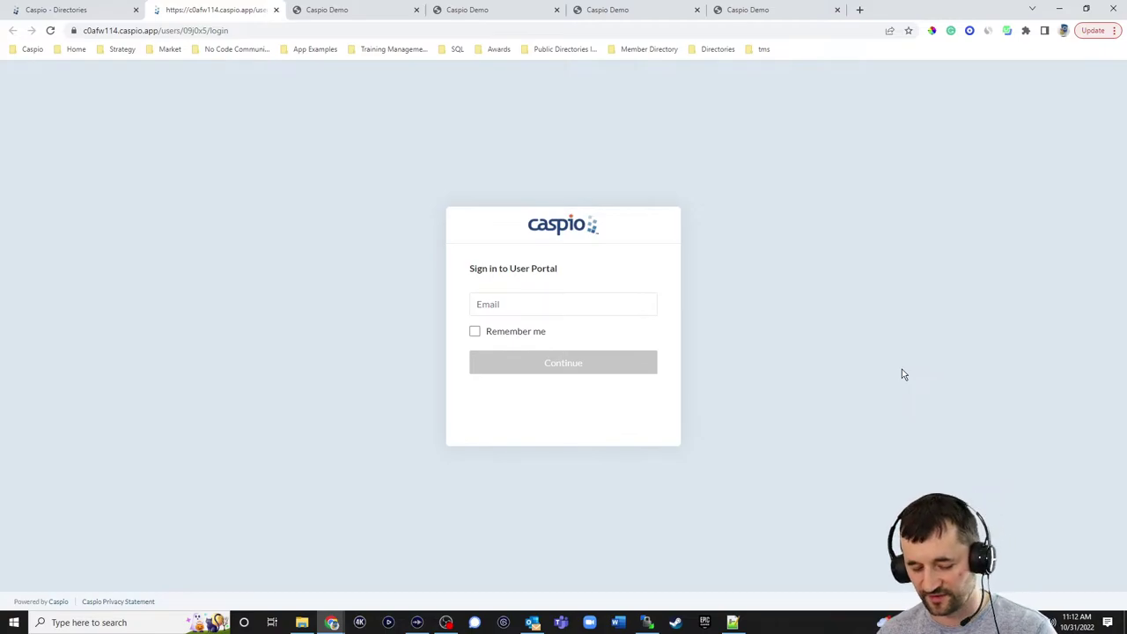
click(81, 10)
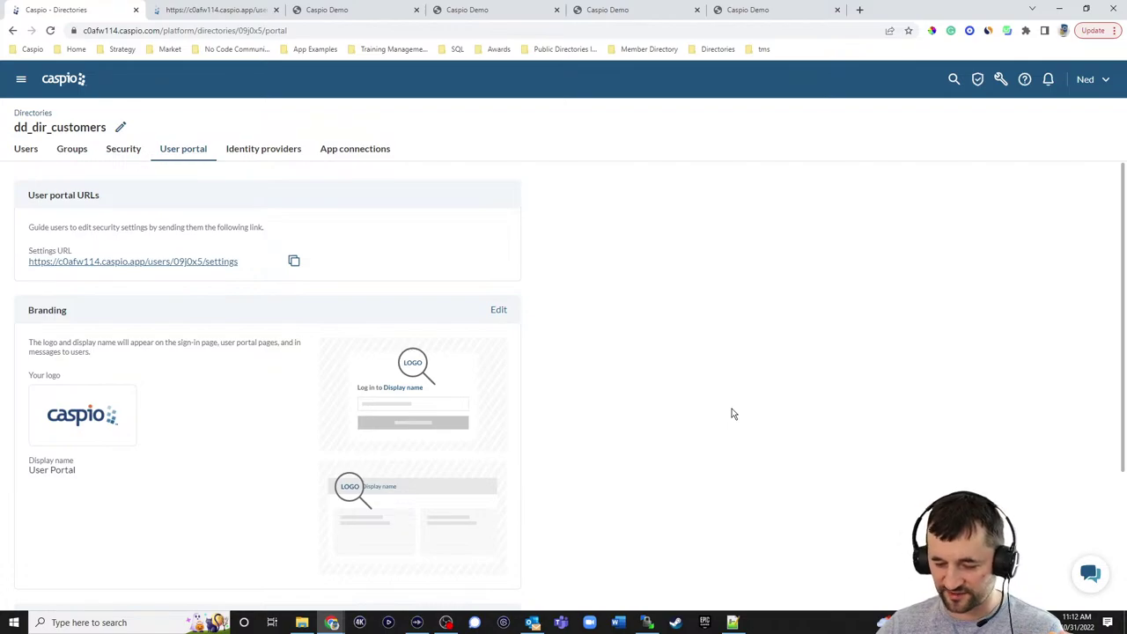
drag(242, 264, 27, 269)
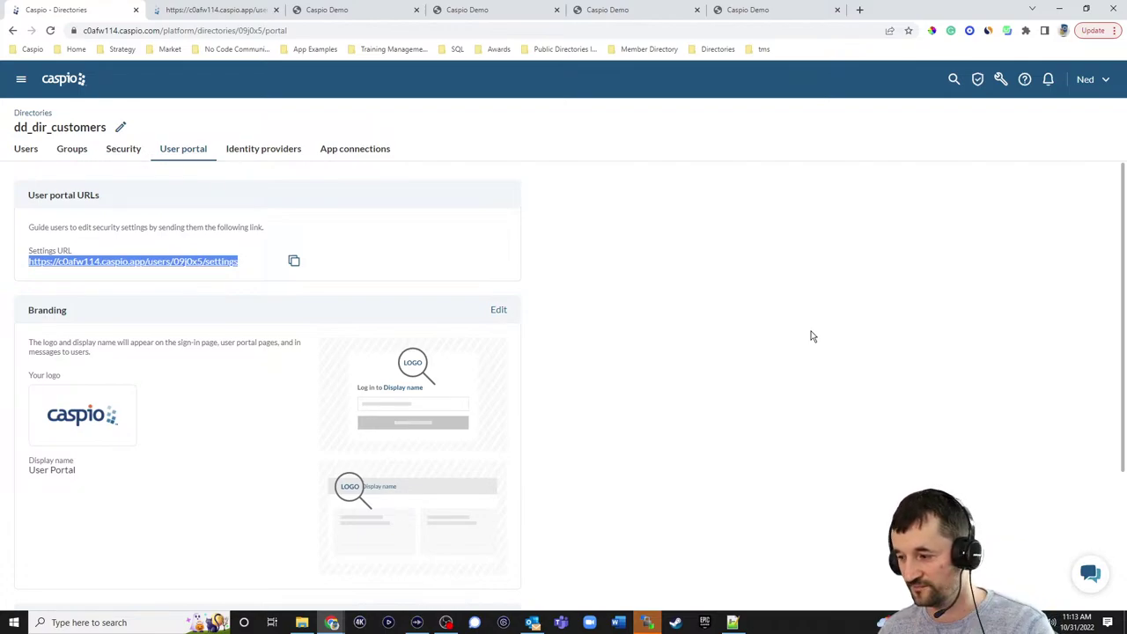
- Start a new dd_dir_customers user and enter their e-mail address
click(26, 149)
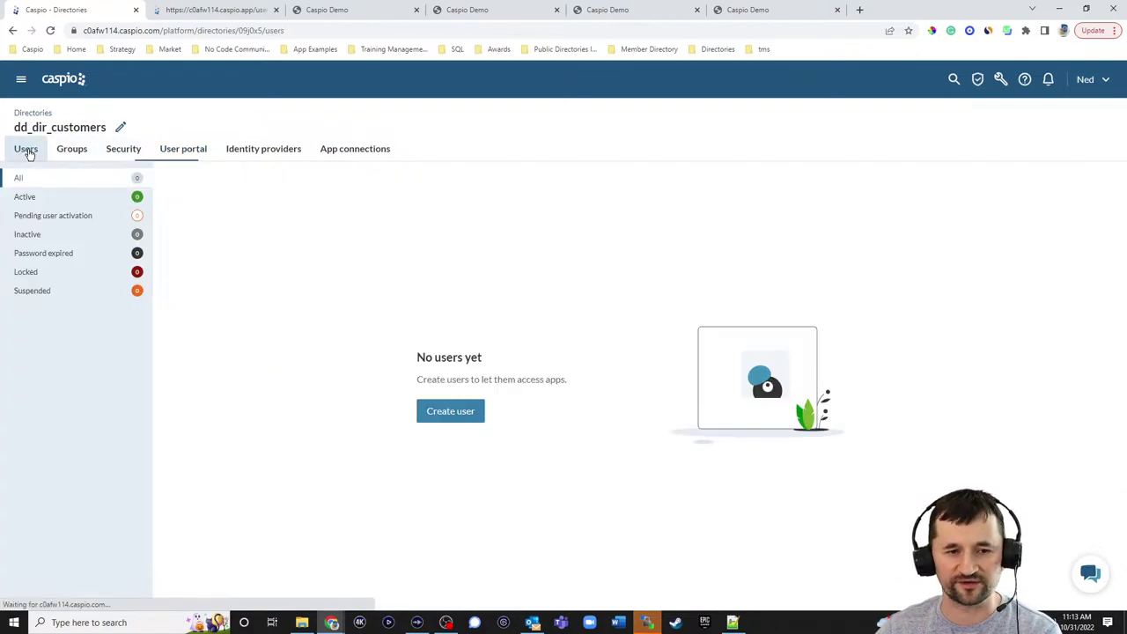
click(445, 420)
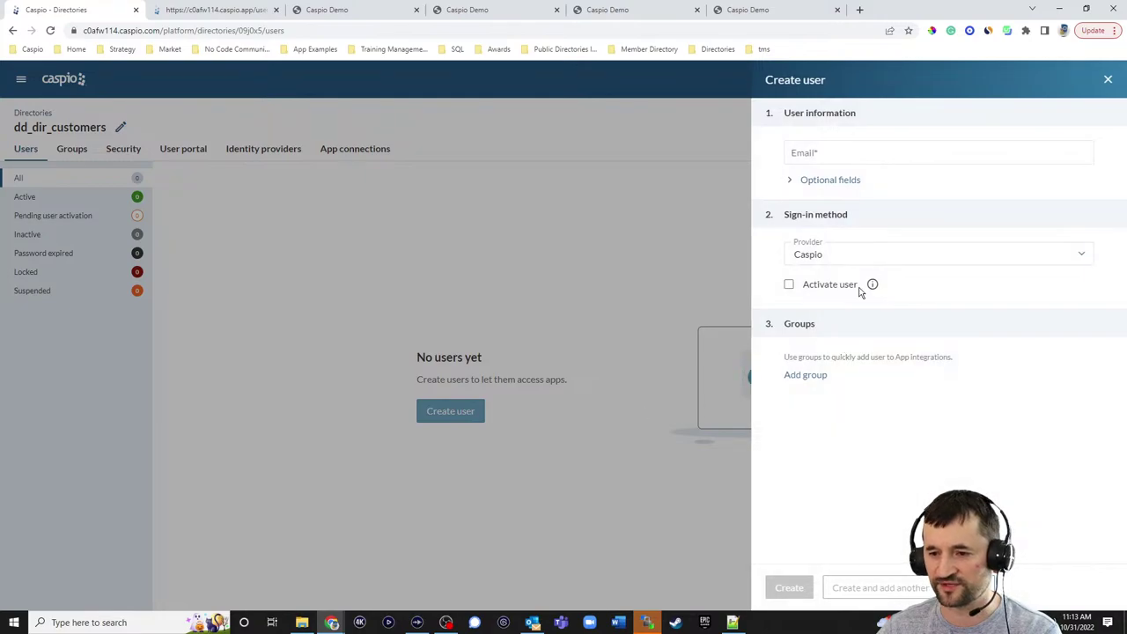
click(830, 156)
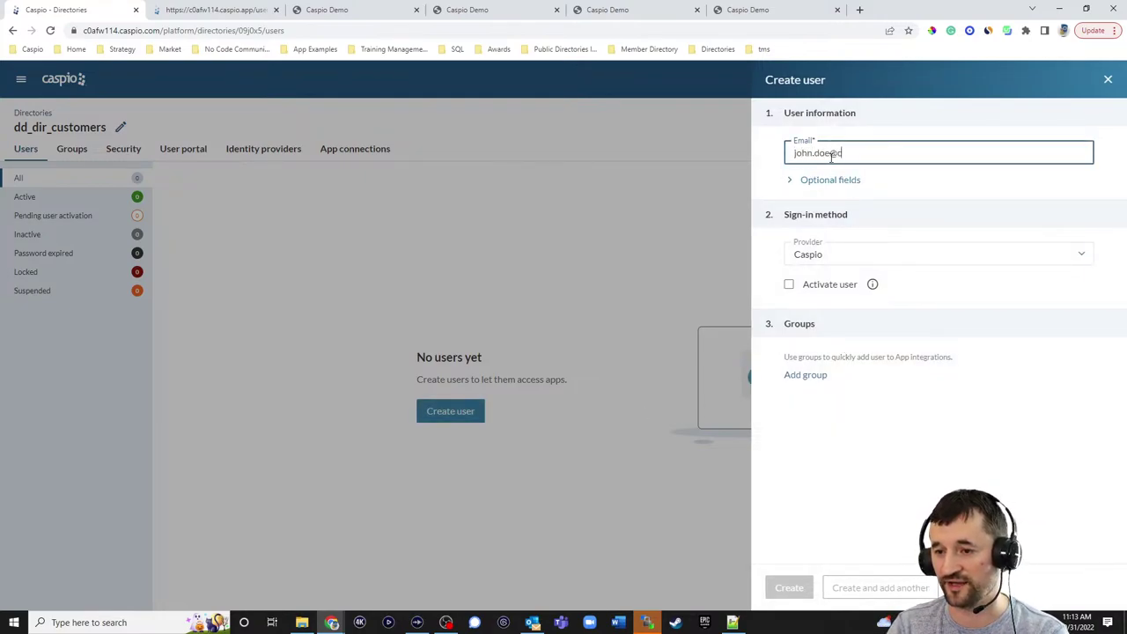
text(john.doe@customer.com)
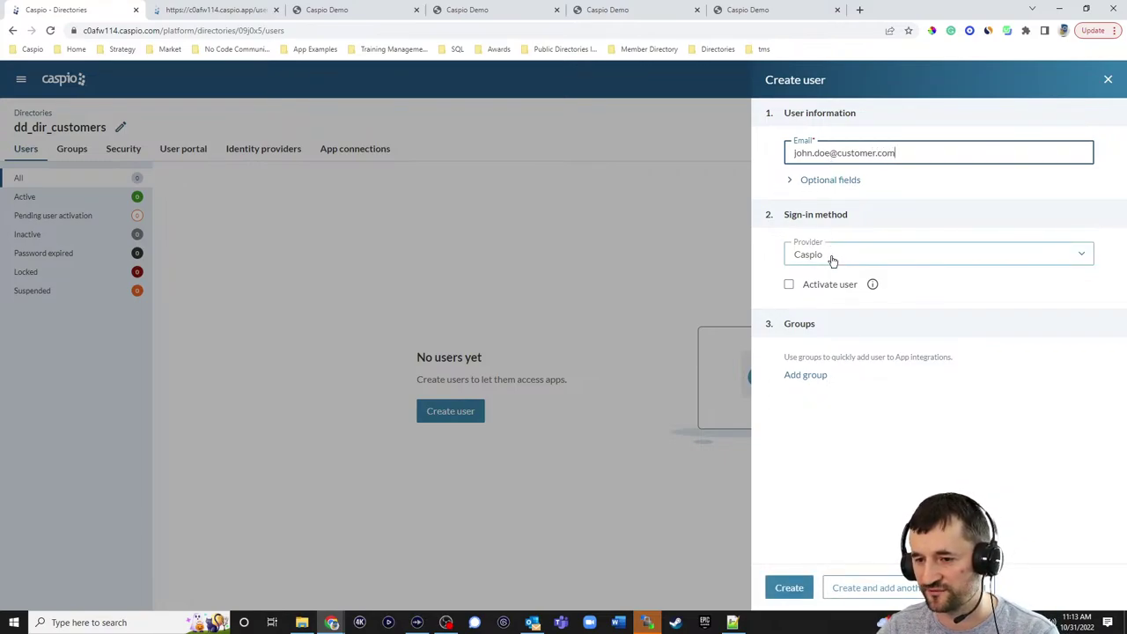
- Mark the user activated with a set password and inspect the generated password value
click(819, 288)
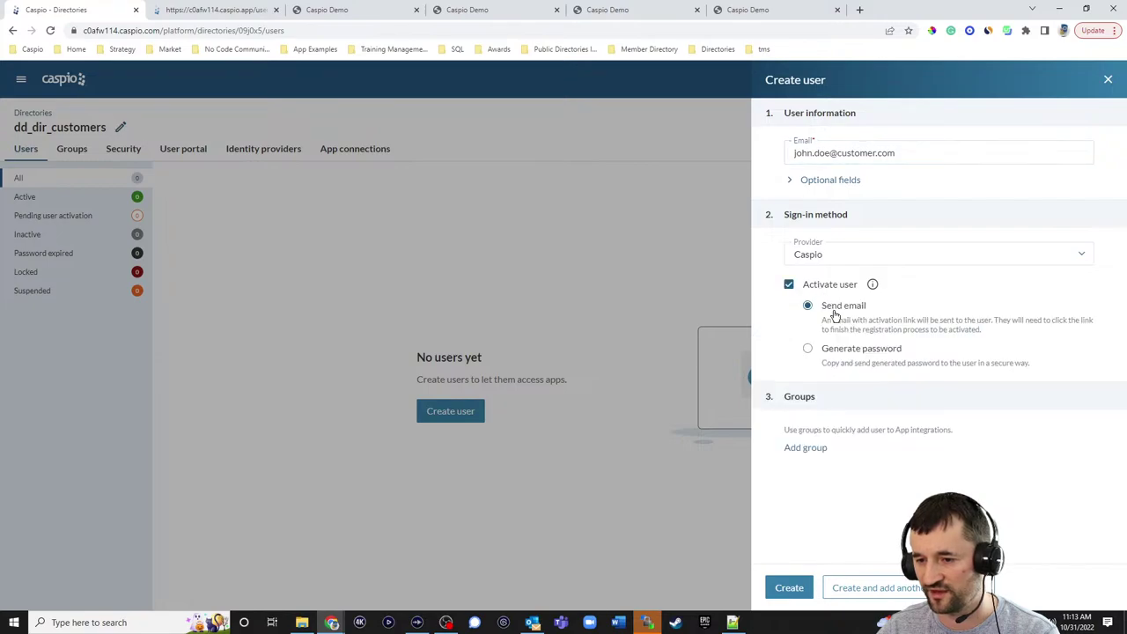
click(846, 352)
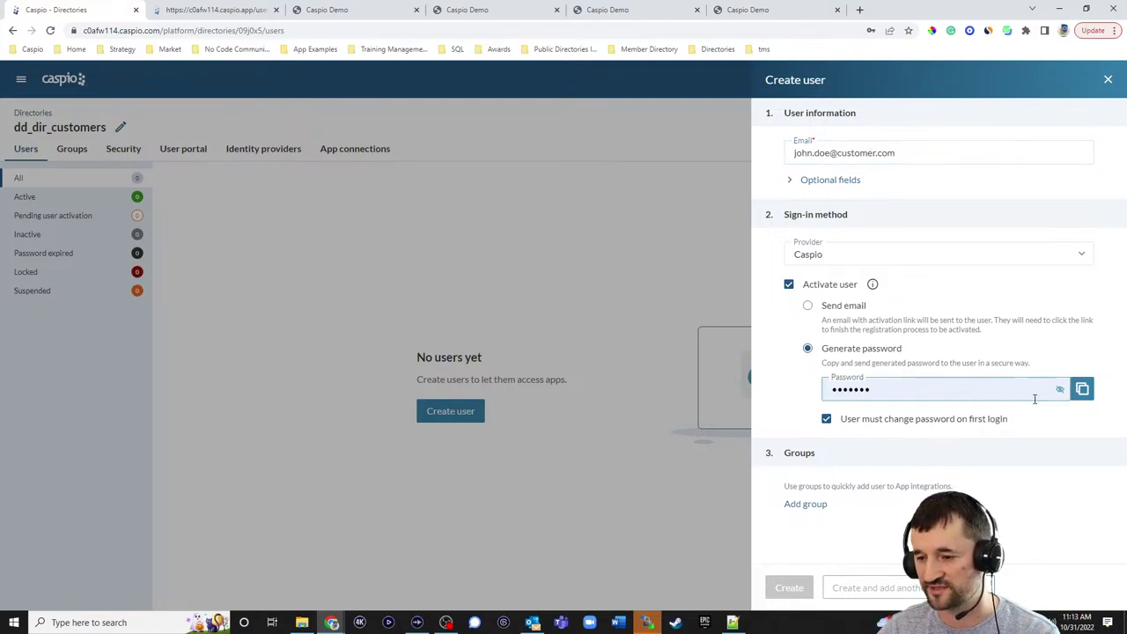
click(1061, 390)
click(876, 389)
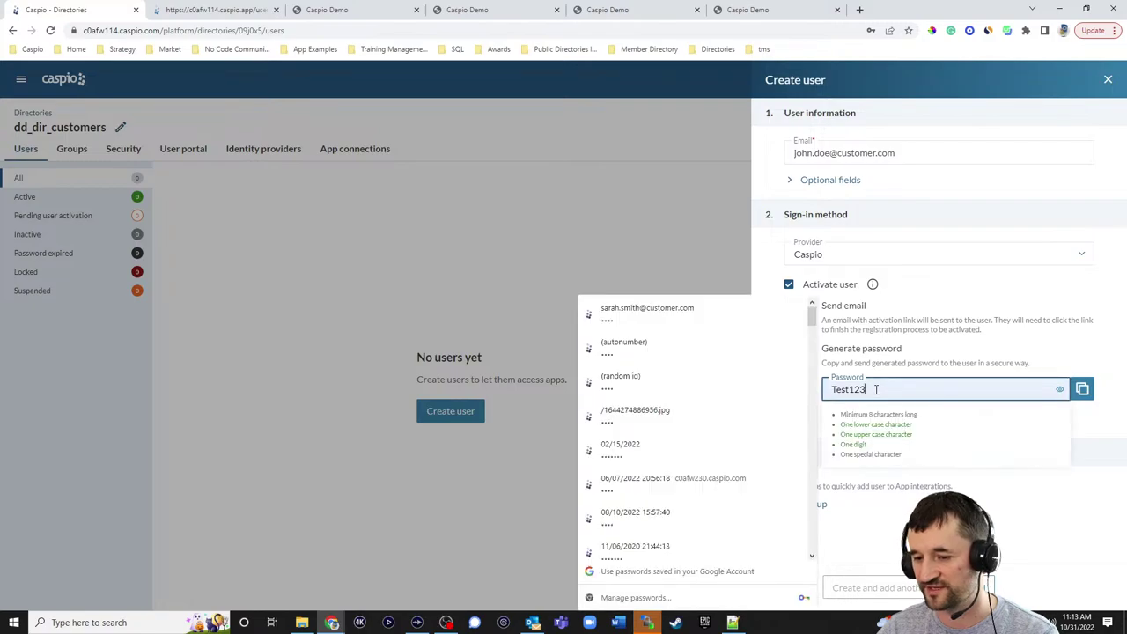
click(1035, 350)
double_click(863, 381)
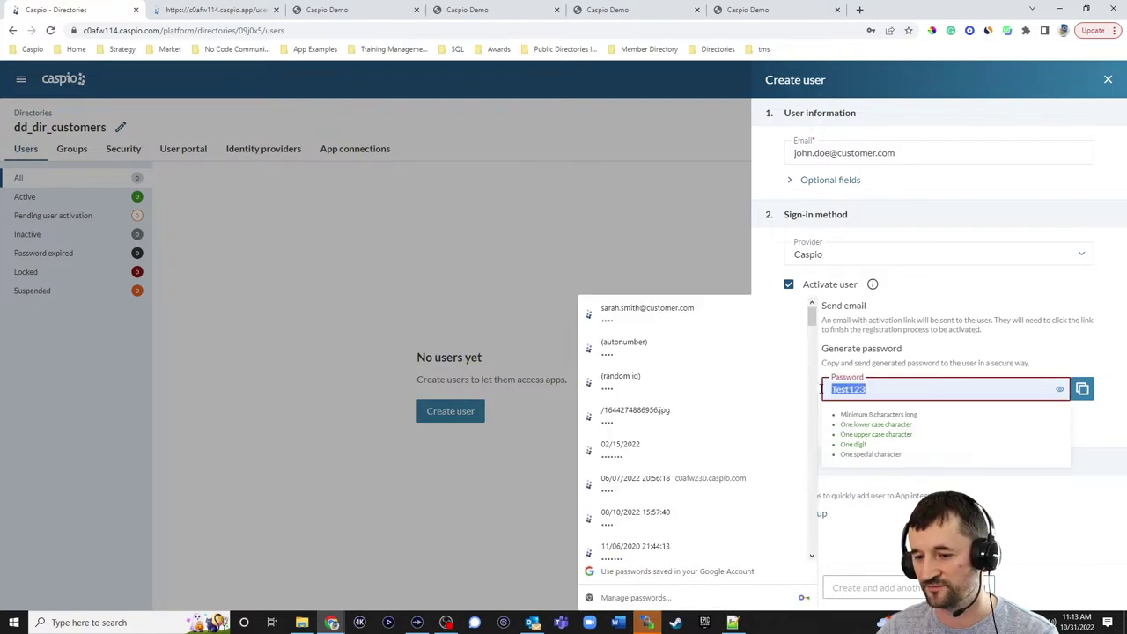
click(1079, 361)
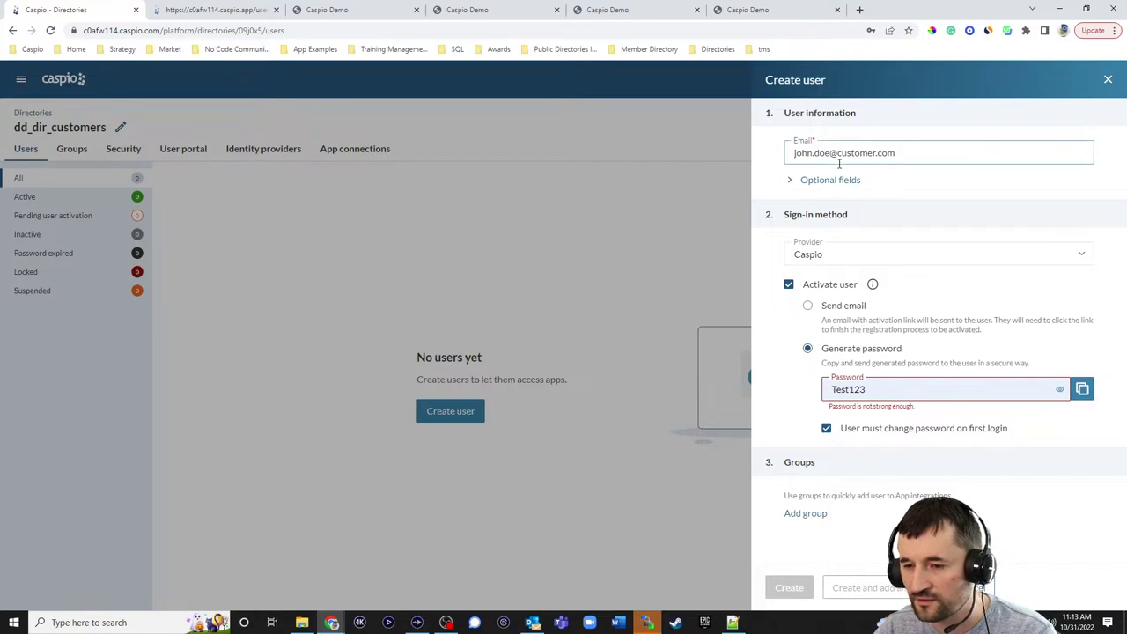
- Fill in the user's first and last name in the optional fields, then hide the password
click(798, 183)
click(815, 201)
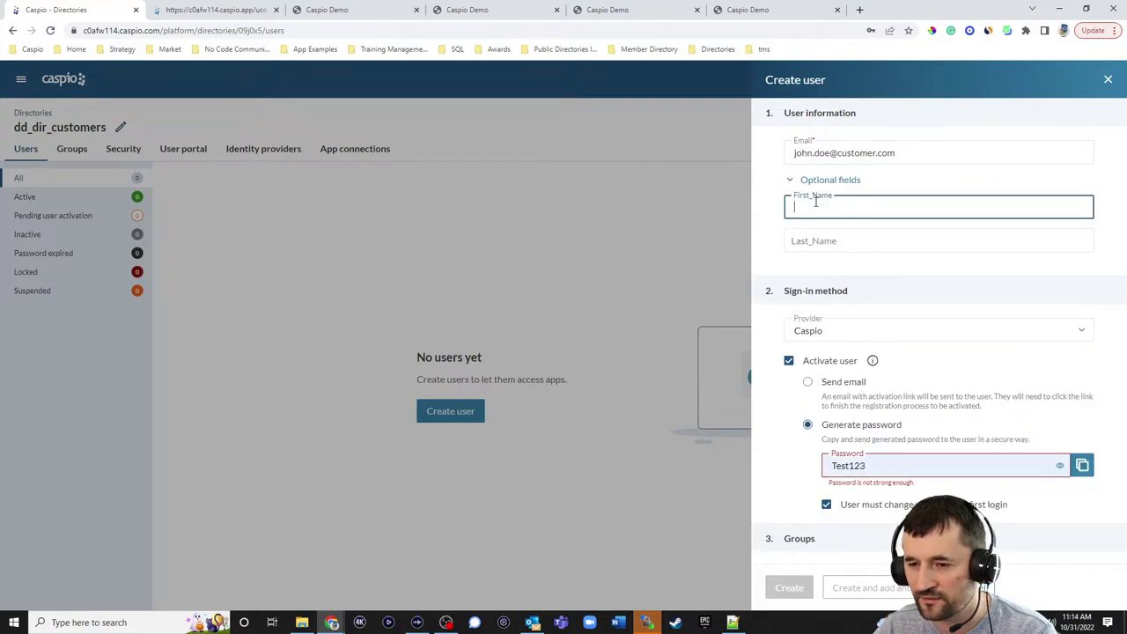
text(John)
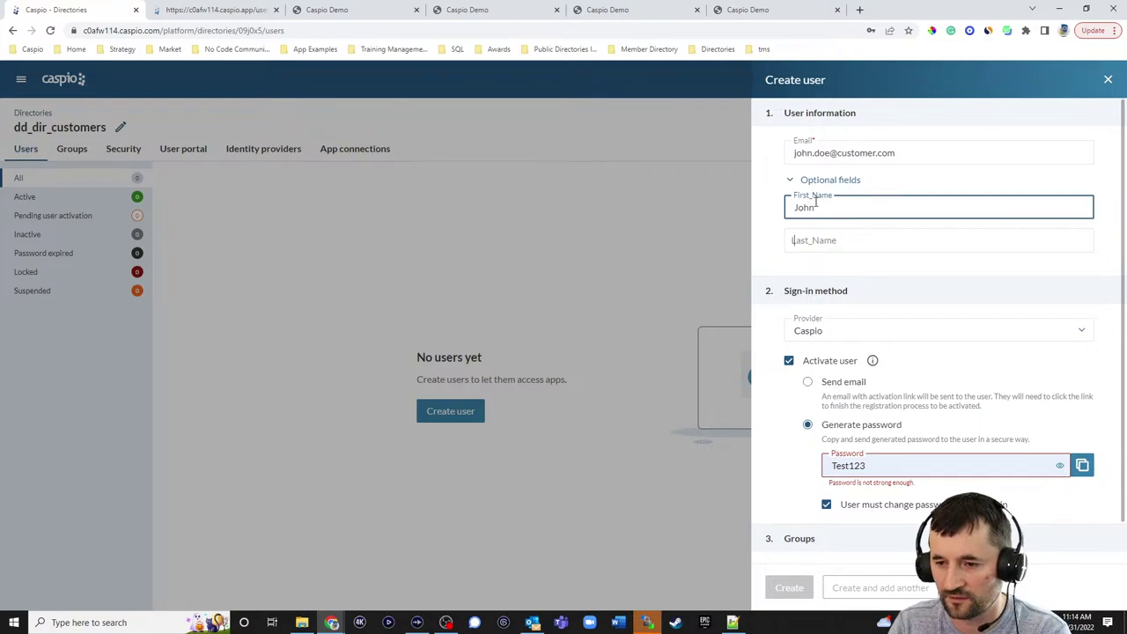
key(Tab)
text(Doe)
click(1098, 262)
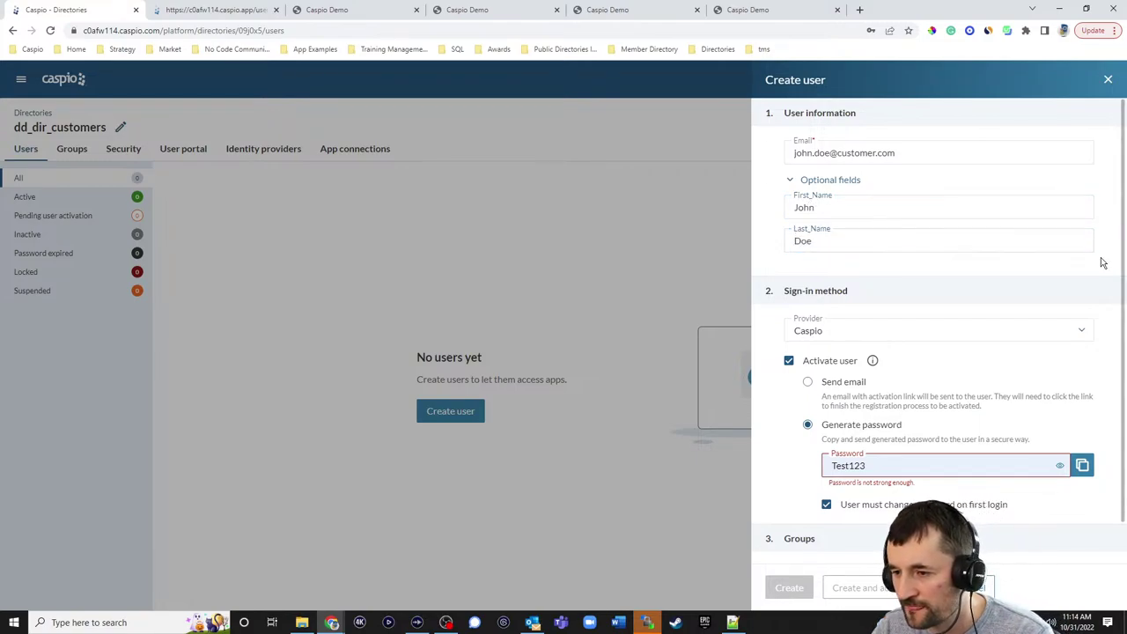
scroll(1012, 244, down, 1)
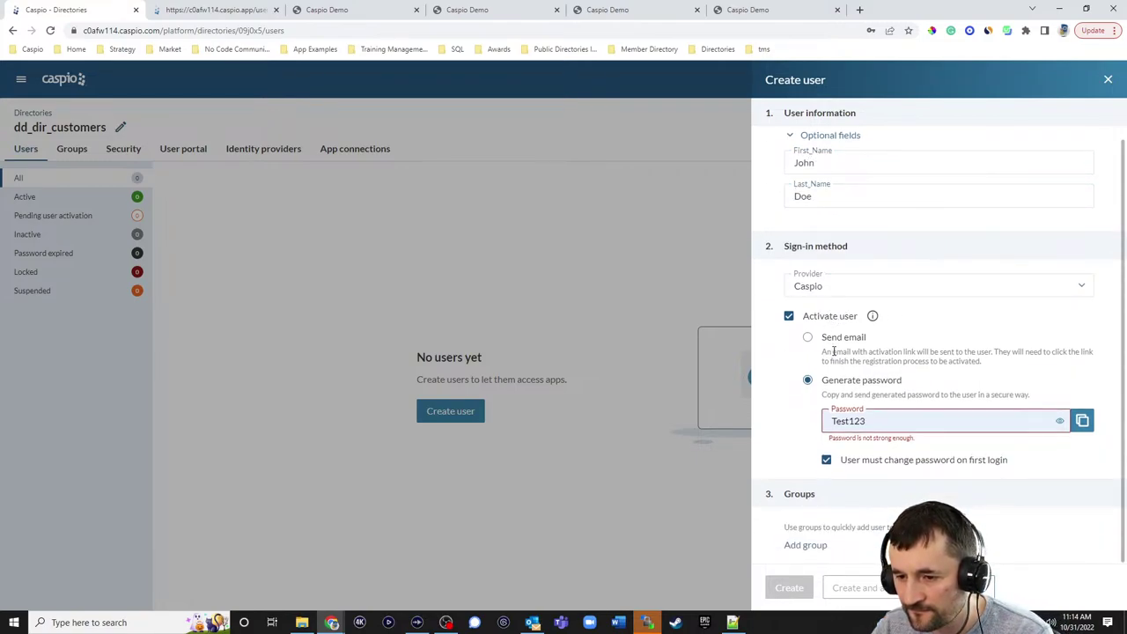
click(1059, 421)
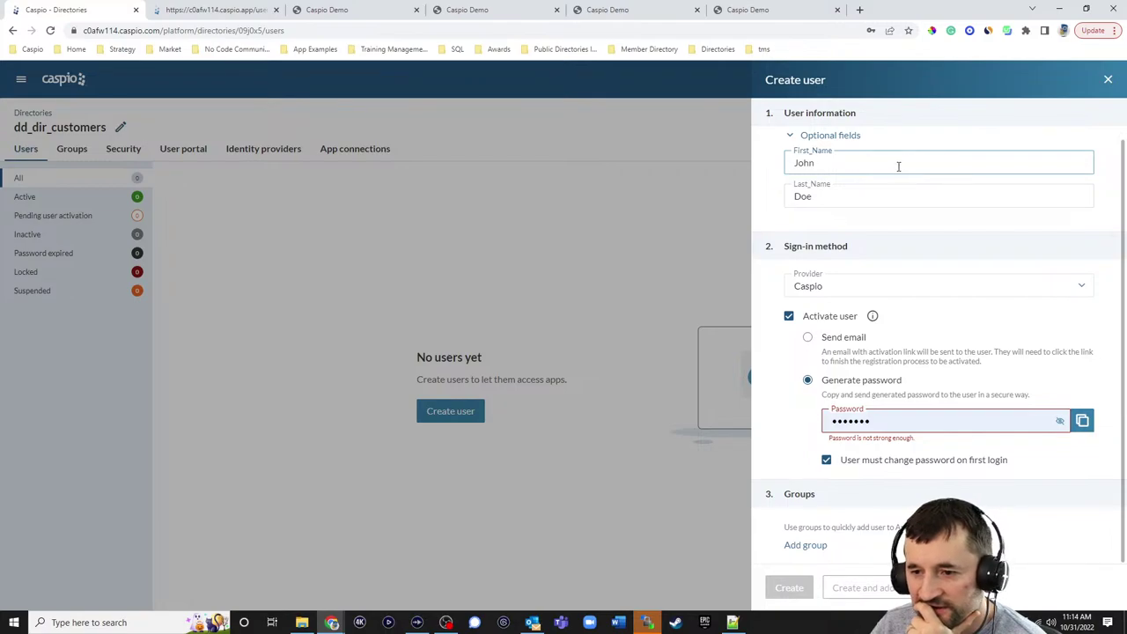
click(792, 136)
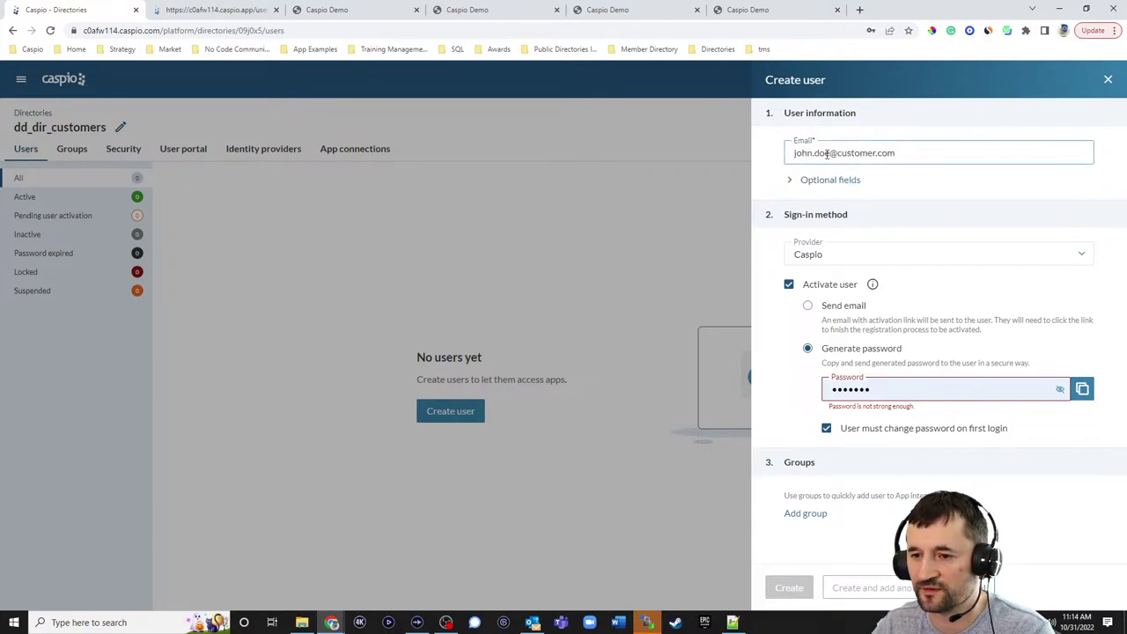
- Remove the surname from the e-mail, choose Send email activation, and create the user
double_click(819, 153)
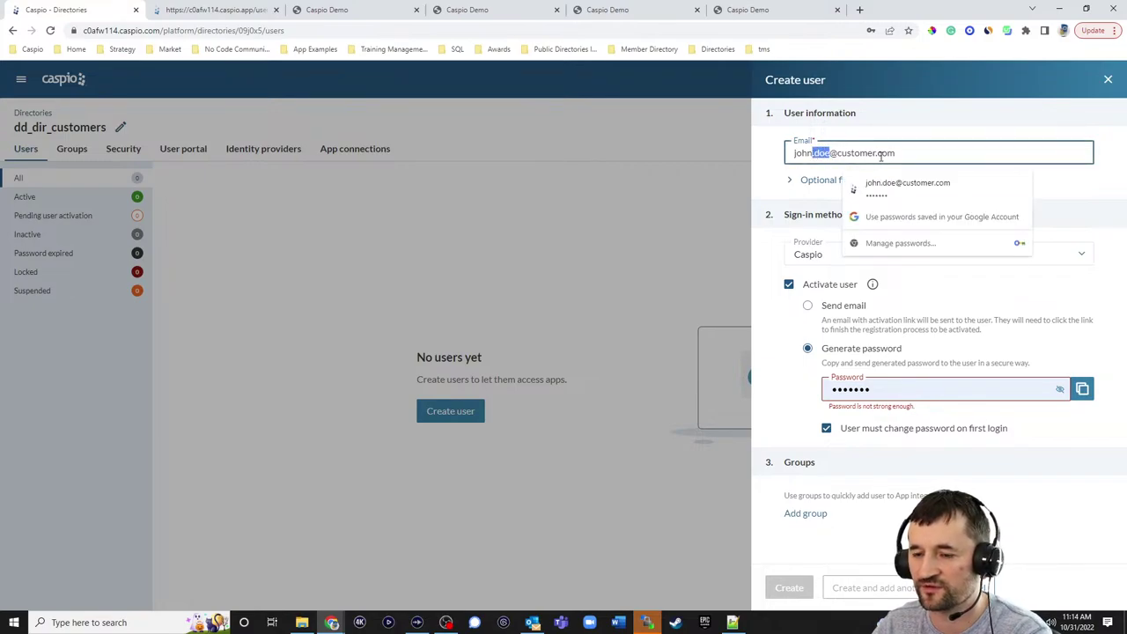
key(BackSpace)
key(BackSpace)
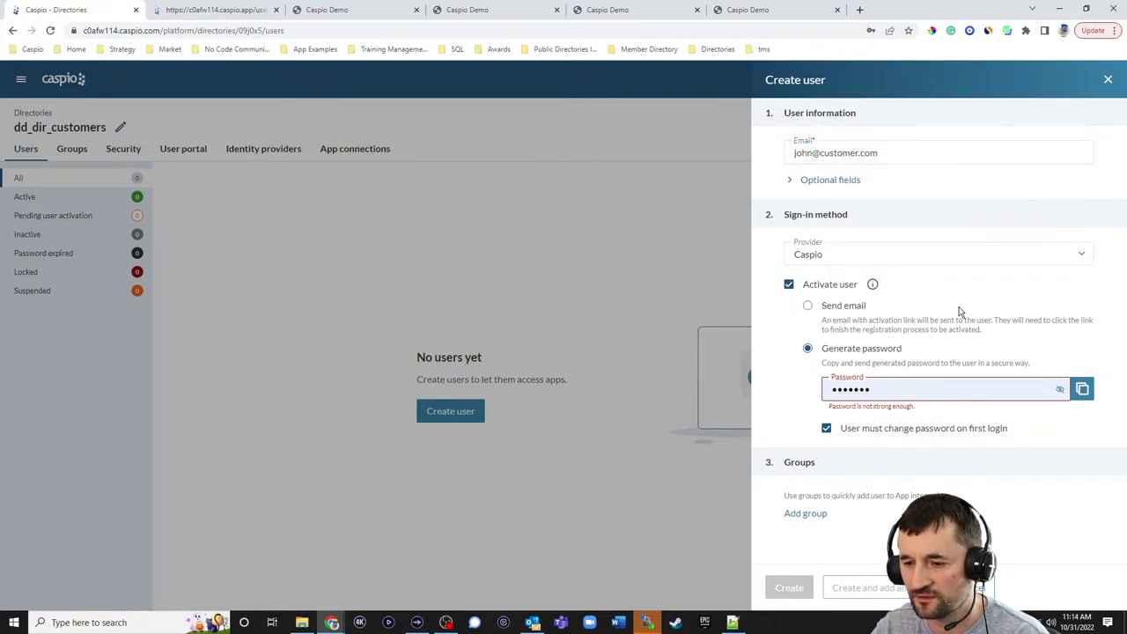
click(808, 306)
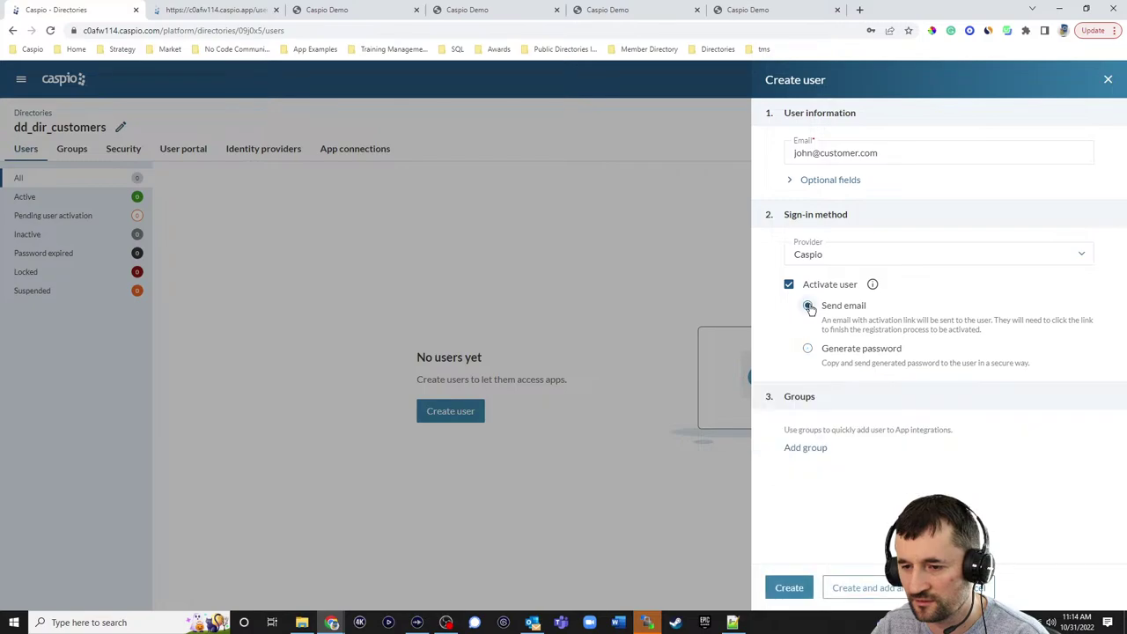
click(808, 350)
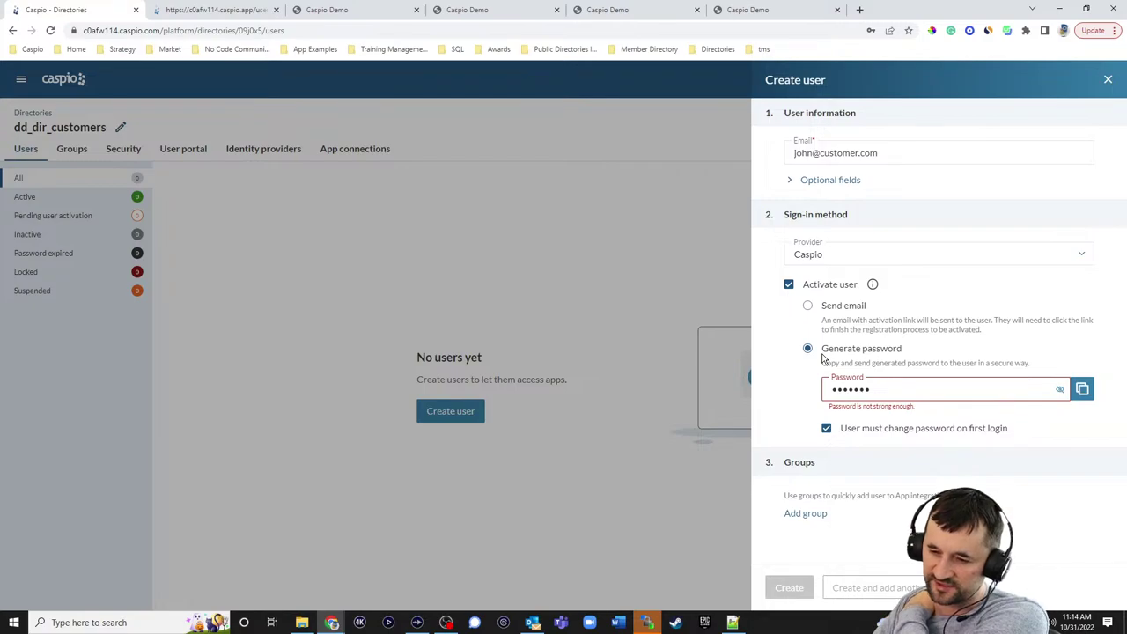
click(808, 309)
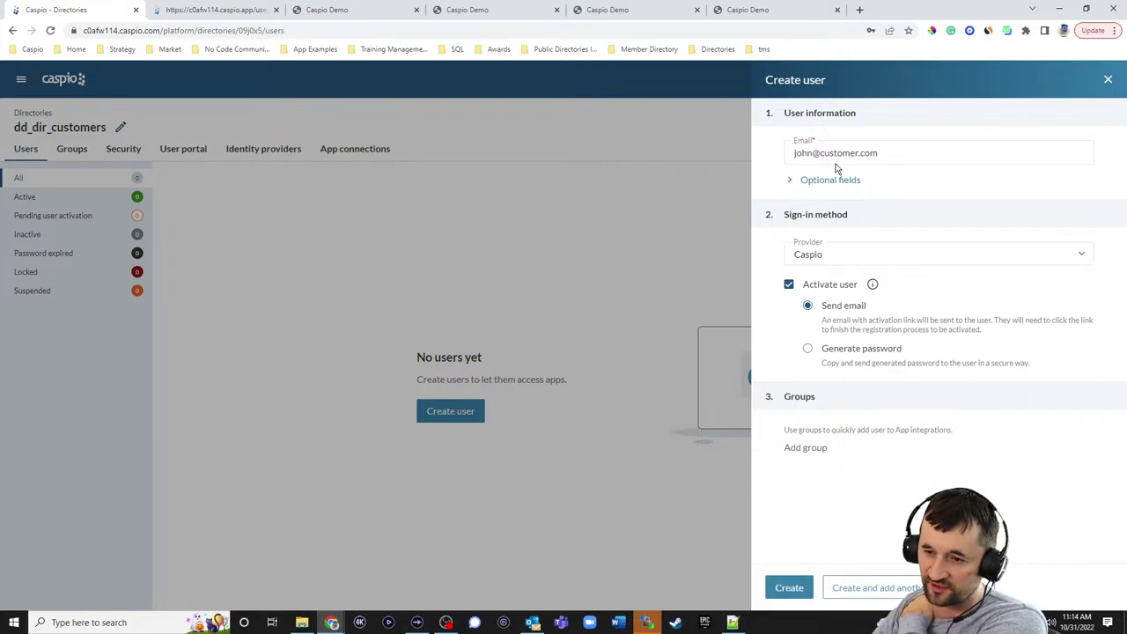
click(790, 589)
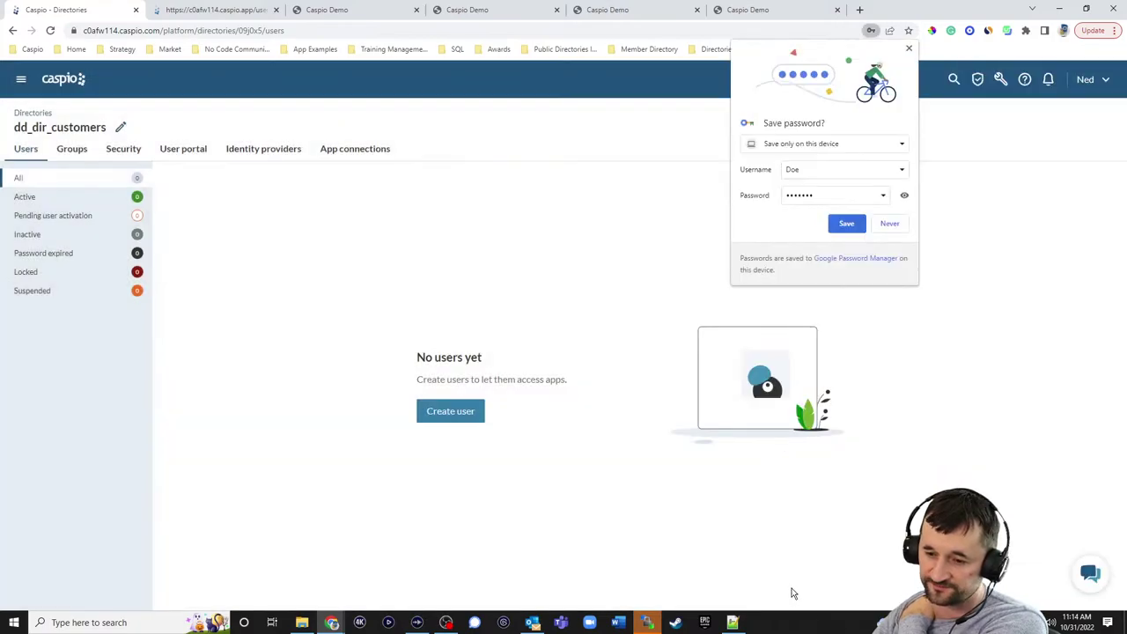
- Dismiss the browser's save-password offer and close the 'User created' notification
click(845, 221)
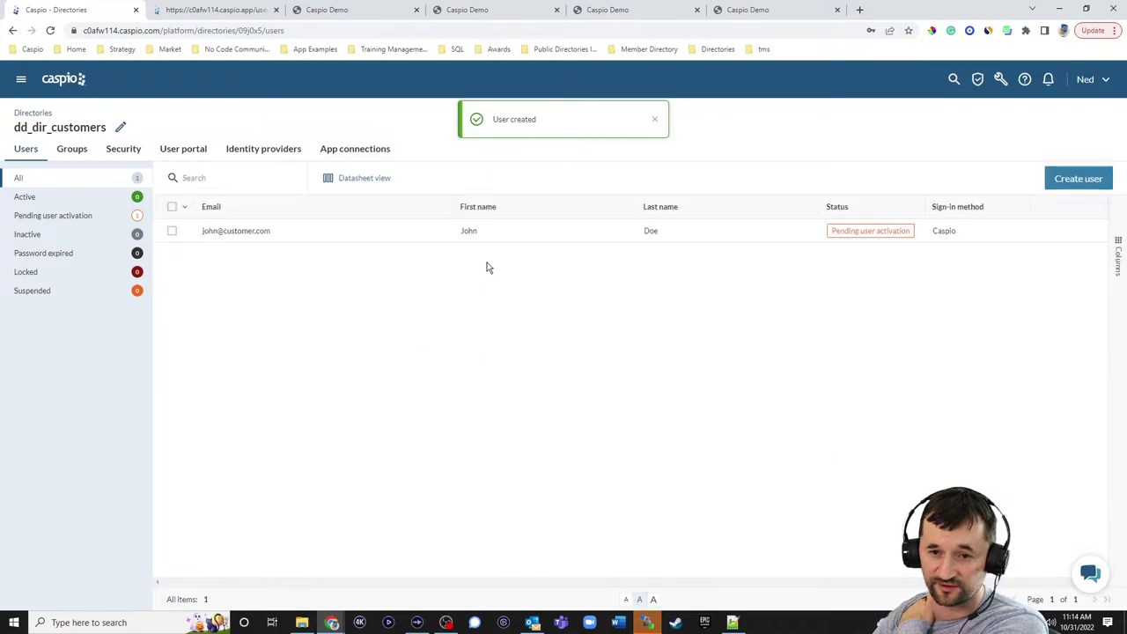
click(655, 121)
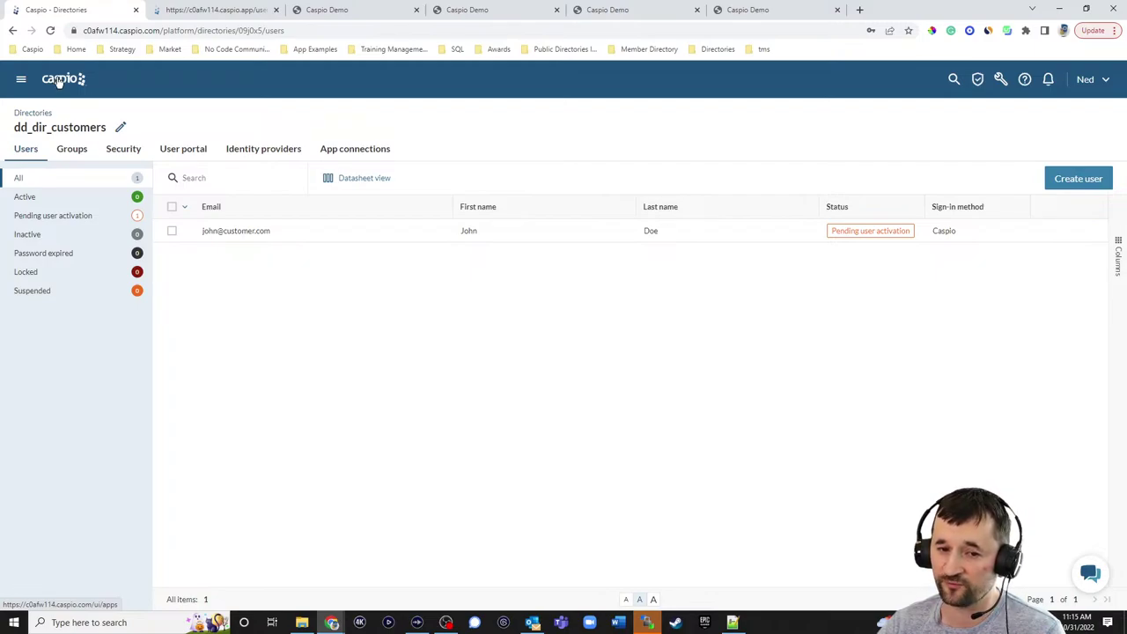
- Locate the dd_dir_customers table under All assets > Tables by searching 'dd'
click(58, 81)
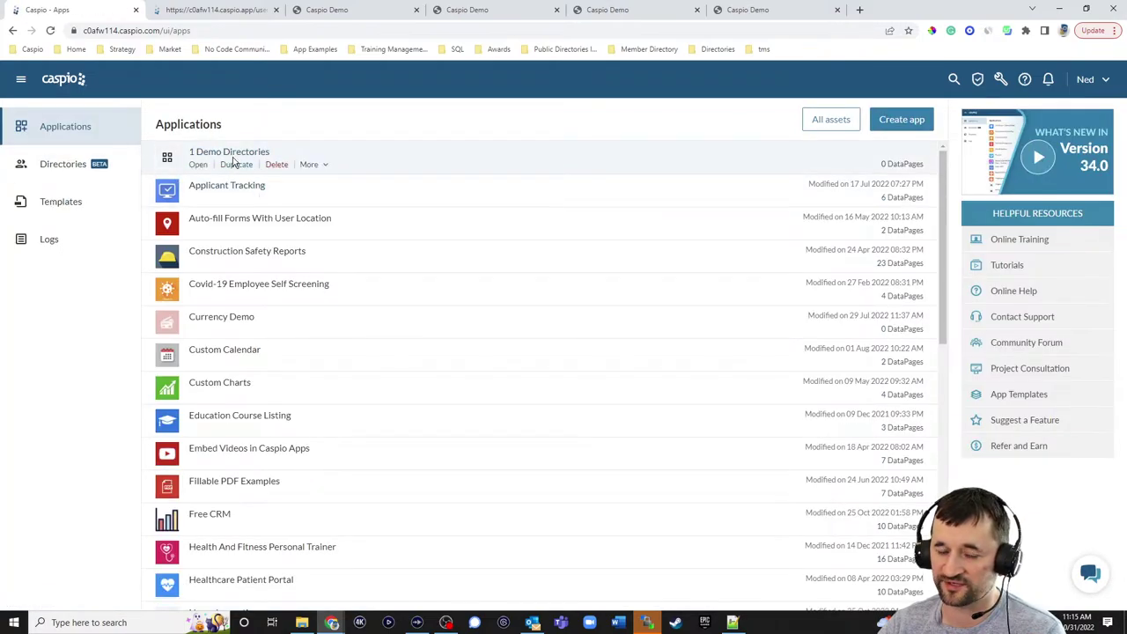
click(825, 121)
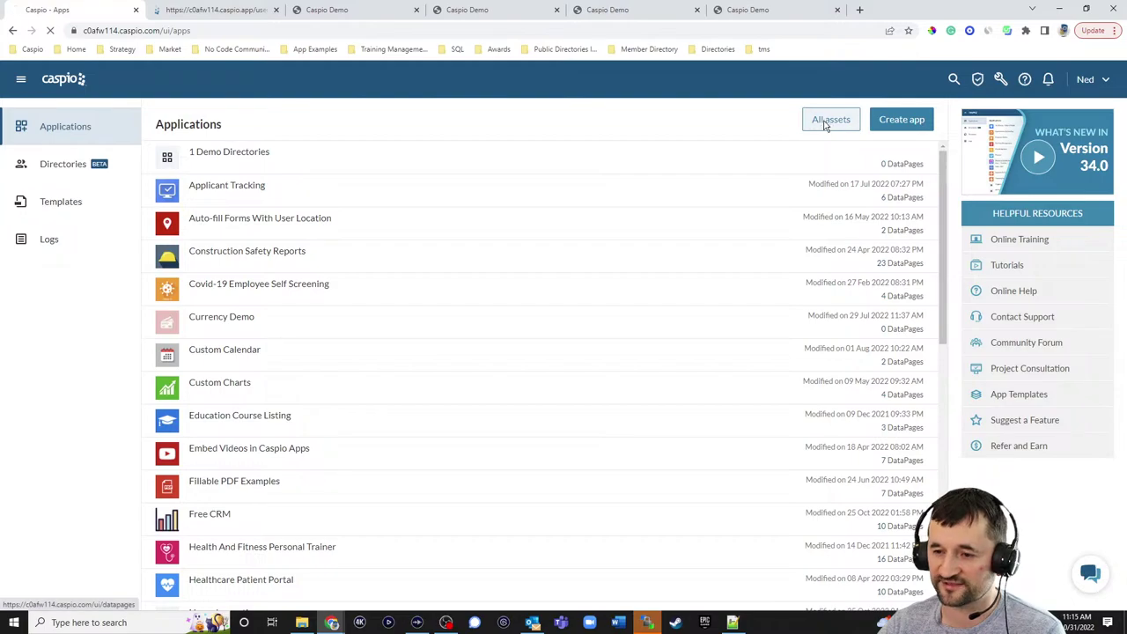
click(25, 166)
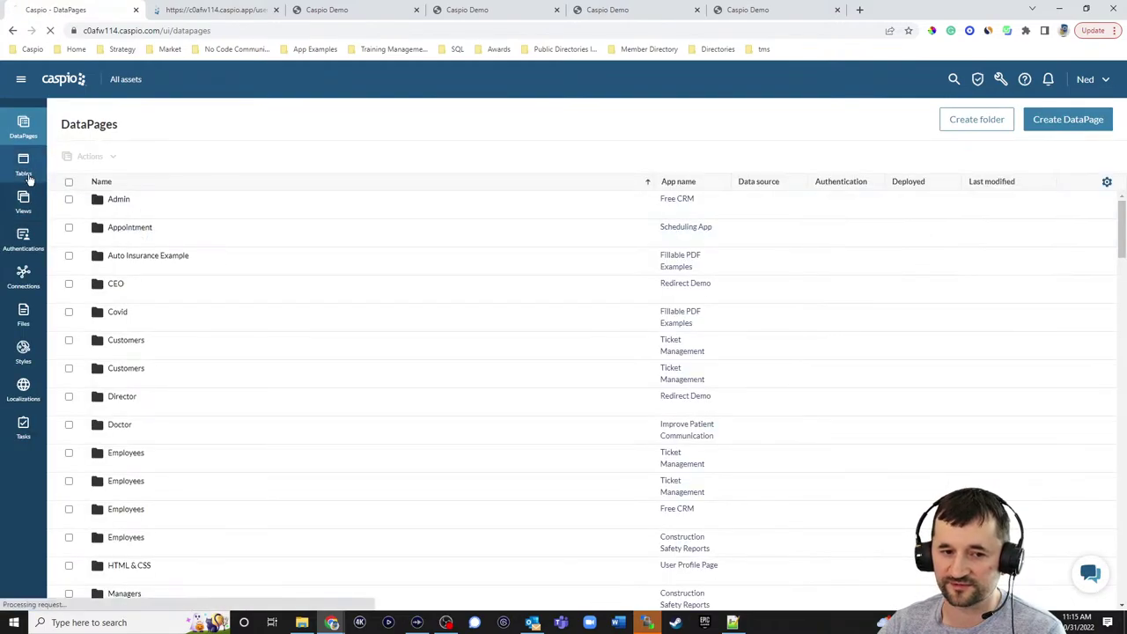
key(ctrl+f)
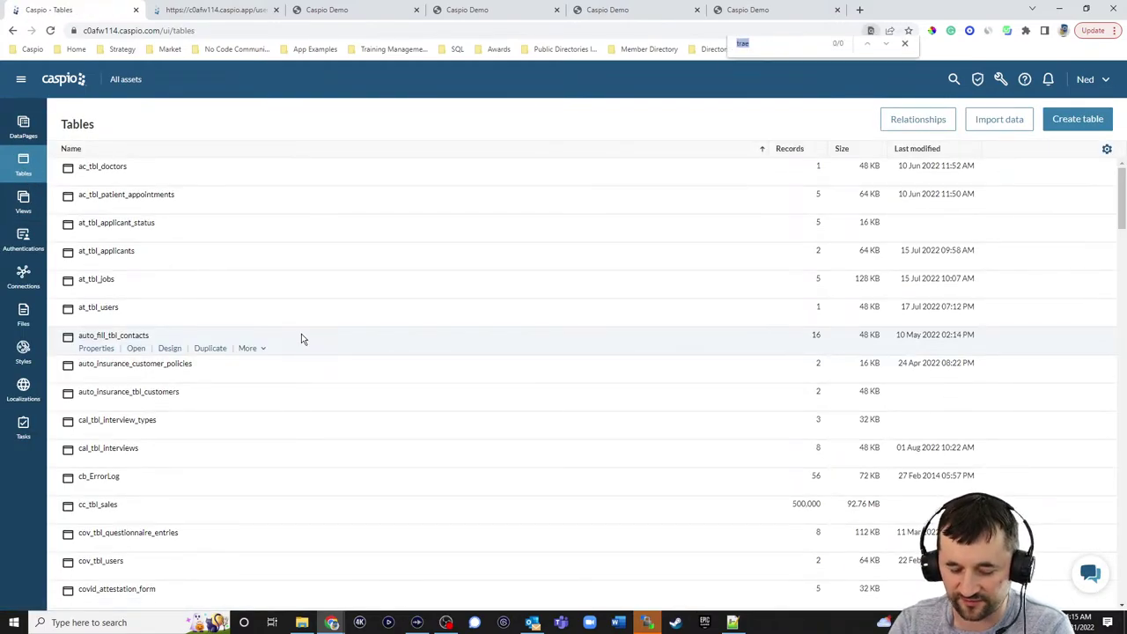
text(dd_)
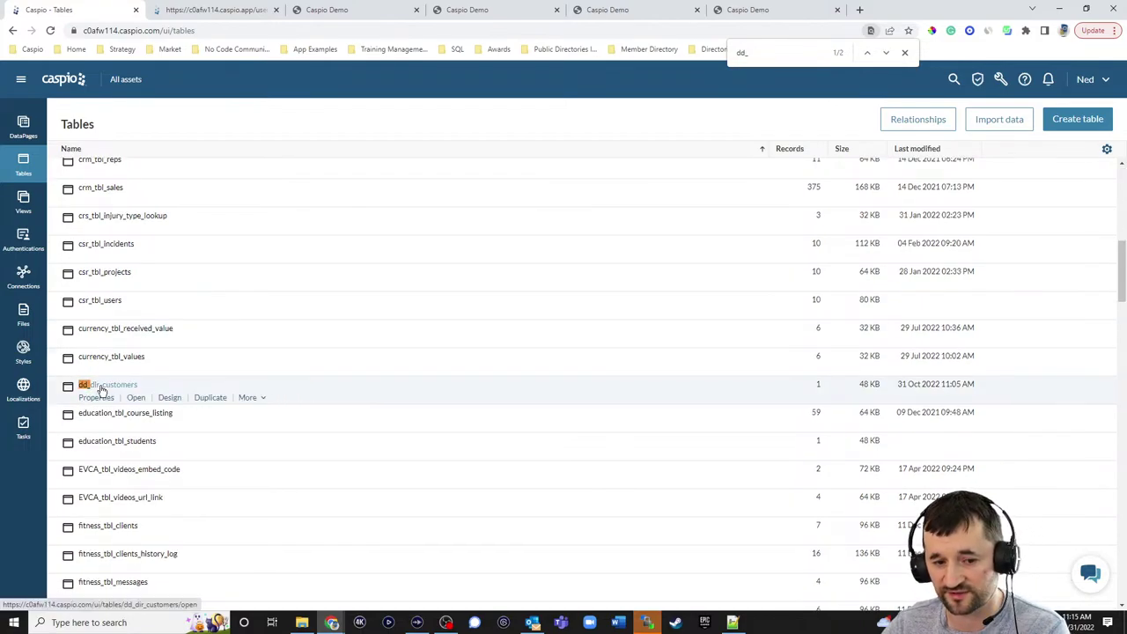
- Share the dd_dir_customers table with the 1 Demo Directories app
click(248, 398)
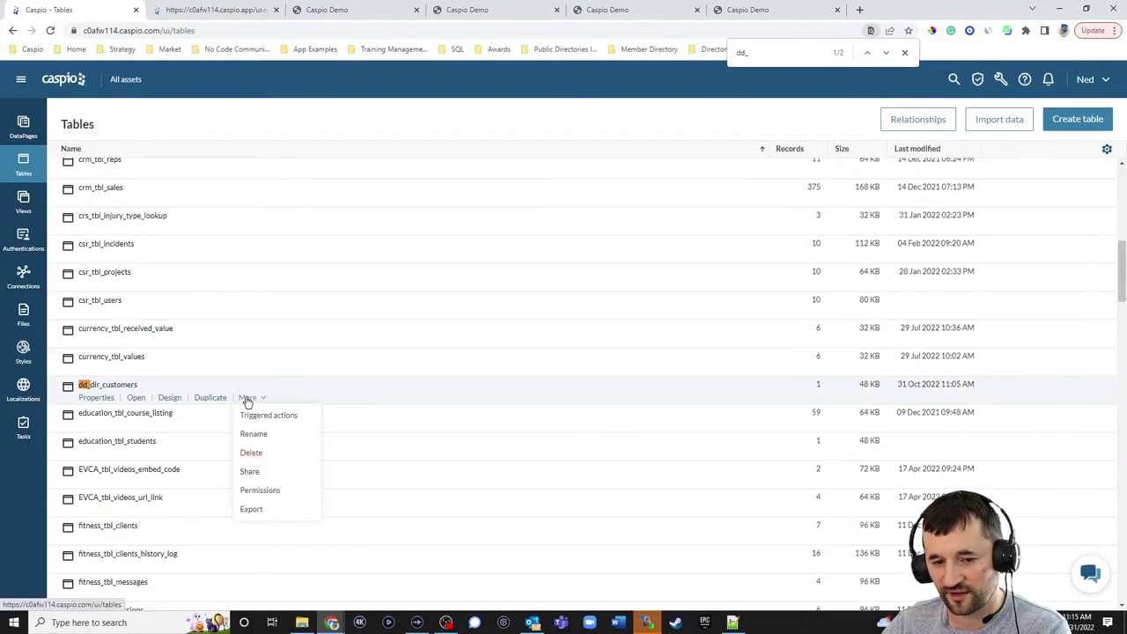
click(254, 471)
click(461, 281)
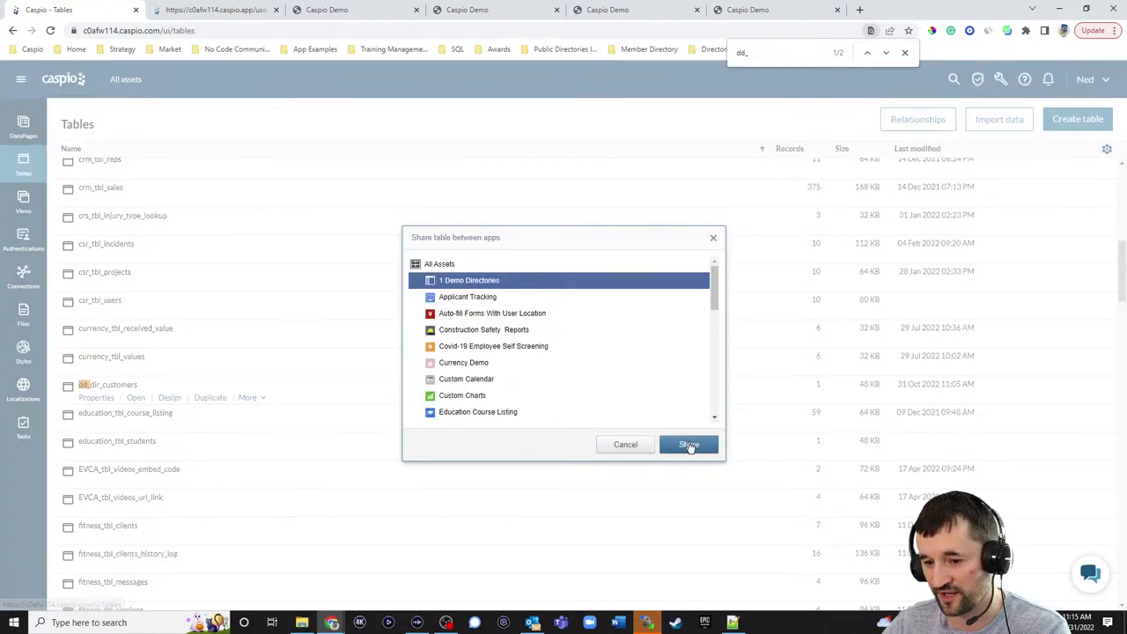
click(687, 444)
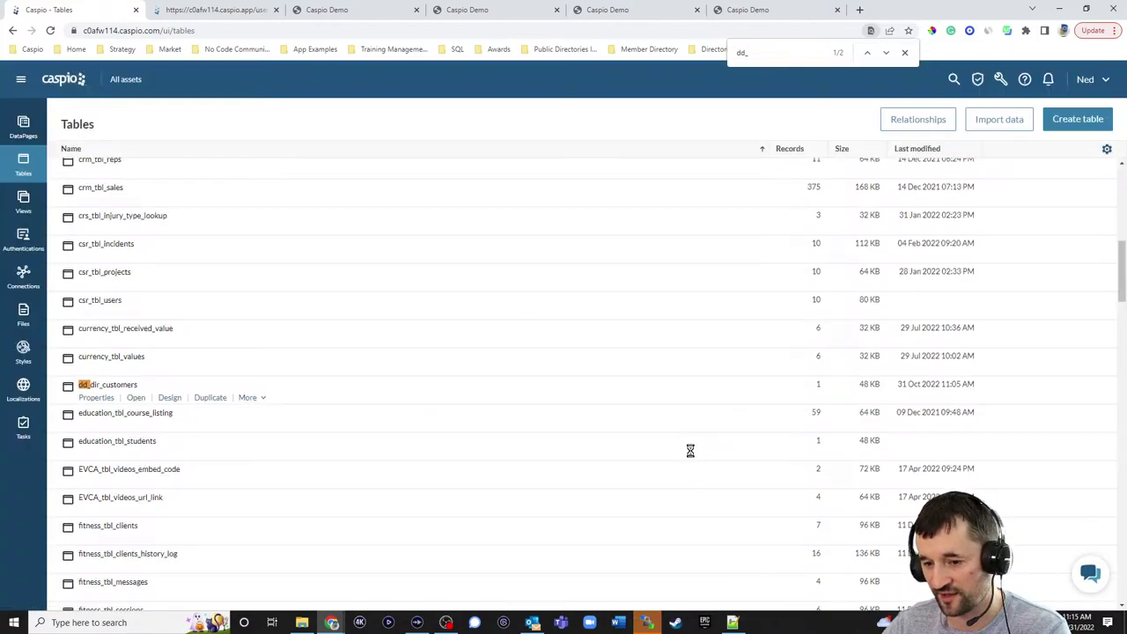
click(65, 80)
- Open the dd_dir_customers table design in the 1 Demo Directories app
click(197, 167)
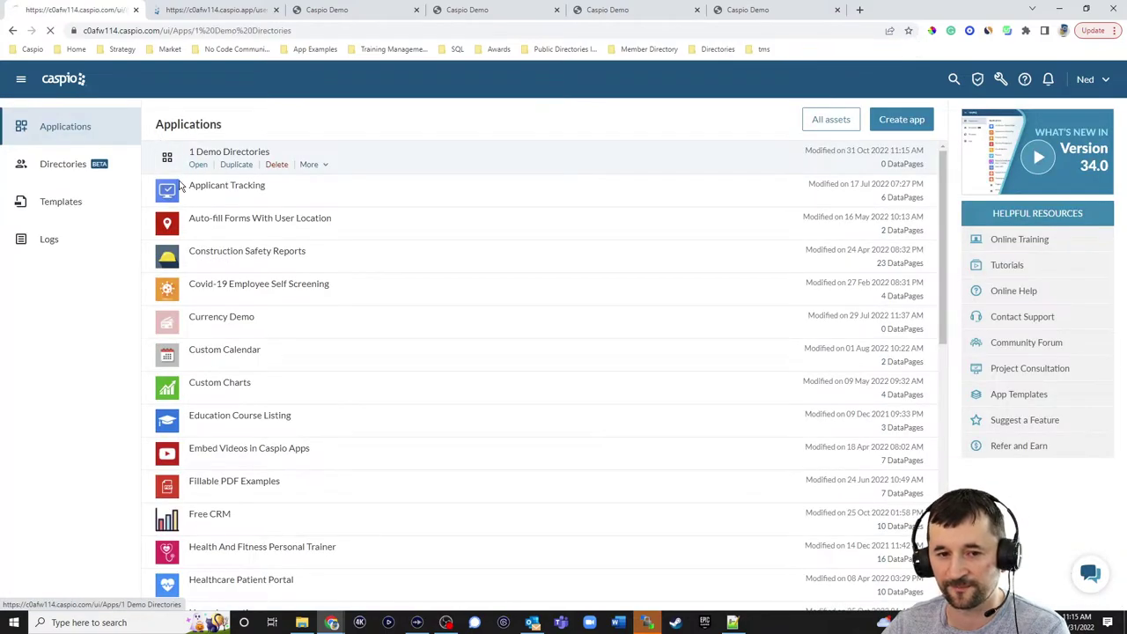
click(23, 203)
mouse_move(123, 164)
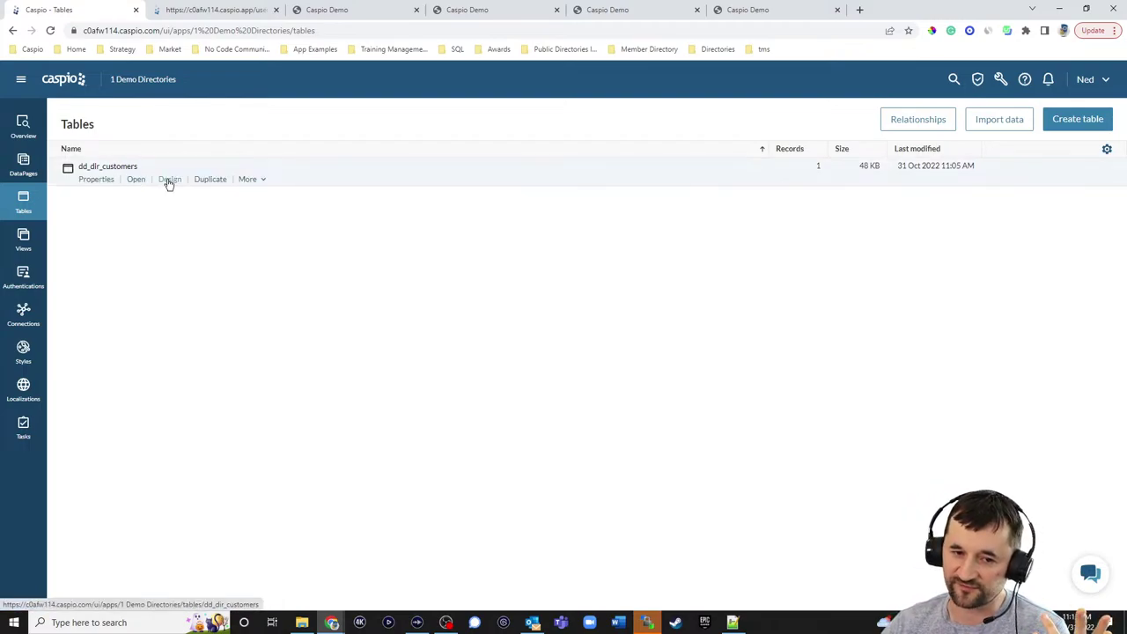
click(169, 179)
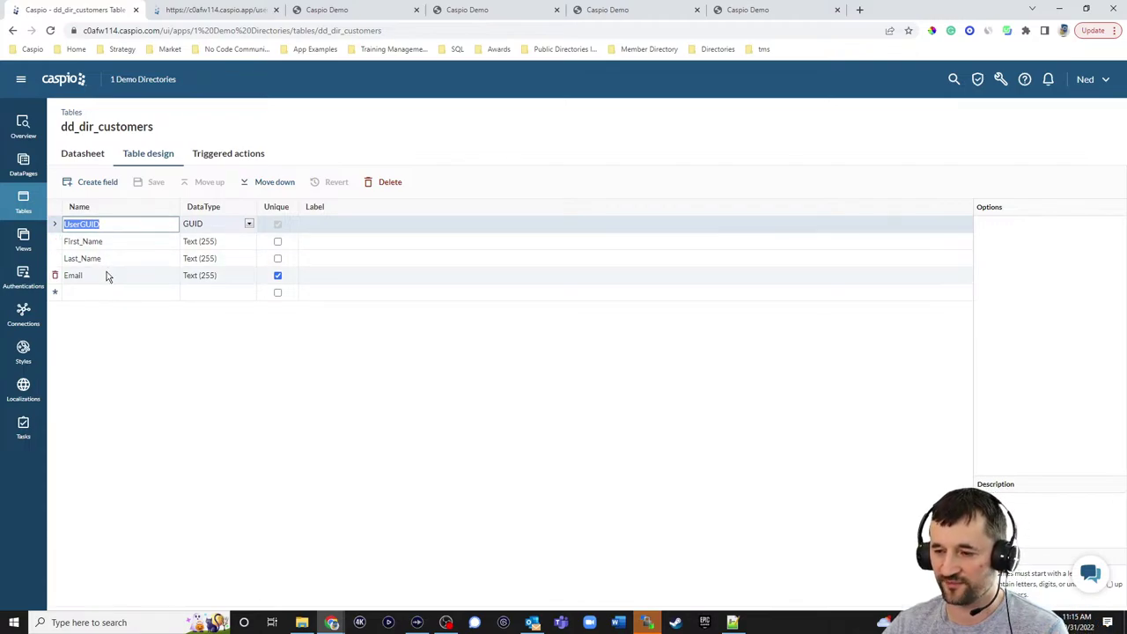
- Add Role and Phone text fields and save the table design
click(95, 292)
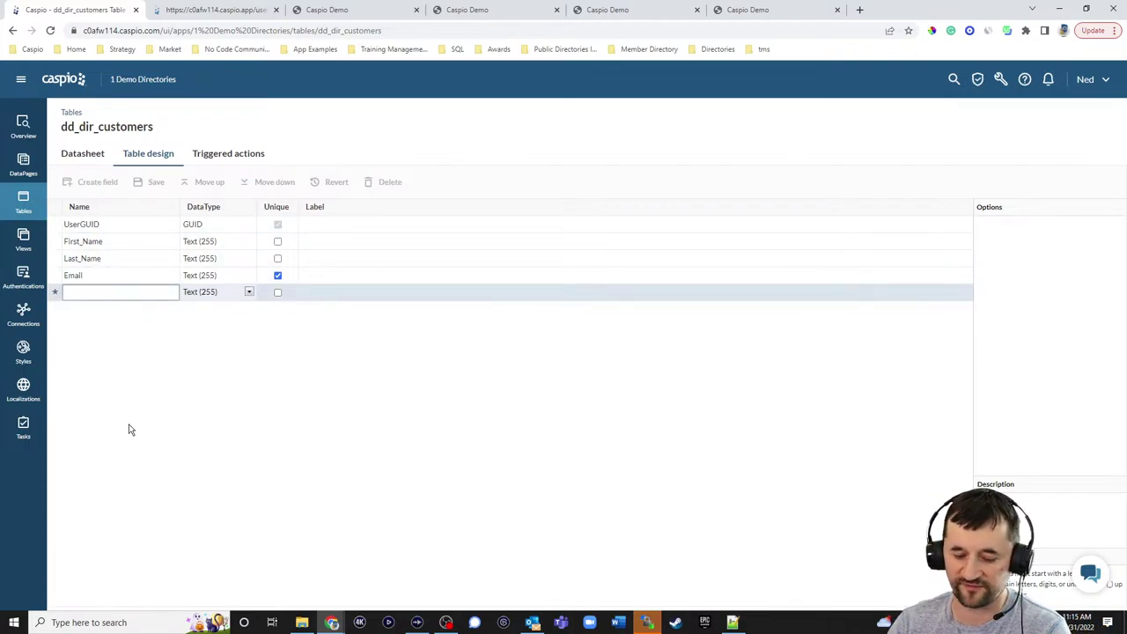
text(Role)
key(Tab)
key(Tab)
key(Tab)
text(P)
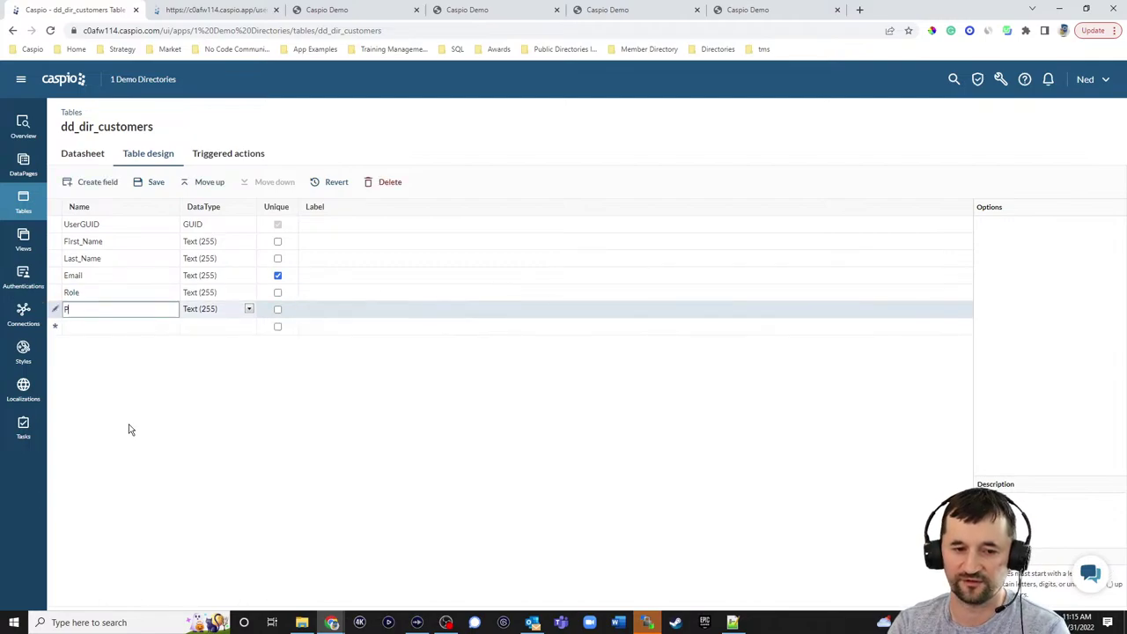
text(hone)
click(157, 183)
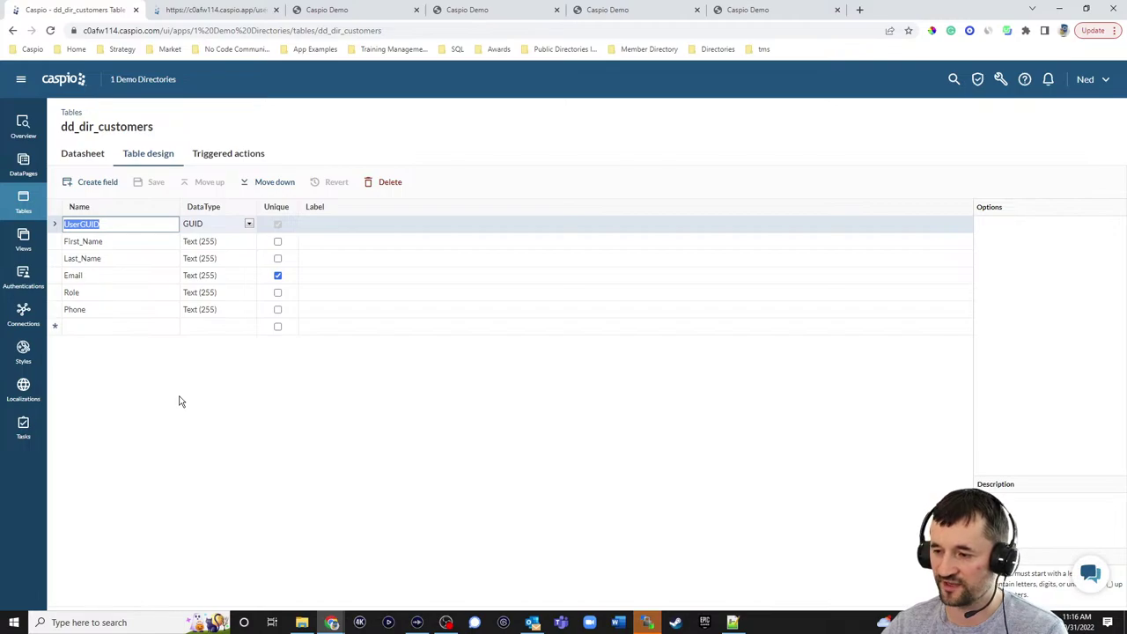
click(67, 81)
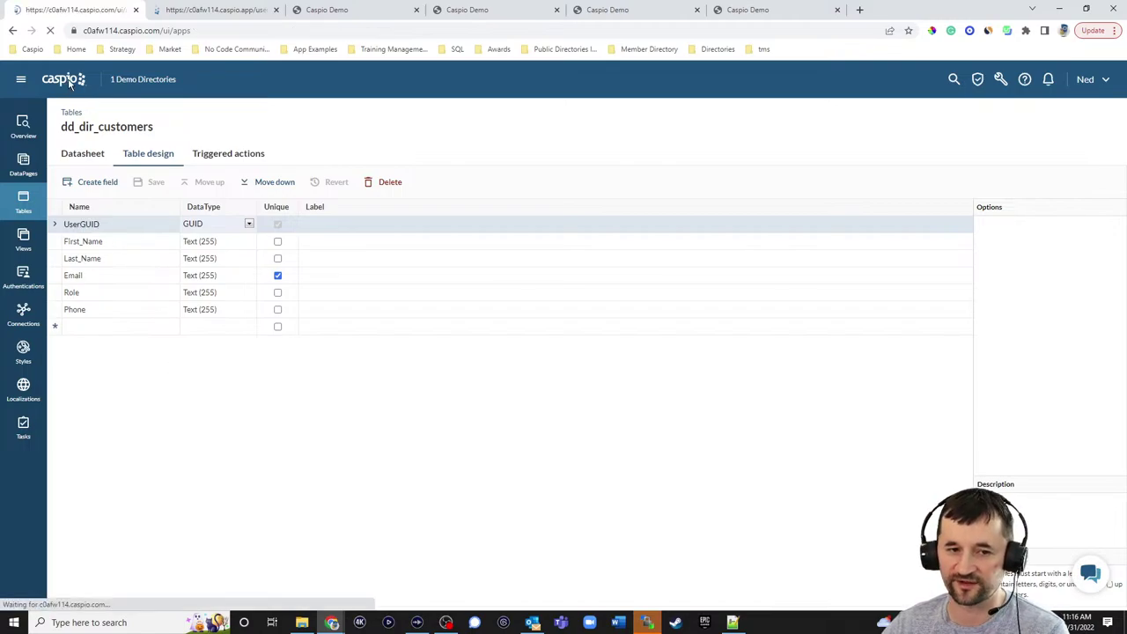
- Check that dd_dir_customers' Create user form shows the new Role and Phone optional fields, then close it
click(51, 166)
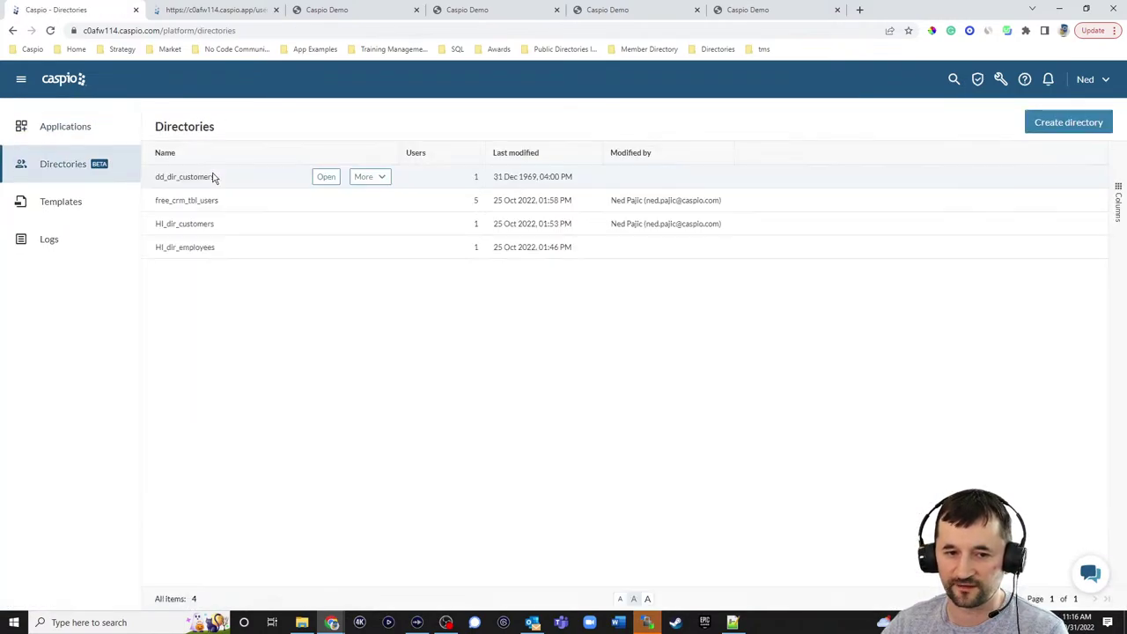
click(326, 177)
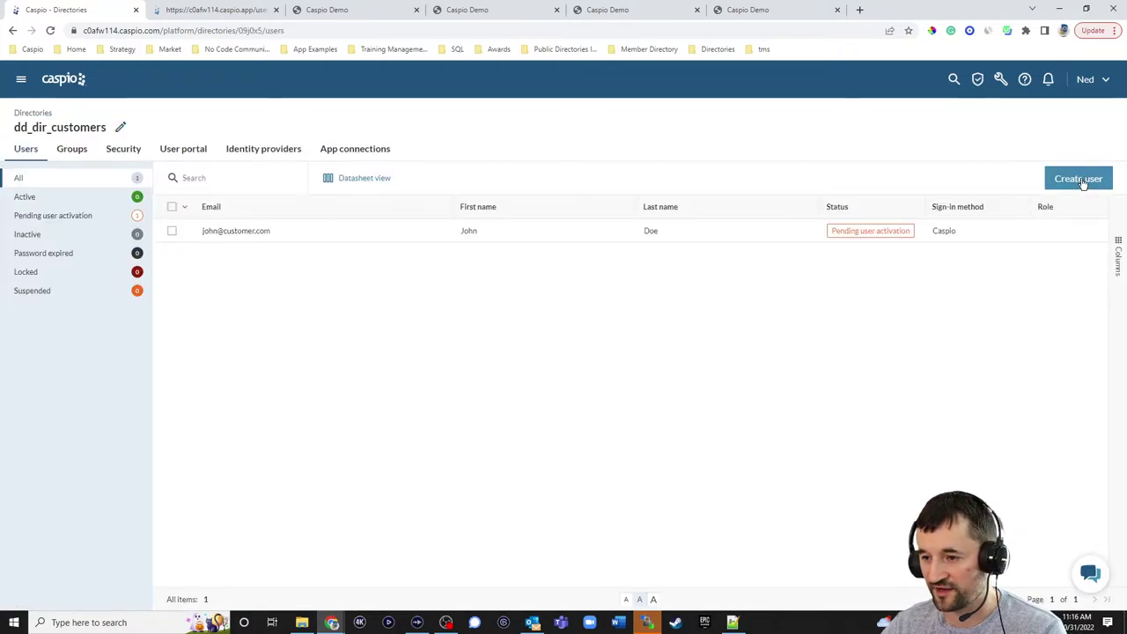
click(1081, 180)
click(829, 179)
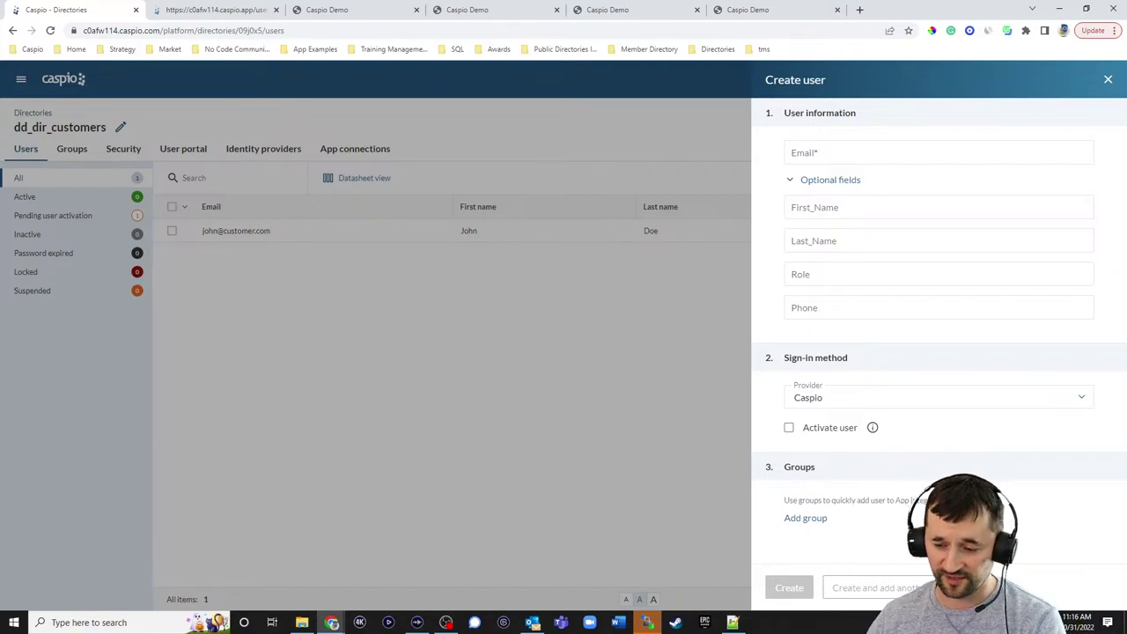
key(Escape)
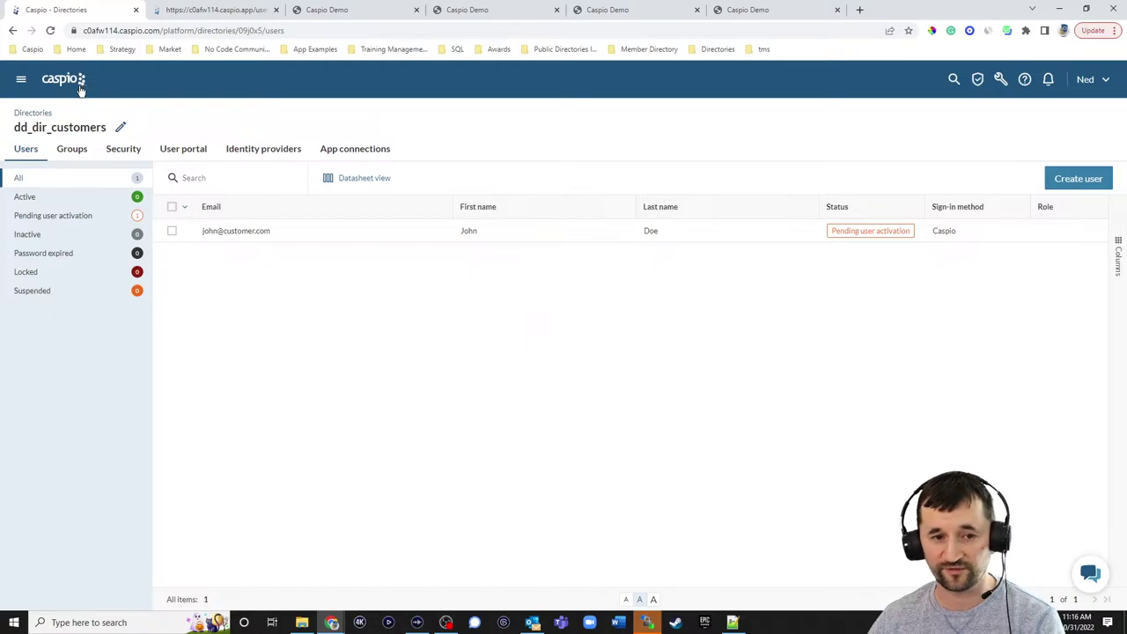
- Go to the Directories list, opening and cancelling the Create directory dialog
click(63, 86)
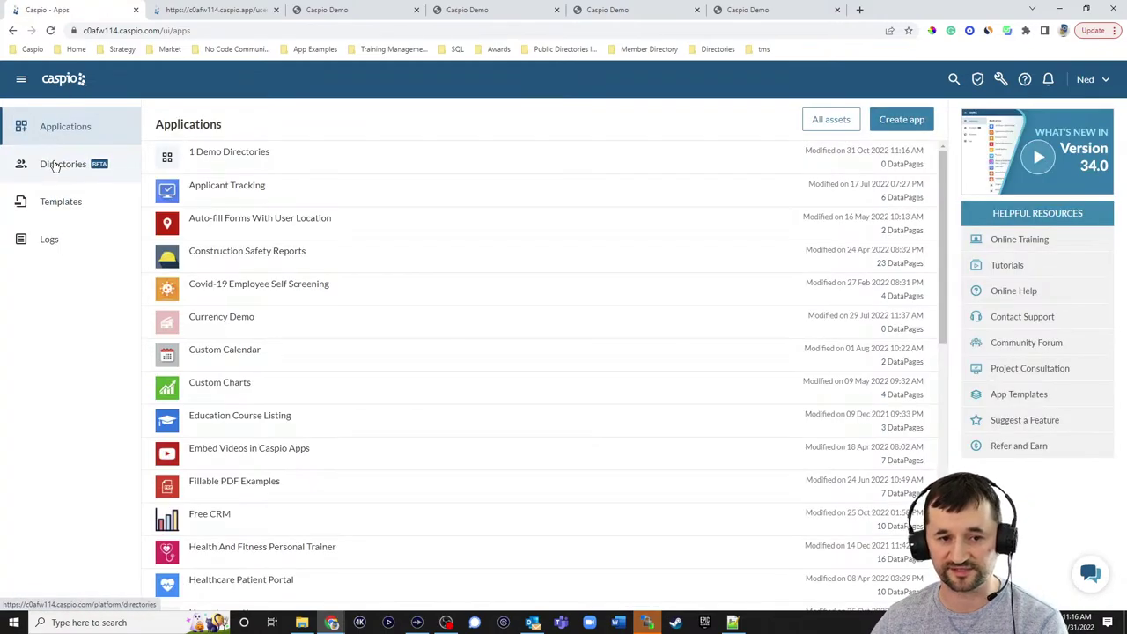
click(59, 164)
click(1040, 122)
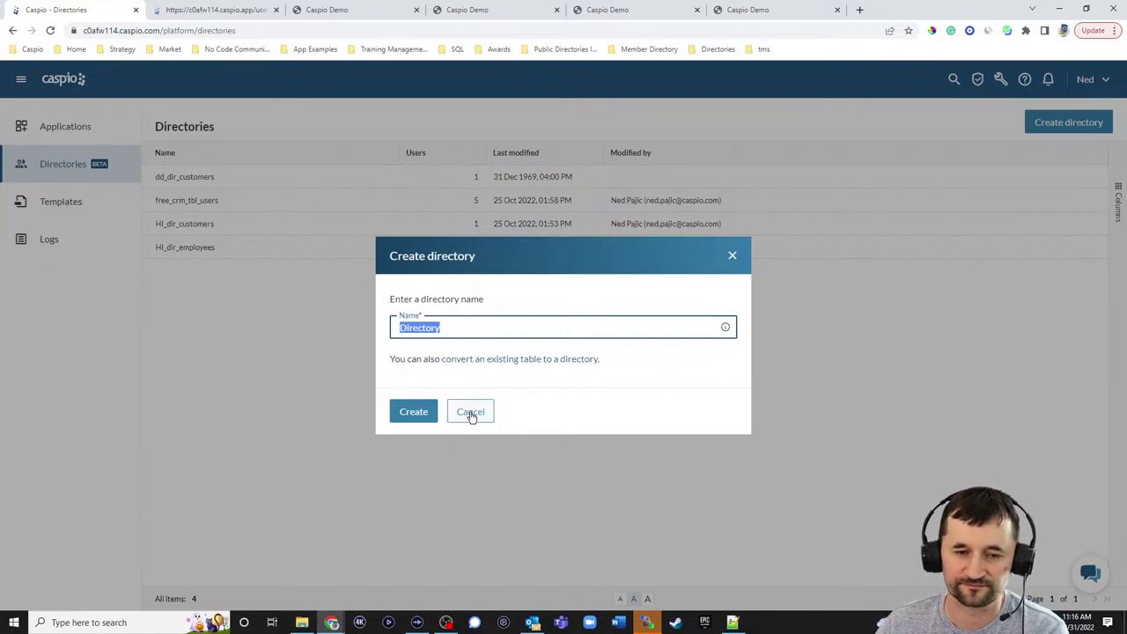
click(471, 413)
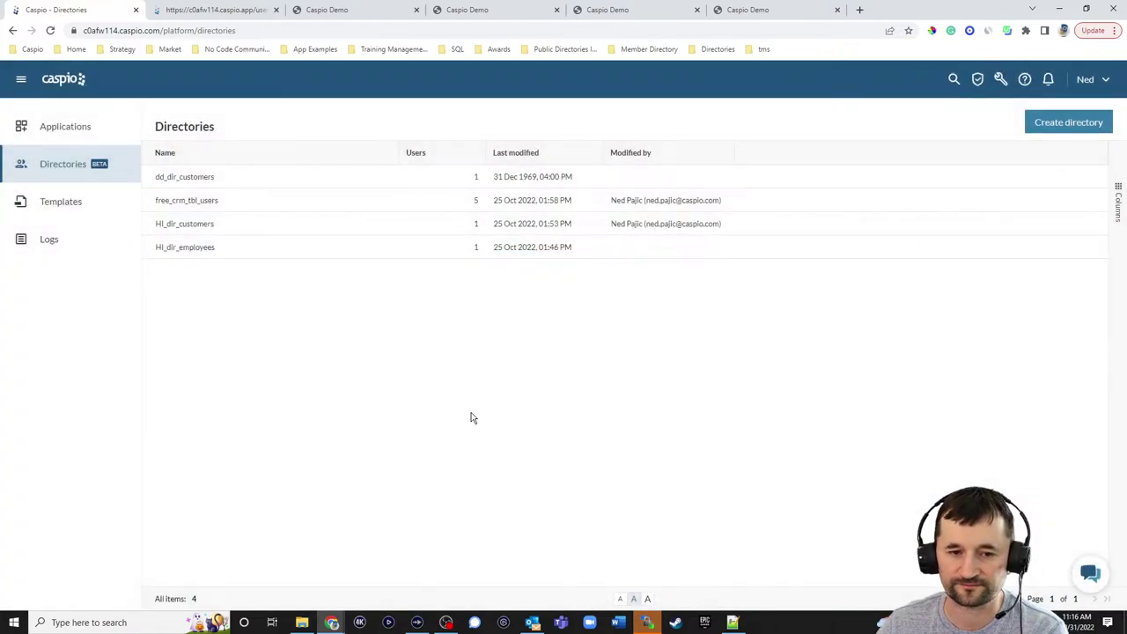
- Enable two-factor authentication on dd_dir_customers, enforced for all users, and save
mouse_move(257, 186)
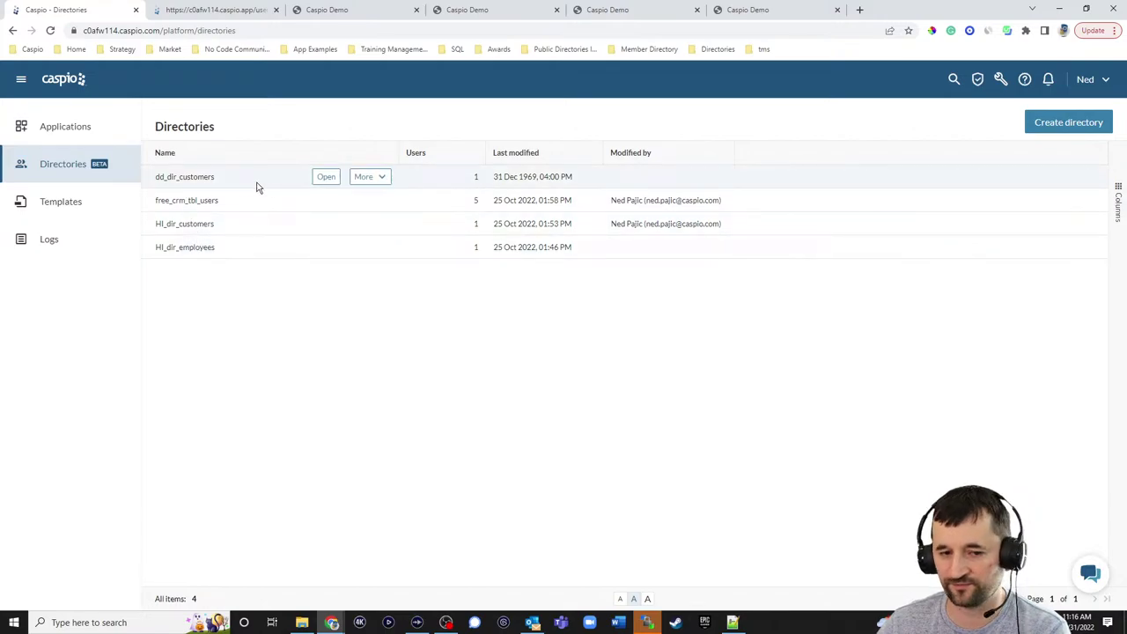
click(324, 177)
click(123, 149)
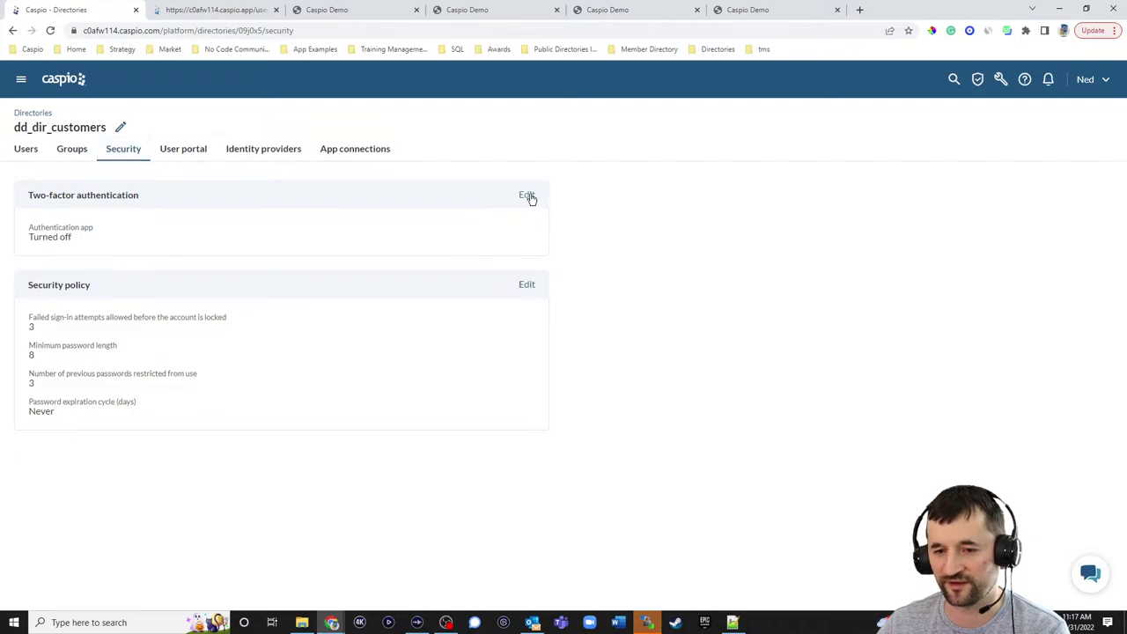
click(528, 195)
click(774, 175)
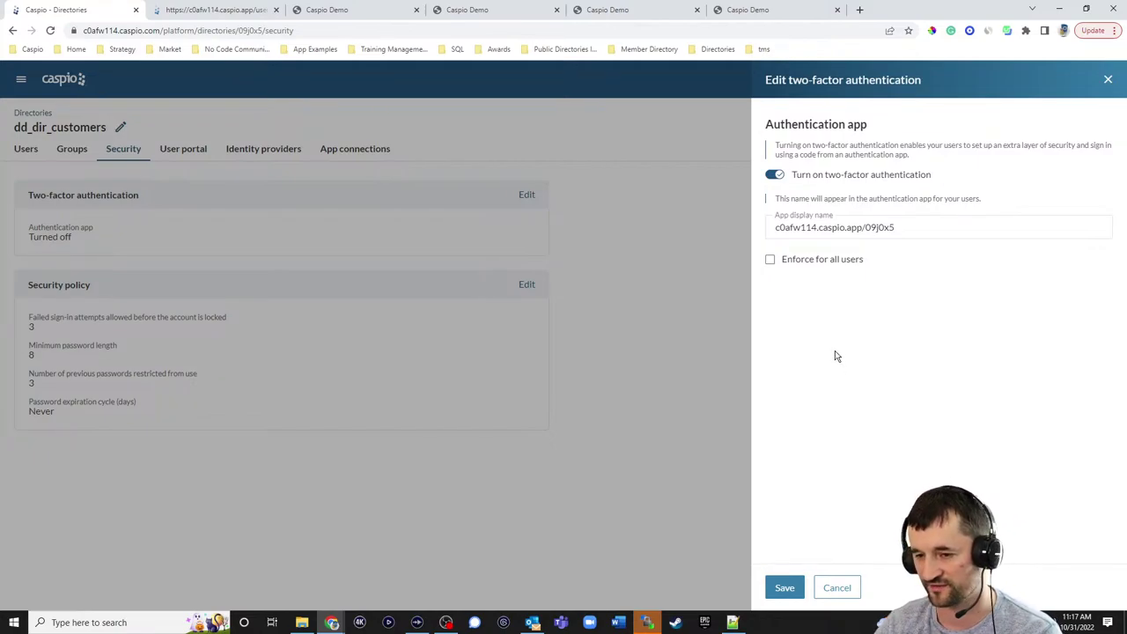
click(770, 260)
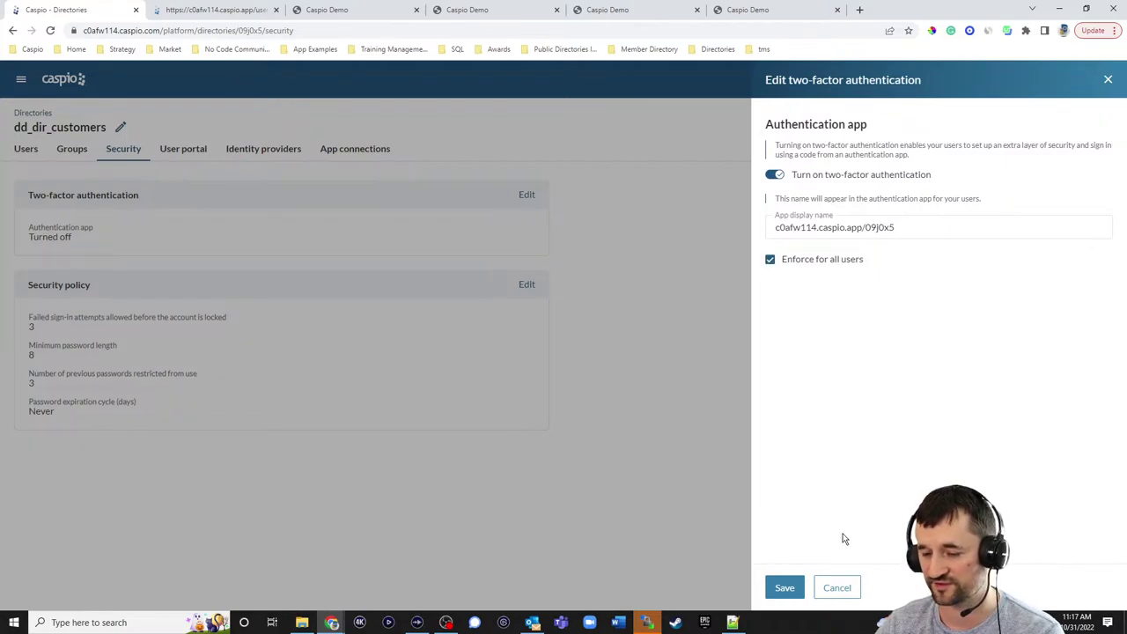
click(788, 590)
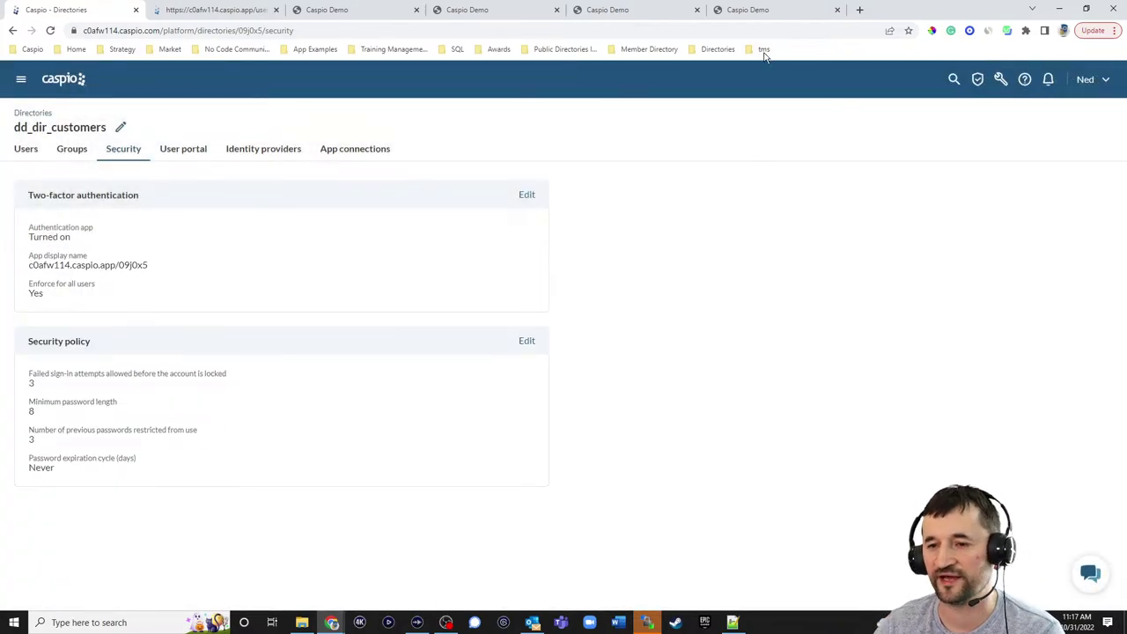
- Load the directory_demo bookmark in a new tab, then go back to the Caspio Directories tab
click(758, 10)
click(858, 10)
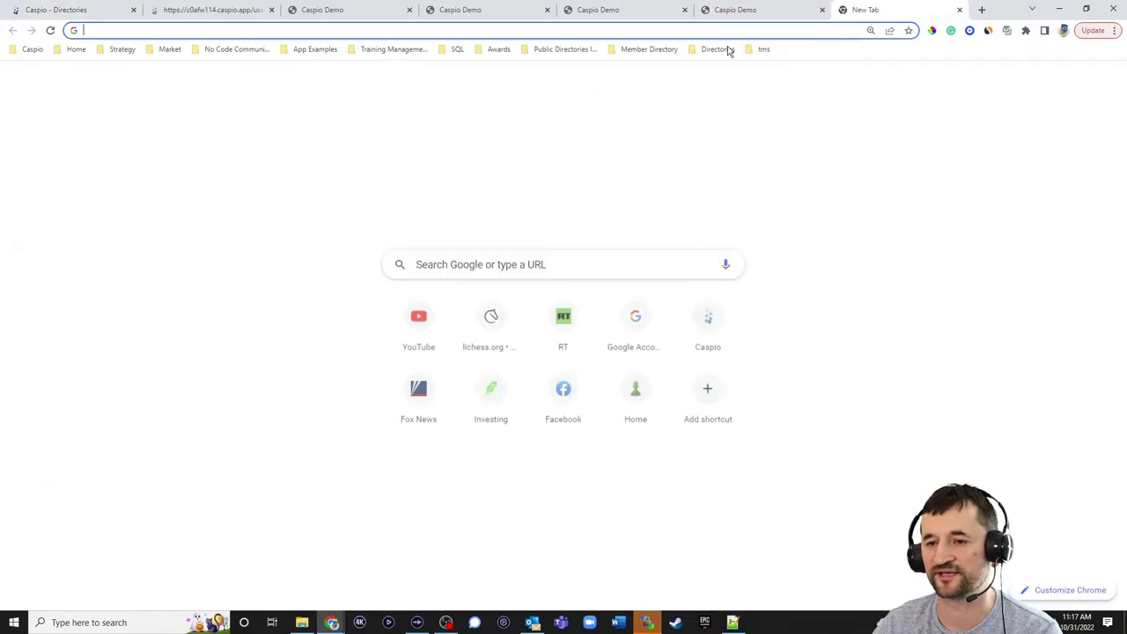
click(717, 49)
click(715, 69)
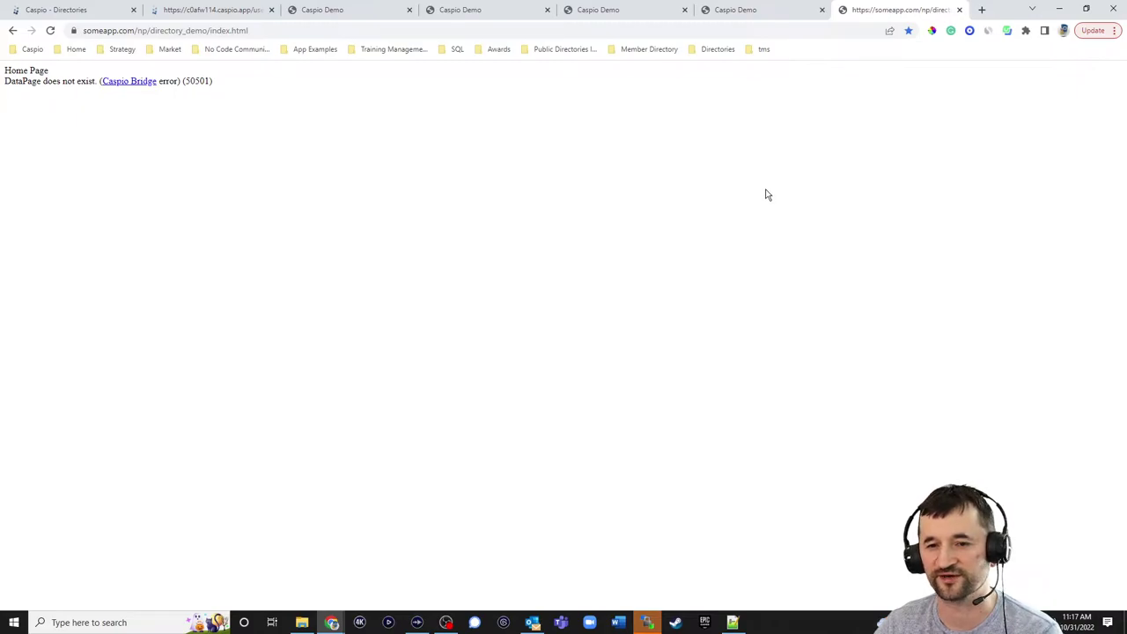
click(87, 12)
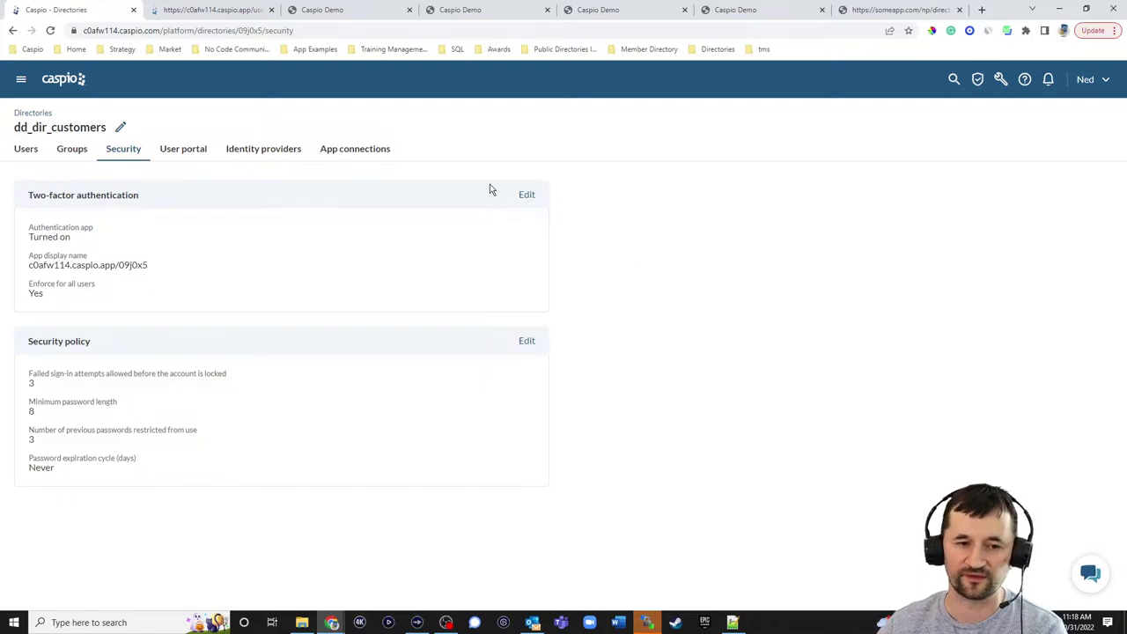
- Suspend the directory's single user, cancelling the Activate dialog along the way
click(27, 149)
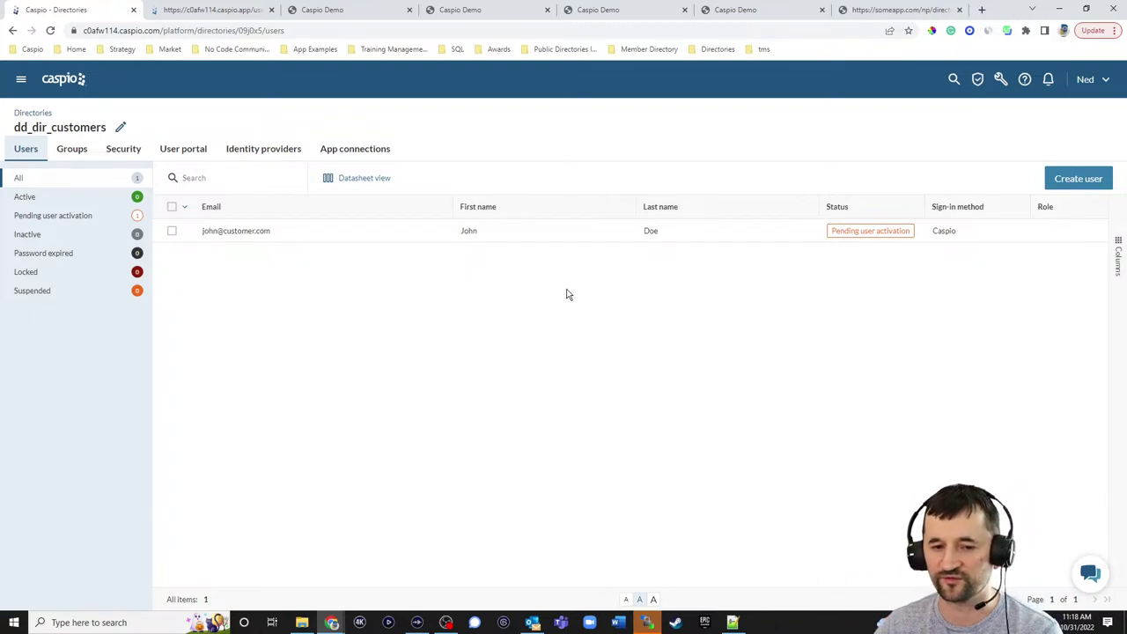
click(426, 232)
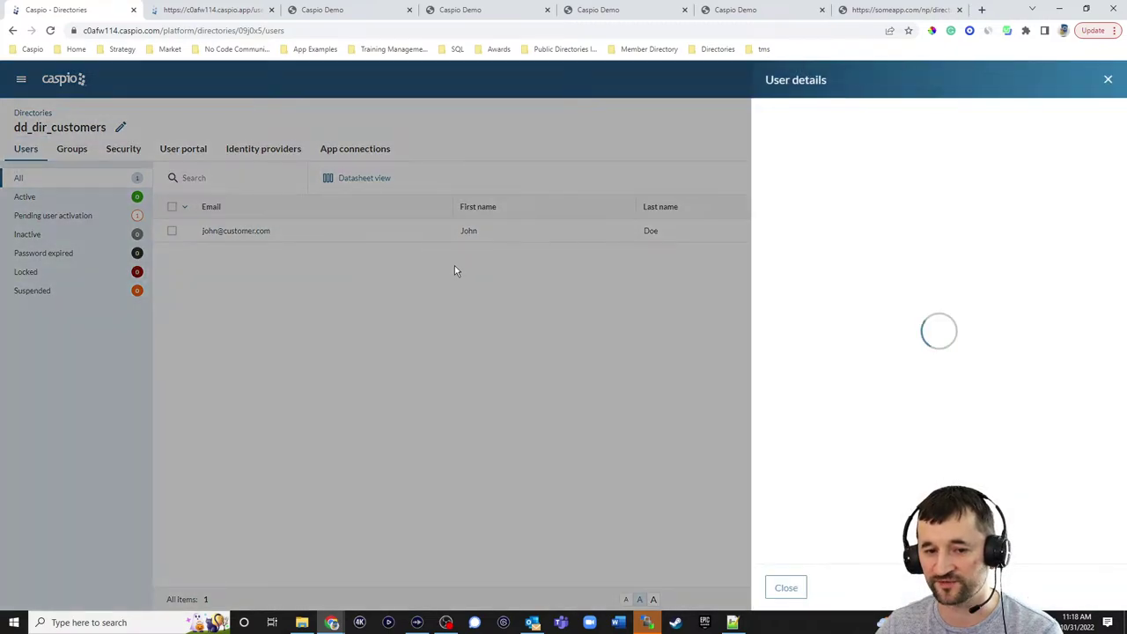
click(1078, 130)
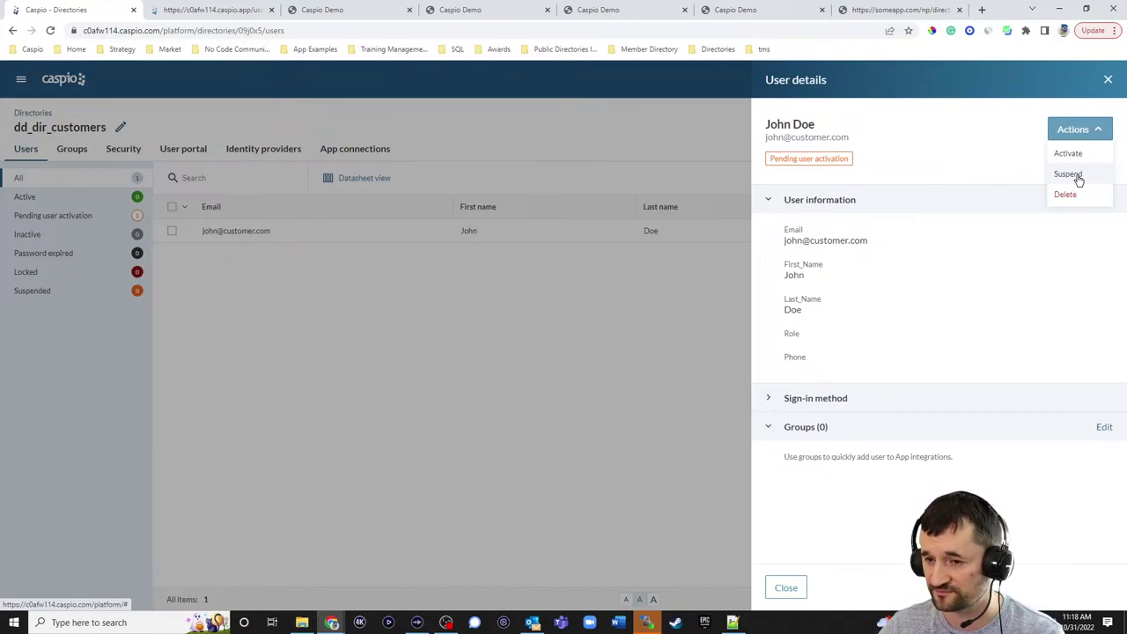
click(1070, 155)
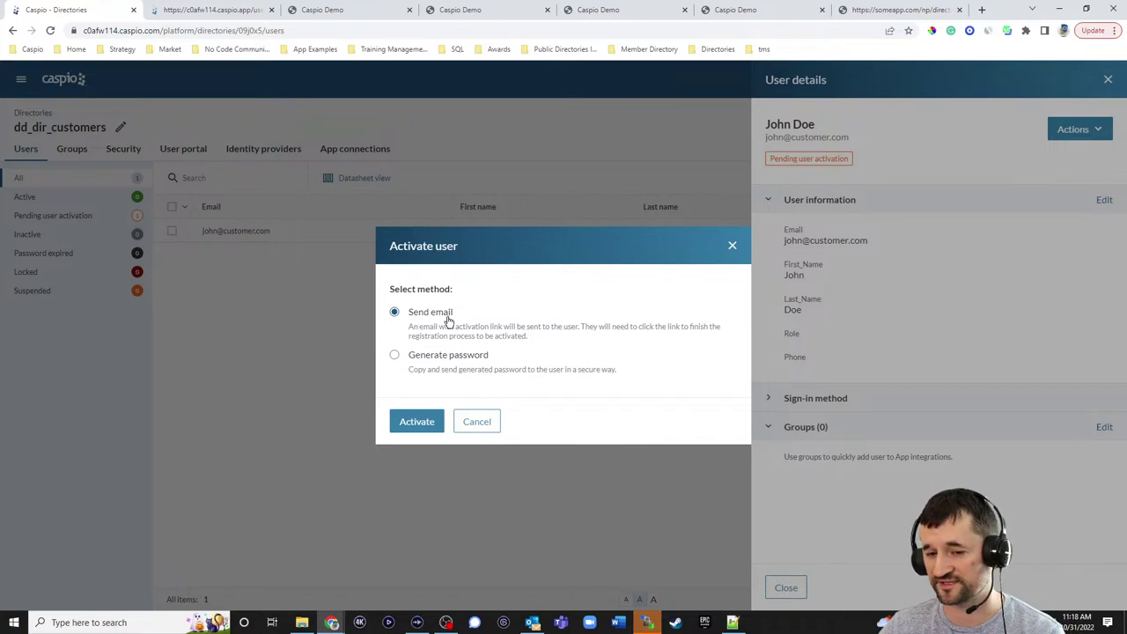
click(476, 422)
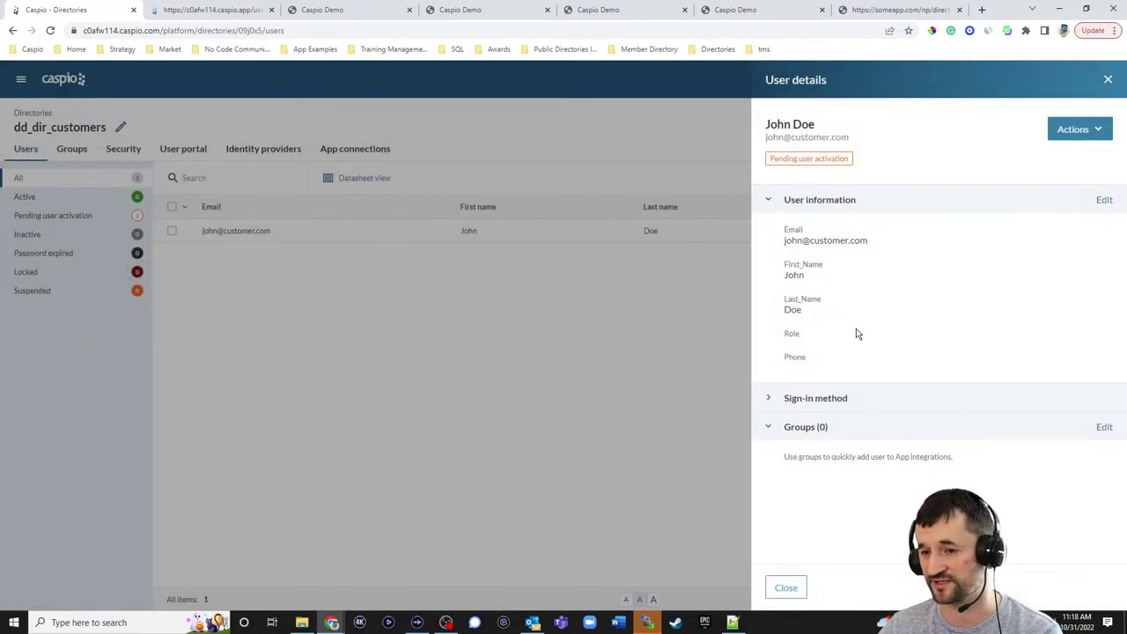
click(1082, 130)
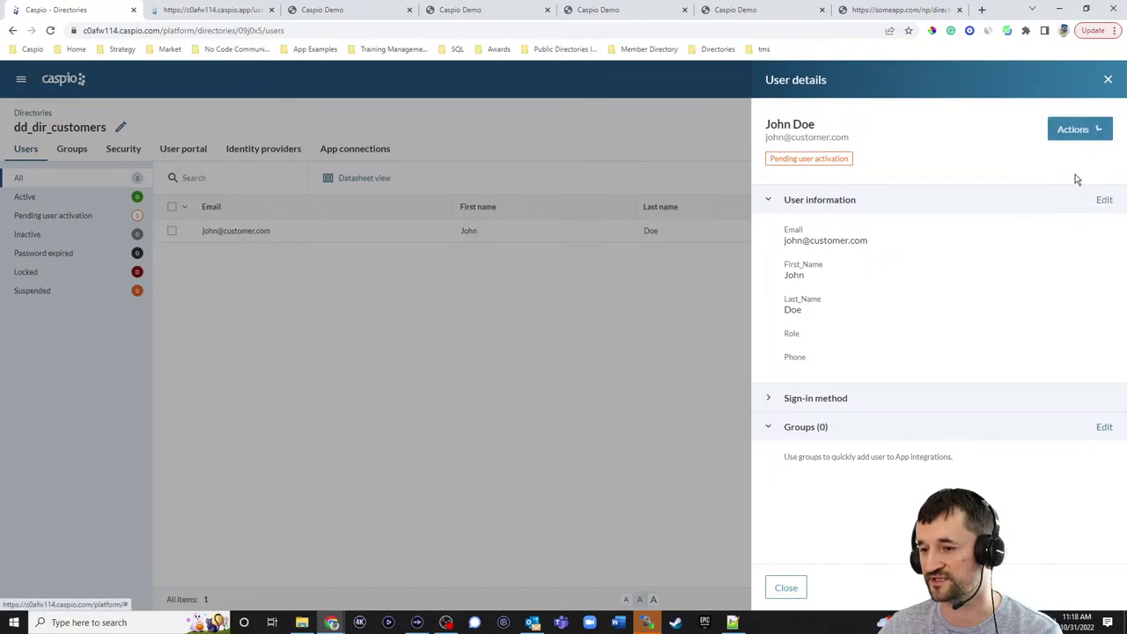
click(787, 589)
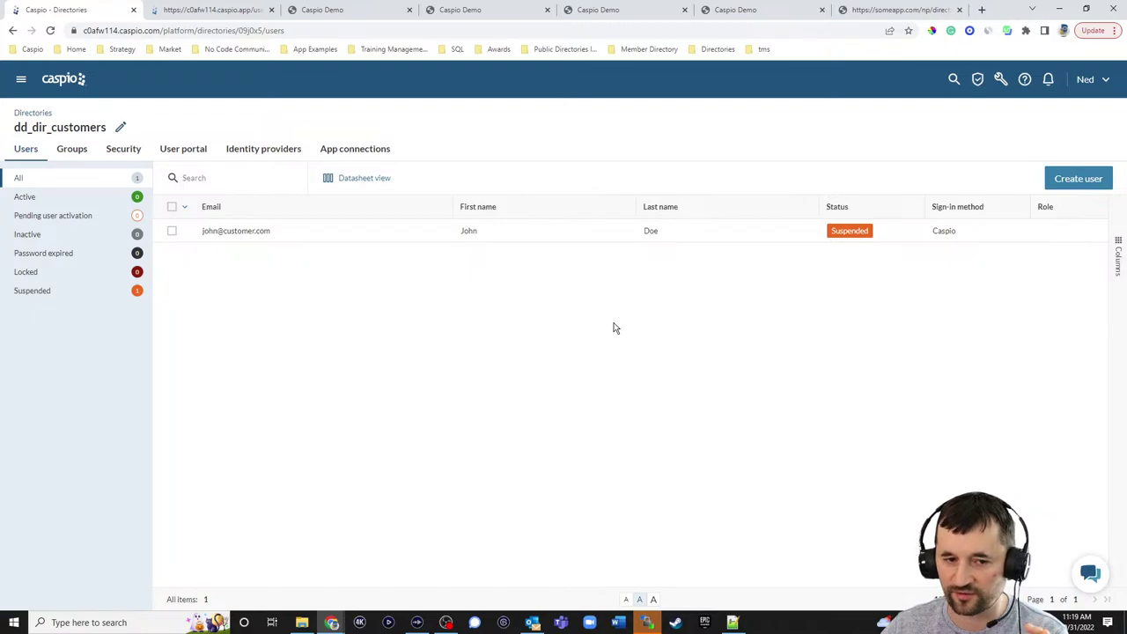
- Begin converting the ac_tbl_doctors table into a directory via Create directory
click(21, 113)
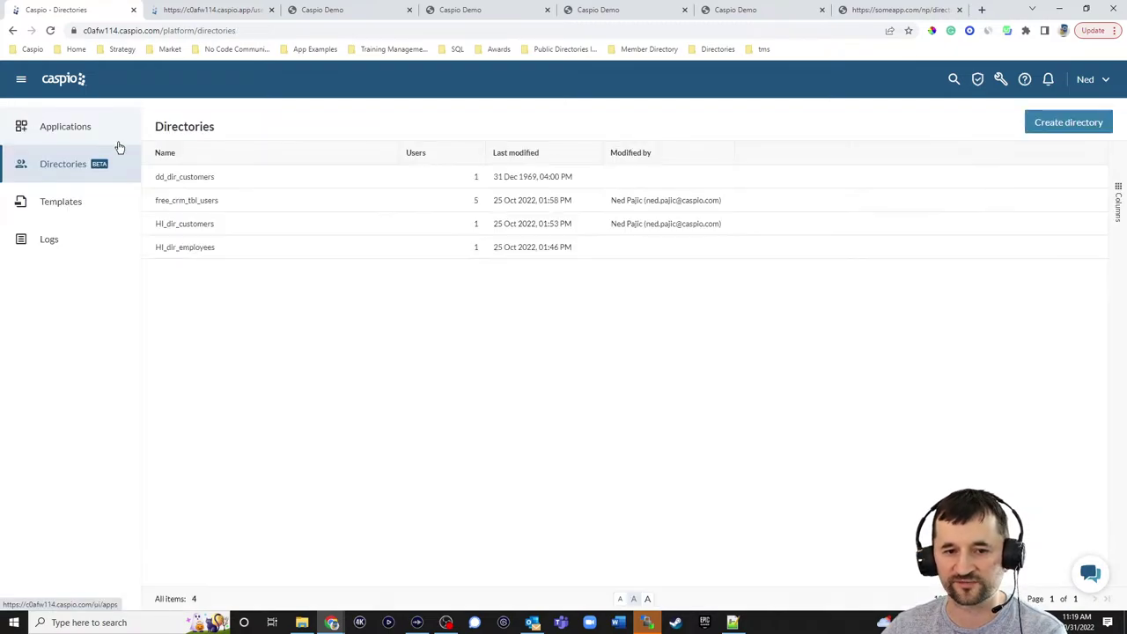
click(1050, 126)
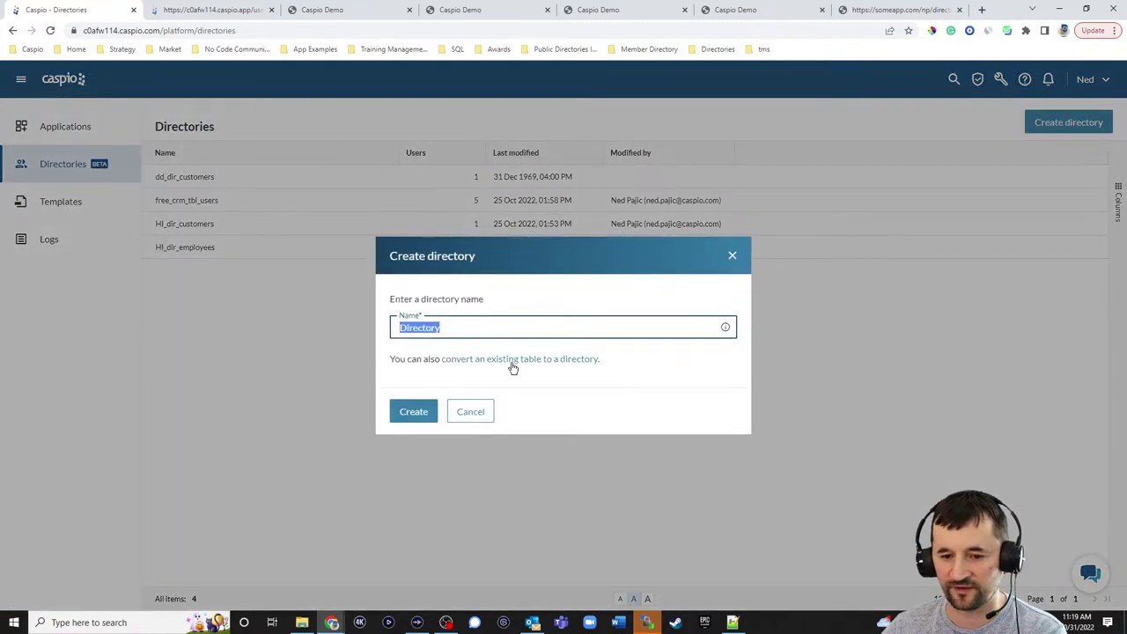
click(509, 360)
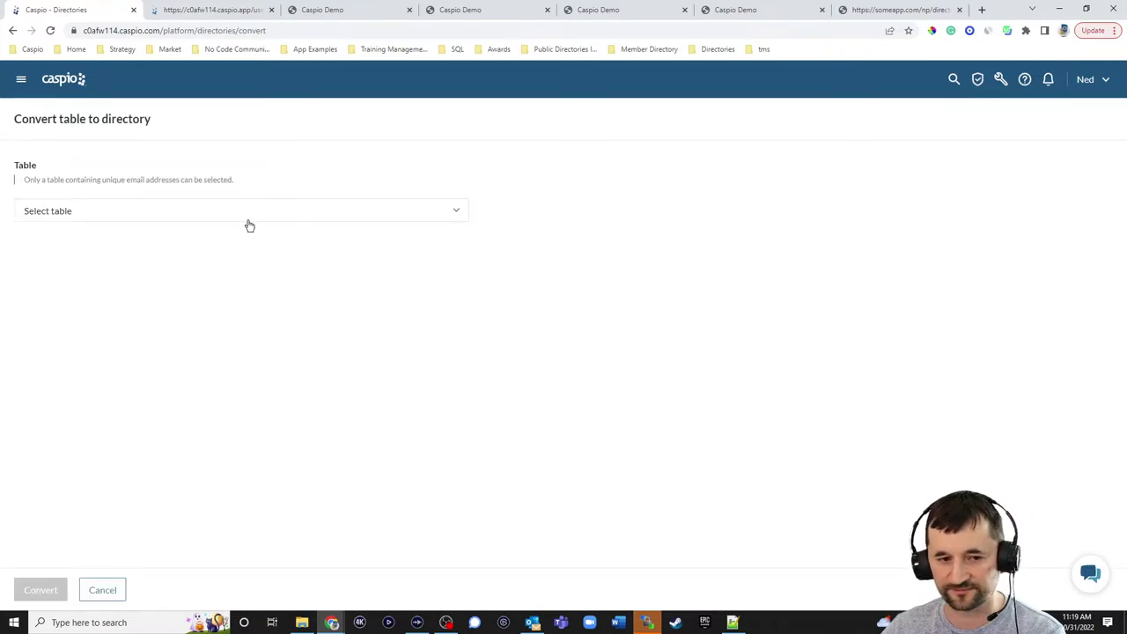
click(179, 211)
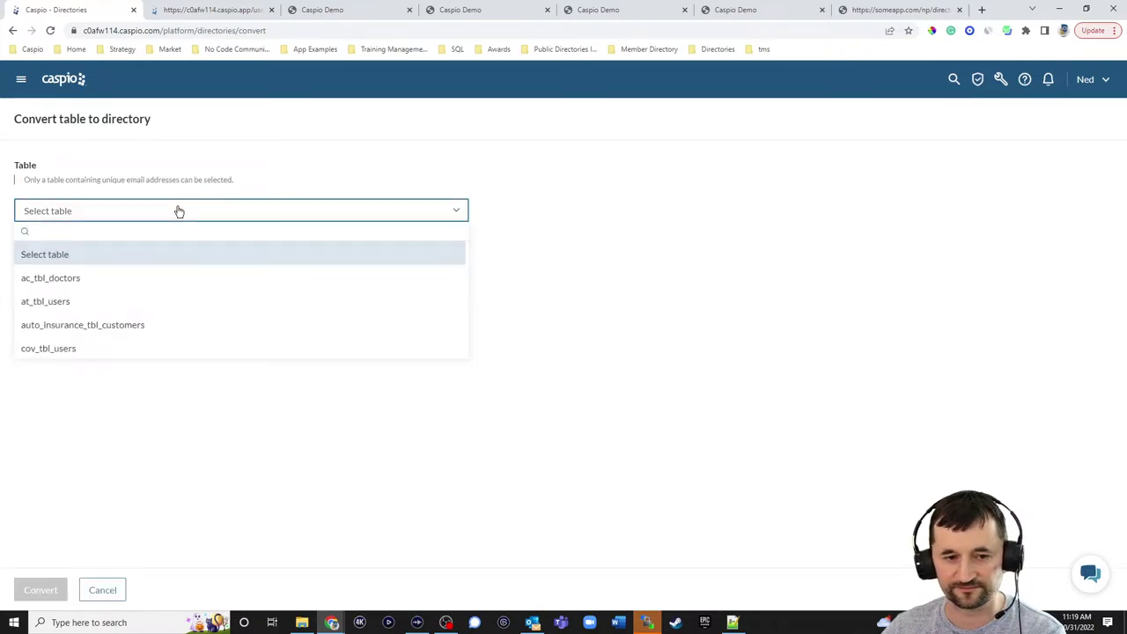
click(79, 280)
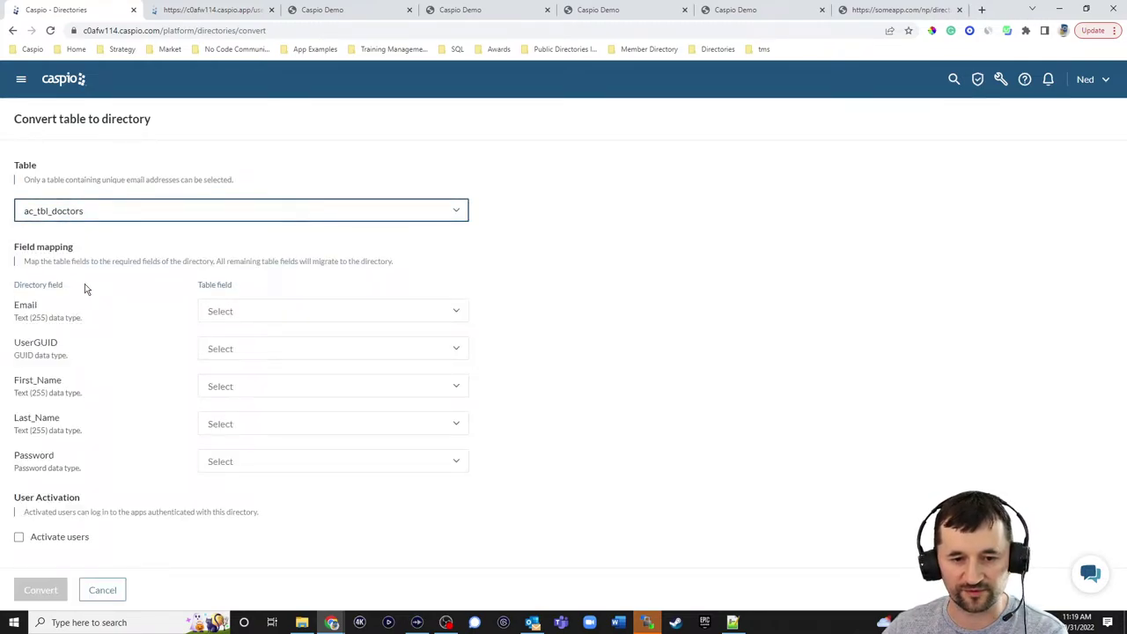
- Map Email, Name as First_Name and Password, creating new UserGUID and Last_Name fields
click(236, 312)
click(232, 339)
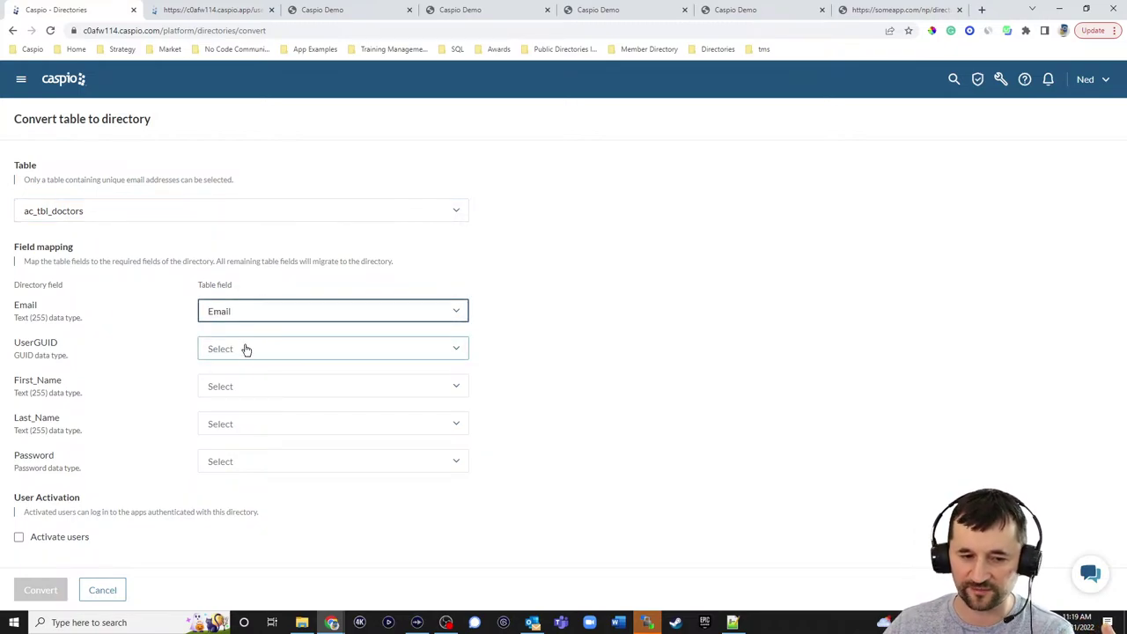
click(243, 352)
click(237, 373)
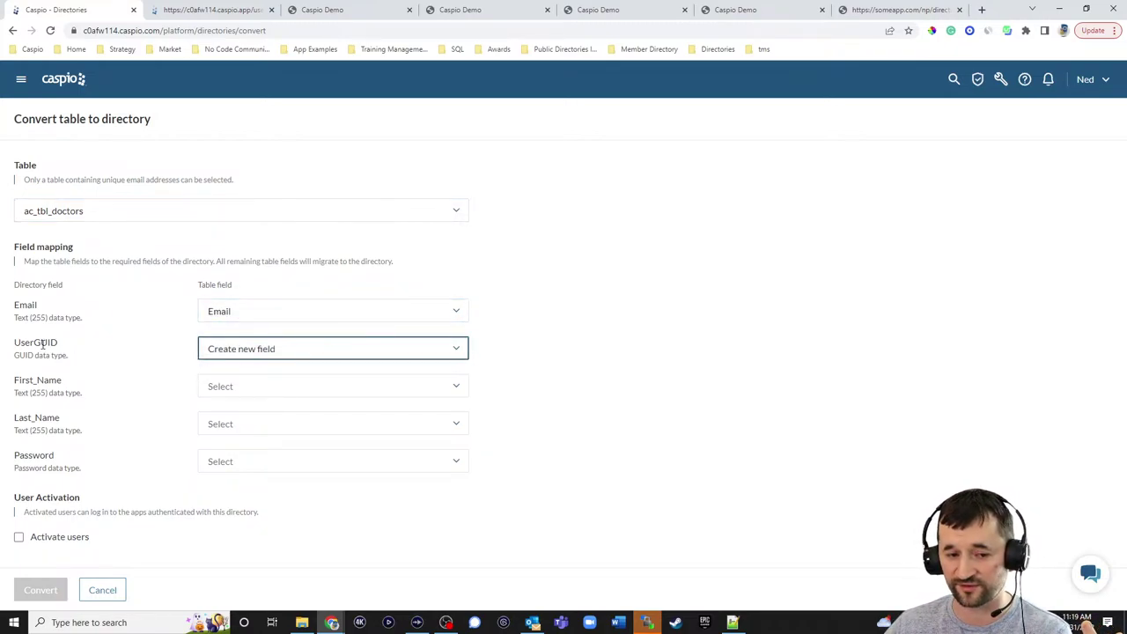
click(238, 391)
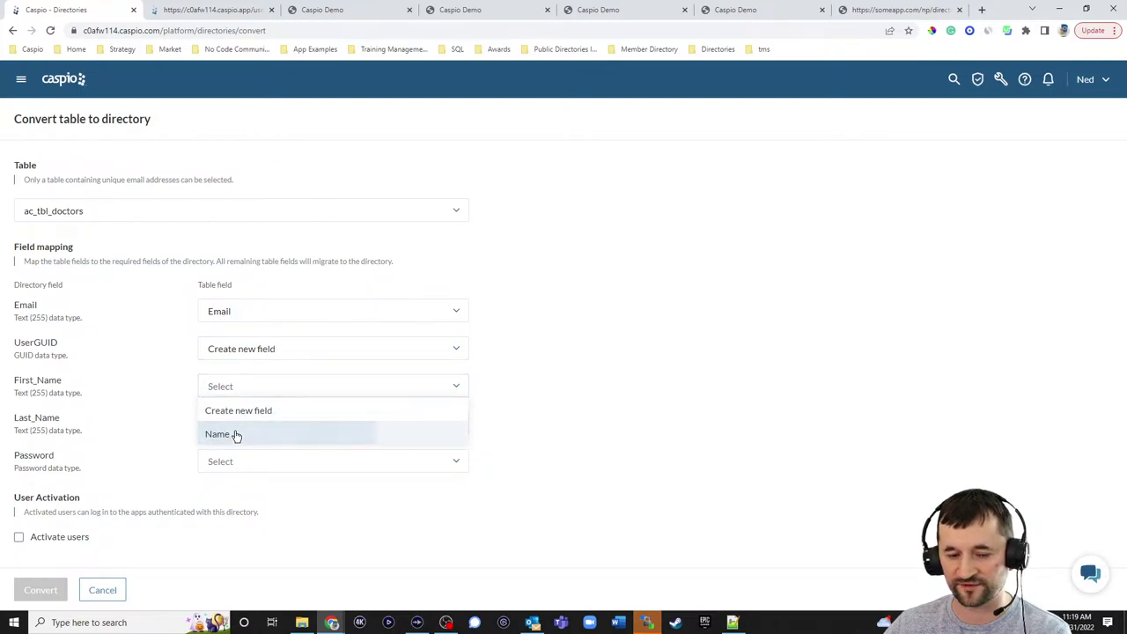
click(236, 434)
click(236, 430)
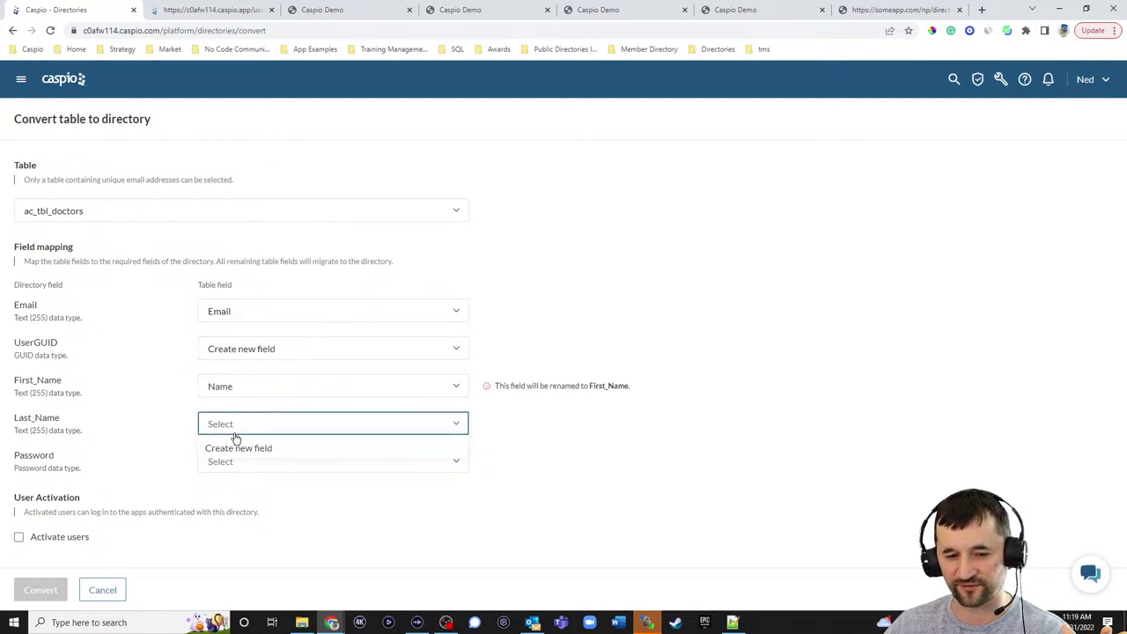
click(237, 447)
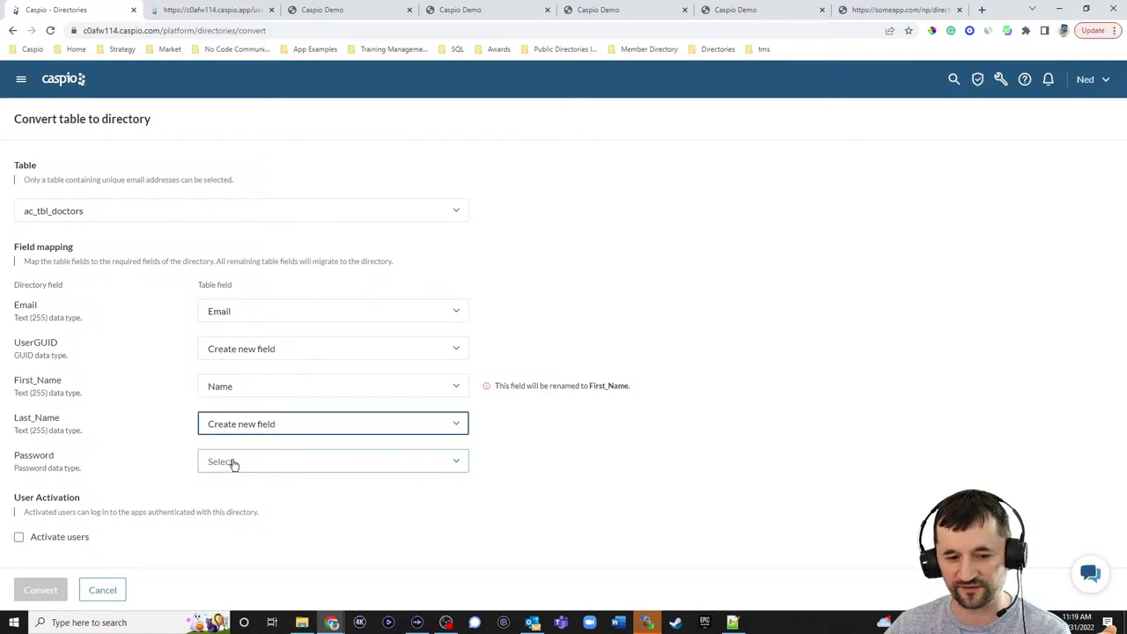
click(233, 464)
click(239, 509)
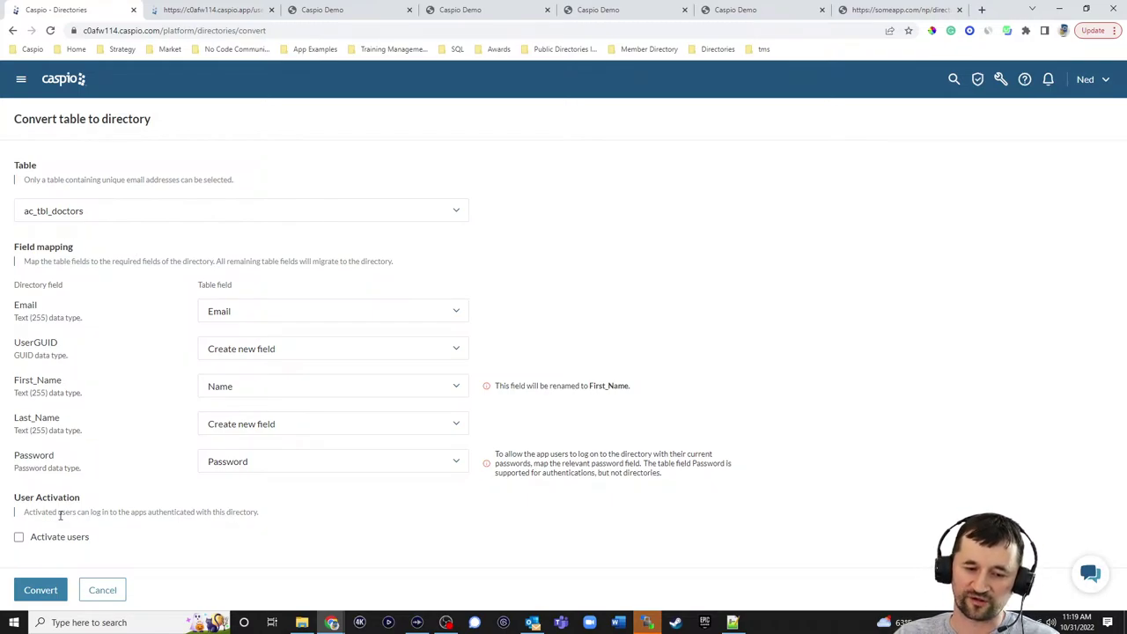
- Turn on Activate users, then leave for the Applications page without converting
click(20, 537)
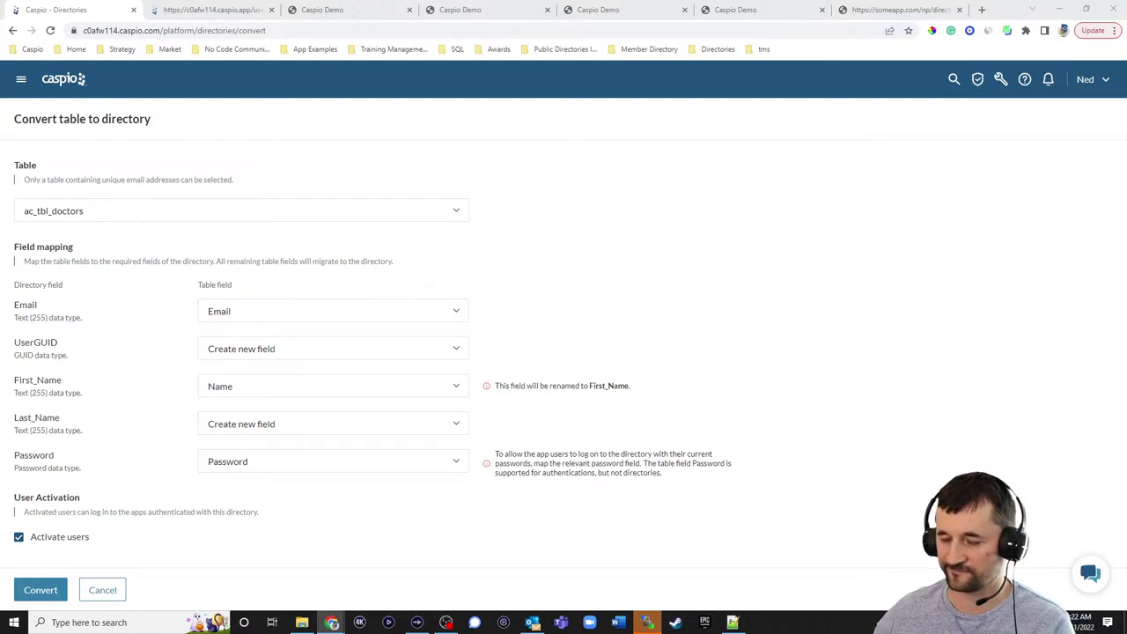
click(60, 83)
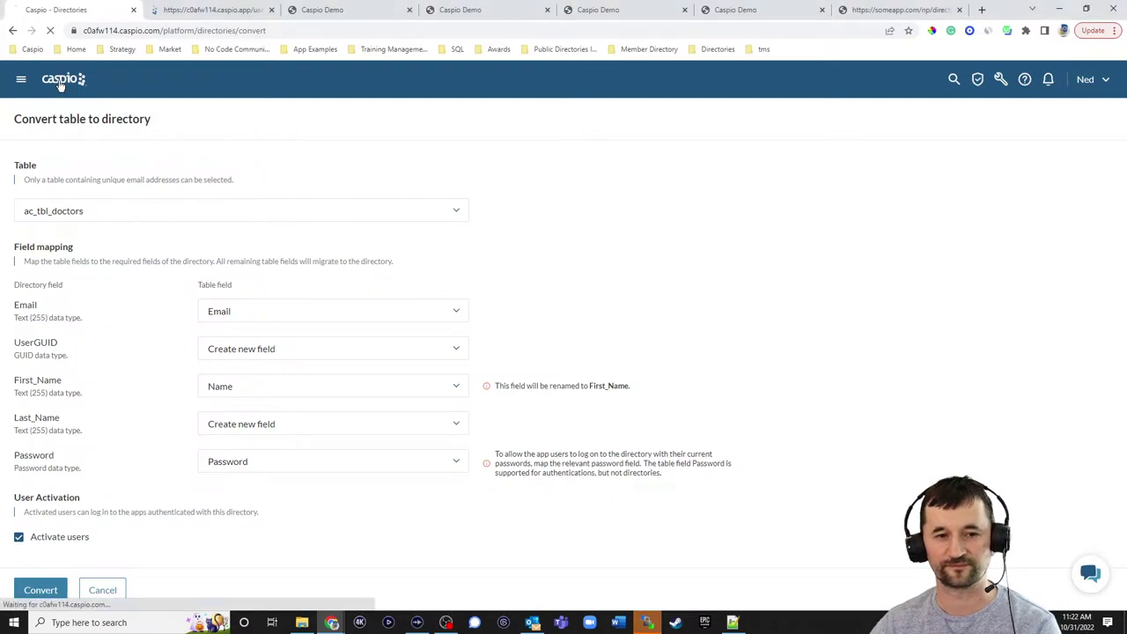